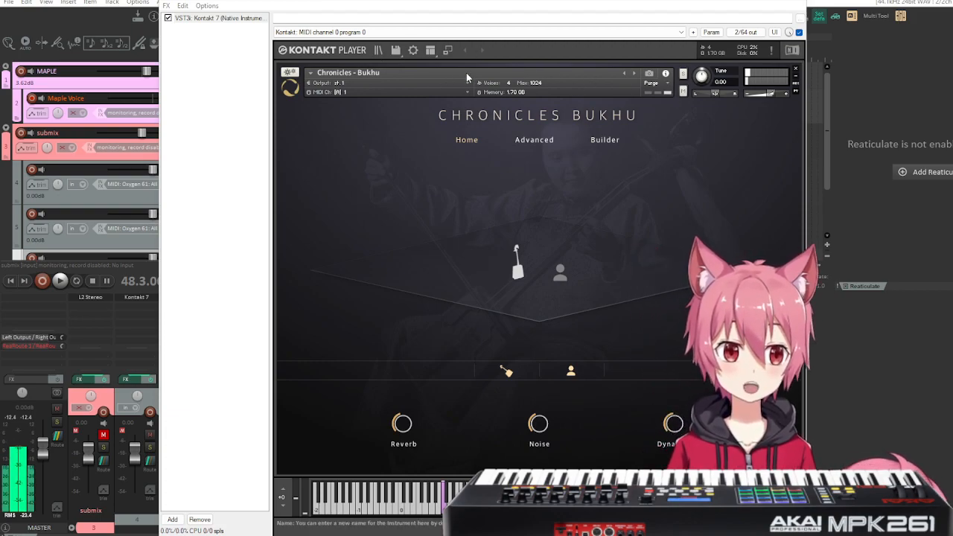
Show the library browser, list the Bukhu Chronicles library's instruments, and hide the browser again.
click(448, 50)
click(360, 242)
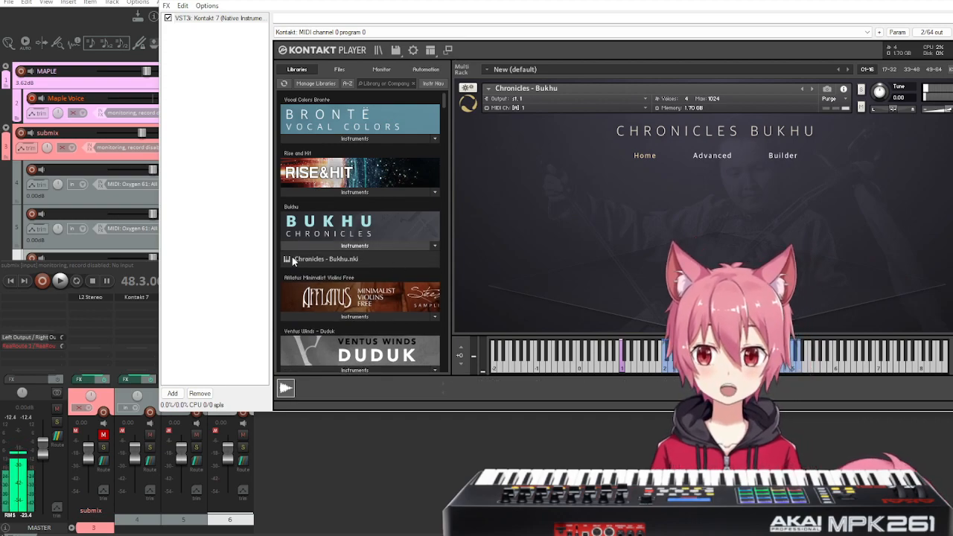
click(449, 50)
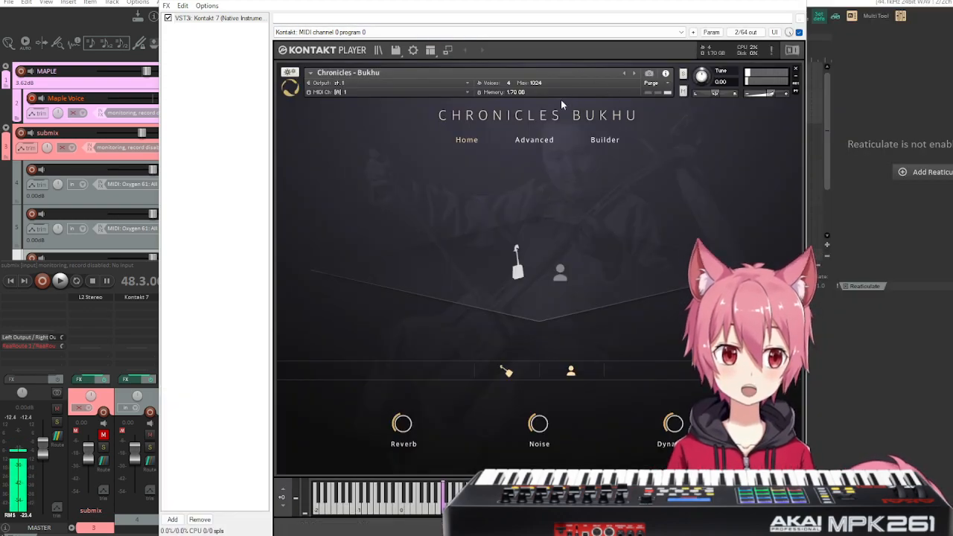
Switch the Chronicles - Bukhu instrument to snapshot view and look through the Combinations, Horse Fiddle and Voice snapshot lists.
click(651, 76)
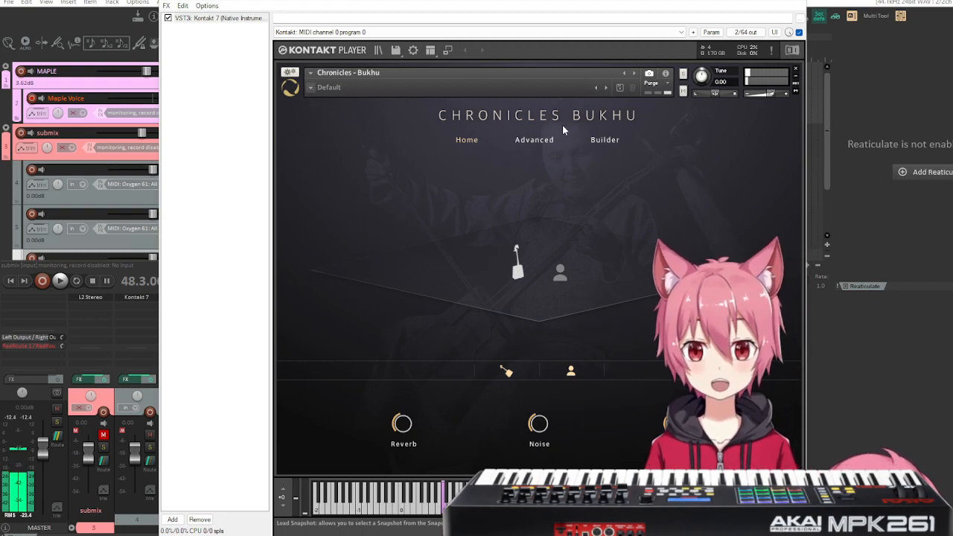
click(312, 89)
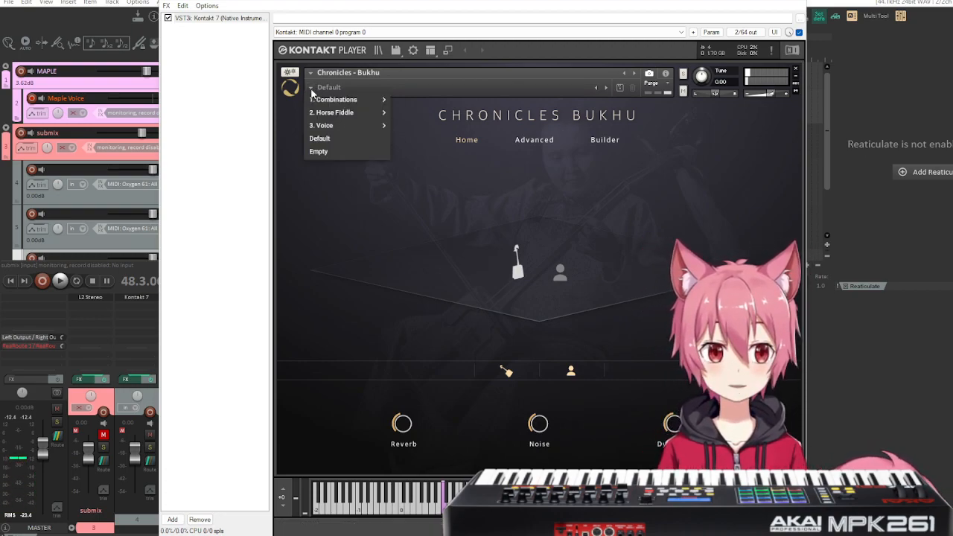
mouse_move(335, 106)
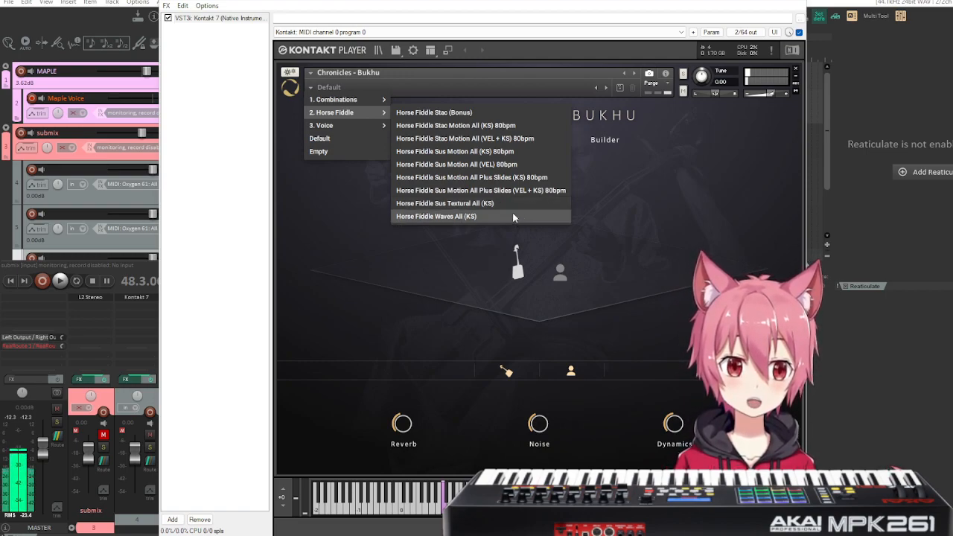
mouse_move(337, 128)
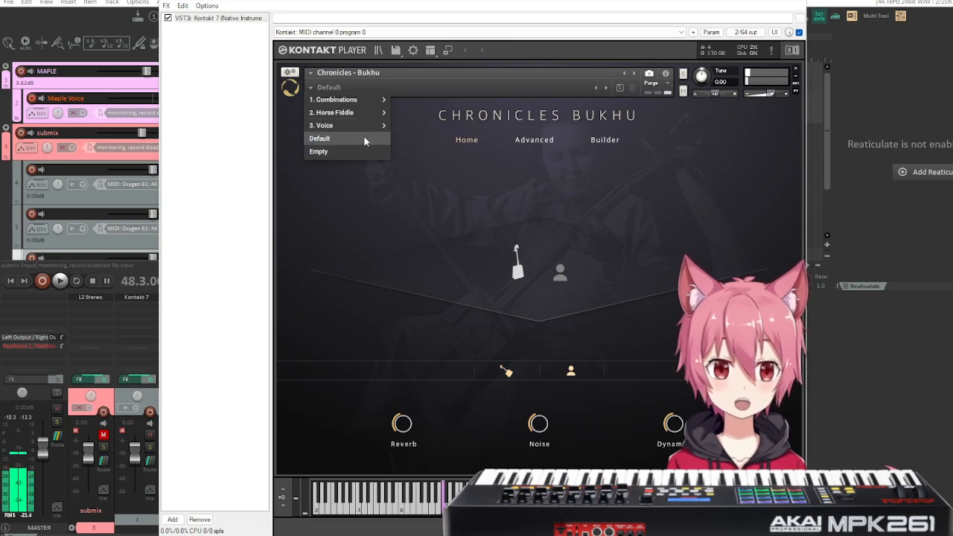
click(410, 234)
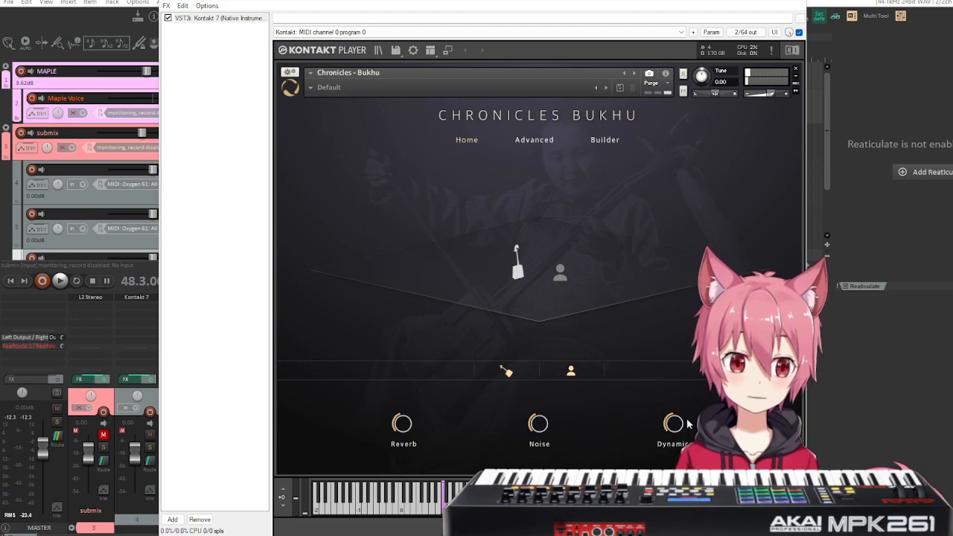
Move the plugin window aside, unmute the submix track, and move the window back over the tracks.
drag(376, 0, 514, 3)
click(261, 131)
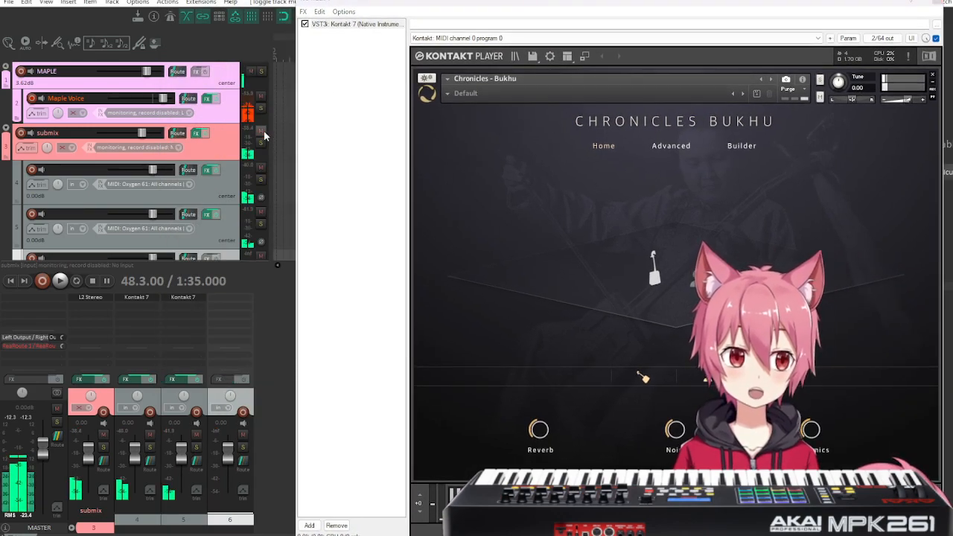
drag(636, 10, 520, 1)
Try a different room noise volume for the instrument and settle the Noise level at -28.2 dB.
drag(559, 422, 557, 361)
mouse_move(562, 436)
mouse_down()
mouse_move(557, 452)
mouse_move(562, 443)
mouse_up()
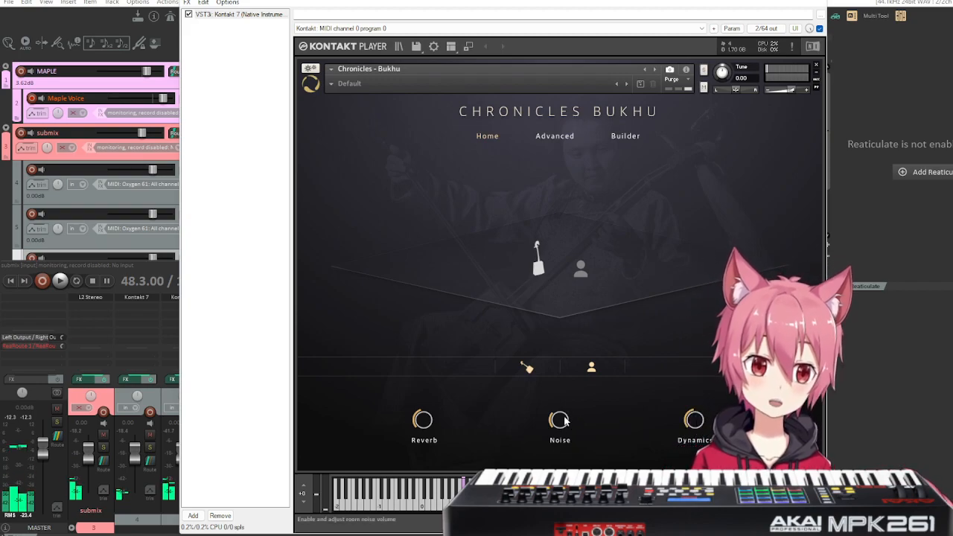
mouse_move(562, 422)
mouse_down()
mouse_move(575, 384)
mouse_move(568, 423)
mouse_up()
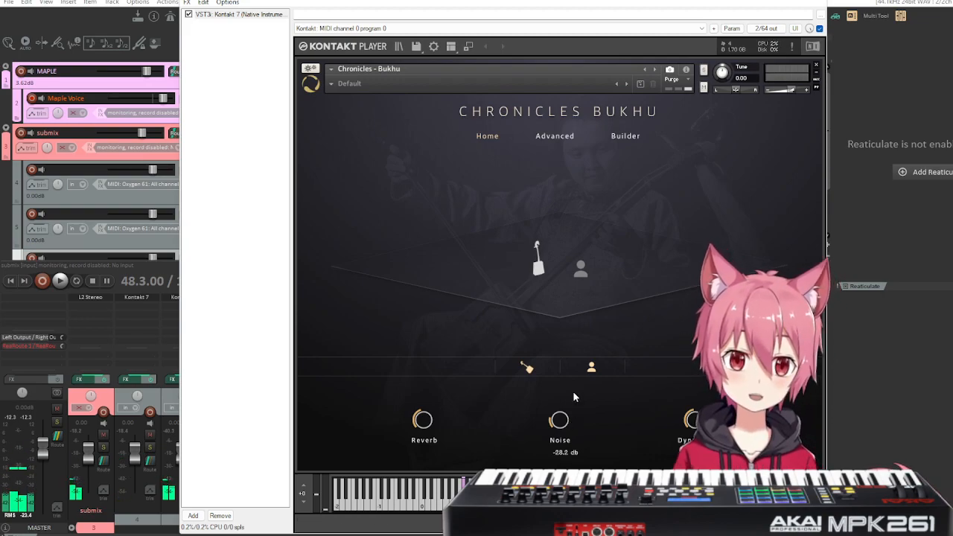
Arm track 4 for recording, then check the instrument's Advanced page and return to its Home page.
click(26, 171)
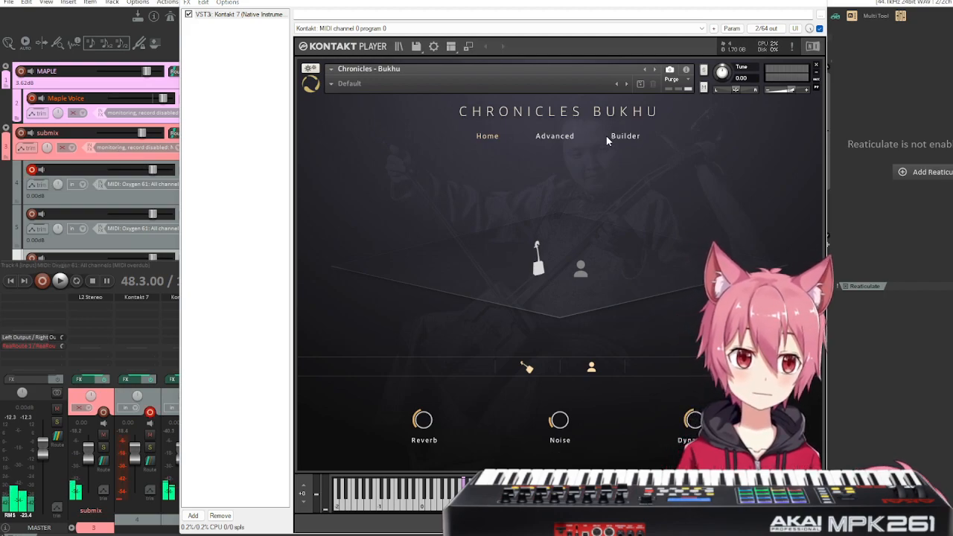
click(571, 138)
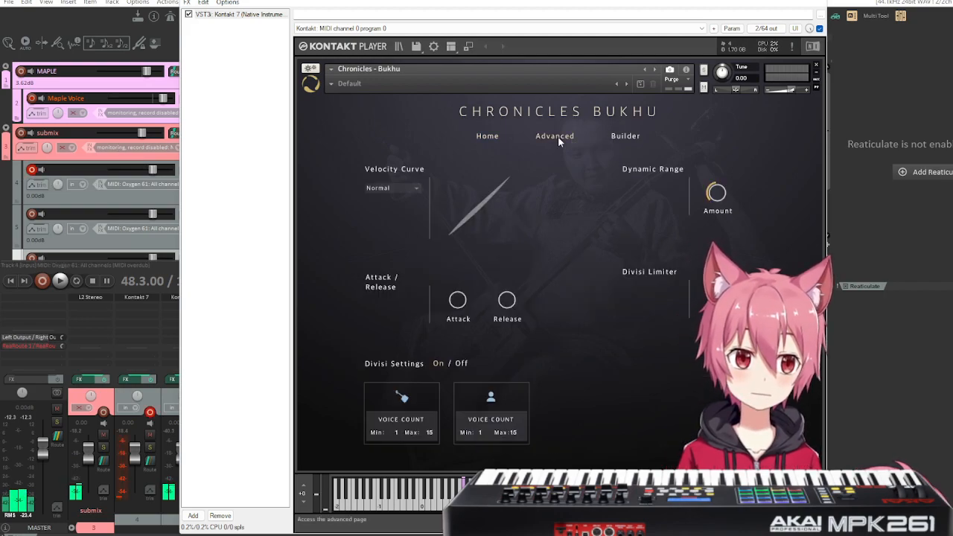
click(481, 137)
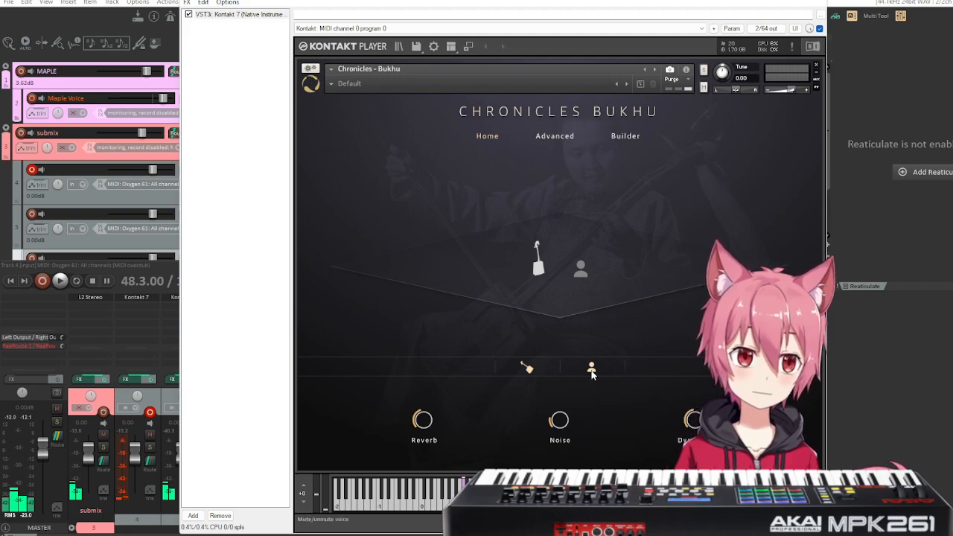
Leave only the horse fiddle audible, place it at the stage's front centre, and return it beside the voice.
click(539, 262)
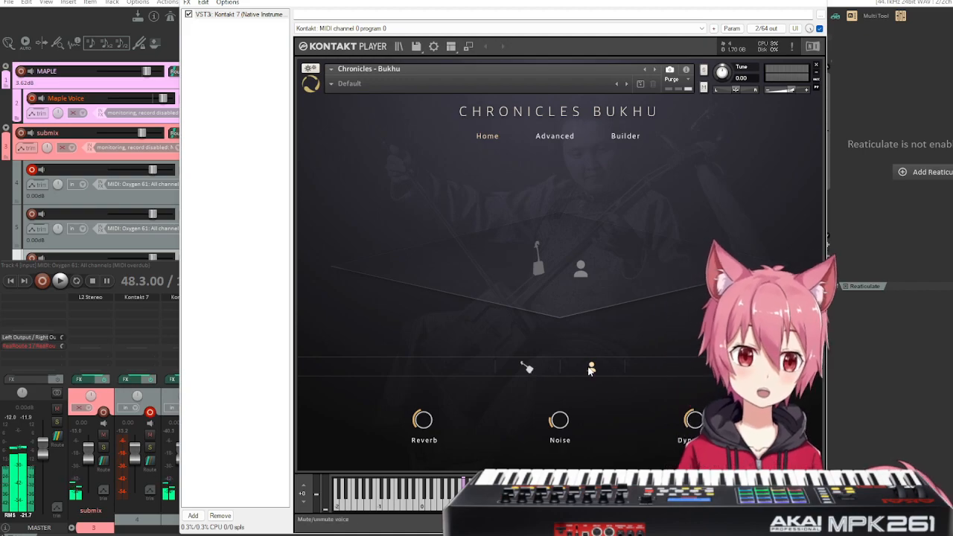
click(529, 368)
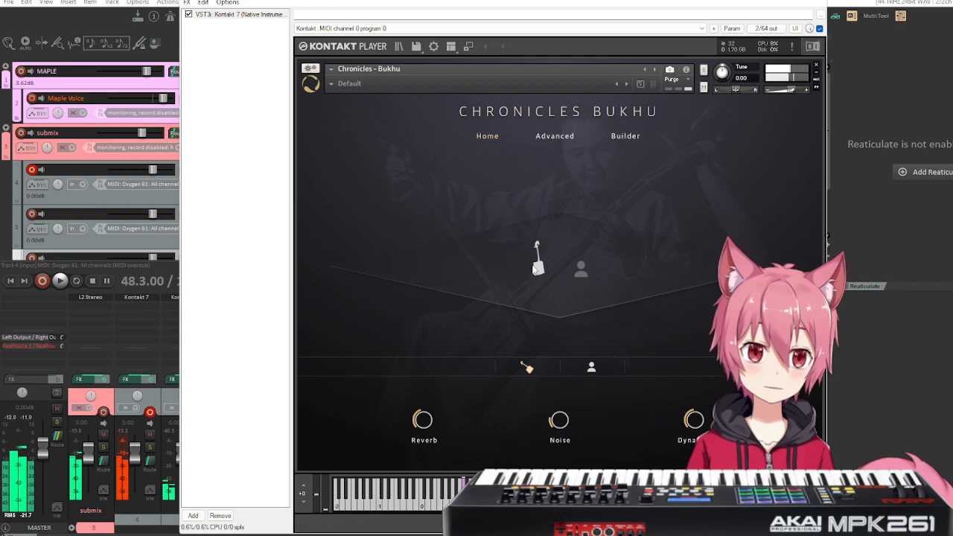
drag(544, 264, 564, 318)
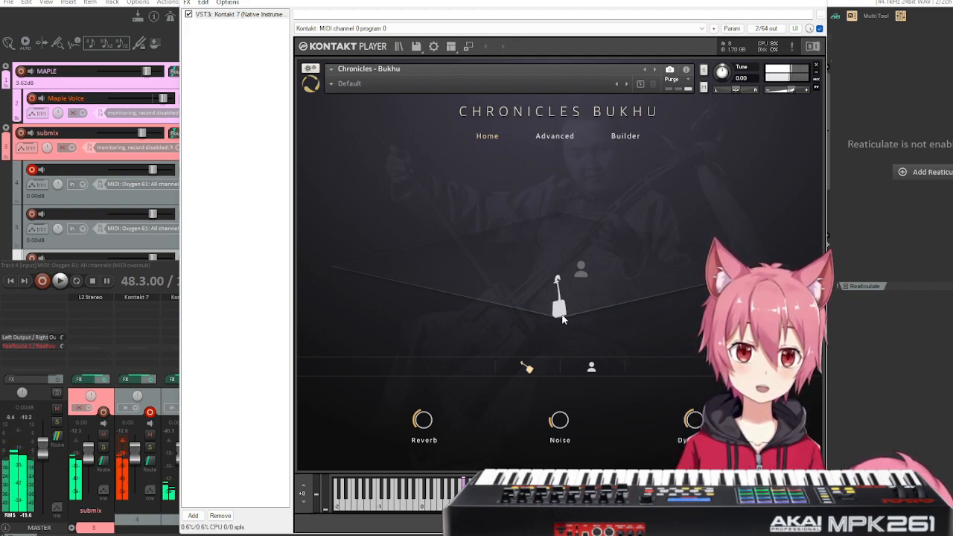
drag(563, 319, 545, 275)
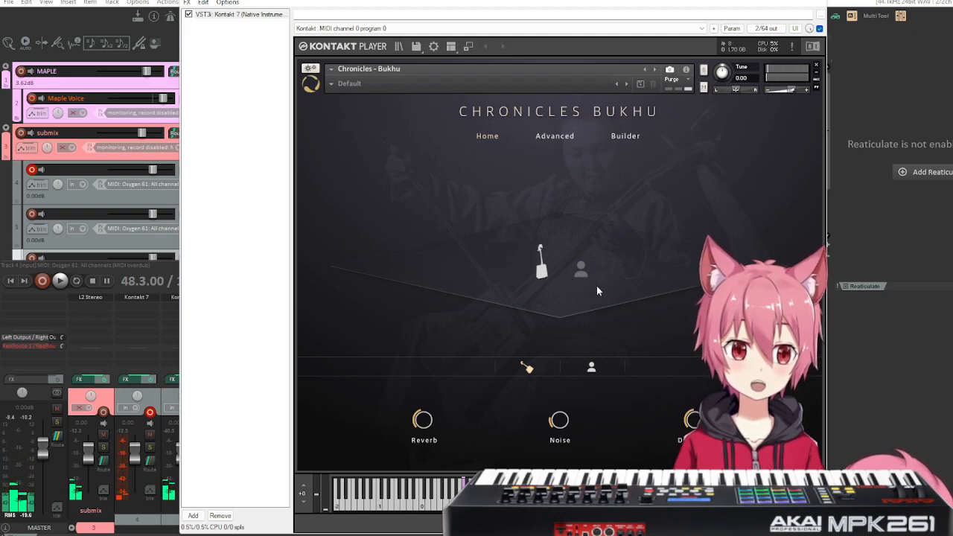
Audition the voice alone at the back, side and front centre of the stage, and return it beside the horse fiddle.
click(526, 370)
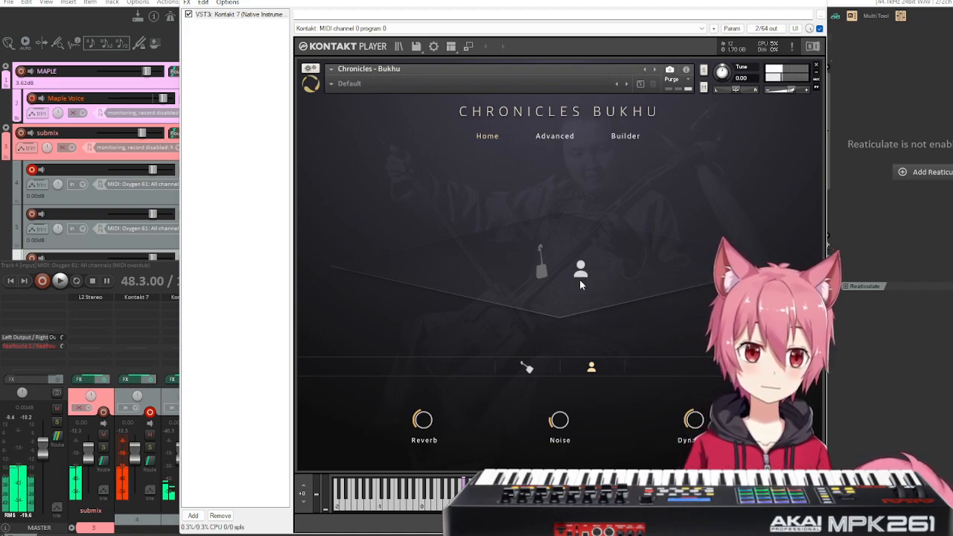
drag(581, 274, 578, 232)
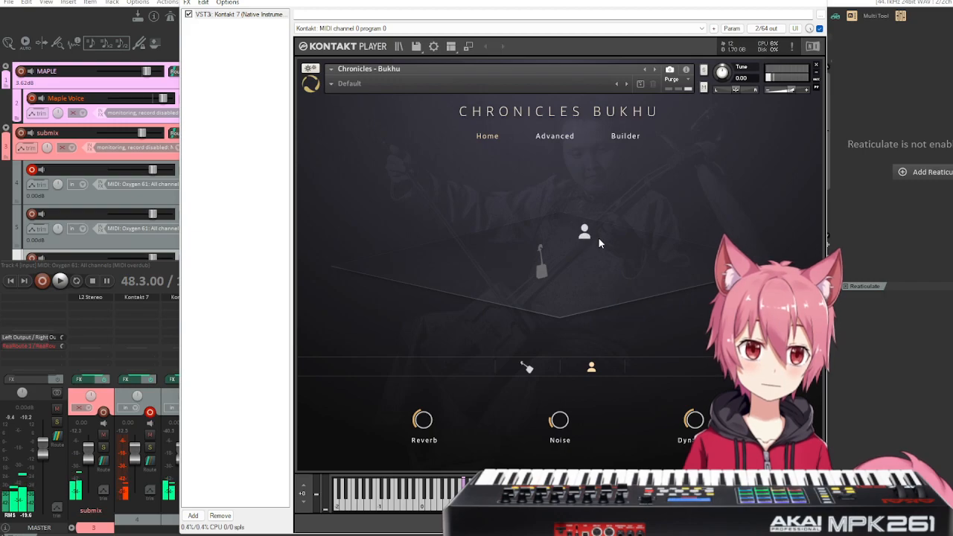
drag(681, 254, 571, 316)
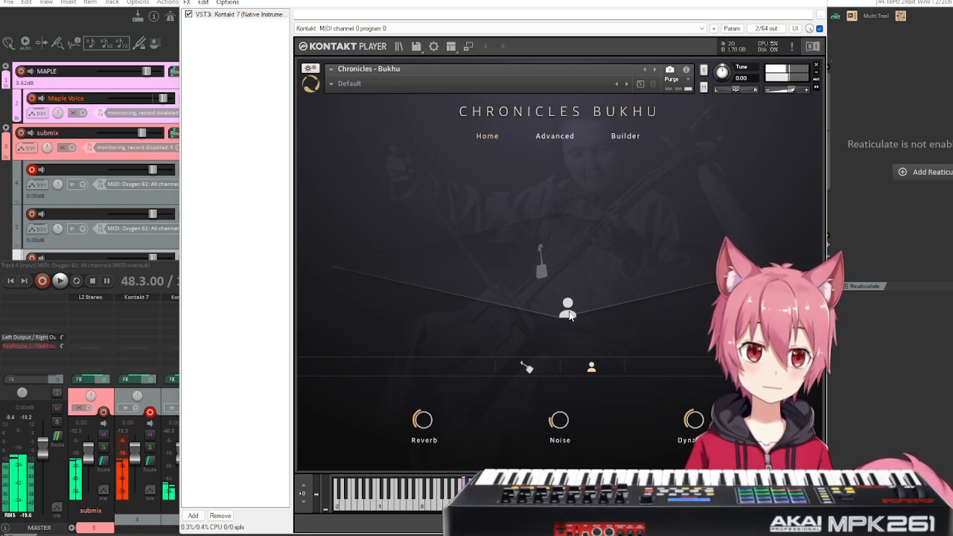
drag(570, 316, 566, 219)
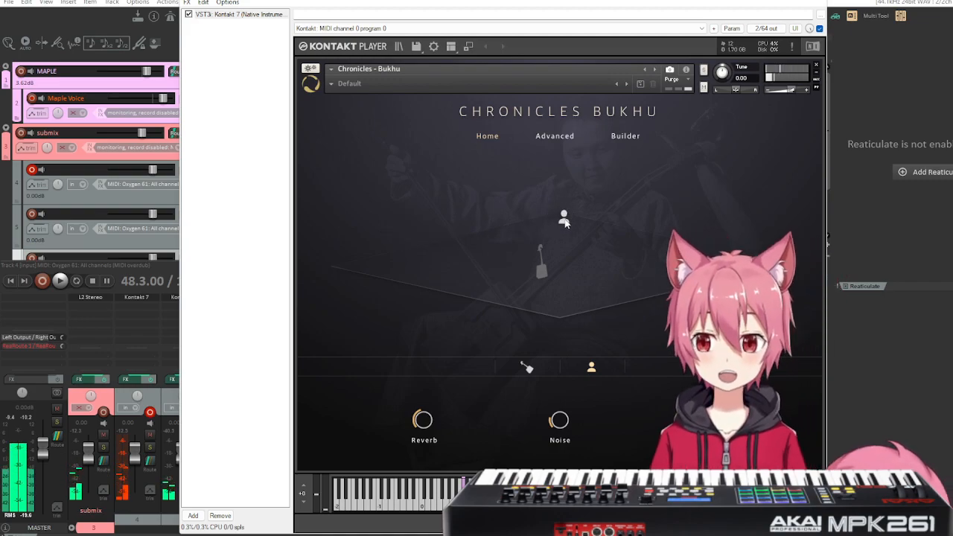
drag(563, 219, 571, 248)
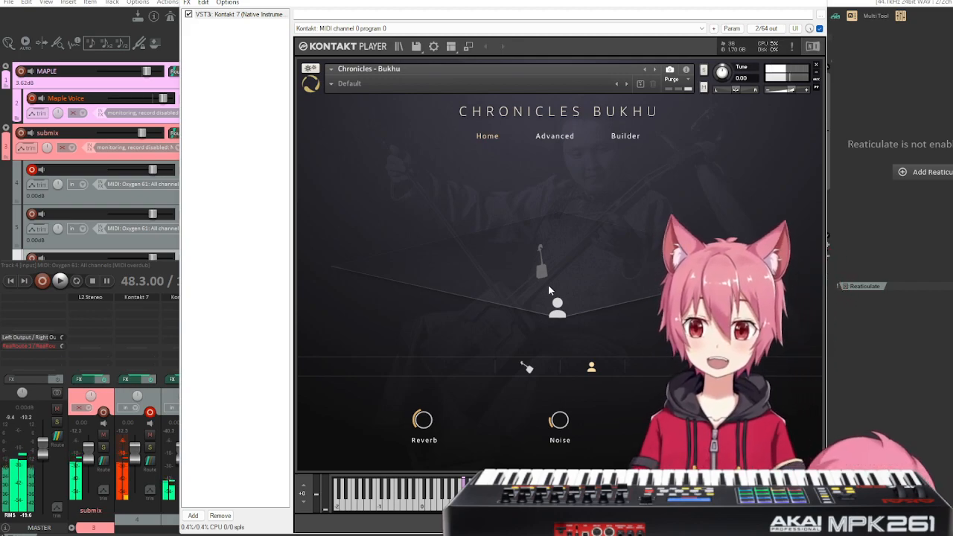
drag(556, 315, 578, 280)
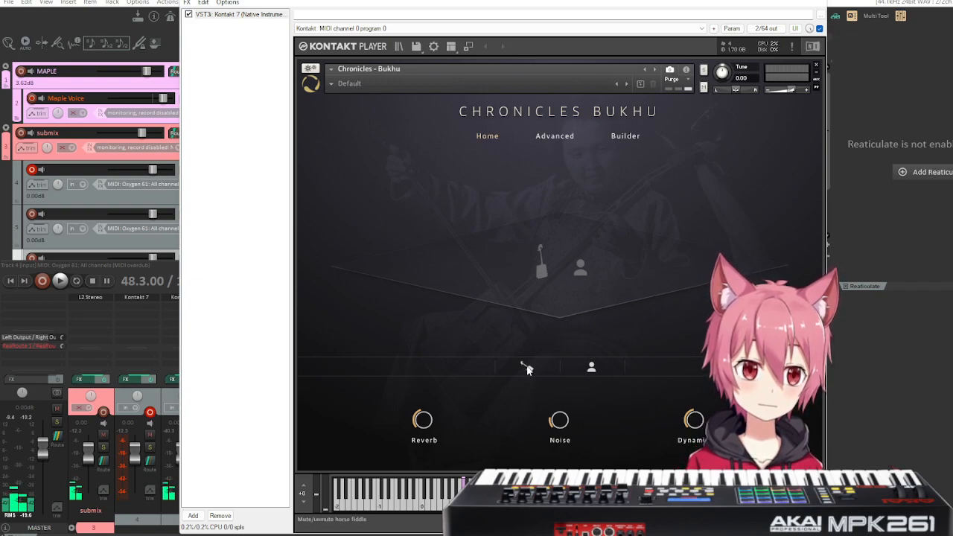
Raise the horse fiddle's reverb to 100%, place it at the stage's front centre, and try a lower reverb amount.
drag(422, 420, 426, 387)
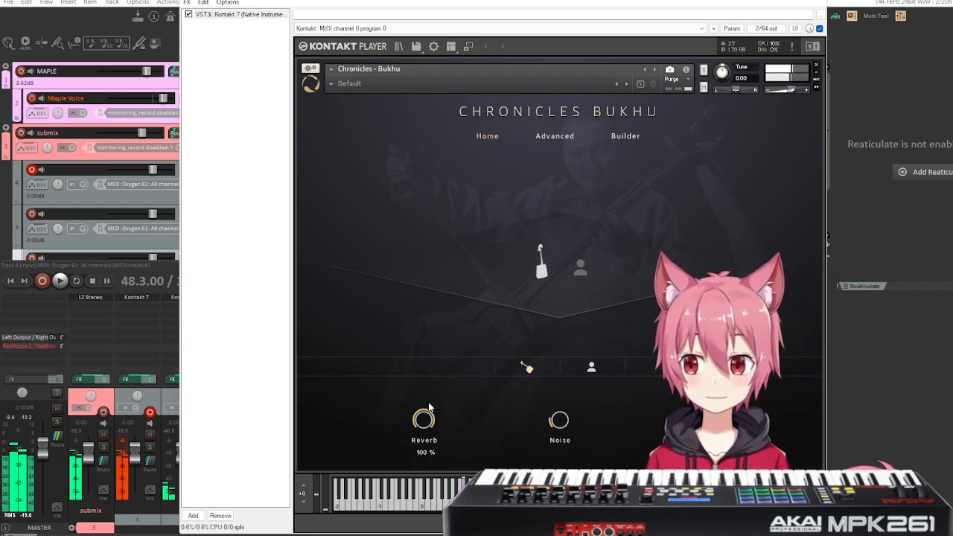
drag(546, 273, 565, 309)
drag(427, 424, 433, 378)
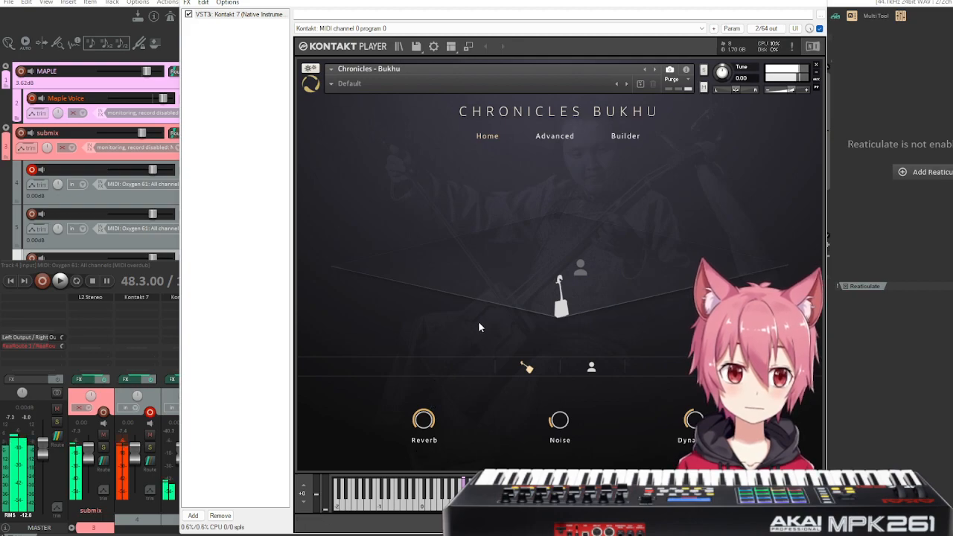
drag(434, 424, 423, 438)
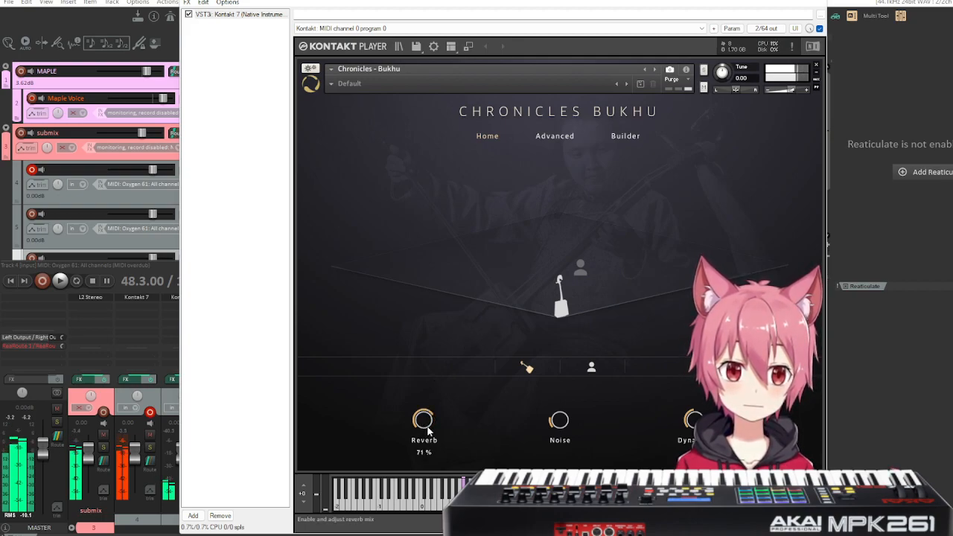
Audition the horse fiddle at the back of the stage, return it beside the voice, and reduce the reverb.
drag(559, 283, 568, 215)
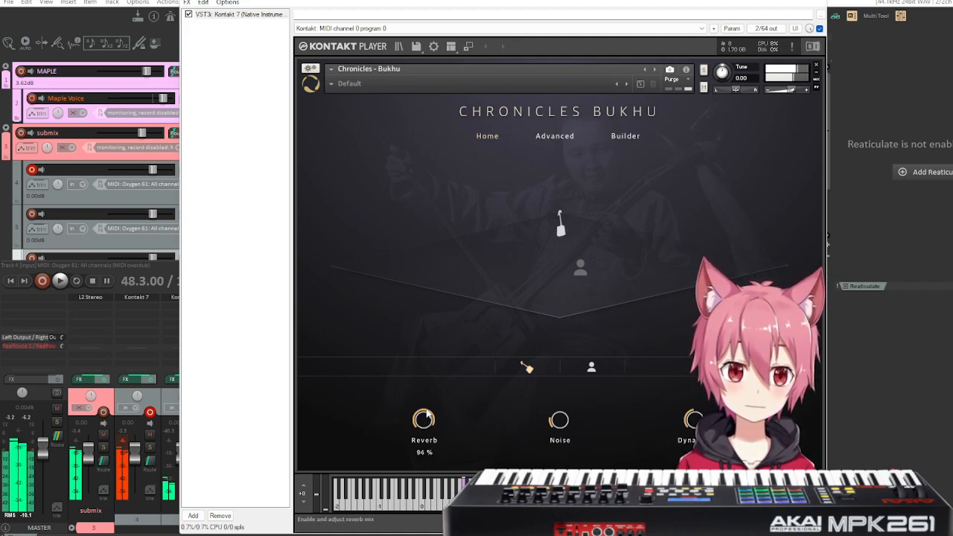
drag(559, 234, 536, 242)
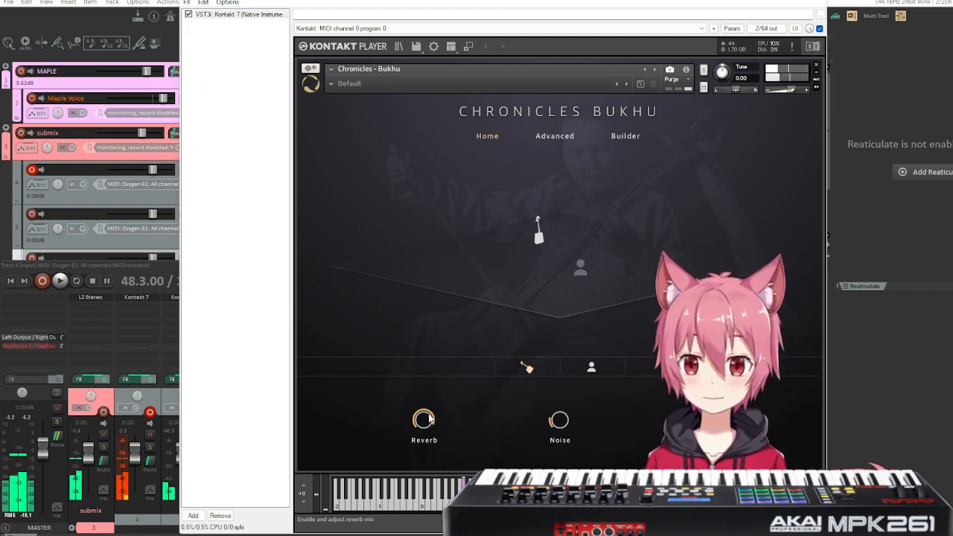
drag(540, 240, 544, 267)
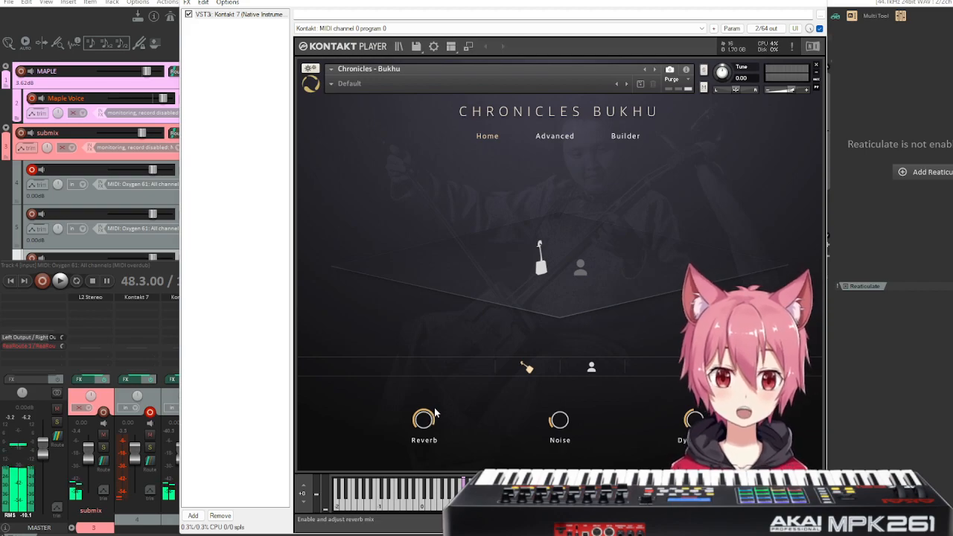
mouse_move(425, 423)
mouse_down()
mouse_move(423, 439)
mouse_move(425, 431)
mouse_up()
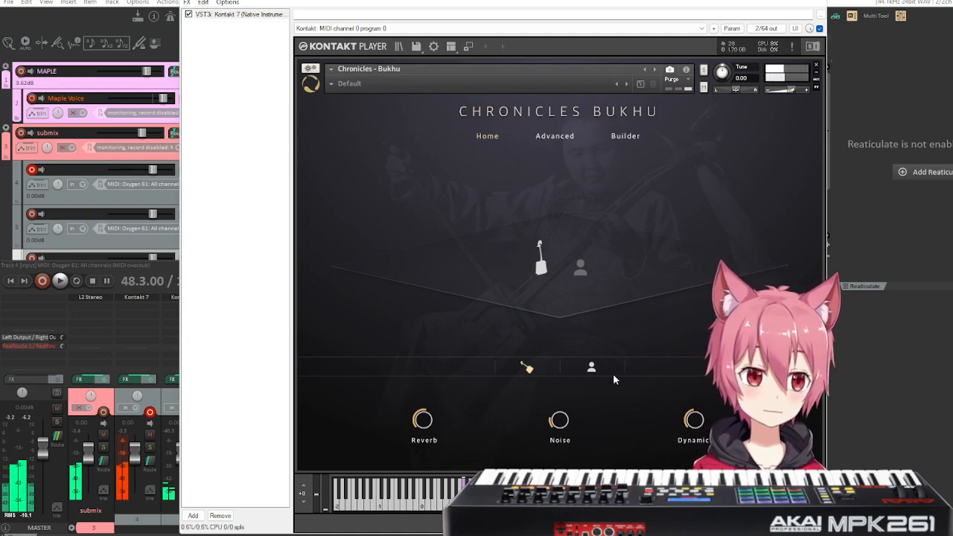
Show the advanced settings and try the Softest, Softer and Soft velocity curves, then return the curve to Normal.
click(555, 137)
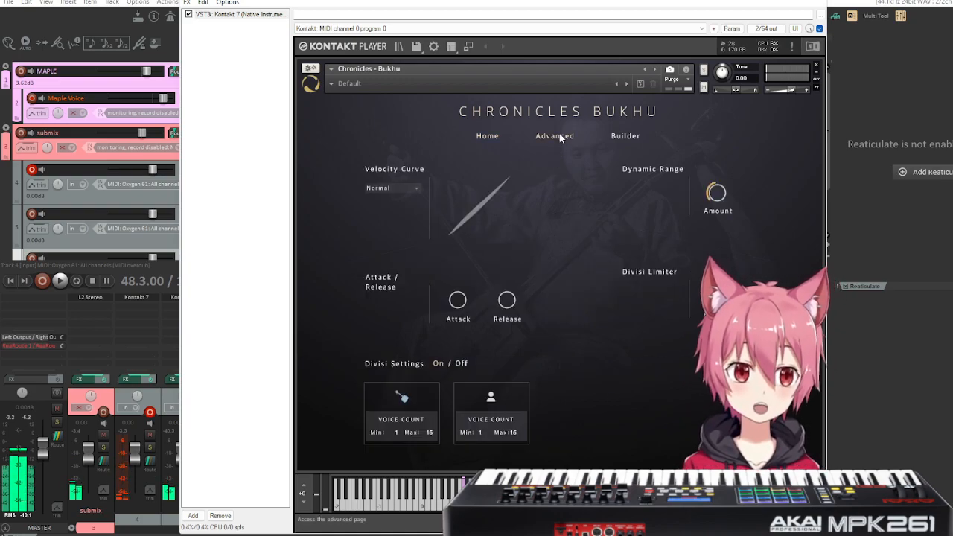
click(416, 189)
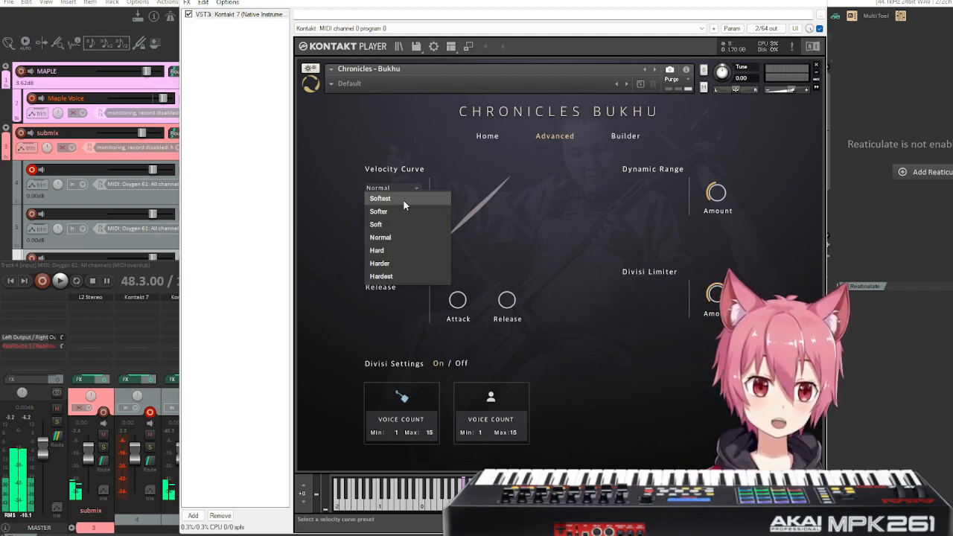
click(403, 199)
click(415, 190)
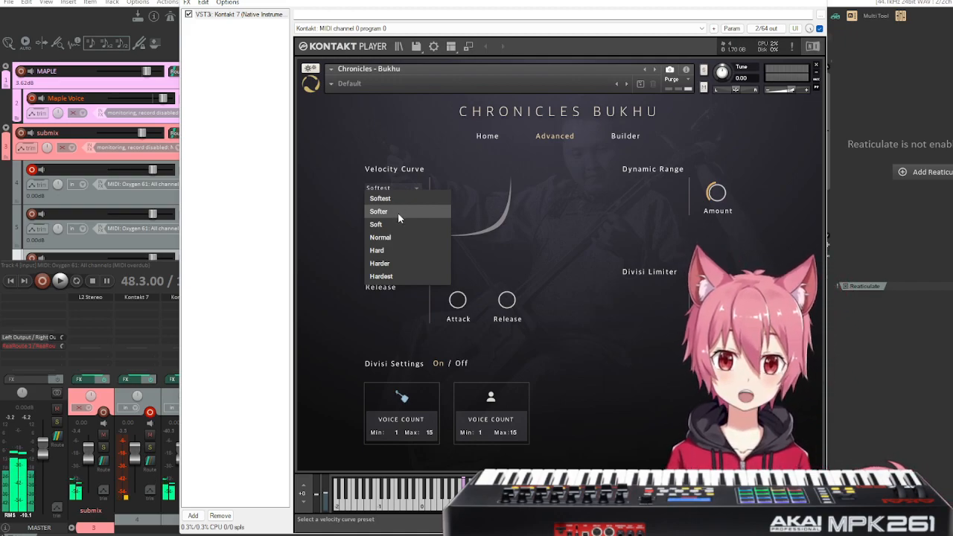
click(397, 212)
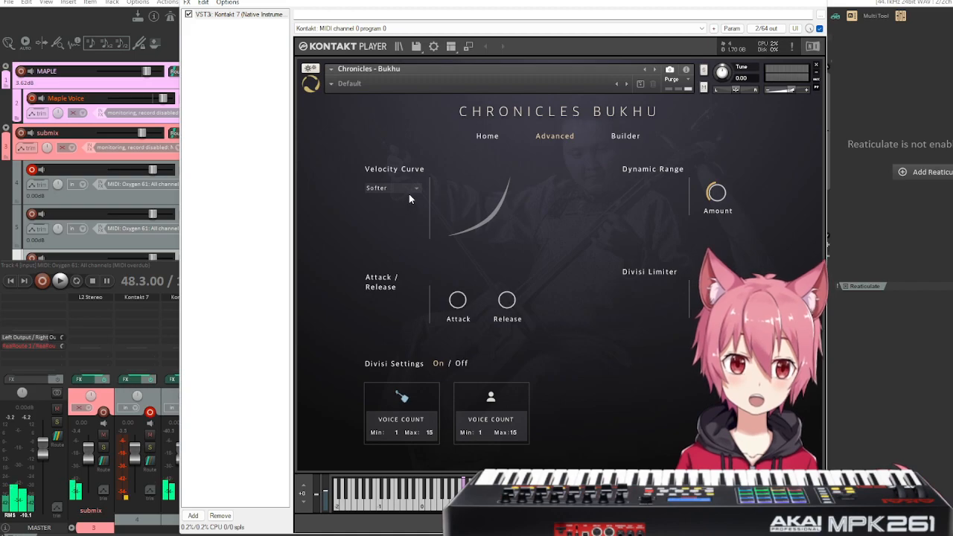
click(411, 189)
click(392, 224)
click(403, 188)
click(388, 238)
Try the Hard and Hardest velocity curves and point out the shape of the Hardest curve.
click(399, 188)
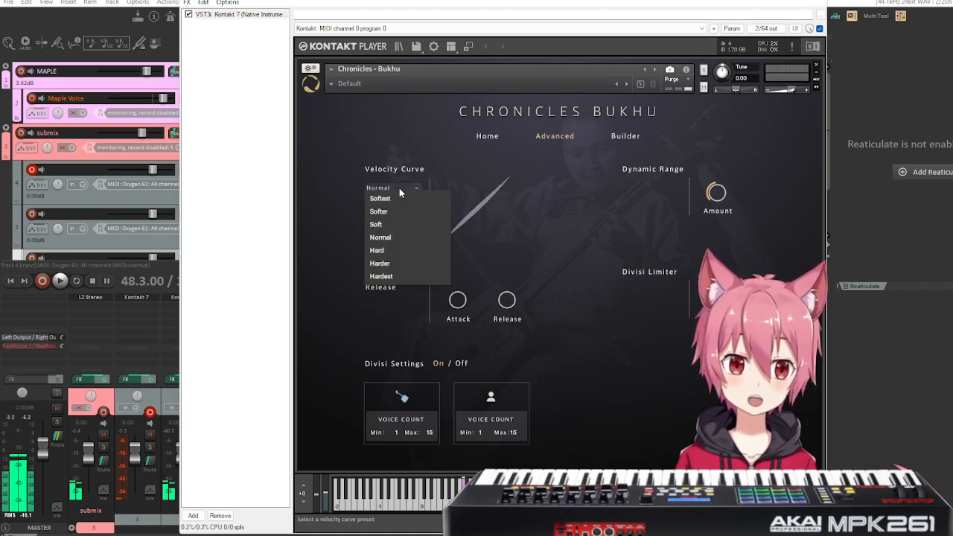
click(392, 252)
click(401, 189)
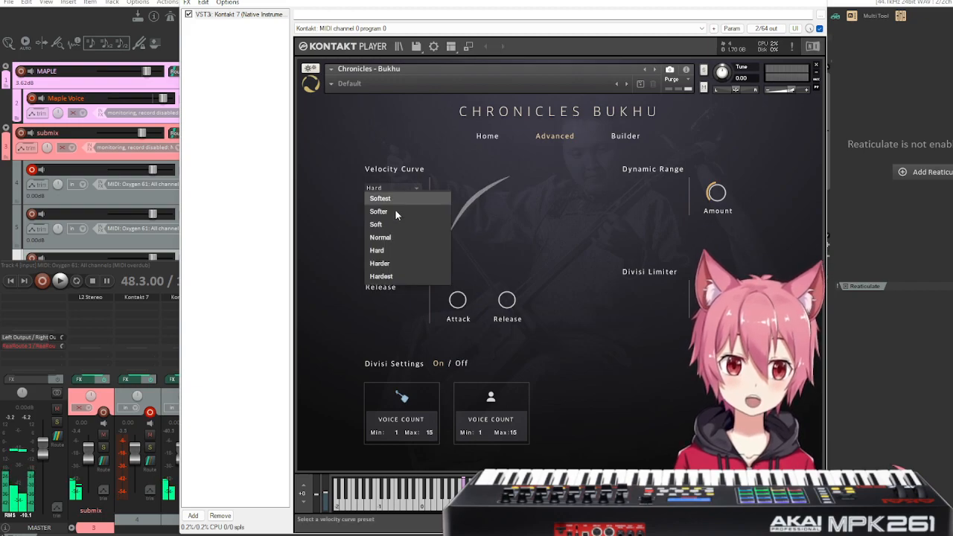
click(390, 255)
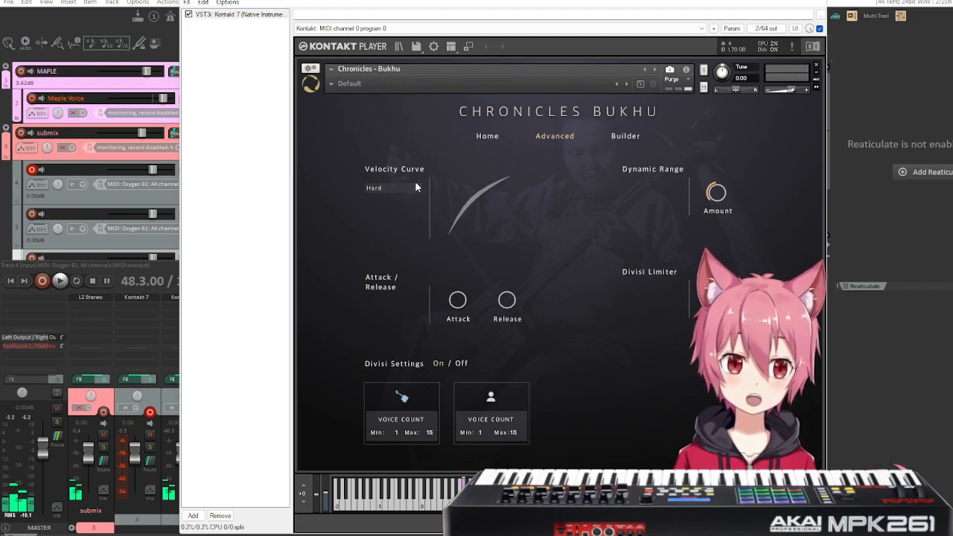
click(413, 190)
click(389, 278)
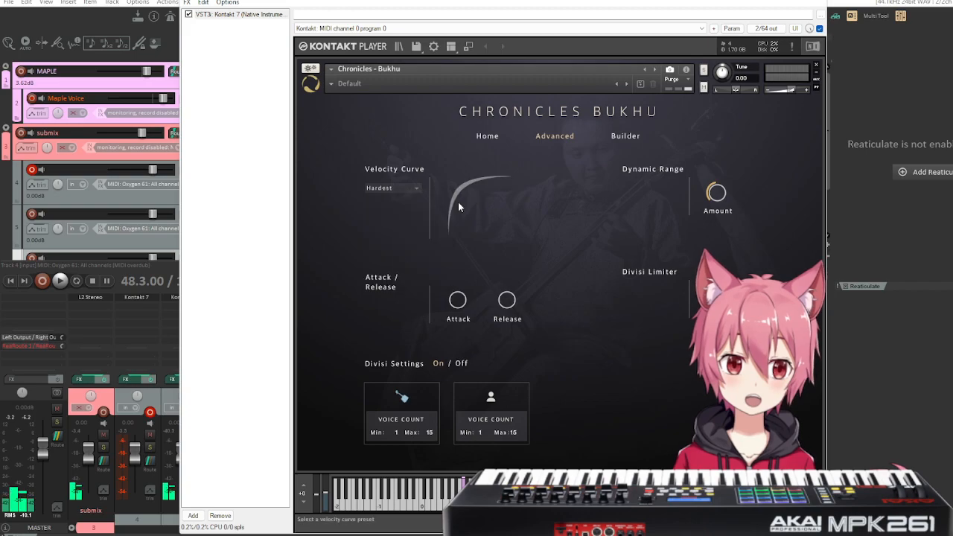
mouse_move(483, 192)
mouse_down()
mouse_move(509, 205)
mouse_move(521, 247)
mouse_move(484, 186)
mouse_move(504, 224)
mouse_move(530, 237)
mouse_move(468, 162)
mouse_move(476, 179)
mouse_up()
drag(503, 234, 502, 235)
drag(468, 190, 484, 216)
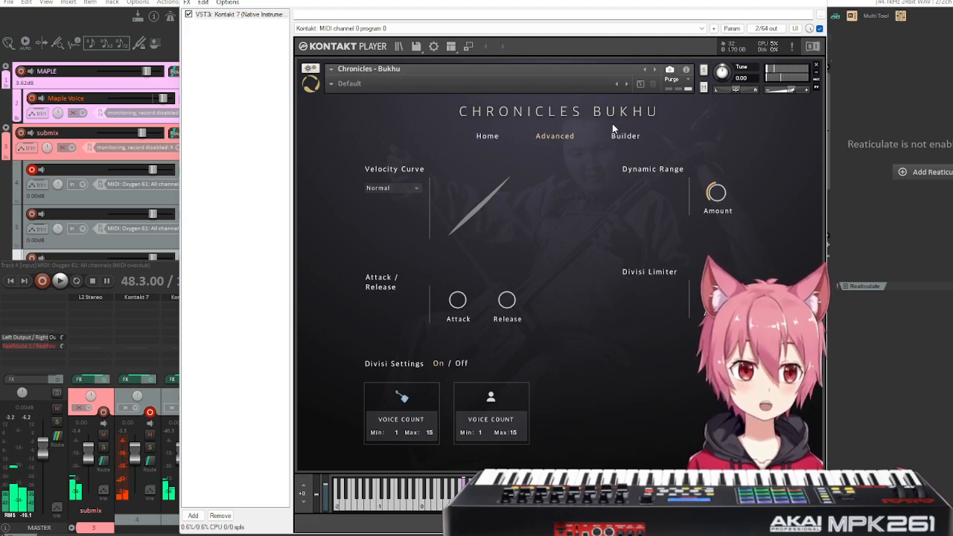
Add the half-note Staccato motion articulation to the horse fiddle's last free slot in the Builder and apply the change.
click(623, 140)
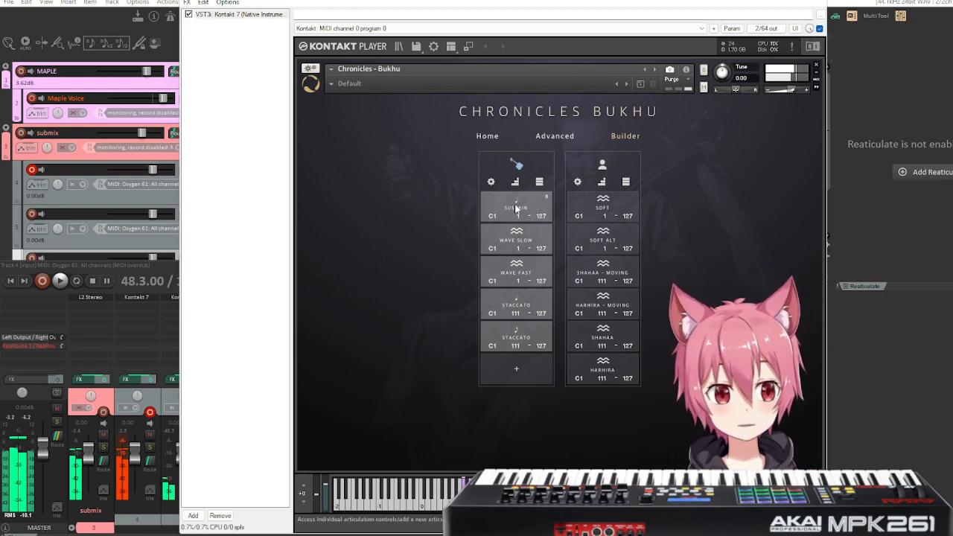
click(523, 370)
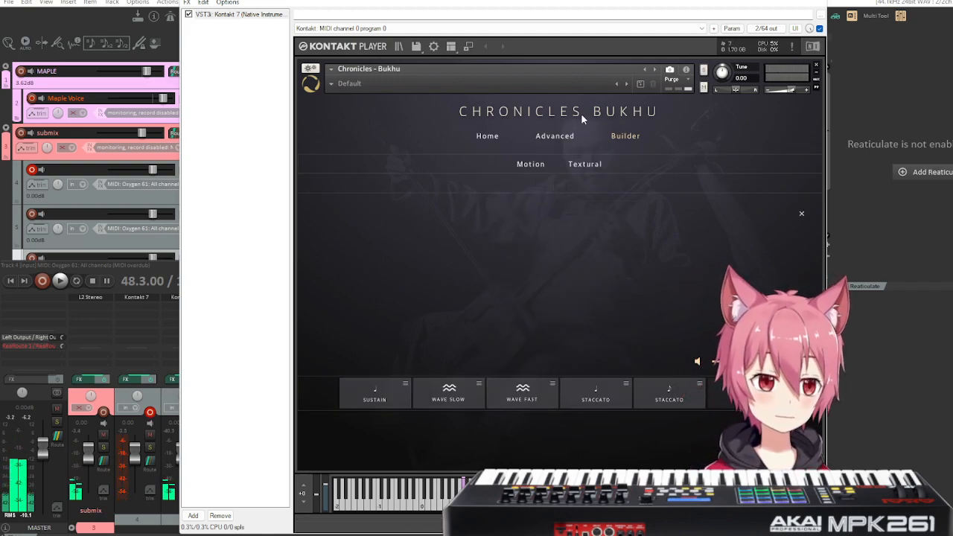
click(531, 165)
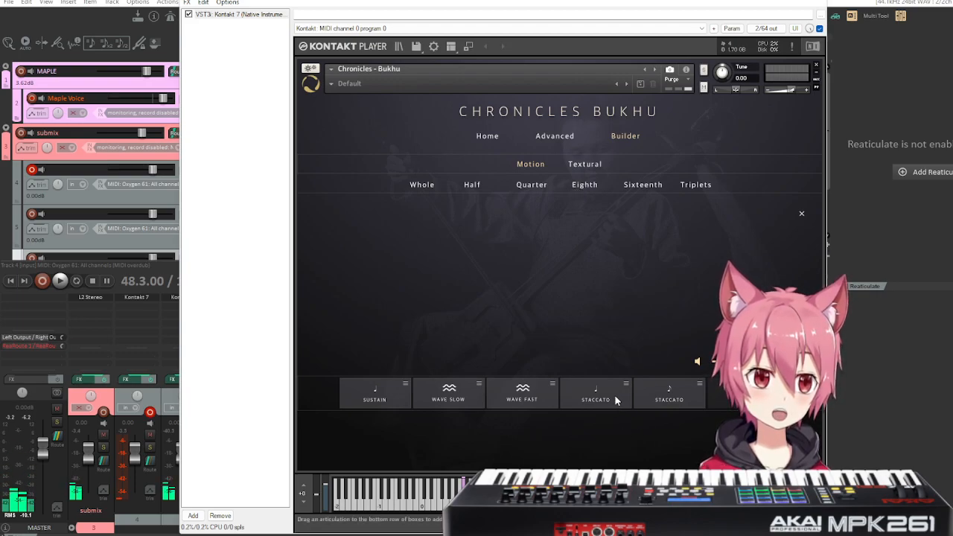
click(595, 187)
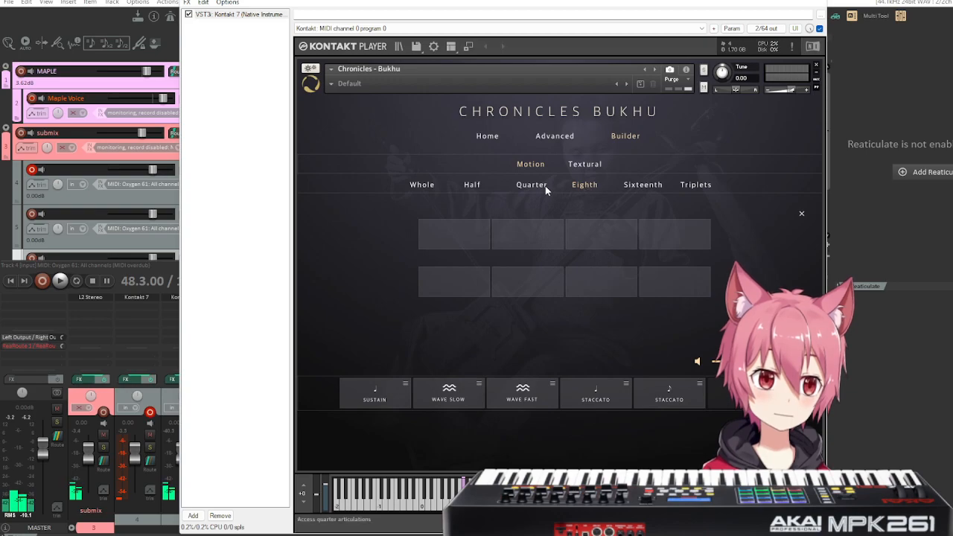
click(471, 186)
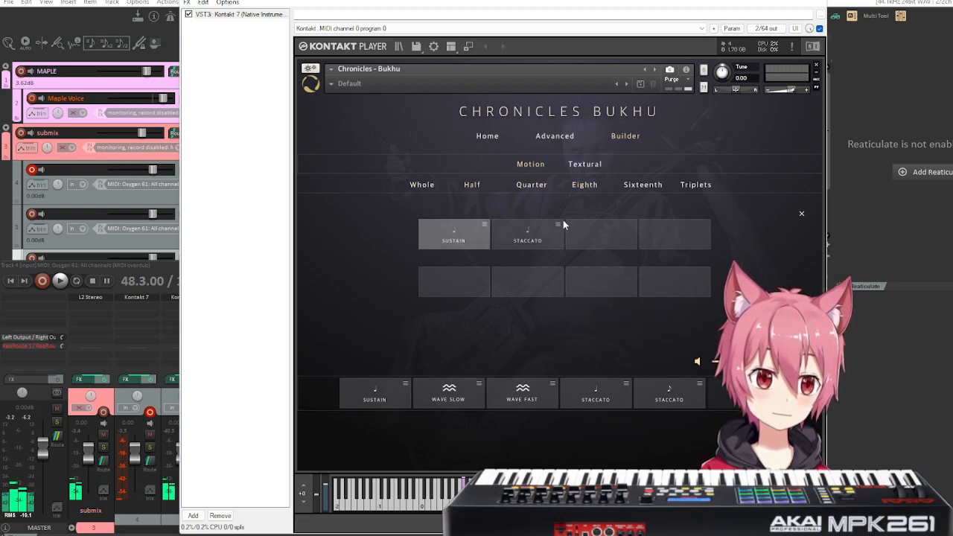
drag(542, 243, 760, 248)
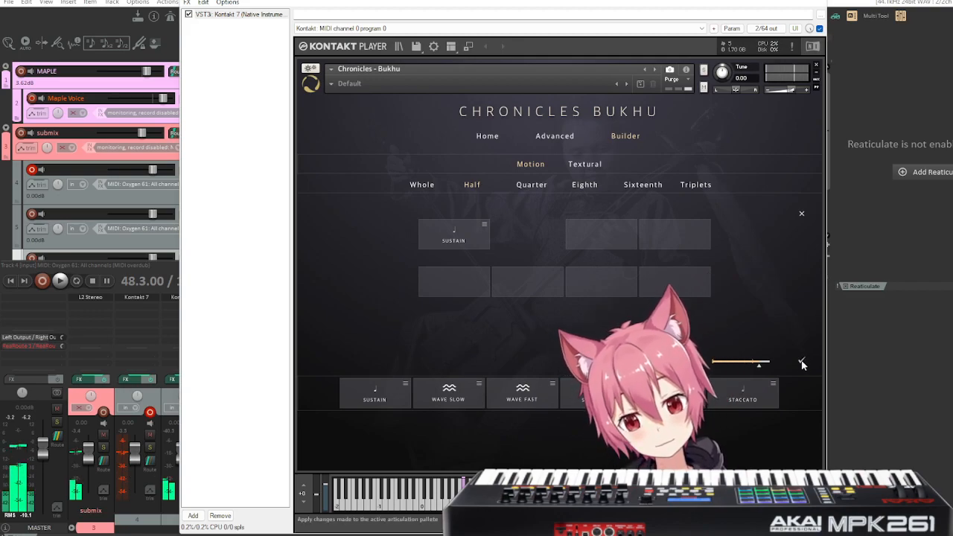
click(802, 362)
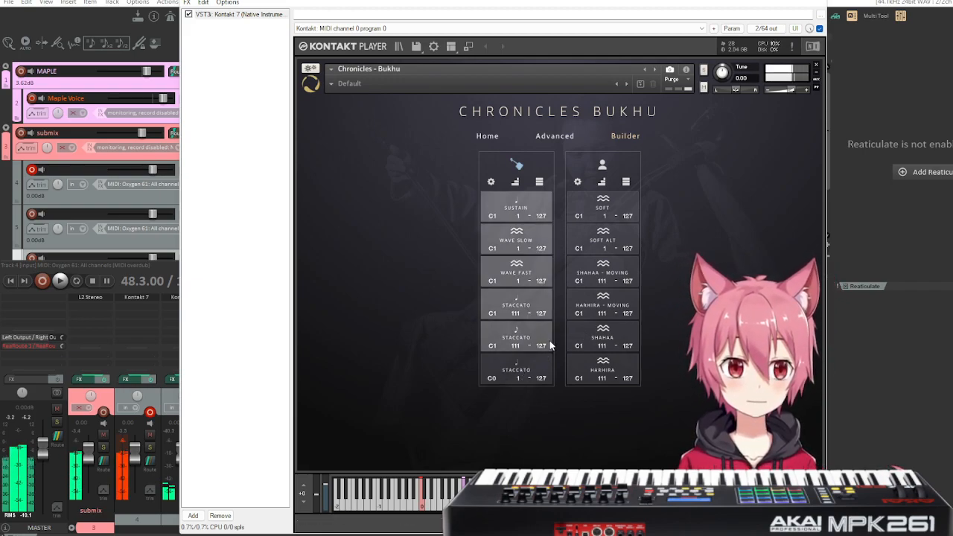
Set the keyswitch of the newly added half-note Staccato articulation to C1.
click(495, 380)
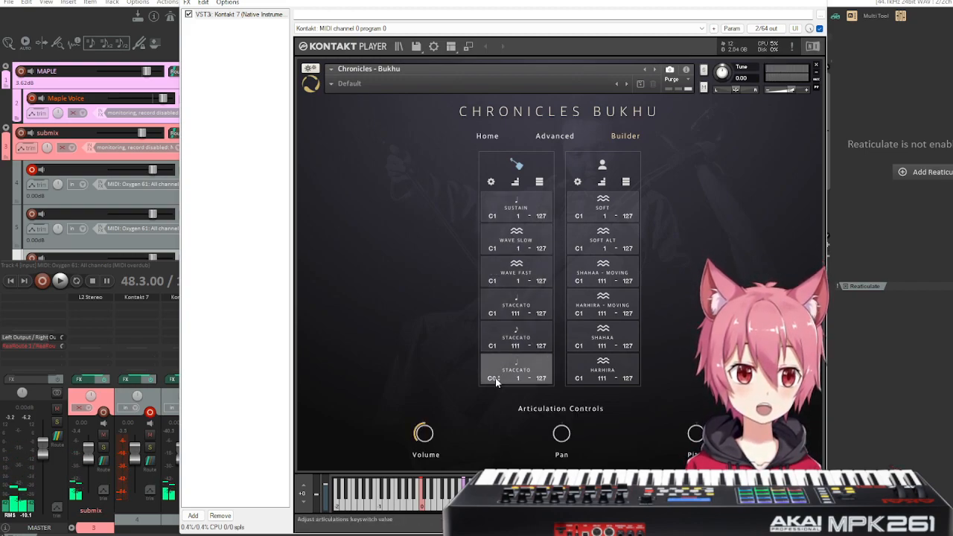
scroll(498, 376, up, 1)
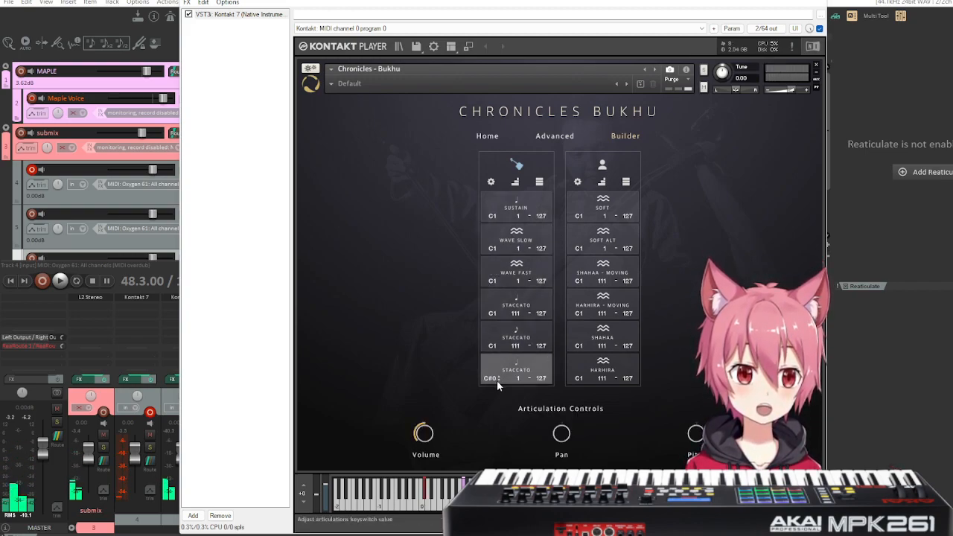
scroll(498, 378, up, 5)
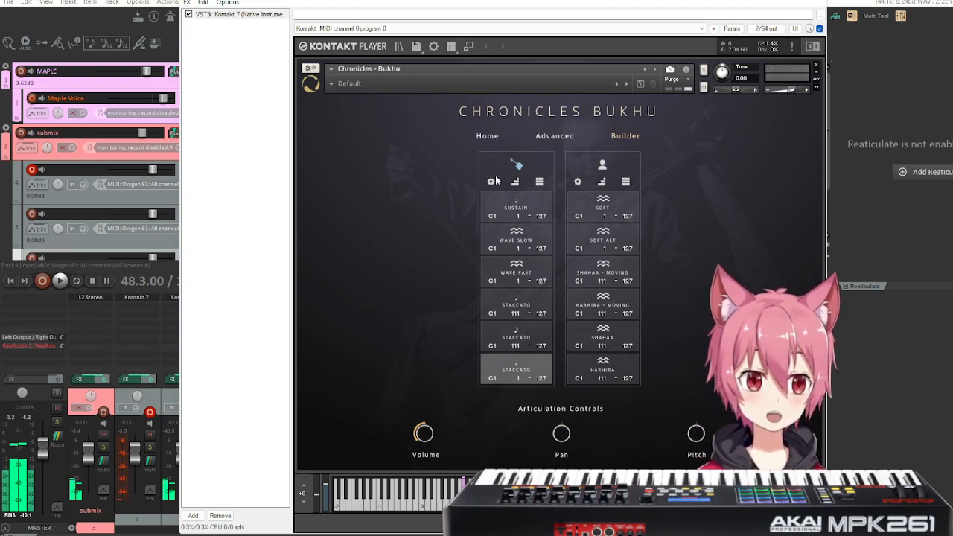
Remove every articulation from the horse fiddle's column, leaving the voice's articulations in place.
click(547, 359)
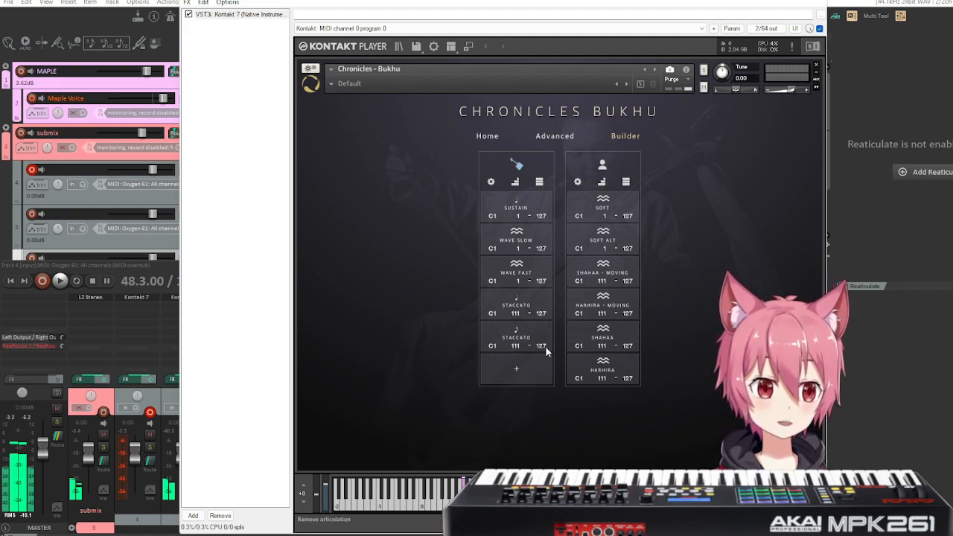
click(547, 294)
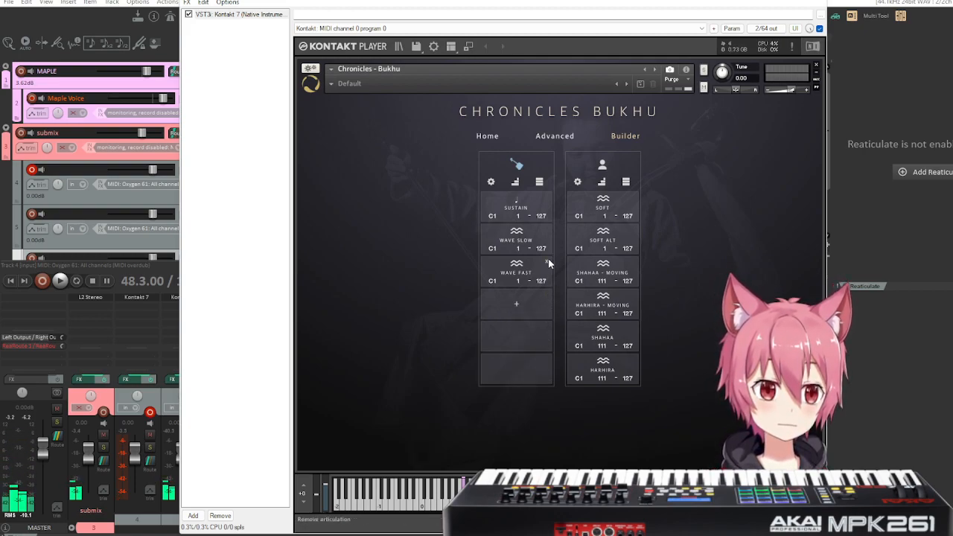
click(548, 263)
click(547, 231)
click(546, 199)
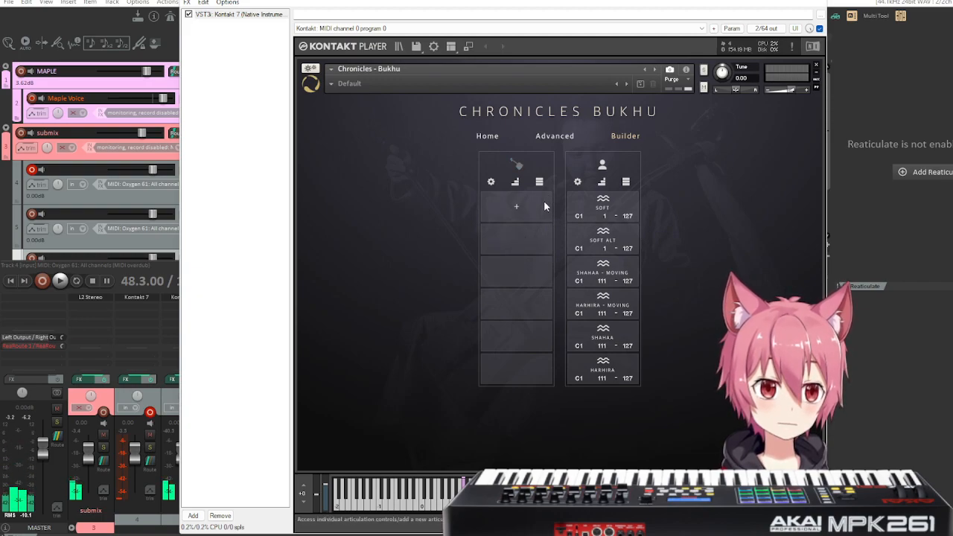
Audition the horse fiddle's textural wave articulations Wave Slow, Wave Fast and Wave Tremolo from its first empty slot.
click(516, 209)
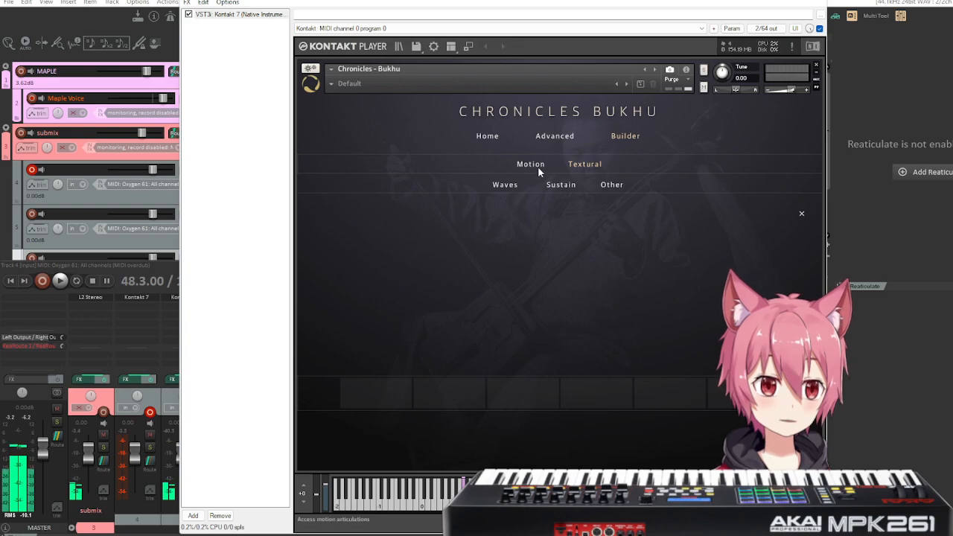
click(502, 187)
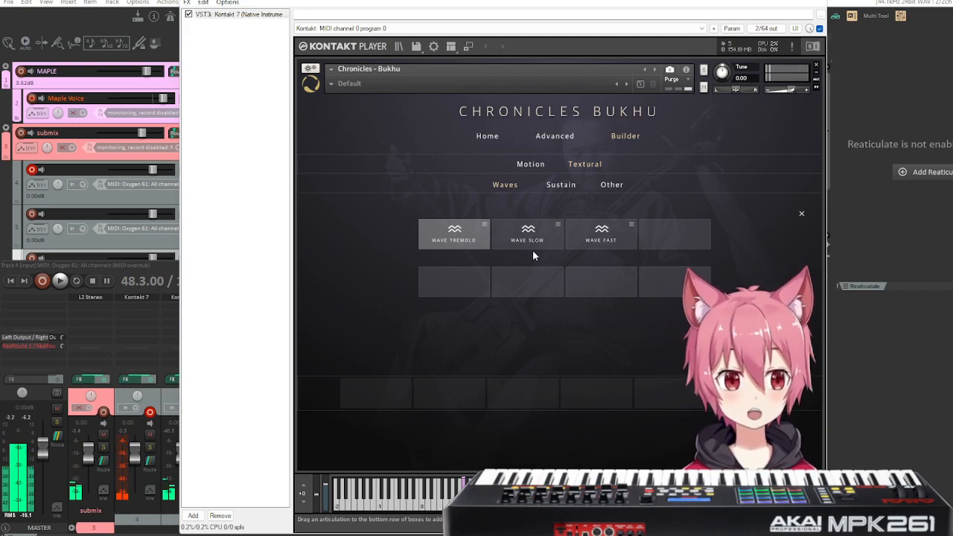
click(529, 237)
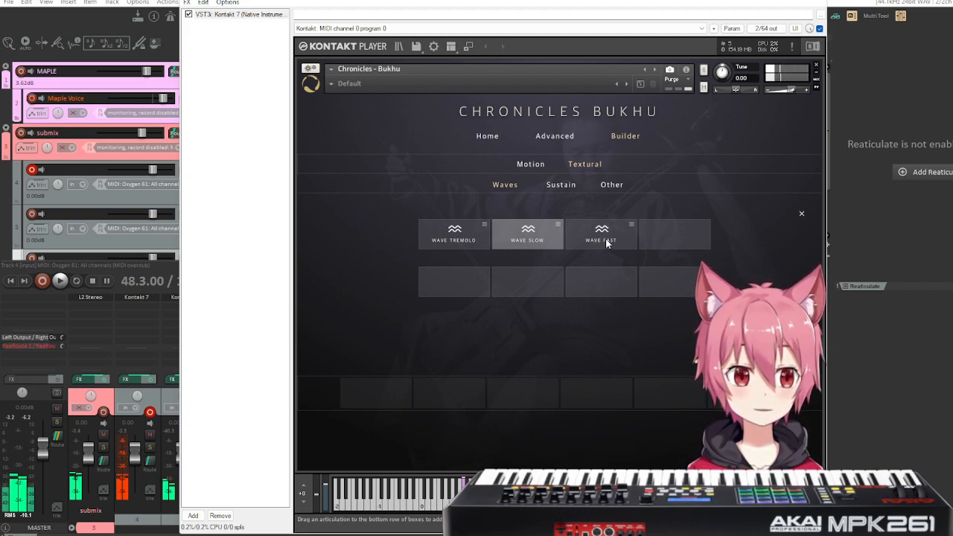
click(607, 244)
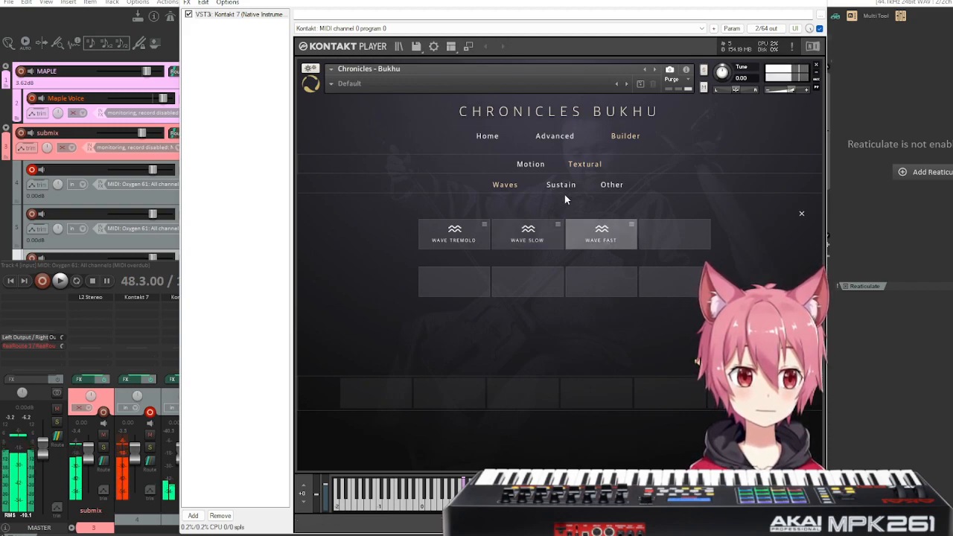
click(467, 236)
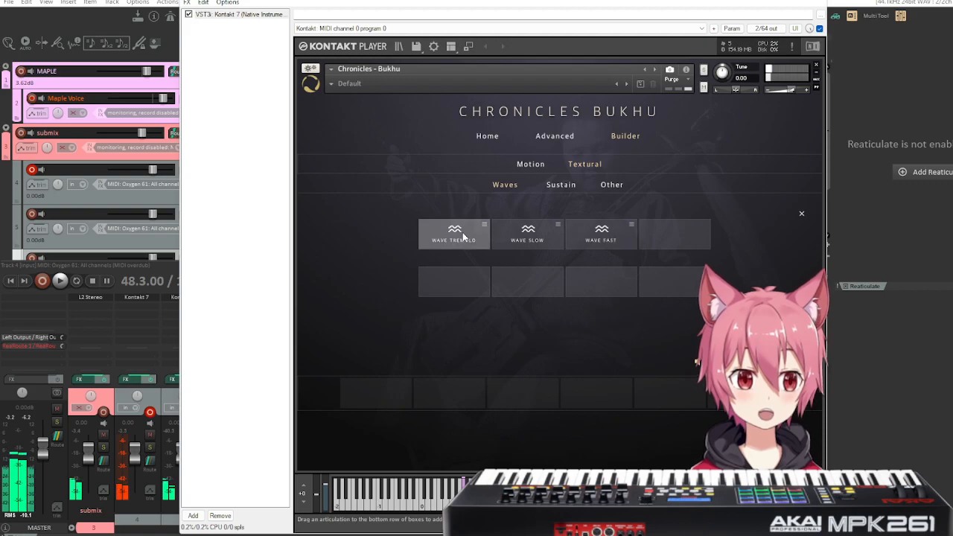
Audition the horse fiddle's textural Sustain articulations and the Slide Down and Slide Up articulations under Other.
click(563, 184)
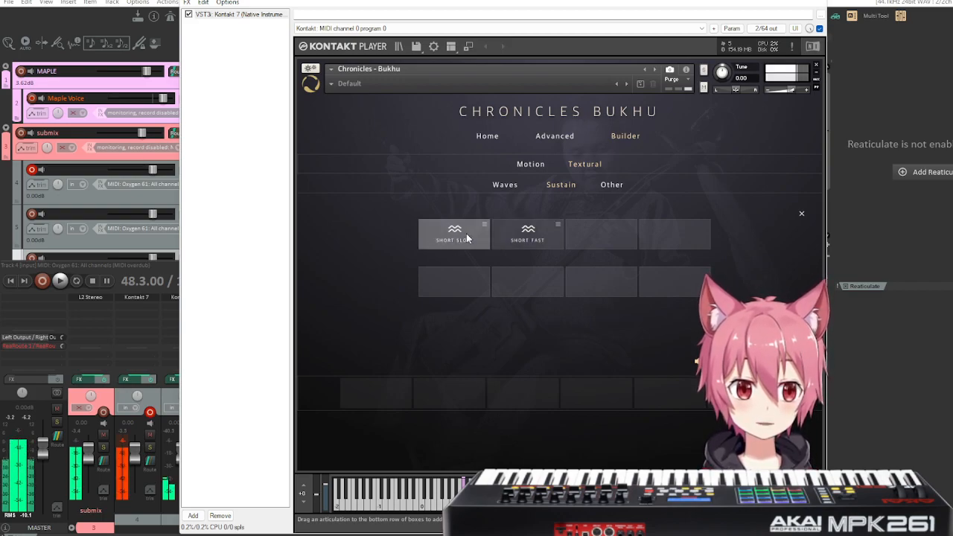
click(612, 185)
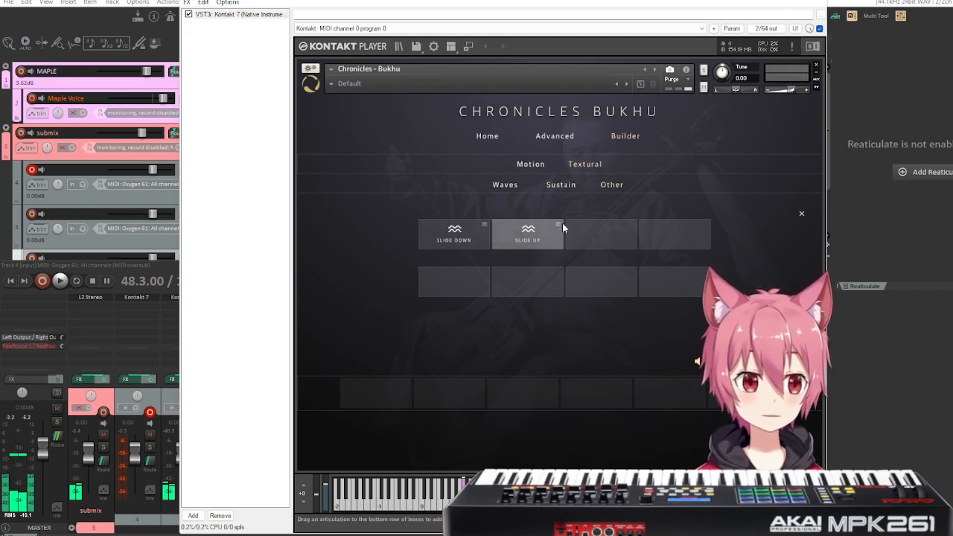
click(460, 243)
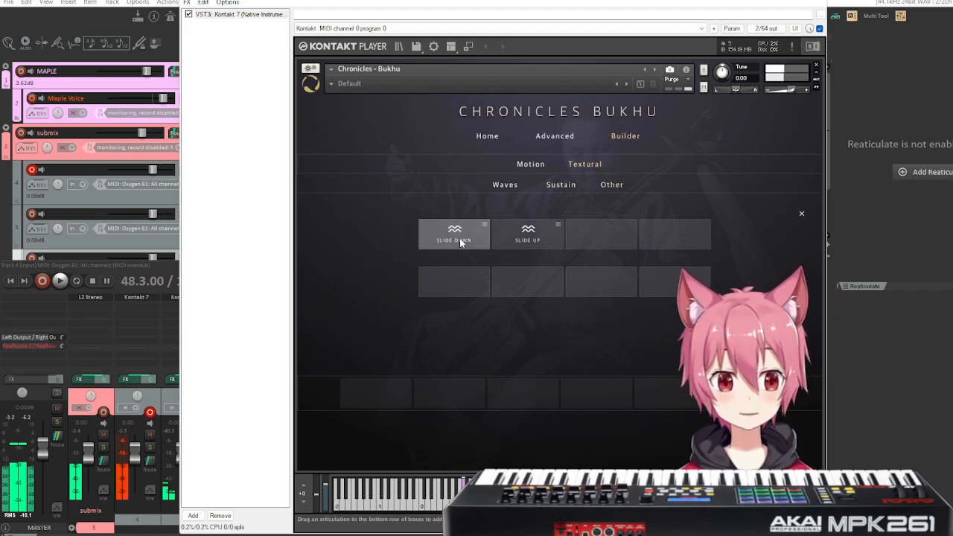
click(526, 241)
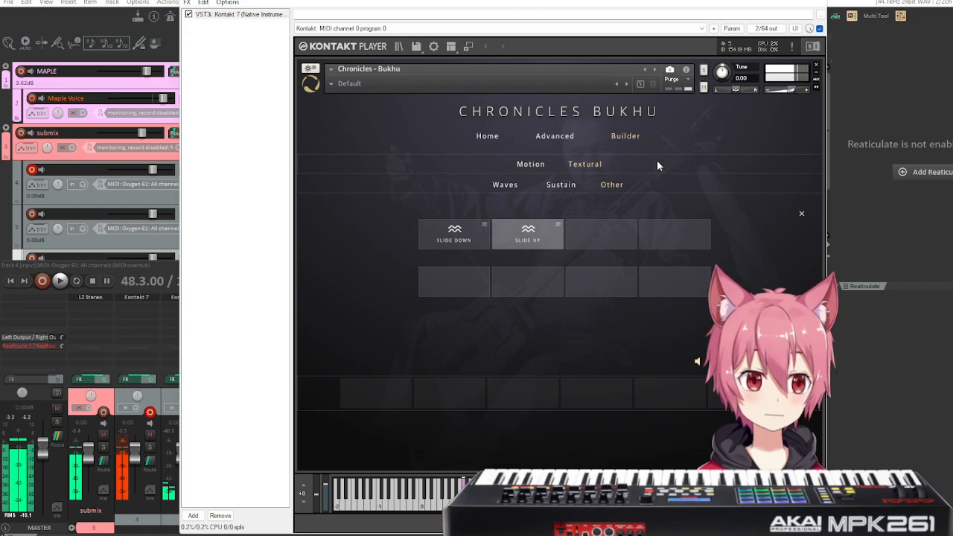
Audition the horse fiddle's Sustain and Staccato motion articulations, from whole notes through to quarter notes.
click(533, 165)
click(432, 187)
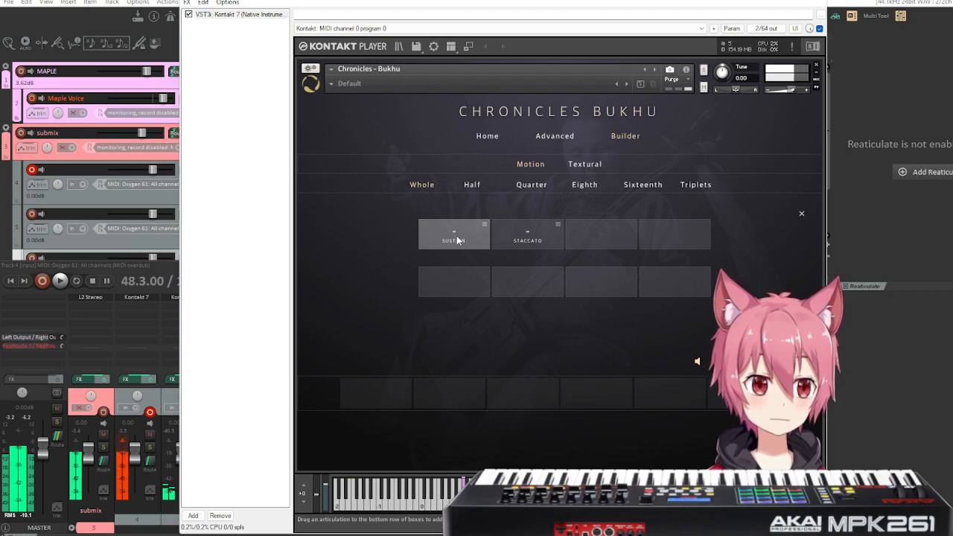
click(530, 236)
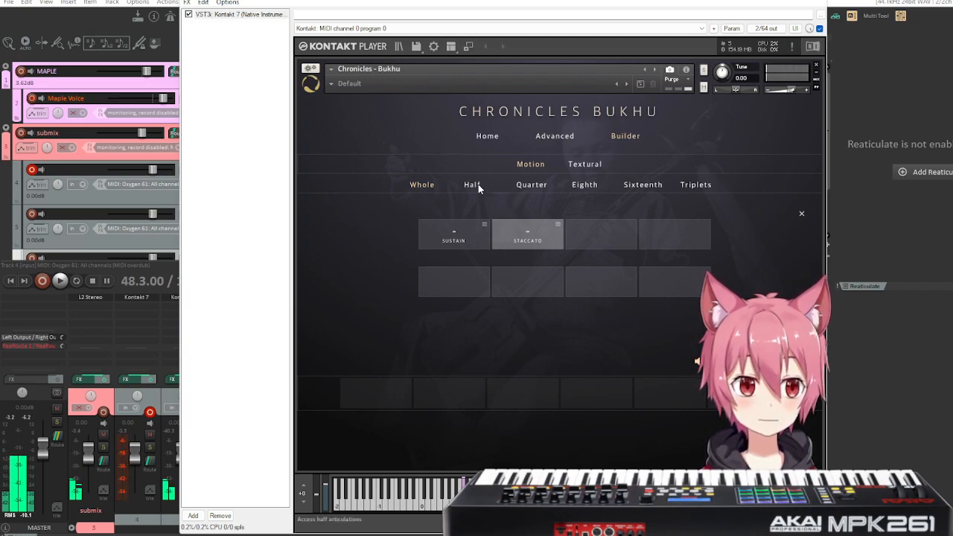
click(455, 237)
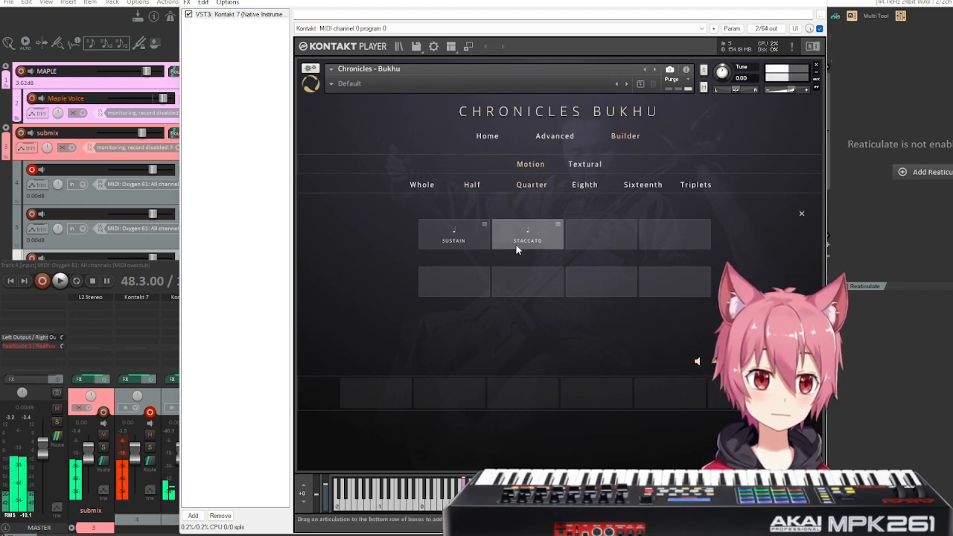
click(453, 240)
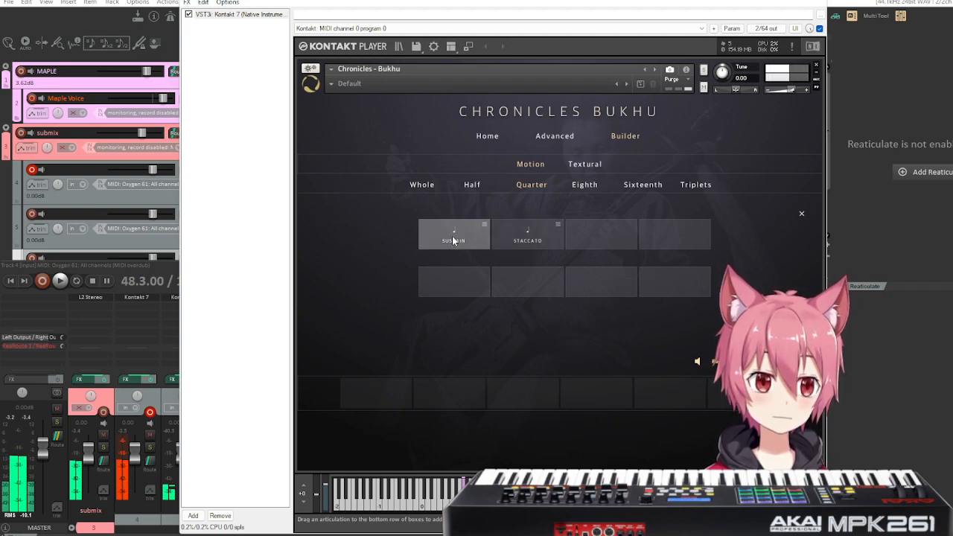
Audition the horse fiddle's Staccato motion articulations in eighth, sixteenth and triplet notes.
click(584, 185)
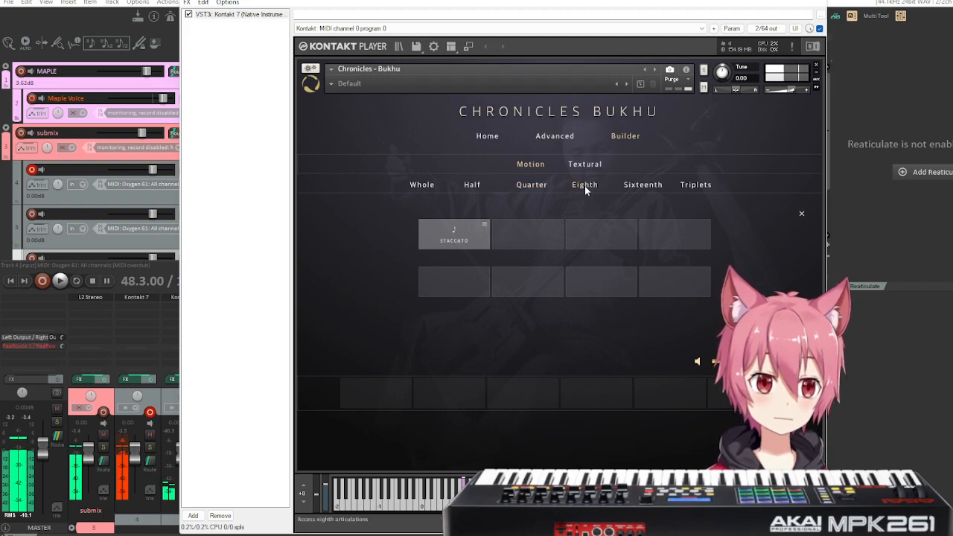
click(648, 189)
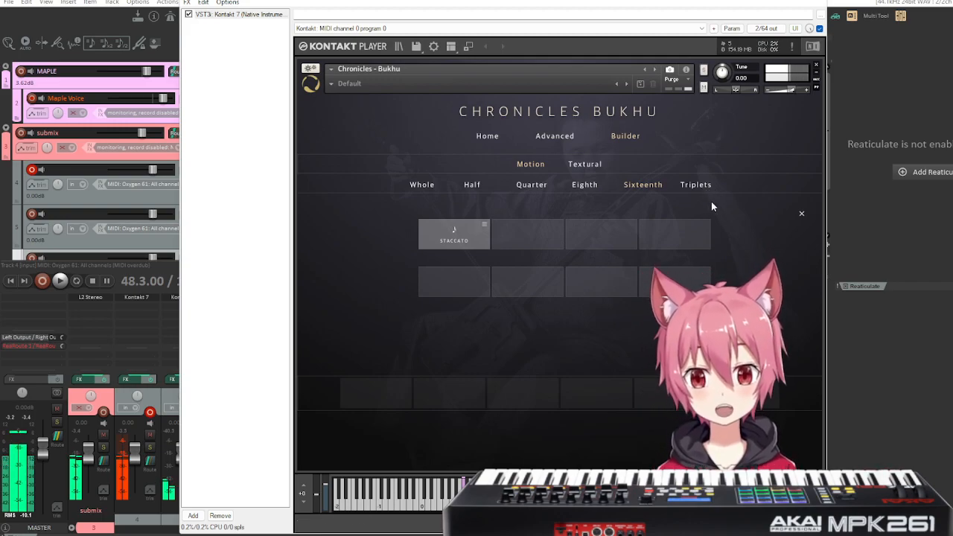
click(699, 184)
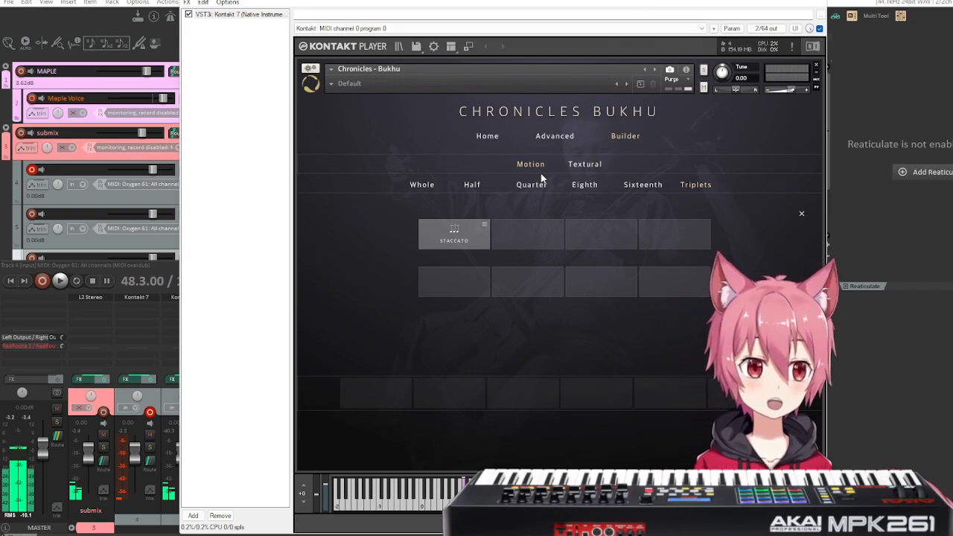
click(585, 164)
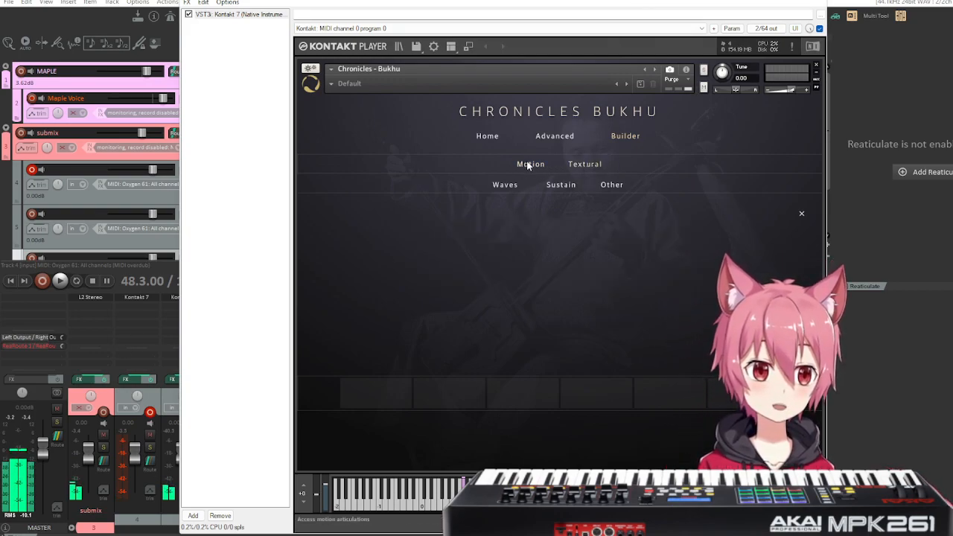
click(533, 165)
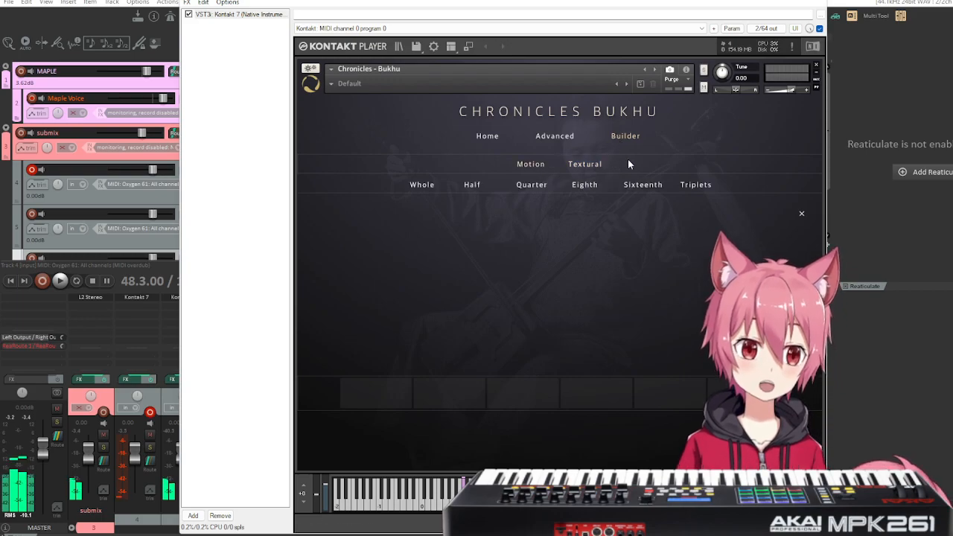
click(555, 136)
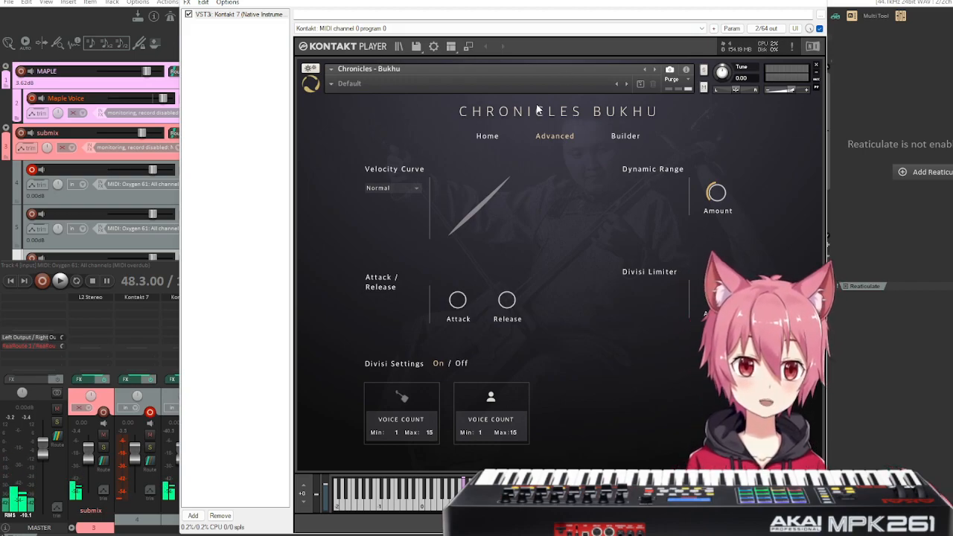
click(486, 137)
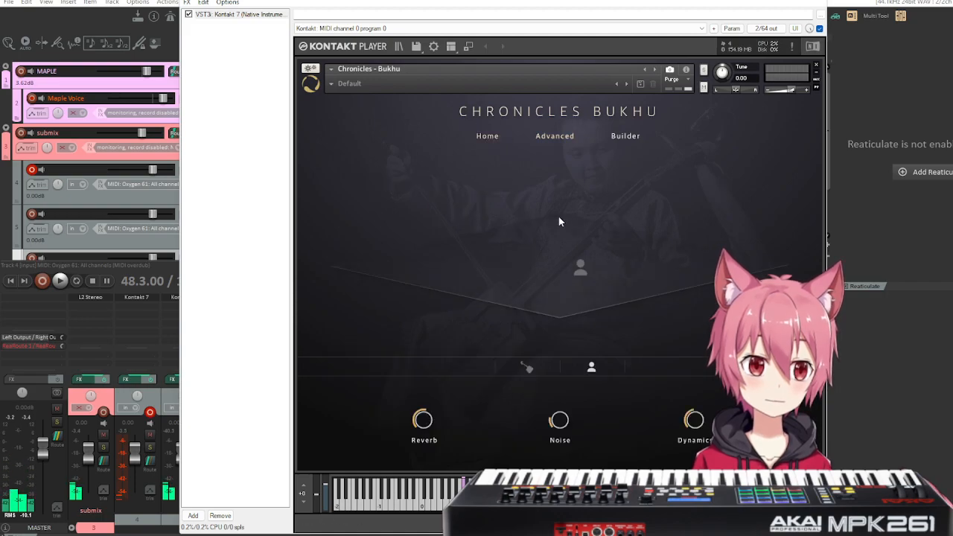
click(626, 136)
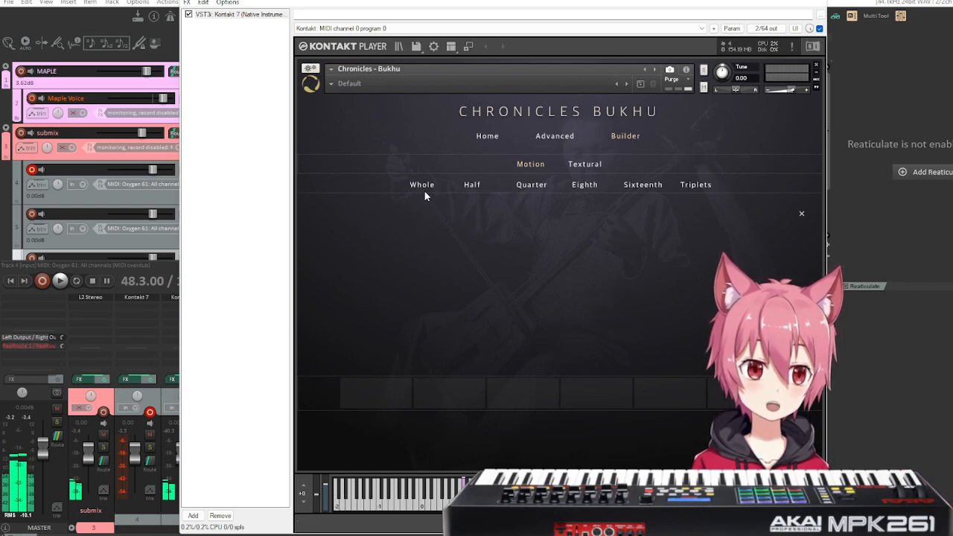
Reload the Default snapshot and return the Builder to its horse fiddle and voice articulation columns.
click(332, 88)
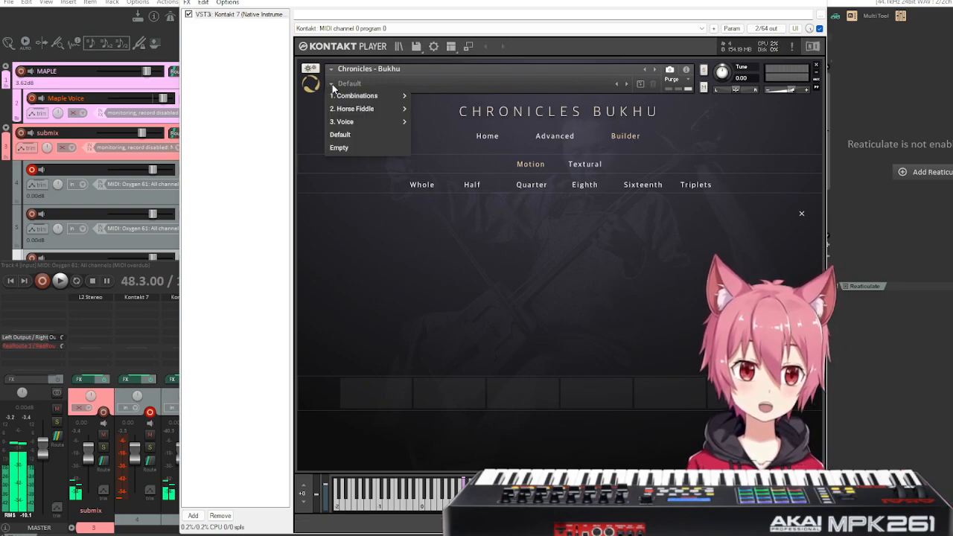
mouse_move(351, 127)
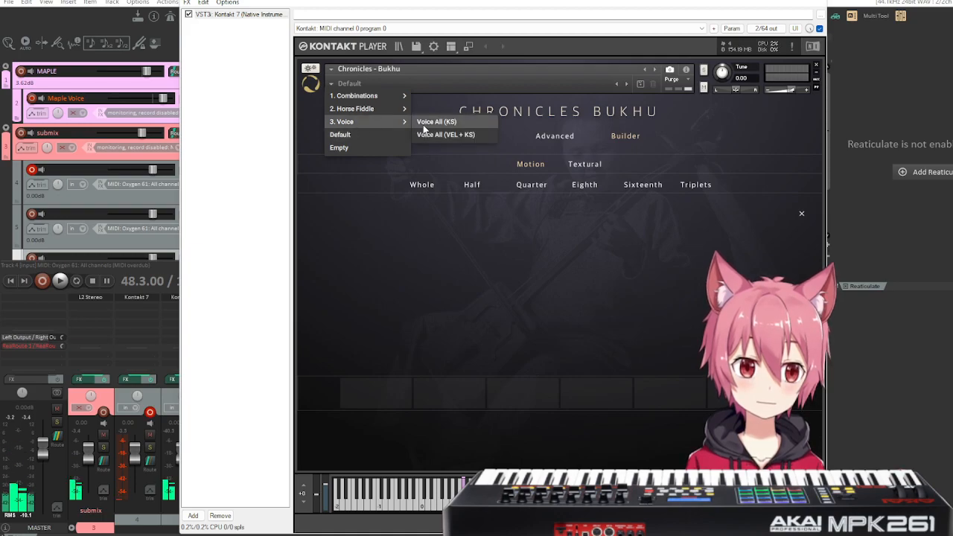
click(436, 121)
click(337, 83)
click(348, 137)
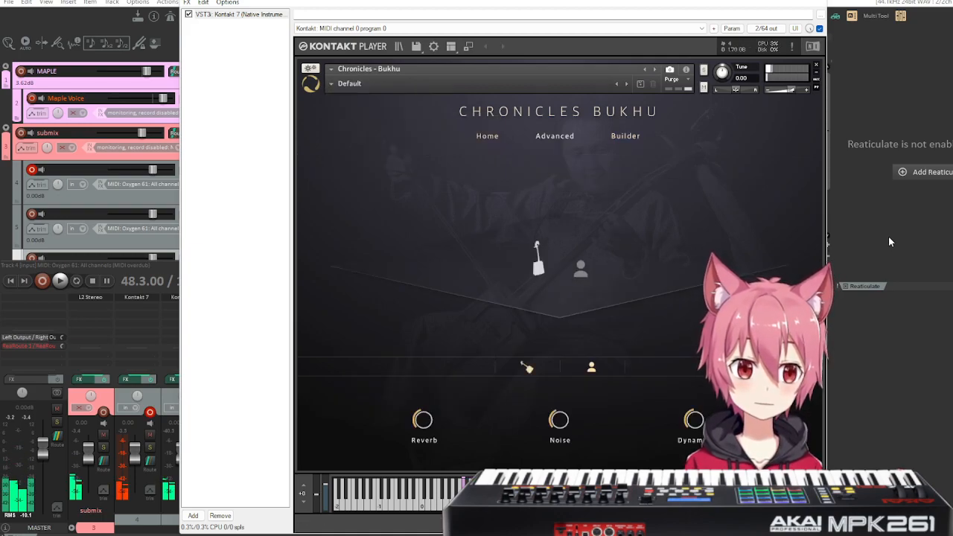
click(625, 136)
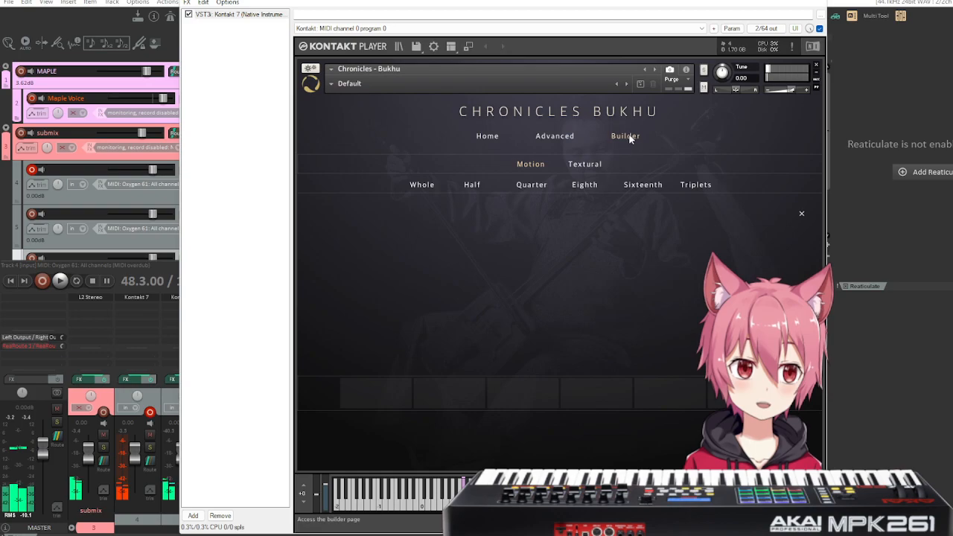
click(531, 164)
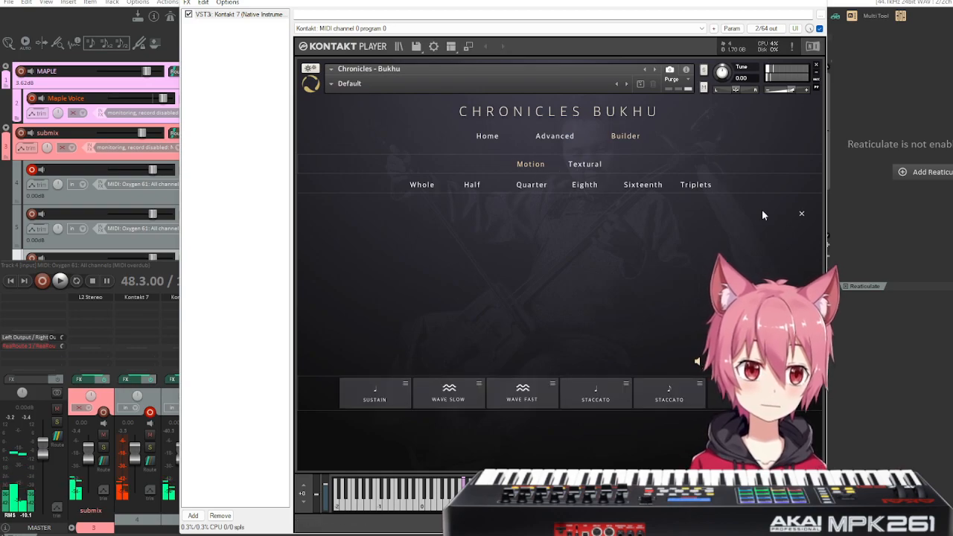
click(801, 213)
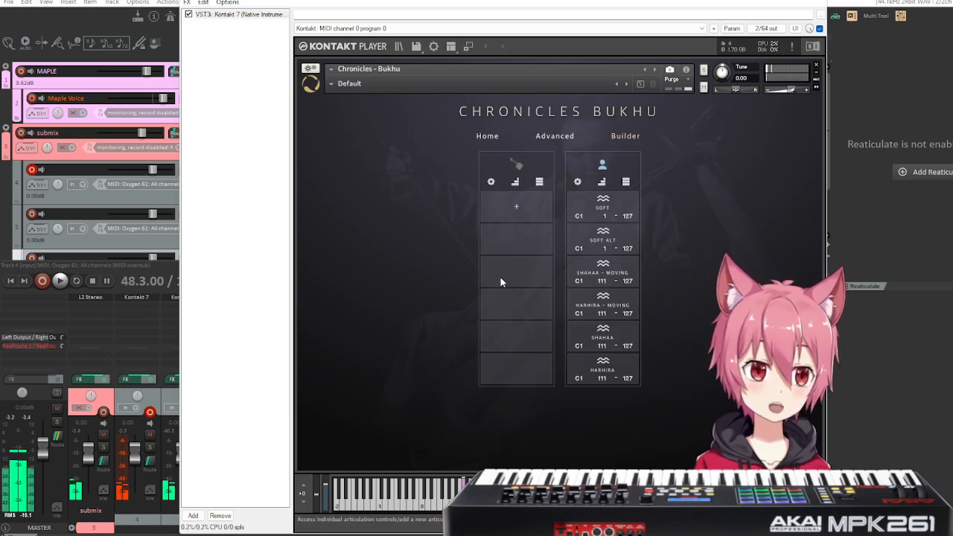
Add the textural Wave Tremolo articulation to the horse fiddle's first empty slot.
click(511, 216)
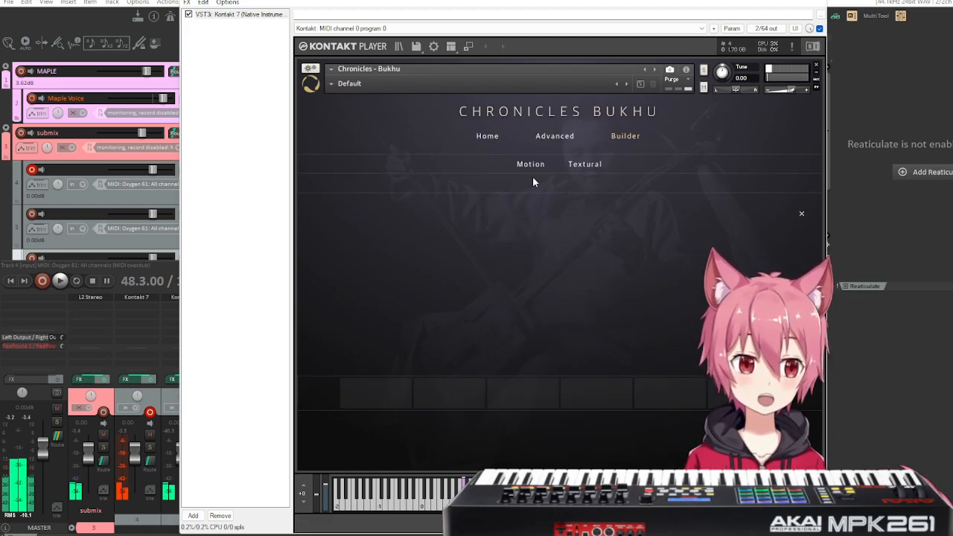
click(586, 164)
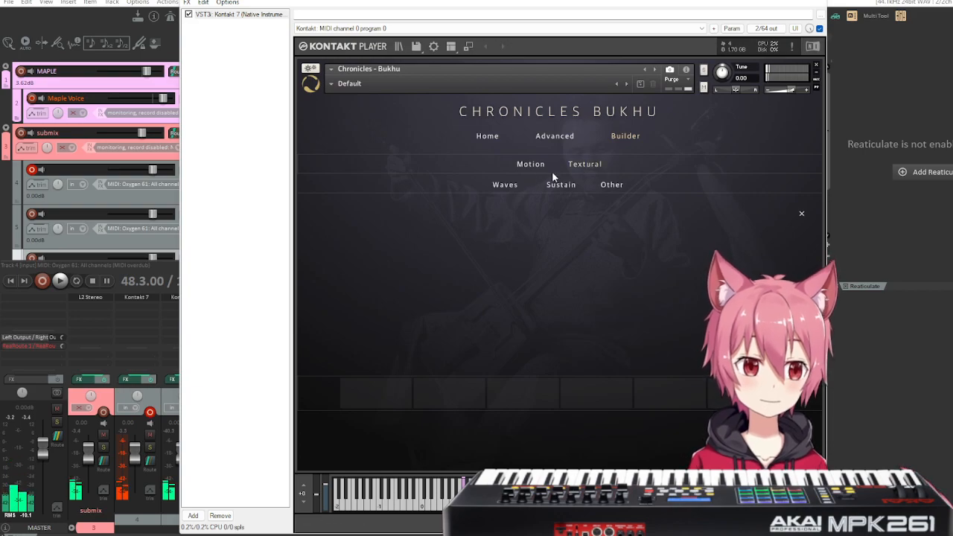
click(510, 186)
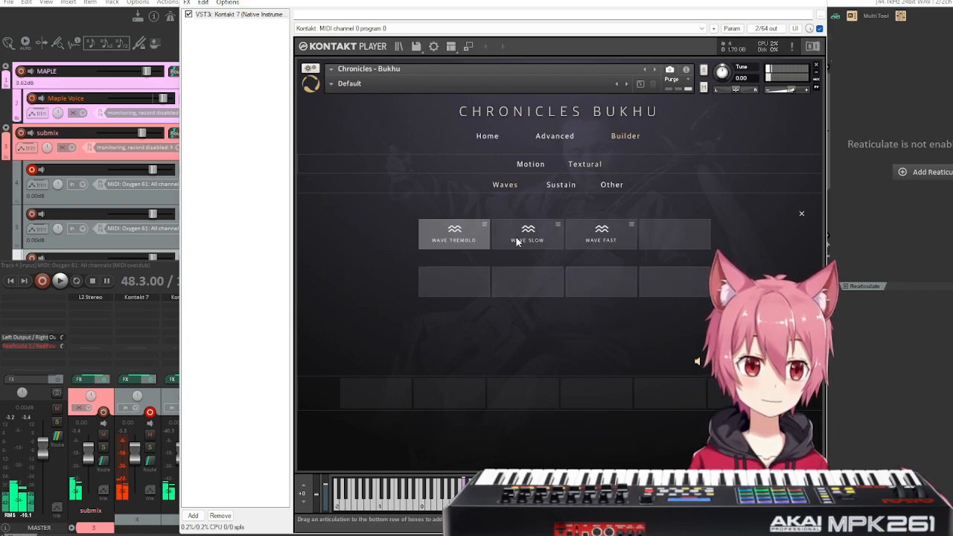
drag(453, 237, 360, 399)
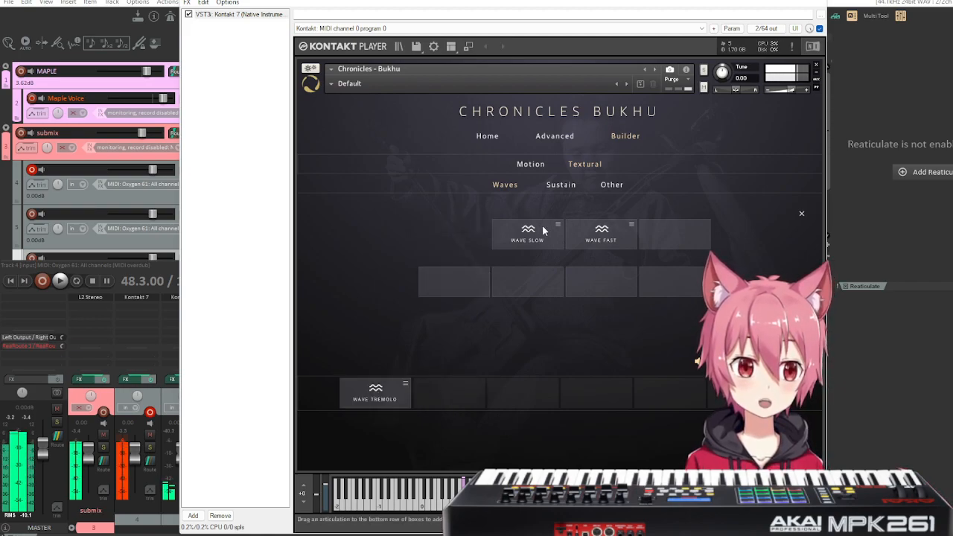
Add the Slide Up articulation from the textural Other group to the horse fiddle's second slot and apply the palette.
click(565, 186)
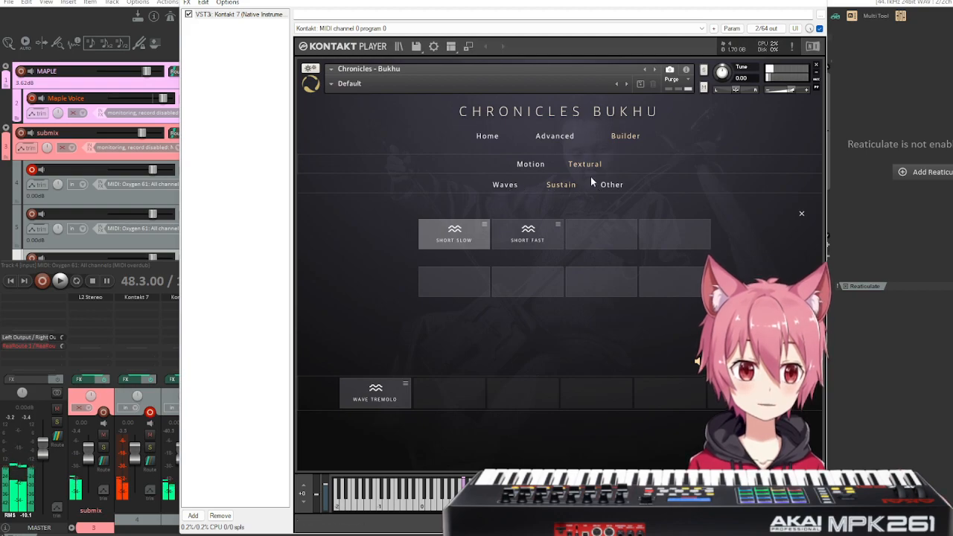
click(610, 184)
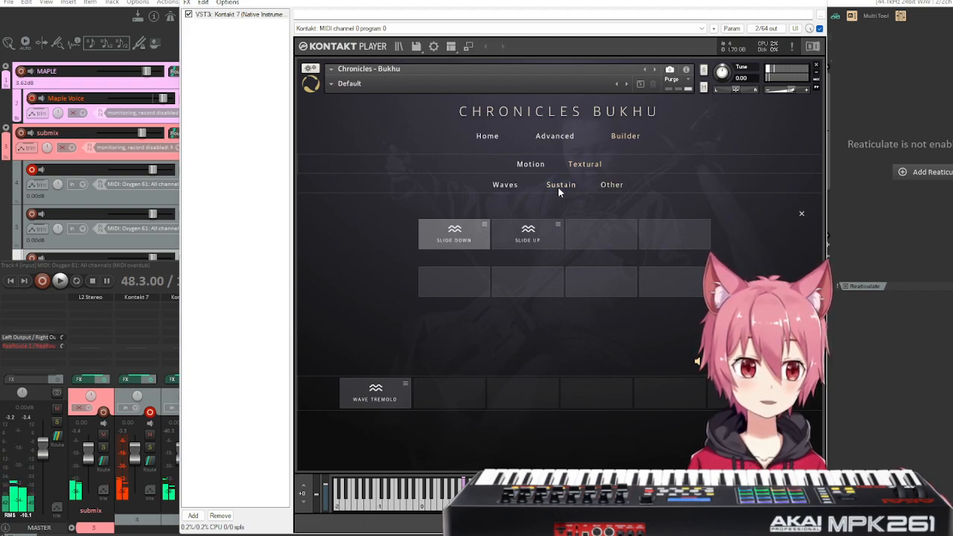
drag(533, 240, 455, 394)
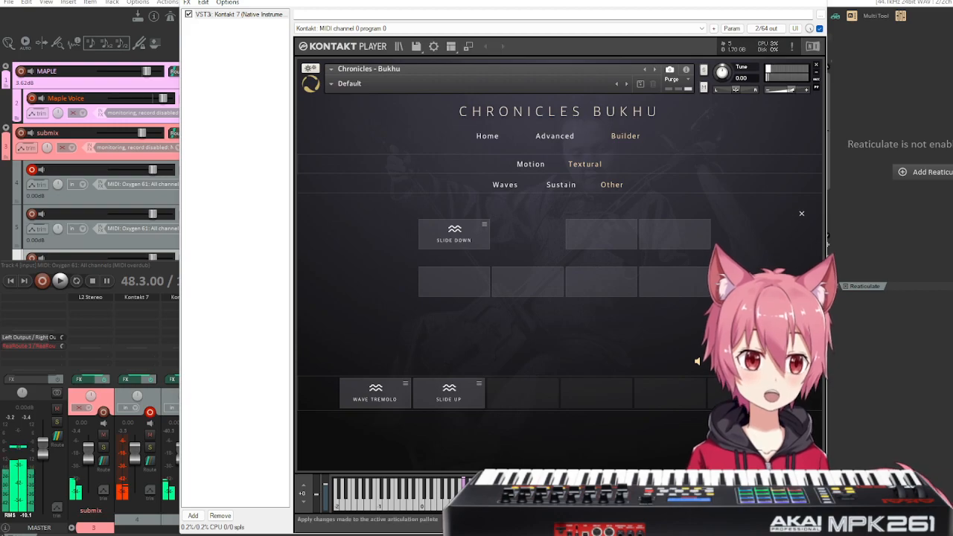
click(801, 213)
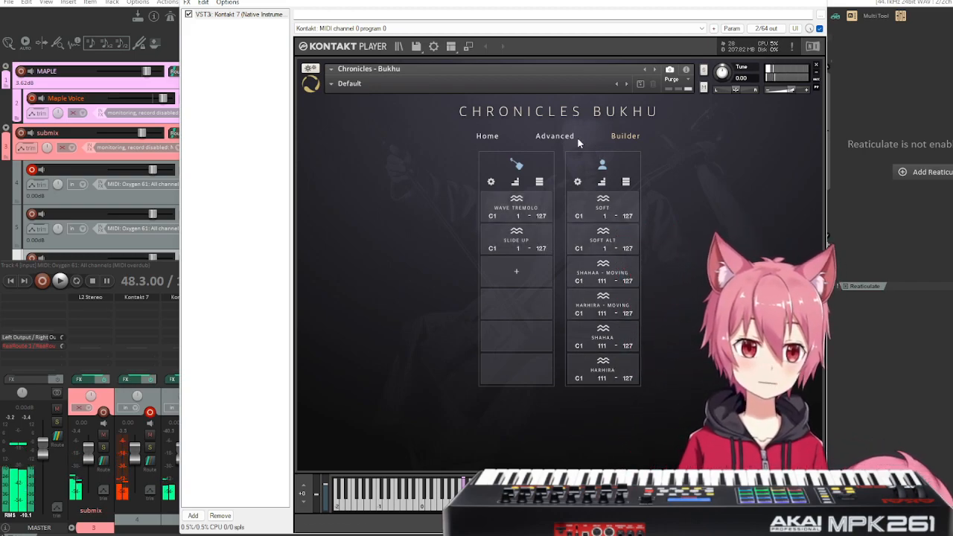
Stagger the horse fiddle's keyswitches in the Builder so each articulation sits one note higher, starting from C1.
click(488, 136)
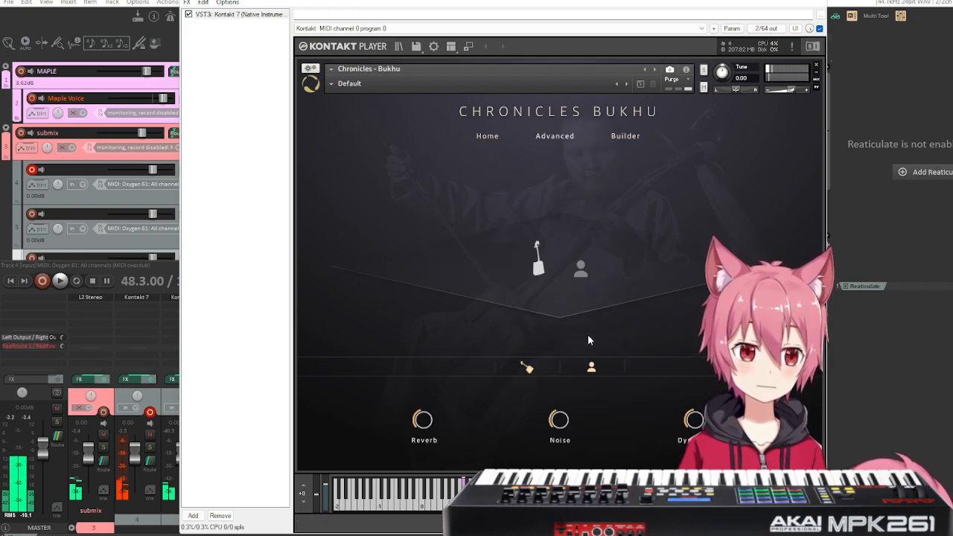
click(626, 136)
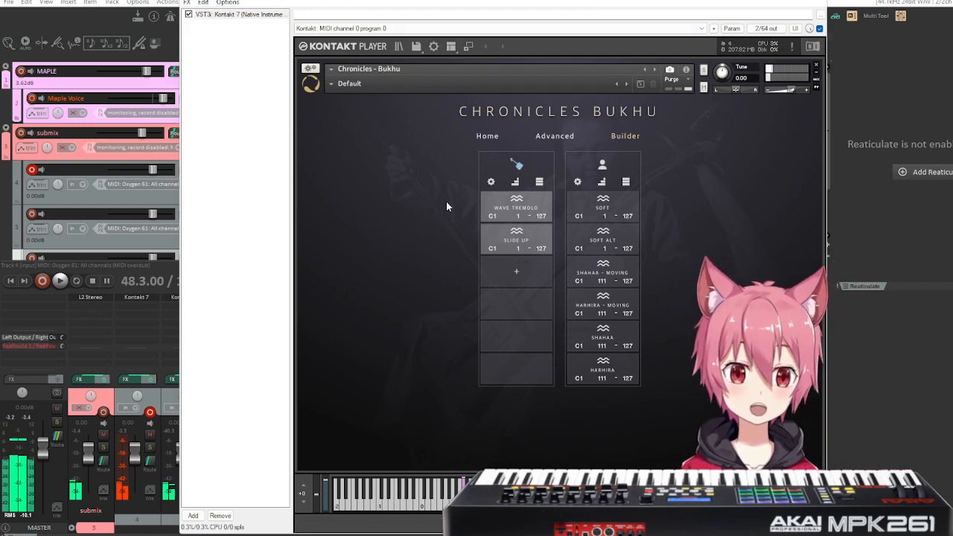
click(518, 184)
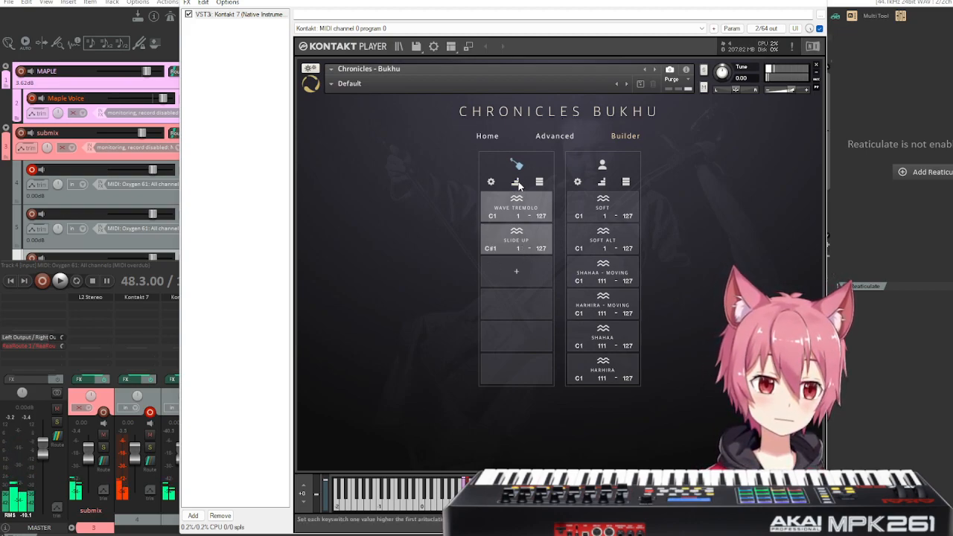
Add the textural Wave Fast and Wave Slow articulations to the horse fiddle's third and fourth slots.
click(536, 274)
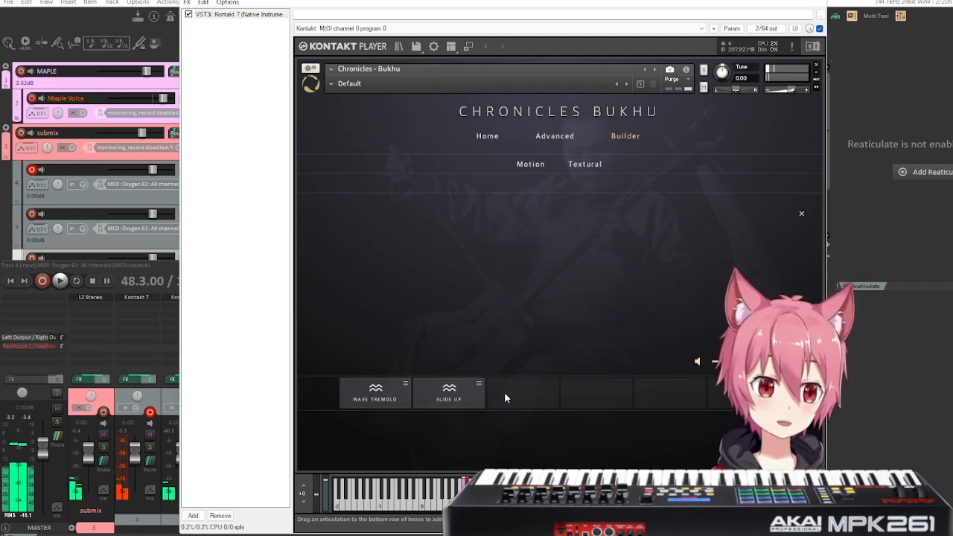
click(585, 165)
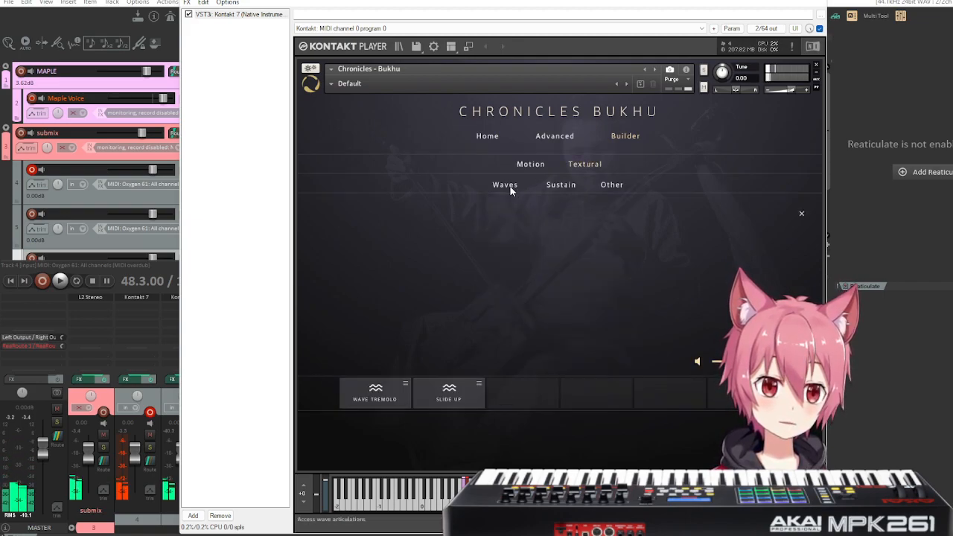
click(511, 189)
click(563, 186)
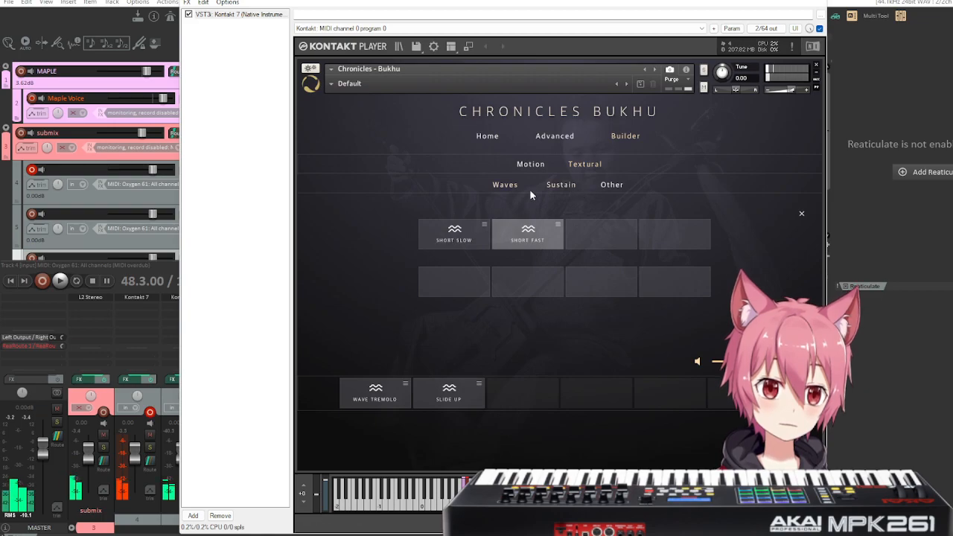
click(504, 187)
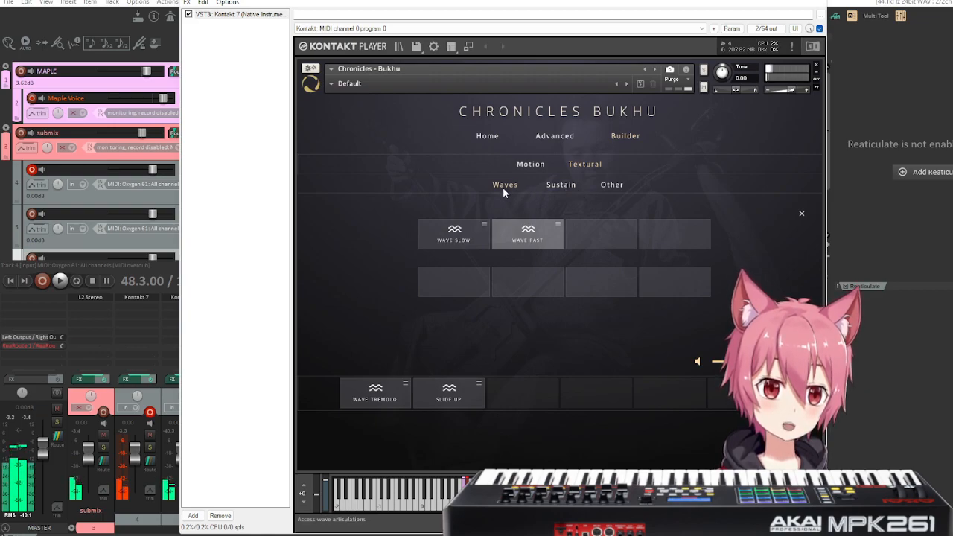
drag(519, 240, 514, 397)
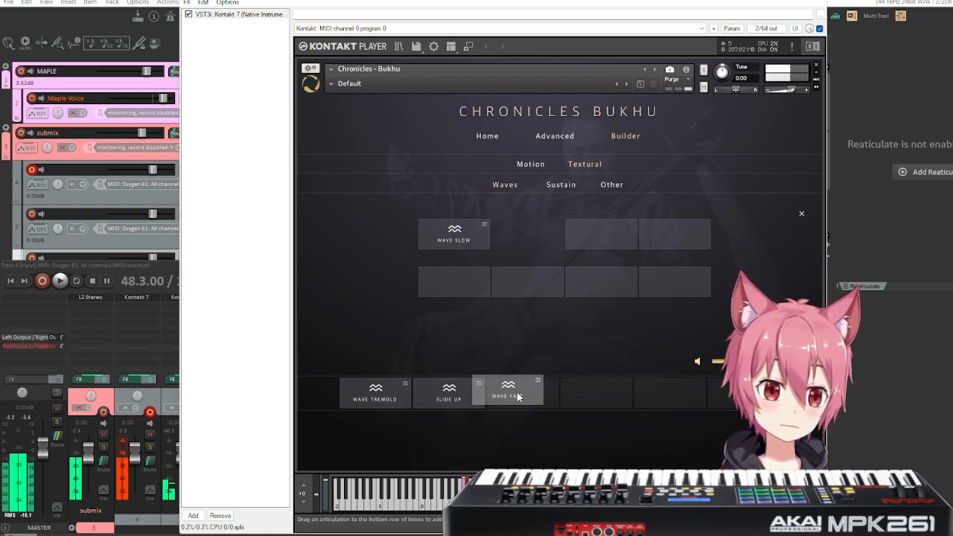
drag(449, 238, 599, 395)
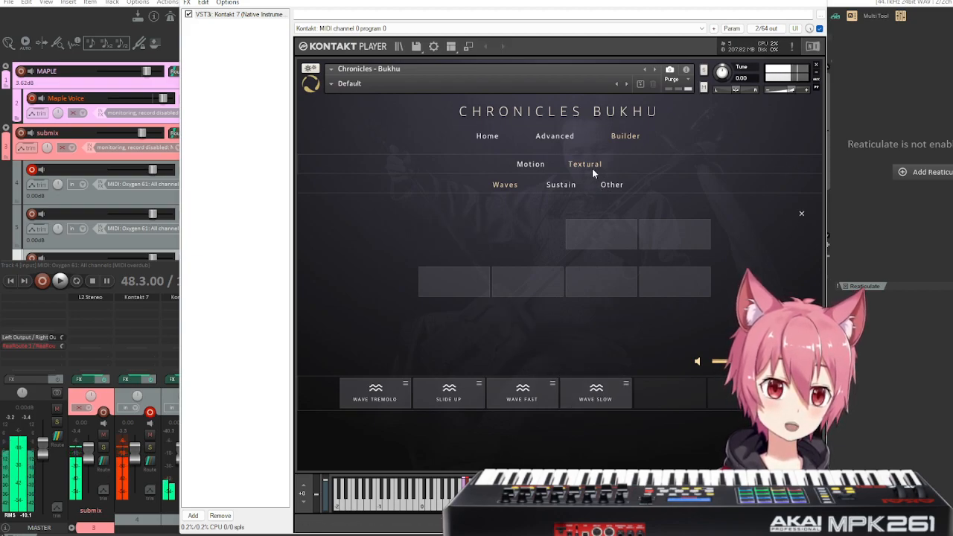
Add the sixteenth and eighth Staccato motion articulations to the horse fiddle's last two slots and apply the palette.
click(521, 164)
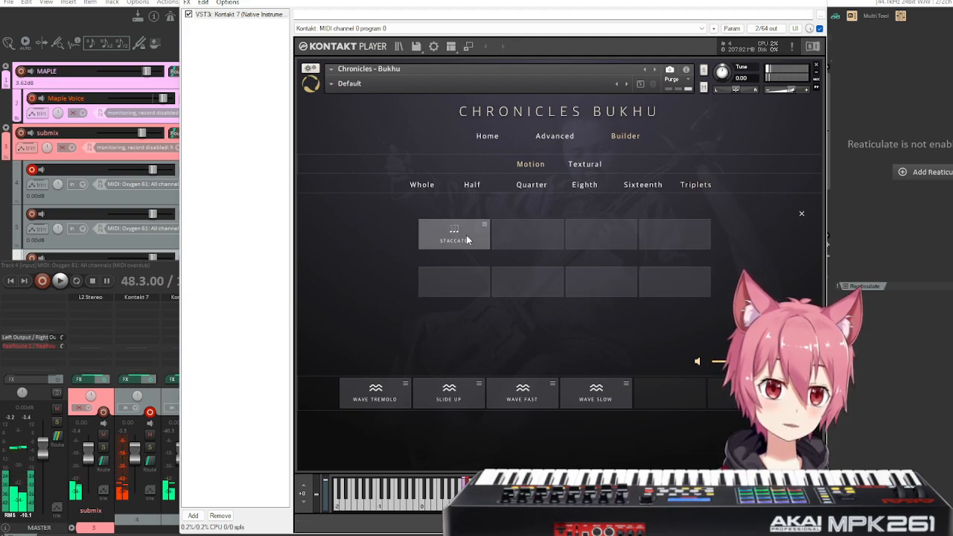
click(644, 185)
drag(454, 225, 691, 382)
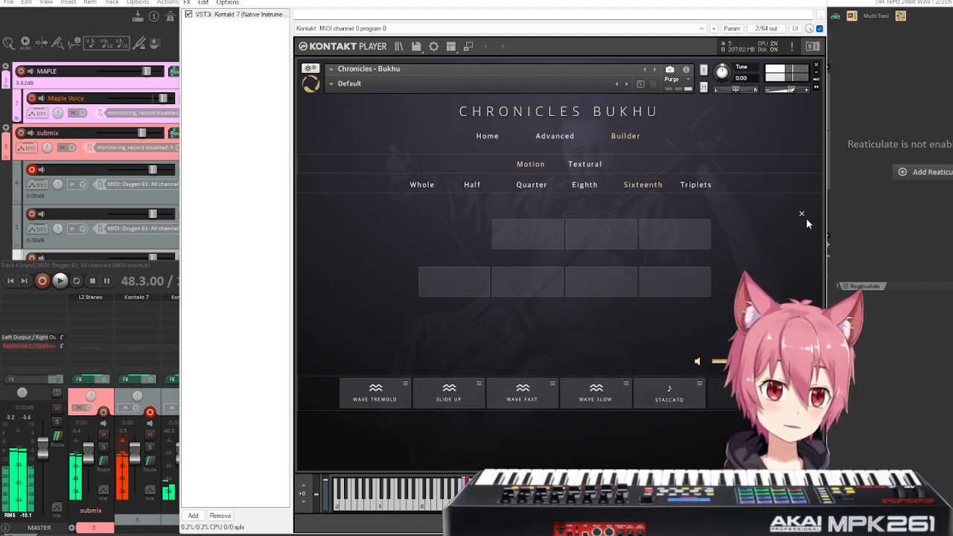
click(585, 184)
drag(468, 224, 737, 391)
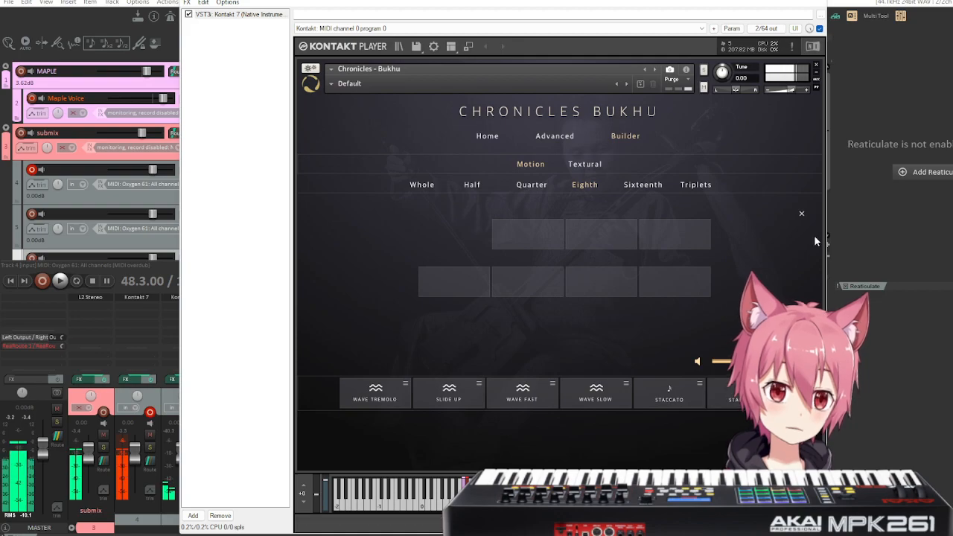
click(802, 214)
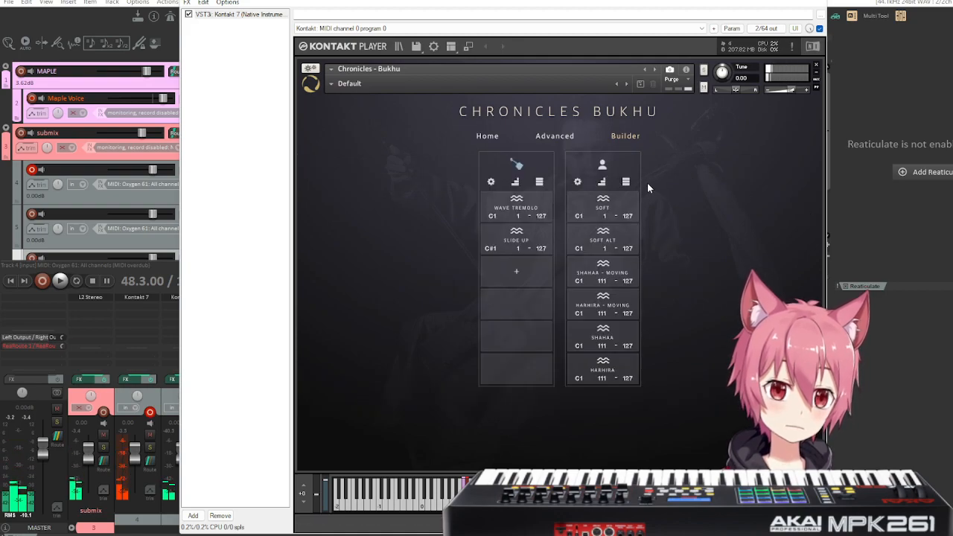
Add the textural Wave Slow and Wave Fast articulations to the horse fiddle's third and fourth slots.
click(503, 279)
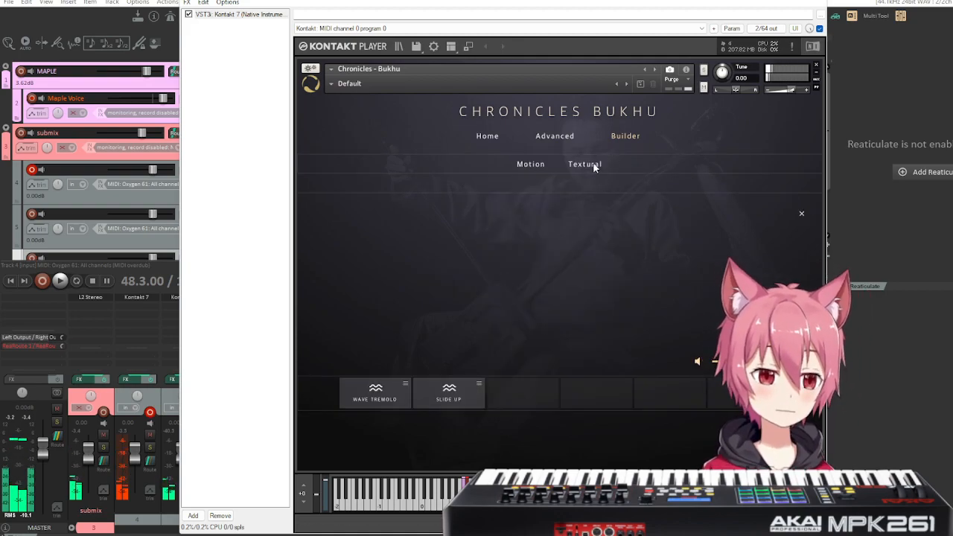
click(533, 165)
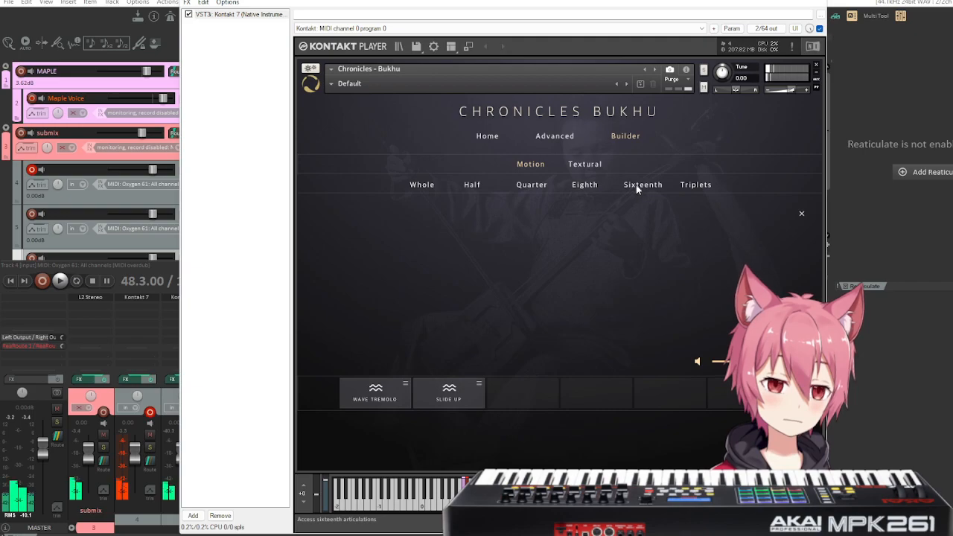
click(584, 163)
click(506, 186)
drag(453, 234, 526, 392)
drag(545, 239, 565, 387)
Audition the textural Short Fast sustain and the Slide Down articulation from the Other group.
click(571, 186)
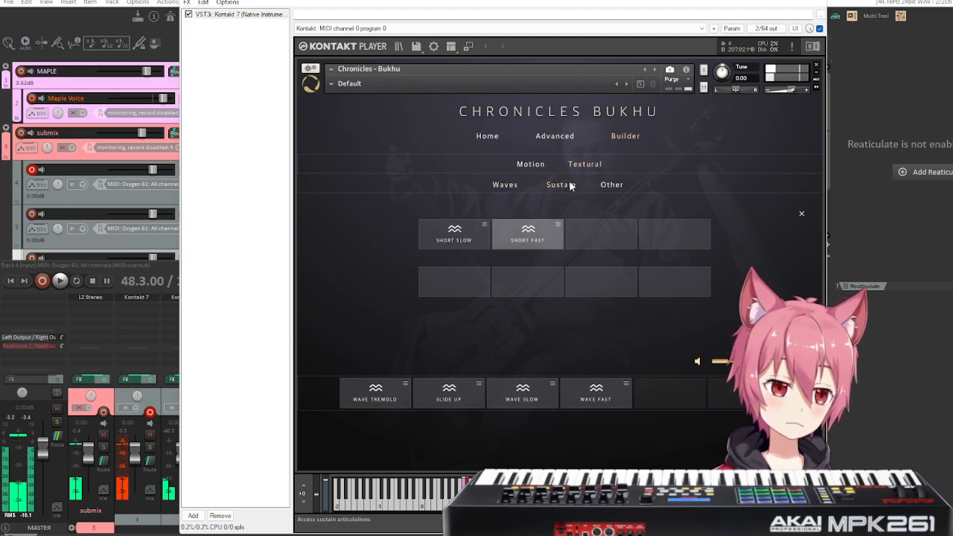
click(513, 241)
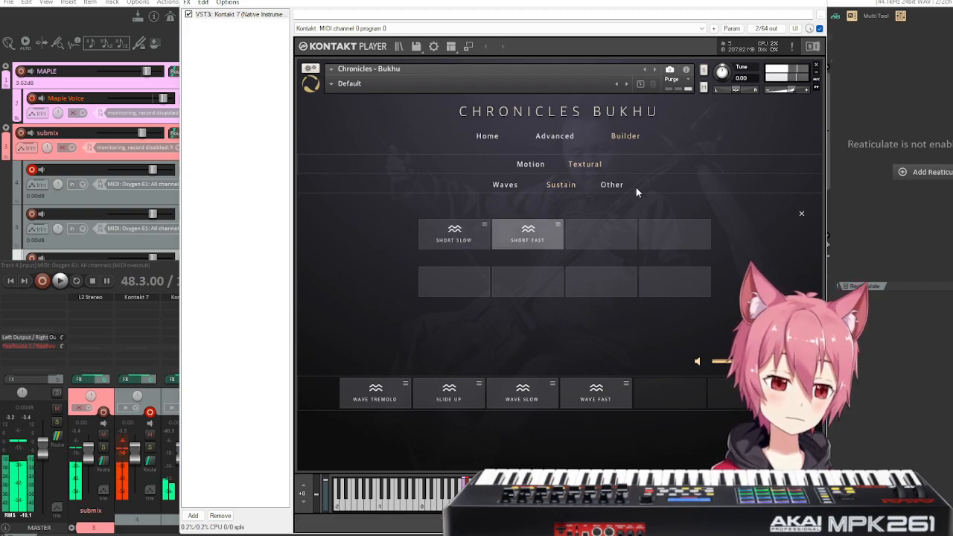
click(616, 185)
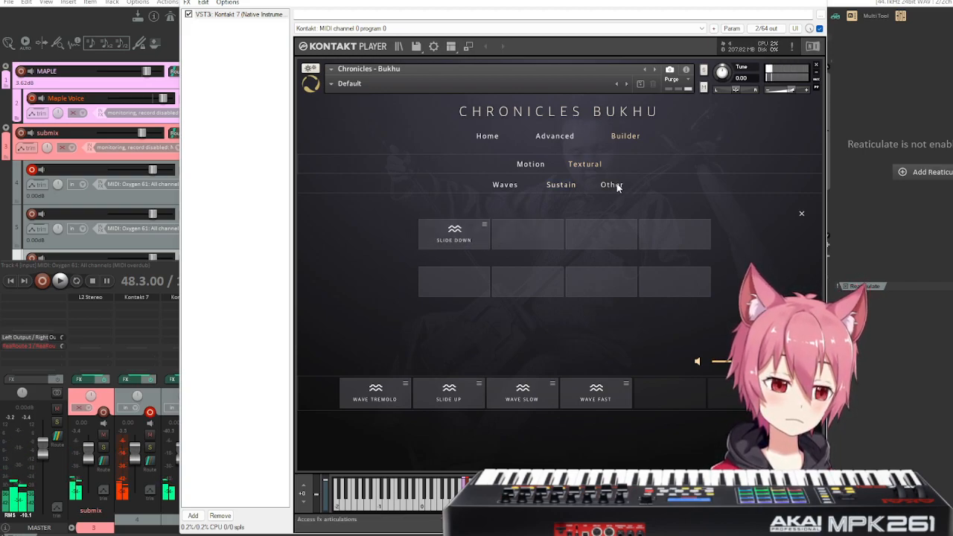
click(451, 241)
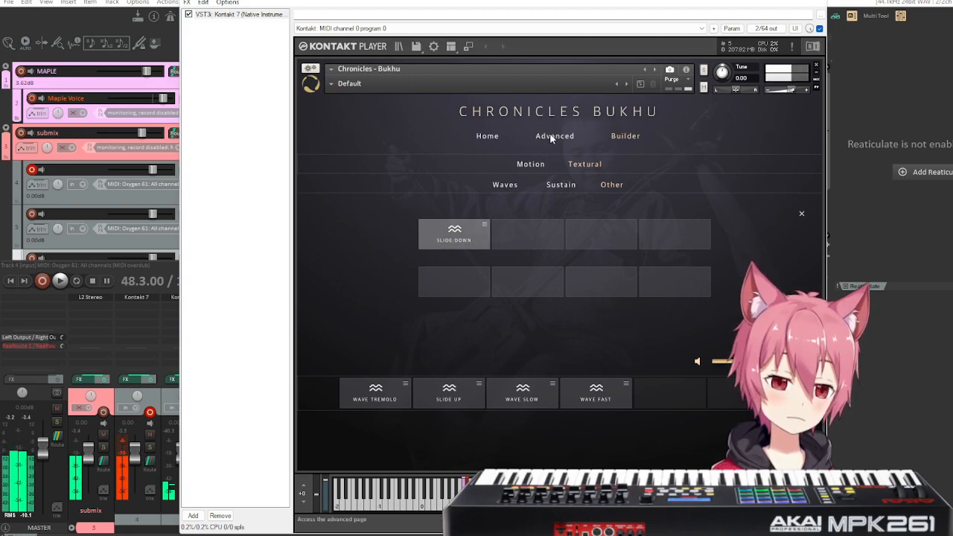
Audition the Sustain and Staccato articulations in the Whole group of the motion articulations.
click(526, 164)
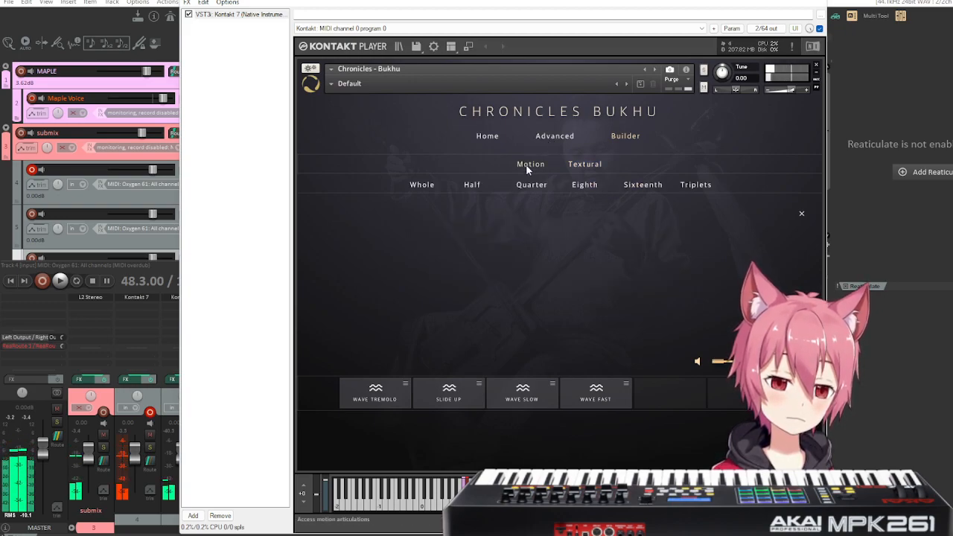
click(422, 186)
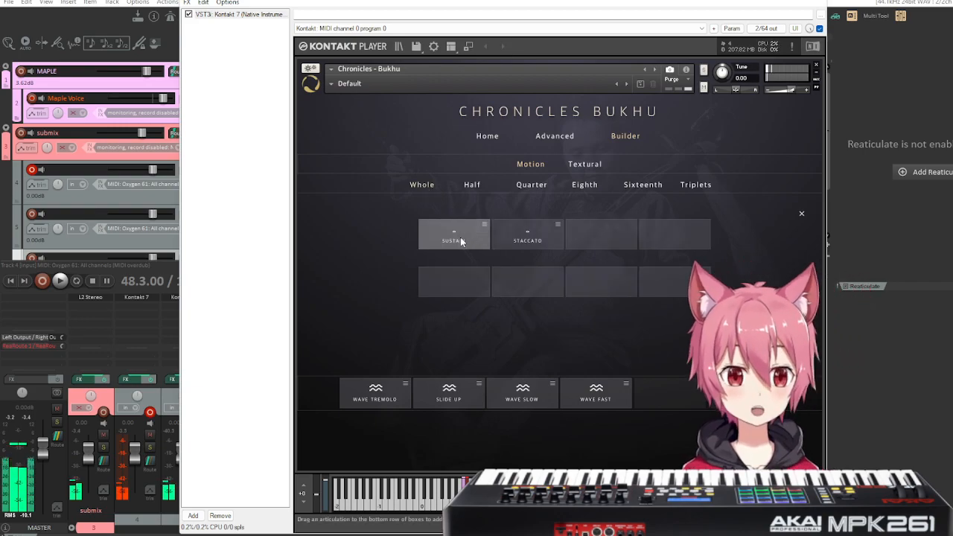
drag(460, 239, 462, 241)
drag(533, 233, 532, 233)
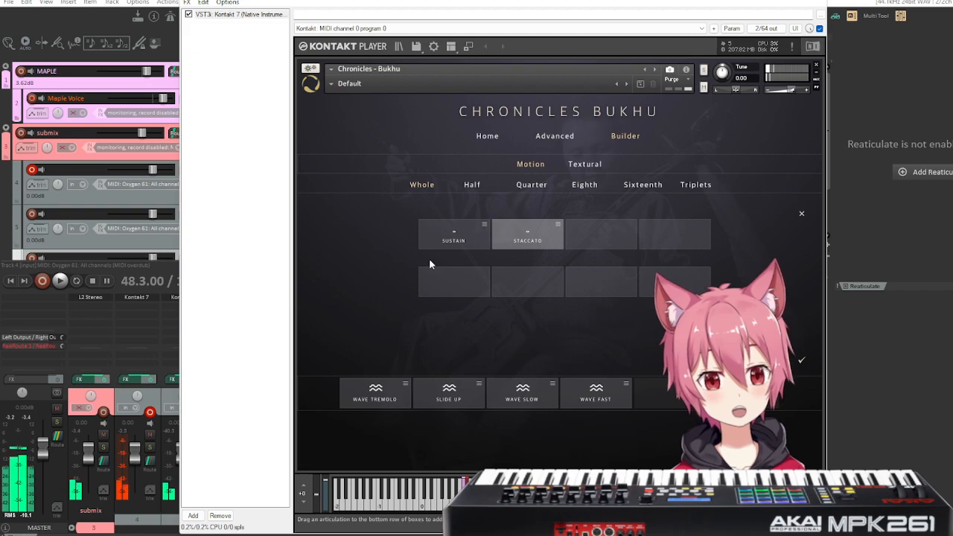
Add the sixteenth Staccato to the horse fiddle's fifth slot, apply the palette and stagger the keyswitches one note apart from C1.
click(651, 191)
drag(439, 226, 651, 388)
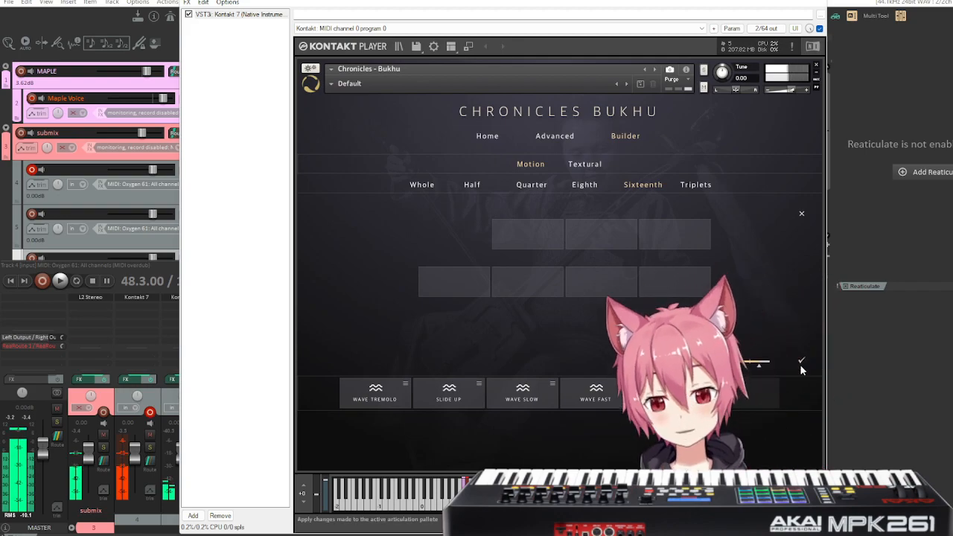
click(801, 363)
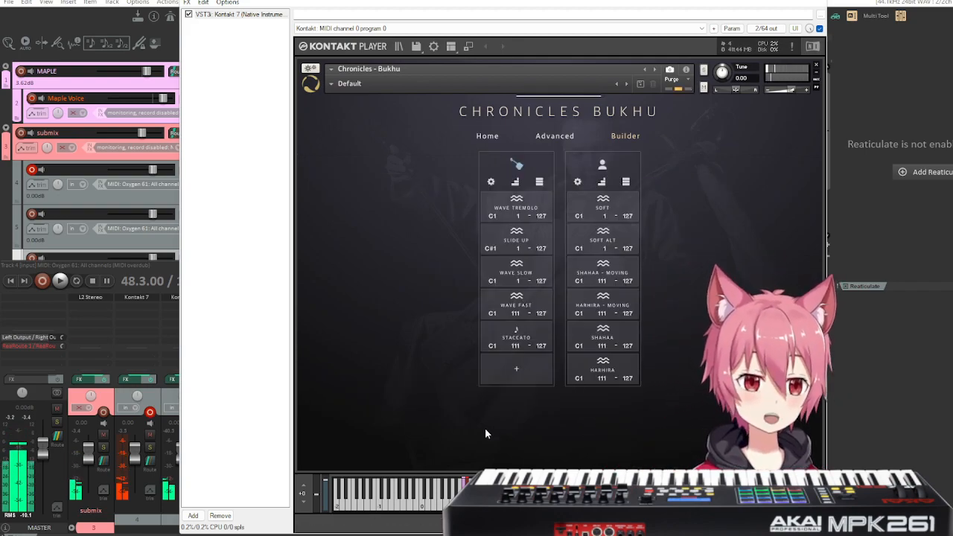
click(516, 183)
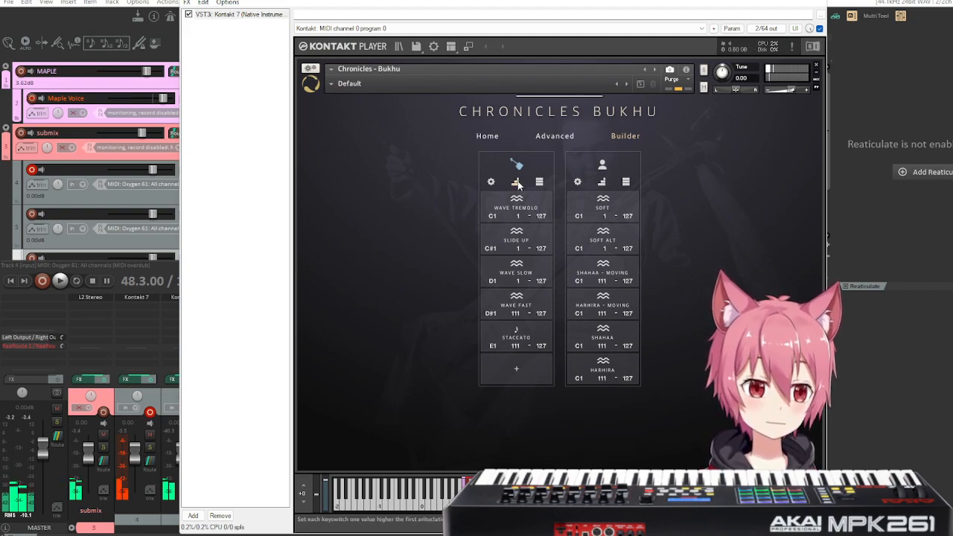
click(540, 183)
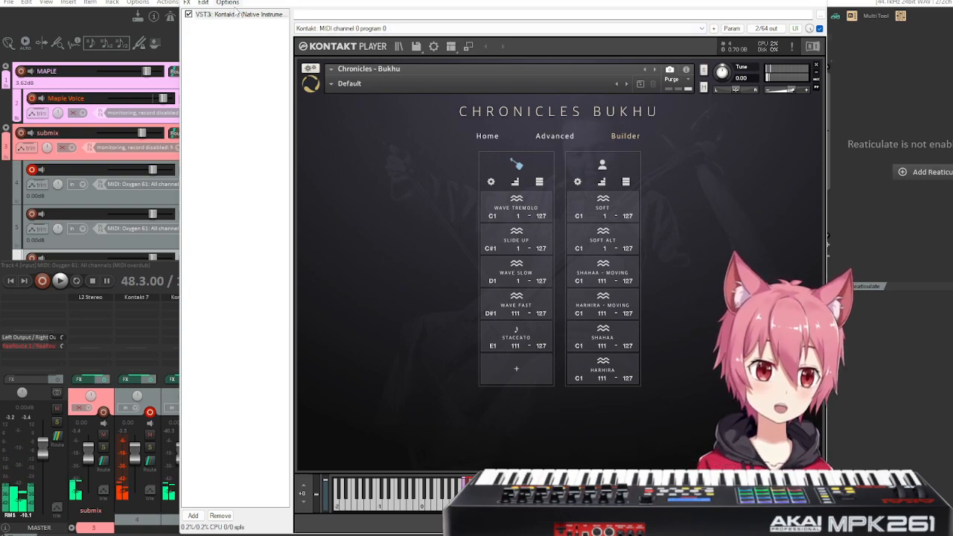
Open Kontakt 7 in its own floating window and move it up slightly.
double_click(236, 15)
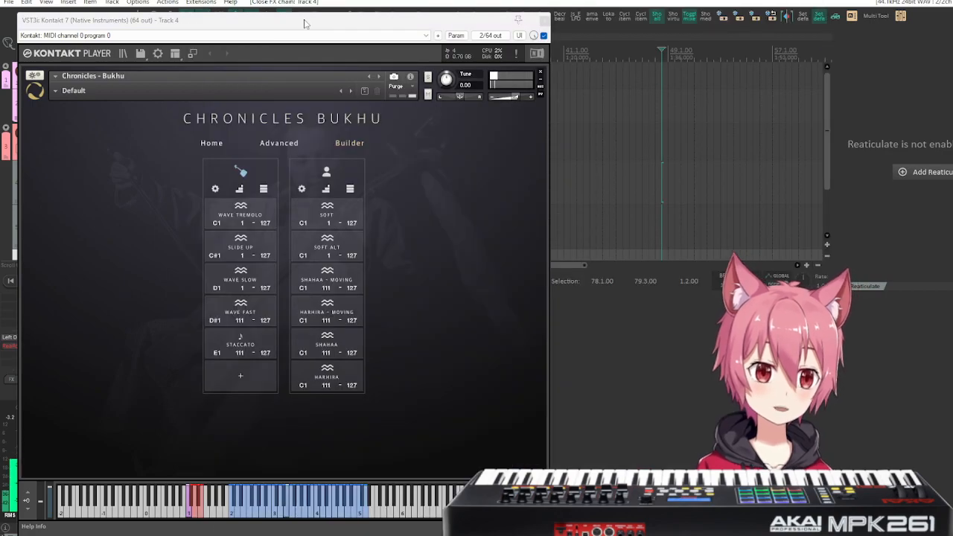
drag(304, 24, 300, 11)
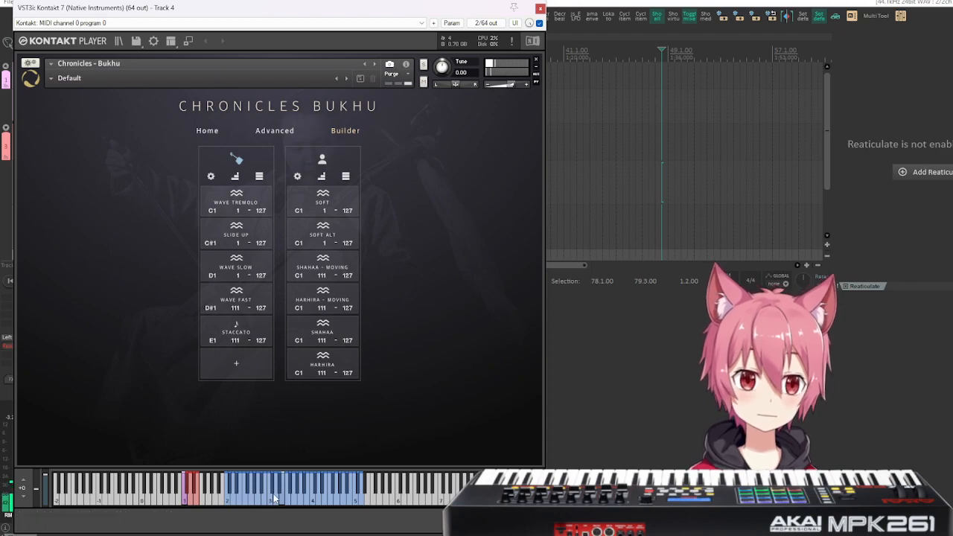
Give all horse fiddle articulations the same C1 keyswitch and stagger them again one note apart.
click(274, 499)
click(258, 179)
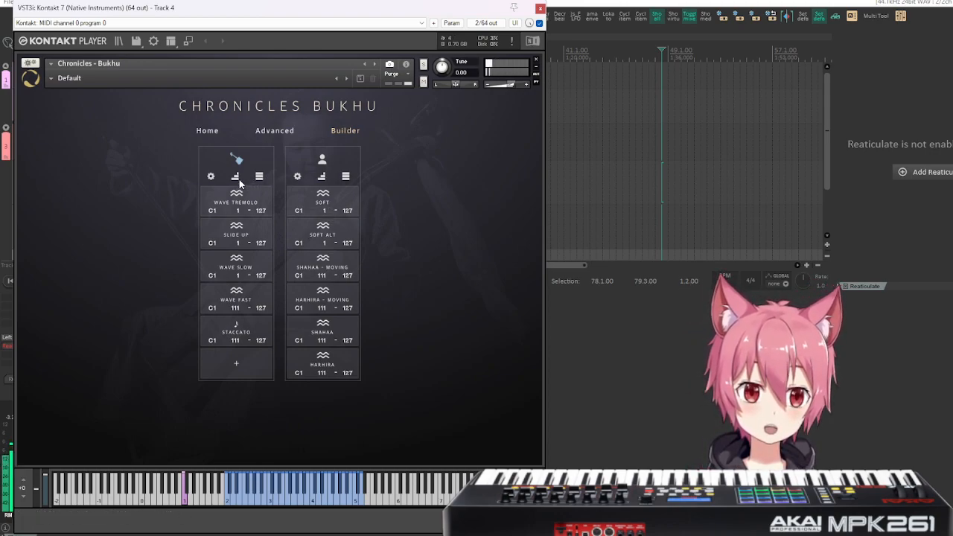
click(237, 177)
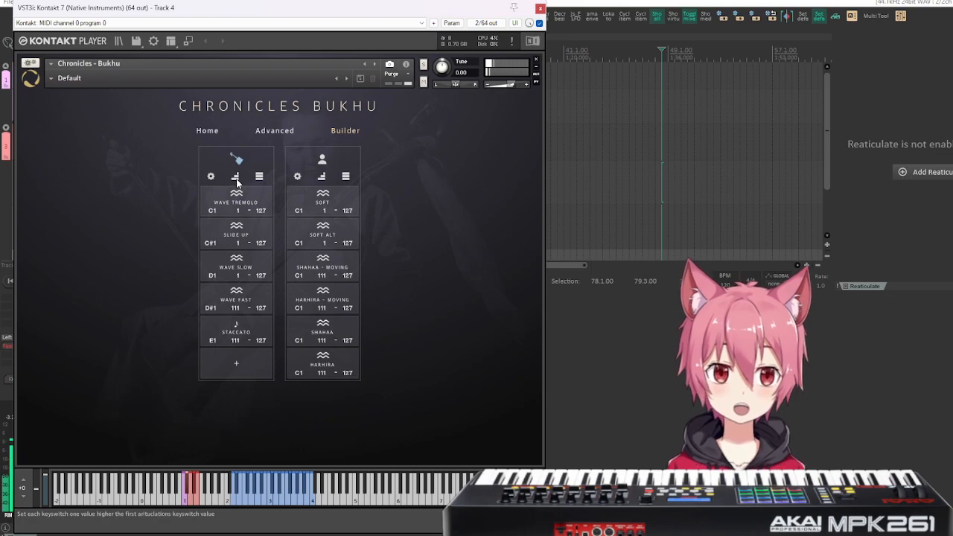
Compare the individual articulation controls of Slide Up, Wave Slow, Wave Fast and Staccato.
click(237, 237)
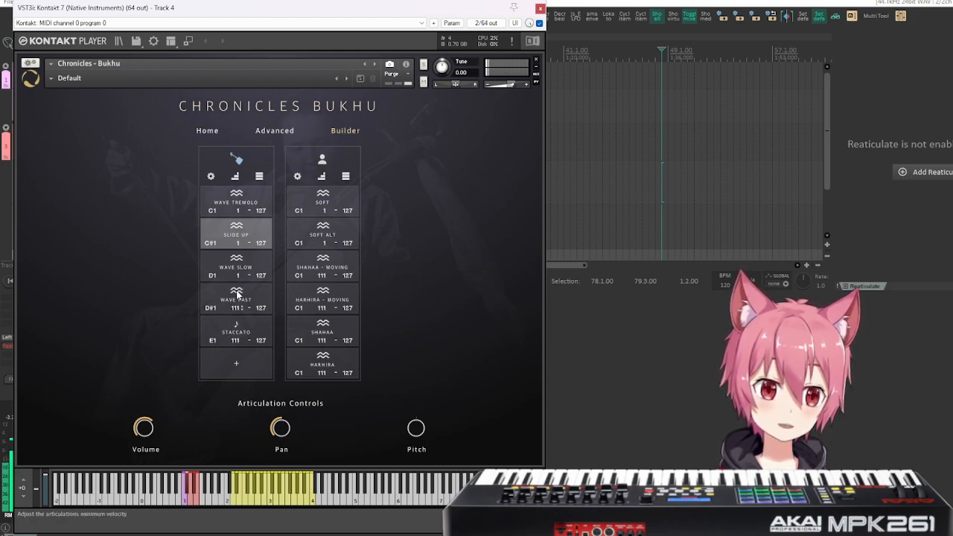
click(232, 260)
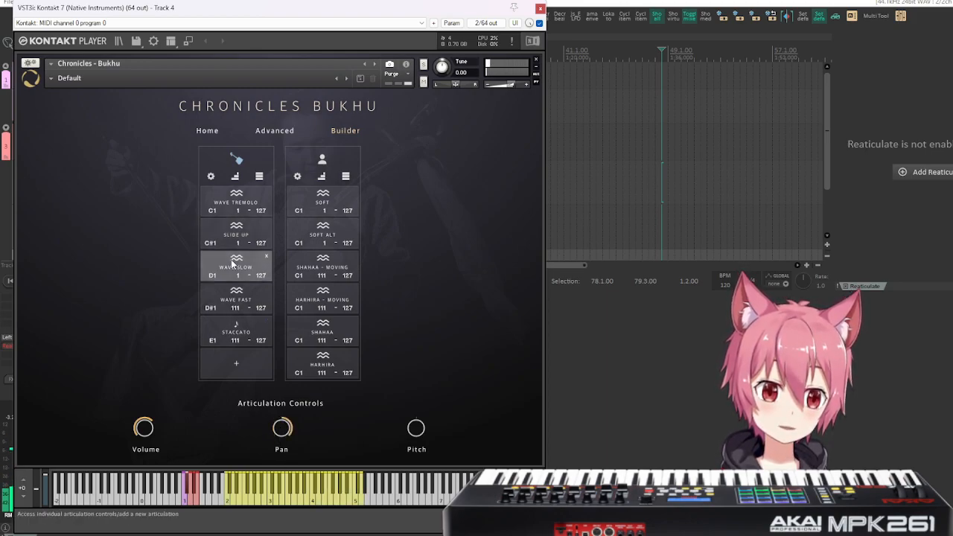
click(244, 302)
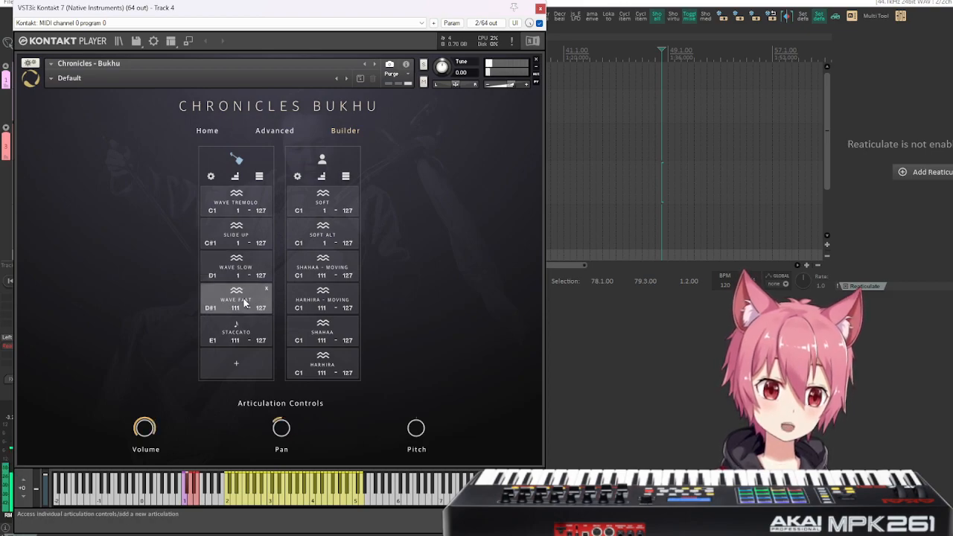
click(250, 237)
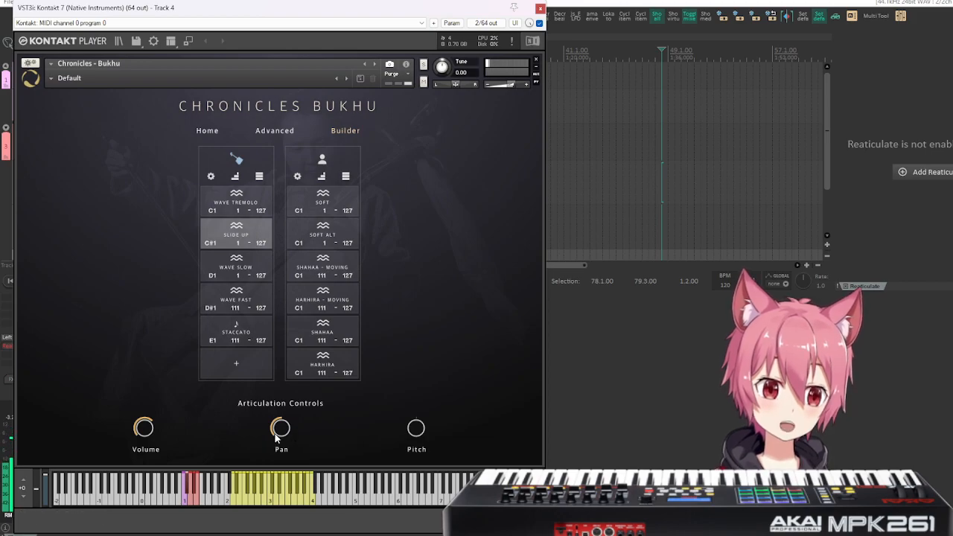
click(238, 309)
click(237, 336)
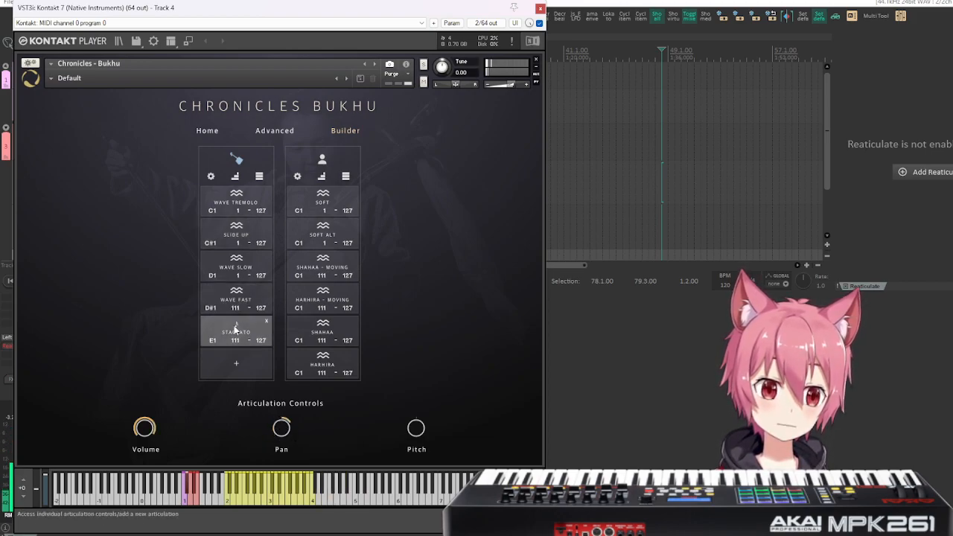
Set Wave Fast's minimum velocity to 112 and review the controls of Wave Slow, Wave Fast and Staccato.
click(237, 270)
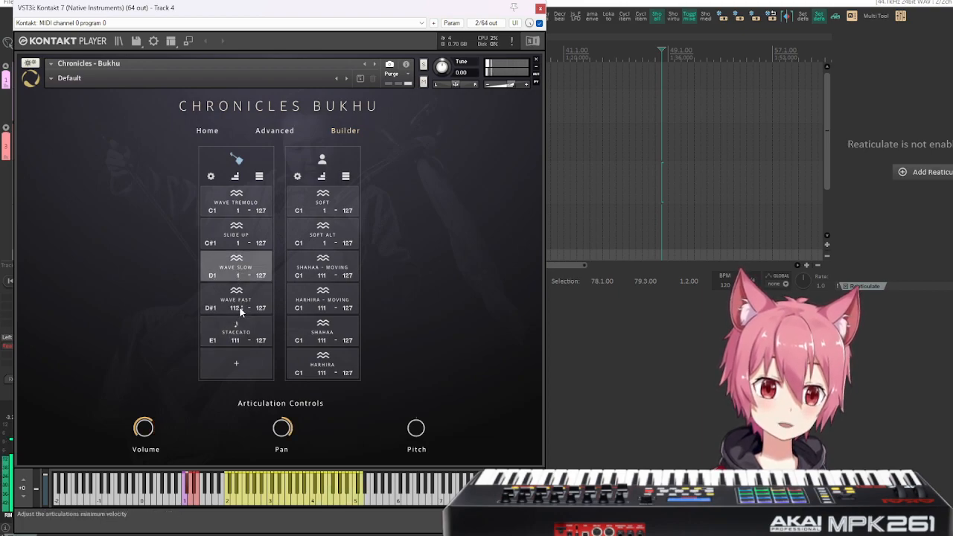
click(234, 332)
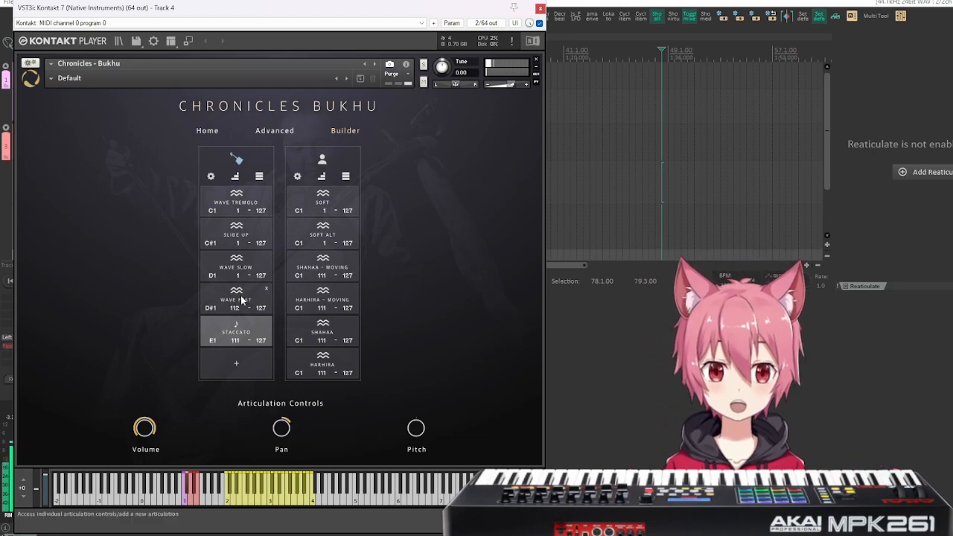
click(242, 296)
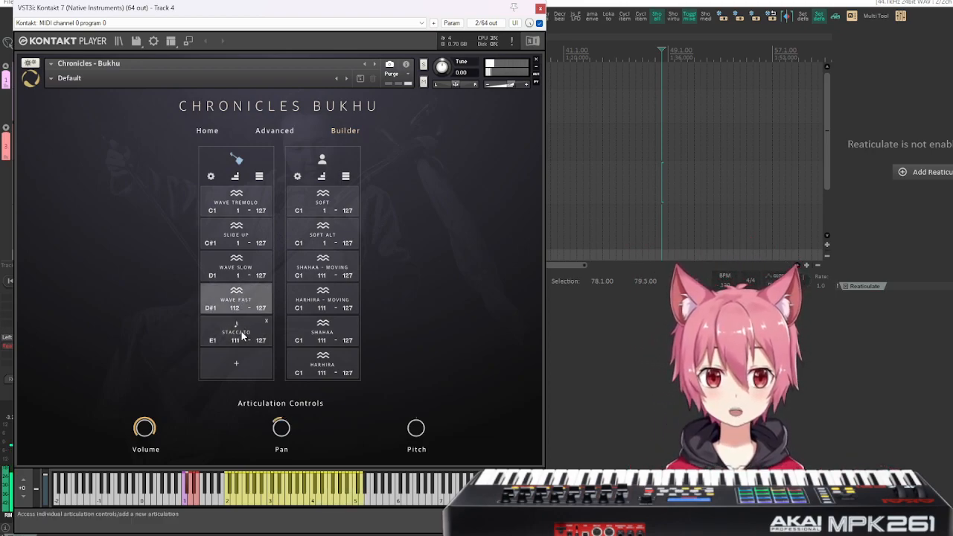
click(242, 336)
click(237, 263)
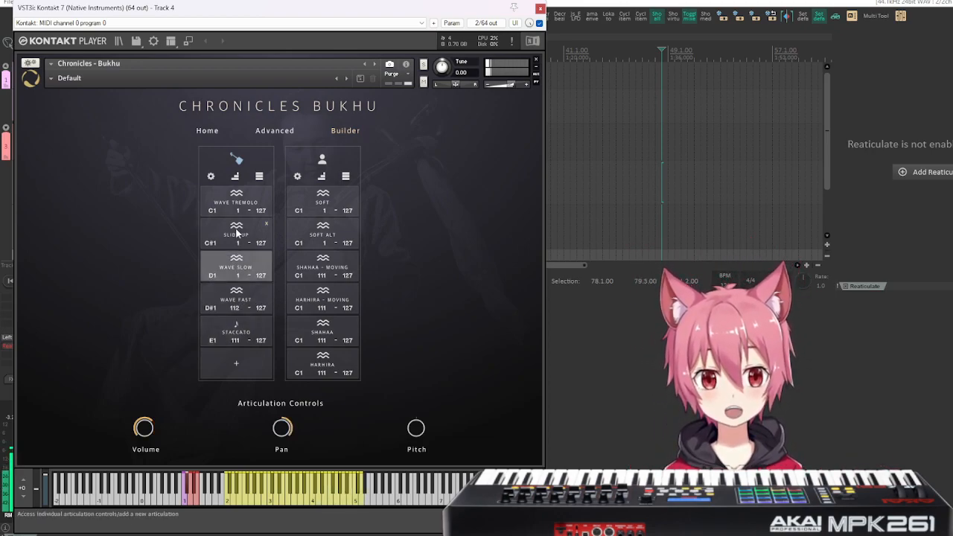
Examine each horse fiddle articulation's controls in order from Wave Tremolo down to Staccato and back up again.
click(239, 198)
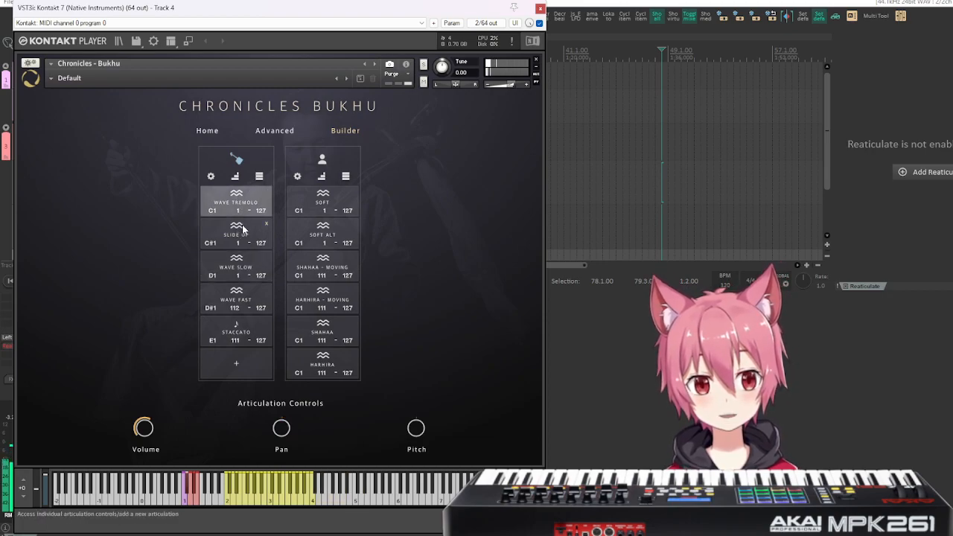
click(241, 236)
click(237, 266)
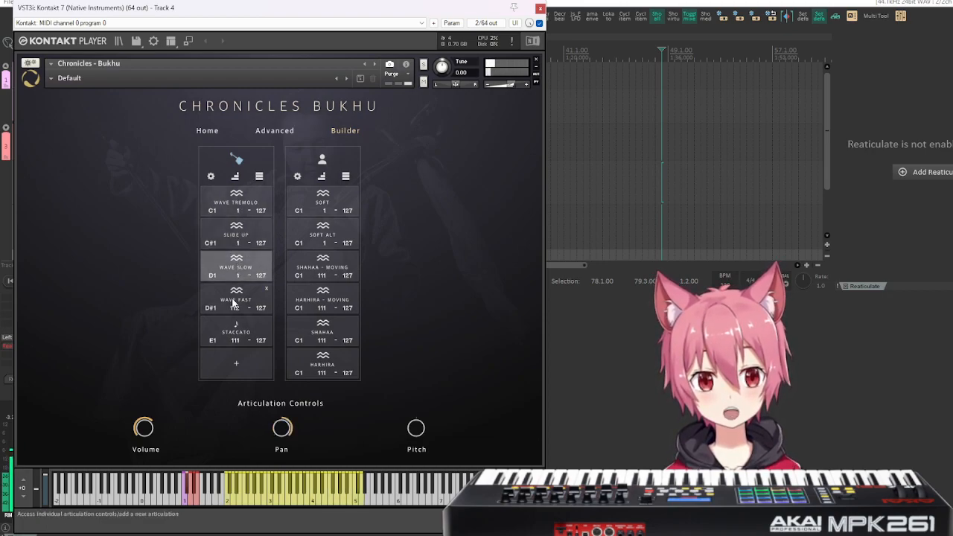
click(233, 293)
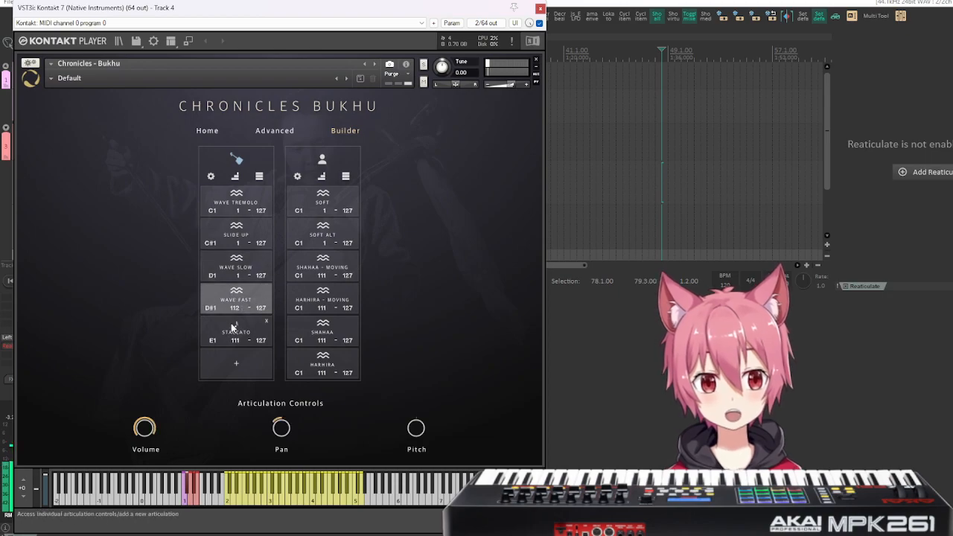
click(233, 326)
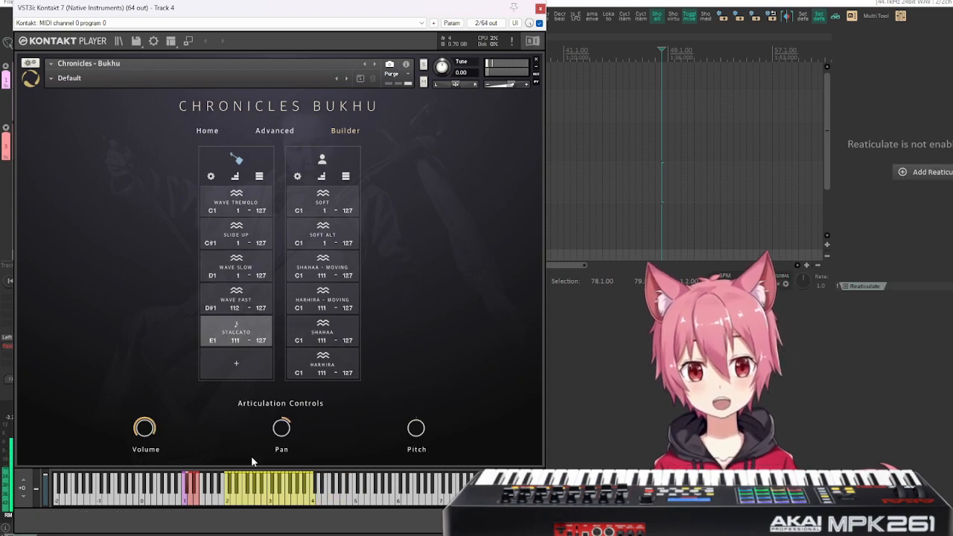
click(220, 298)
click(226, 276)
click(239, 239)
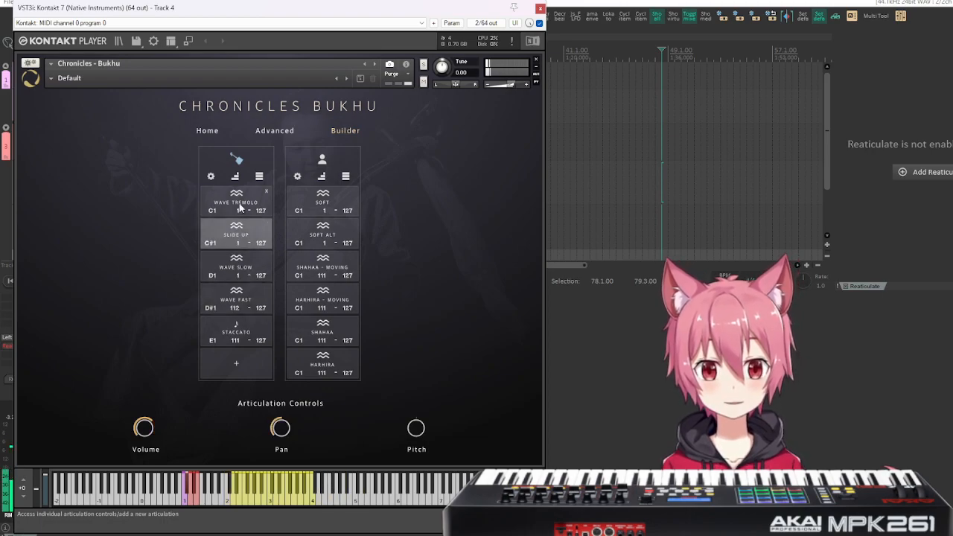
click(240, 208)
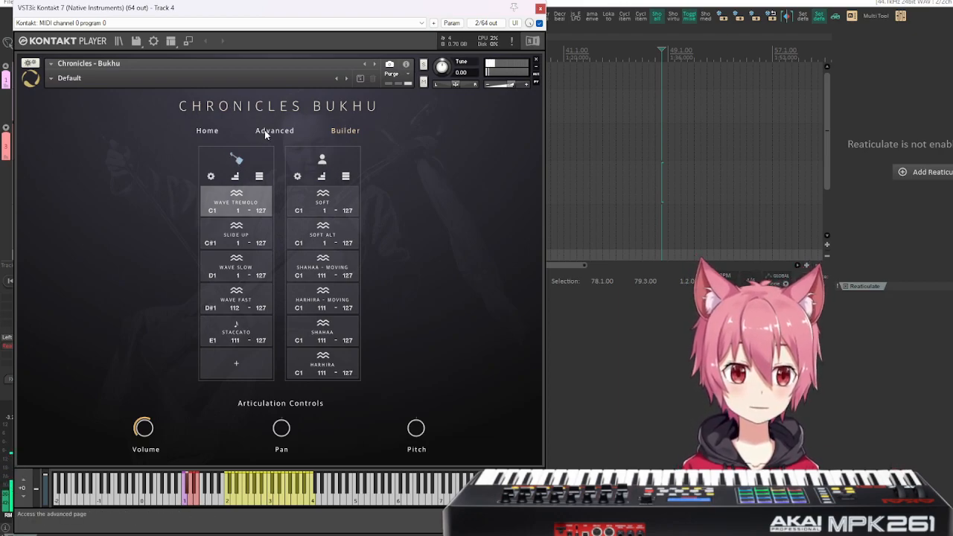
Look over the Advanced page and select the voice on the Home page.
click(216, 131)
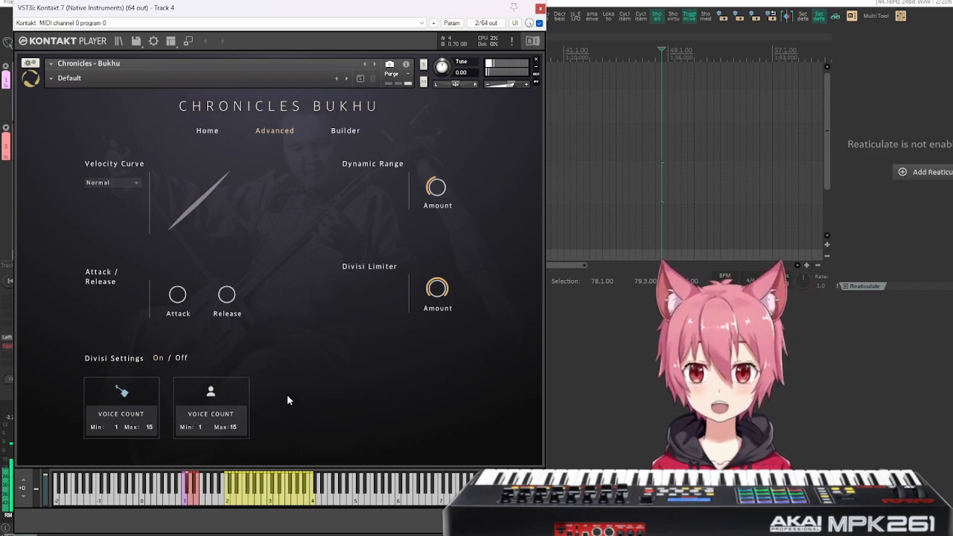
click(207, 131)
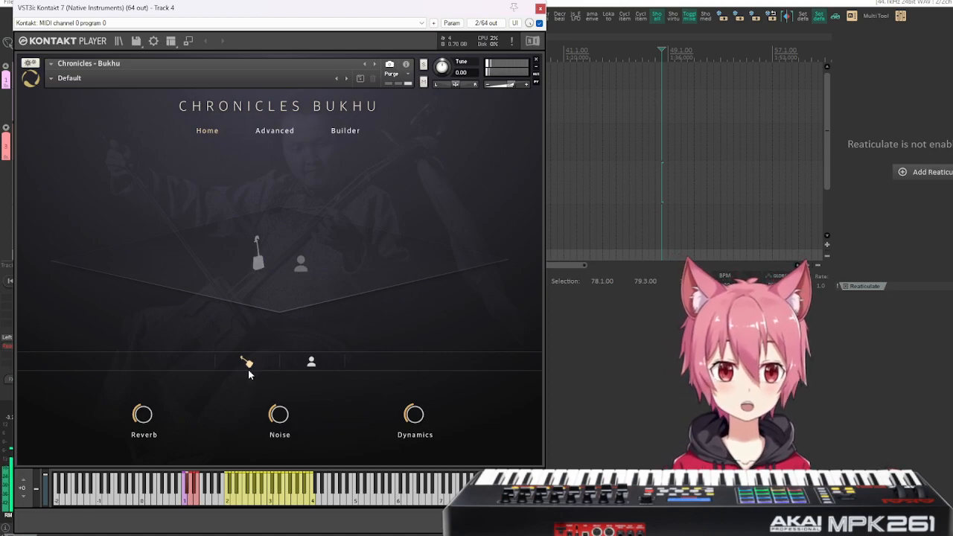
click(312, 362)
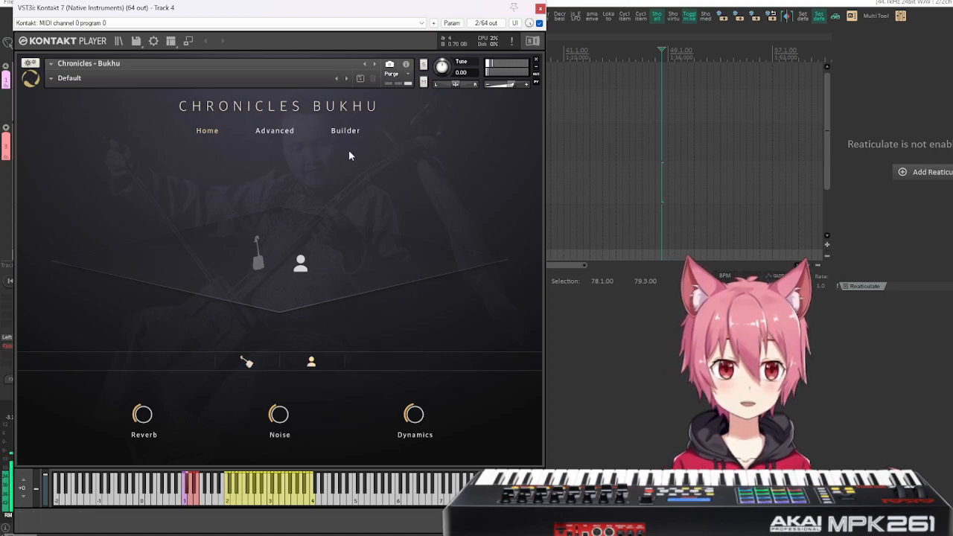
Open the Builder page and compare the individual controls of the horse fiddle's Wave Tremolo and the voice's Soft articulation.
click(345, 130)
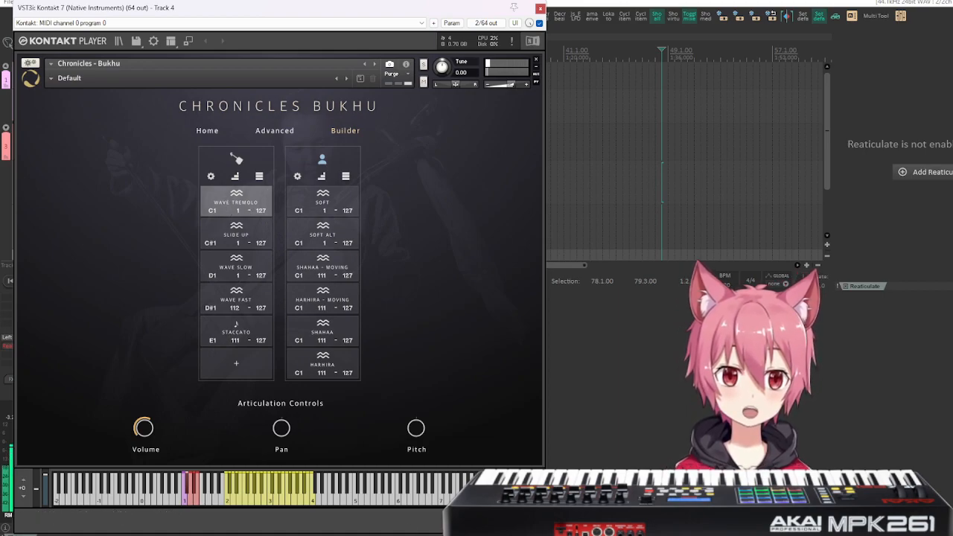
click(235, 206)
click(235, 205)
click(232, 206)
click(232, 206)
click(331, 198)
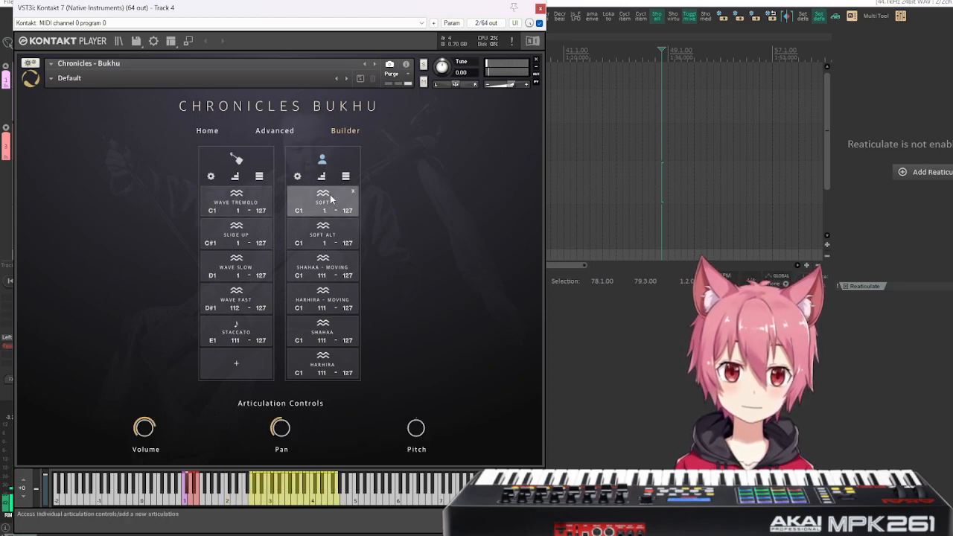
click(333, 200)
click(334, 198)
click(334, 198)
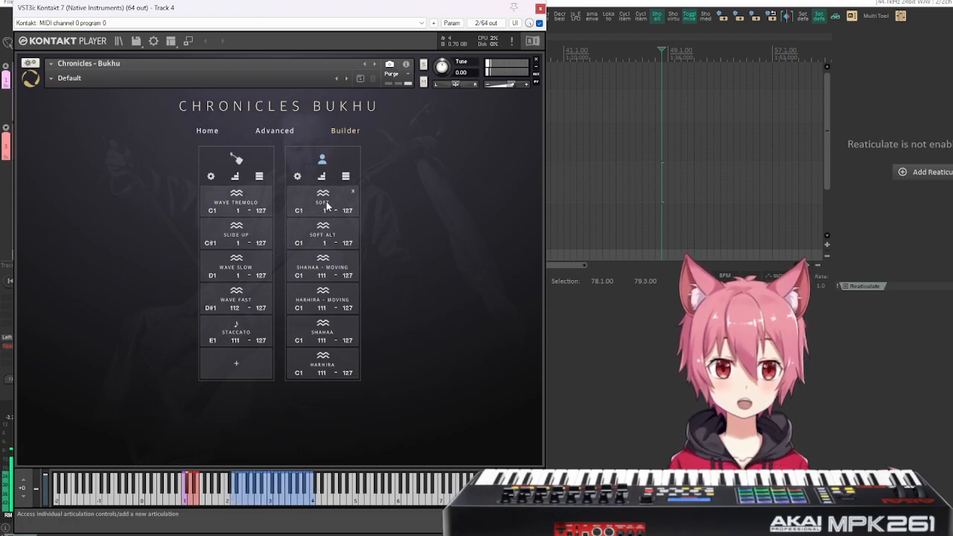
click(326, 206)
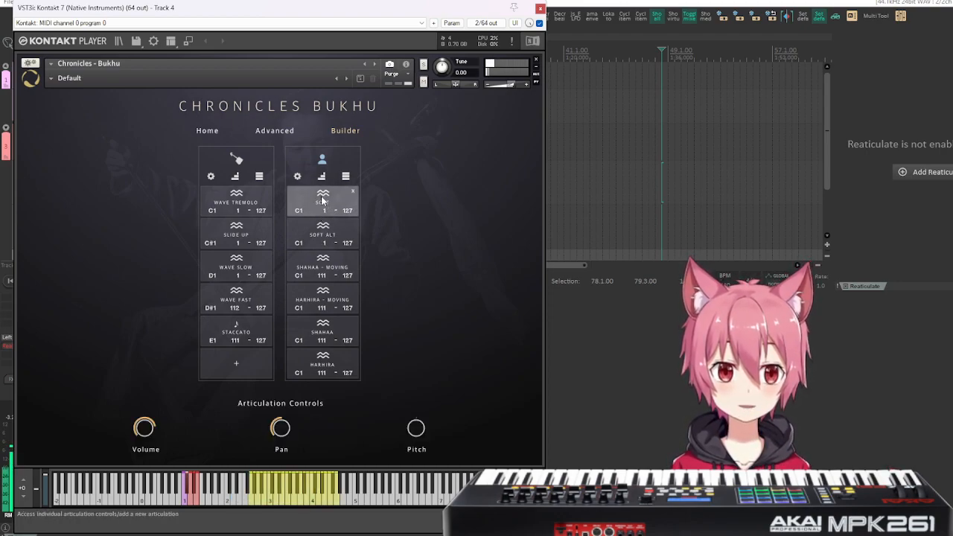
Review the individual controls of the voice articulations in order from Soft Alt down to Harhira.
click(326, 235)
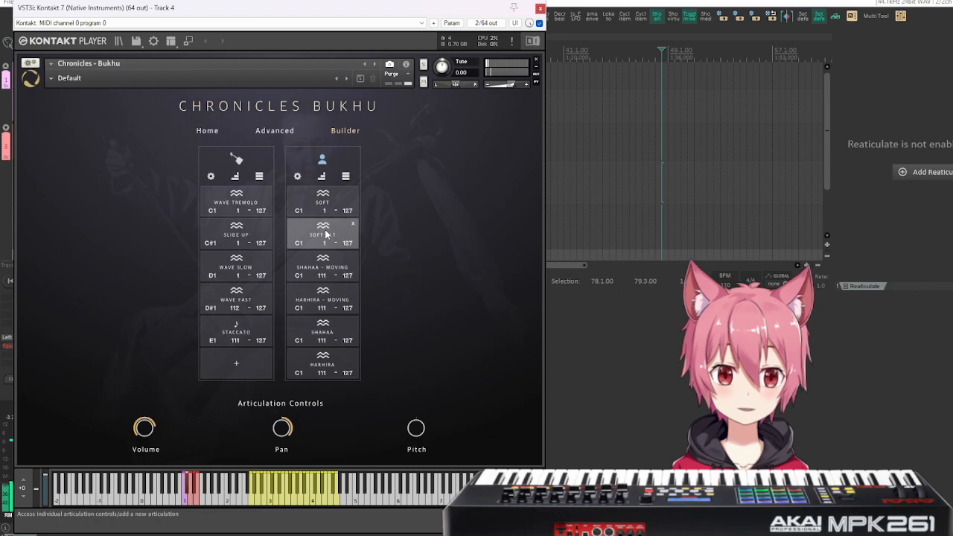
click(322, 271)
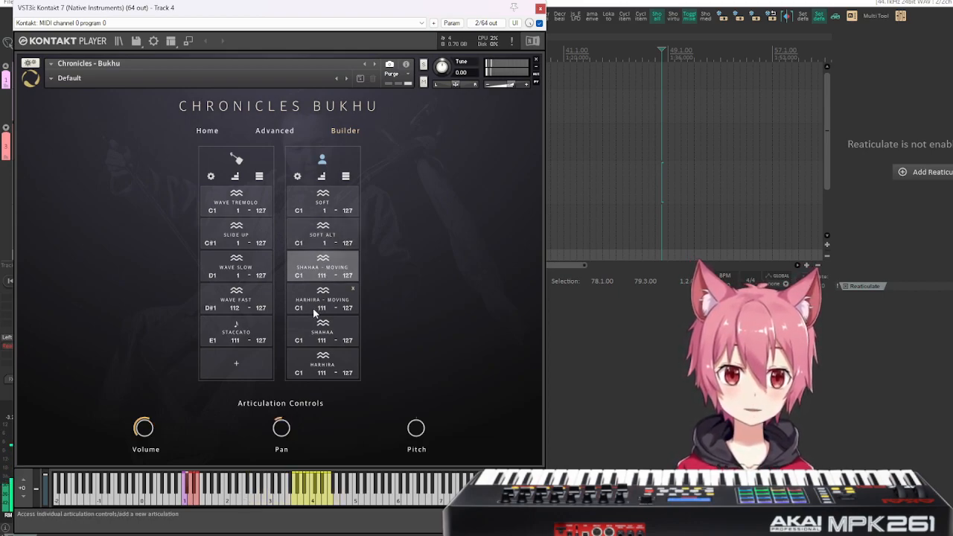
click(320, 299)
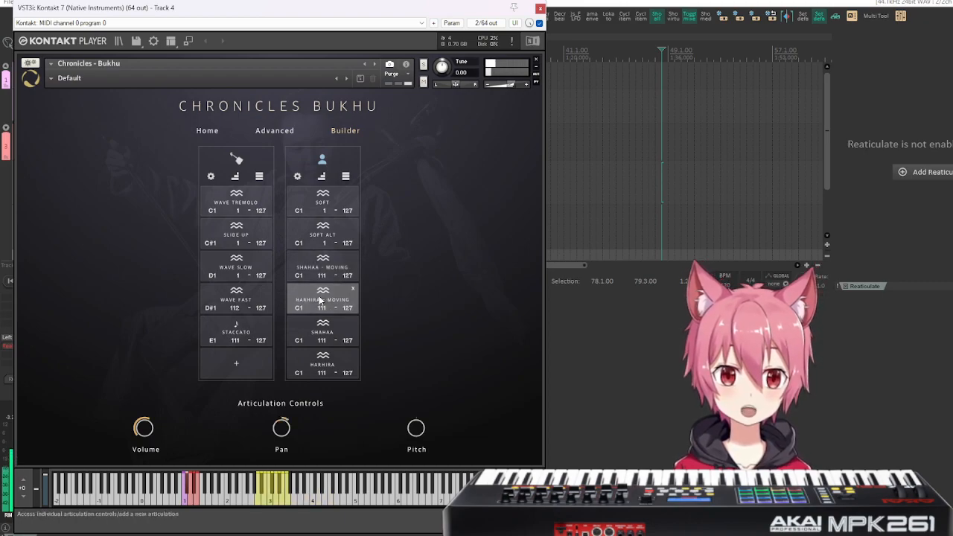
click(320, 332)
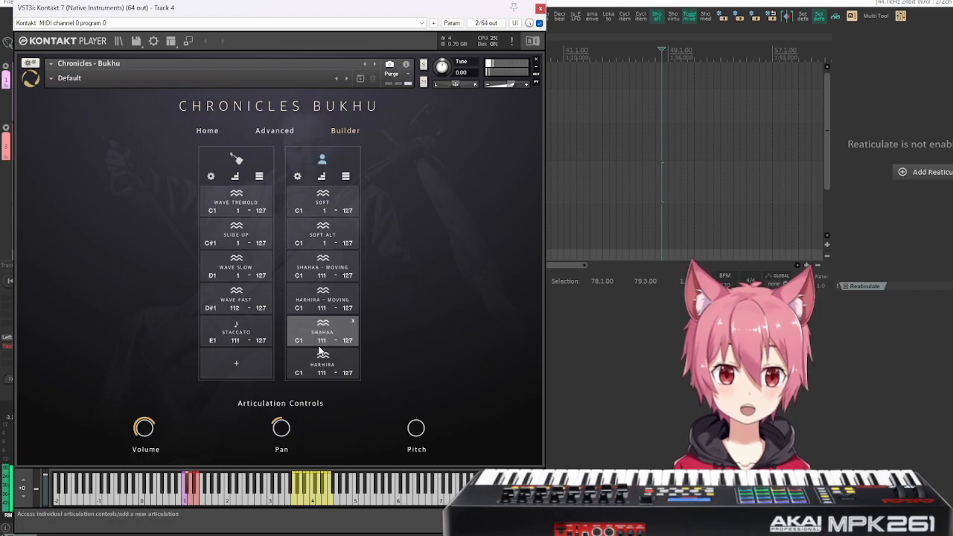
click(323, 363)
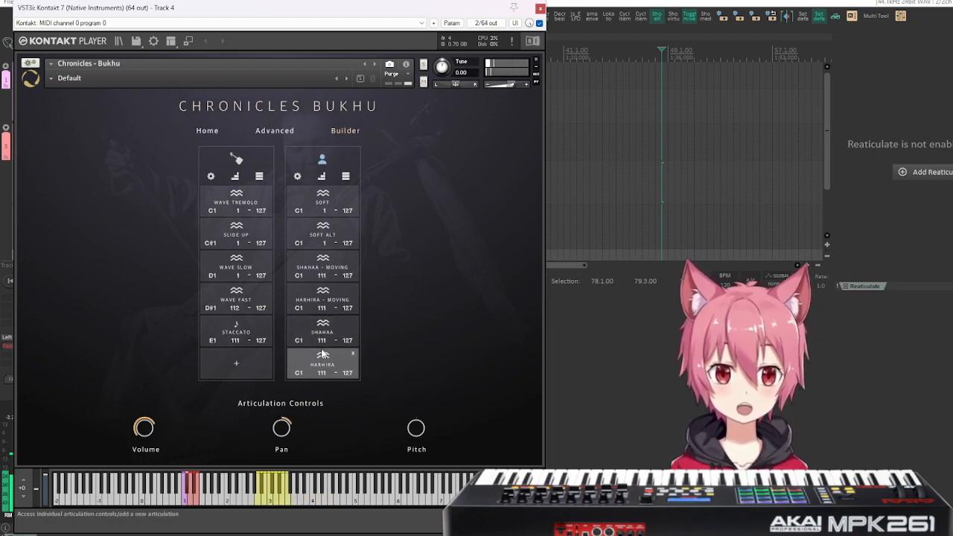
Go through the controls of all six voice articulations once more, from Soft down to Harhira.
click(318, 204)
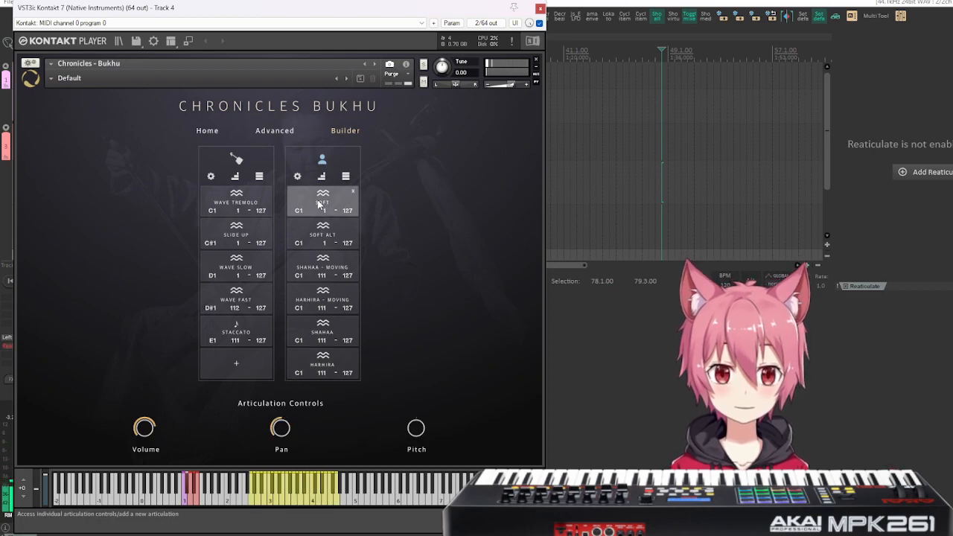
click(319, 237)
click(319, 268)
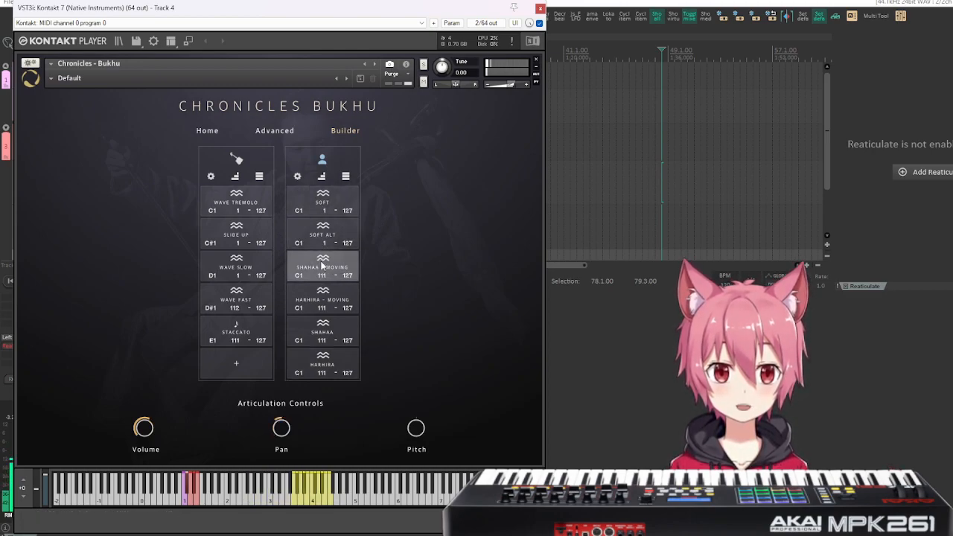
click(317, 295)
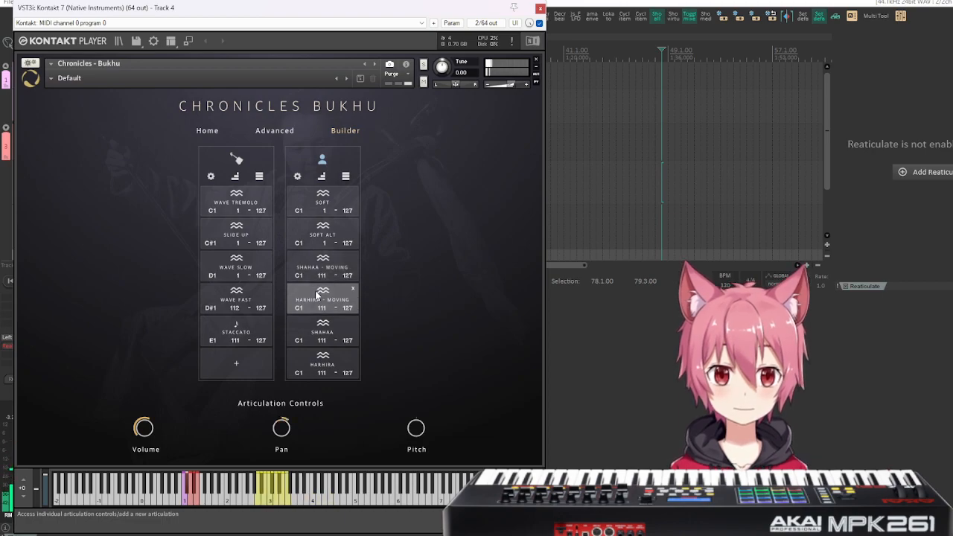
click(320, 332)
click(318, 363)
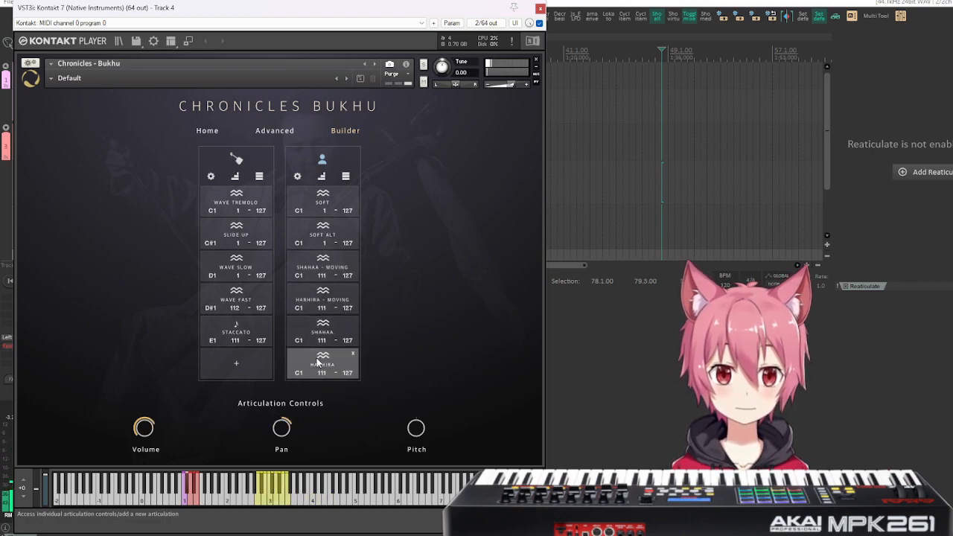
Compare the Soft, Shahaa and Harhira voice articulations with Shahaa - Moving and Harhira - Moving, and close the articulation controls.
click(334, 246)
click(329, 201)
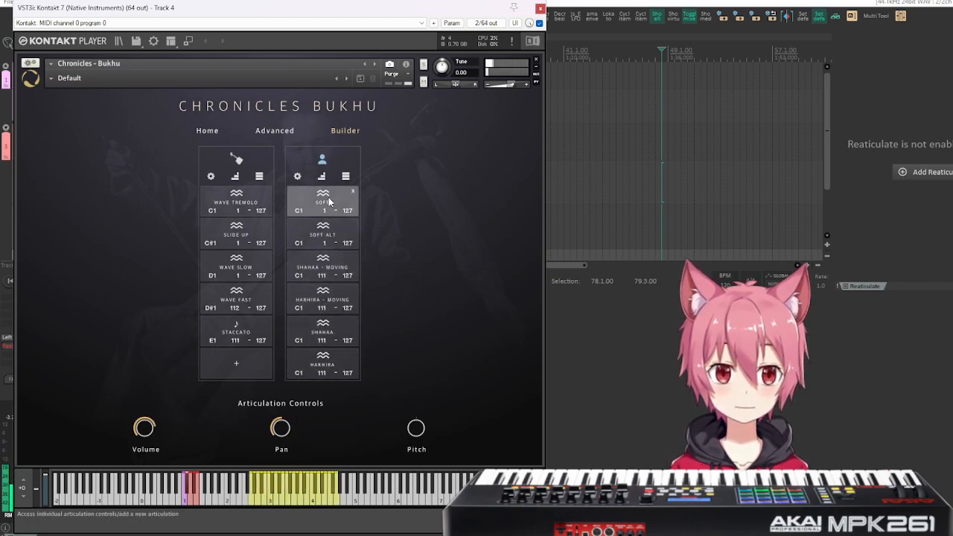
click(315, 331)
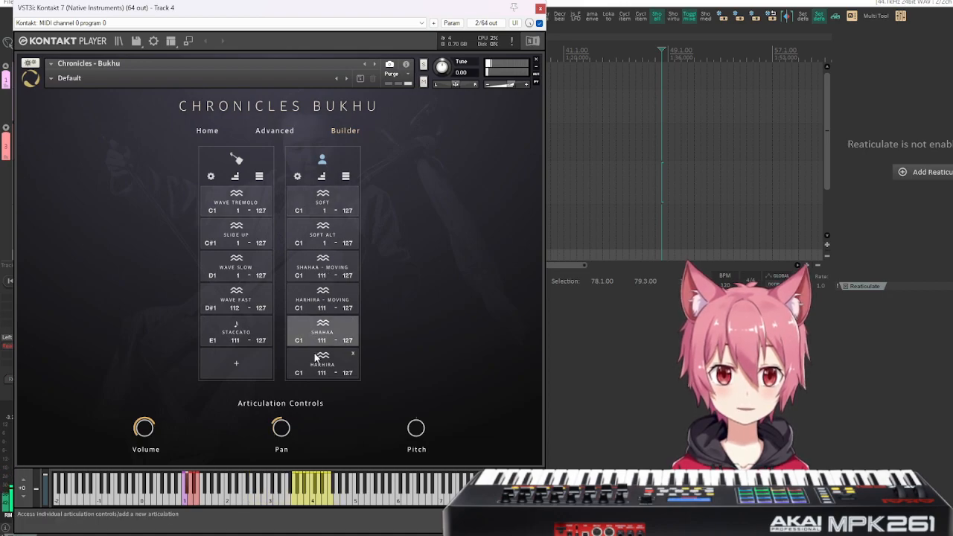
click(317, 359)
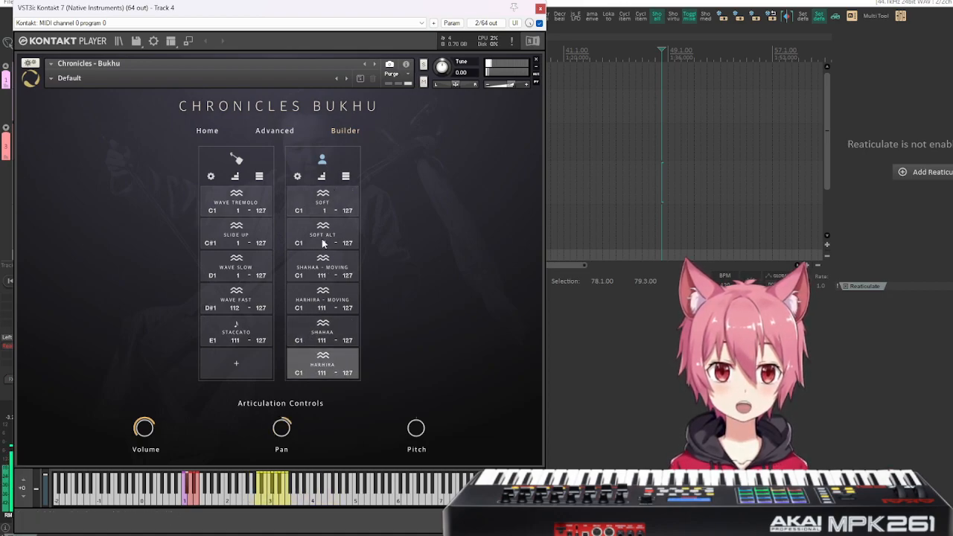
click(319, 267)
click(318, 297)
click(316, 271)
click(316, 294)
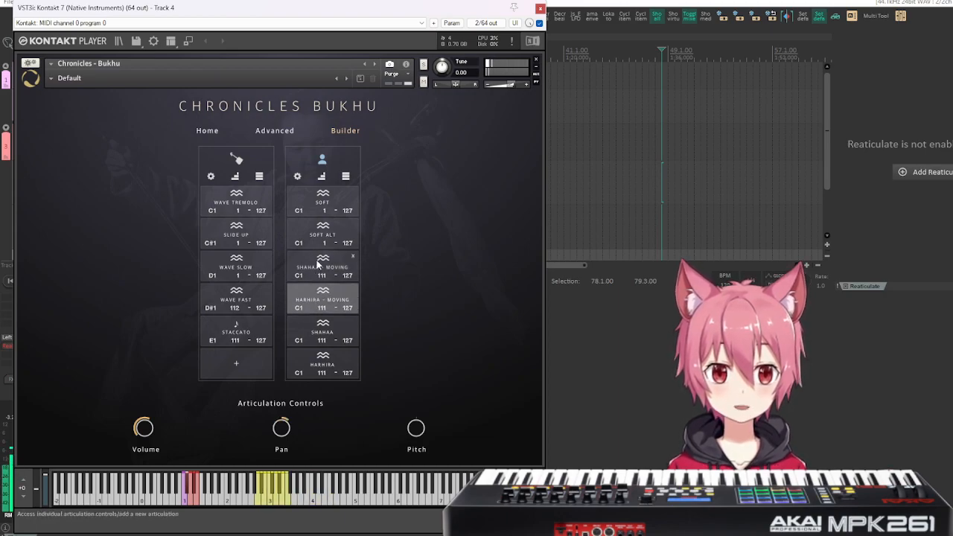
click(319, 267)
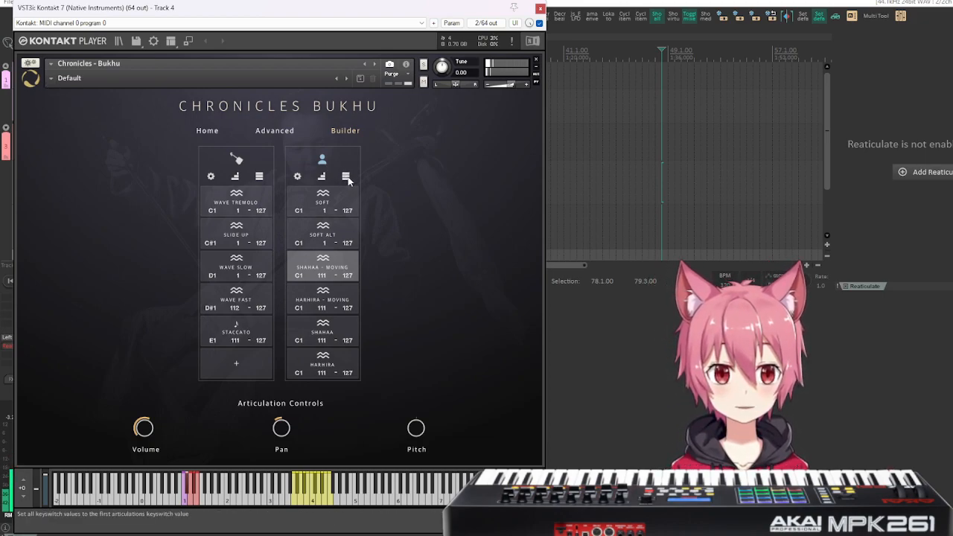
click(311, 277)
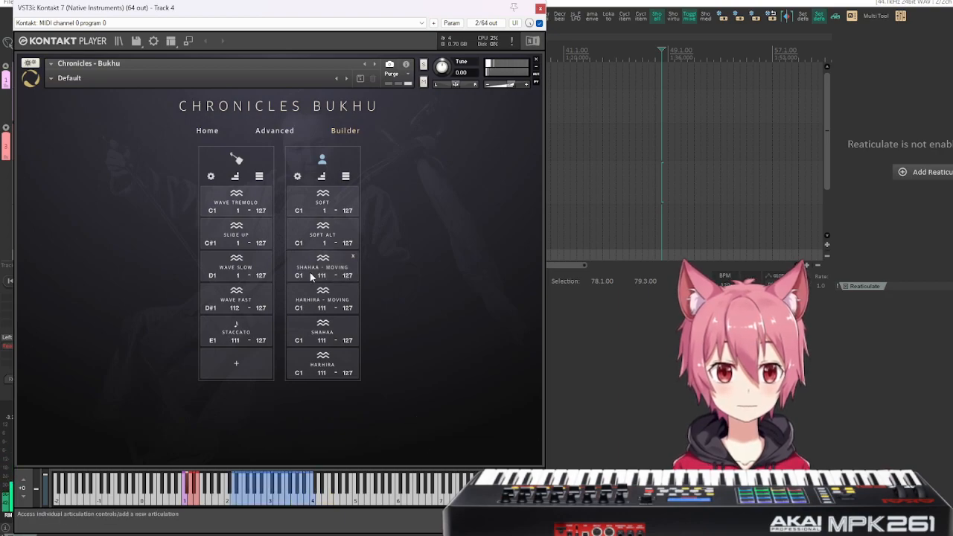
Try ascending voice keyswitches from C1 to F1, and set them all back to C1.
click(323, 177)
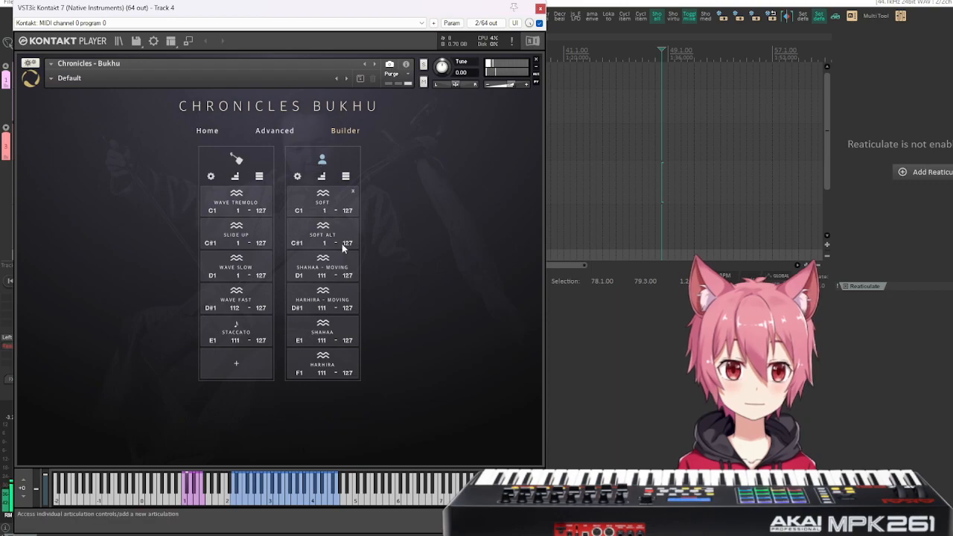
click(346, 177)
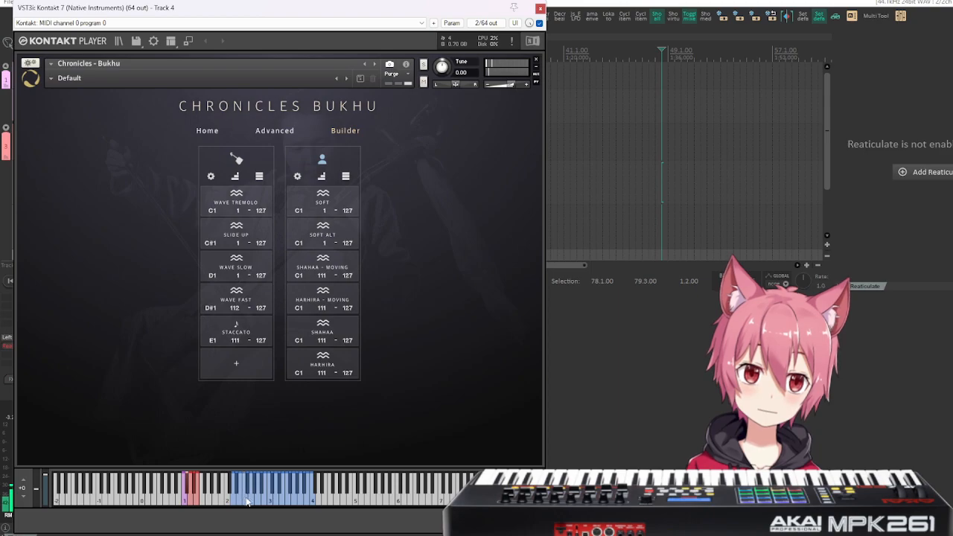
click(286, 496)
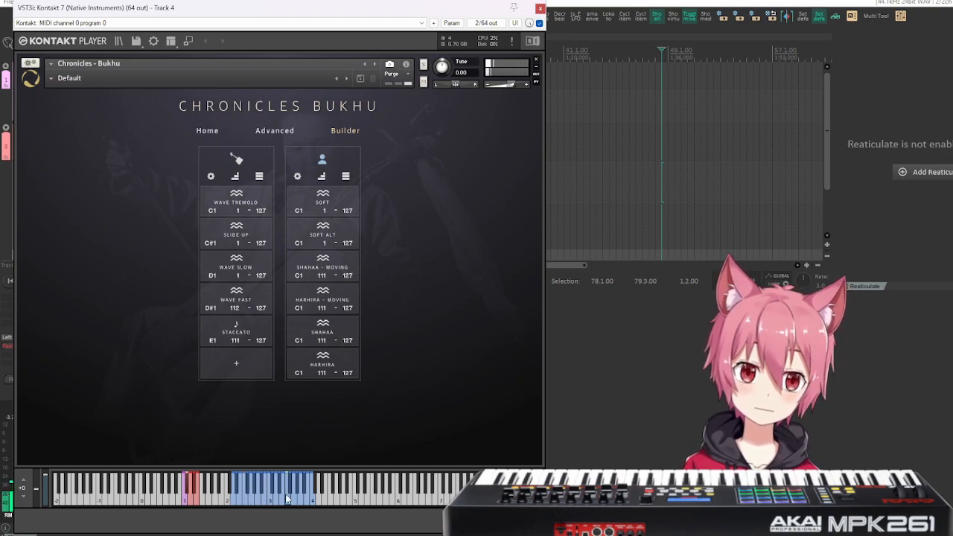
Load the Bukhu Choir combination snapshot and switch back to the Default snapshot.
click(50, 78)
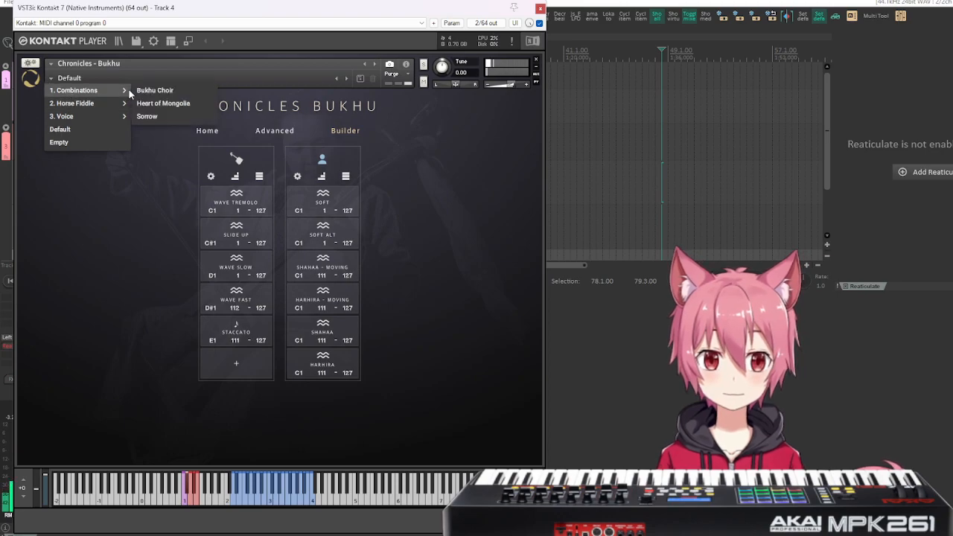
click(154, 91)
click(50, 78)
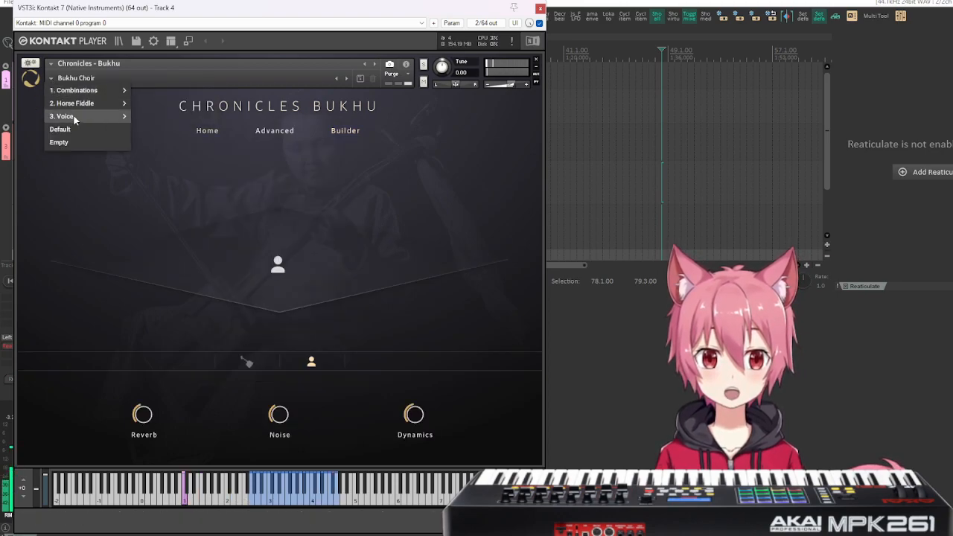
click(73, 131)
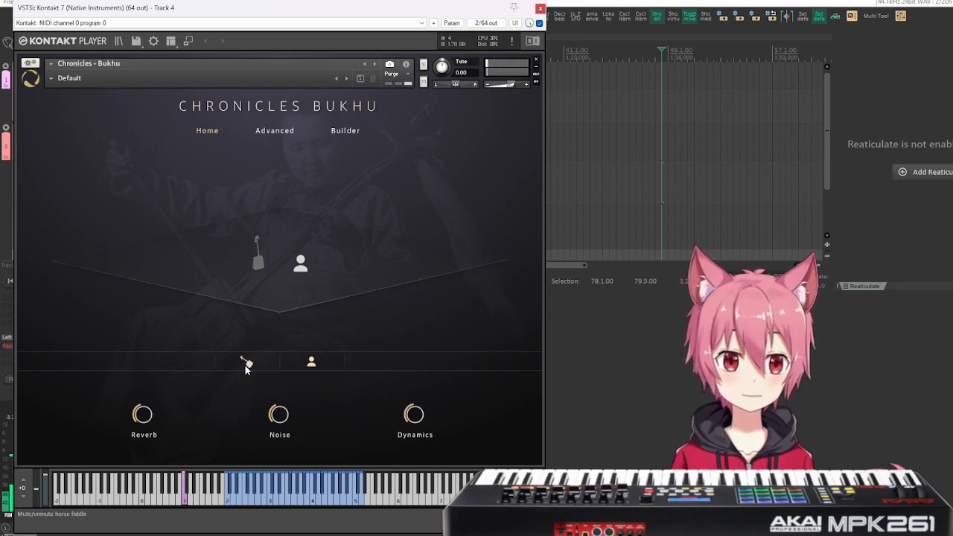
On the Builder page, give the six voice articulations ascending keyswitches from C1 to F1.
click(344, 131)
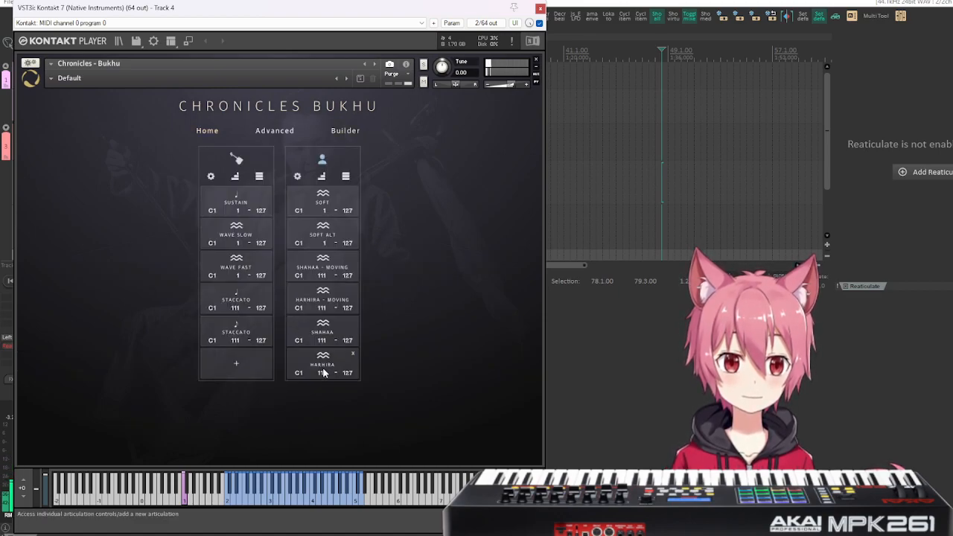
click(269, 504)
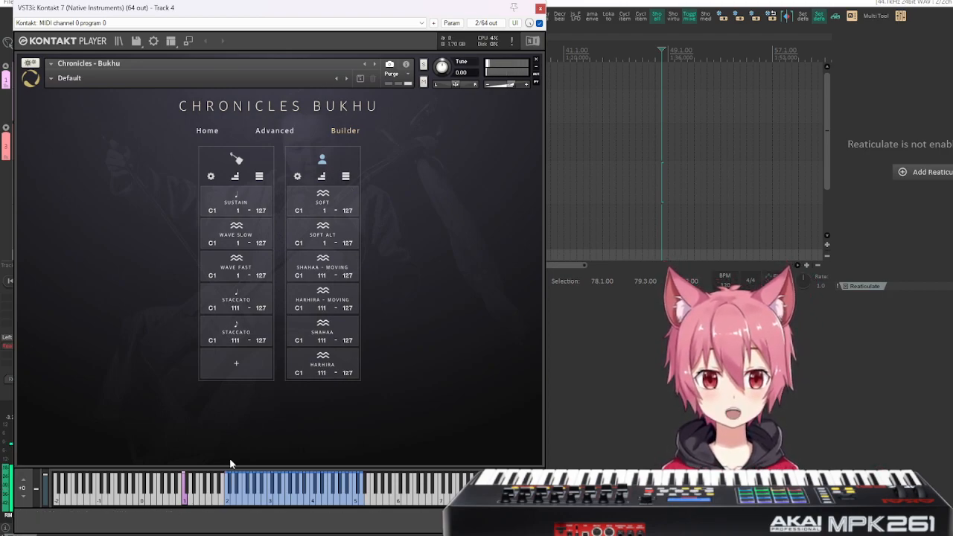
click(322, 177)
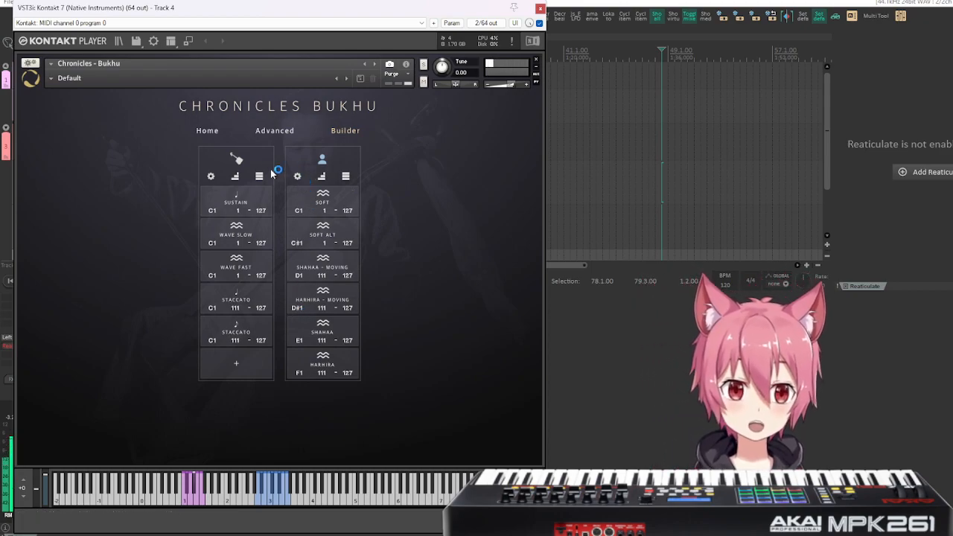
Clear all horse fiddle articulations and reset all velocities of the voice articulations.
click(213, 178)
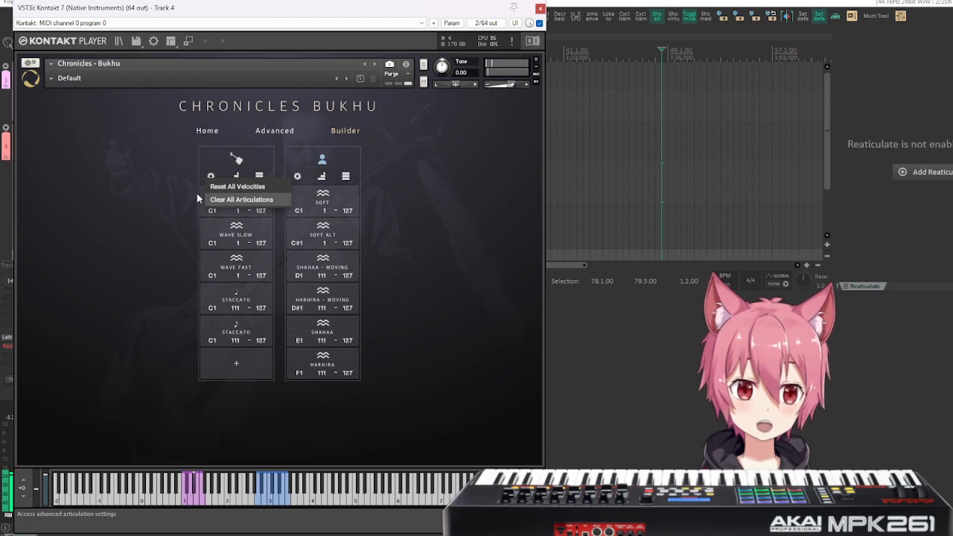
click(229, 200)
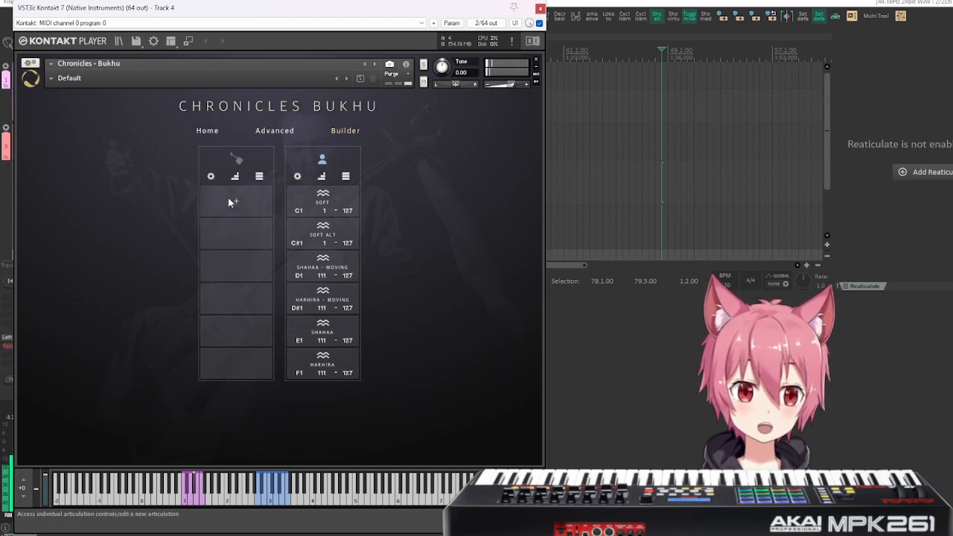
click(297, 177)
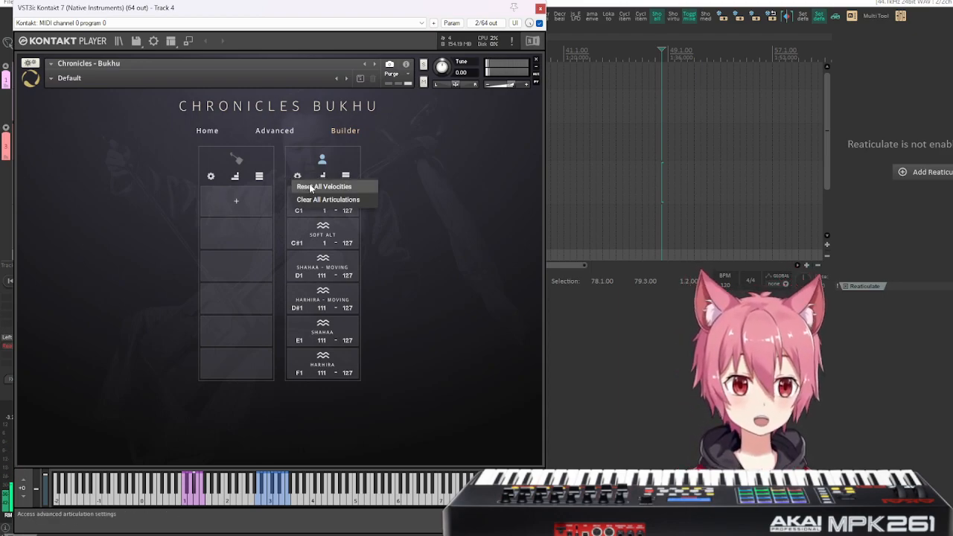
click(323, 187)
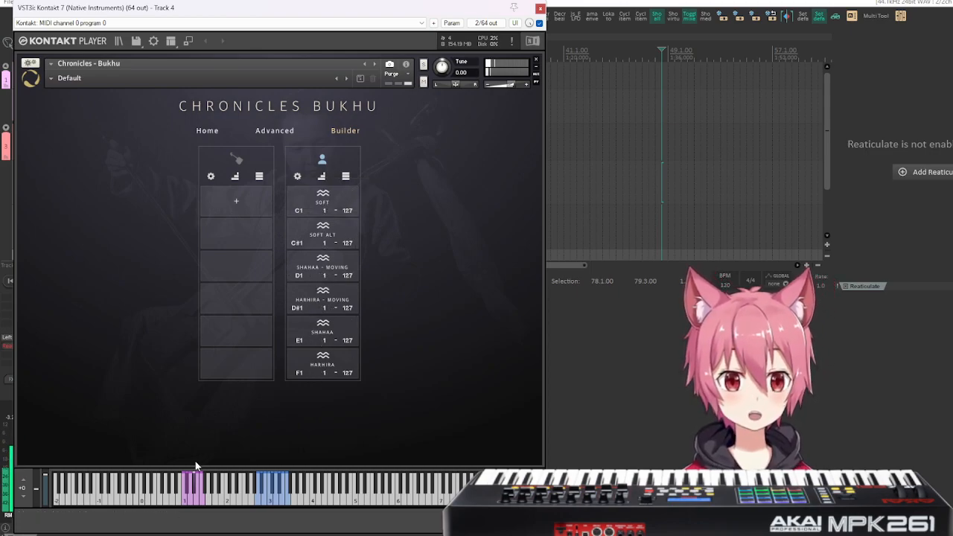
Look at the individual controls of the voice's Harhira - Moving articulation and close them again.
click(323, 304)
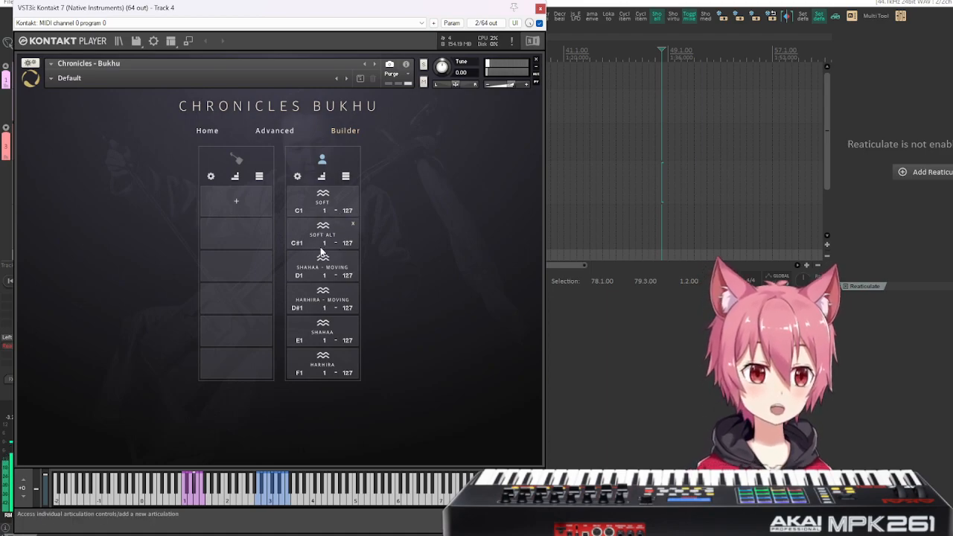
click(332, 302)
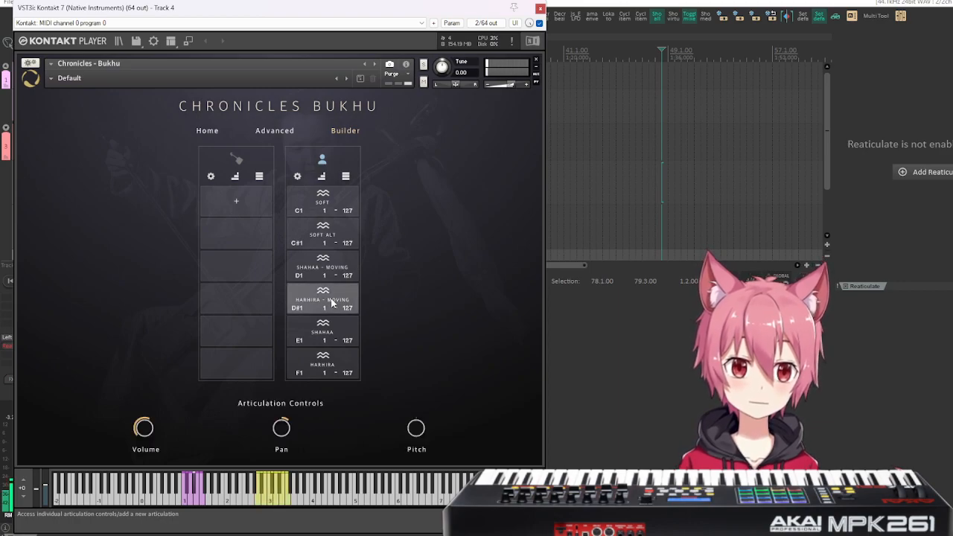
click(332, 301)
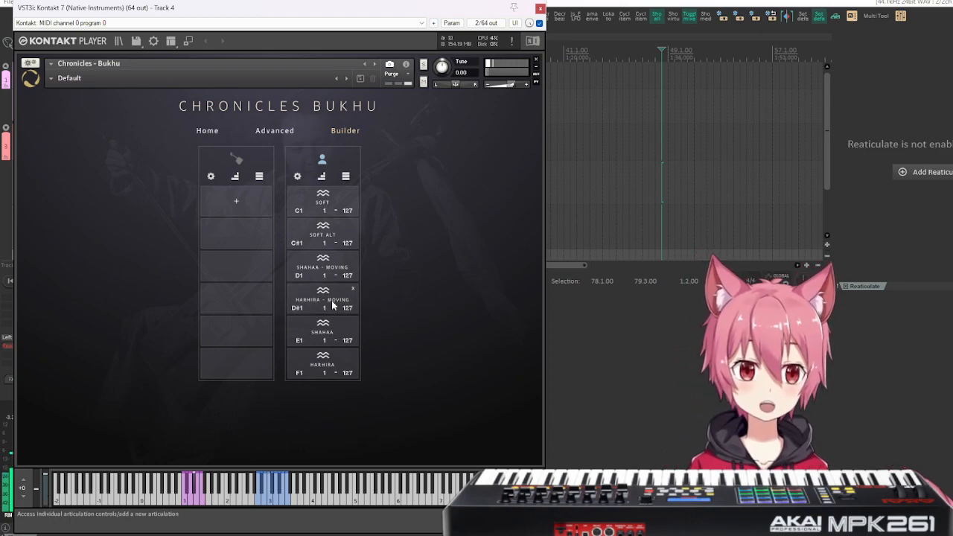
Compare the individual articulation controls of the voice's Harhira - Moving and Shahaa articulations, trying the Volume control, and close them again.
click(332, 304)
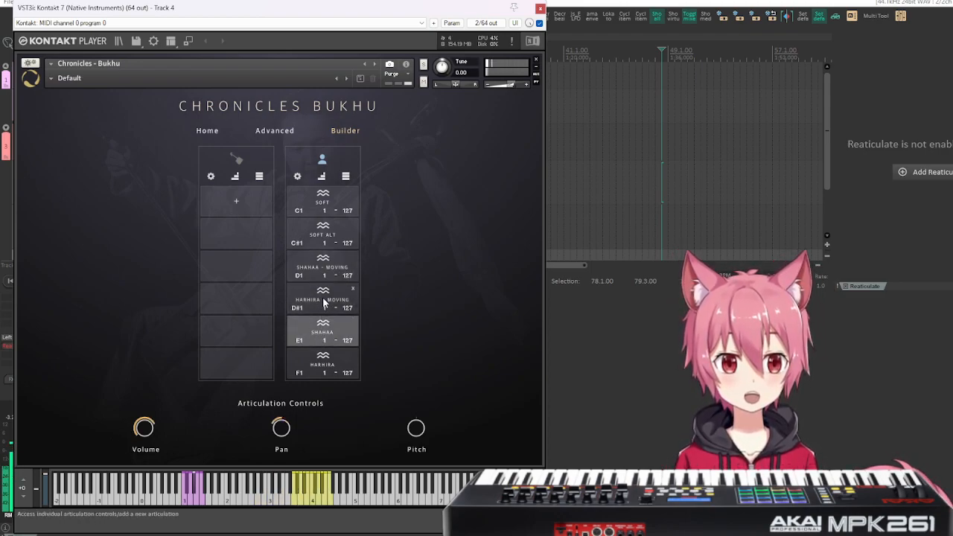
click(324, 299)
drag(150, 427, 148, 433)
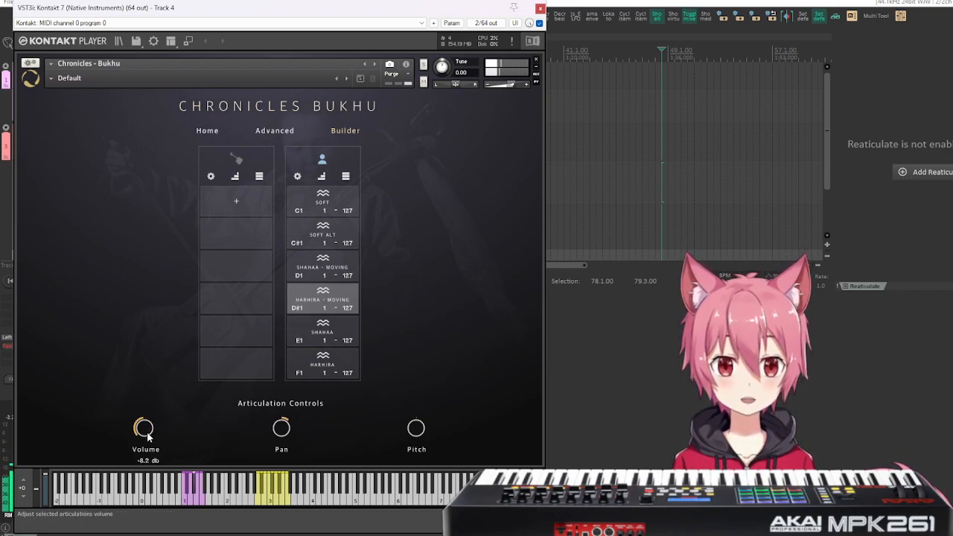
click(328, 302)
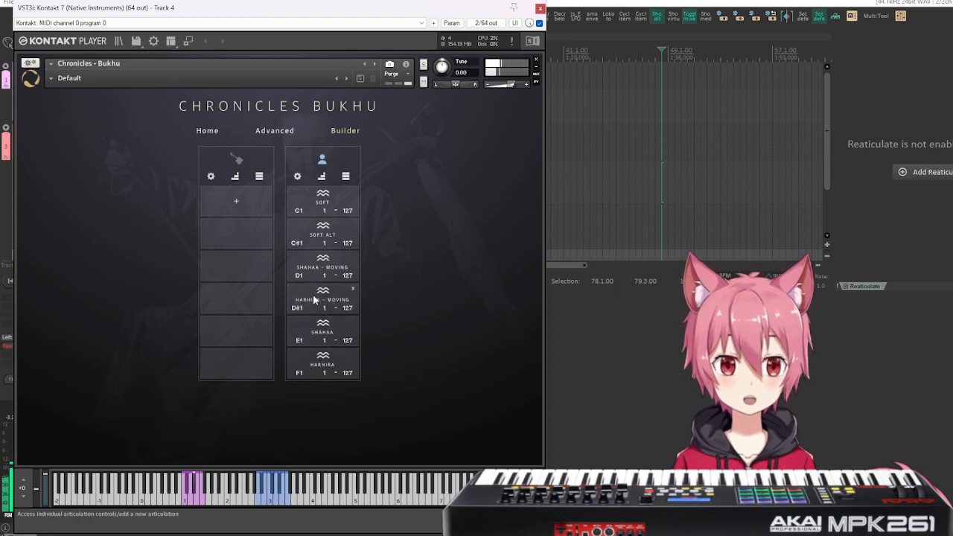
click(326, 301)
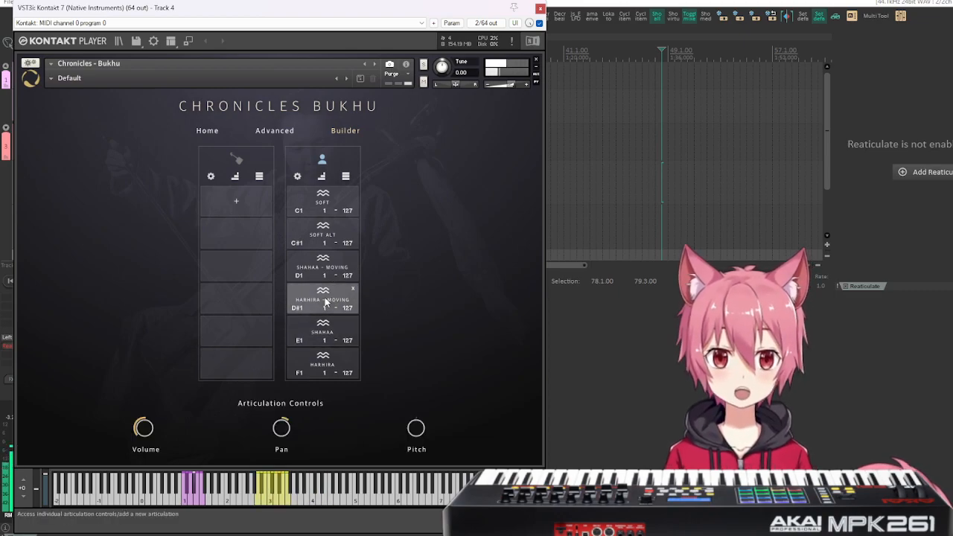
click(327, 302)
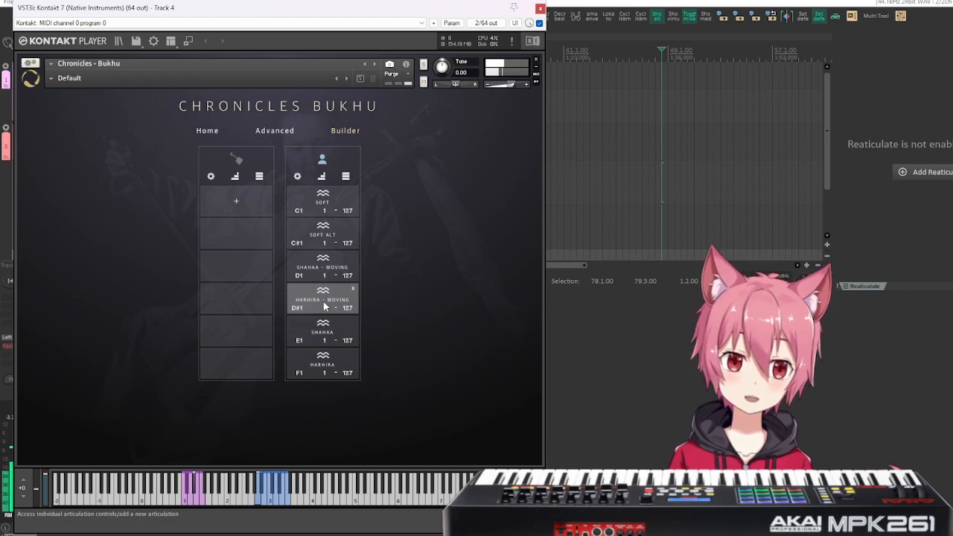
Set the Noise level on the Home page to -24.7 dB and return to the Builder page.
click(202, 132)
drag(283, 413, 281, 417)
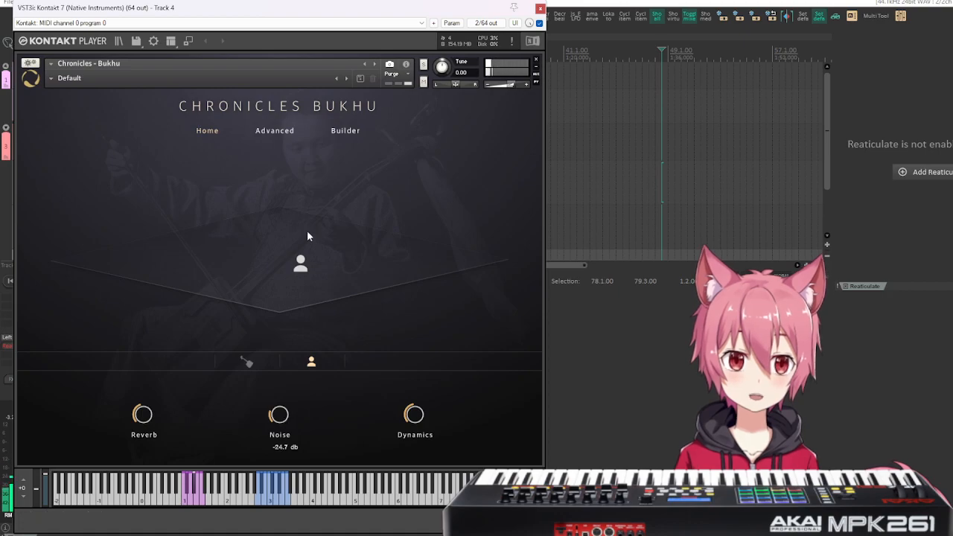
click(339, 132)
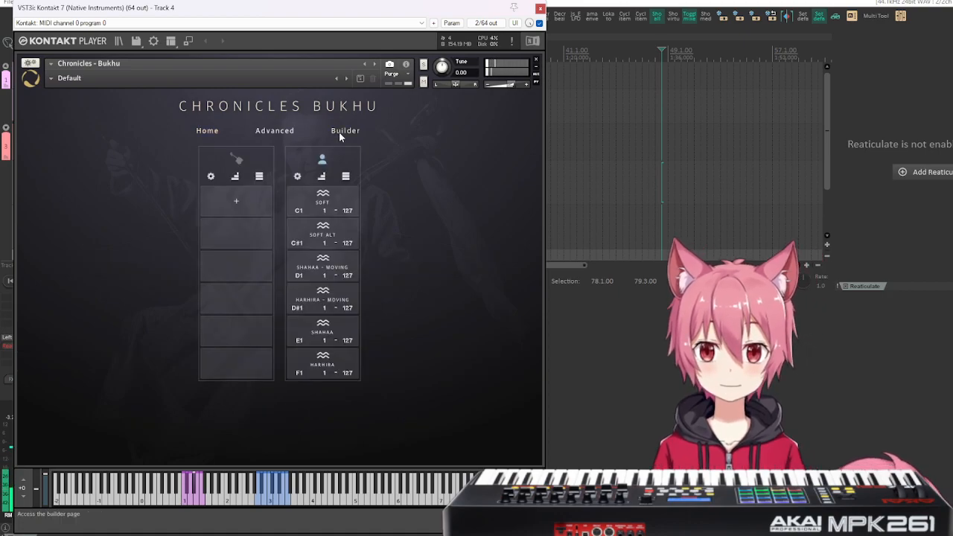
Open and close the Shahaa articulation's controls, and open those of Harhira - Moving to try its Volume control.
click(330, 333)
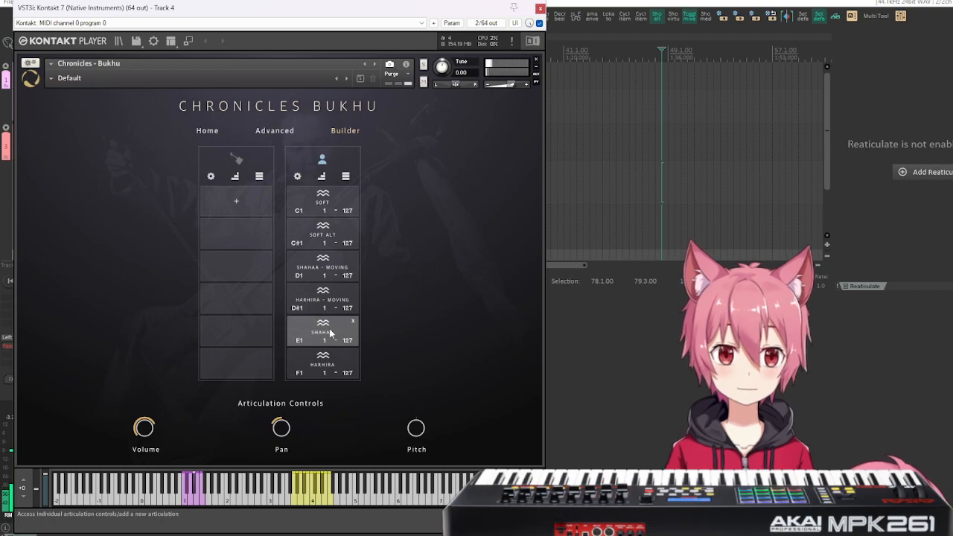
click(330, 333)
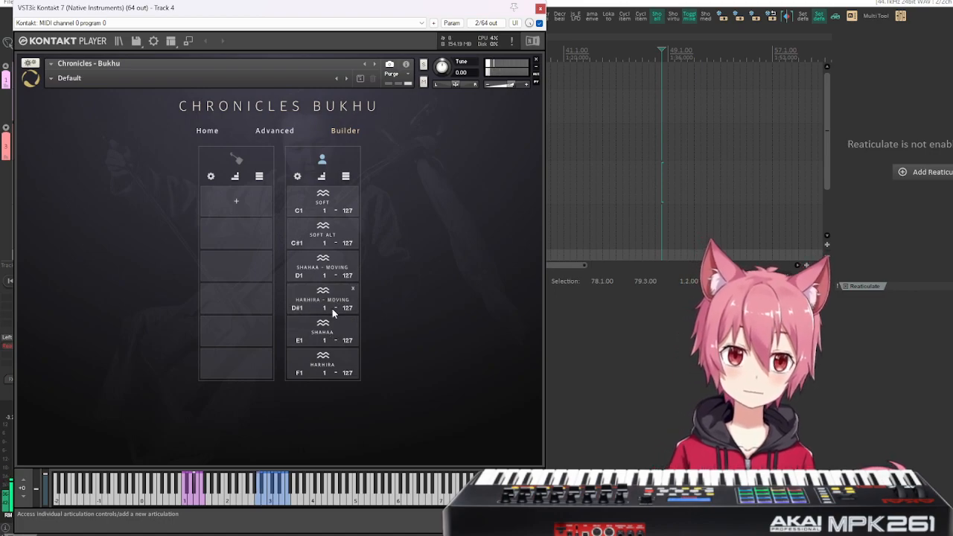
click(334, 307)
mouse_move(145, 440)
mouse_down()
mouse_move(151, 426)
mouse_move(147, 434)
mouse_up()
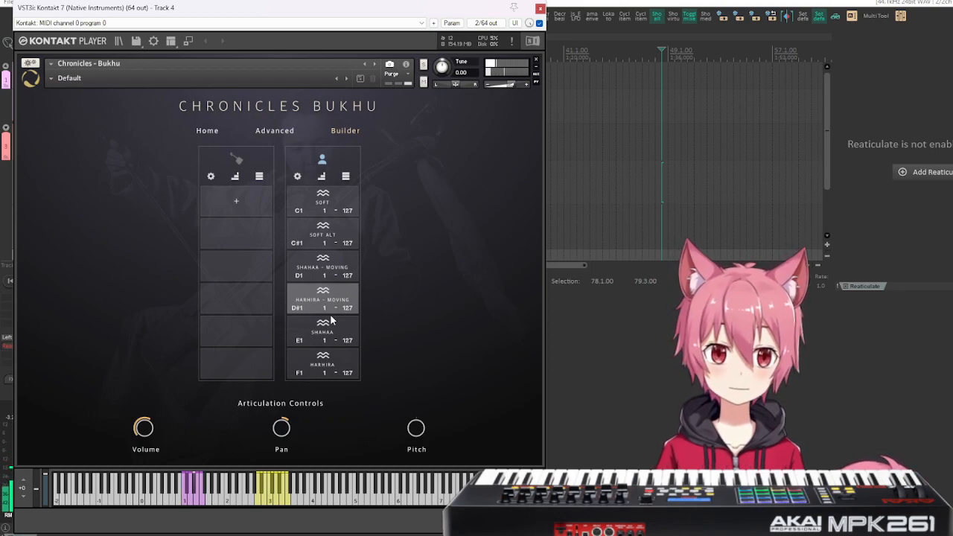
Load the Bukhu Choir combination snapshot and return to the Default snapshot.
click(51, 79)
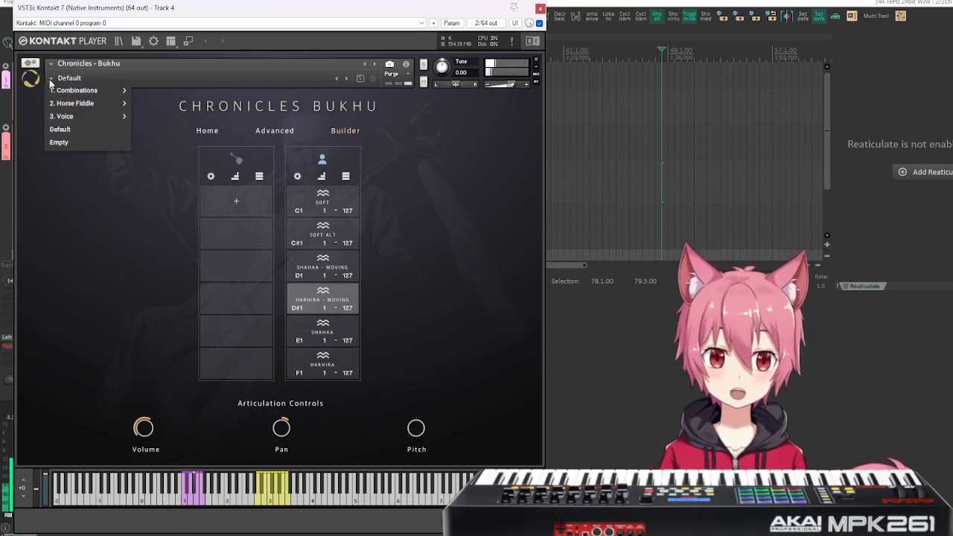
mouse_move(74, 90)
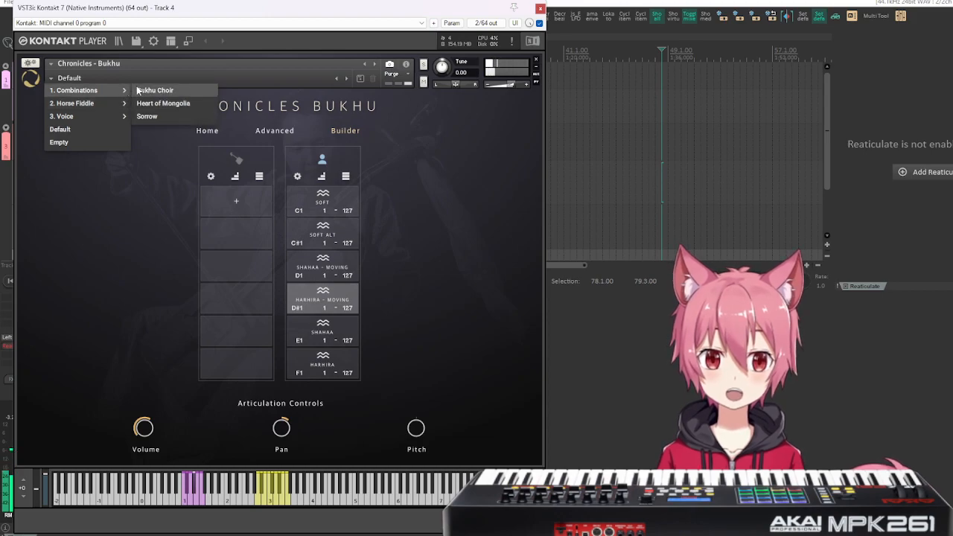
click(141, 90)
click(50, 78)
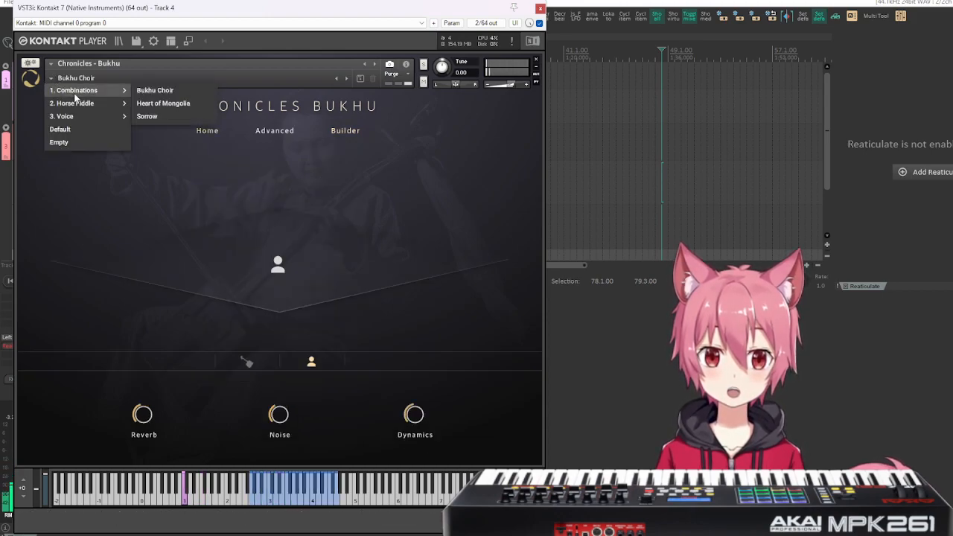
click(102, 129)
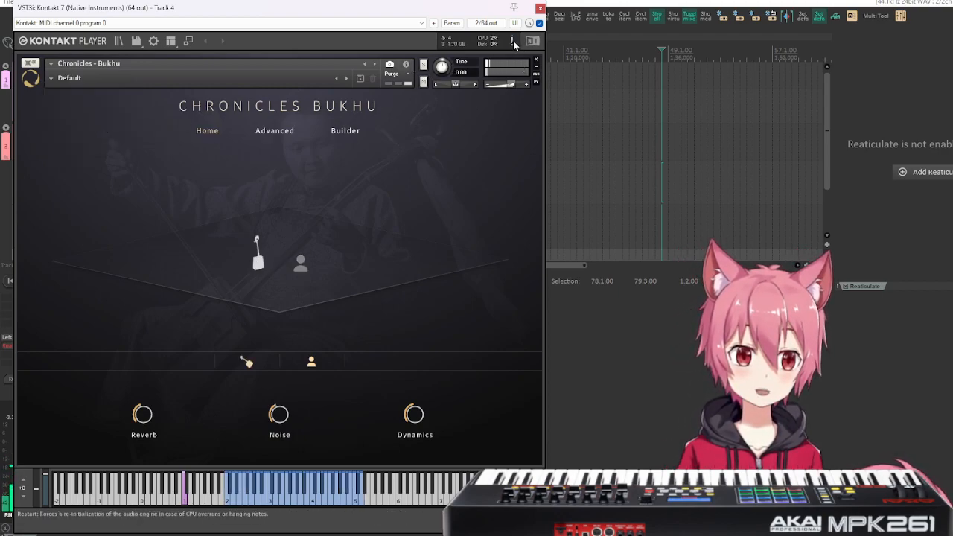
On the Builder page, assign ascending keyswitches from C1 to the voice articulations and reset all their velocities.
drag(323, 9, 449, 15)
mouse_move(404, 422)
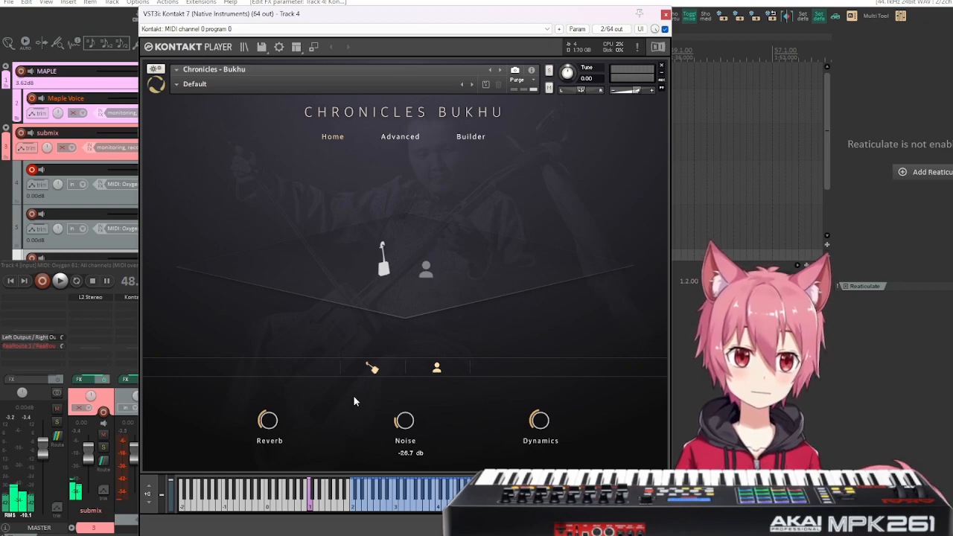
click(480, 137)
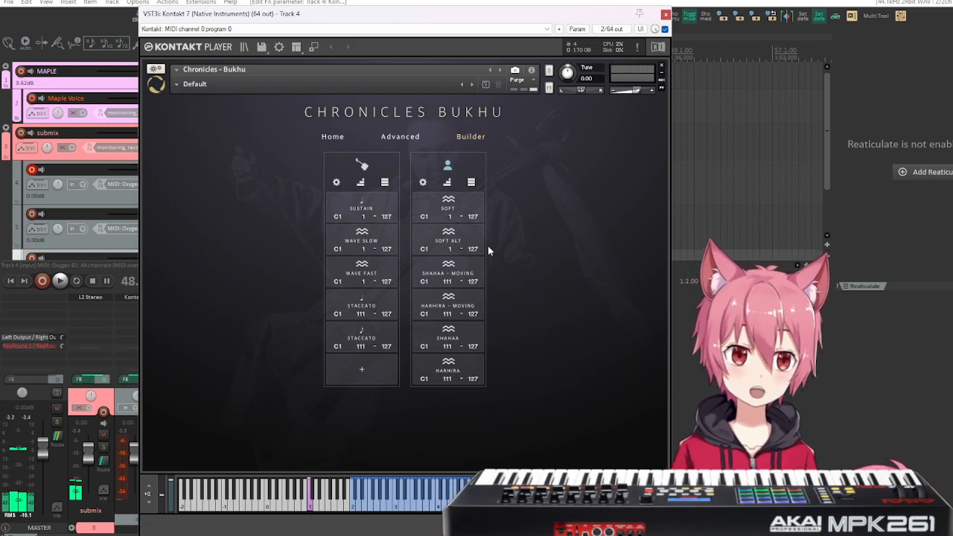
click(447, 183)
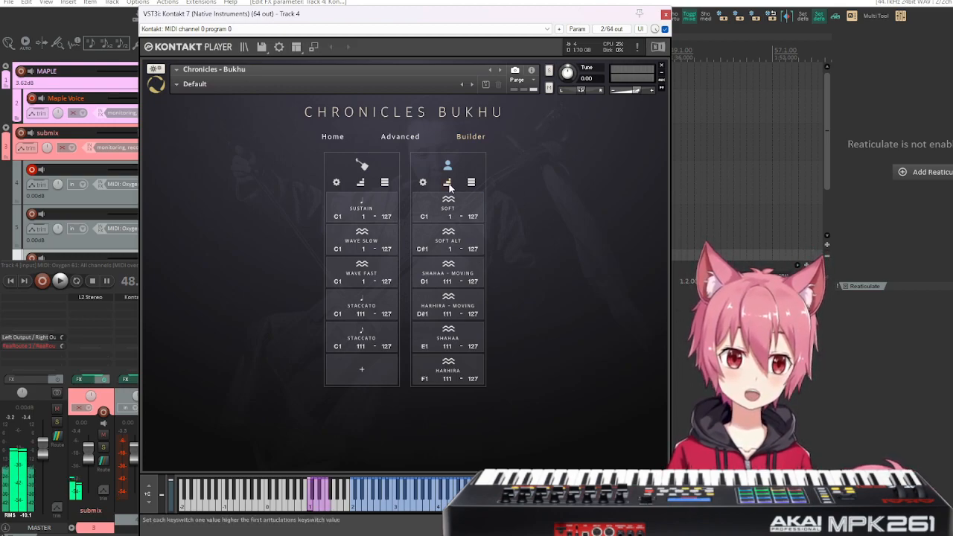
click(423, 183)
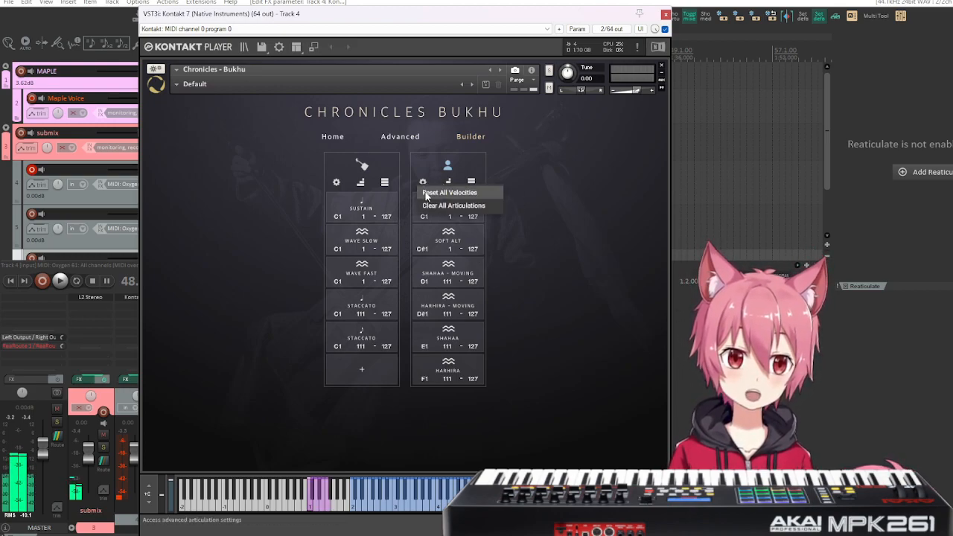
click(425, 193)
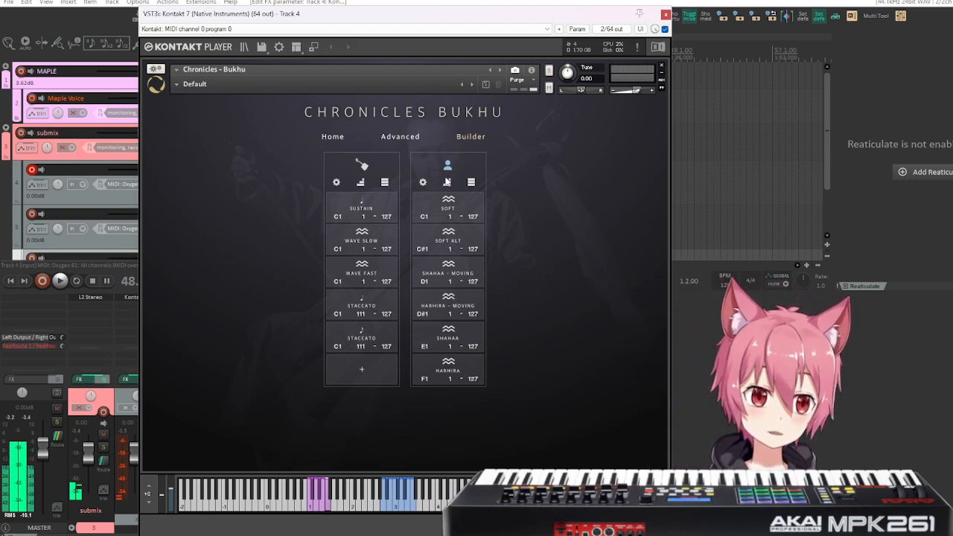
Remove the voice's Harhira articulation and add it back to the empty palette slot from the Textural Sustain articulations.
click(444, 369)
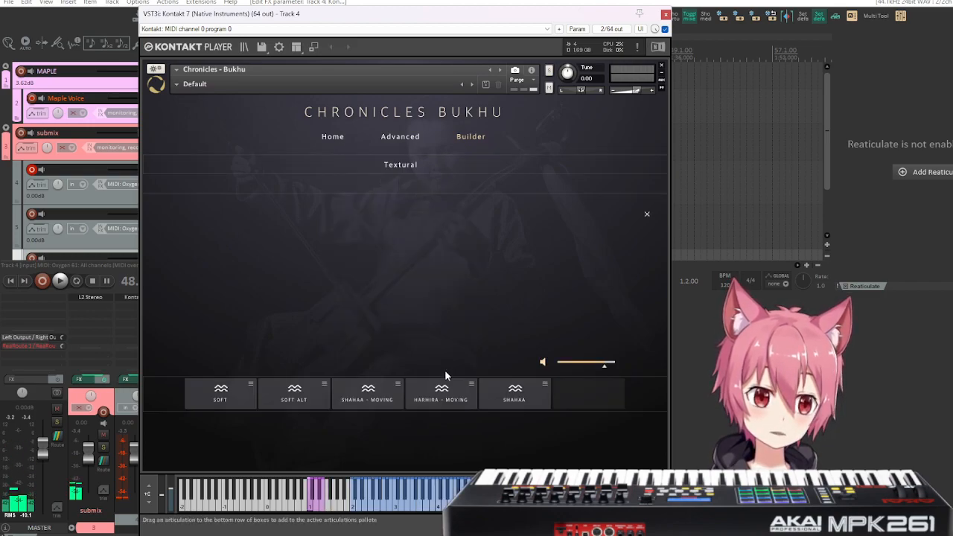
click(400, 164)
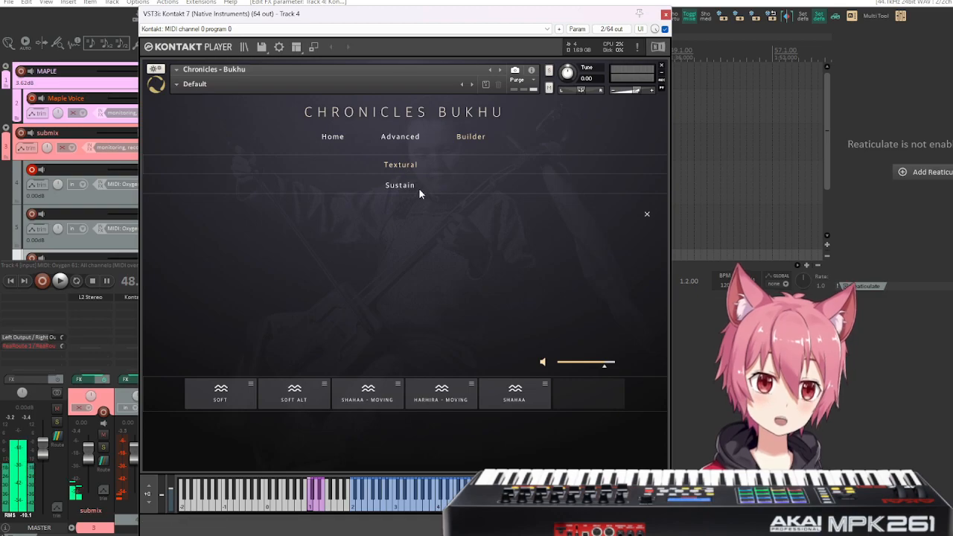
click(403, 185)
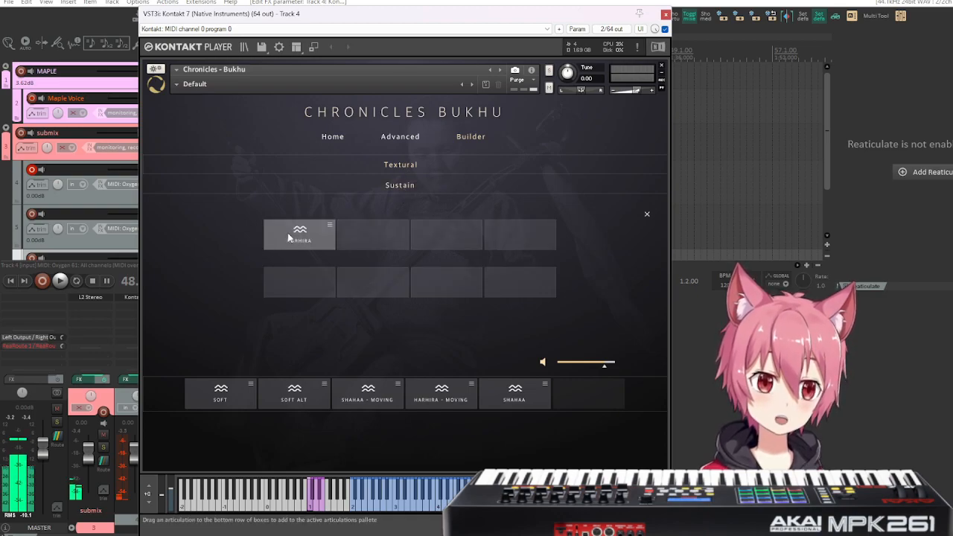
drag(289, 236, 589, 395)
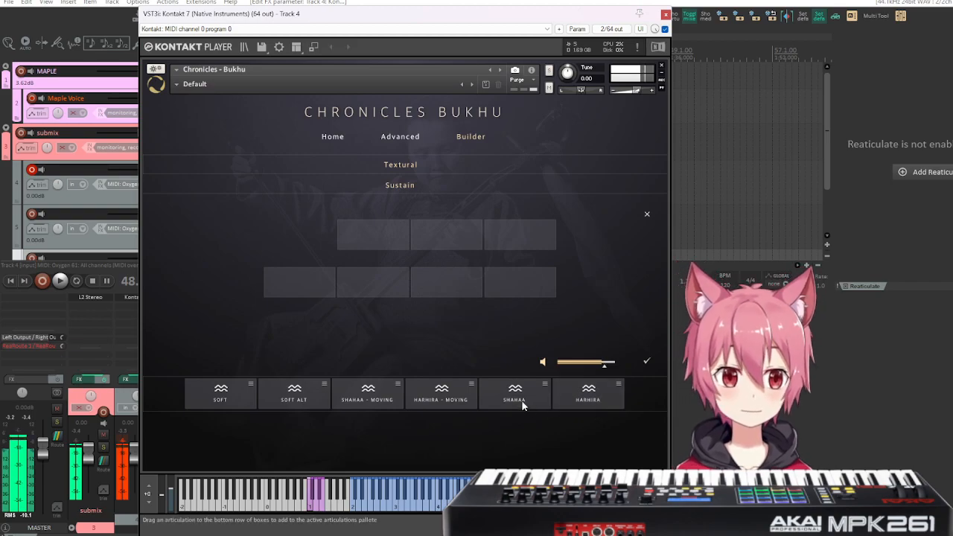
Audition the Harhira - Moving, Shahaa - Moving, Soft Alt and Soft articulations, and apply the voice palette.
click(435, 399)
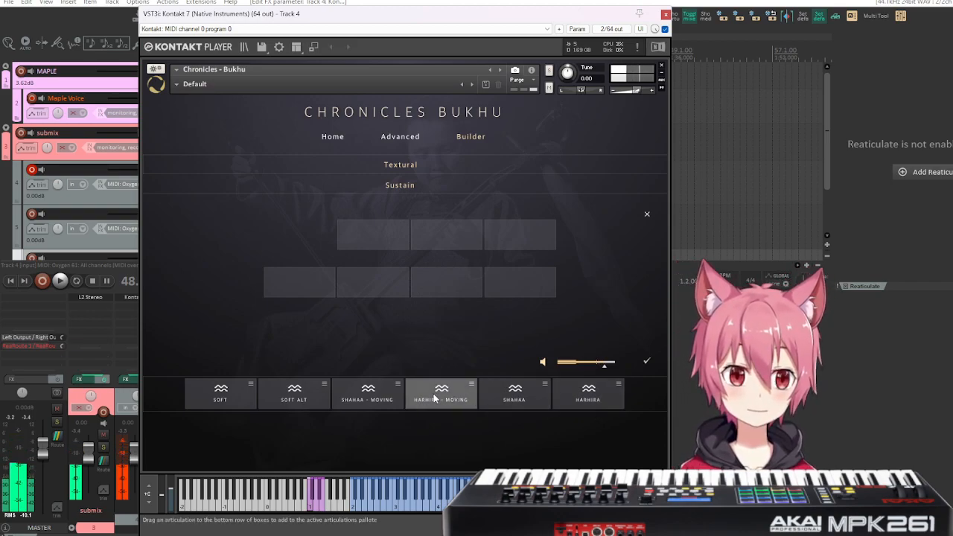
click(365, 391)
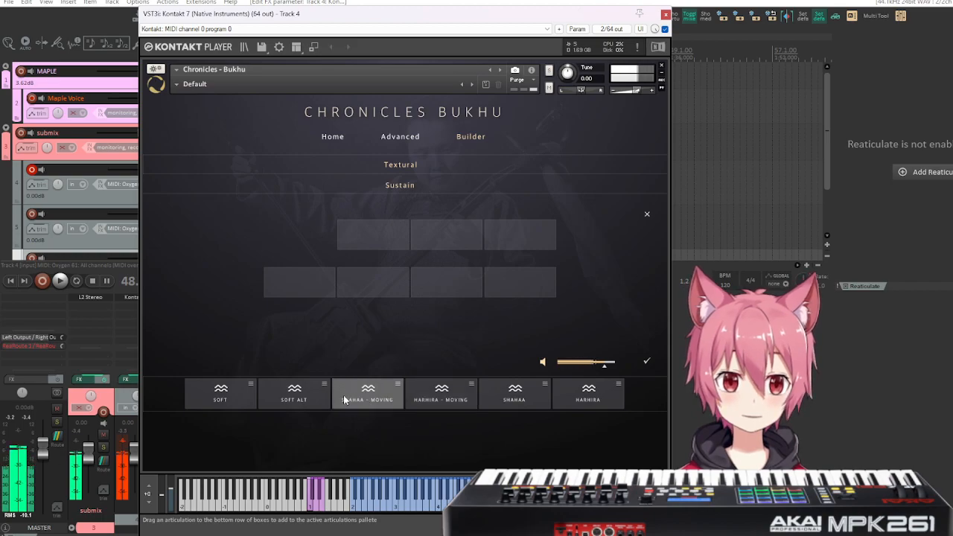
click(299, 399)
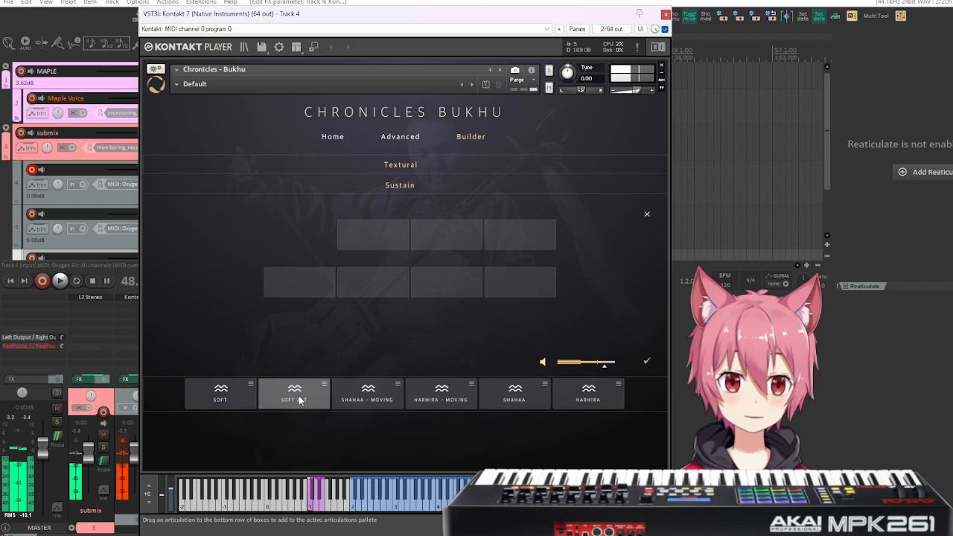
click(218, 399)
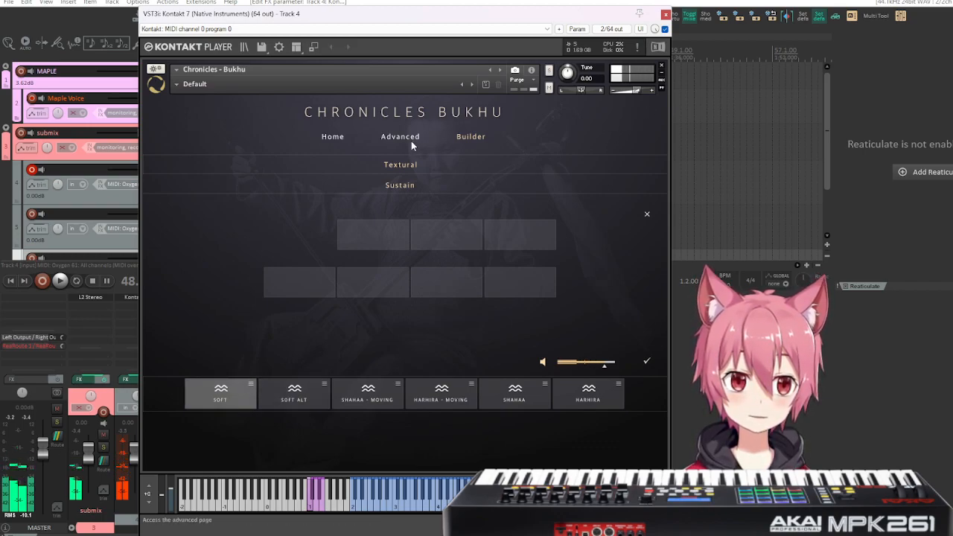
click(646, 362)
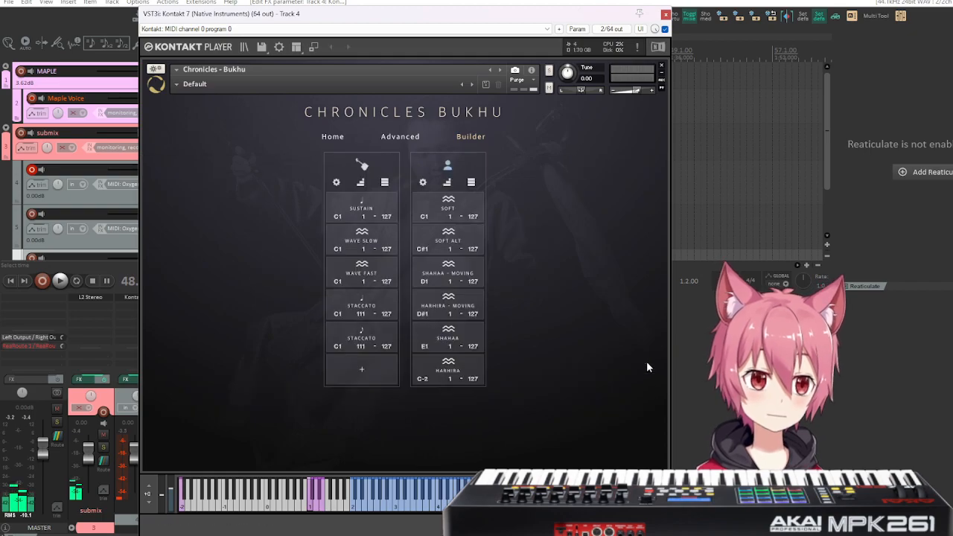
Load the Bukhu Choir snapshot from the Combinations and show its articulations on the Builder page.
click(192, 84)
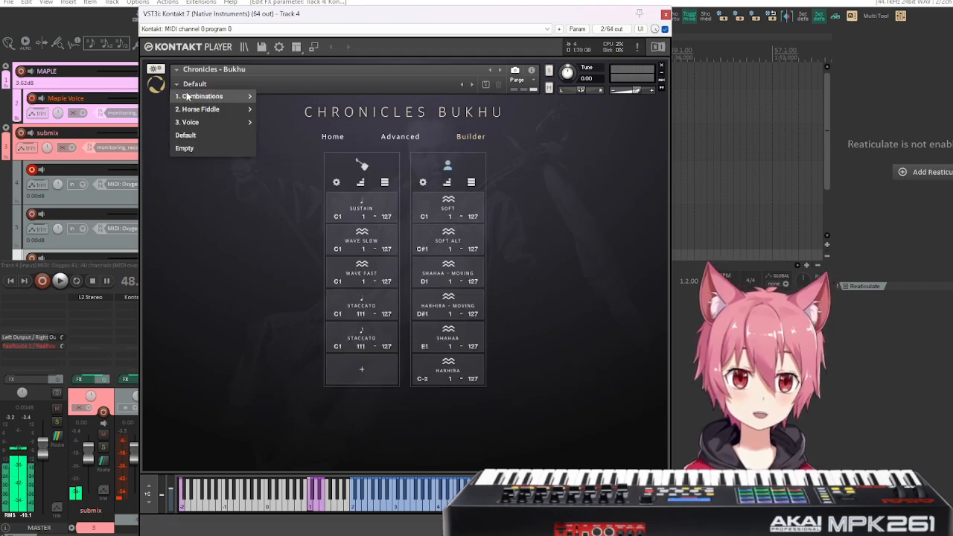
mouse_move(224, 96)
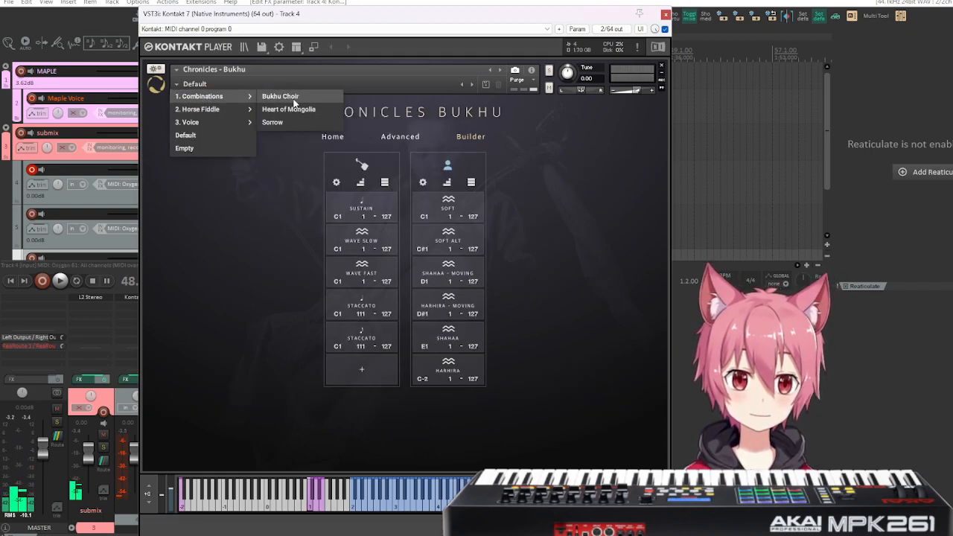
click(283, 97)
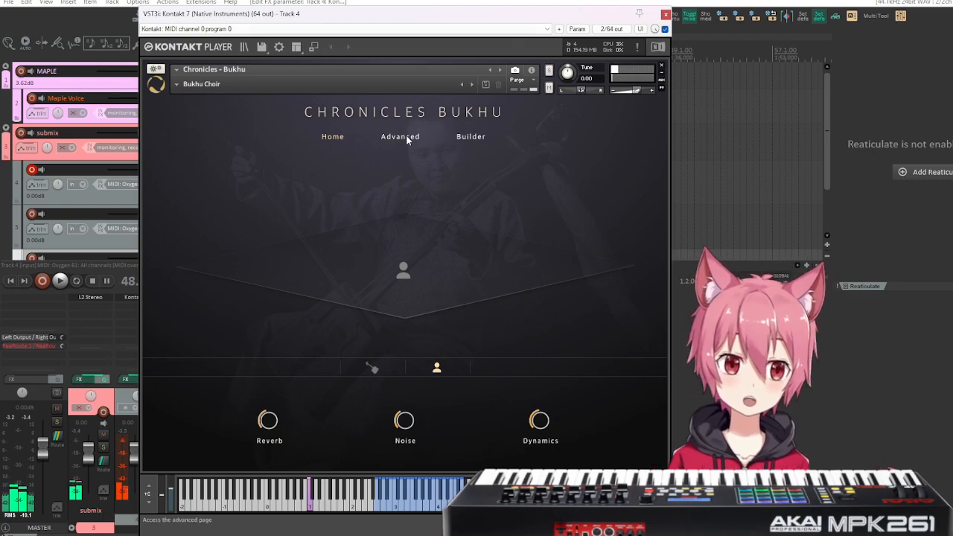
click(477, 138)
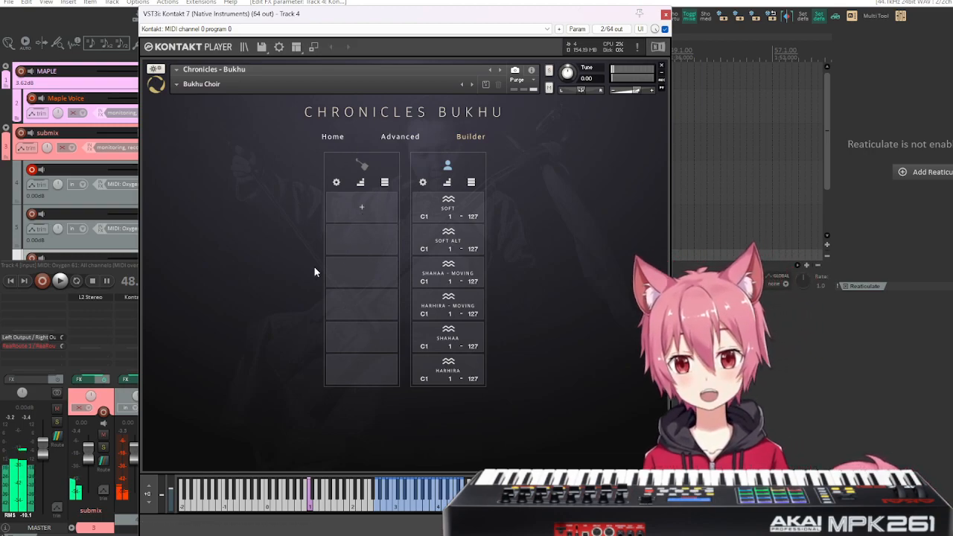
Remove the instrument from the rack and load Chronicles - Bukhu.nki afresh from the Bukhu library in the full rack view.
click(662, 67)
click(559, 308)
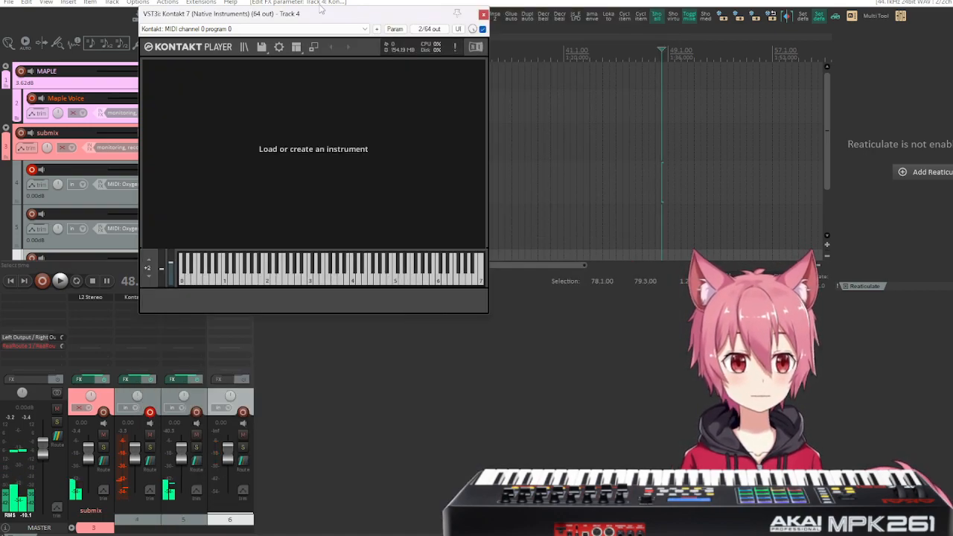
click(313, 47)
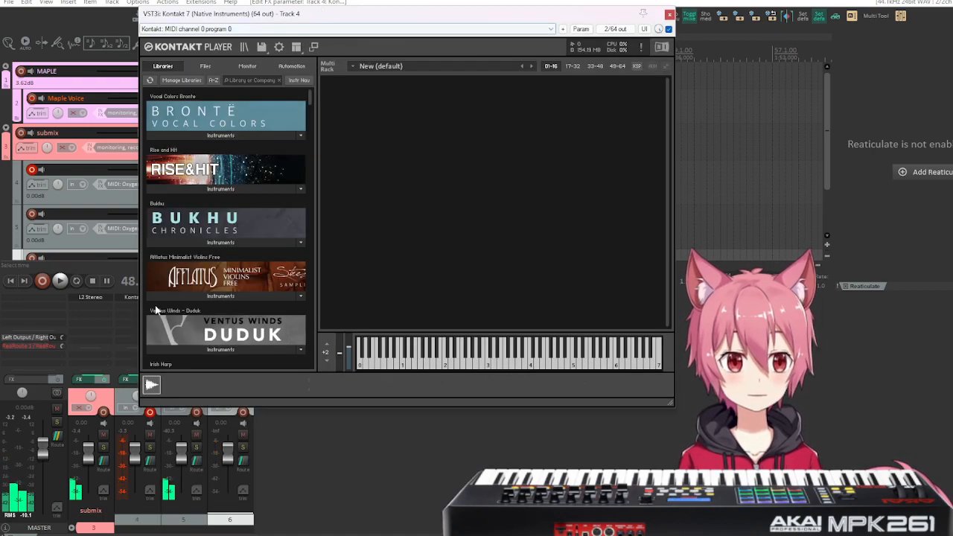
click(209, 243)
click(198, 258)
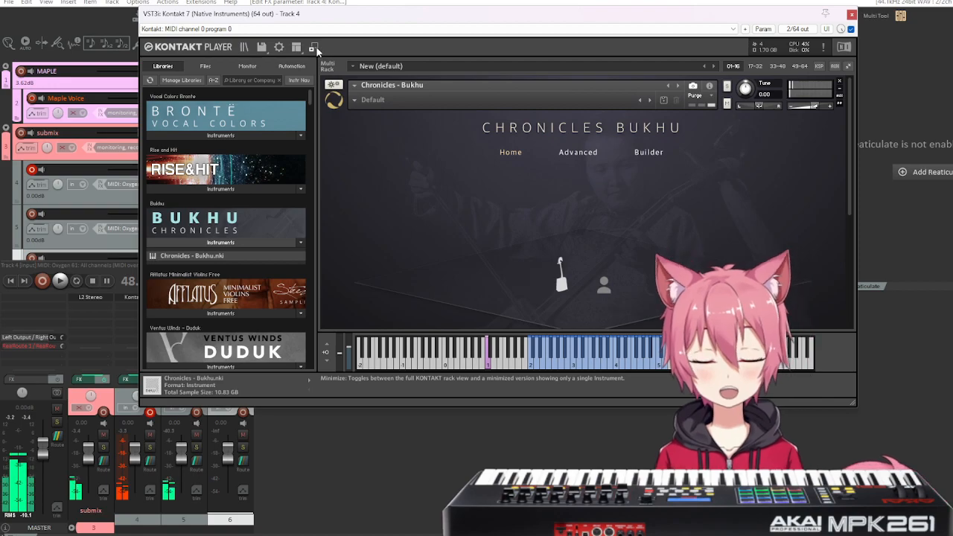
Minimize the rack to the single-instrument view, load the Bukhu Choir snapshot from the Combinations and show its Builder page.
click(315, 46)
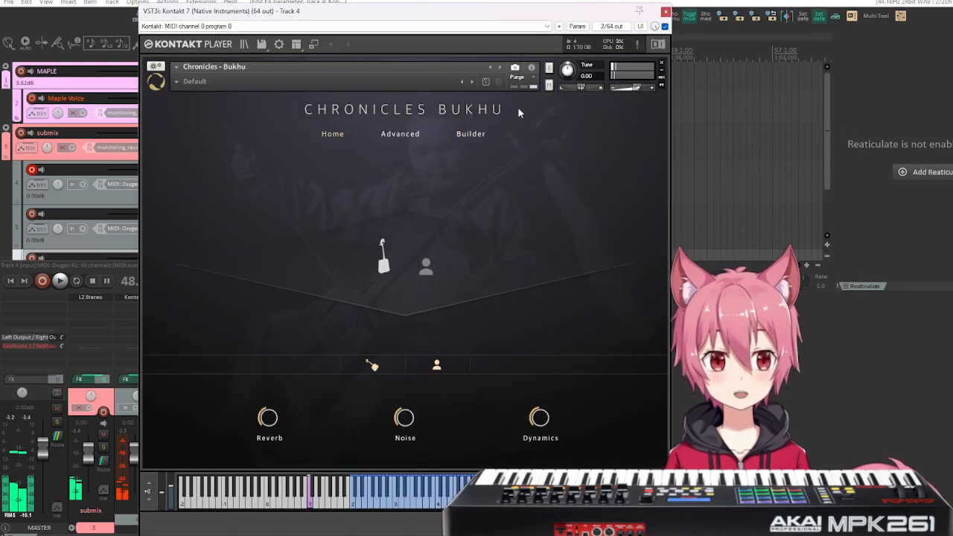
click(183, 82)
mouse_move(212, 94)
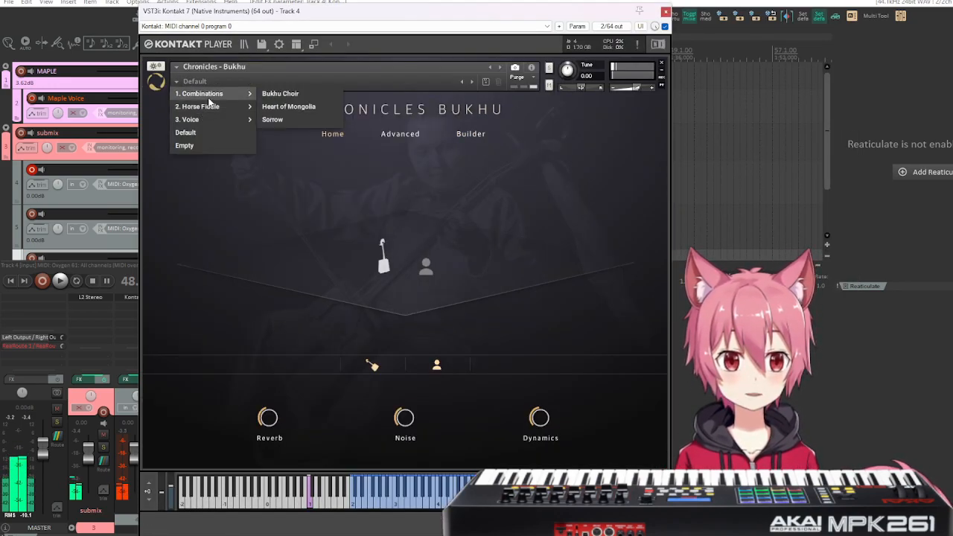
click(283, 95)
click(476, 135)
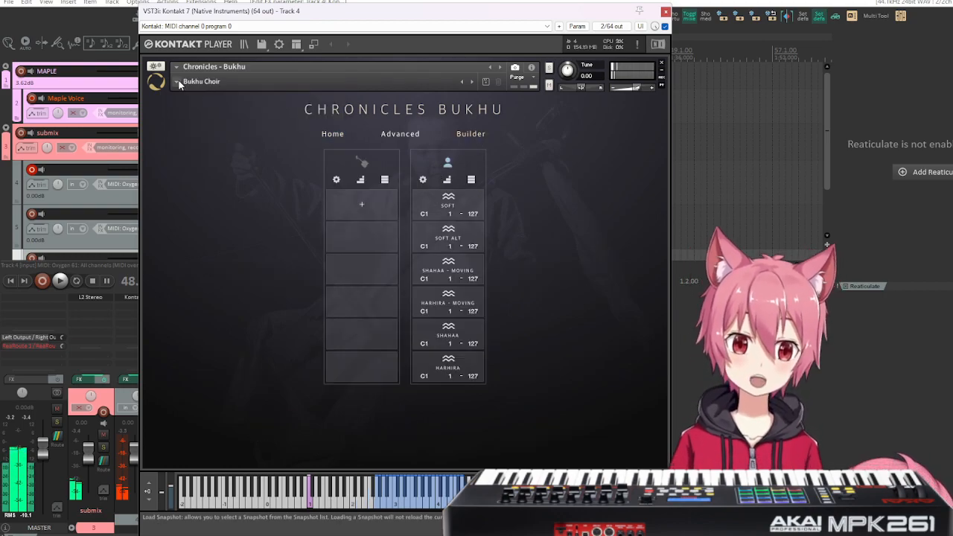
Load the Heart of Mongolia snapshot from the Combinations and view its horse fiddle and voice articulations on the Builder page.
click(203, 84)
mouse_move(209, 101)
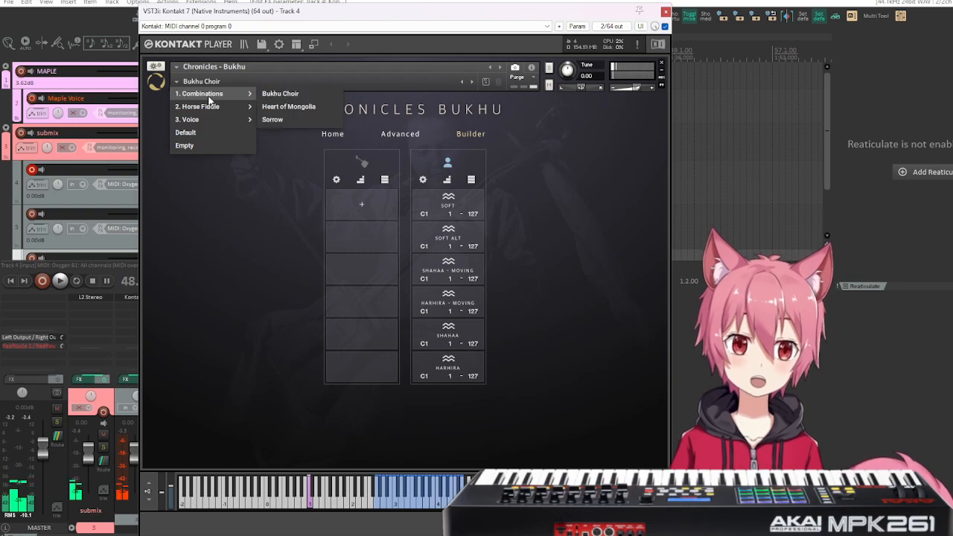
click(288, 106)
click(476, 136)
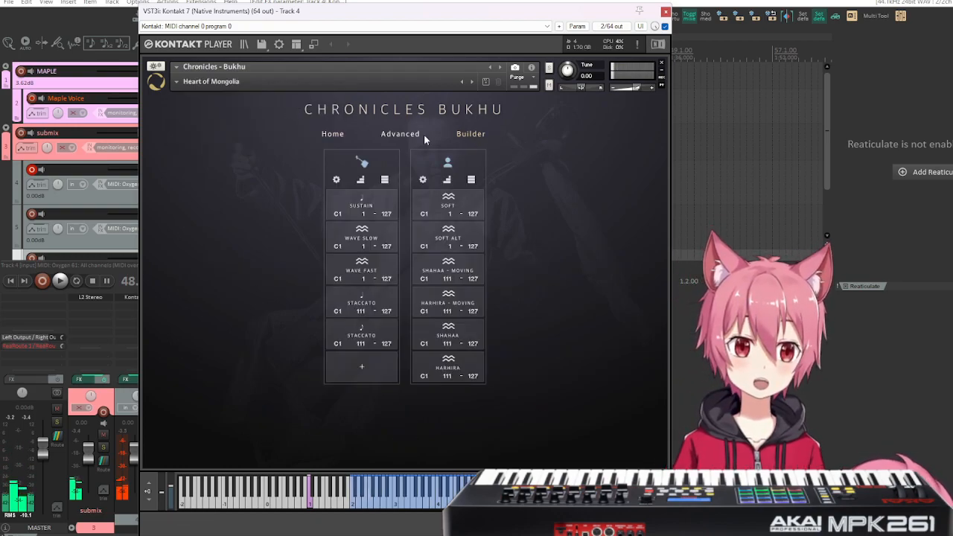
Reload the Bukhu Choir snapshot and, in the Builder, switch the voice articulations to sequential keyswitches C1 to F1, then stack them all on C1 again.
click(184, 85)
mouse_move(198, 92)
click(260, 94)
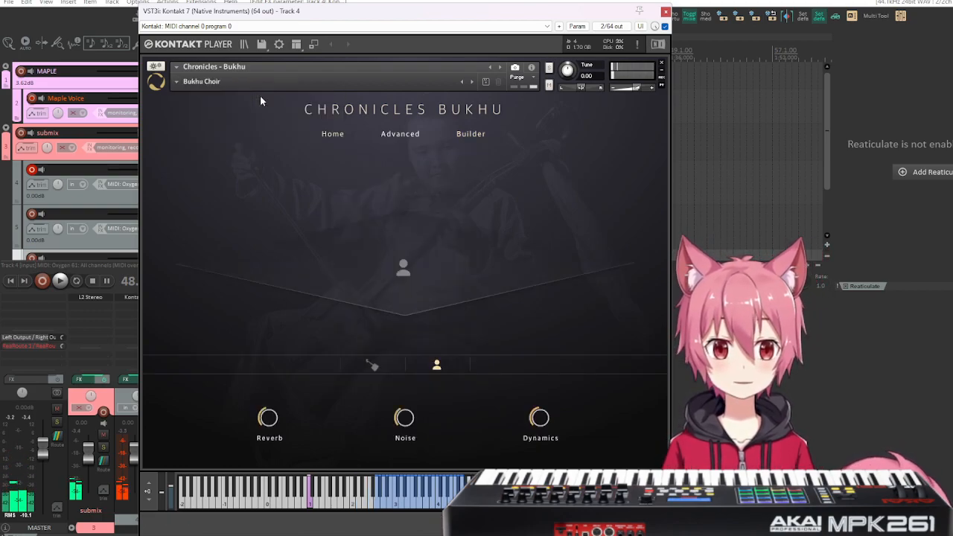
click(470, 134)
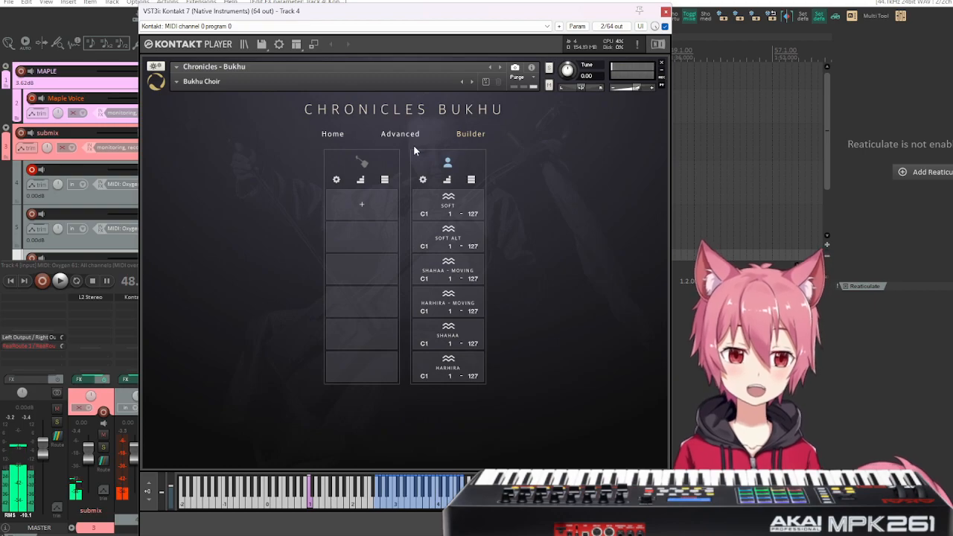
click(447, 181)
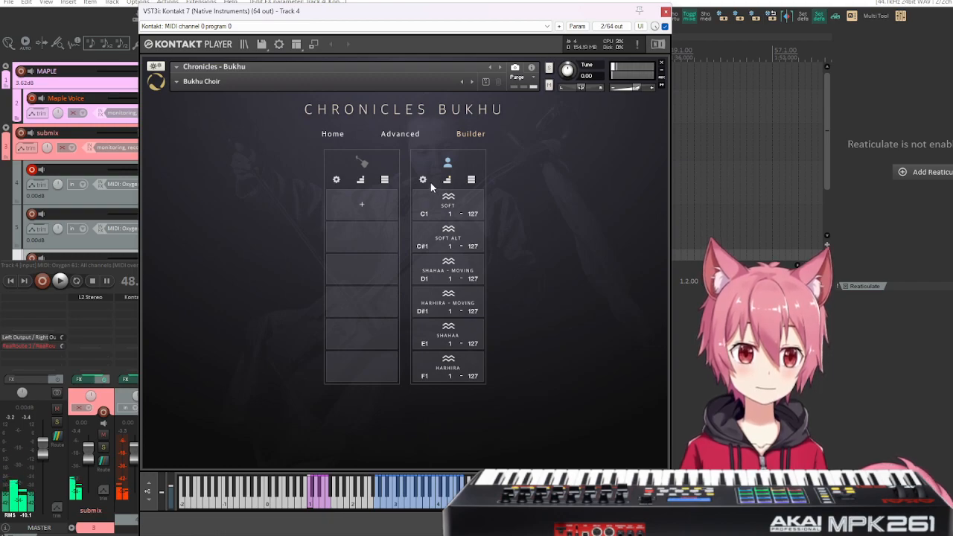
click(471, 180)
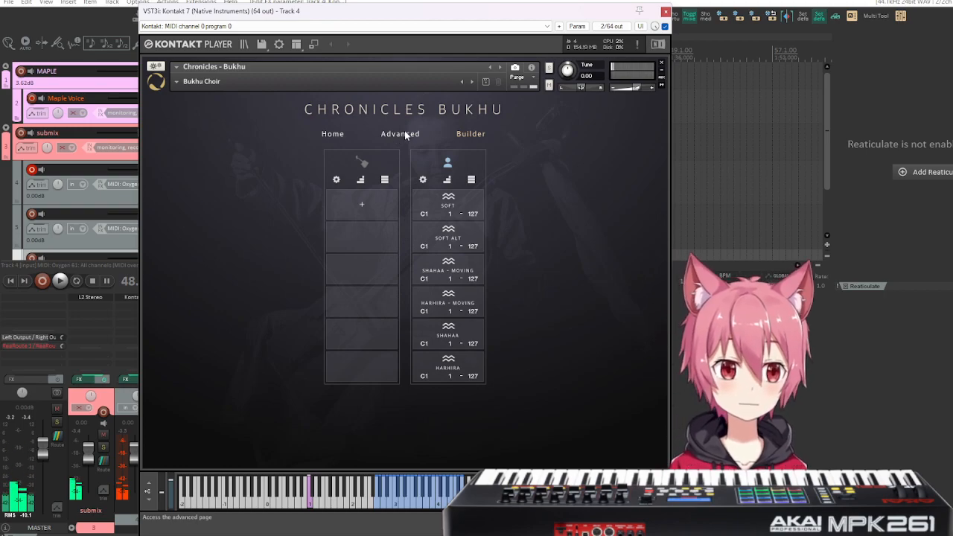
Switch from Bukhu Choir to the Heart of Mongolia combination snapshot and display its Builder page.
click(175, 82)
mouse_move(238, 94)
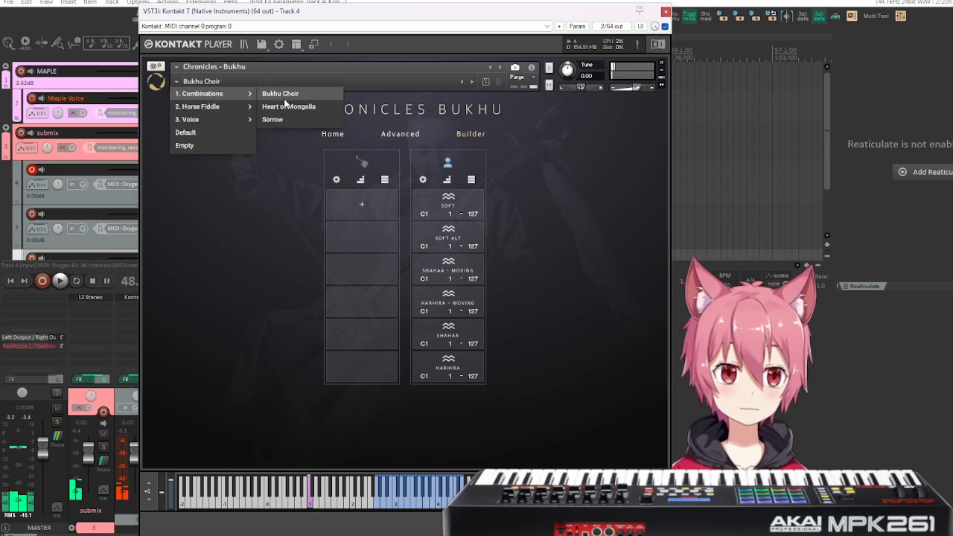
click(286, 106)
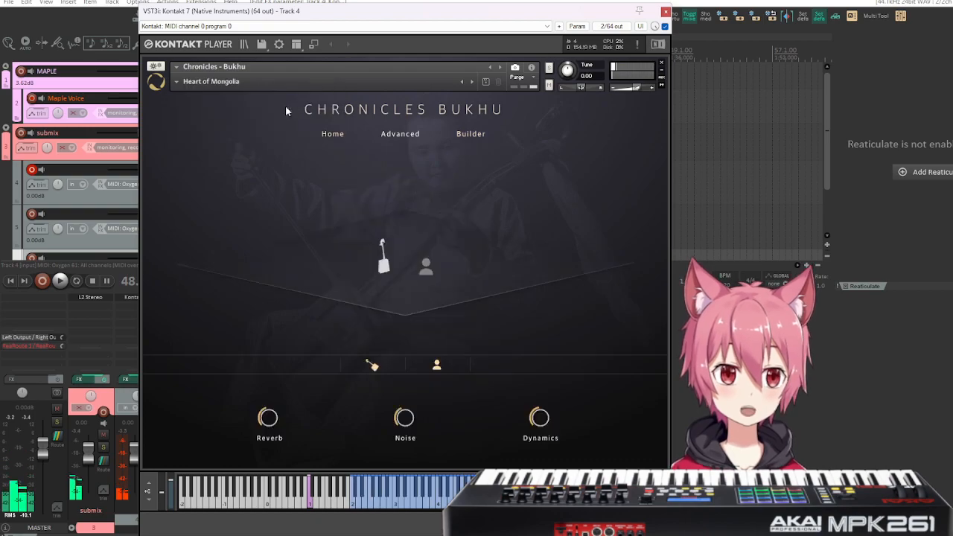
click(466, 133)
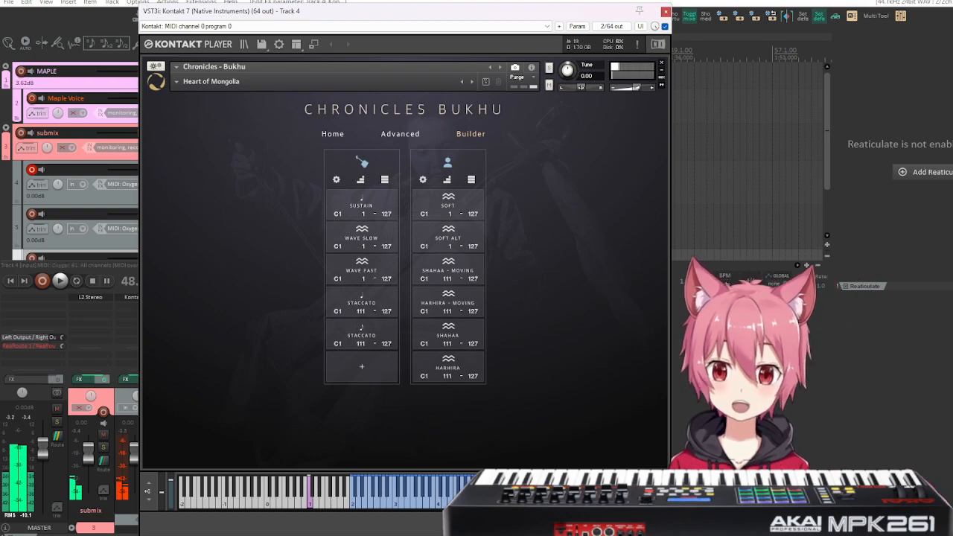
Try project tempos of 200 and 170 BPM, and set the tempo to 60 BPM for playing the snapshot.
click(726, 285)
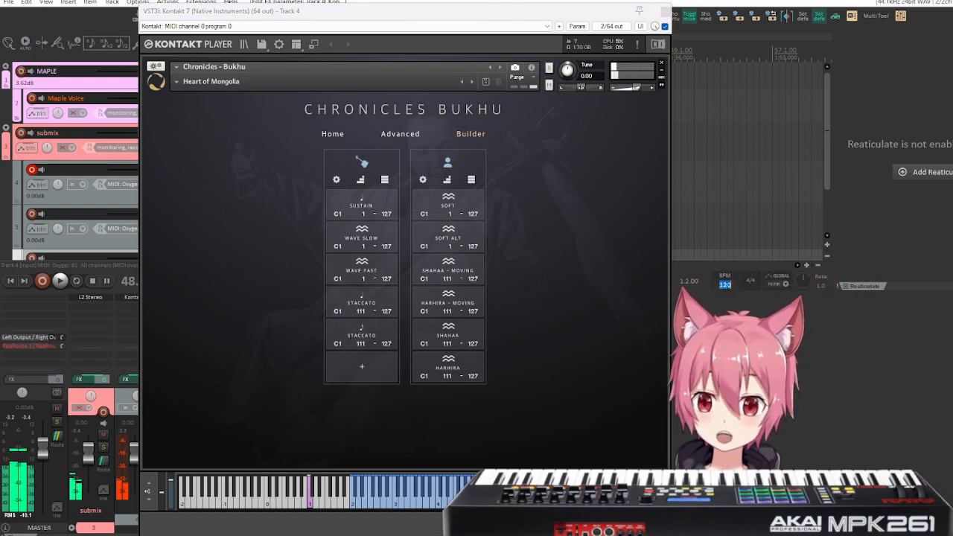
text(200)
key(Return)
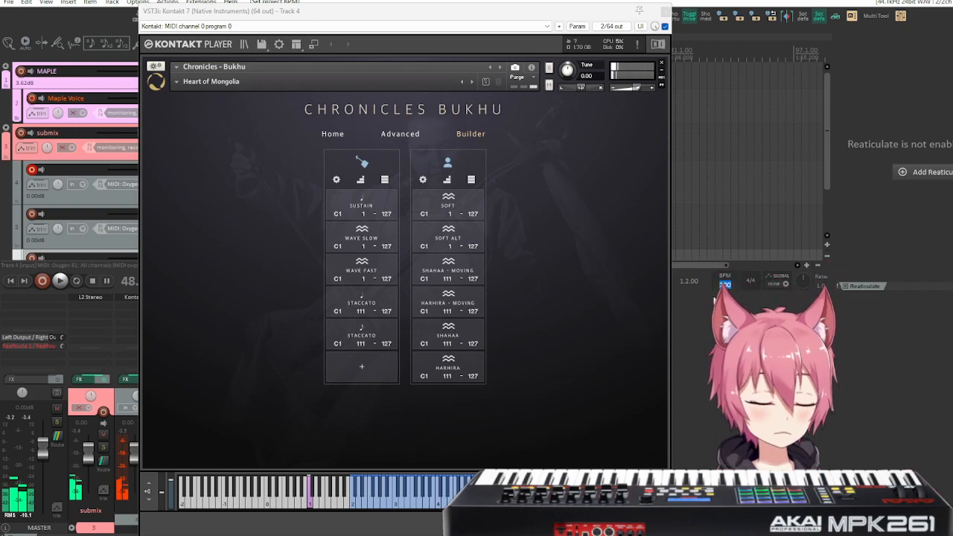
text(170)
key(Return)
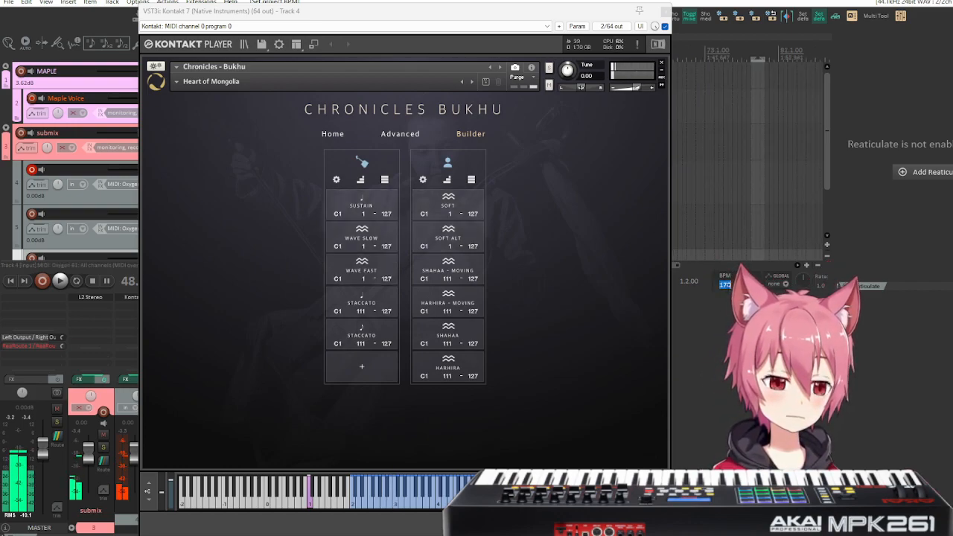
text(60)
key(Return)
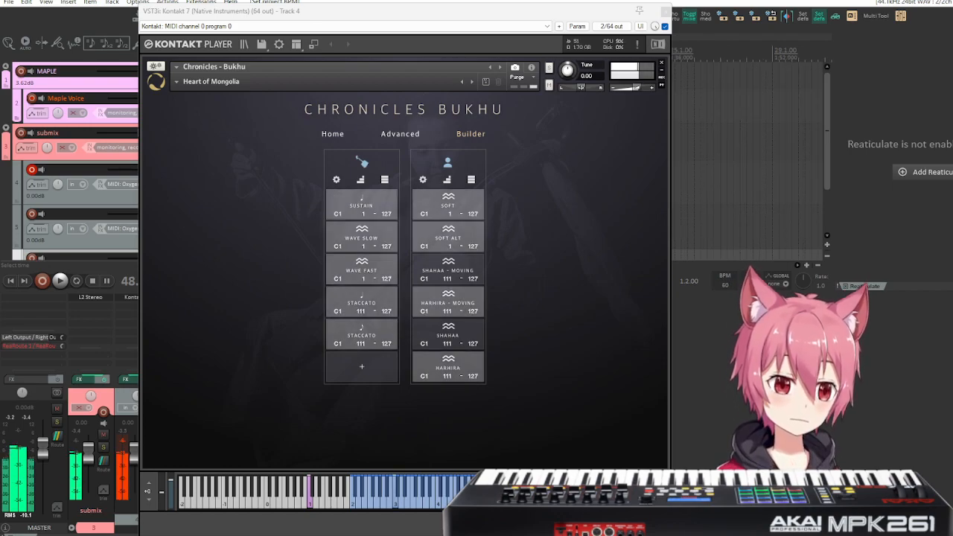
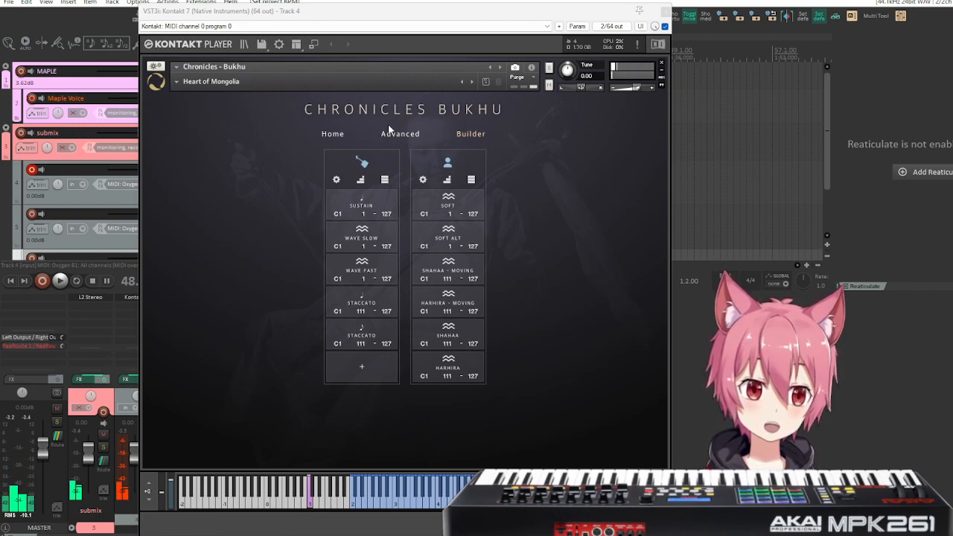
Load the Sorrow snapshot from the Combinations and view its articulations on the Builder page.
click(176, 82)
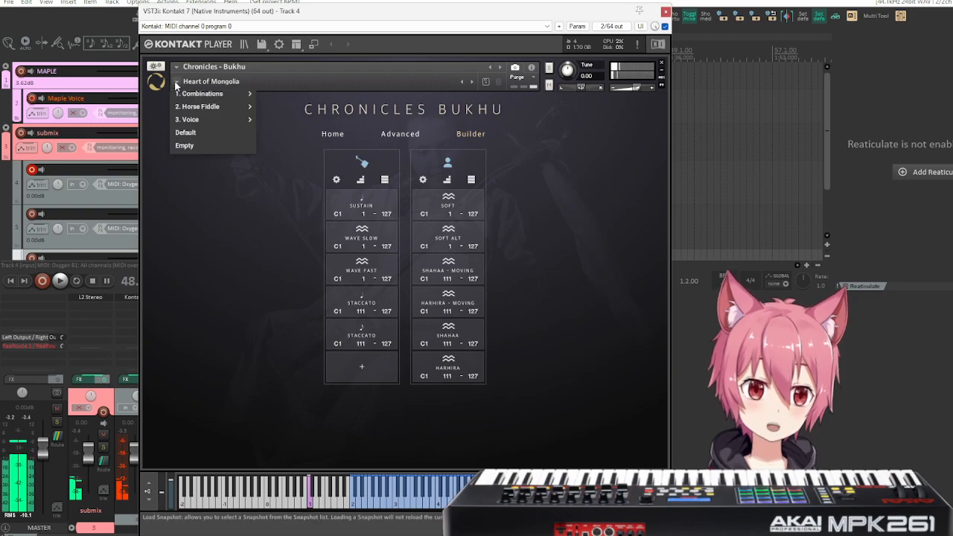
click(320, 119)
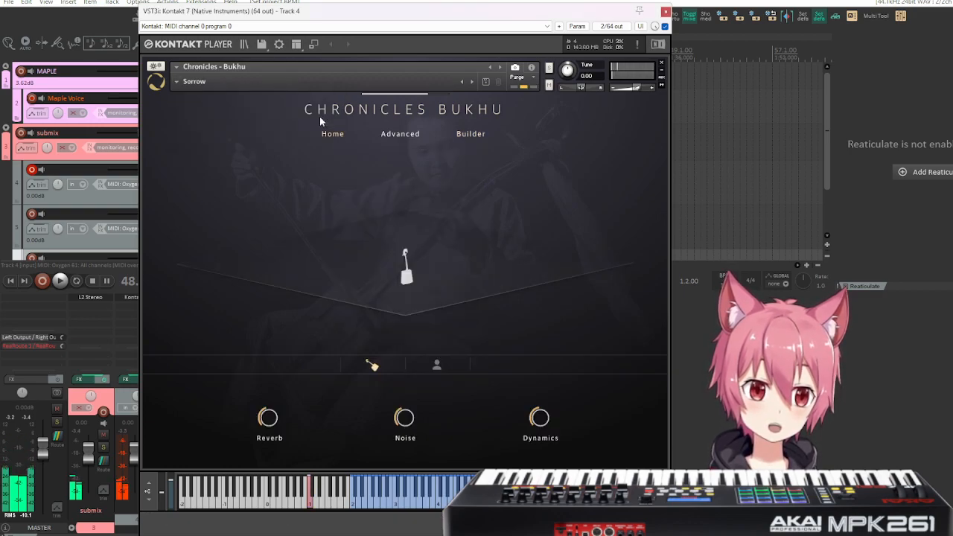
click(470, 134)
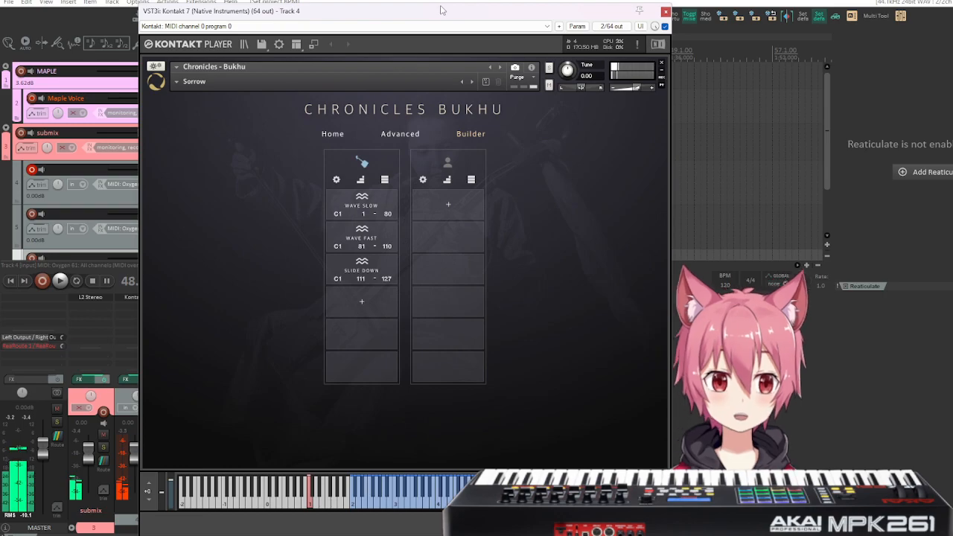
Load the Horse Fiddle Stac (Bonus) snapshot from the Horse Fiddle group and display its Builder page.
click(177, 85)
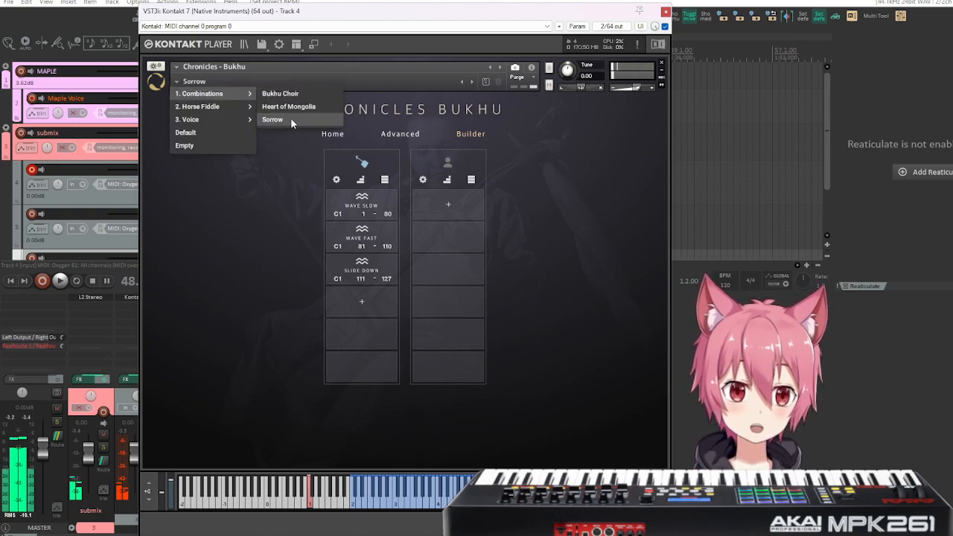
mouse_move(228, 107)
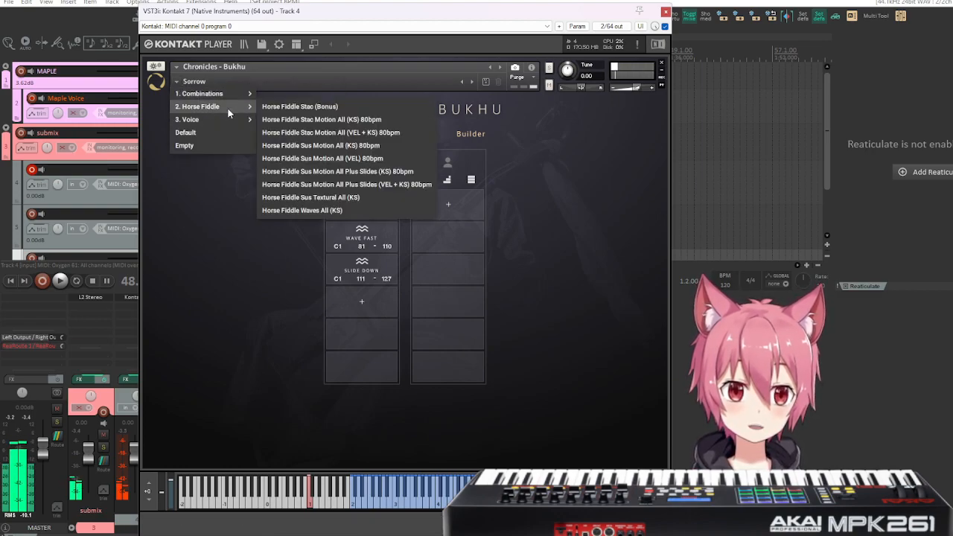
click(347, 110)
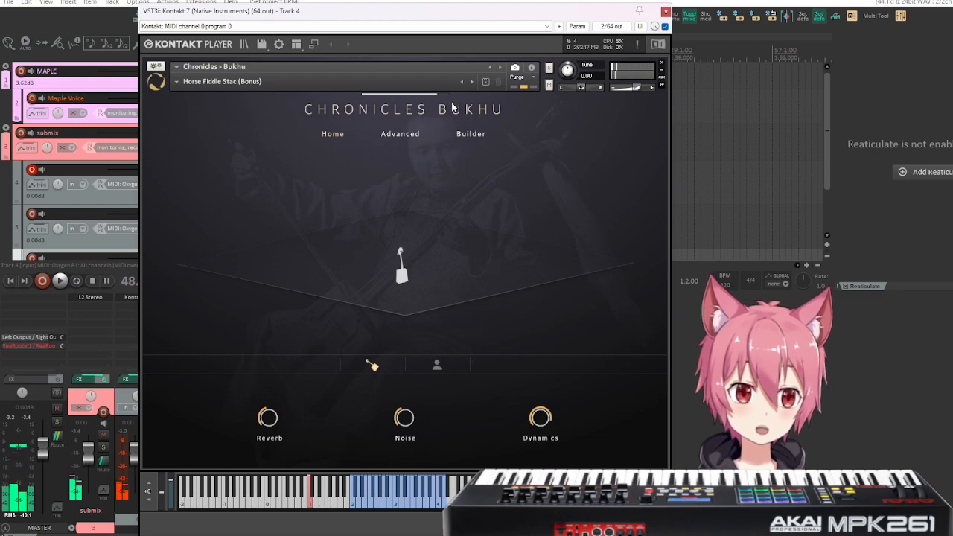
click(471, 133)
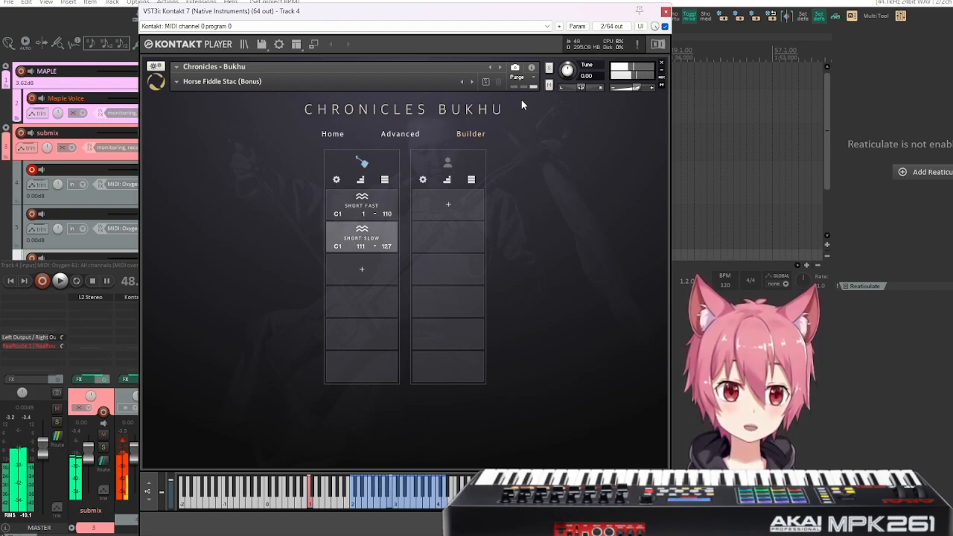
Examine the Short Fast and Short Slow articulations of the horse fiddle by selecting each in turn, ending on Short Fast.
click(372, 212)
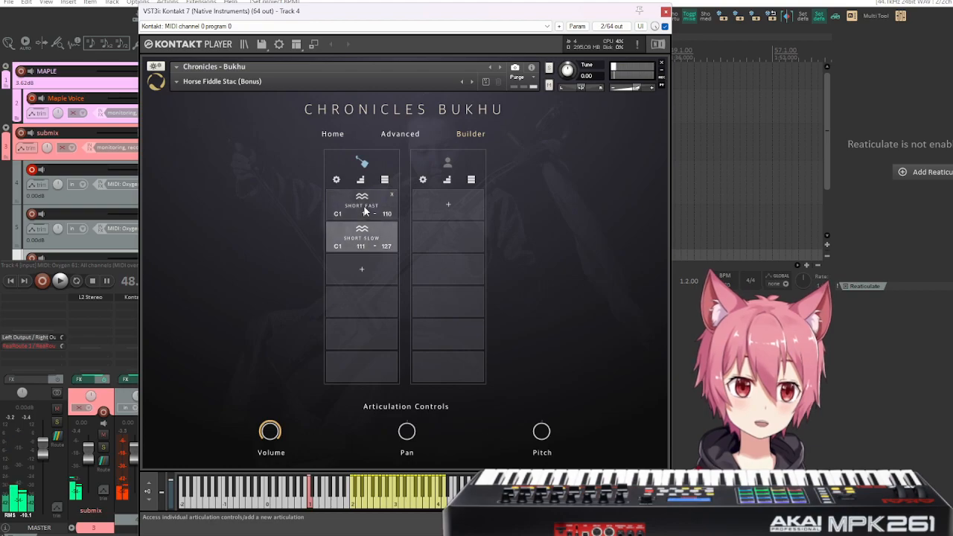
click(366, 242)
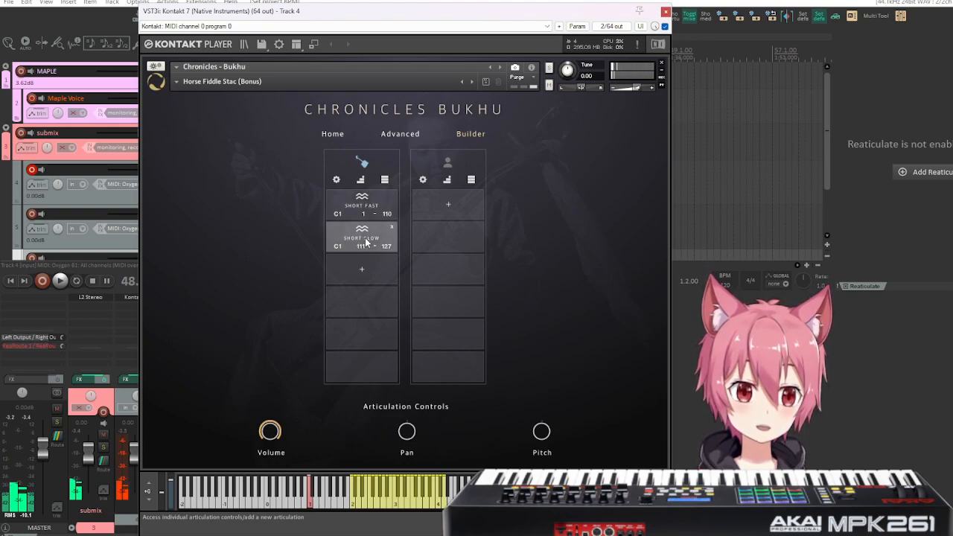
click(367, 207)
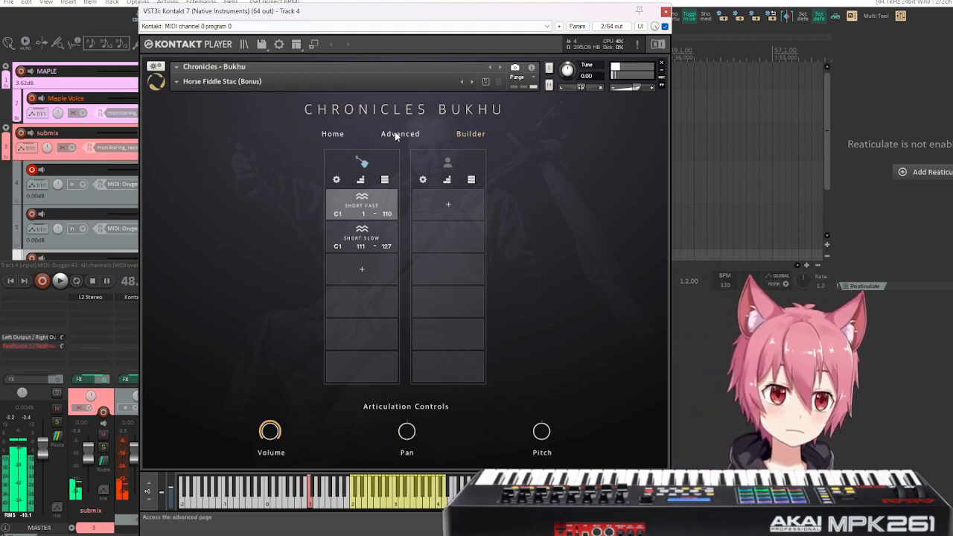
On the Home page, place the horse fiddle at the front of the stage and set the Reverb to 0%.
click(331, 135)
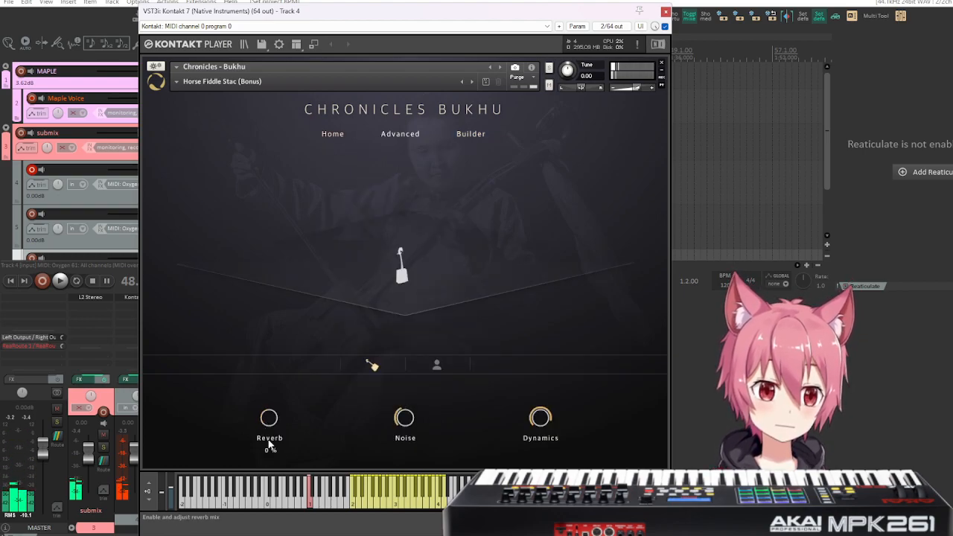
drag(406, 281, 405, 307)
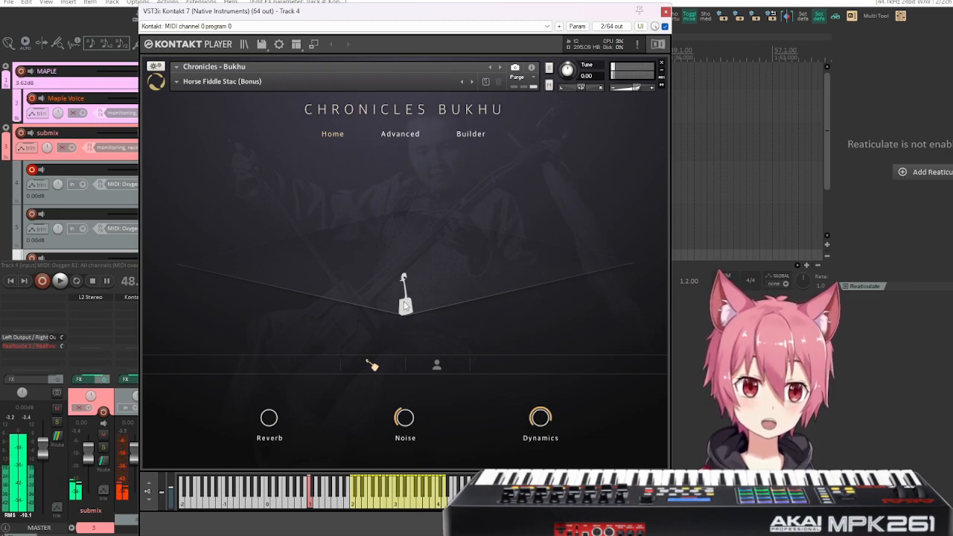
drag(361, 25, 443, 18)
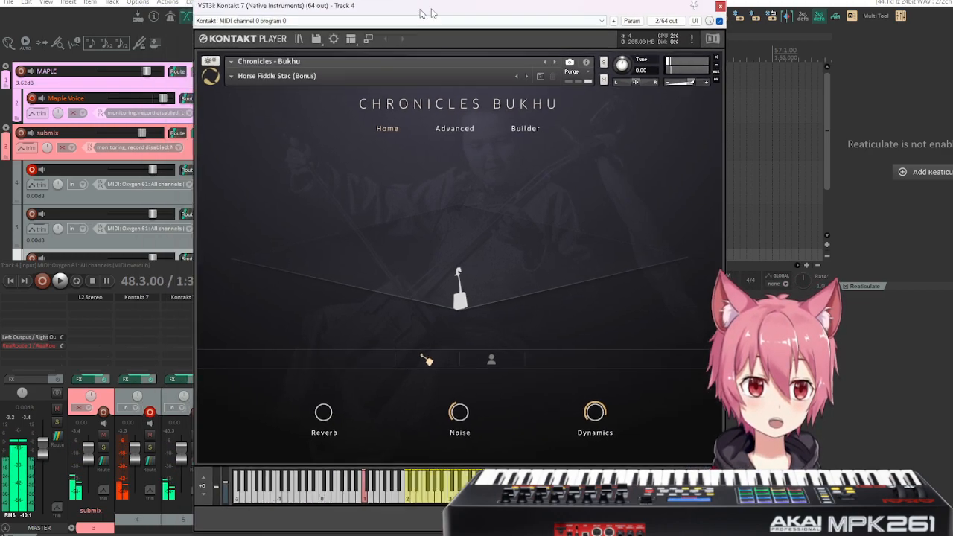
mouse_move(358, 397)
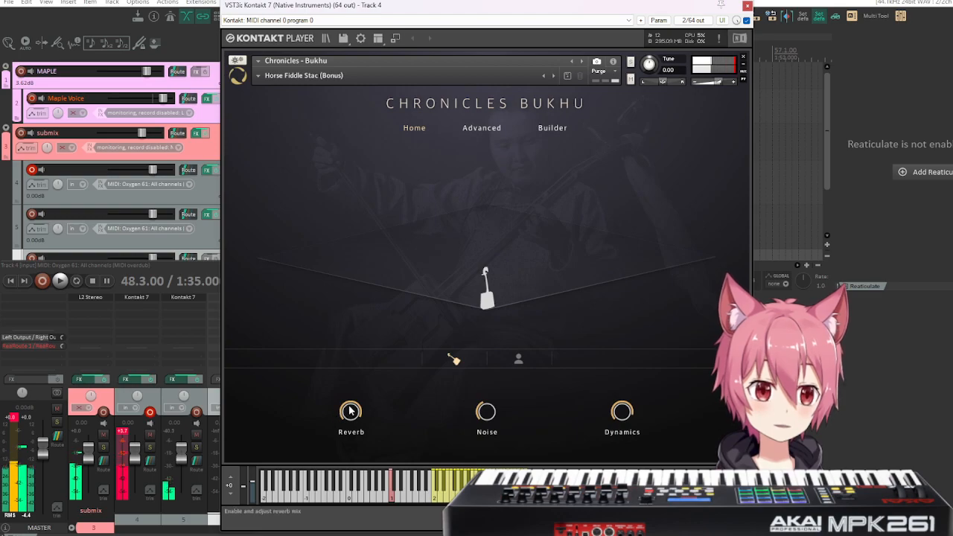
drag(350, 411, 352, 423)
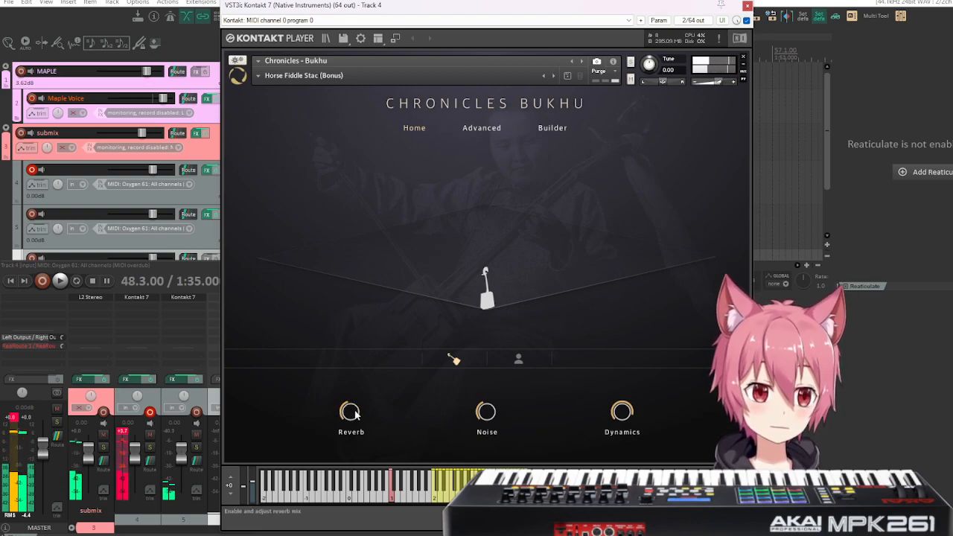
drag(355, 416, 359, 430)
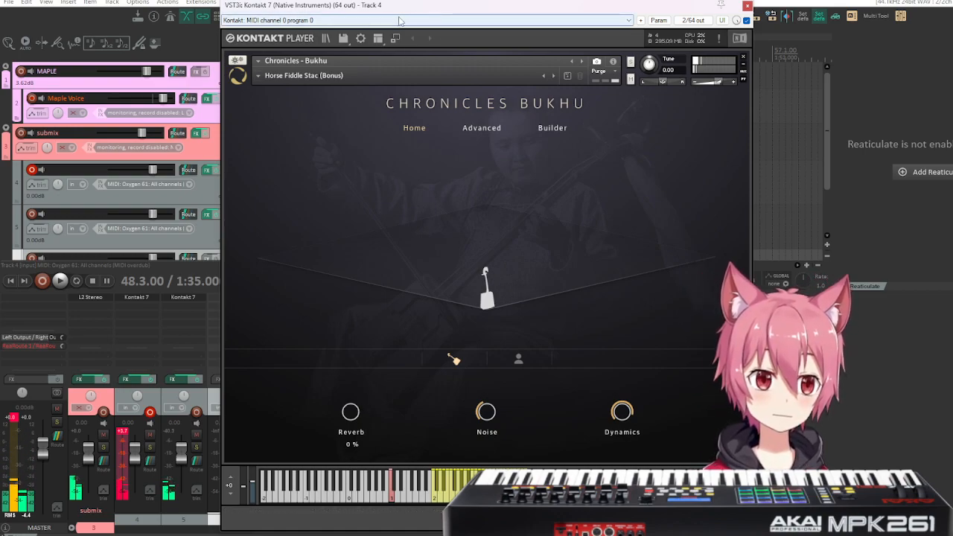
Move the Kontakt window clear of the track controls and mute track 5.
drag(410, 13, 459, 13)
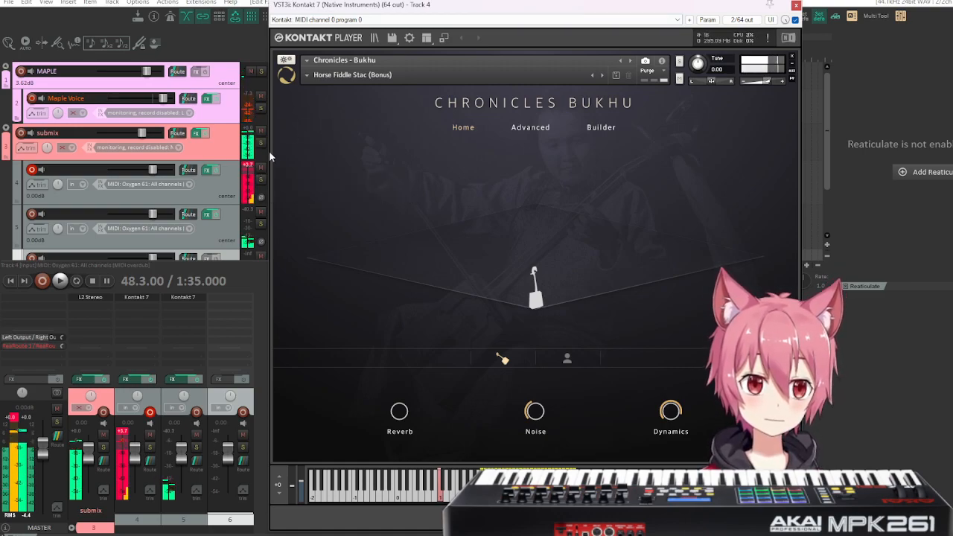
click(261, 212)
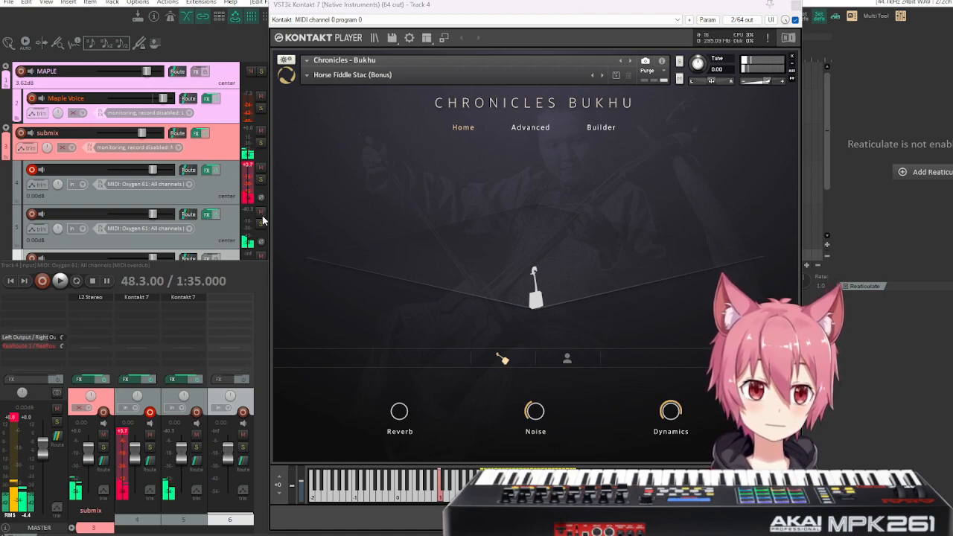
Add the Eventide SP2016 Reverb plug-in to track 4's effects chain.
click(209, 171)
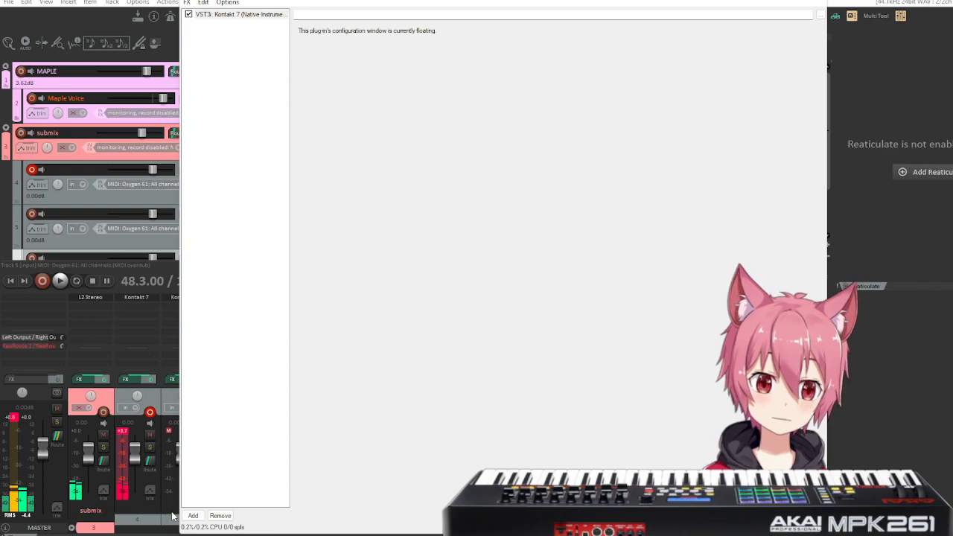
click(193, 515)
text(sventi)
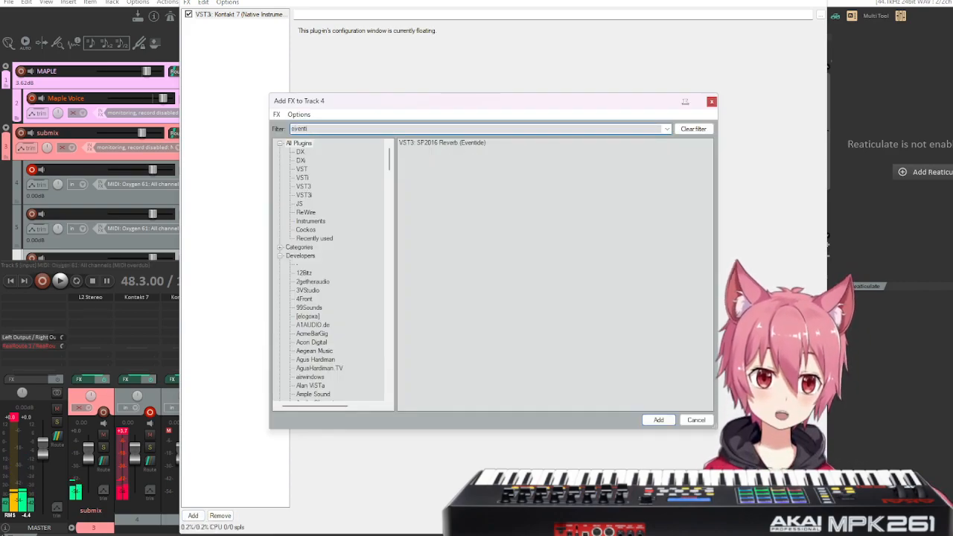
double_click(432, 143)
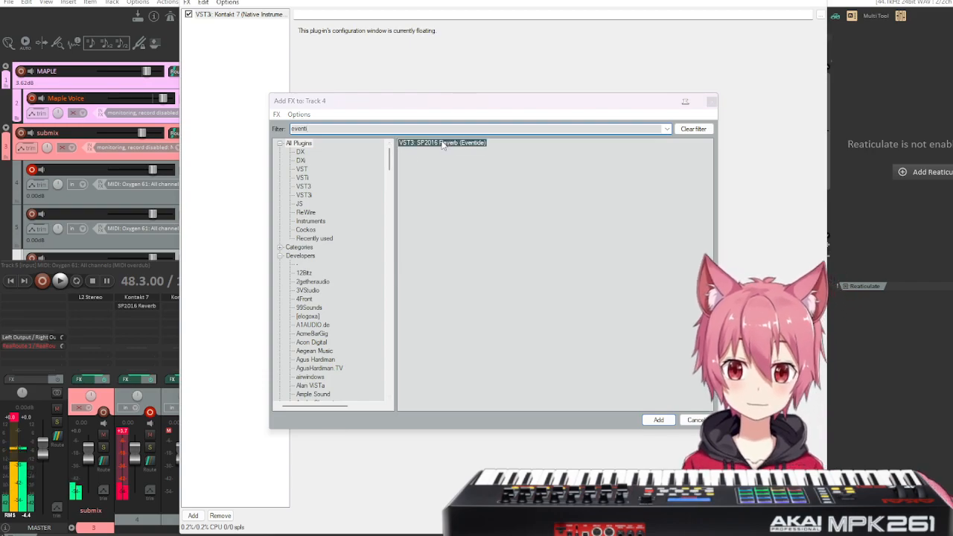
Load the Lead Vocal preset in the SP2016 Reverb, set its mix to 42%, and close the effects chain.
click(419, 48)
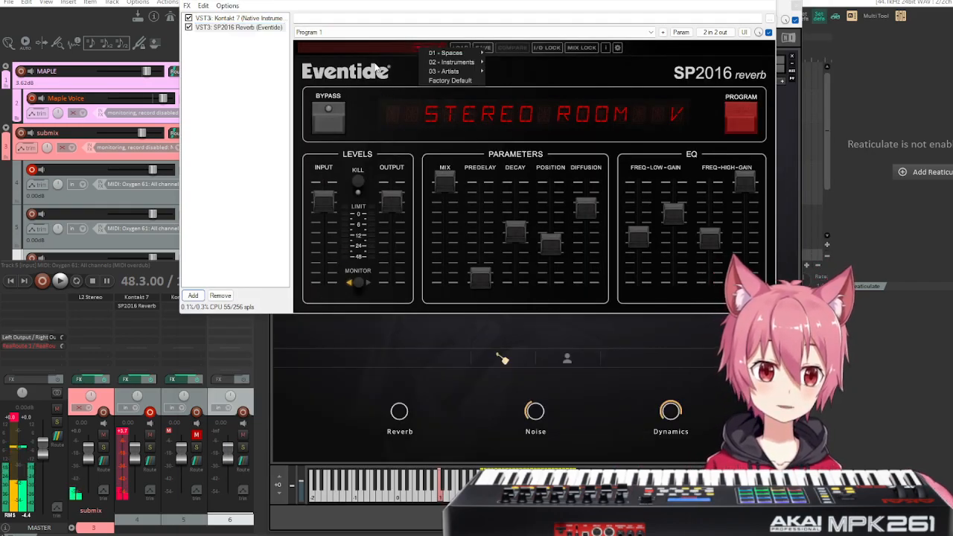
mouse_move(460, 66)
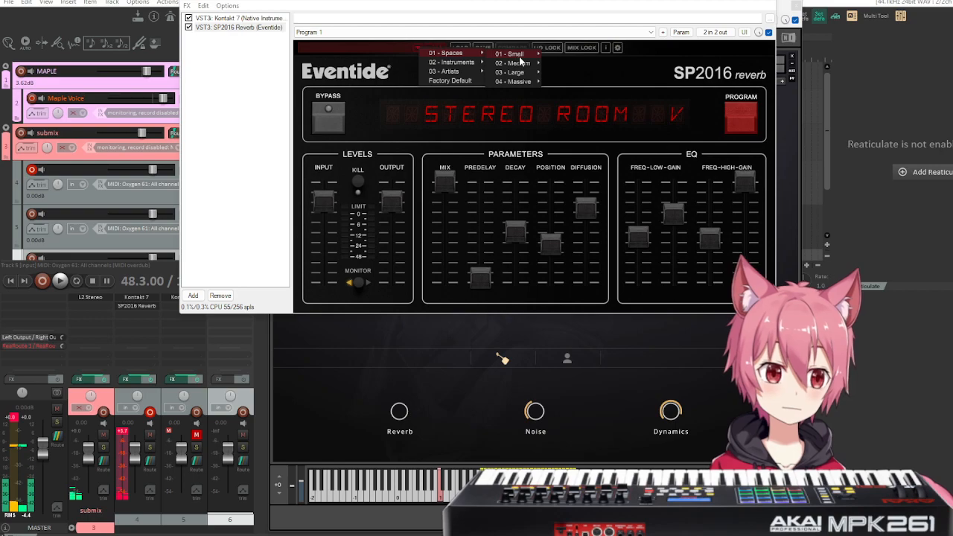
mouse_move(519, 62)
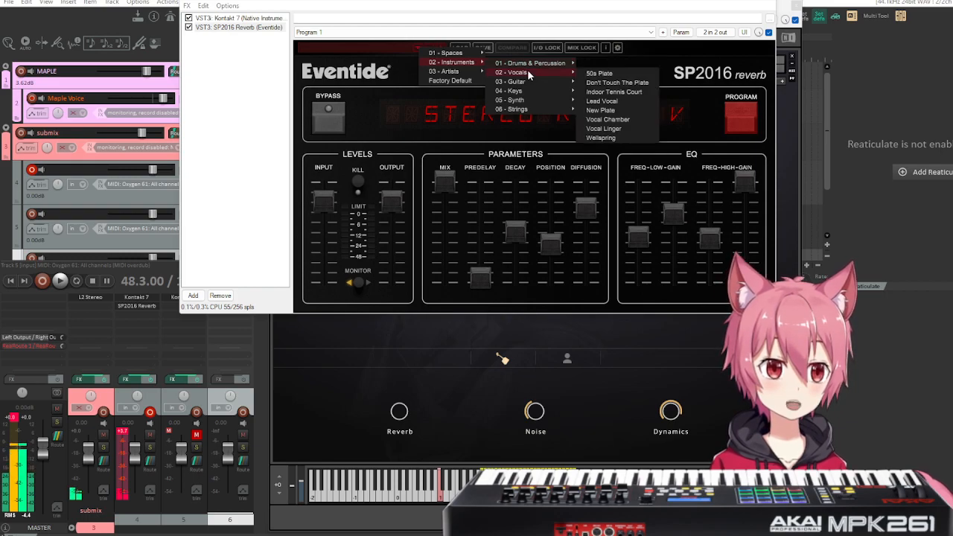
click(629, 102)
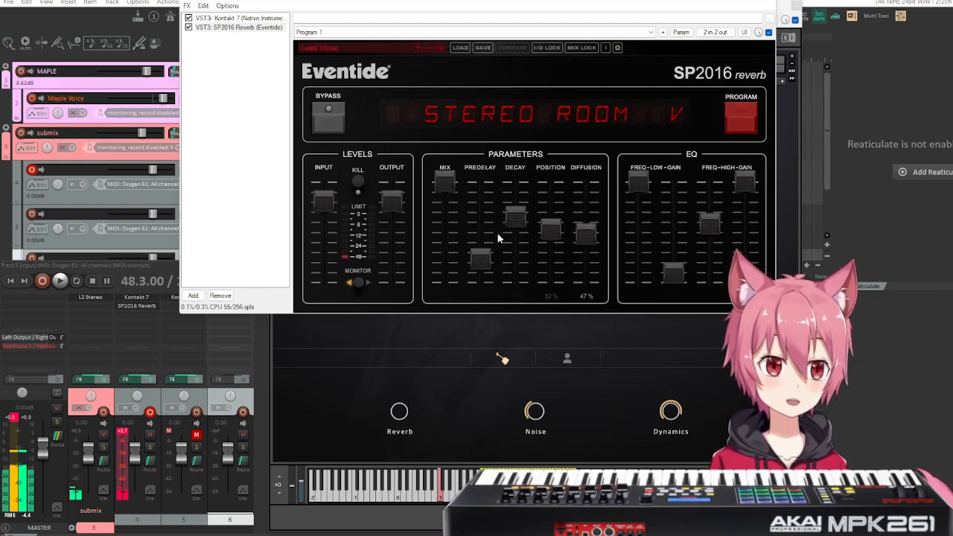
drag(445, 182, 454, 247)
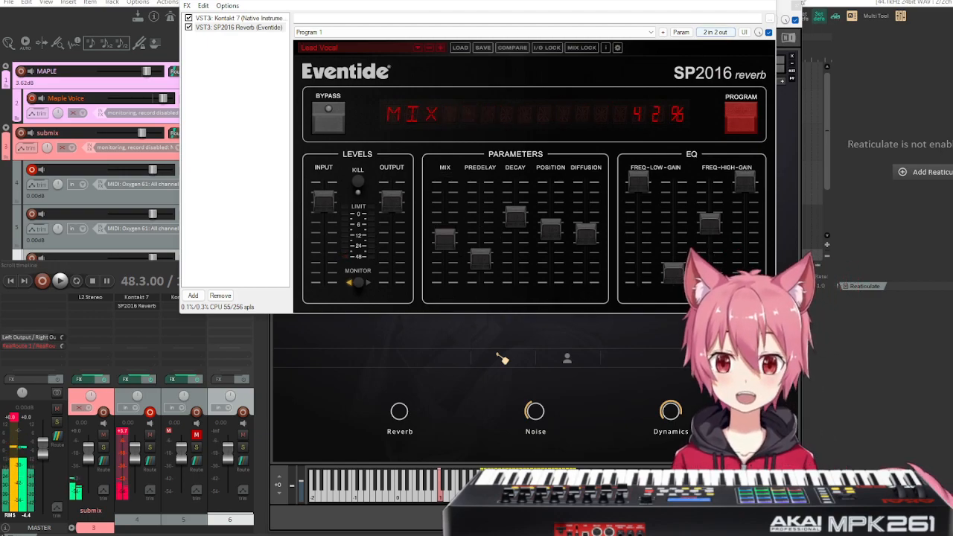
click(774, 2)
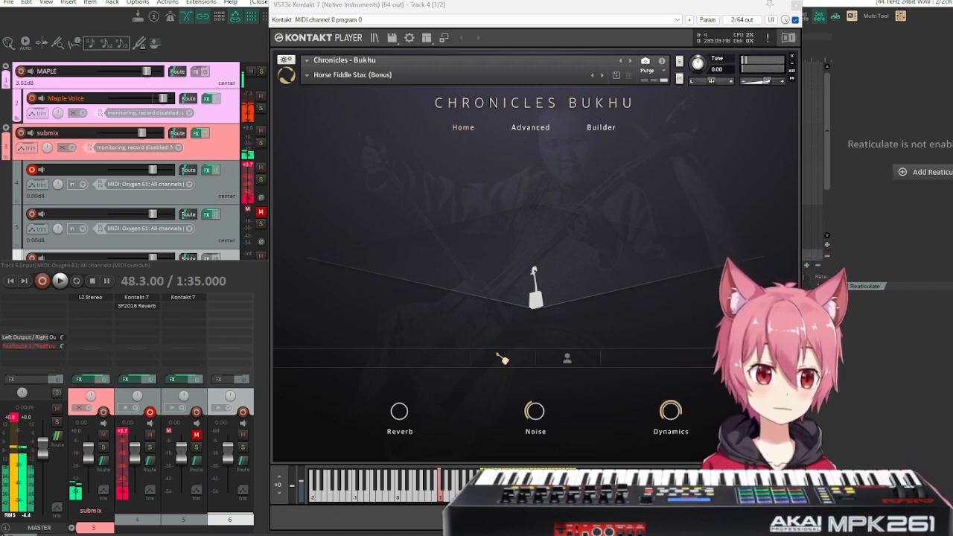
Reopen track 4's SP2016 Reverb and shorten its decay time.
click(202, 171)
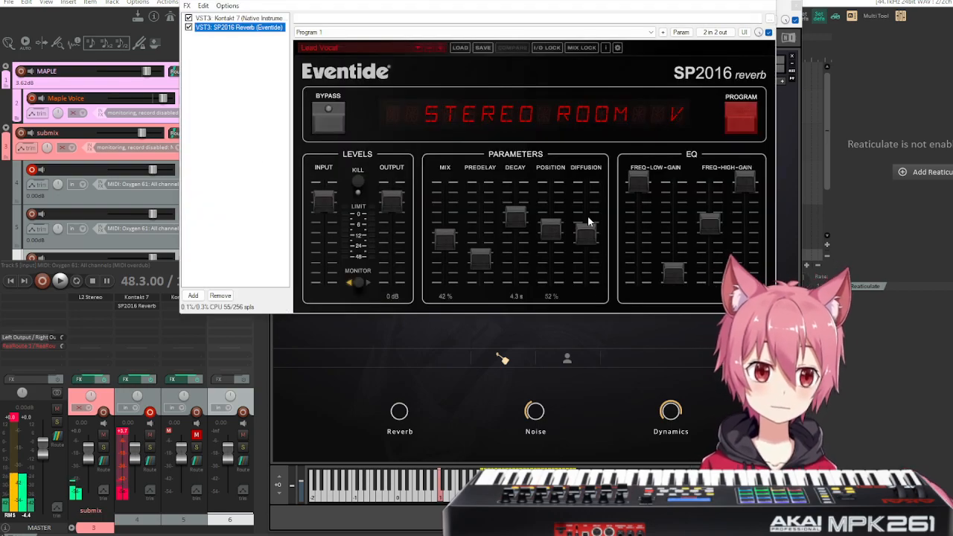
drag(513, 213, 518, 238)
click(449, 237)
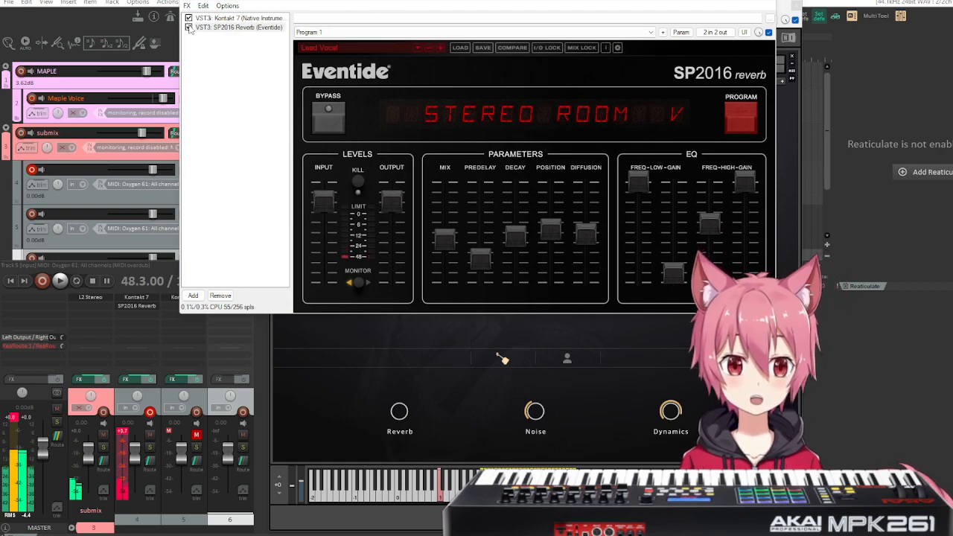
Disable the SP2016 Reverb on track 4 and raise the Bukhu instrument's own Reverb to about 60%.
click(188, 27)
click(409, 421)
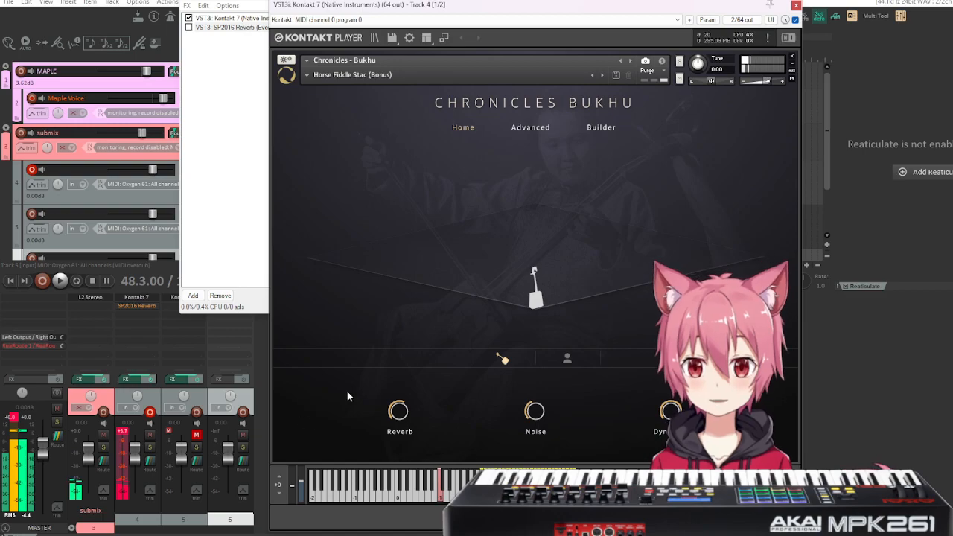
drag(402, 411, 401, 414)
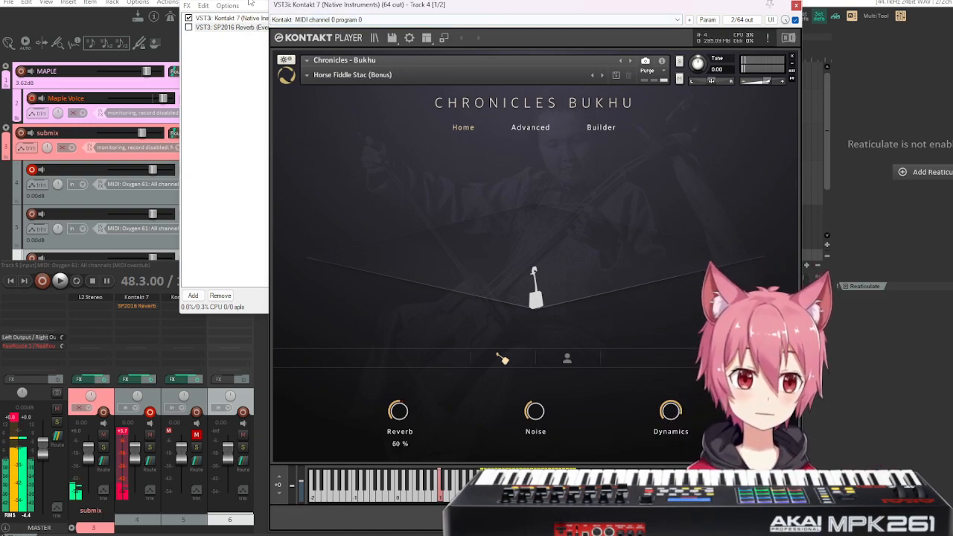
Remove the SP2016 Reverb from track 4's effects chain and close the chain window.
click(238, 27)
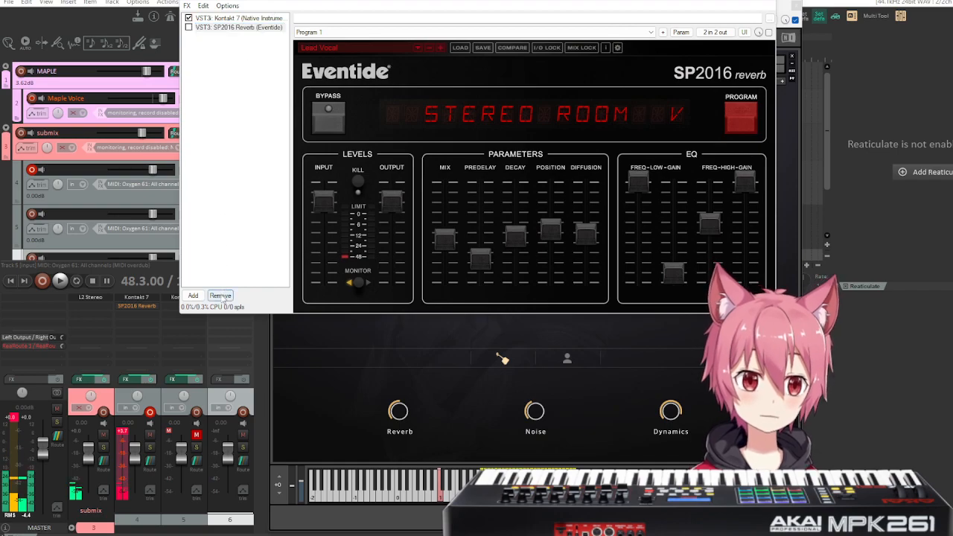
click(220, 296)
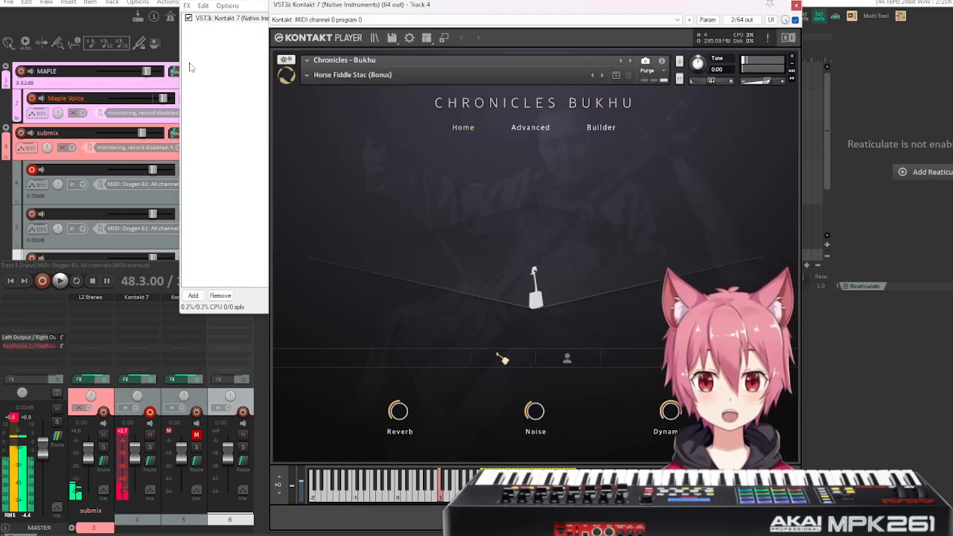
click(212, 1)
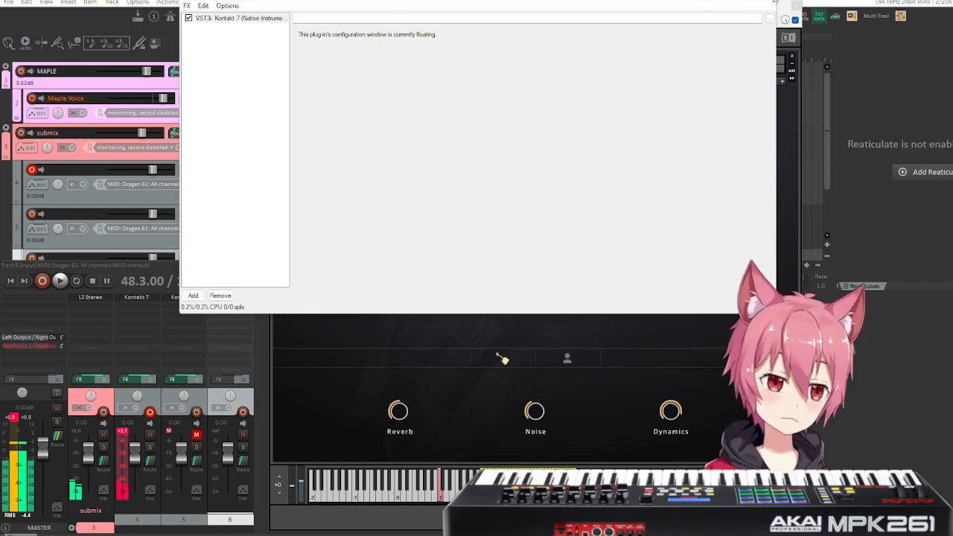
click(772, 1)
Move the horse fiddle back from the front edge of the stage.
drag(536, 299, 534, 267)
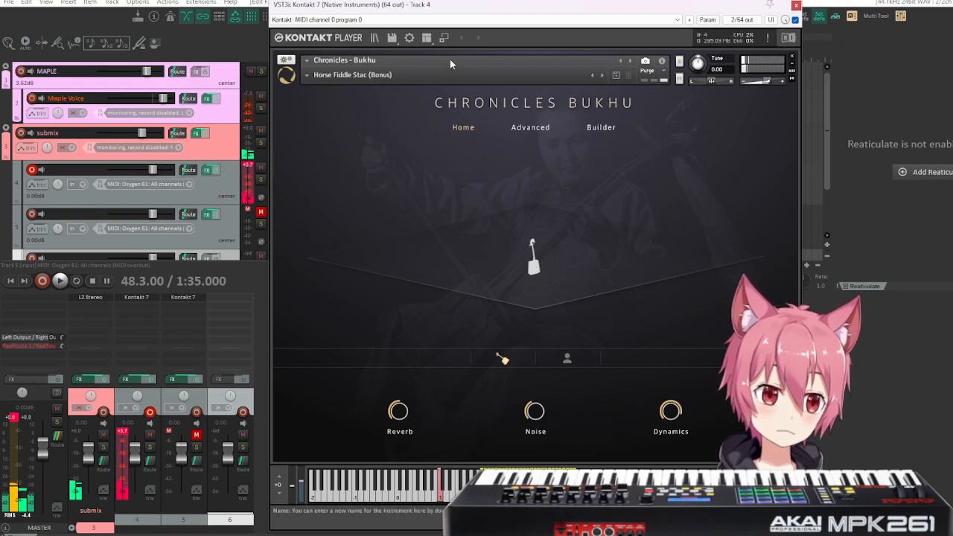
Check the current snapshot's articulation slots, load Horse Fiddle Stac Motion All (KS) 80bpm, and show its slots in the Builder.
click(602, 127)
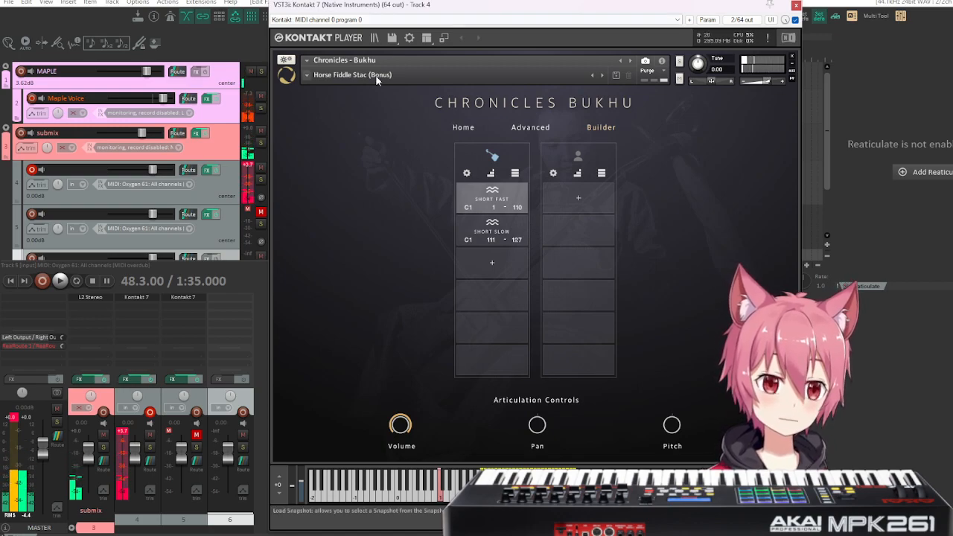
click(307, 77)
mouse_move(334, 100)
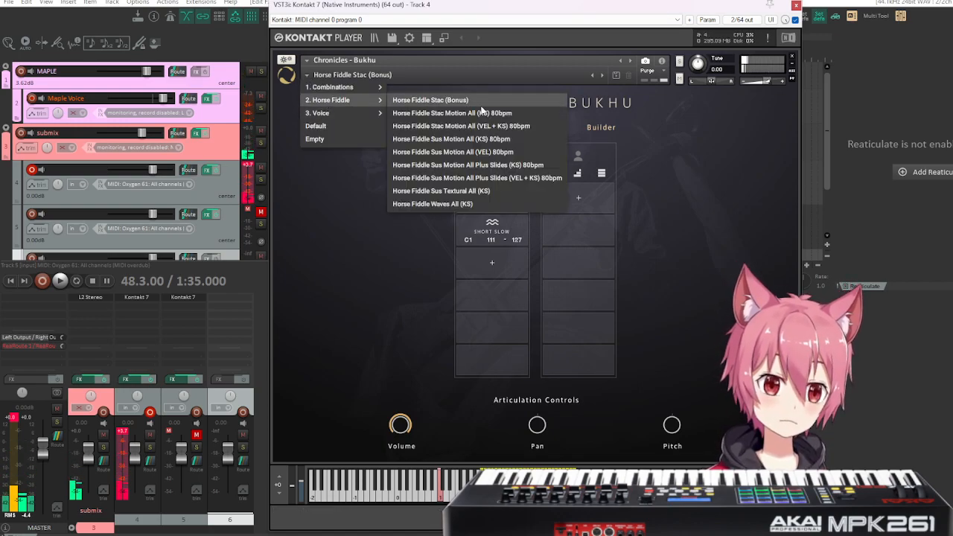
click(509, 113)
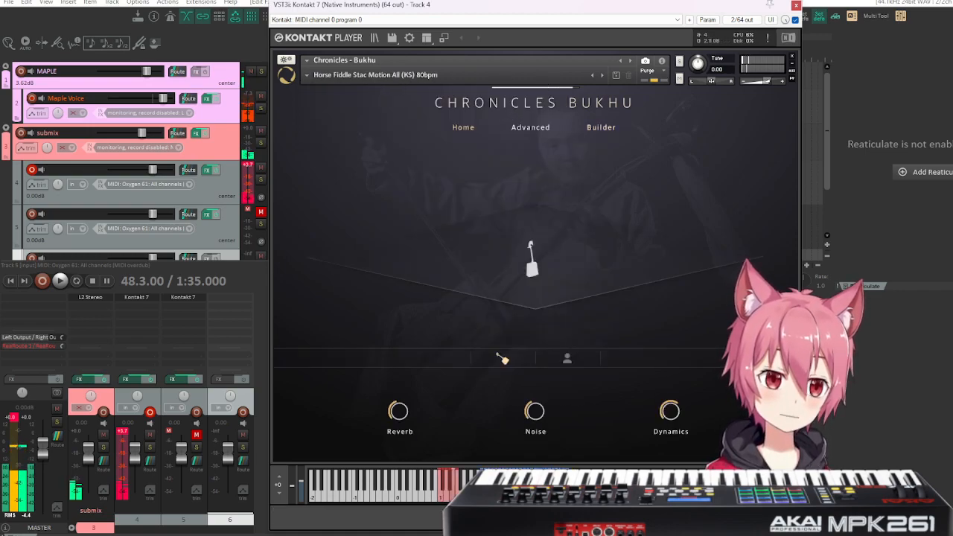
click(597, 127)
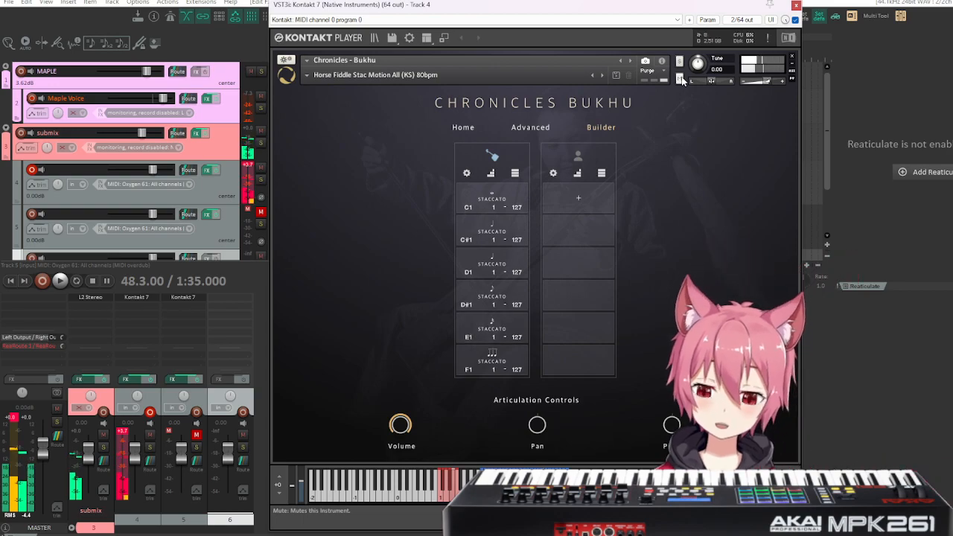
Load the Horse Fiddle Stac Motion All (VEL + KS) 80bpm snapshot and open its C1 81-110 staccato slot in the Builder.
click(306, 74)
mouse_move(332, 100)
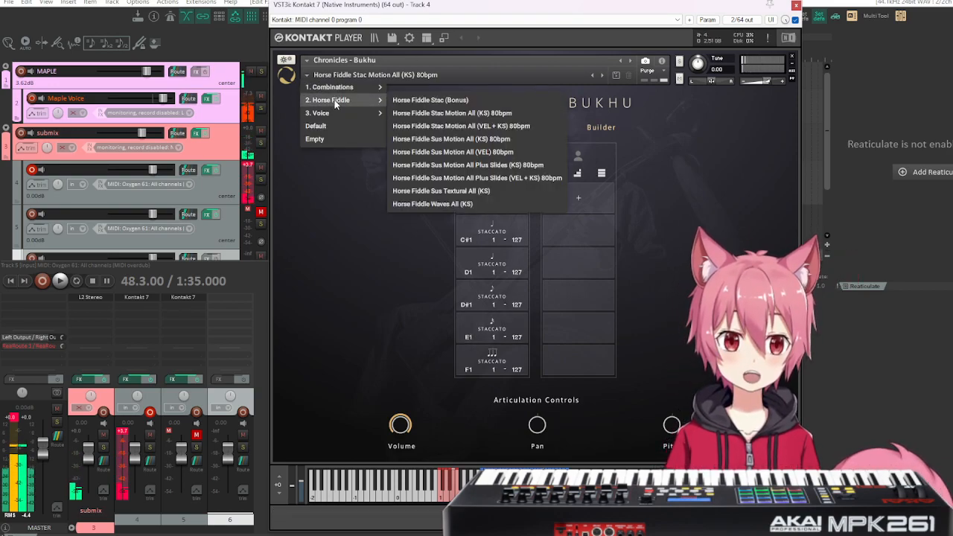
click(494, 126)
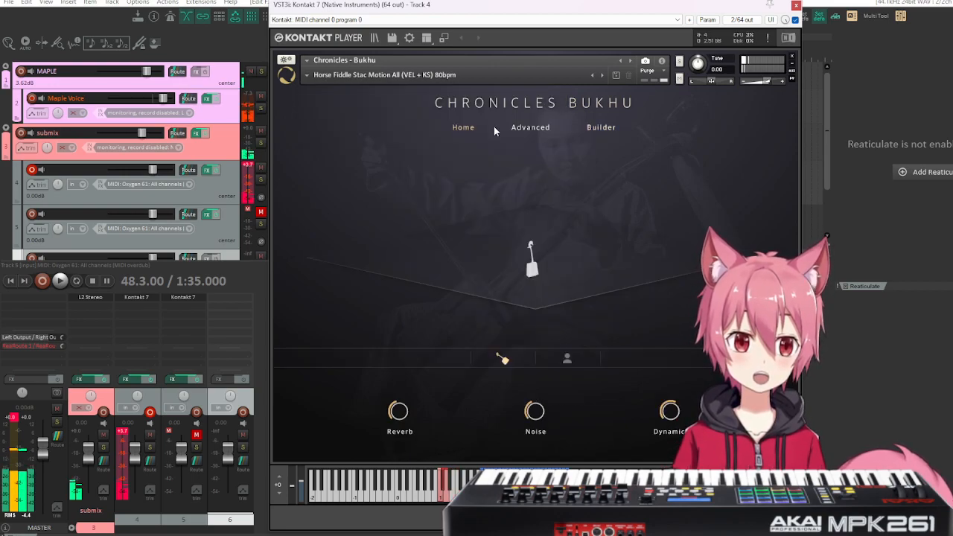
click(601, 128)
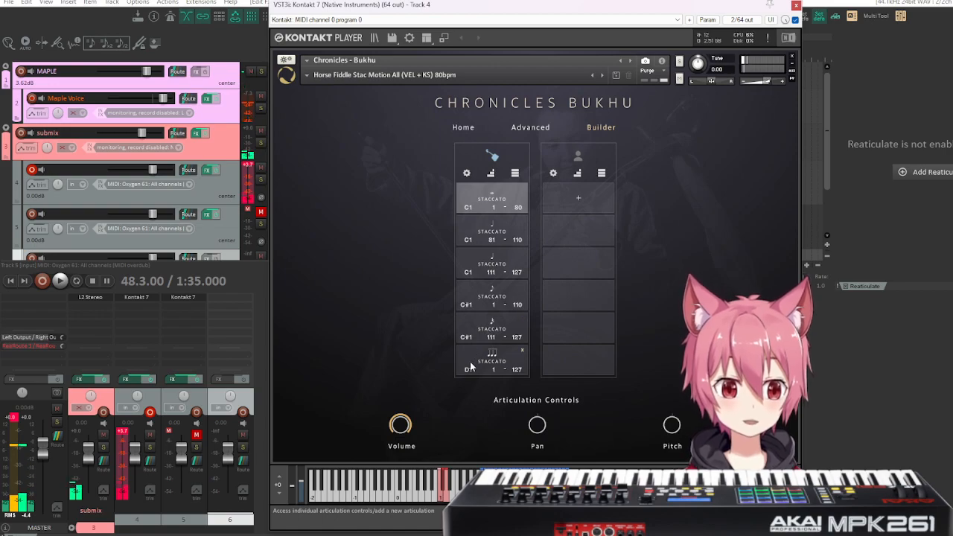
click(509, 237)
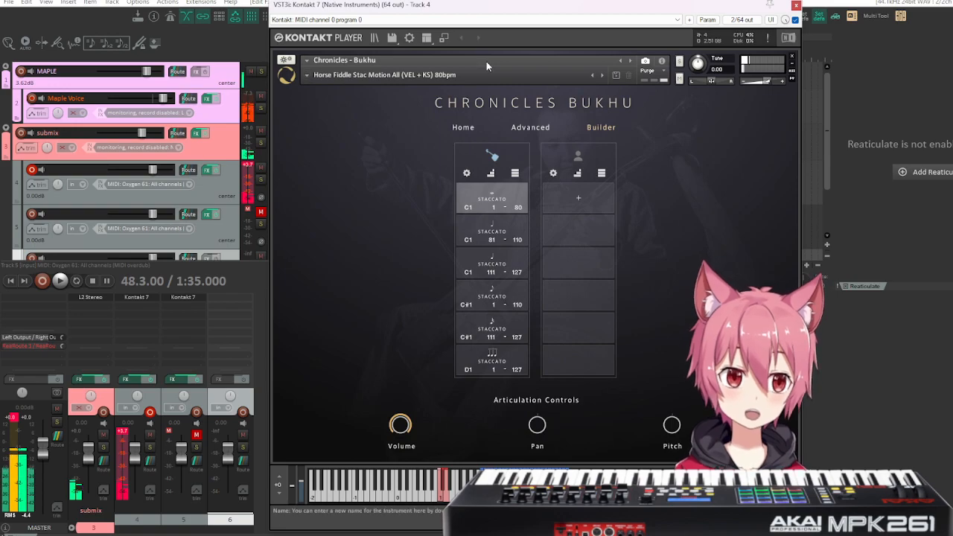
Go back to the Horse Fiddle Stac Motion All (KS) 80bpm snapshot and show its Builder page.
click(595, 72)
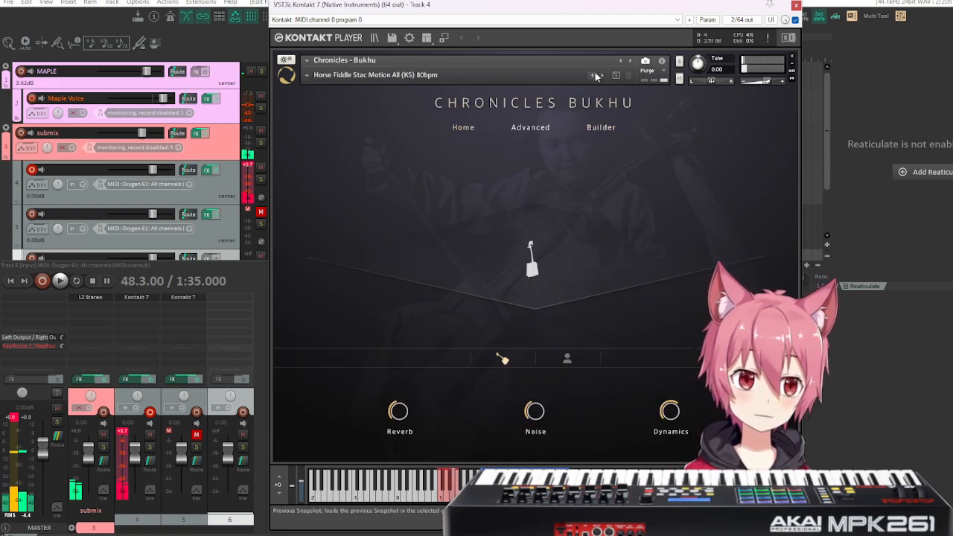
click(599, 128)
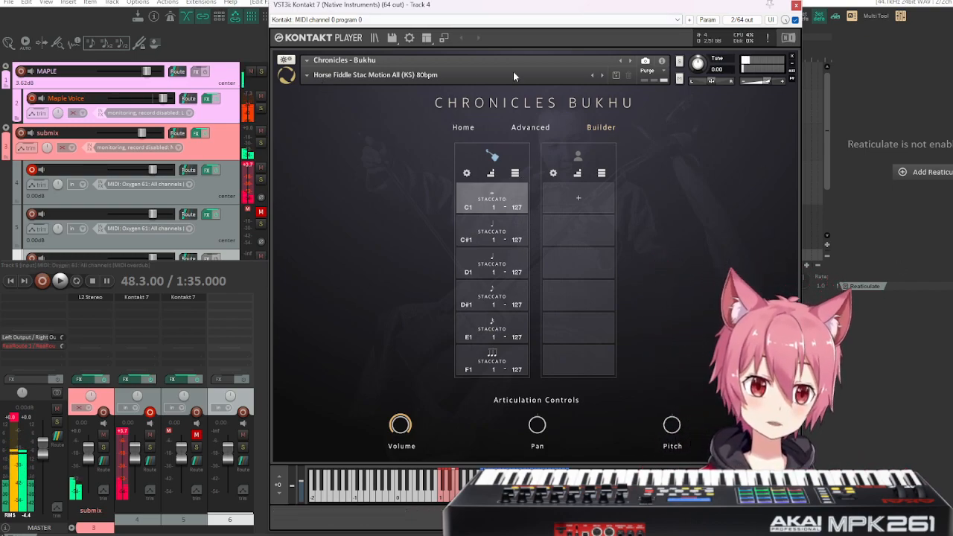
Load the Horse Fiddle Sus Motion All (KS) 80bpm snapshot and show its sustain articulations in the Builder.
click(306, 75)
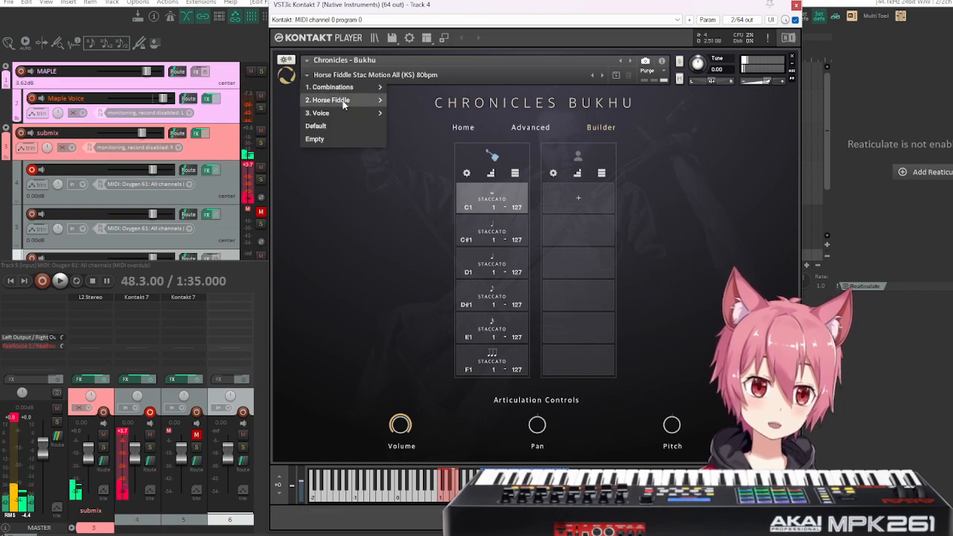
mouse_move(342, 102)
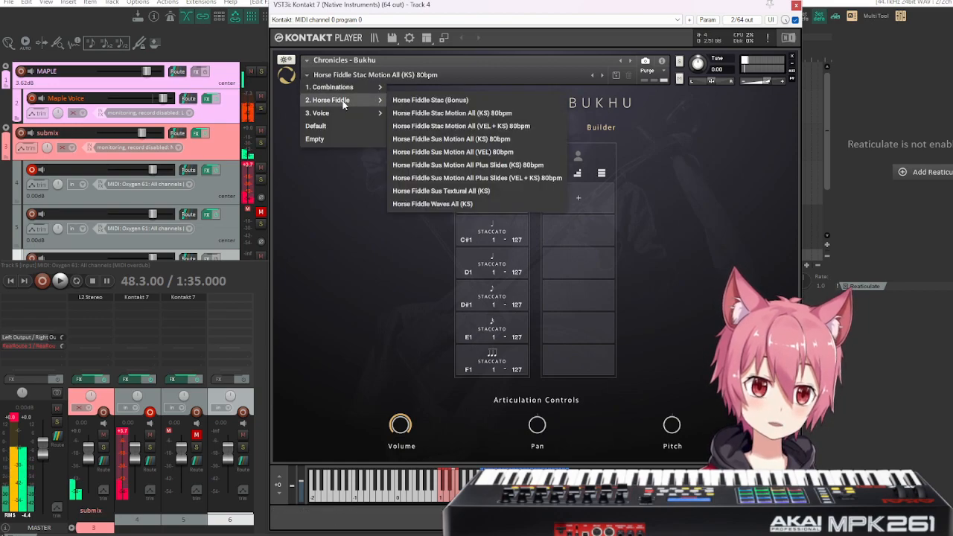
click(486, 139)
click(597, 130)
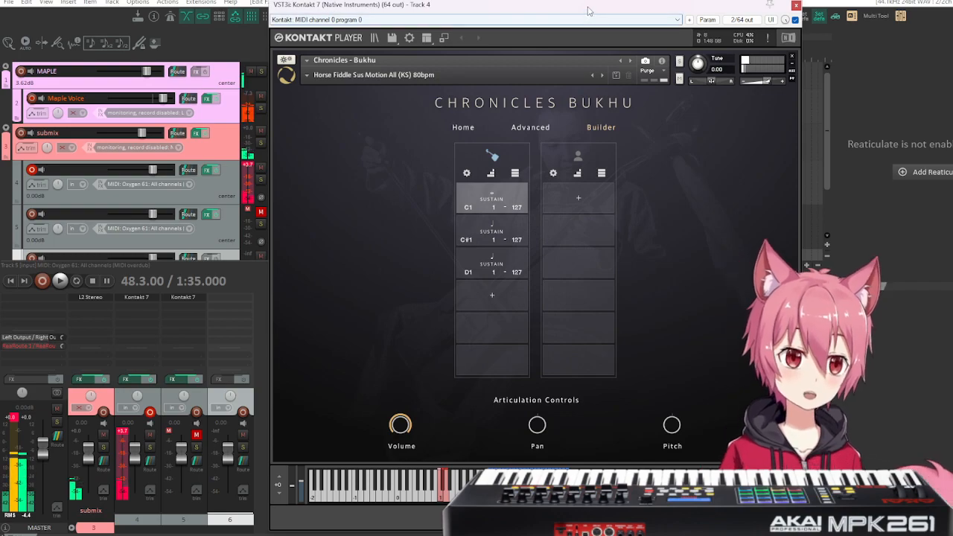
Move the Kontakt window off the transport controls and set the project tempo to 80 BPM.
drag(588, 10, 446, 0)
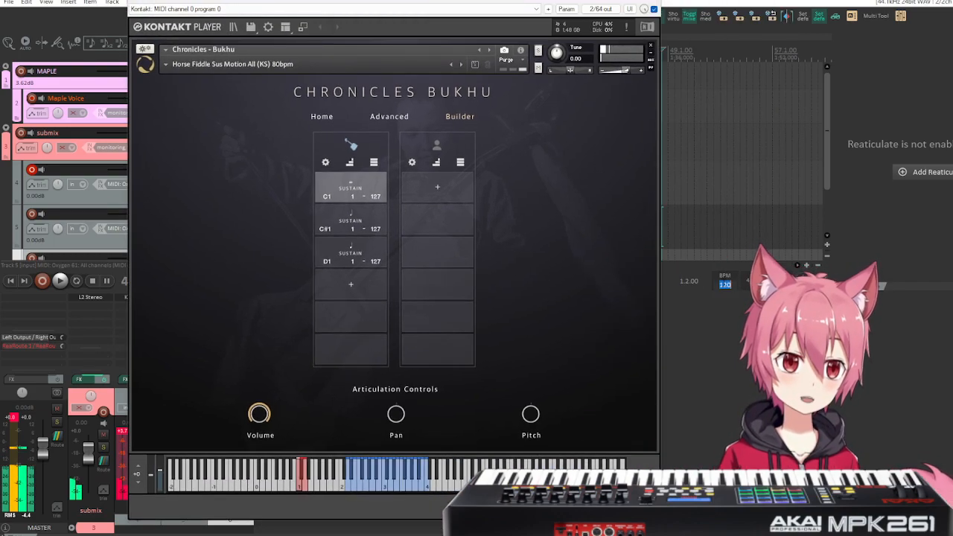
text(80)
key(Return)
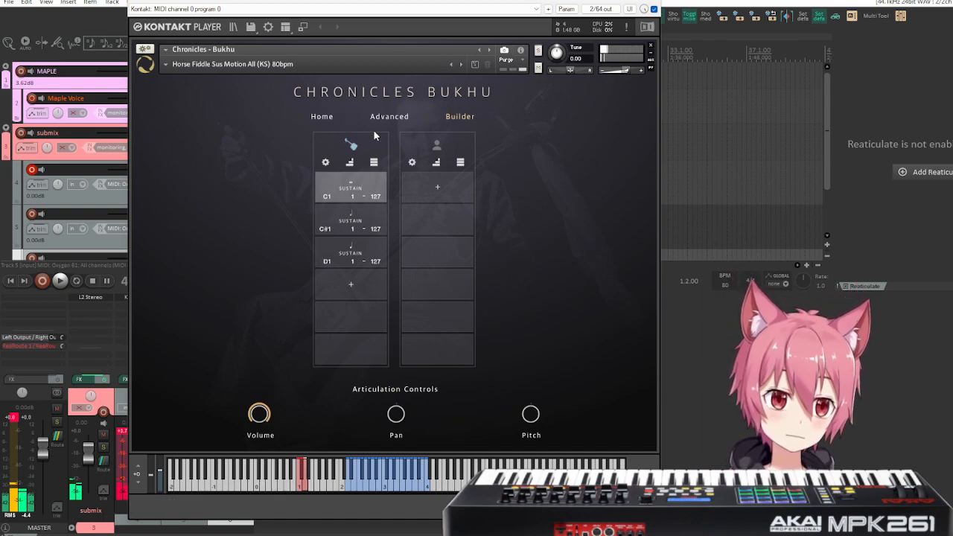
Load the Horse Fiddle Sus Motion All (VEL) 80bpm snapshot.
click(167, 64)
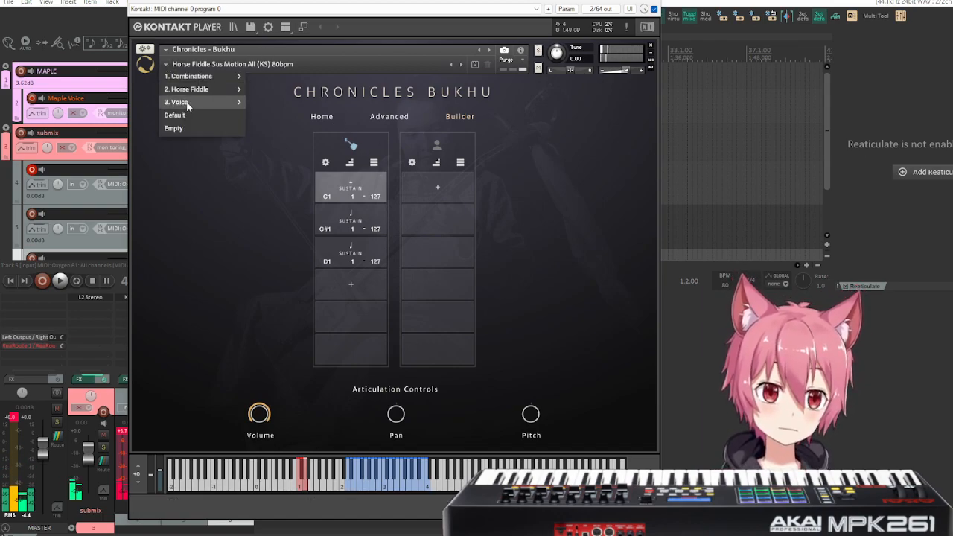
mouse_move(193, 90)
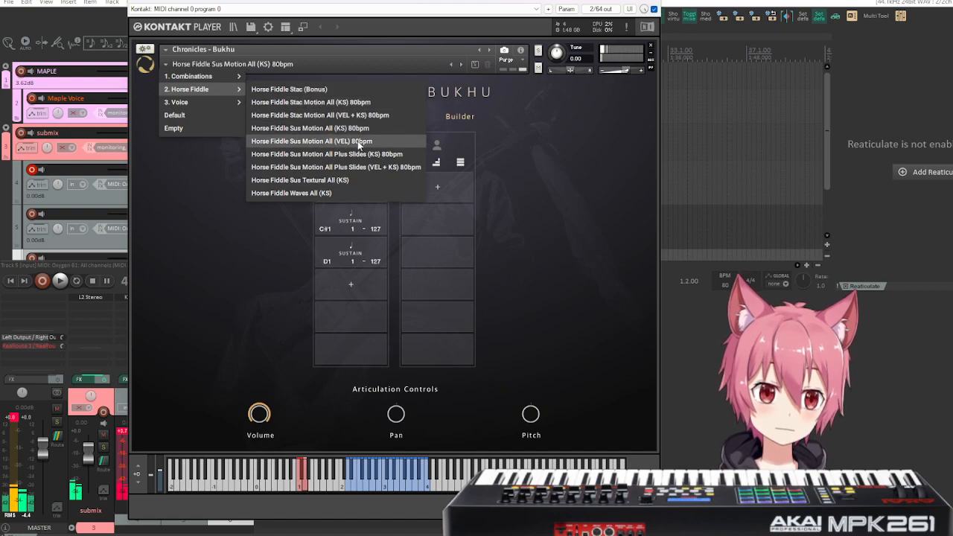
click(388, 141)
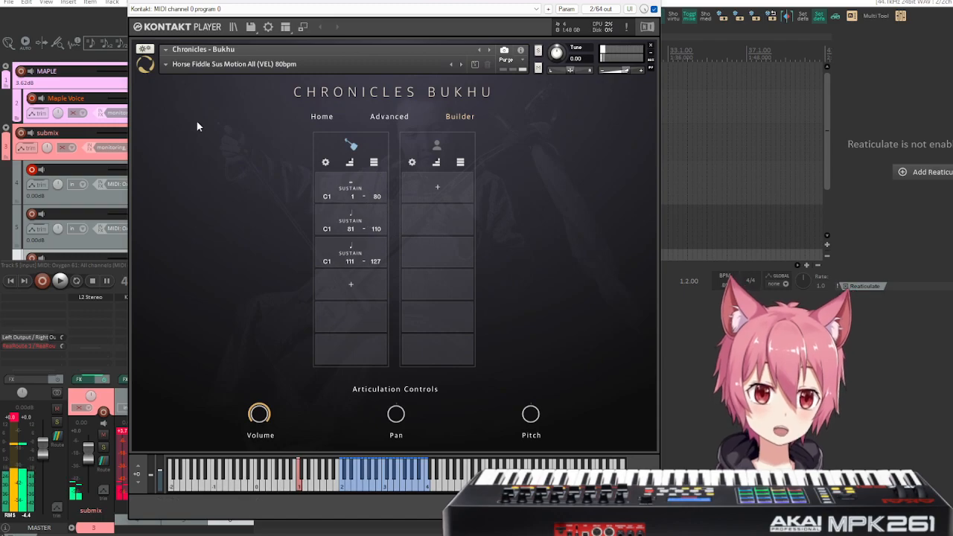
Load the Horse Fiddle Sus Motion All Plus Slides (KS) 80bpm snapshot and show its articulations in the Builder.
click(168, 64)
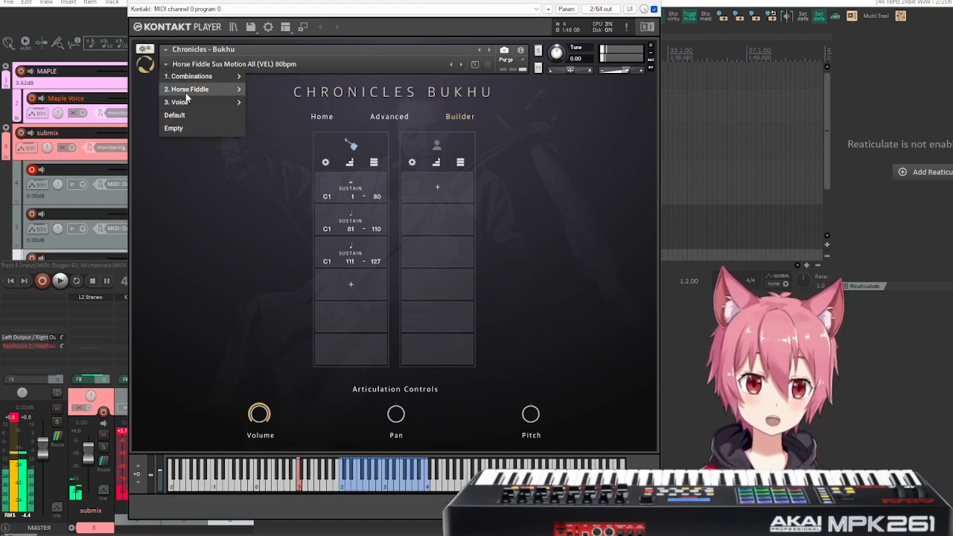
mouse_move(186, 91)
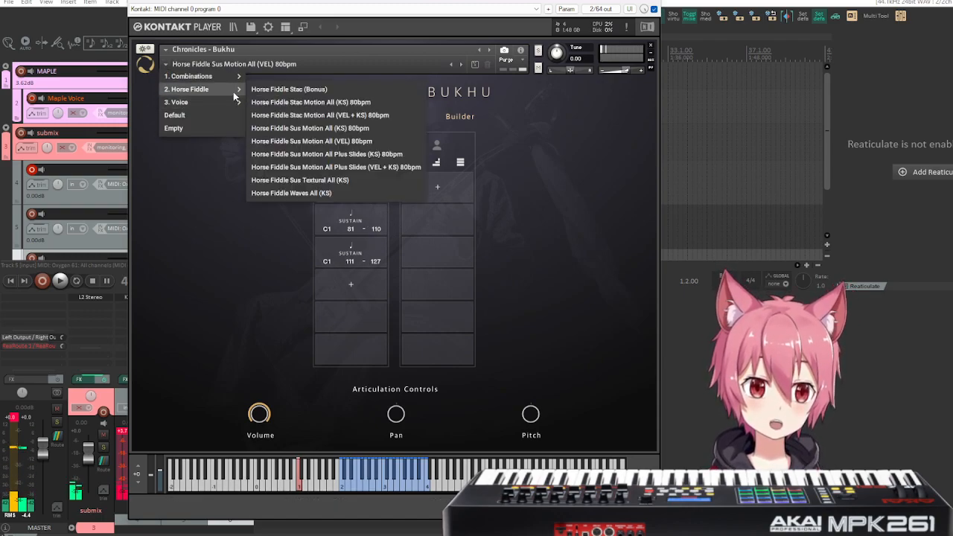
click(389, 155)
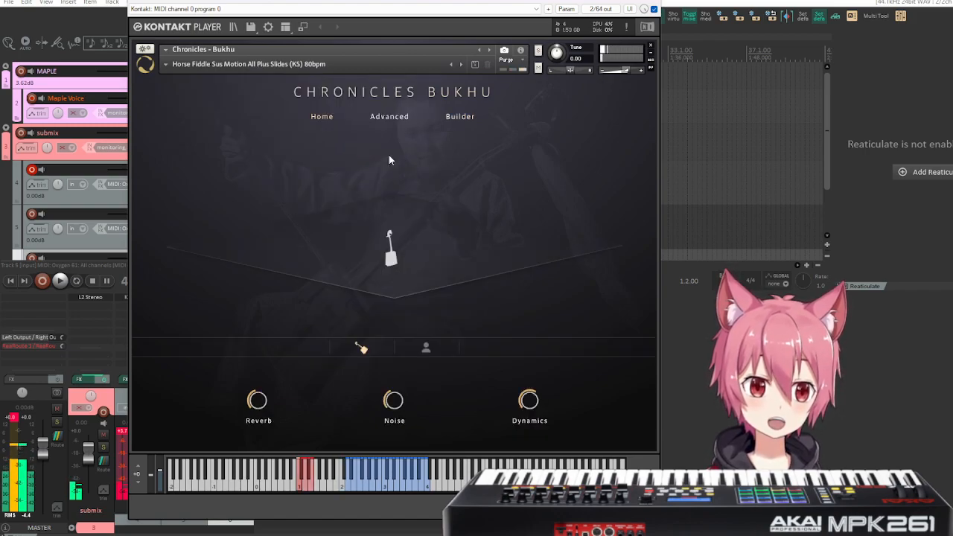
click(459, 118)
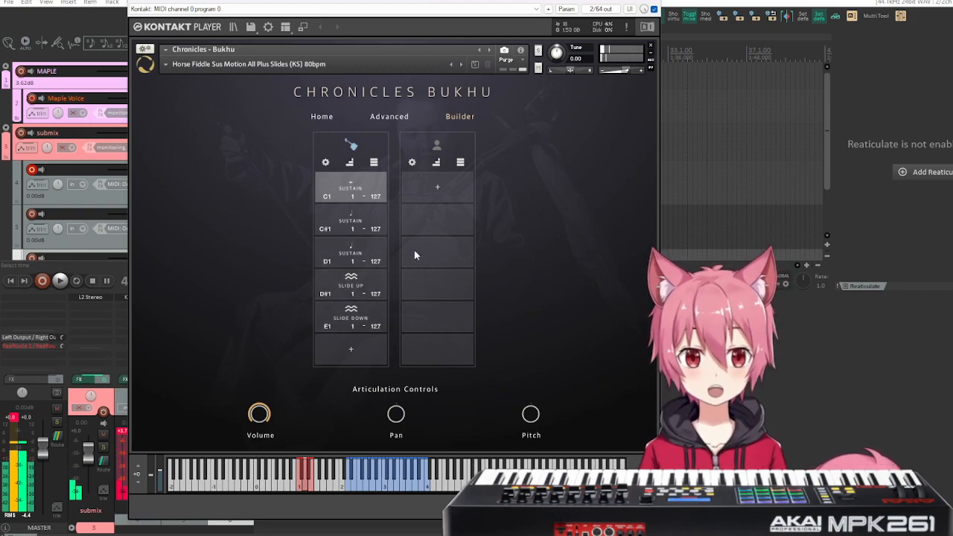
Go through the horse fiddle's sustain, Slide Up and Slide Down slots one by one to examine their individual articulation controls.
click(338, 216)
click(363, 258)
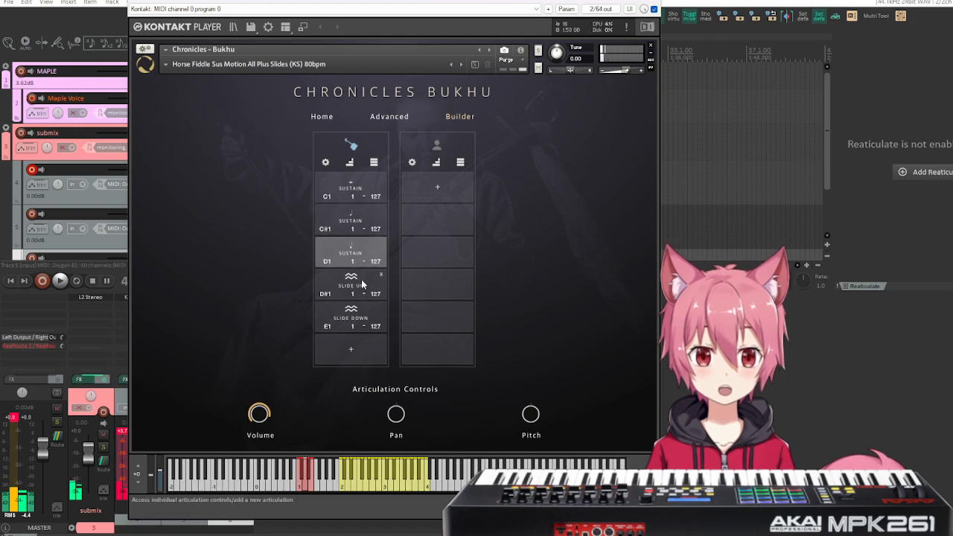
click(357, 298)
scroll(355, 325, up, 1)
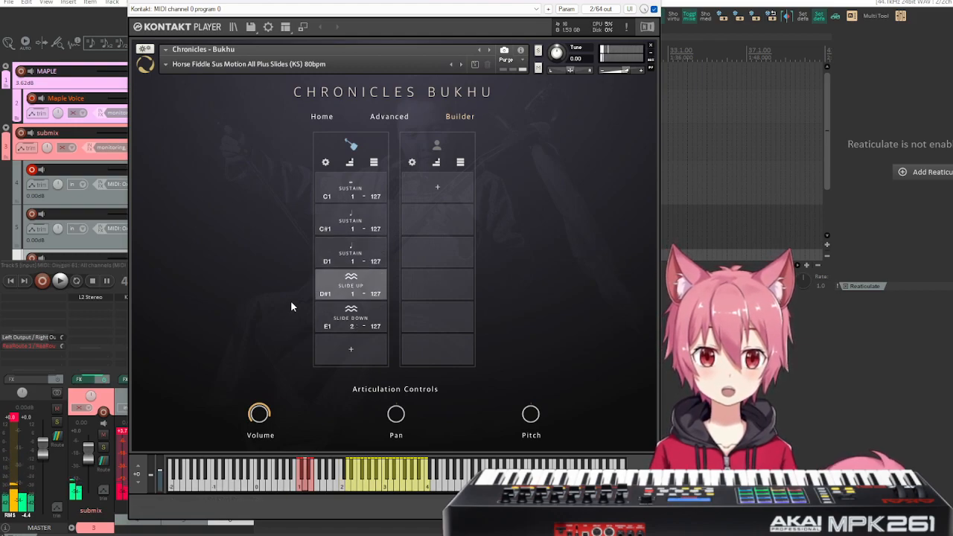
click(357, 327)
click(351, 310)
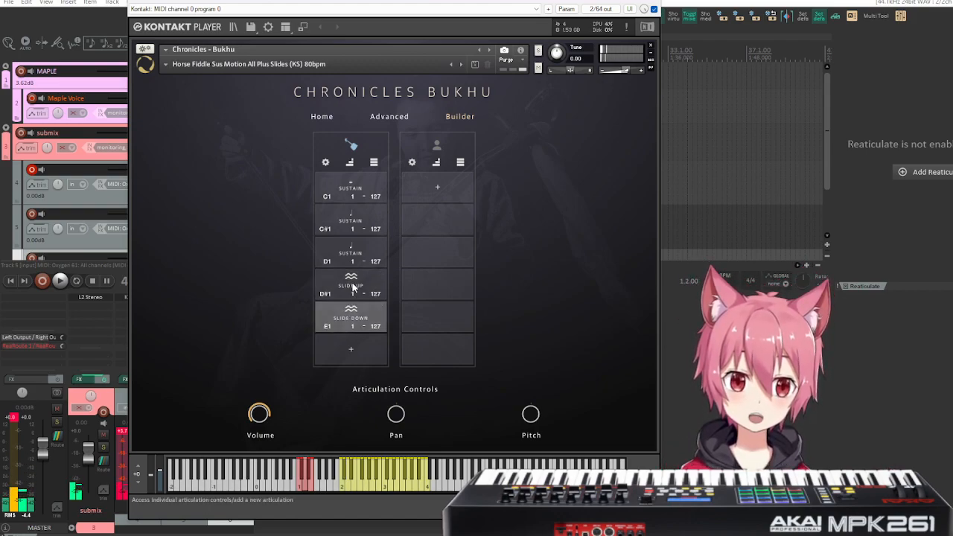
click(353, 288)
click(352, 252)
click(353, 222)
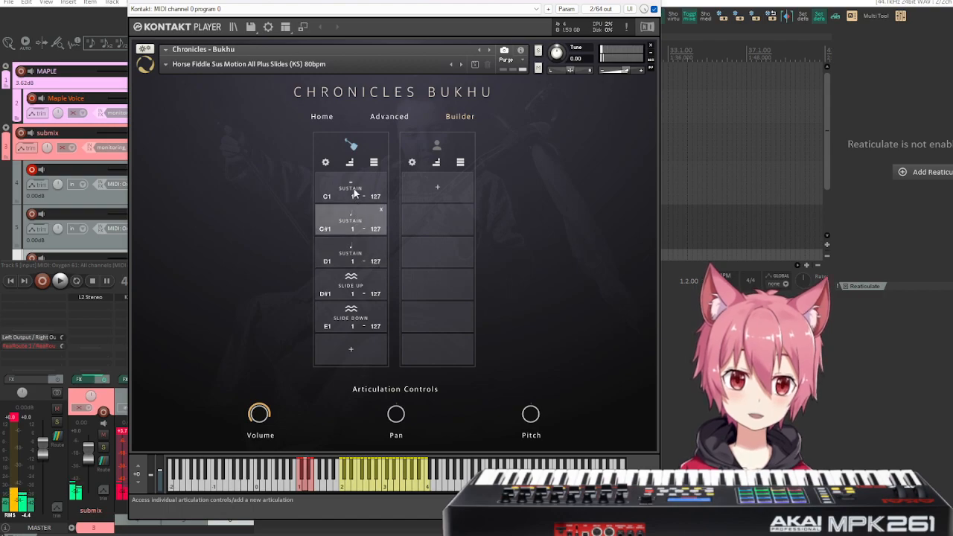
click(355, 196)
click(357, 281)
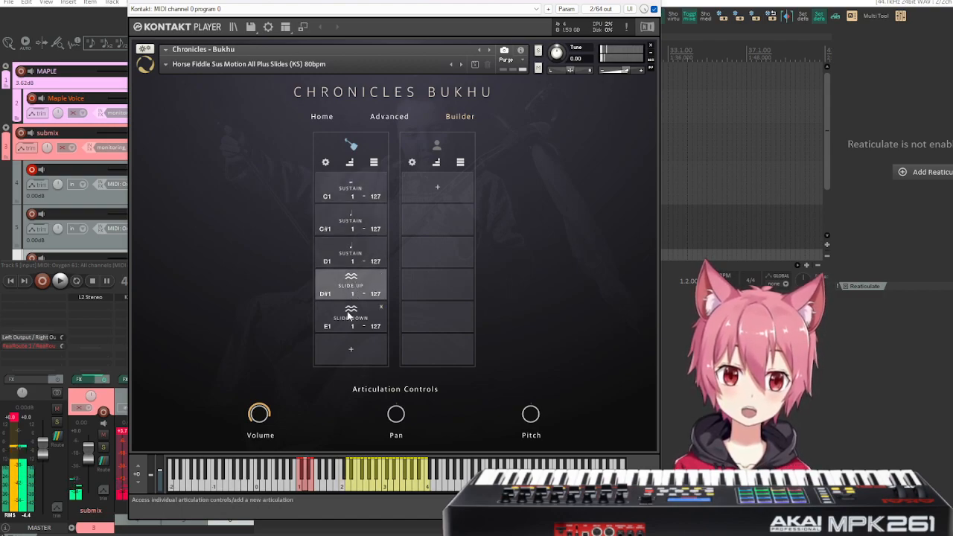
click(351, 317)
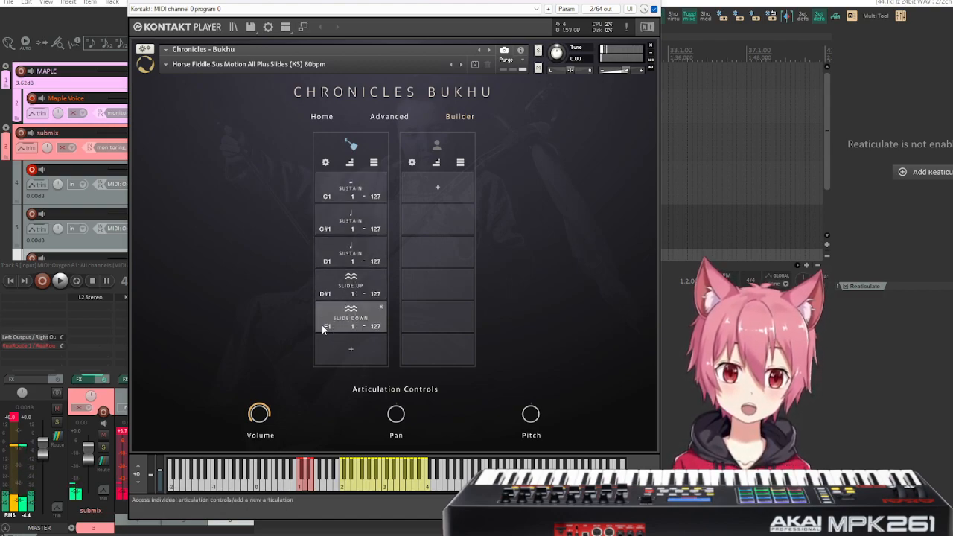
Raise the volume of the slide articulations and compare the setting with the C1 sustain slot.
drag(270, 417, 257, 400)
click(349, 284)
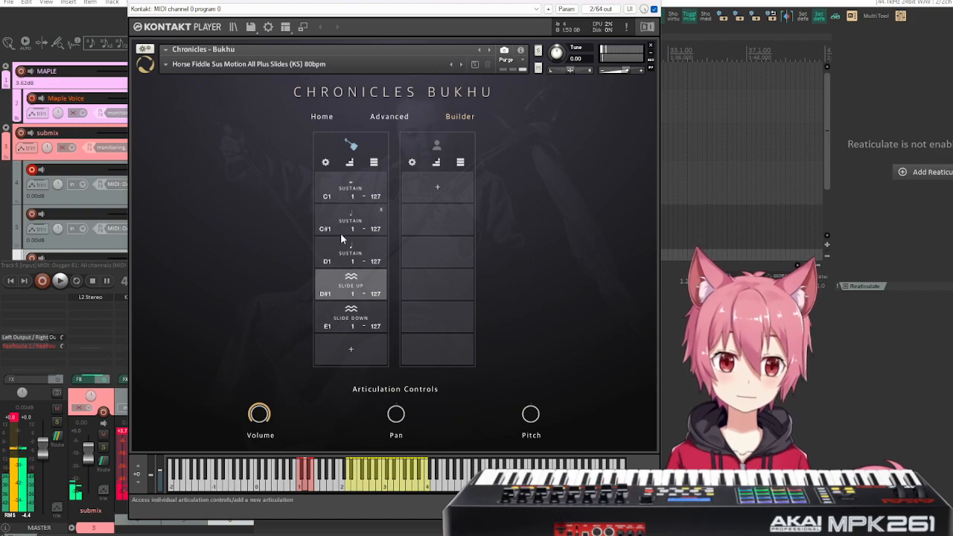
click(356, 286)
click(343, 198)
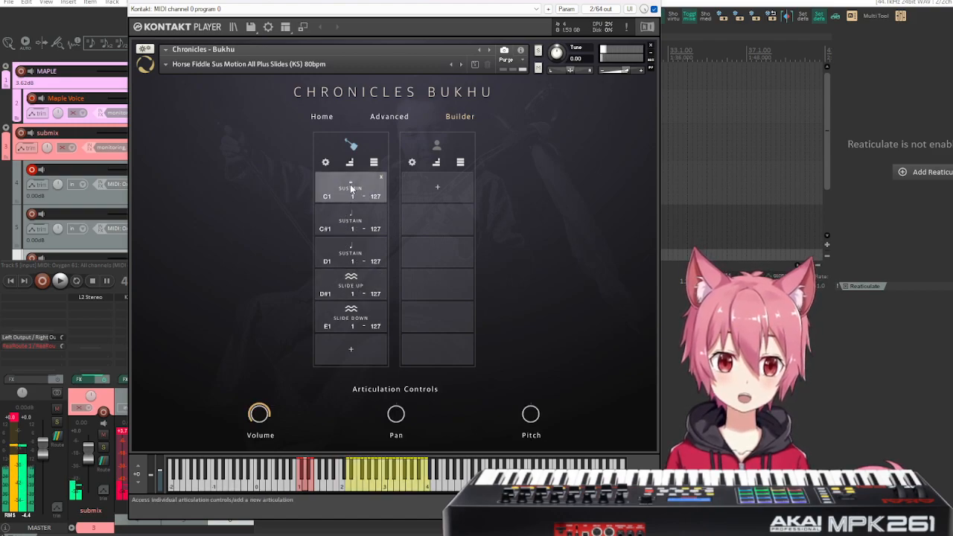
click(355, 186)
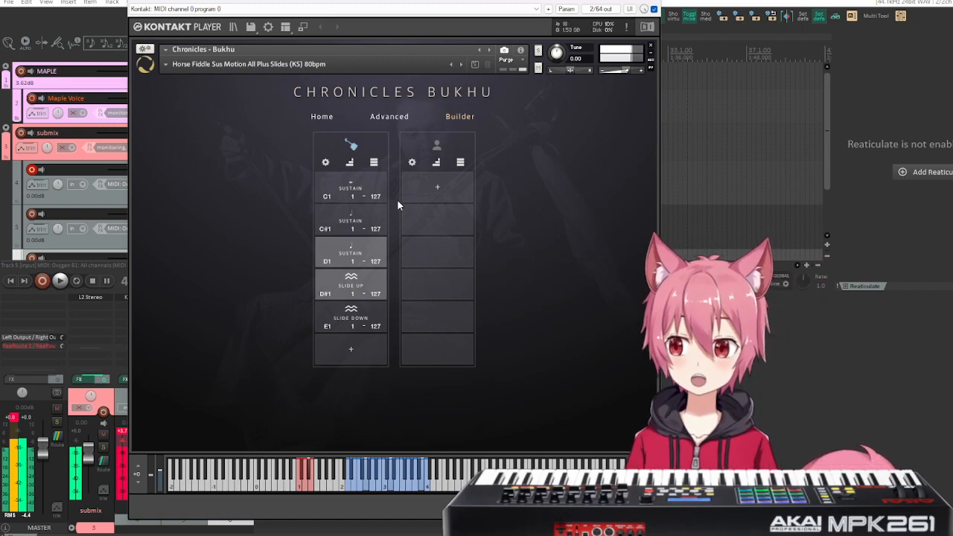
Set the D1 sustain articulation's volume to 1.9 dB and close its articulation controls.
click(335, 257)
drag(258, 423, 258, 447)
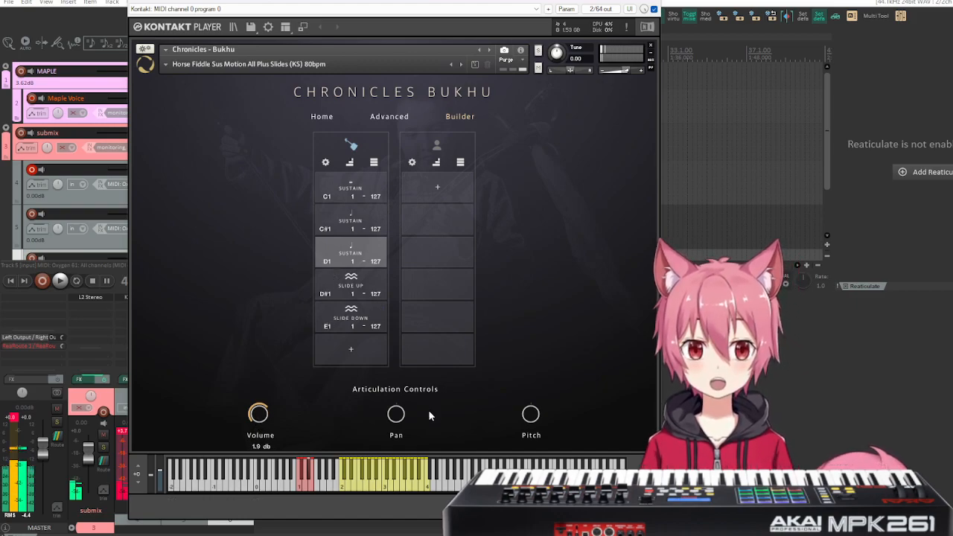
click(357, 239)
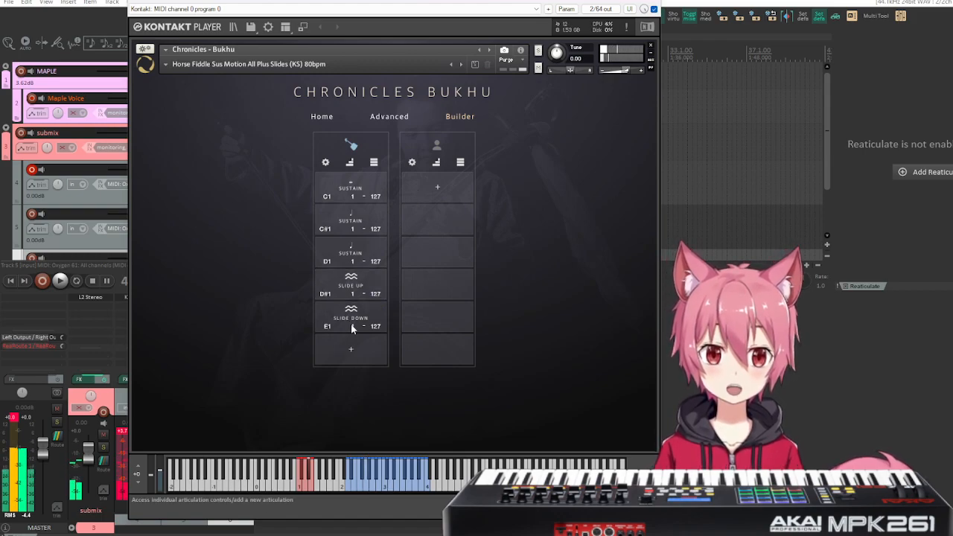
click(352, 248)
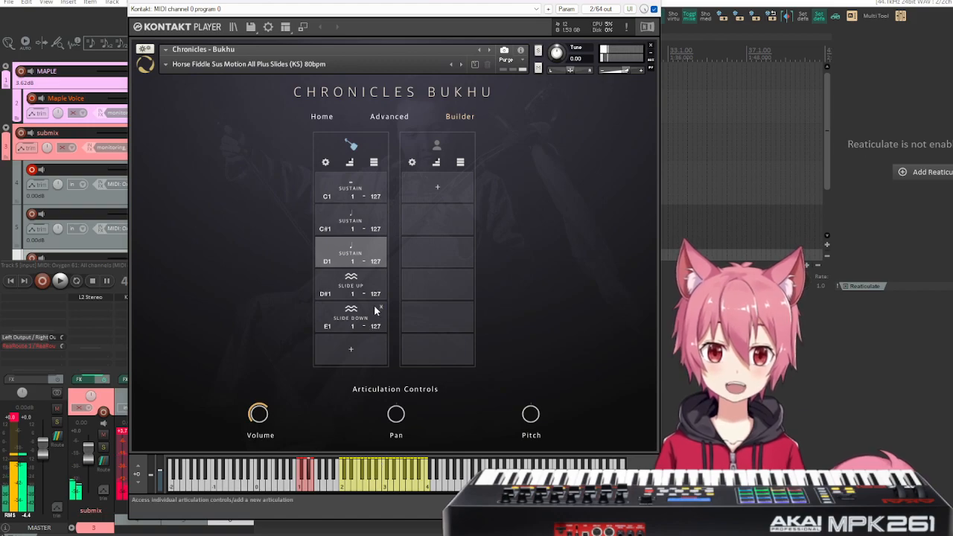
click(346, 257)
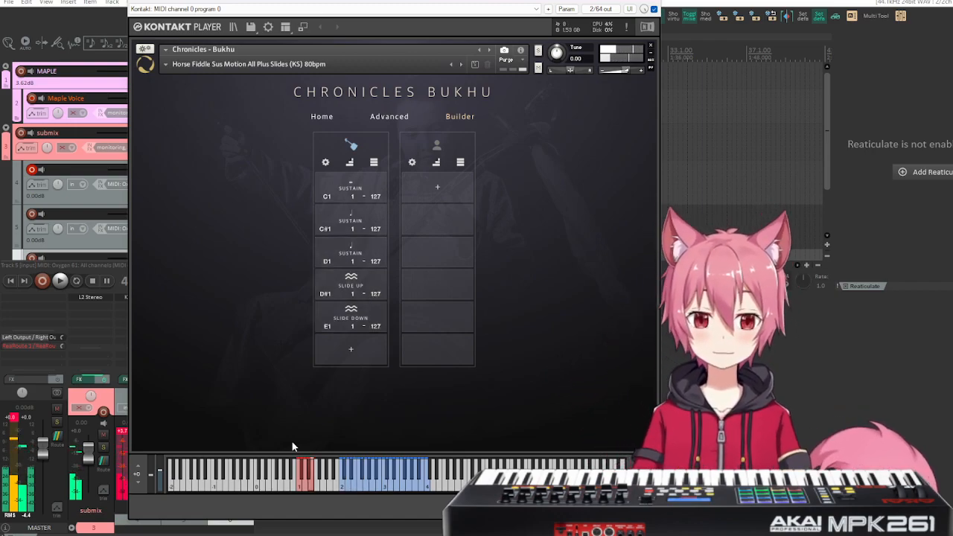
Load the Horse Fiddle Sus Motion All Plus Slides (VEL + KS) 80bpm snapshot and show its articulations in the Builder.
click(461, 65)
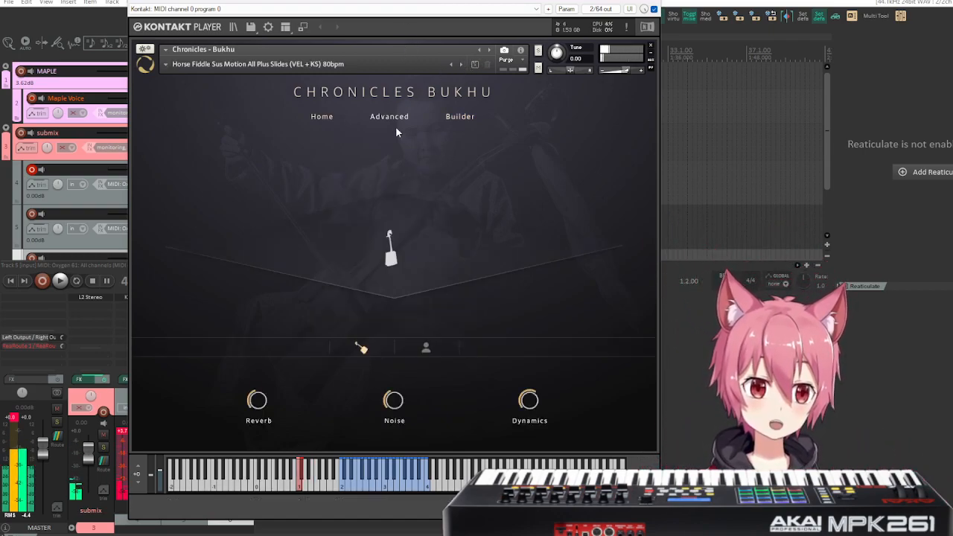
click(454, 119)
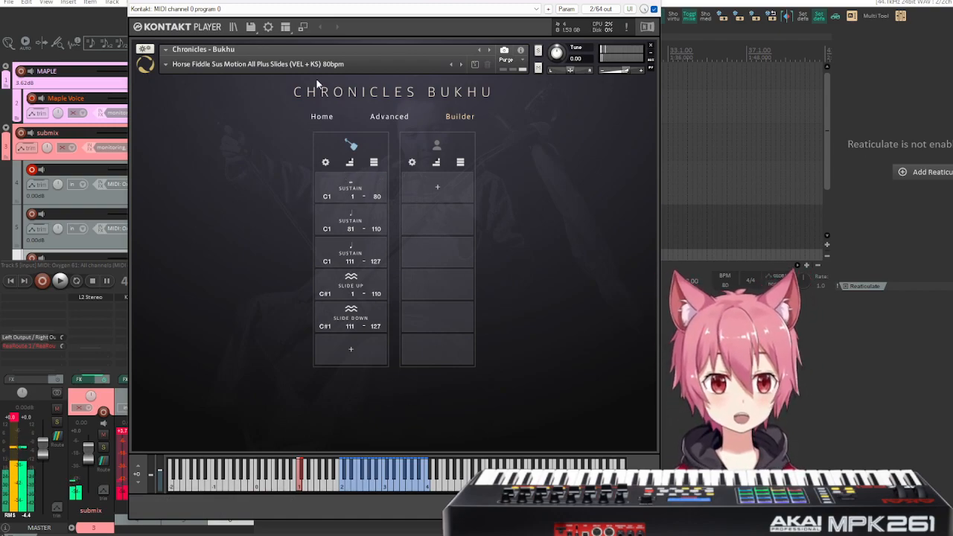
Load the Horse Fiddle Sus Textural All (KS) snapshot and show its articulations in the Builder.
click(465, 65)
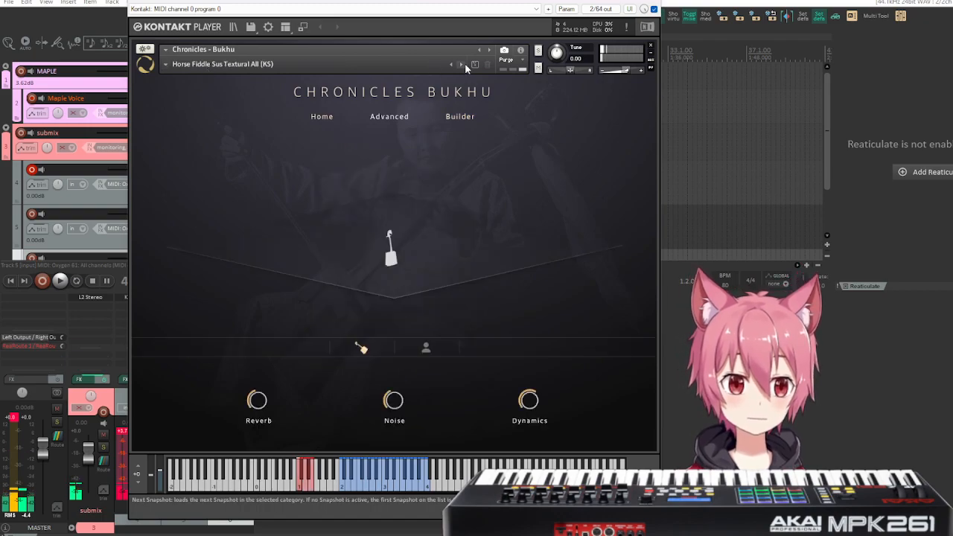
click(171, 65)
mouse_move(191, 94)
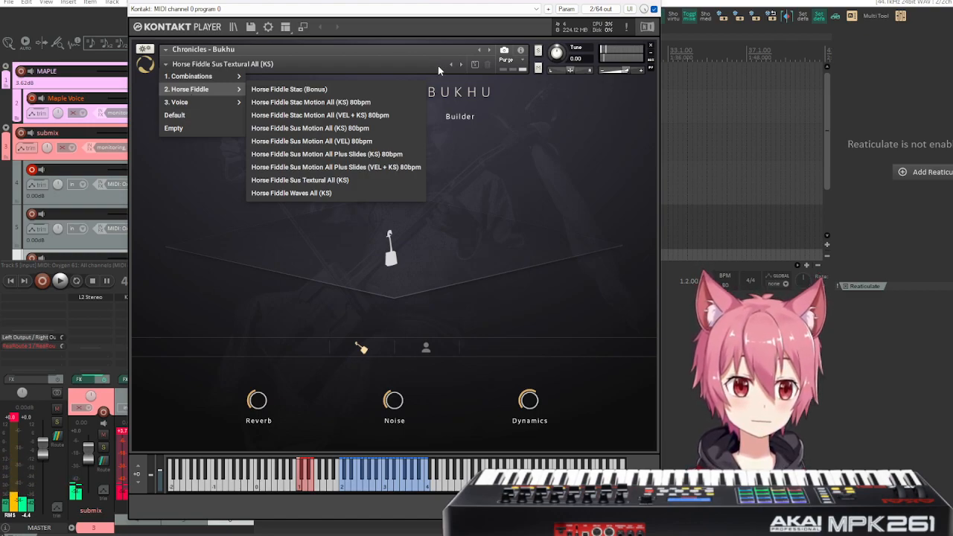
click(497, 156)
click(461, 120)
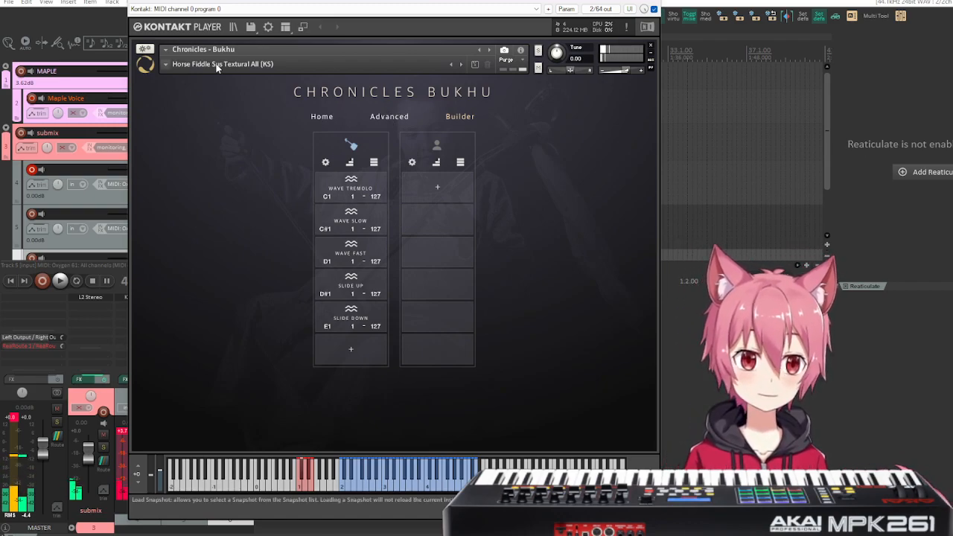
Load the Horse Fiddle Waves All (KS) snapshot and show its articulations in the Builder.
click(166, 65)
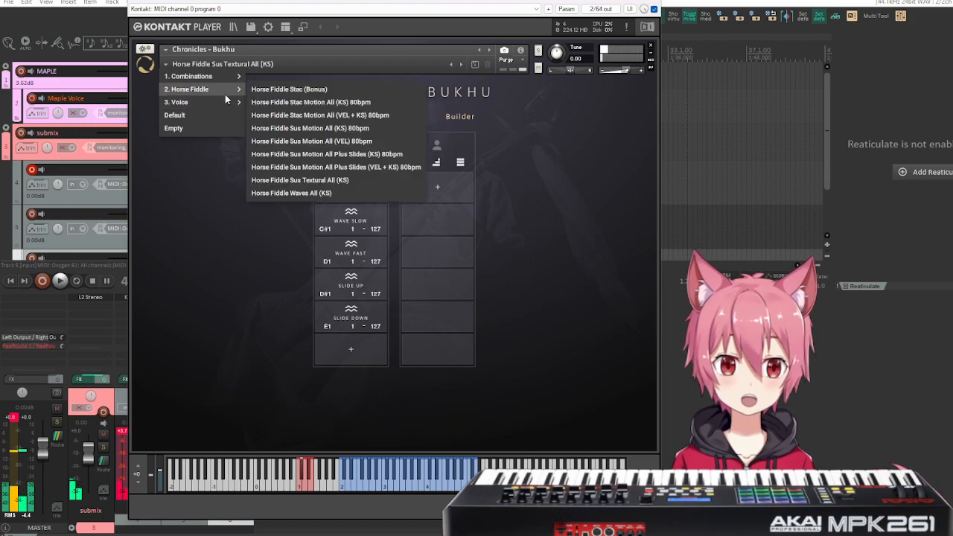
mouse_move(228, 92)
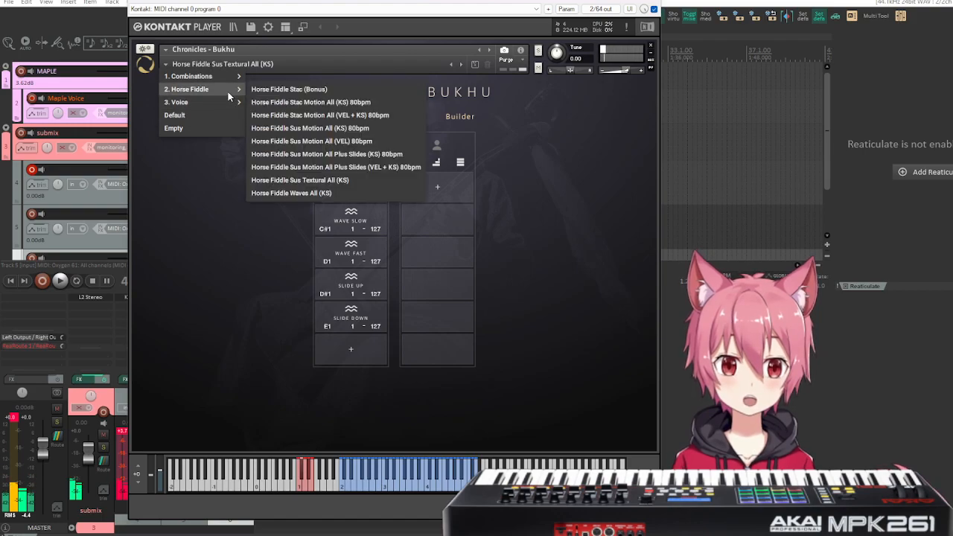
click(341, 193)
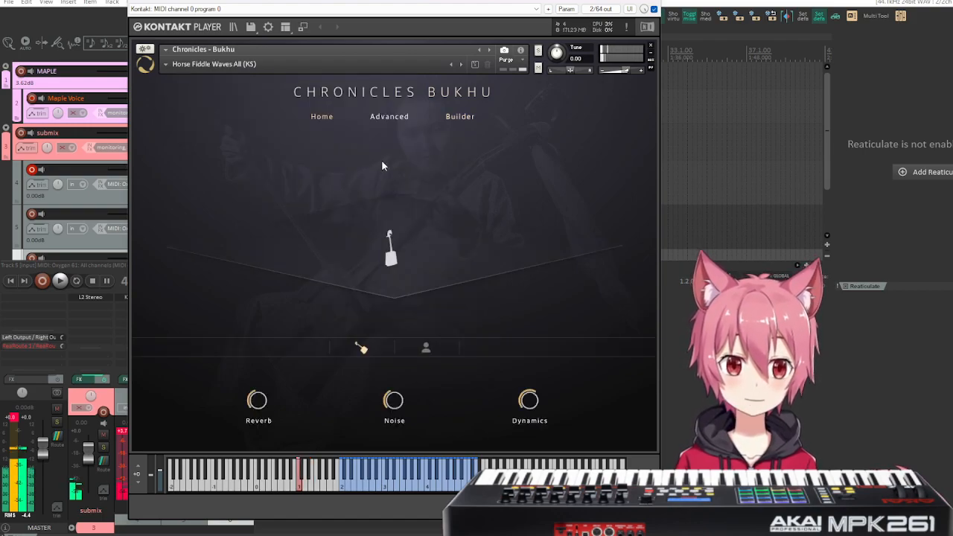
click(454, 117)
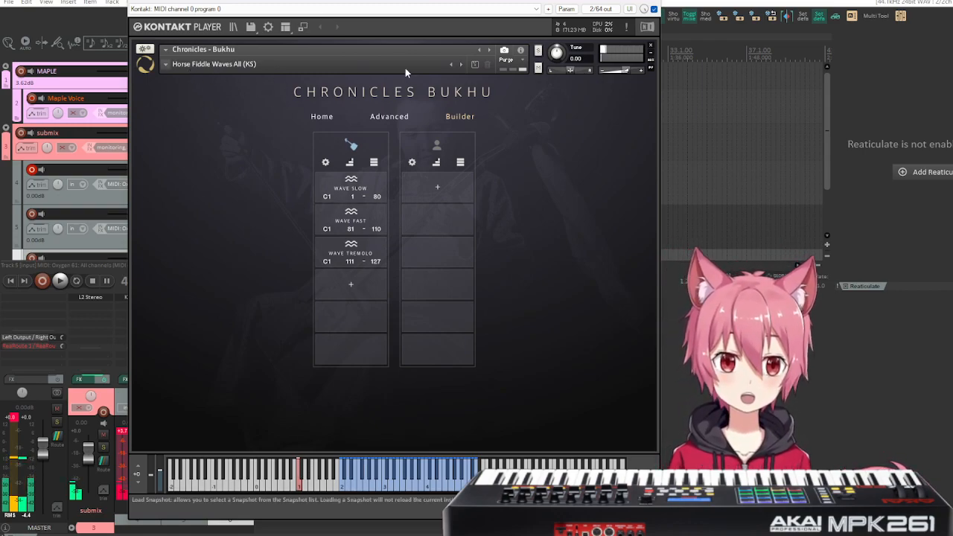
Load the Voice All (KS) snapshot and show its articulations in the Builder.
click(168, 64)
mouse_move(194, 102)
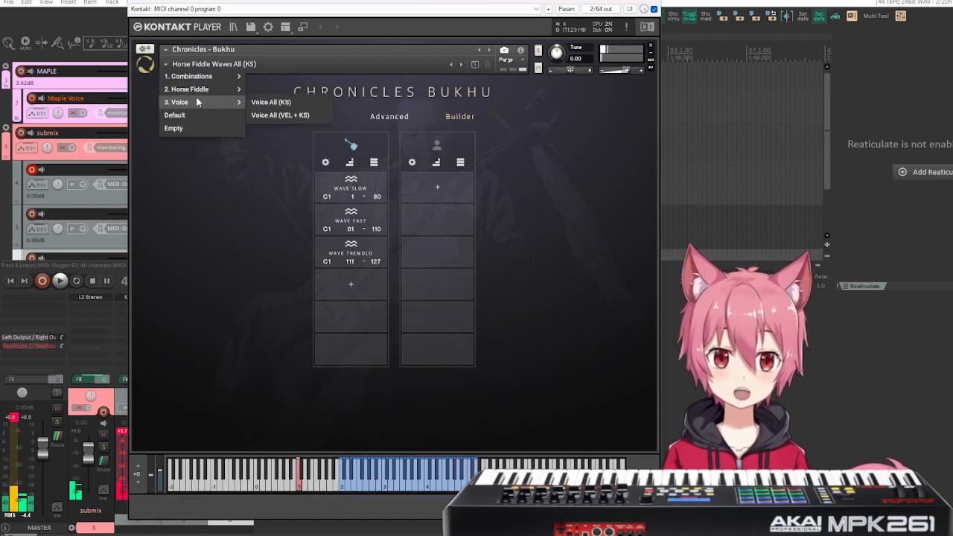
click(303, 103)
click(459, 117)
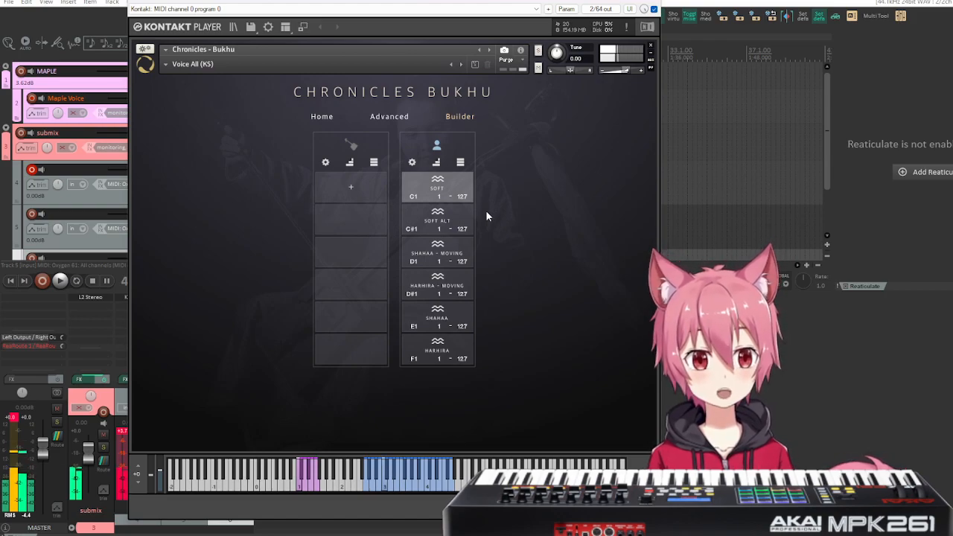
Set all voice articulations to the shared keyswitch C1 and return them to consecutive keyswitches from C1 to F1.
click(461, 162)
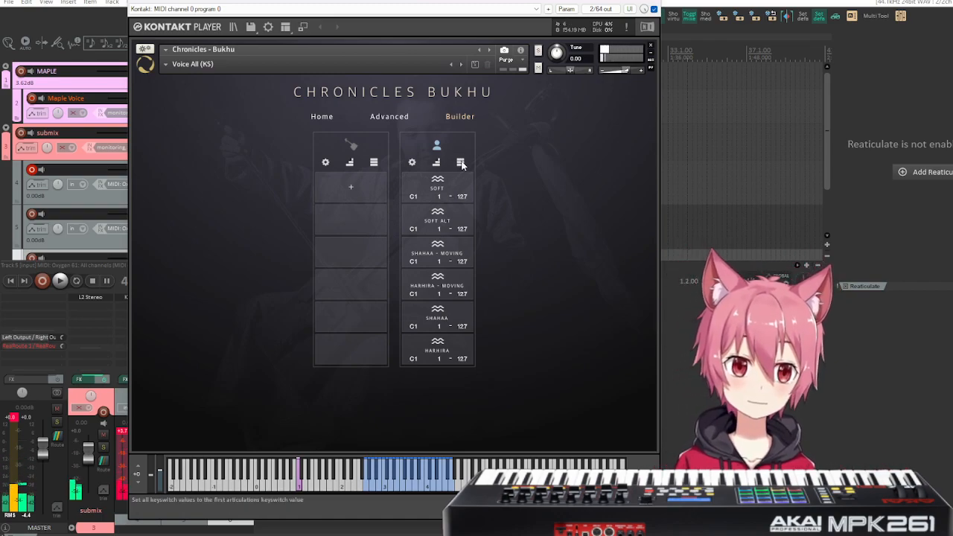
click(434, 165)
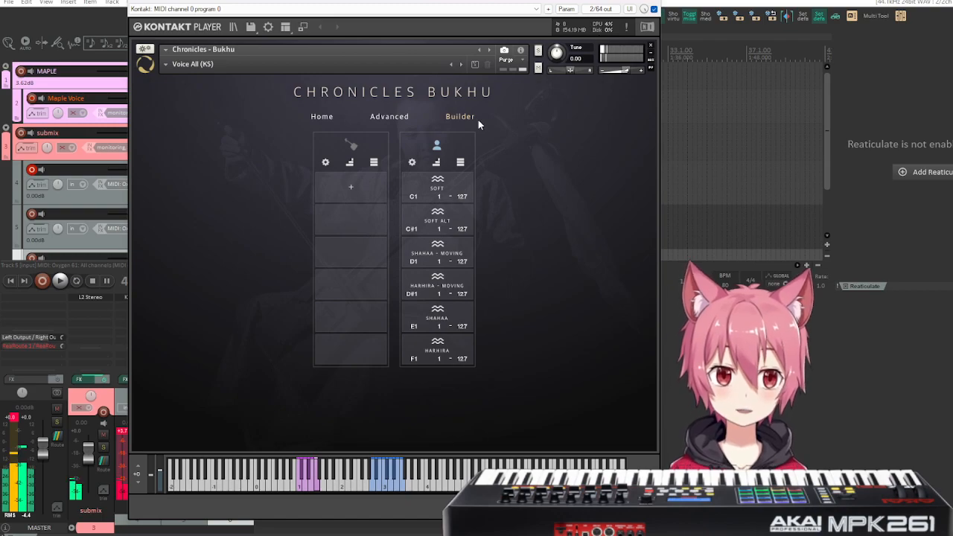
Load the Voice All (VEL + KS) snapshot and show its articulations in the Builder.
click(167, 64)
mouse_move(188, 101)
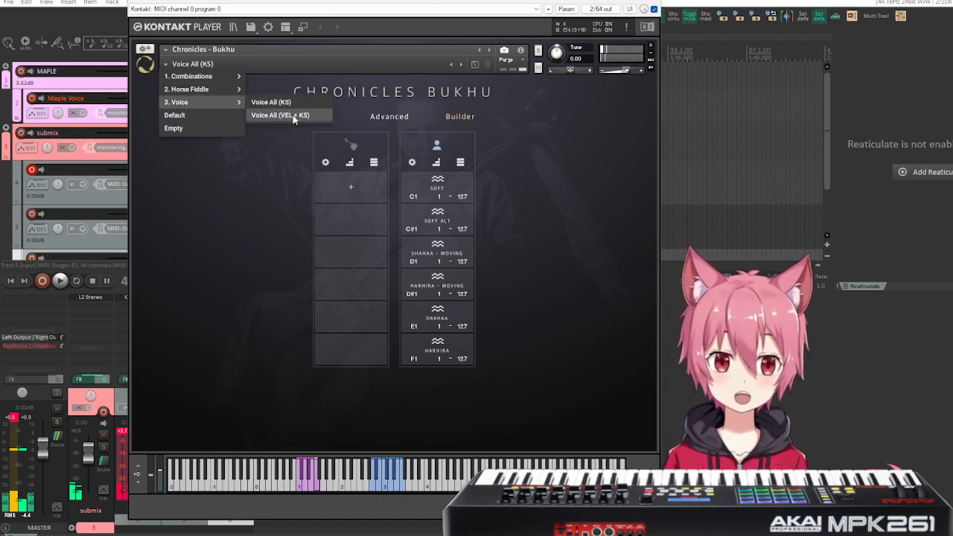
click(292, 115)
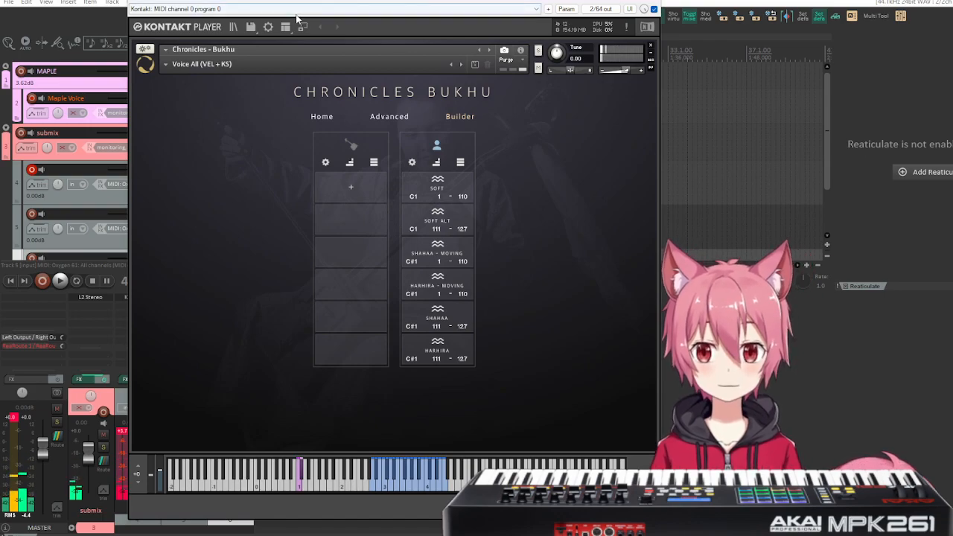
click(649, 0)
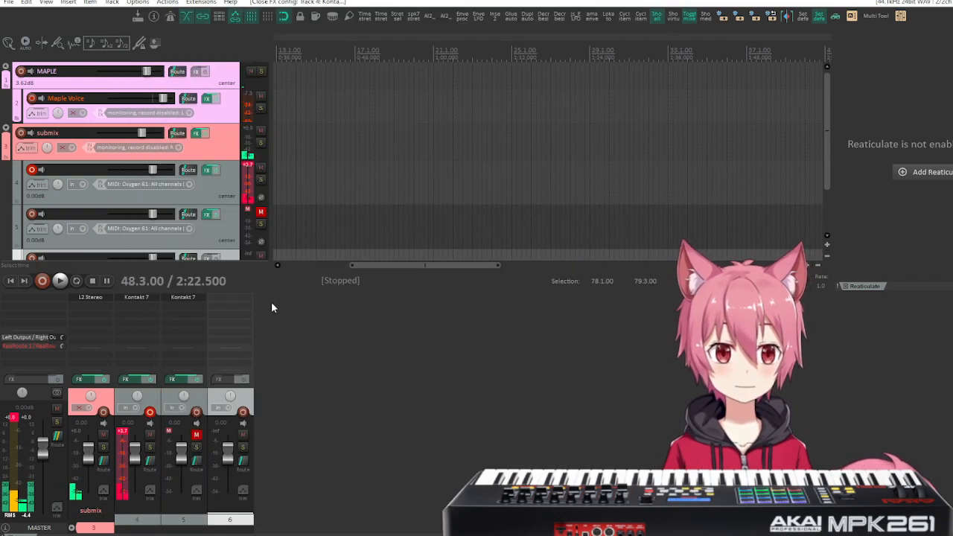
click(188, 298)
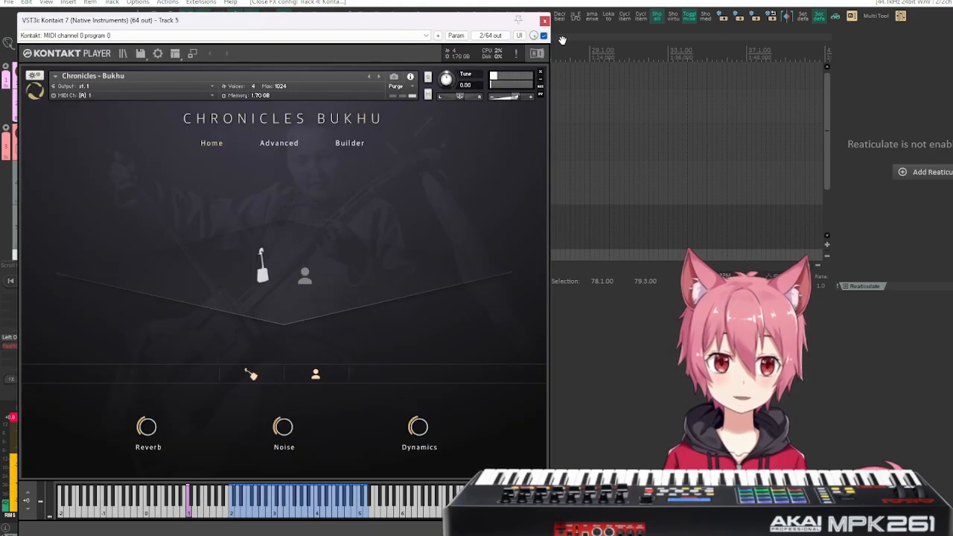
click(548, 12)
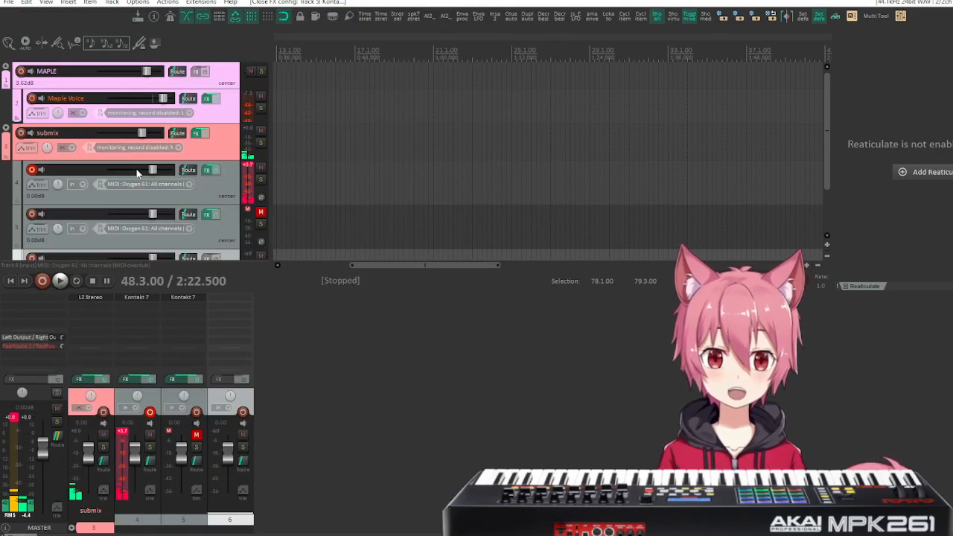
Load the Horse Fiddle Stac Motion All (KS) 80bpm snapshot in track 4's Kontakt instance and close its window.
click(207, 171)
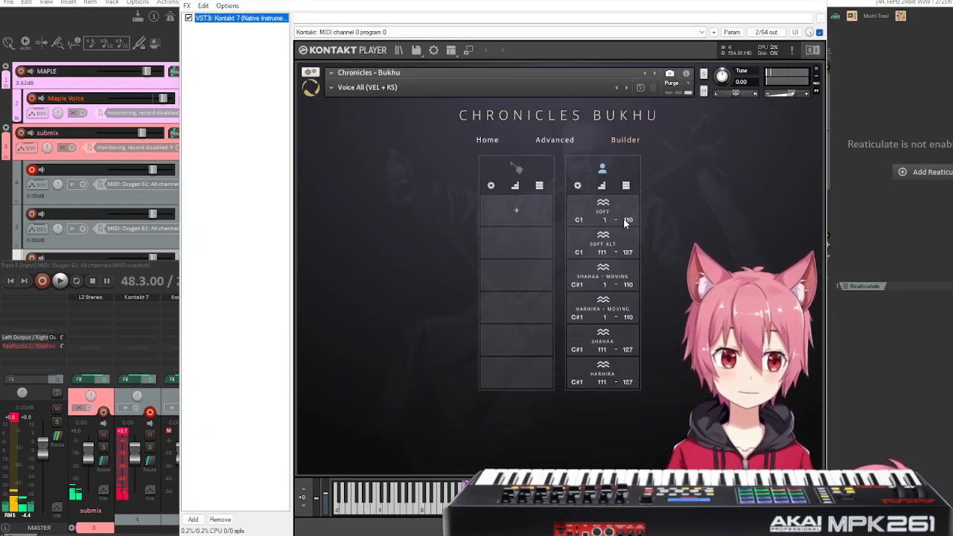
click(569, 141)
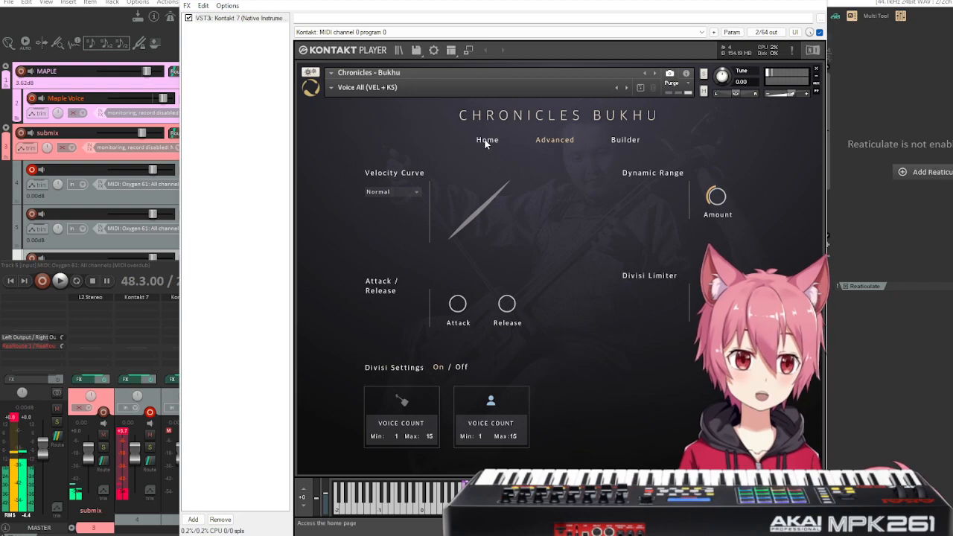
click(487, 140)
click(325, 89)
mouse_move(366, 104)
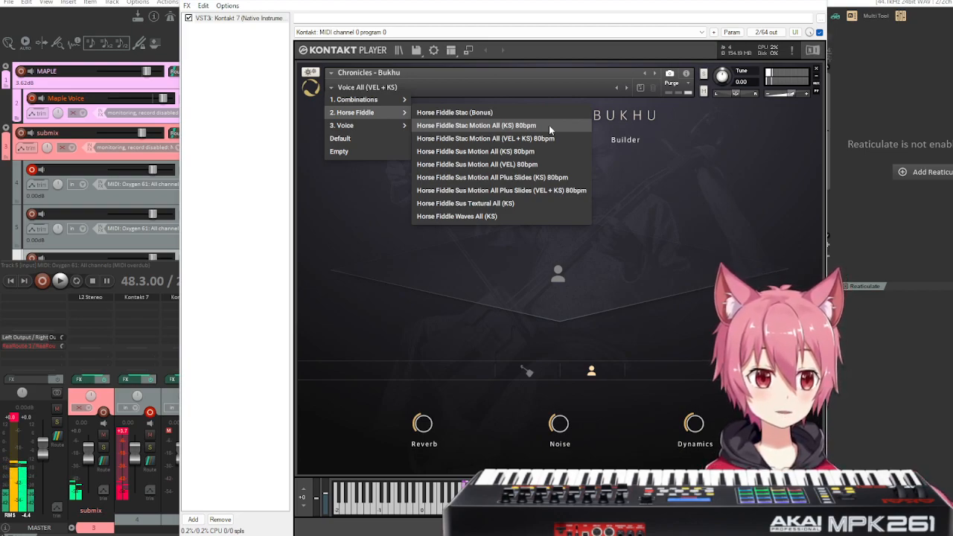
click(548, 126)
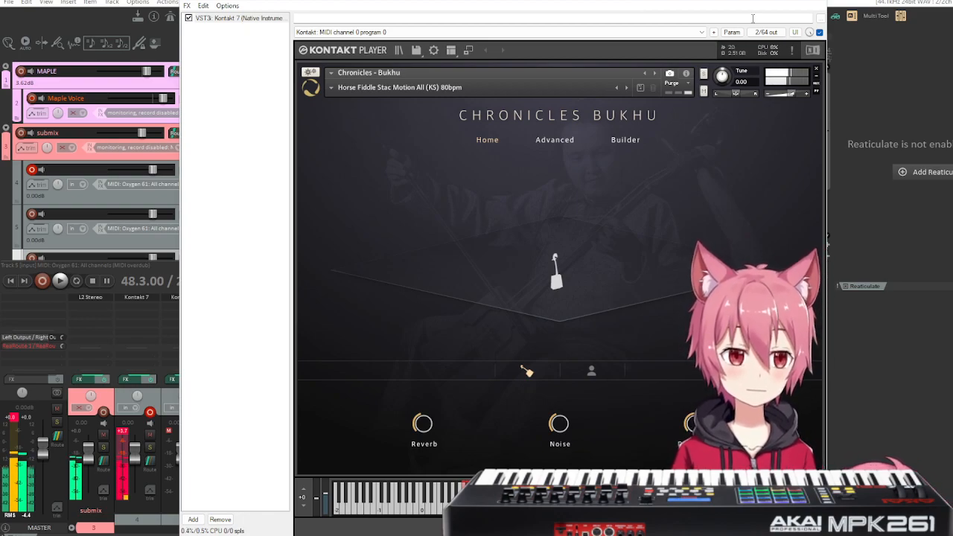
mouse_move(742, 2)
mouse_down()
mouse_move(593, 11)
mouse_move(754, 7)
mouse_up()
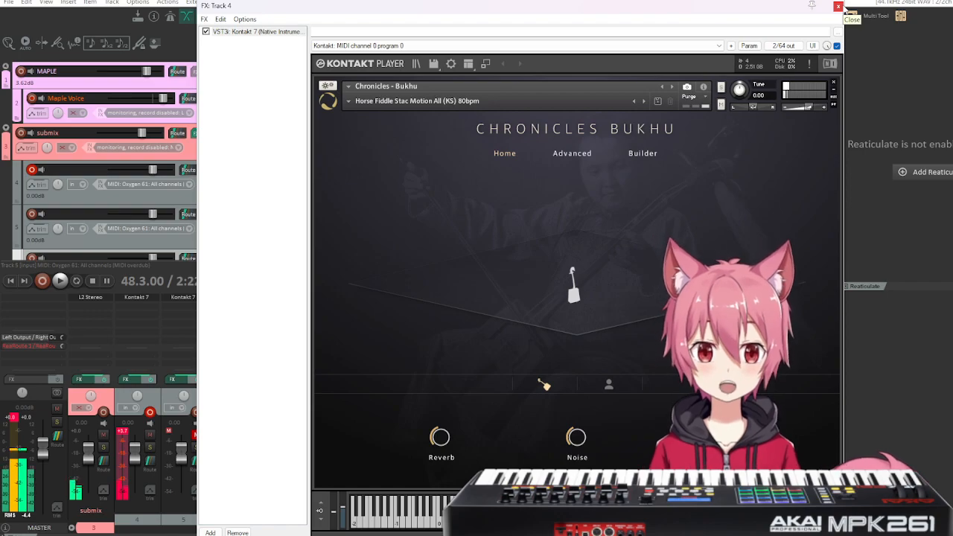
click(840, 6)
Enable the metronome, set the edit cursor to measure 2 and briefly play the project to check the click.
scroll(242, 192, down, 1)
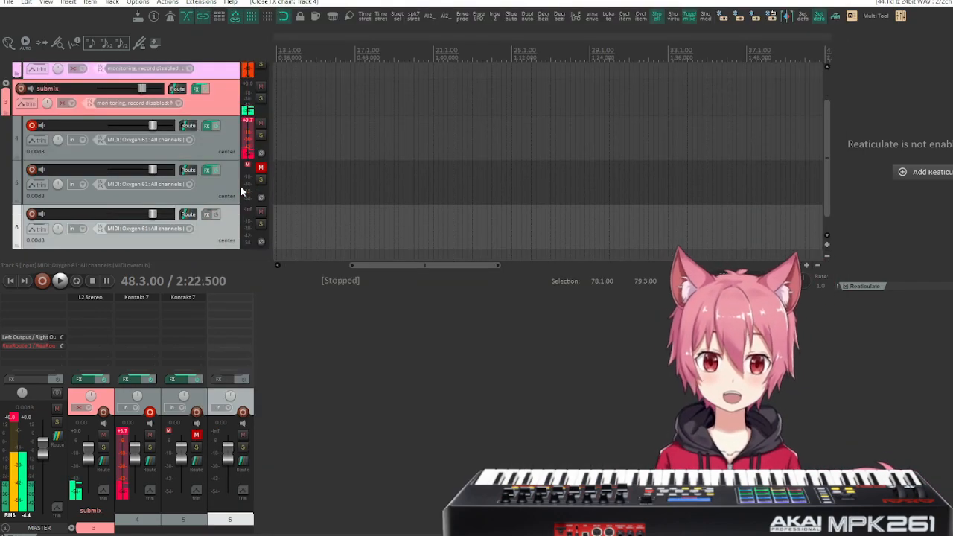
scroll(323, 124, left, 5)
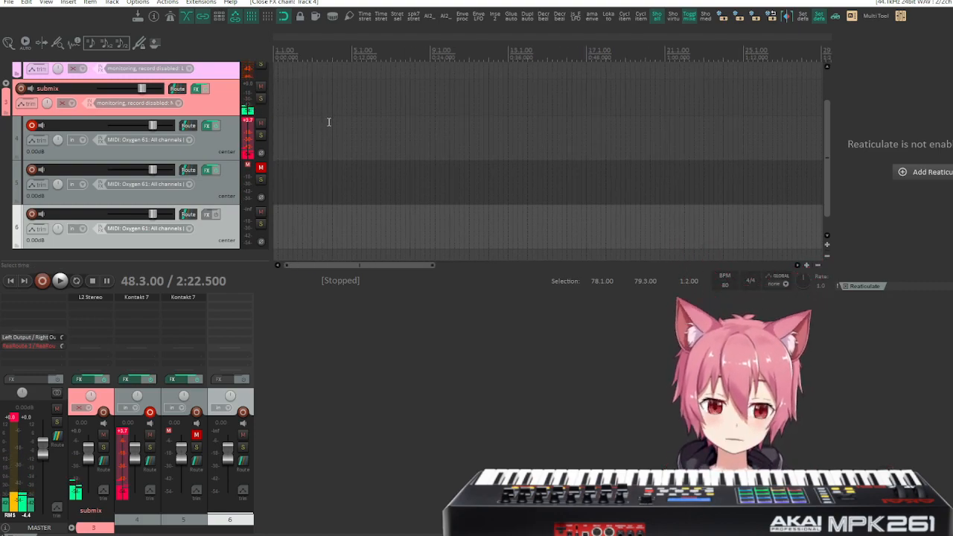
scroll(328, 119, up, 4)
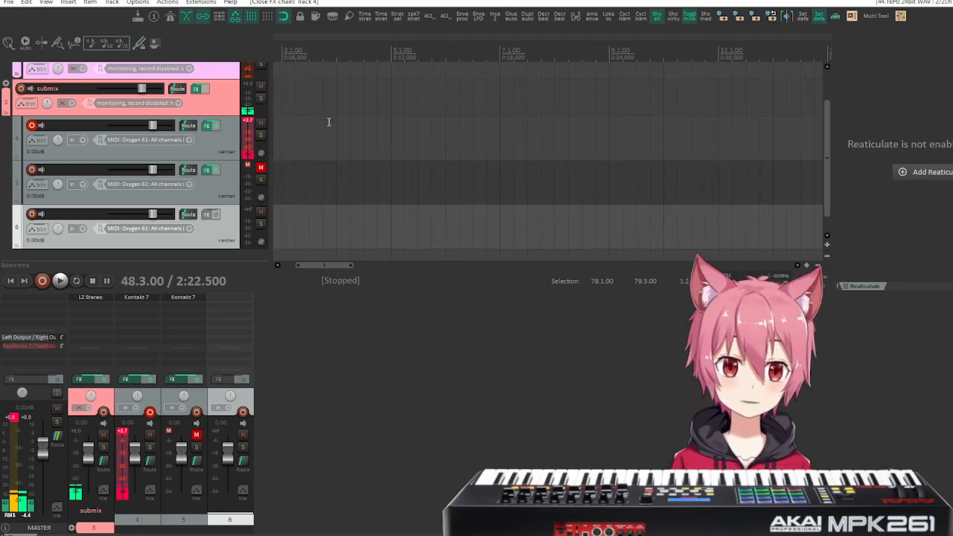
click(172, 18)
click(351, 59)
key(space)
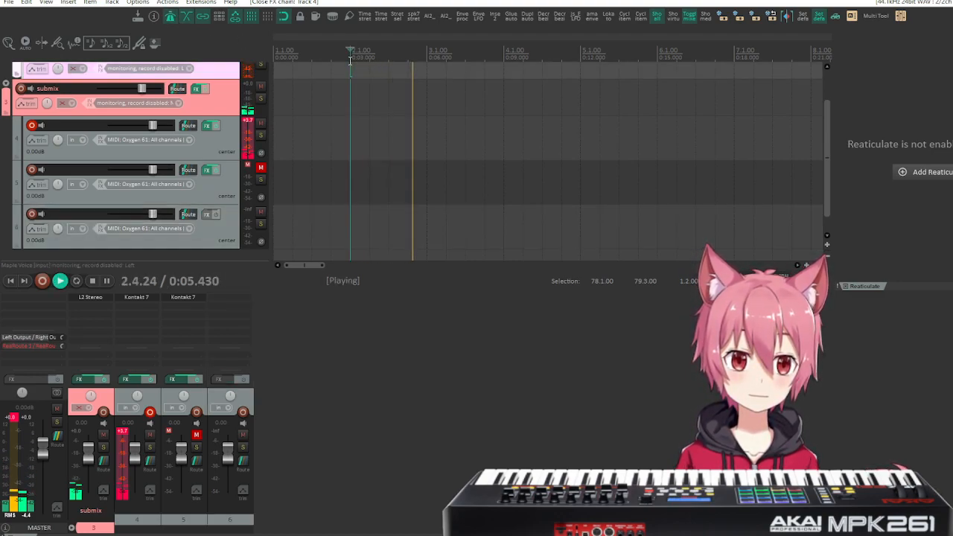
key(space)
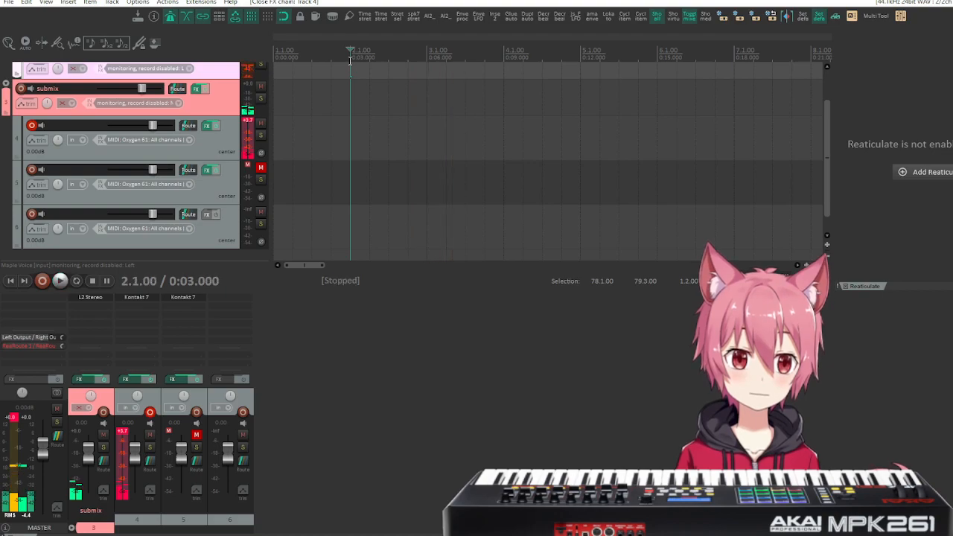
Examine the E1 staccato slot's articulation controls in the Builder of track 4's Kontakt instance, and close its window.
scroll(189, 170, up, 1)
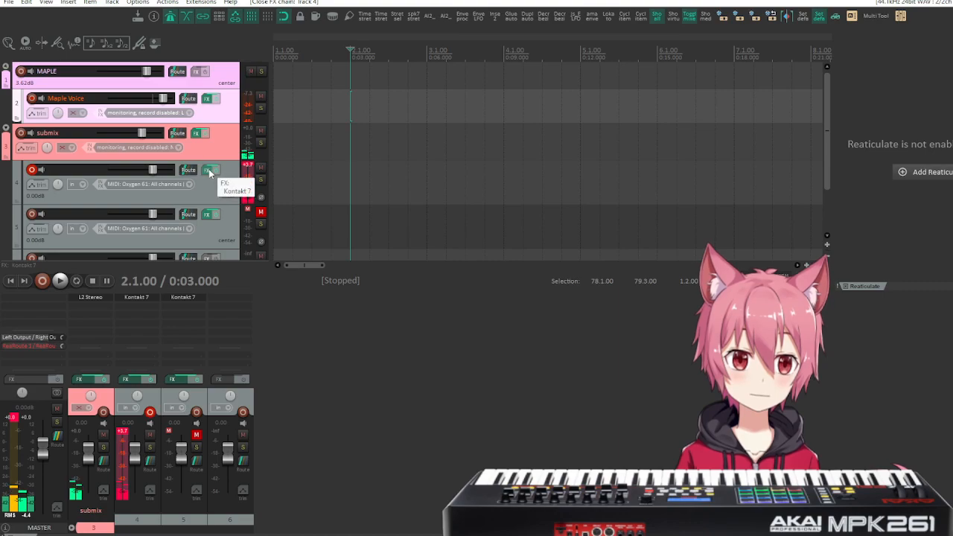
click(210, 172)
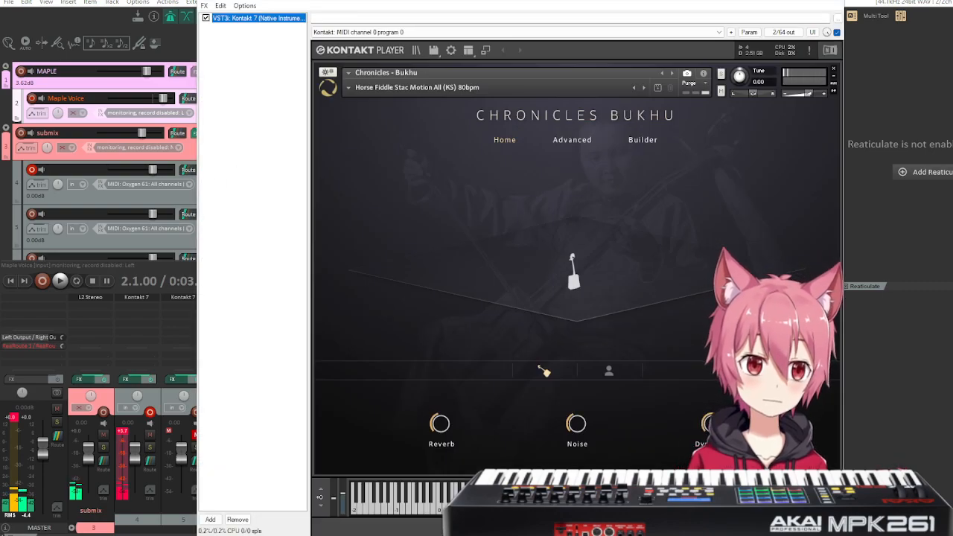
click(581, 436)
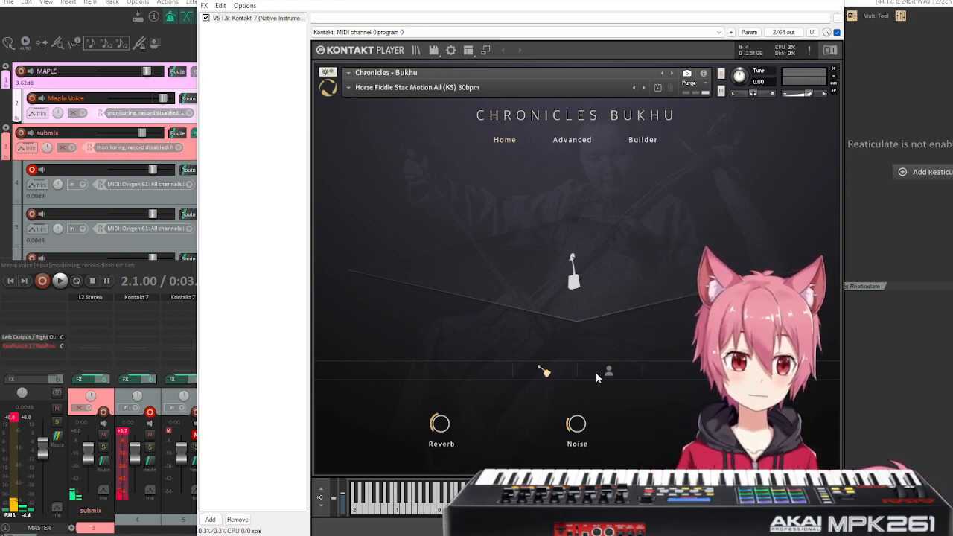
click(640, 141)
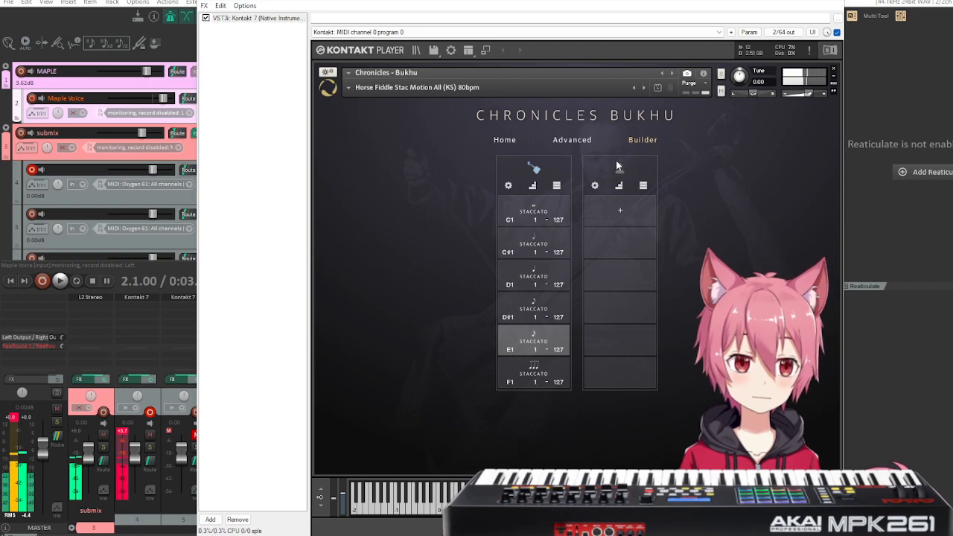
click(544, 337)
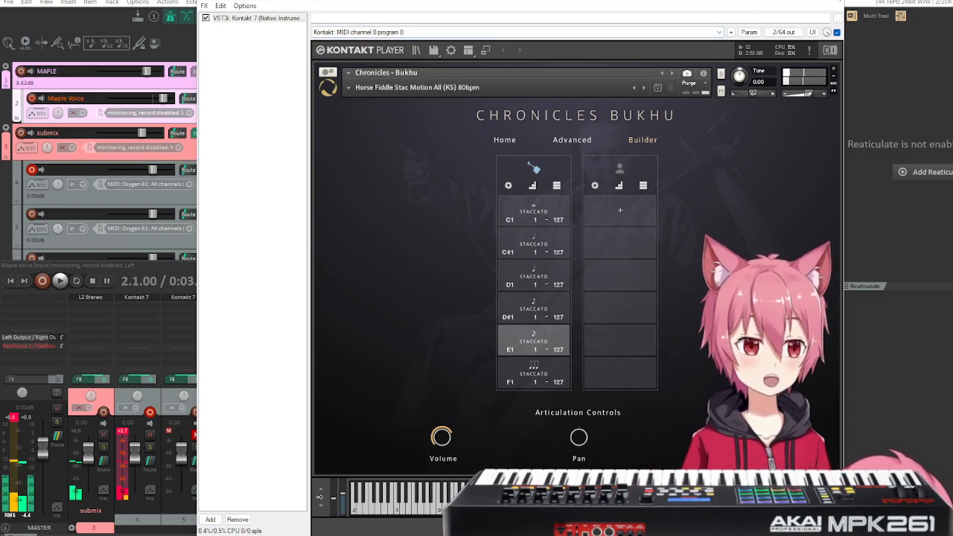
click(821, 6)
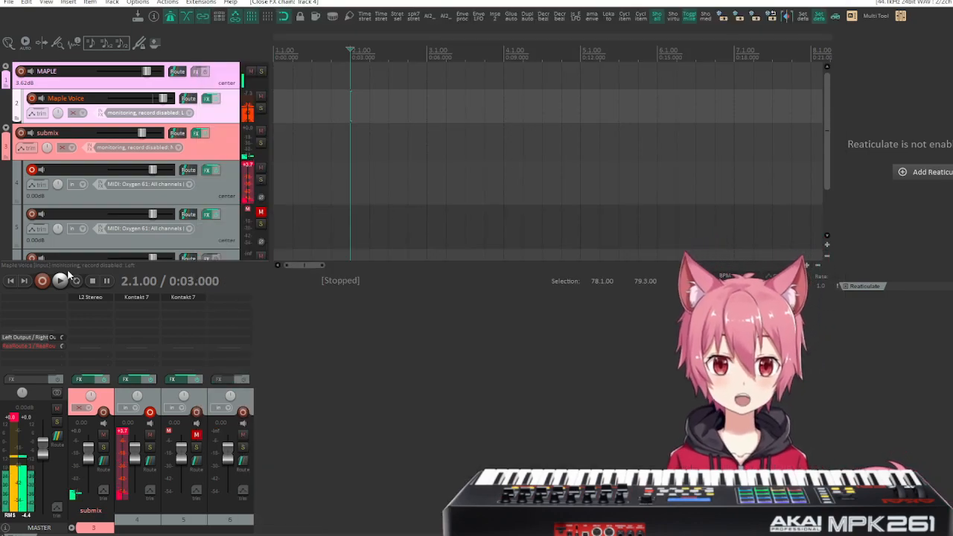
Record a MIDI performance on track 4 from measure 2 to about measure 16, and set the edit cursor to measure 15.
click(43, 281)
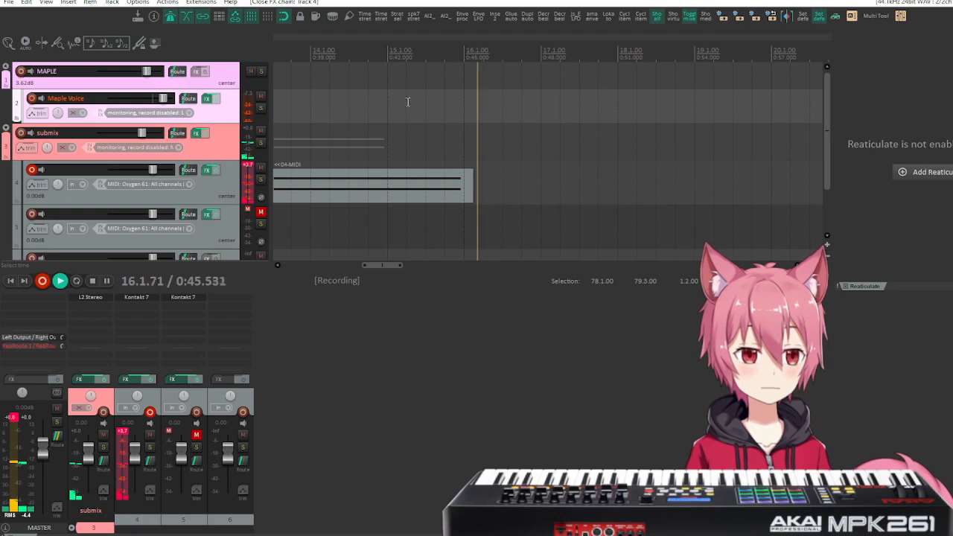
key(space)
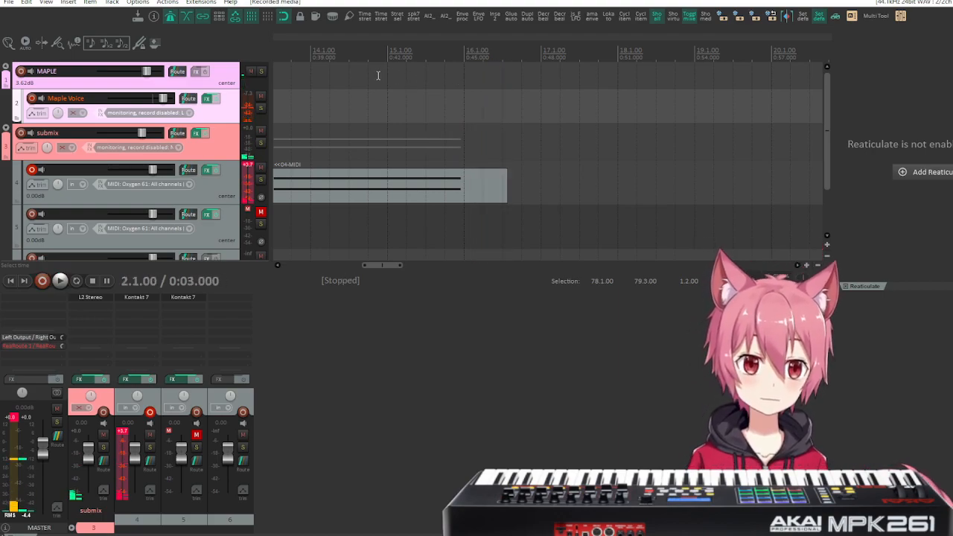
click(387, 63)
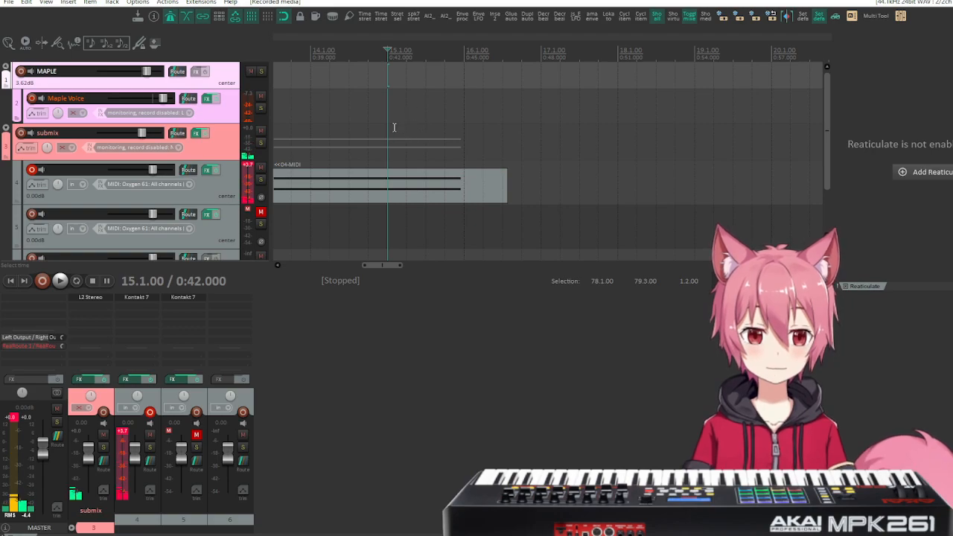
click(43, 281)
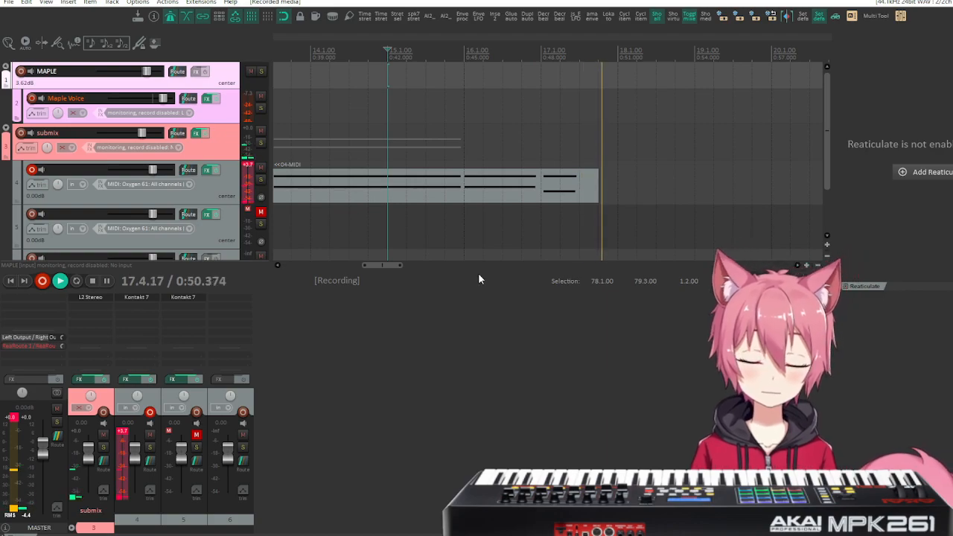
key(space)
key(ctrl+z)
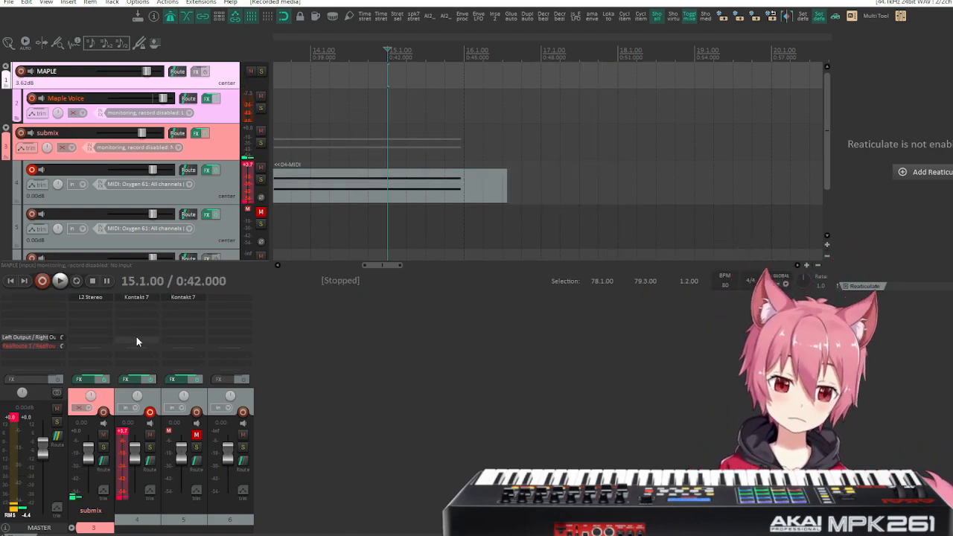
Record the rest of track 4's performance from measure 15 to about measure 45, and open the recorded item in the MIDI editor.
click(42, 281)
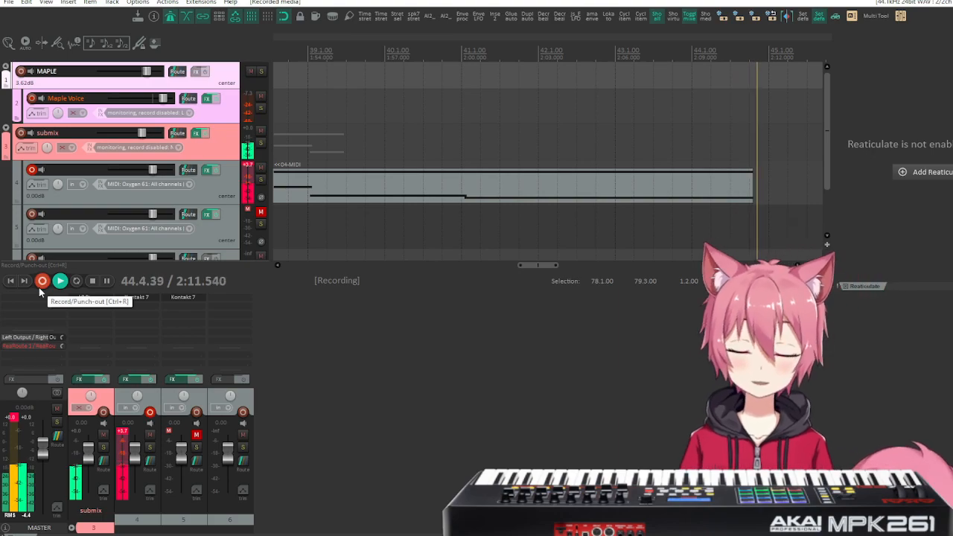
click(40, 286)
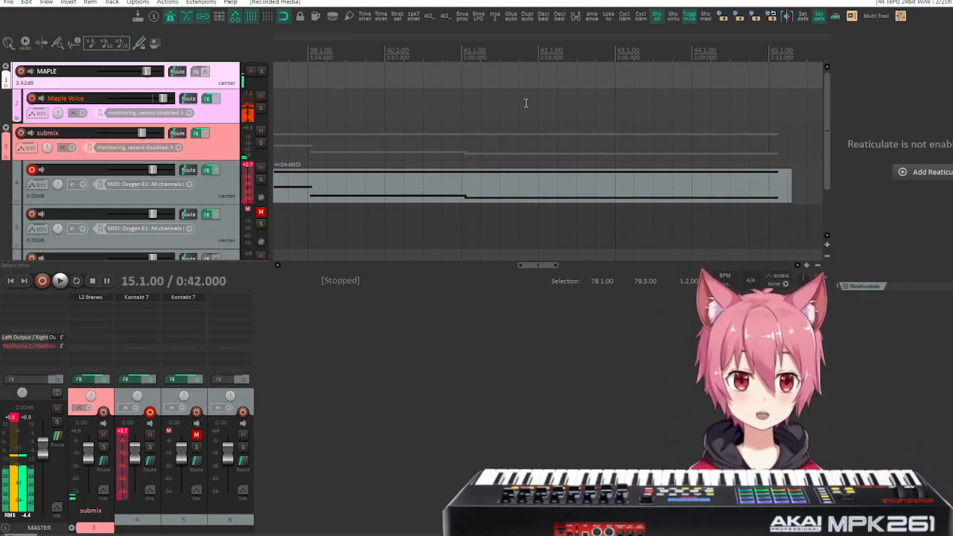
scroll(525, 103, down, 5)
double_click(452, 192)
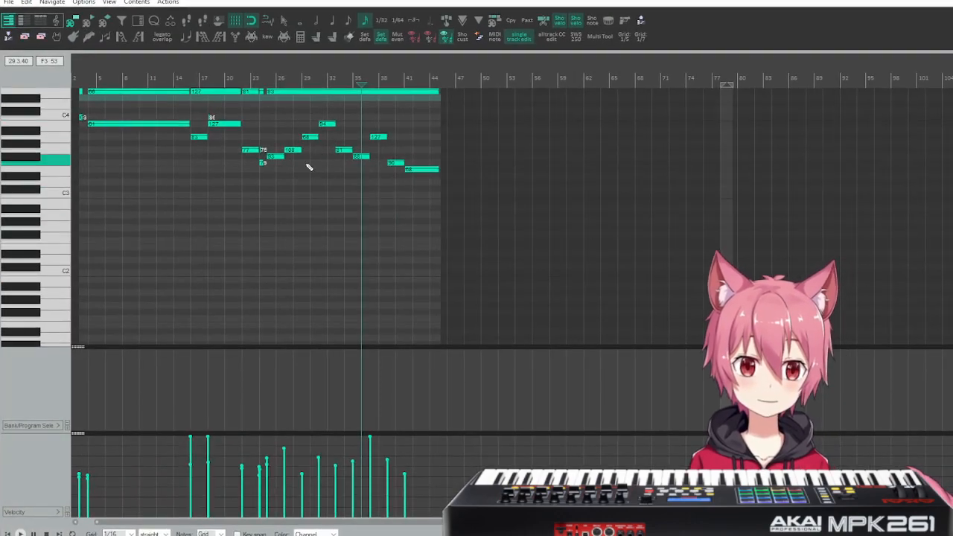
Set the MIDI editor's grid to 1 (whole notes) for the recorded performance.
scroll(360, 138, up, 4)
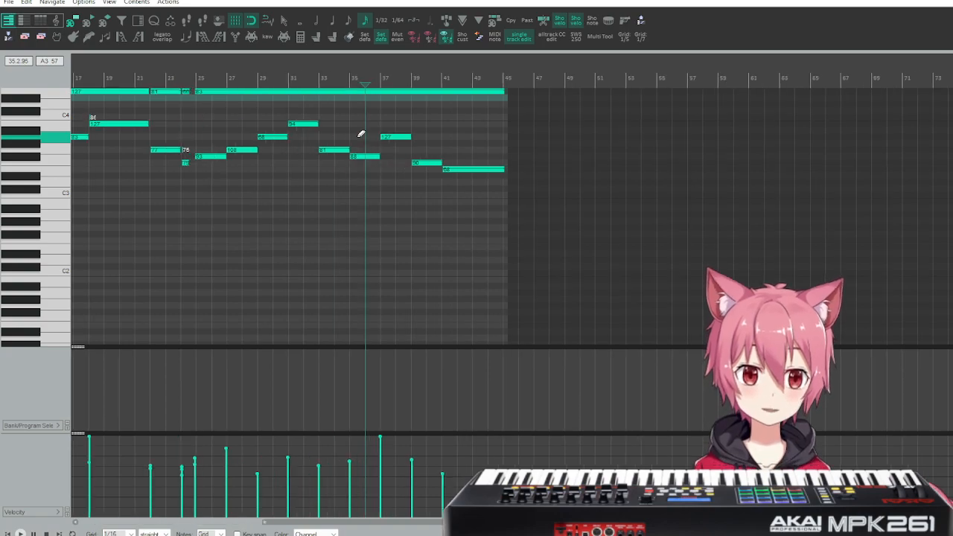
scroll(488, 164, up, 2)
scroll(490, 164, left, 5)
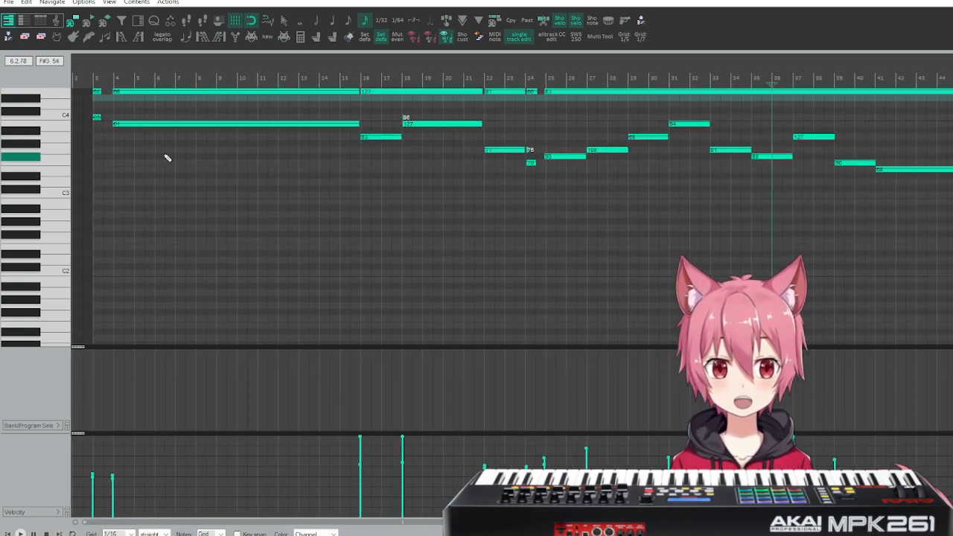
scroll(167, 158, up, 3)
scroll(179, 147, left, 2)
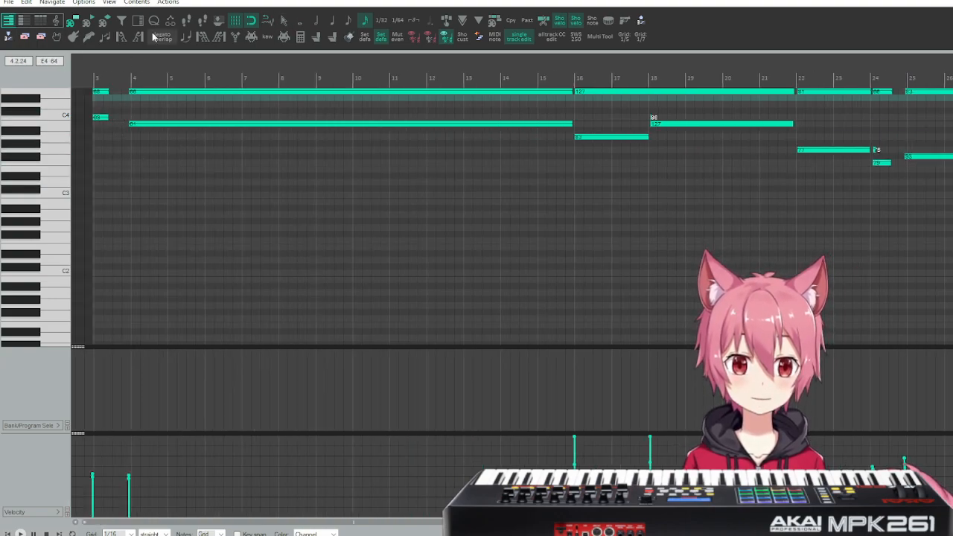
click(302, 22)
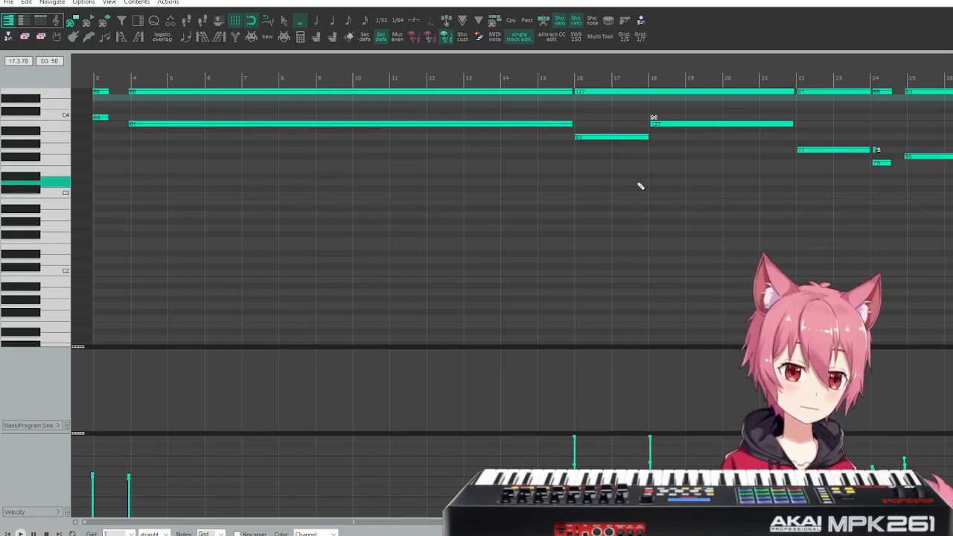
Start quantizing the position of all recorded notes at 100% strength, with the quantize grid set to 1.
scroll(640, 186, right, 3)
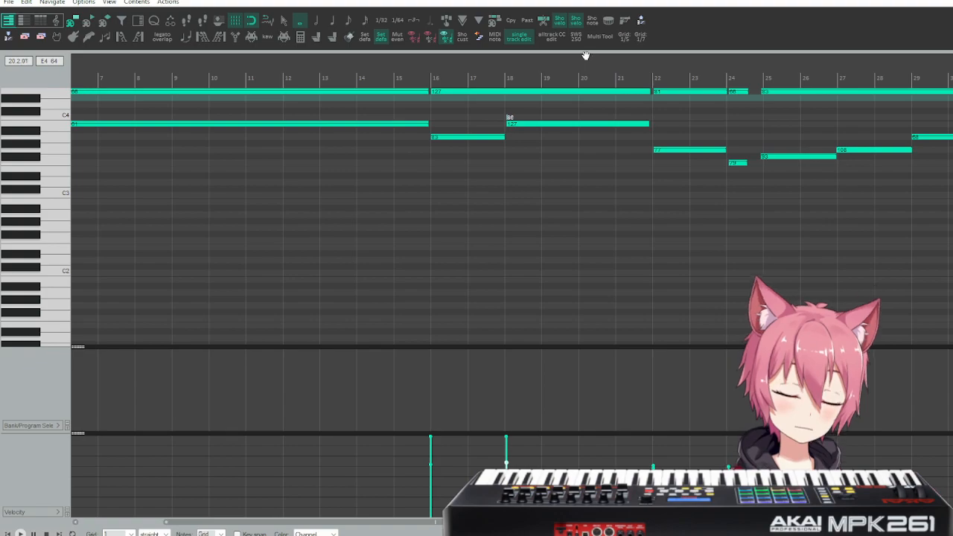
scroll(802, 153, right, 10)
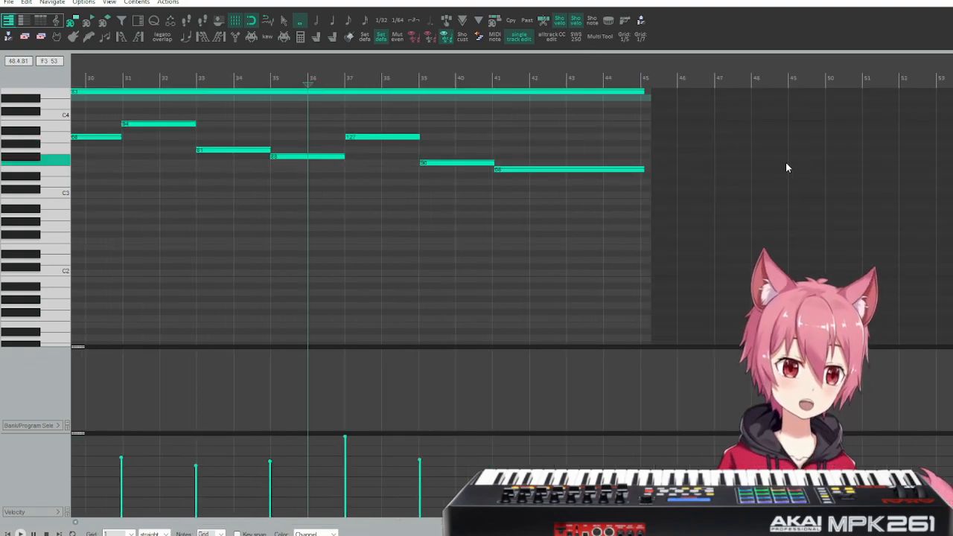
scroll(775, 168, left, 2)
scroll(760, 169, left, 4)
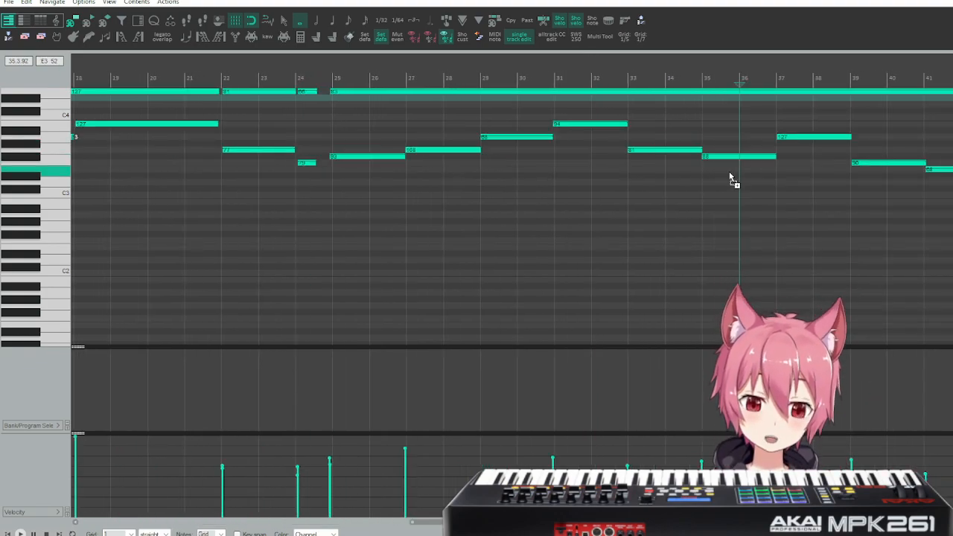
key(ctrl+q)
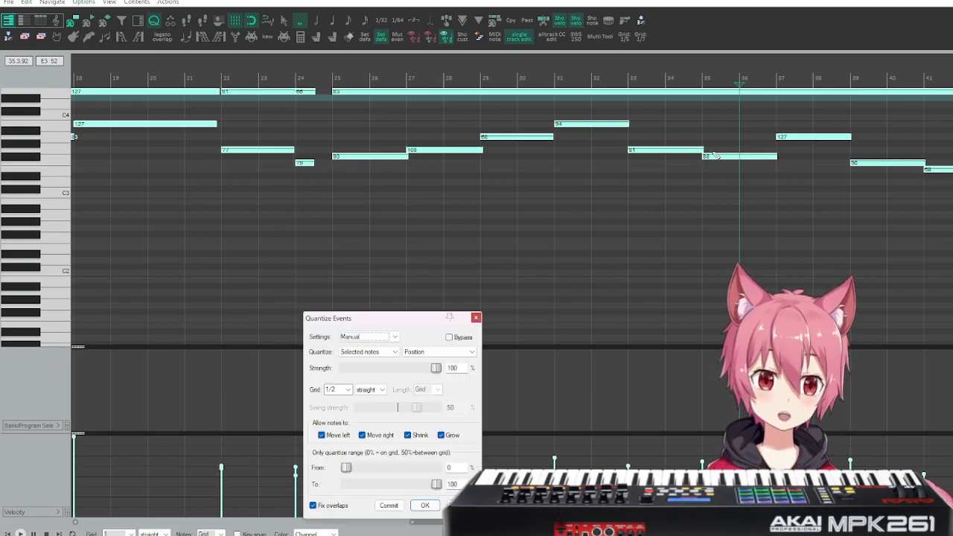
click(348, 390)
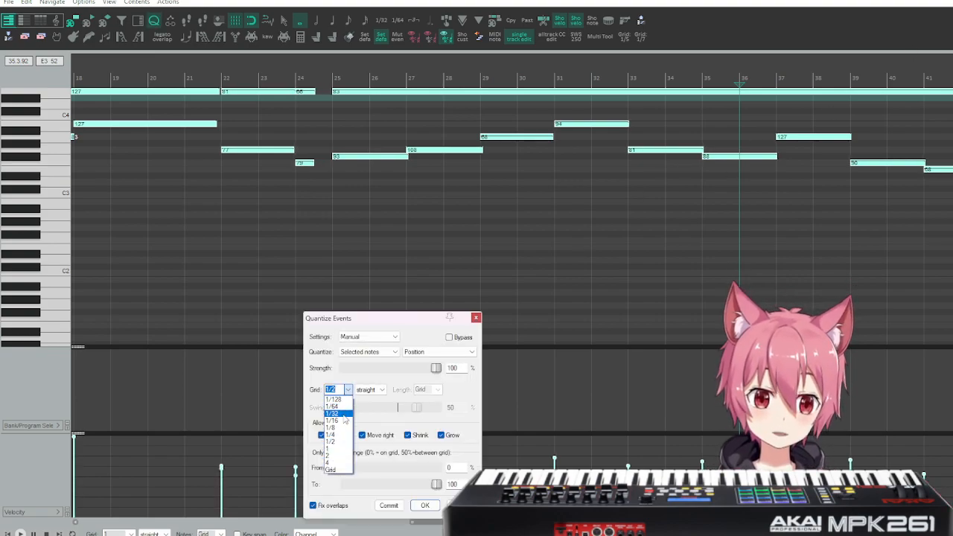
click(336, 449)
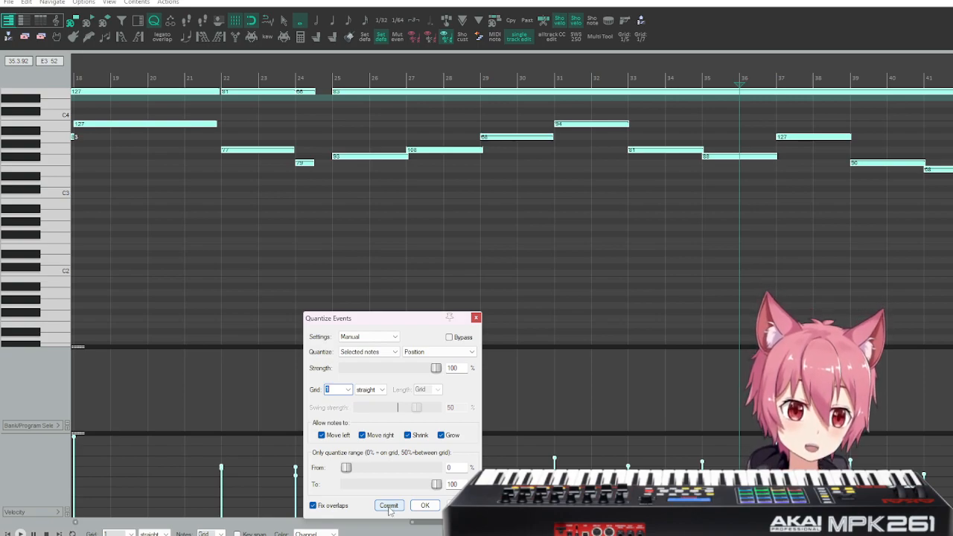
Compare the quantize preview with Move left and Move right each turned off, re-enable both, and apply the quantization.
click(333, 437)
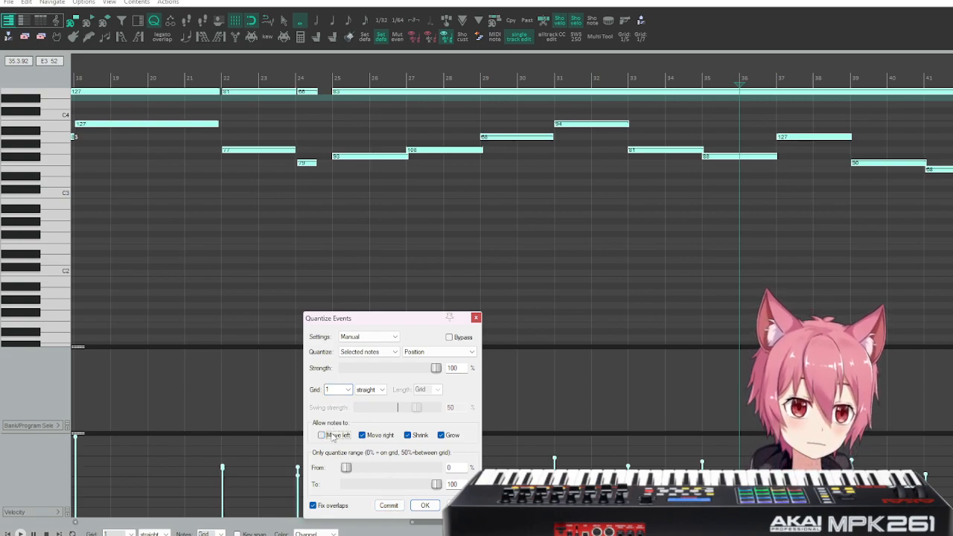
click(332, 437)
click(332, 437)
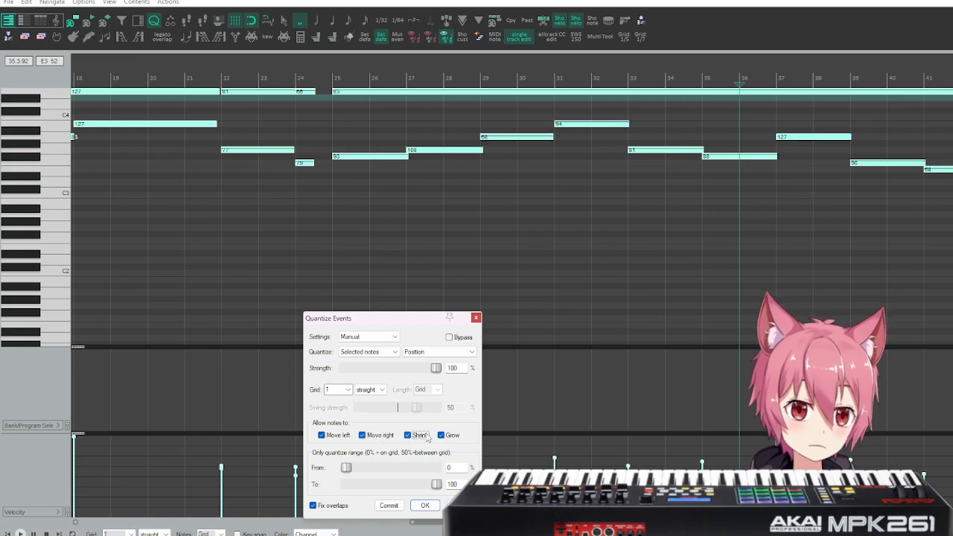
click(369, 438)
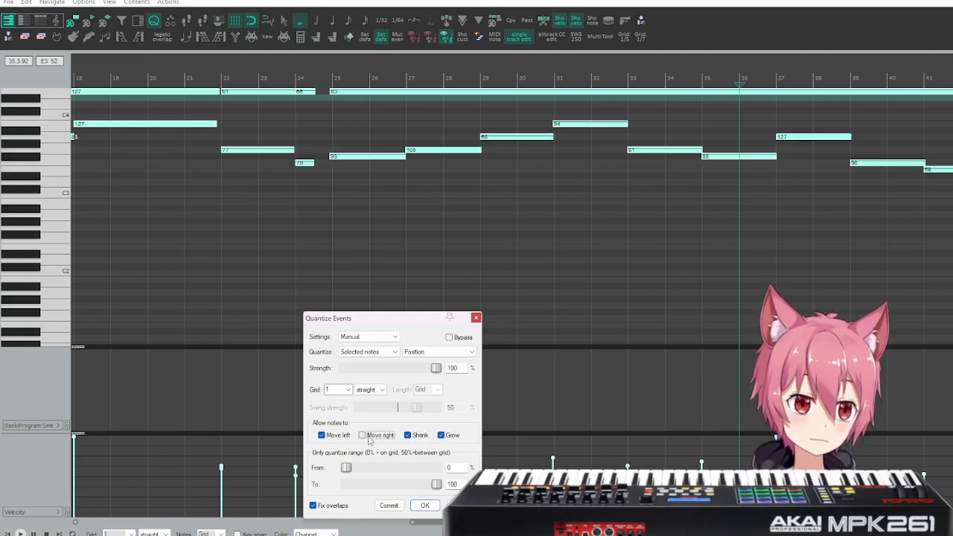
click(368, 437)
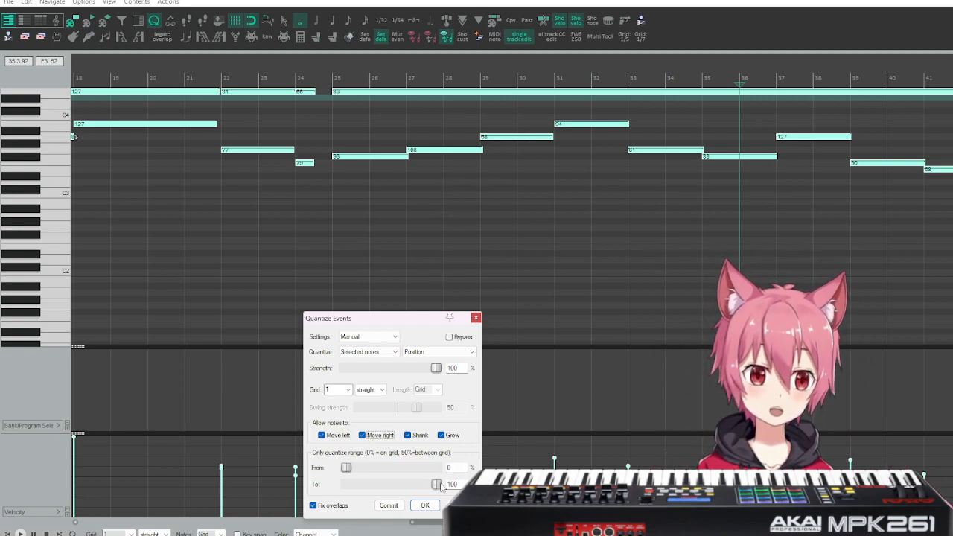
click(420, 507)
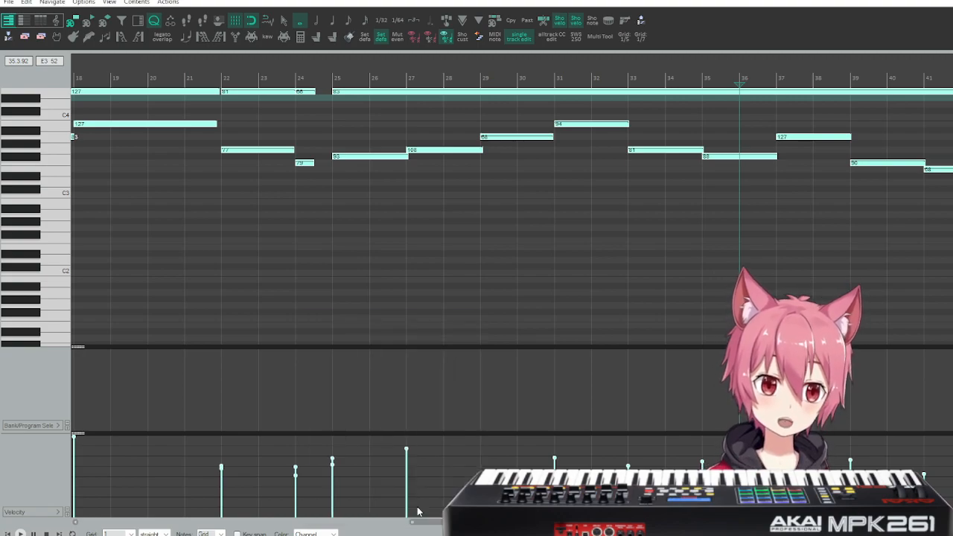
Extend the C4 and E4 notes in measure 3 to the start of measure 4.
scroll(357, 197, left, 5)
scroll(361, 196, left, 6)
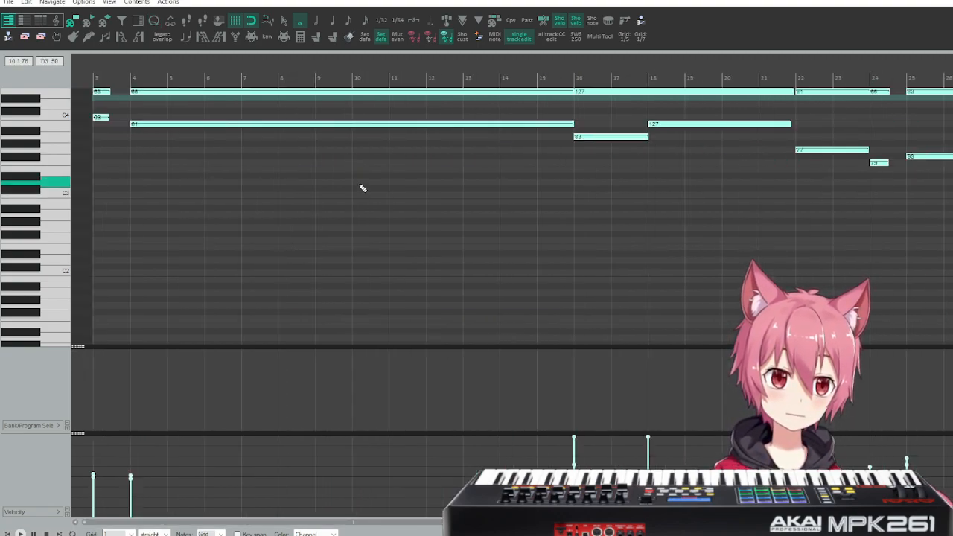
right_click(110, 130)
click(112, 127)
click(106, 118)
drag(116, 127, 106, 90)
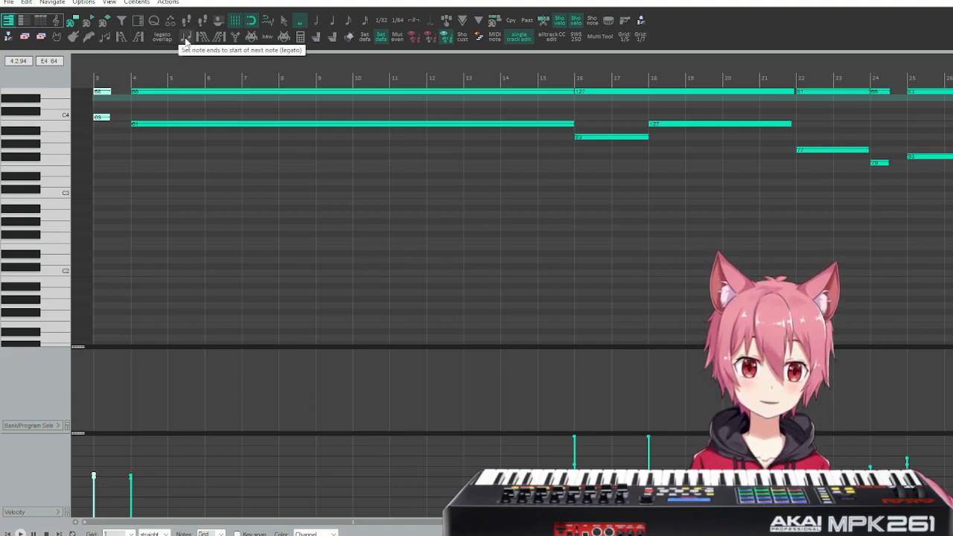
drag(116, 137, 103, 95)
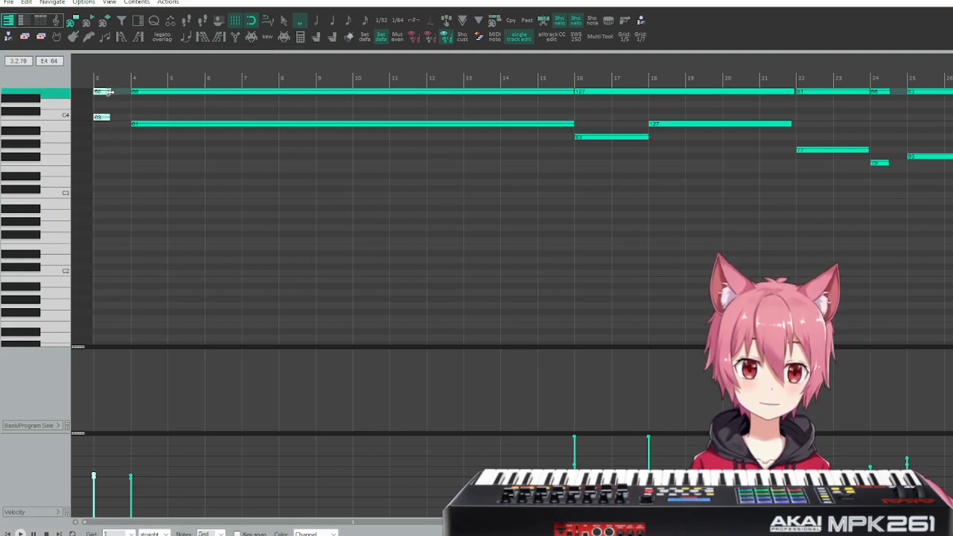
scroll(253, 140, right, 3)
scroll(273, 146, left, 3)
scroll(132, 141, up, 4)
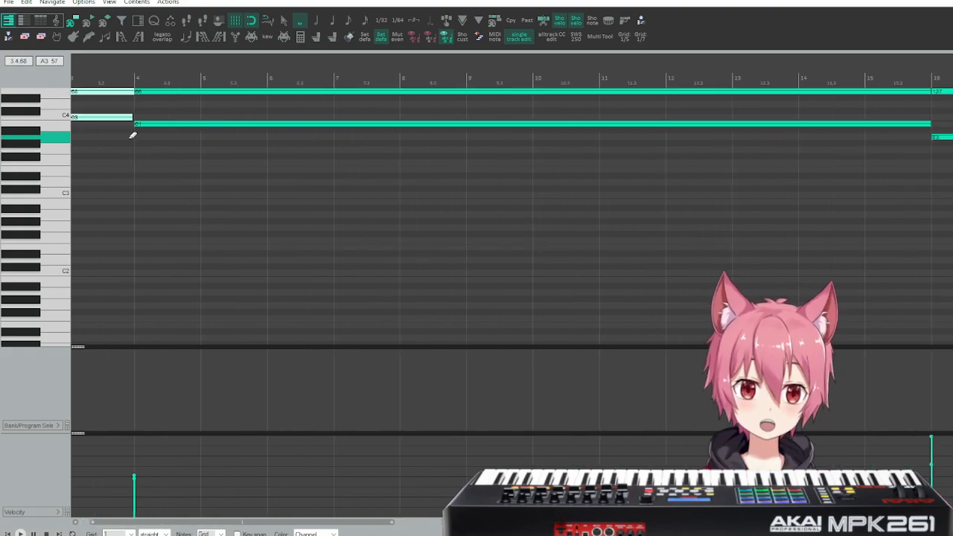
scroll(132, 134, up, 2)
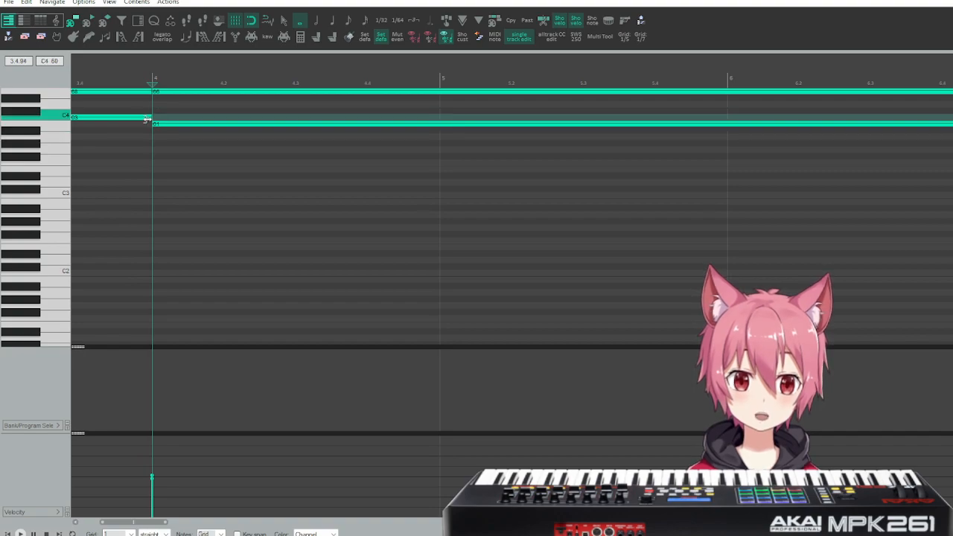
Extend the F3 and E4 notes in measure 24 to the start of measure 25, and tidy the ends of the following notes.
scroll(277, 176, right, 5)
scroll(273, 176, down, 5)
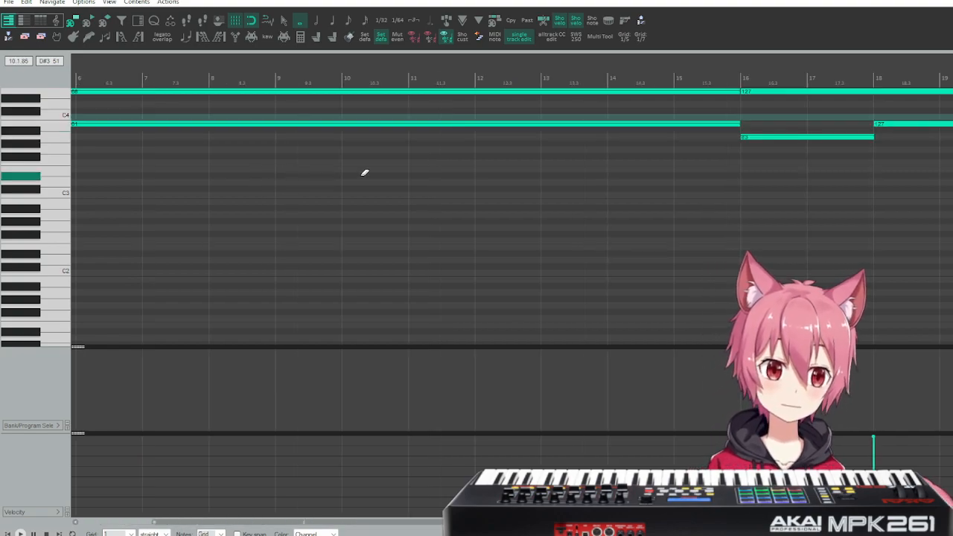
scroll(432, 165, down, 3)
scroll(543, 181, right, 5)
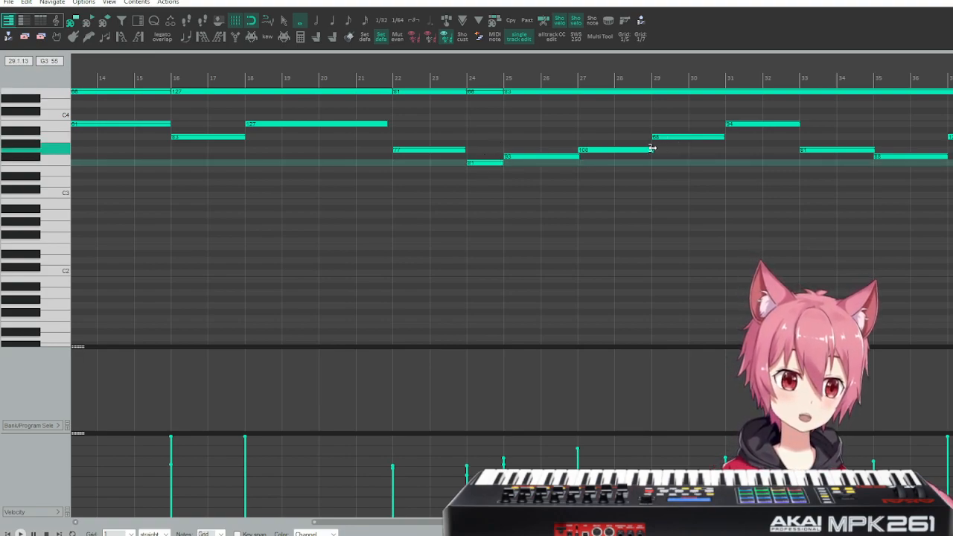
scroll(744, 150, right, 3)
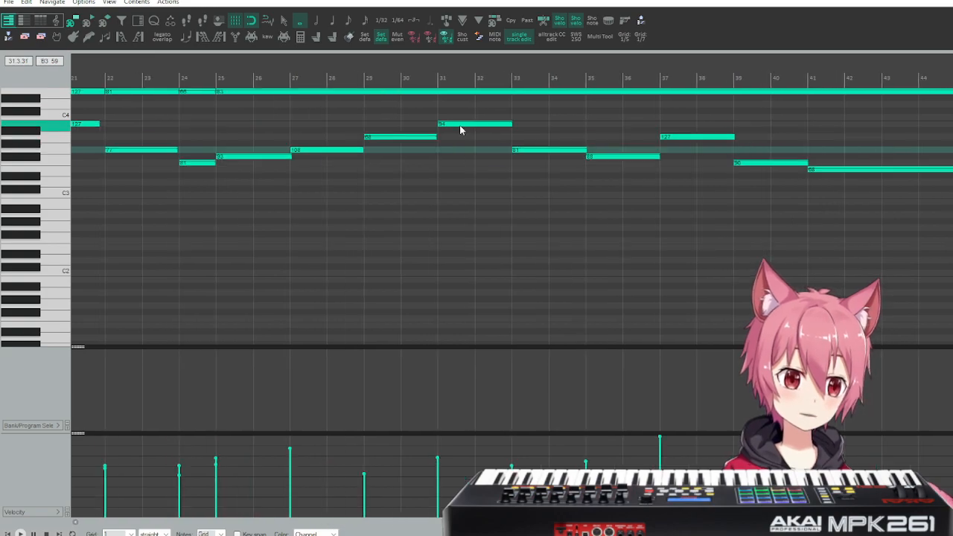
scroll(681, 161, right, 2)
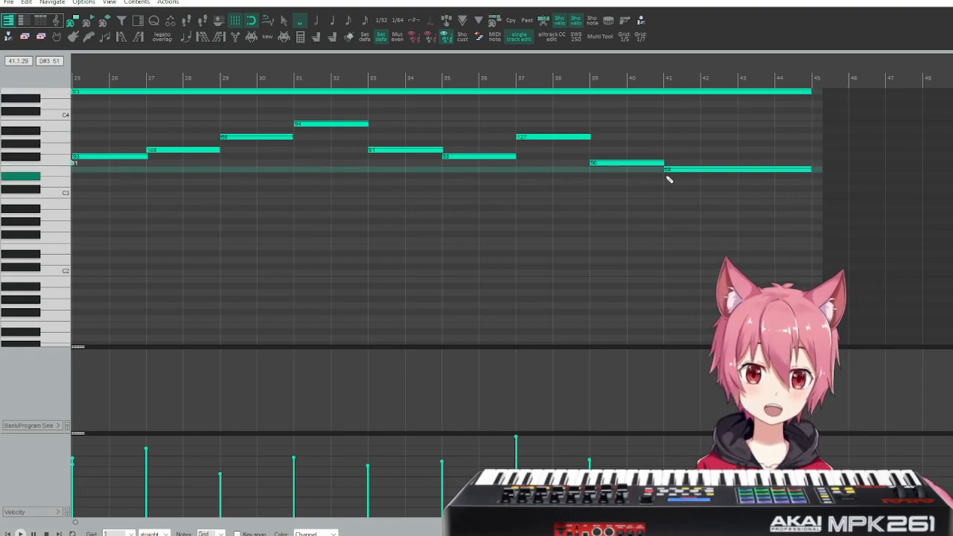
scroll(539, 166, left, 5)
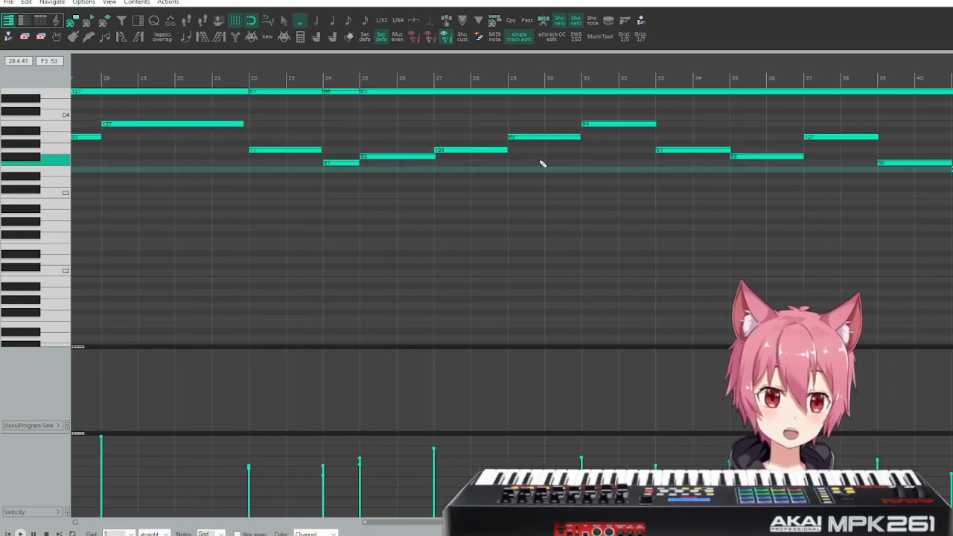
scroll(541, 163, left, 7)
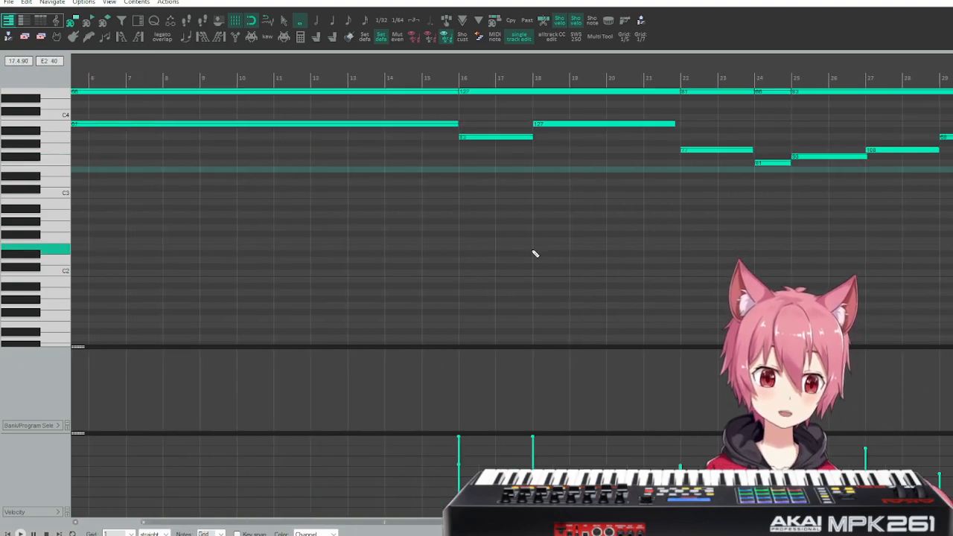
Raise the velocity of all notes in the horse fiddle performance to 127 and close the MIDI editor.
scroll(545, 211, down, 8)
drag(367, 469, 36, 448)
drag(349, 491, 65, 476)
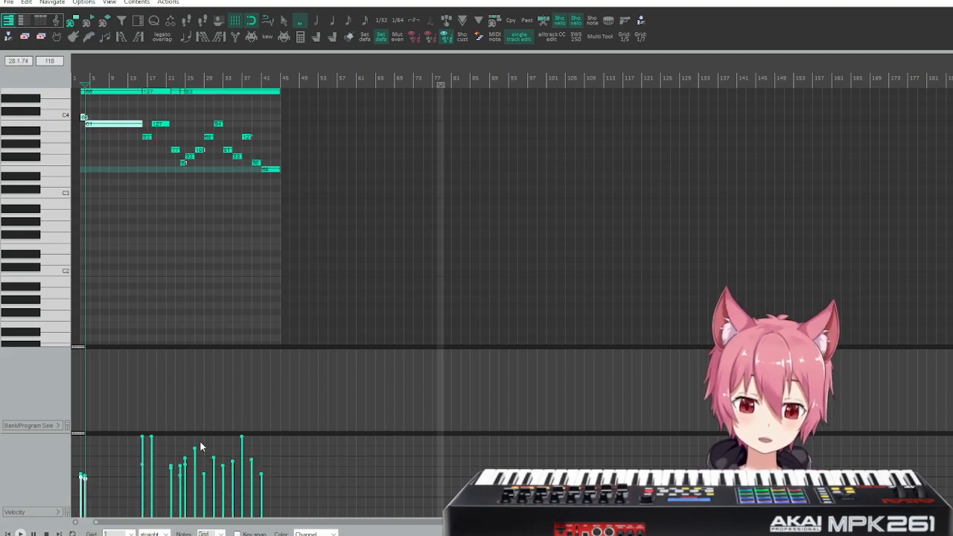
key(ctrl+a)
drag(233, 463, 290, 418)
click(371, 464)
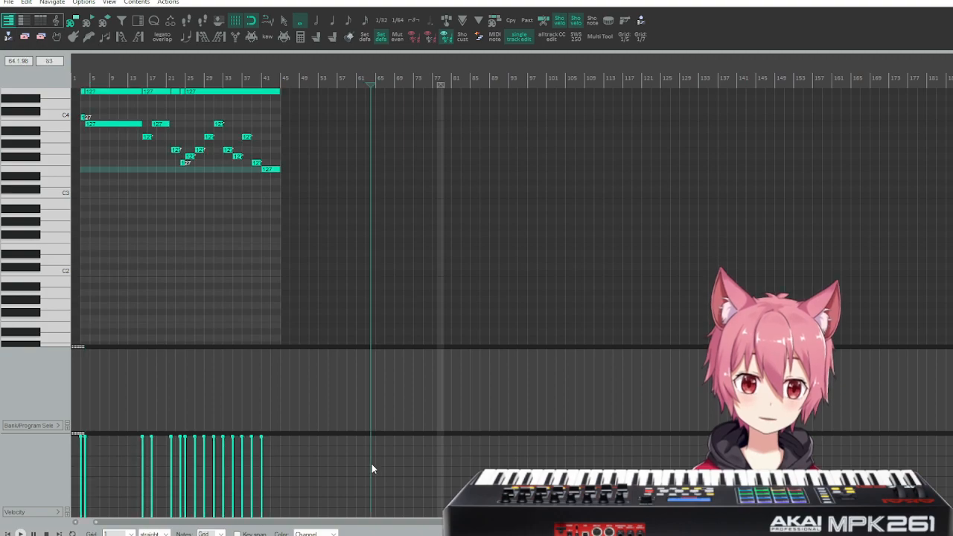
key(Escape)
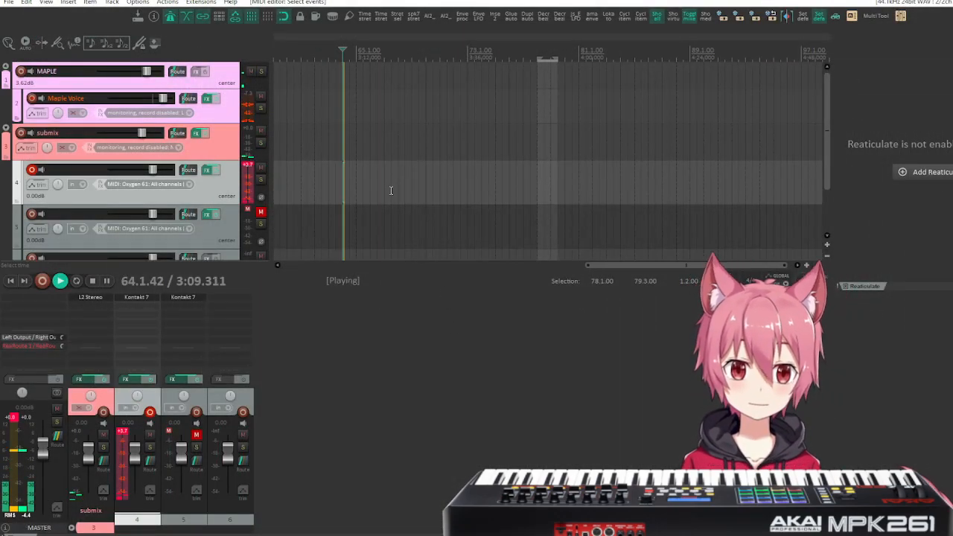
Play back the edited performance from measure 23, and again from just before the MIDI item's start.
scroll(484, 164, left, 6)
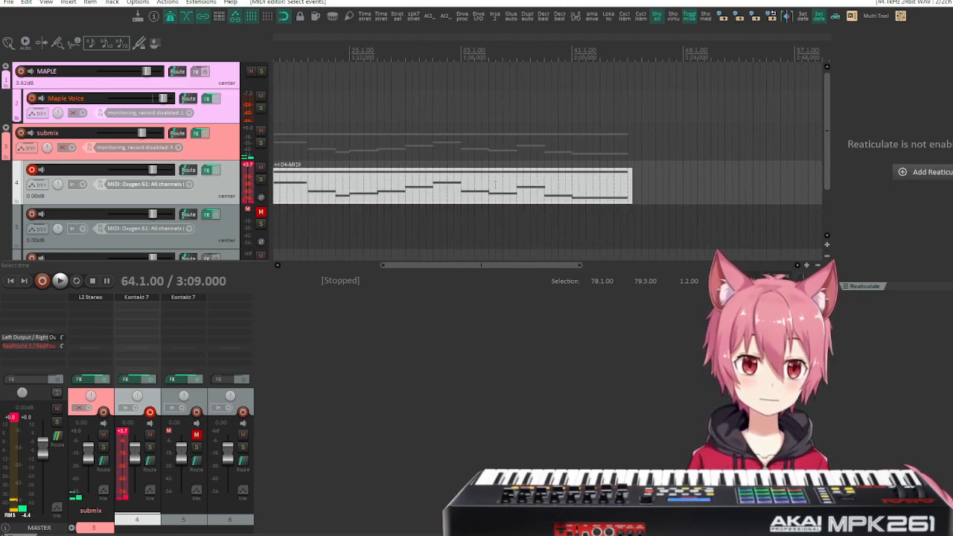
click(330, 98)
key(space)
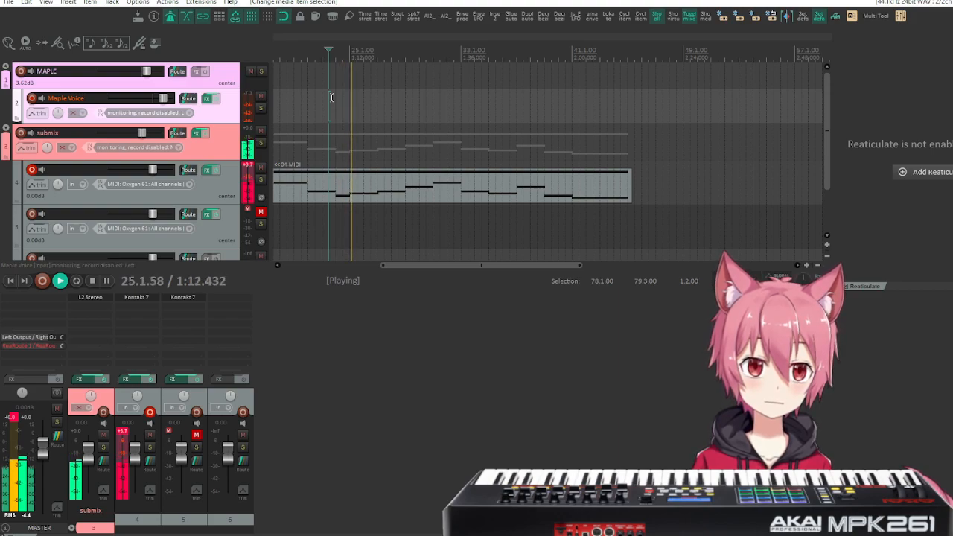
key(space)
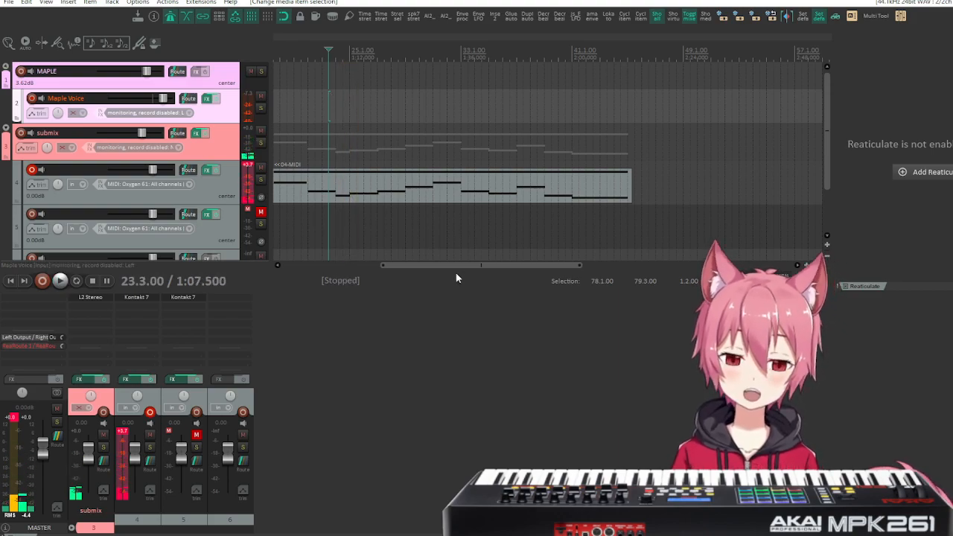
drag(453, 266, 320, 266)
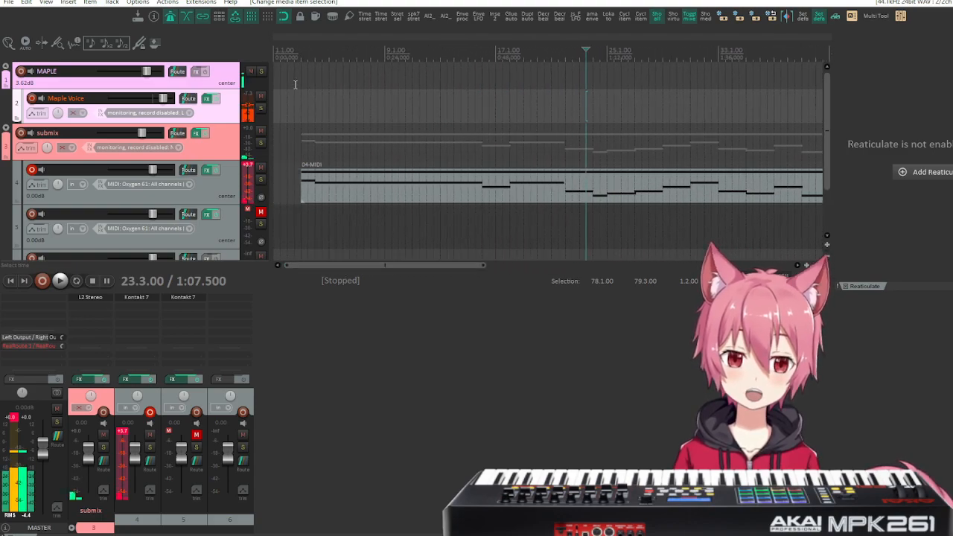
click(294, 74)
key(space)
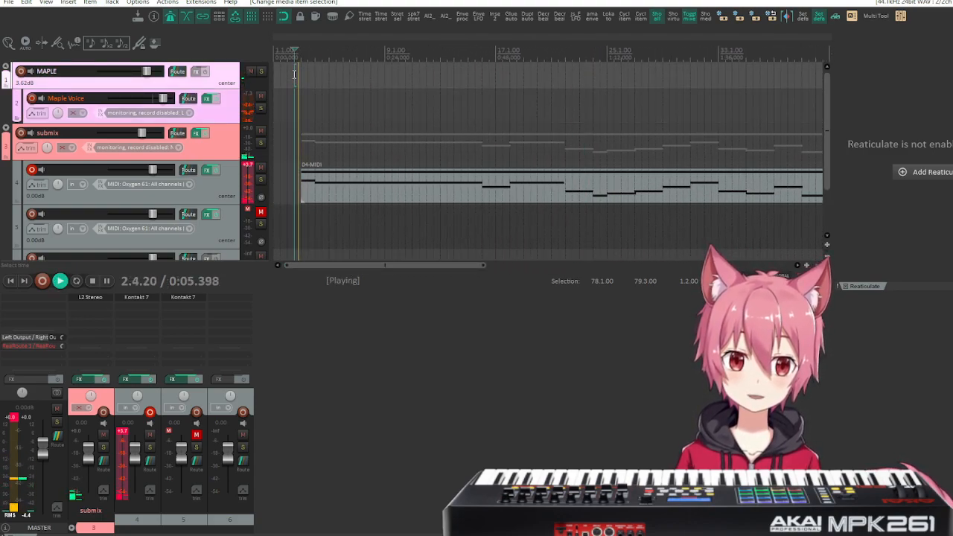
key(space)
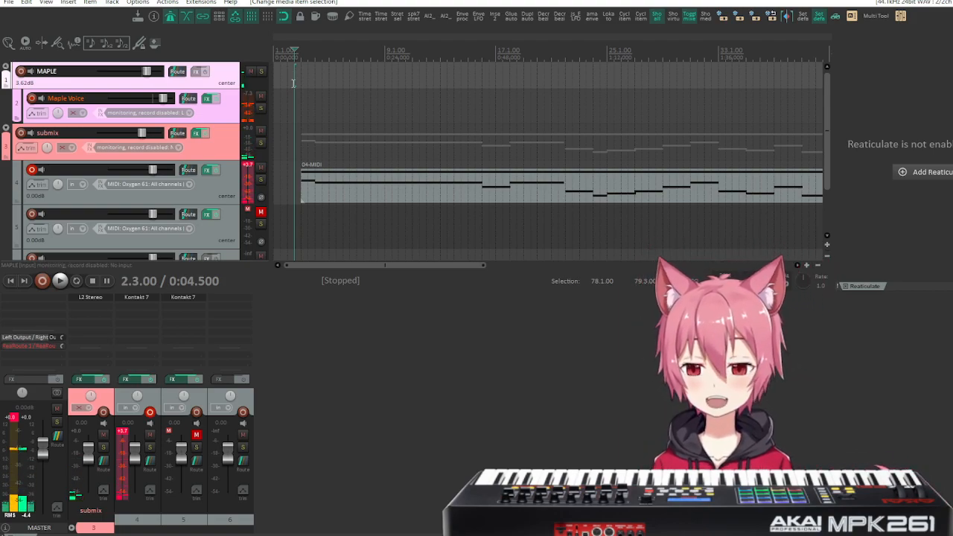
Move the recorded MIDI item on track 4 to the project start at measure 1 and duplicate its track.
drag(435, 182, 383, 200)
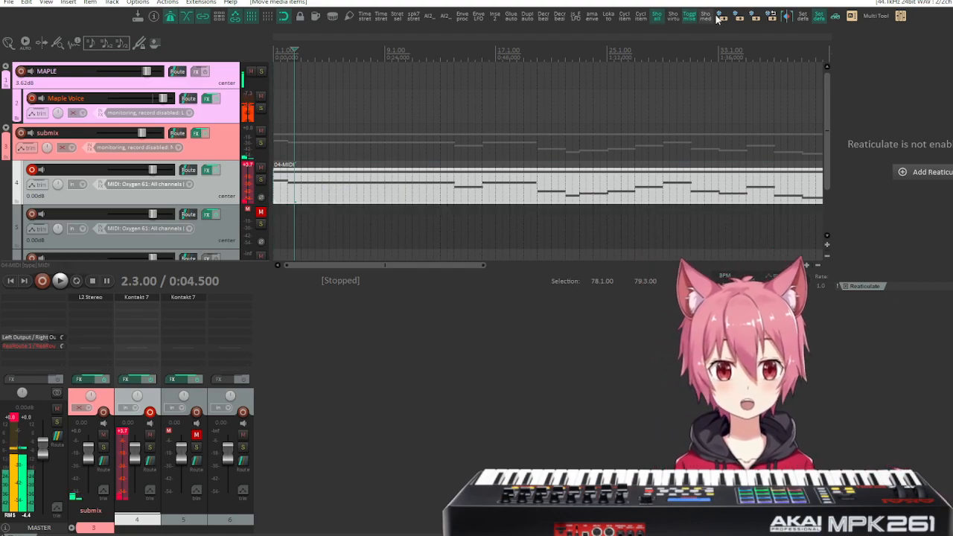
click(343, 184)
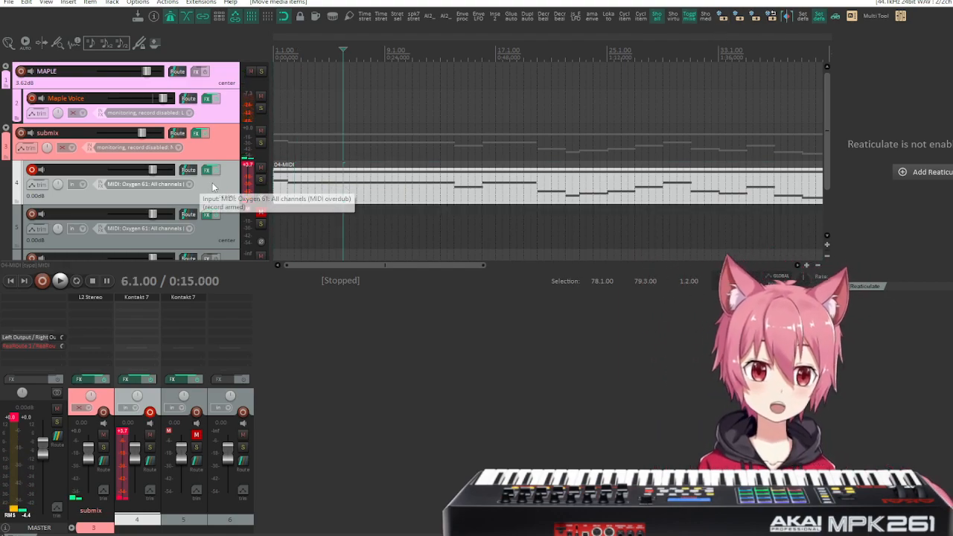
right_click(213, 183)
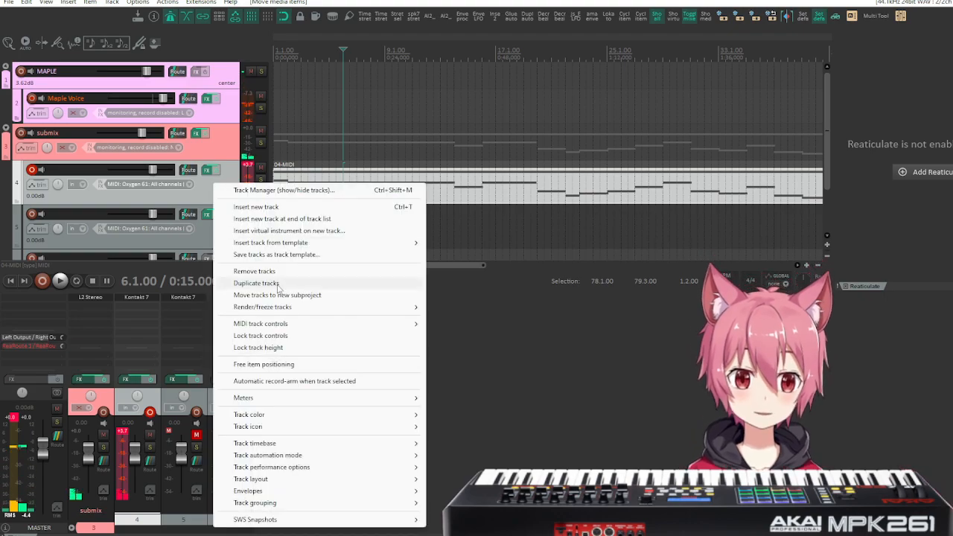
click(308, 283)
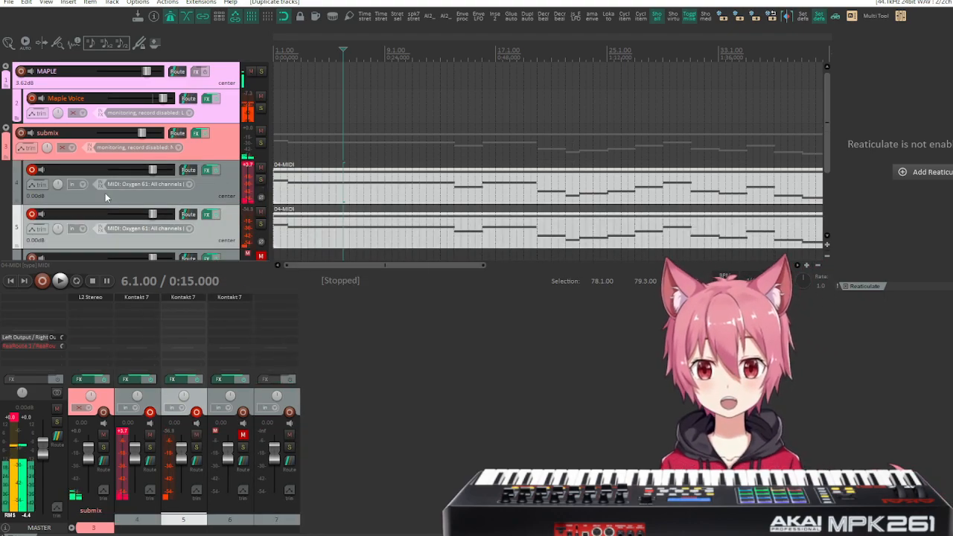
Disarm recording on the original and duplicated instrument tracks, and deselect both MIDI items.
click(32, 214)
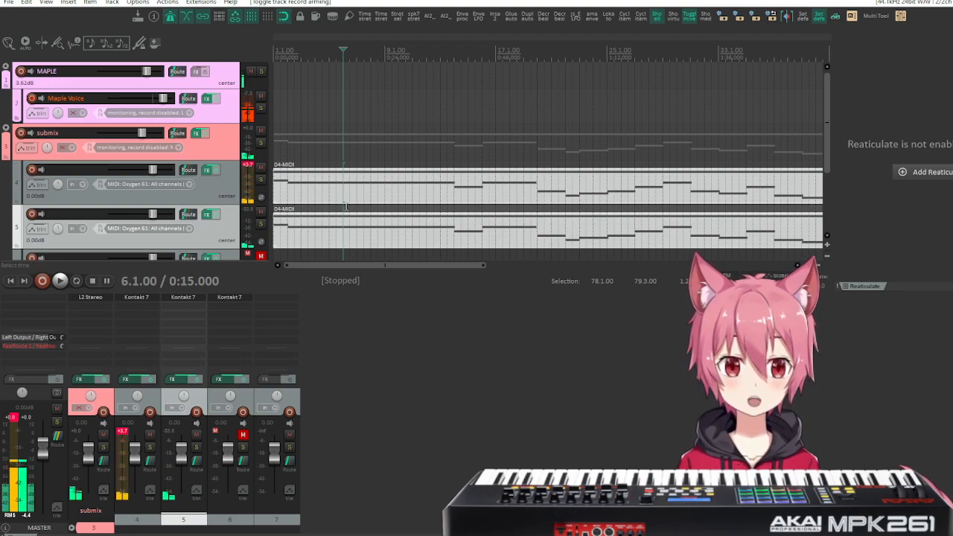
click(224, 181)
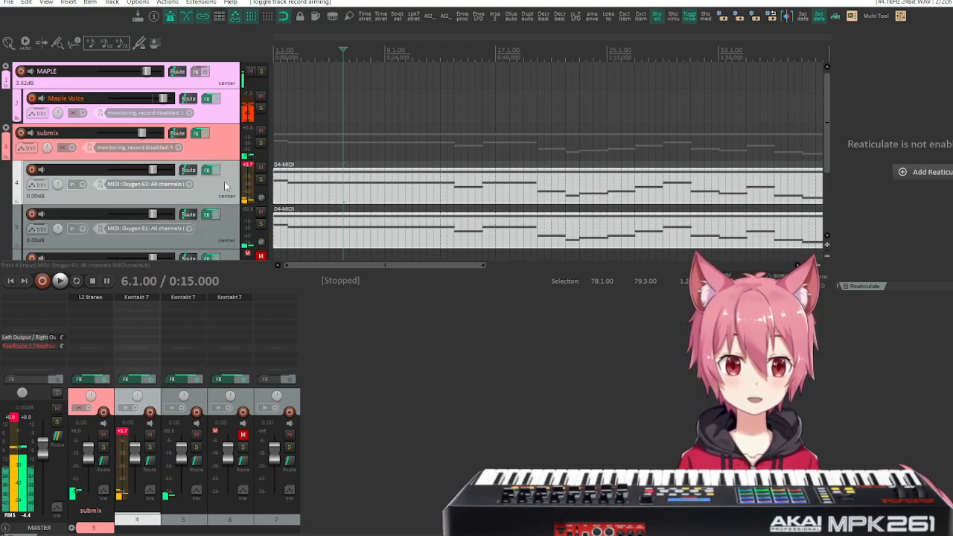
click(298, 233)
click(373, 199)
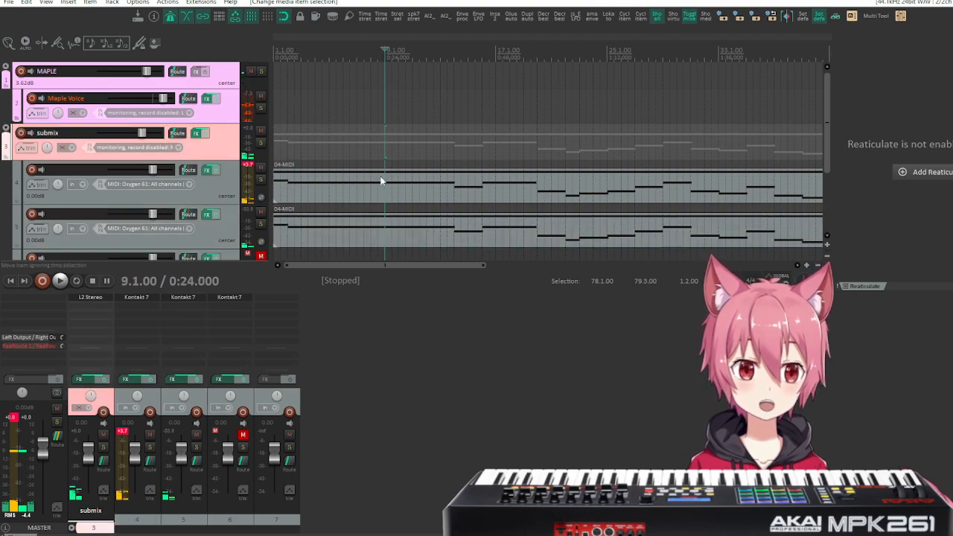
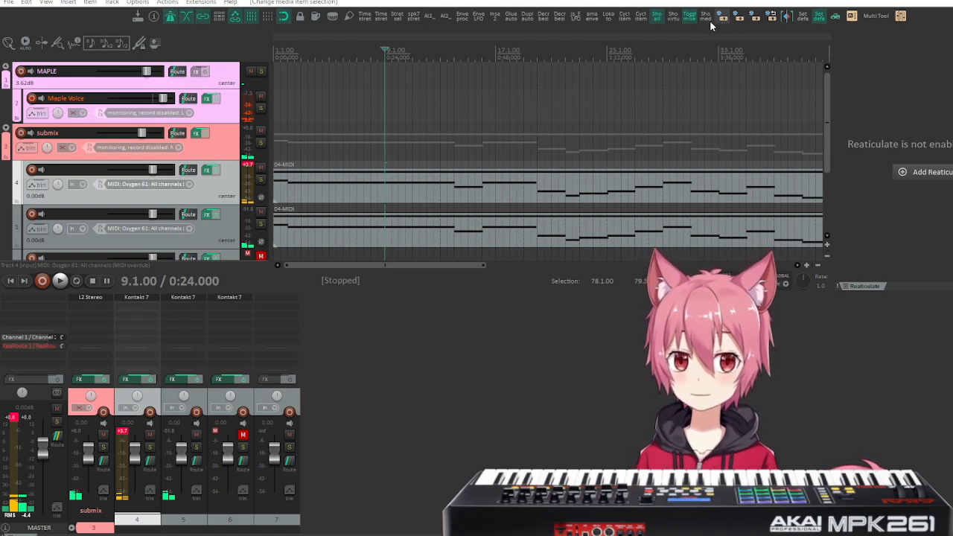
Freeze track 4 to audio and unlock the frozen item.
click(724, 20)
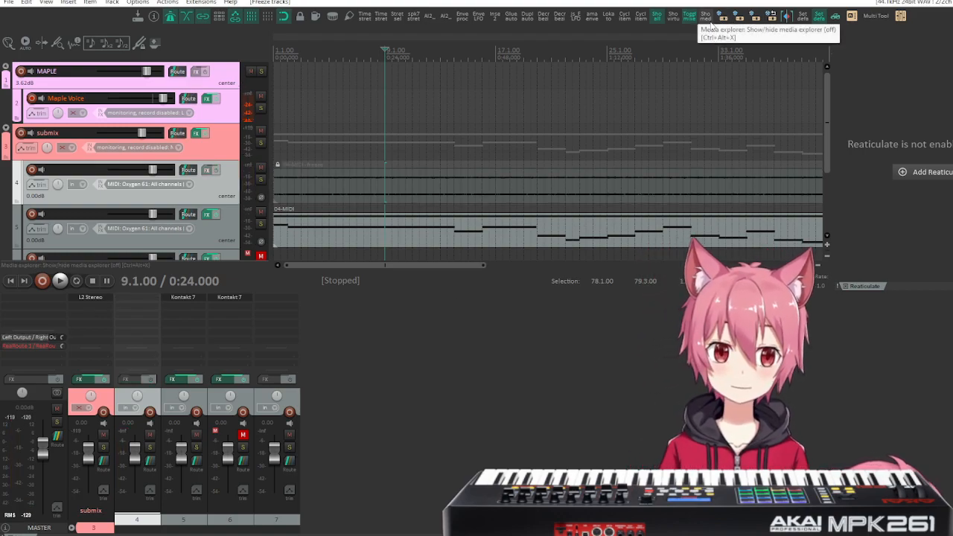
click(277, 166)
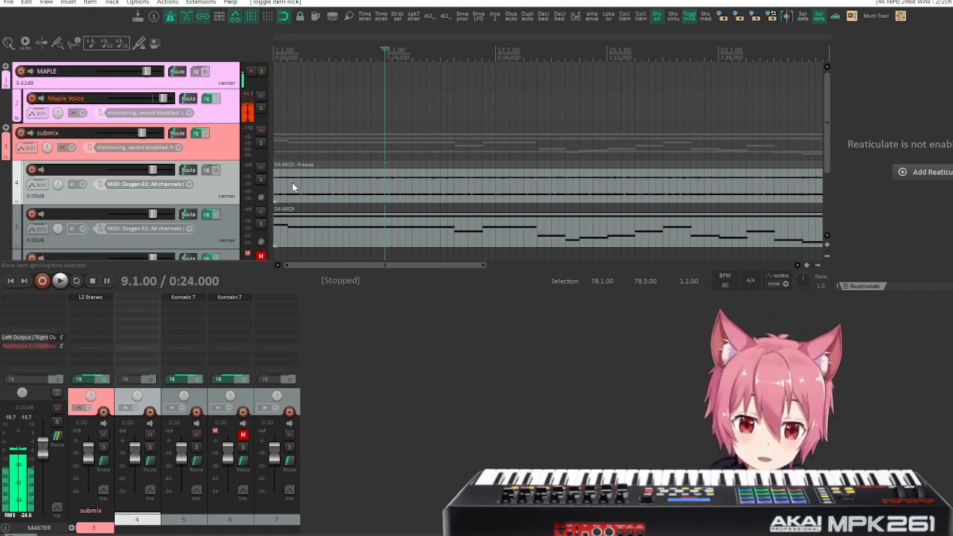
Locate where the sound begins in track 4's frozen waveform, place the edit cursor there at about 0.18 s, and play from it.
scroll(295, 165, up, 2)
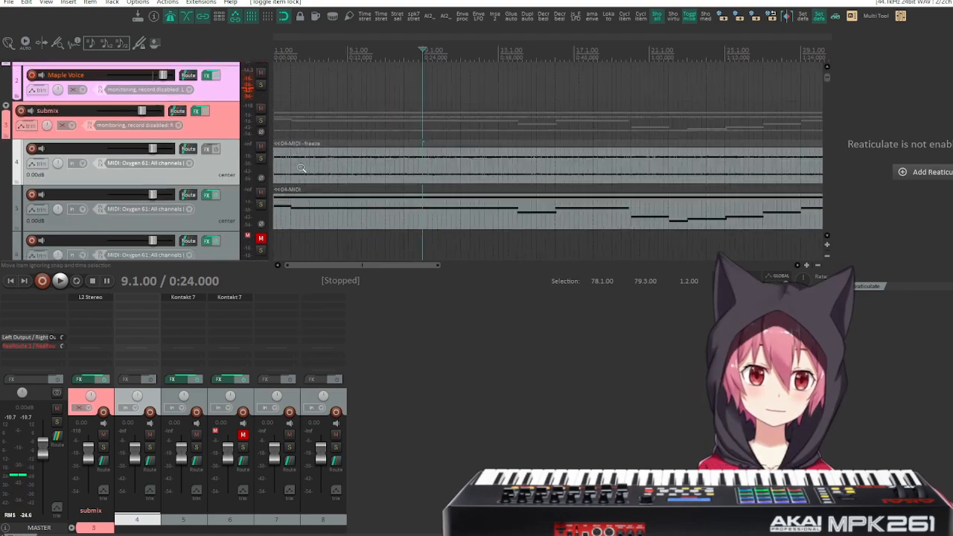
scroll(298, 165, up, 8)
scroll(447, 163, up, 4)
scroll(521, 163, up, 3)
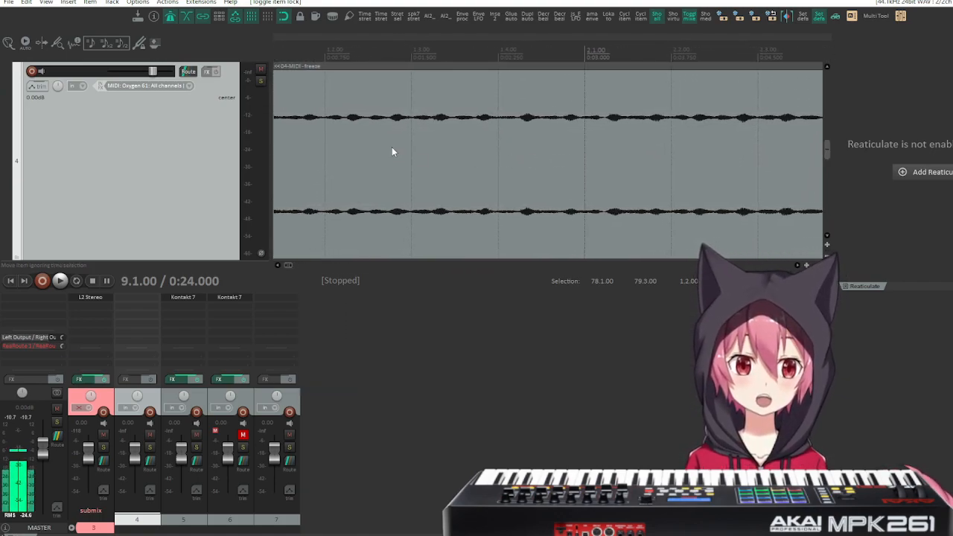
scroll(392, 148, left, 2)
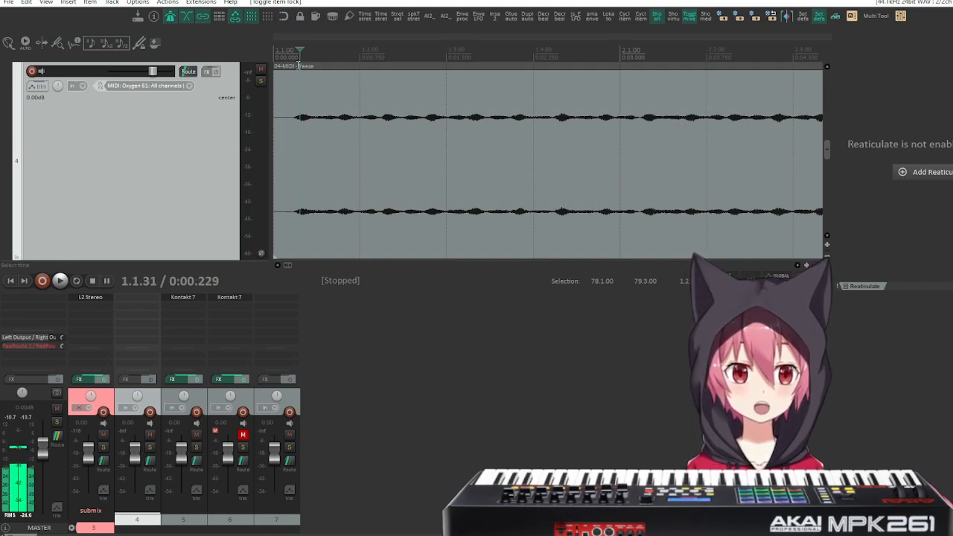
click(292, 52)
click(294, 53)
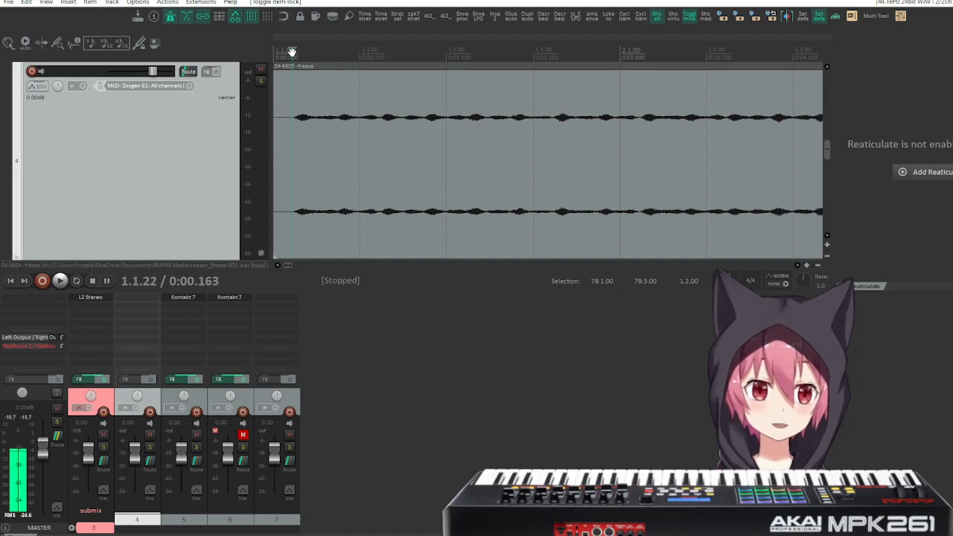
drag(288, 53, 290, 53)
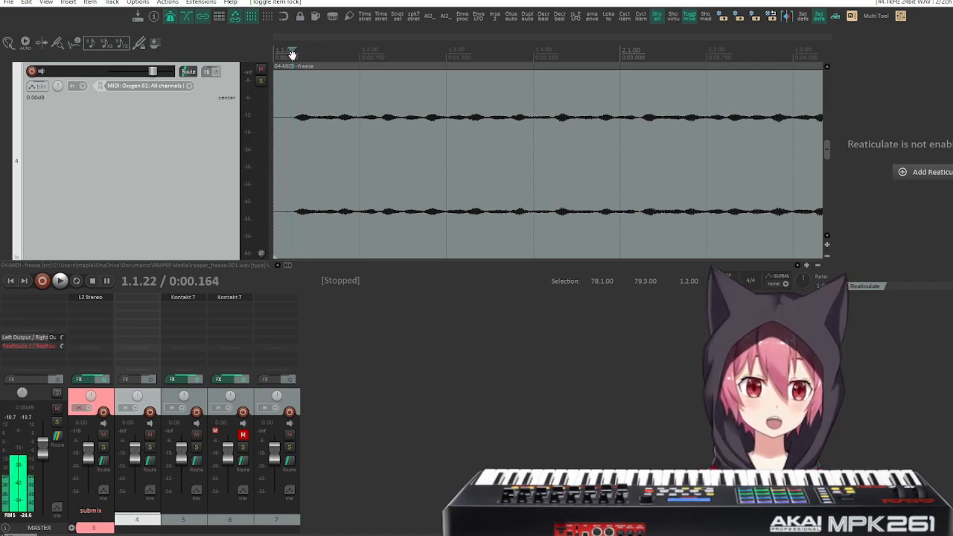
drag(293, 55, 296, 55)
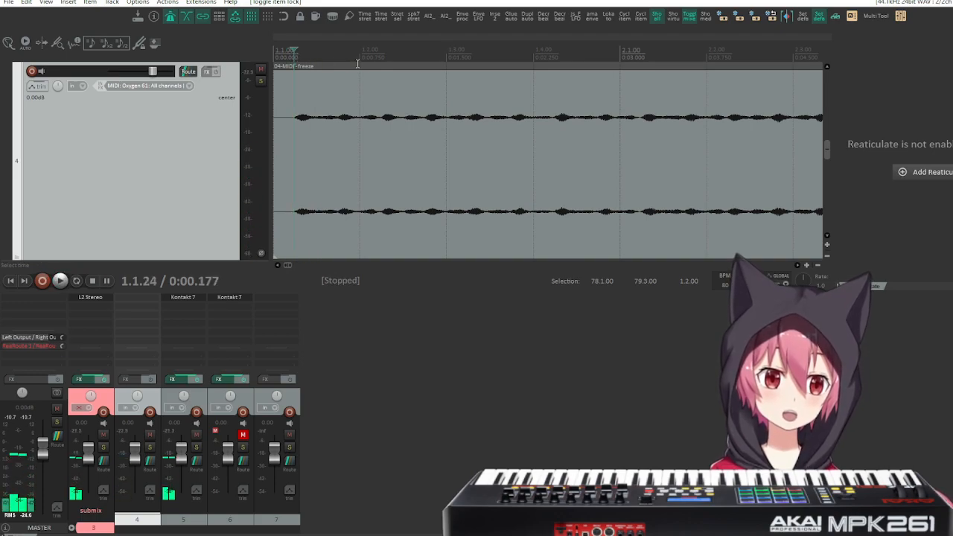
key(space)
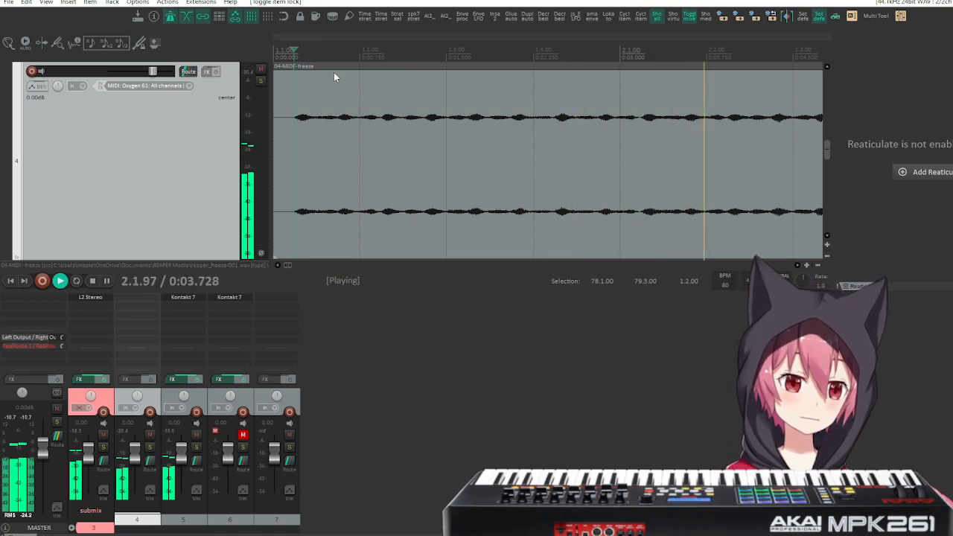
key(space)
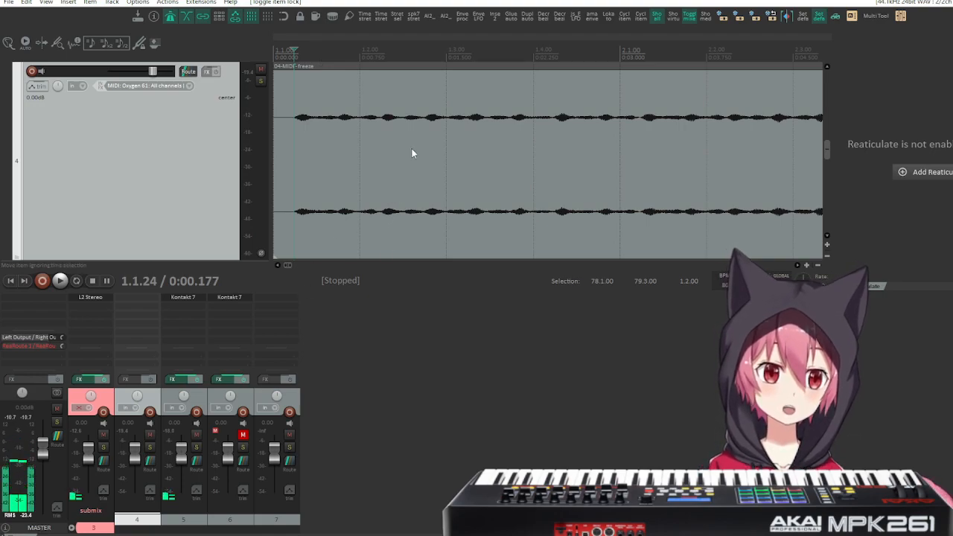
Place the edit cursor at the project start and play the opening of the frozen audio.
scroll(411, 148, right, 3)
scroll(412, 154, left, 3)
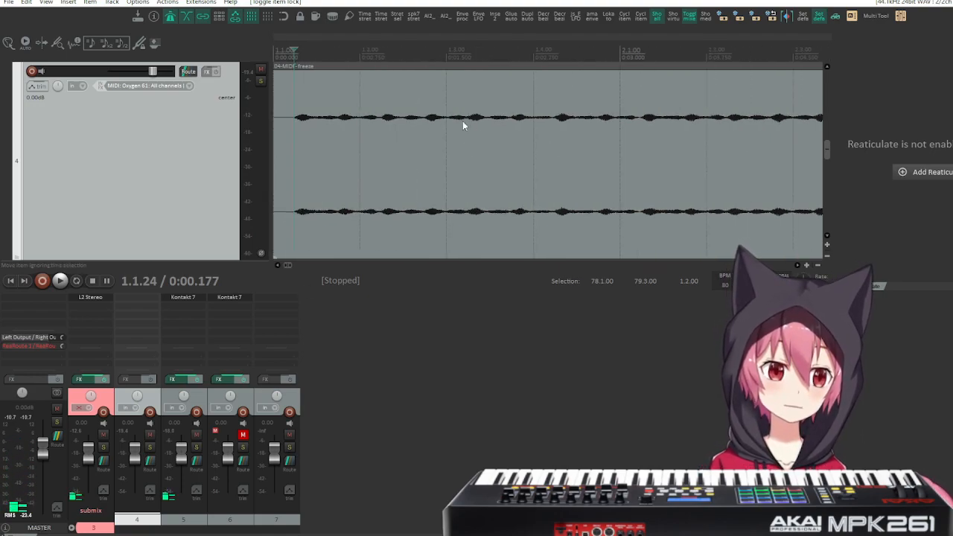
click(273, 47)
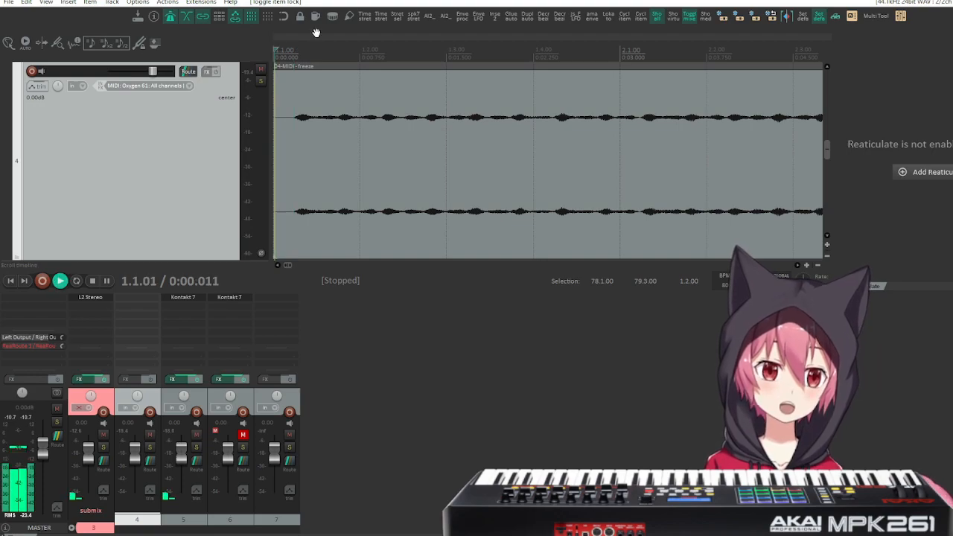
key(space)
key(space)
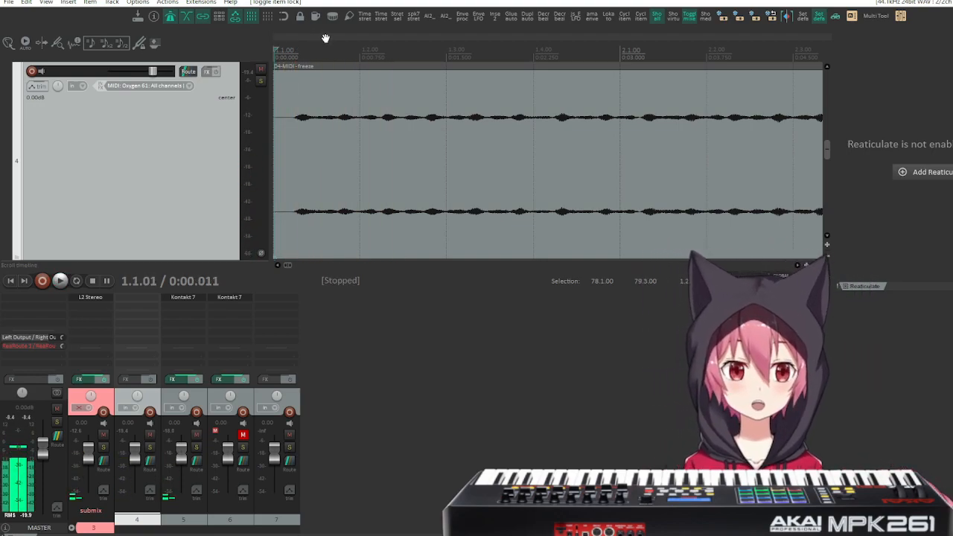
key(space)
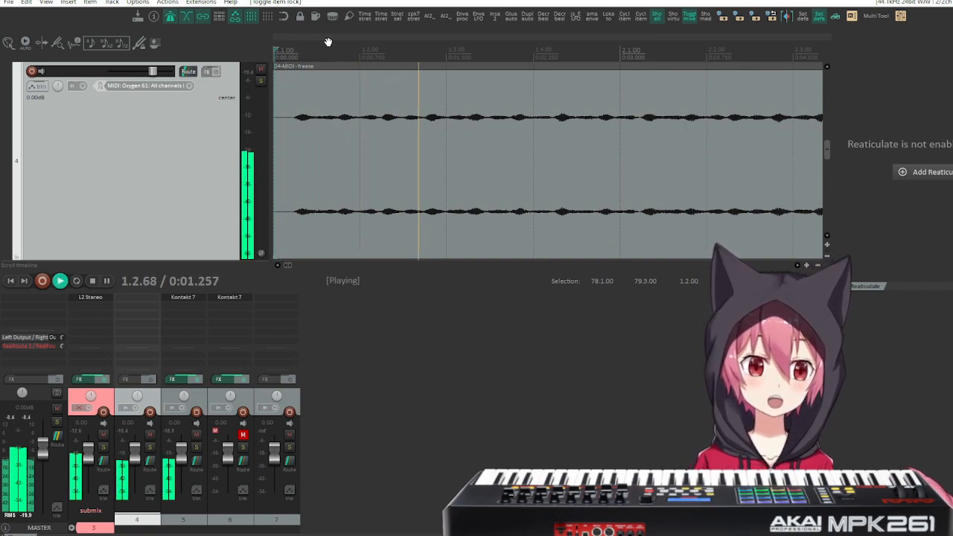
key(space)
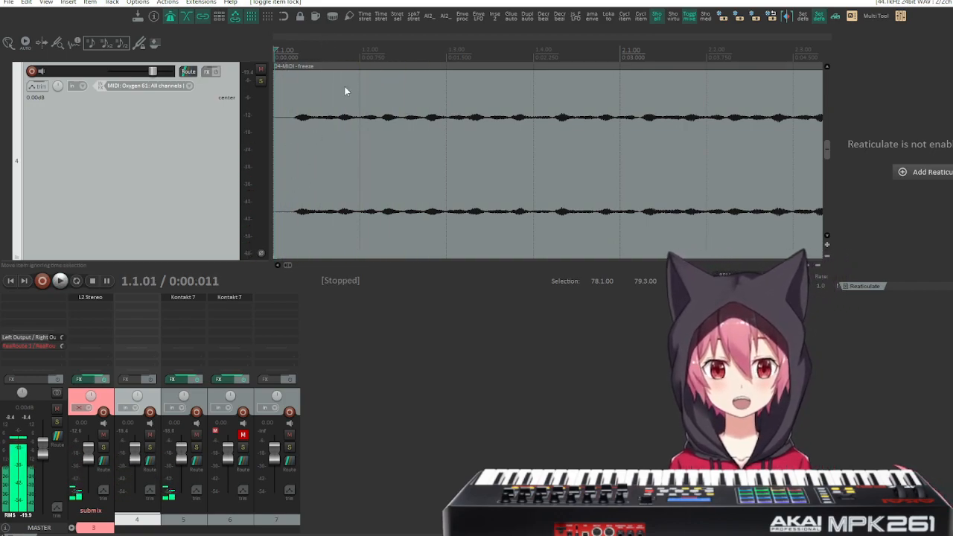
Return the edit cursor to the frozen audio's onset at about 0.17 s and replay the opening from there.
drag(275, 49, 293, 54)
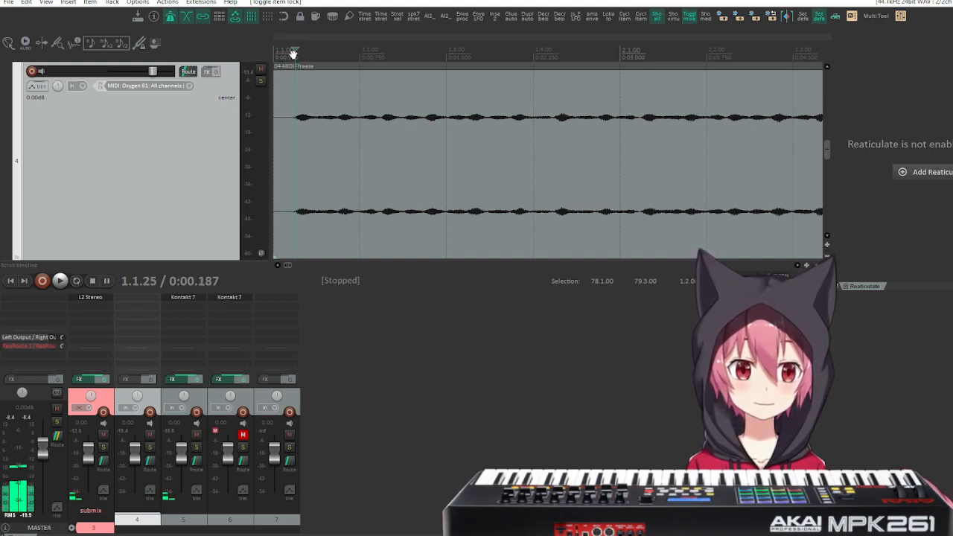
key(space)
key(space)
key(space)
key(space)
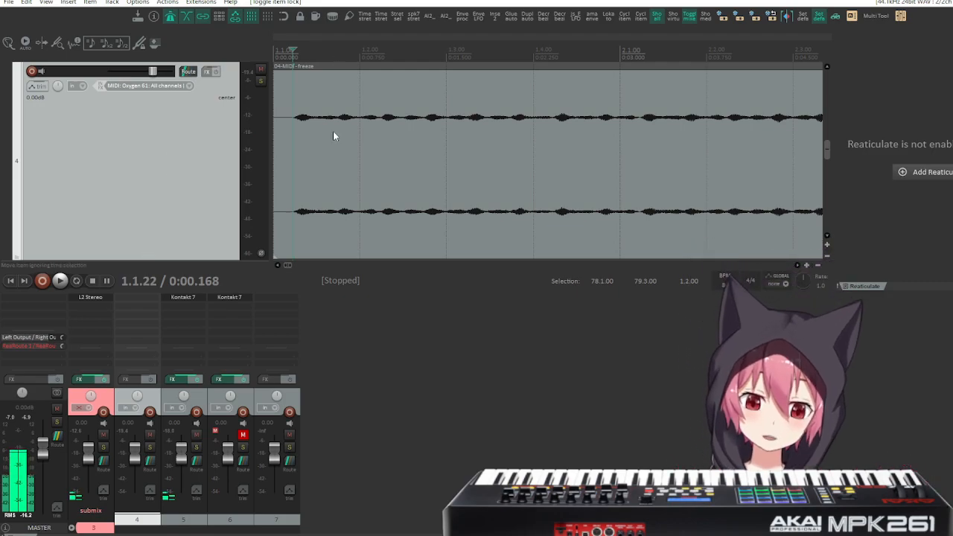
Hide the mixer and delete the frozen track 4, confirming the removal.
scroll(333, 135, down, 12)
scroll(278, 132, up, 8)
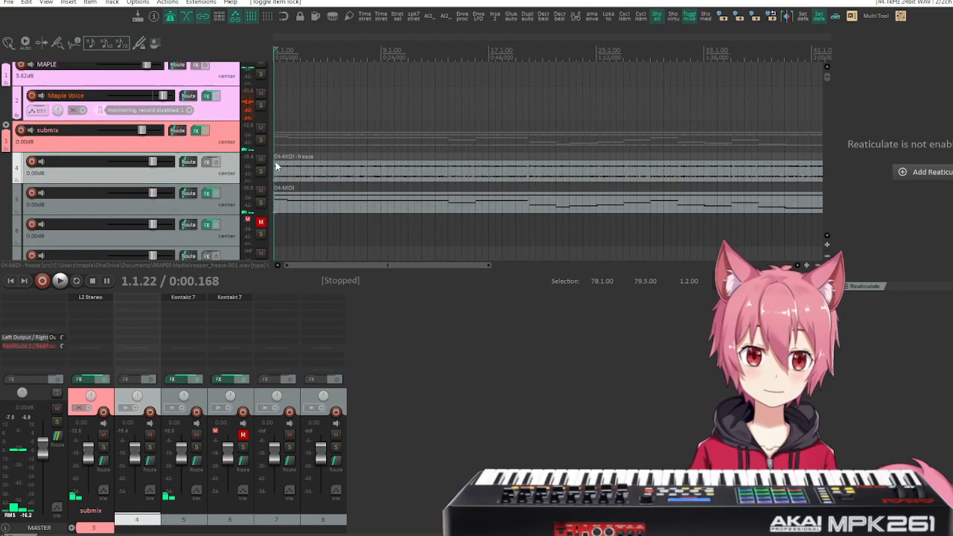
scroll(277, 165, up, 4)
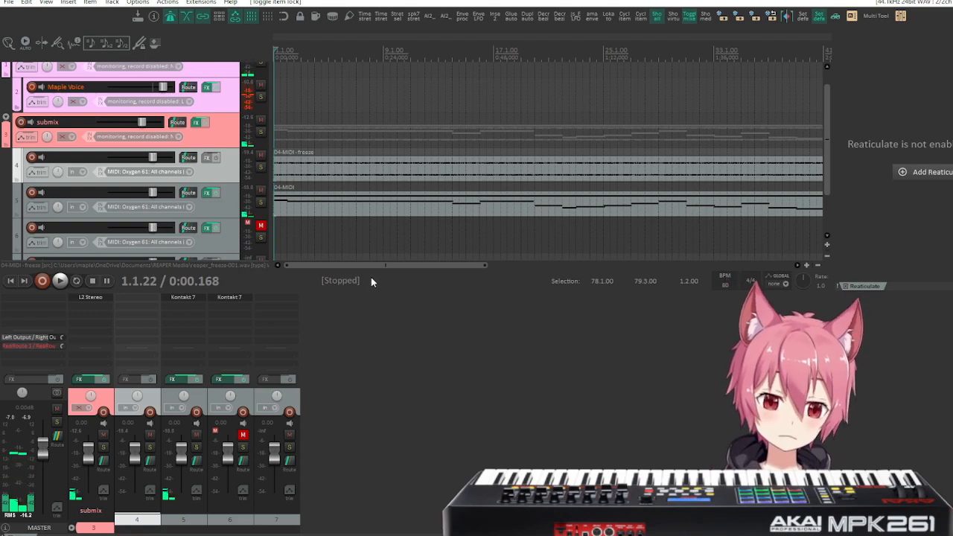
key(ctrl+m)
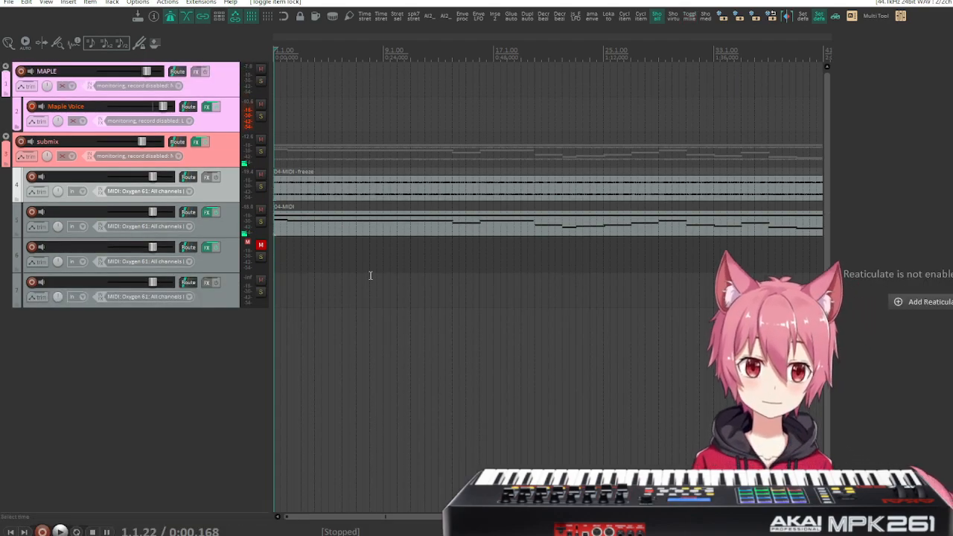
scroll(248, 237, up, 1)
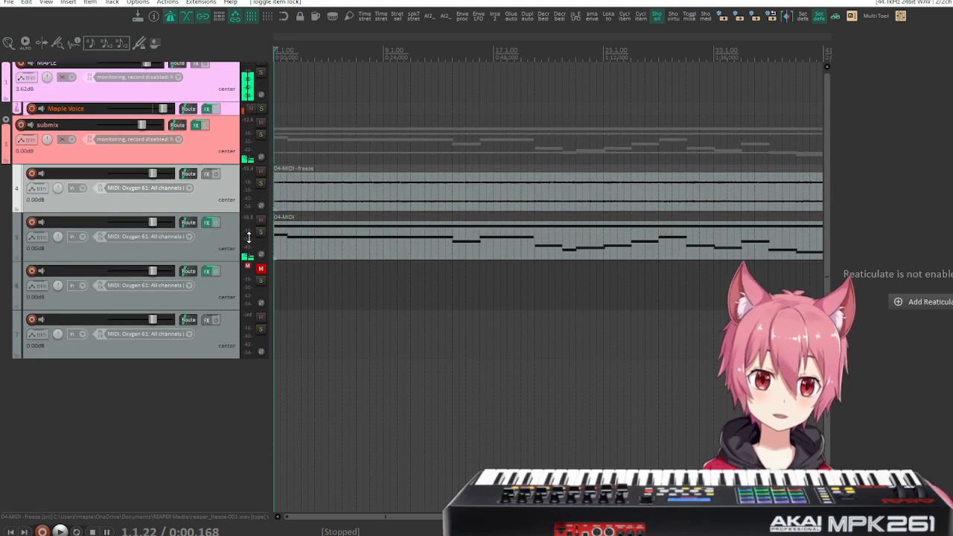
scroll(249, 237, down, 1)
scroll(249, 236, up, 1)
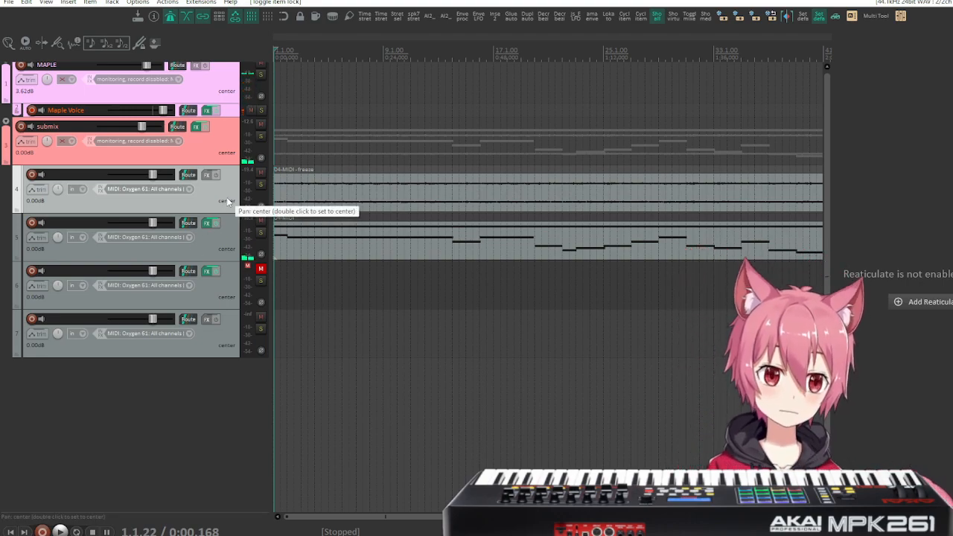
key(Delete)
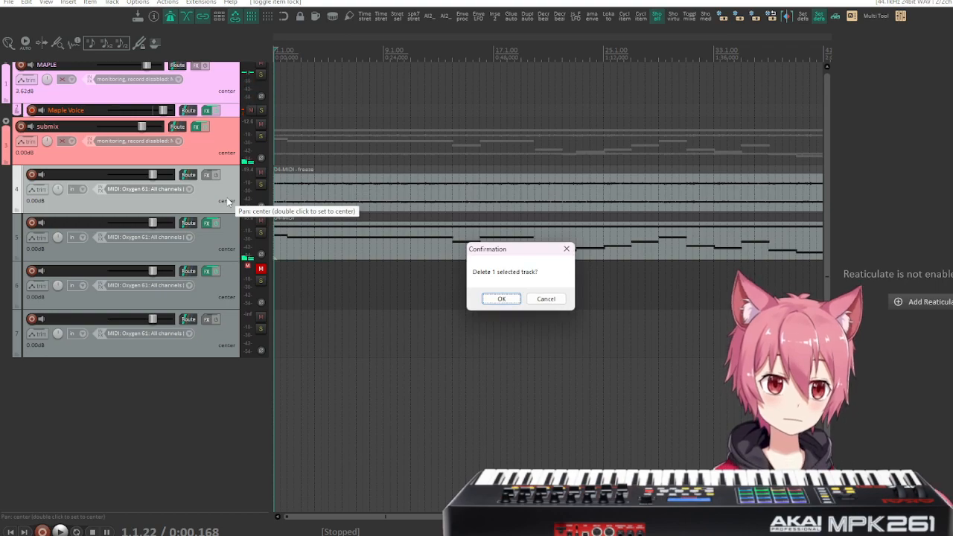
key(Return)
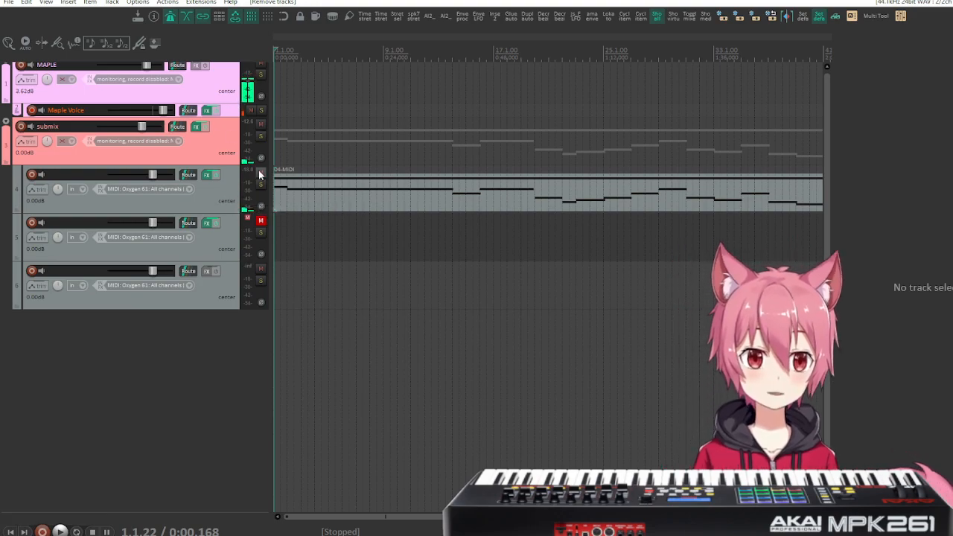
Enable the media playback offset in track 4's routing and enter a negative millisecond offset to compensate for the slow note onset.
click(187, 176)
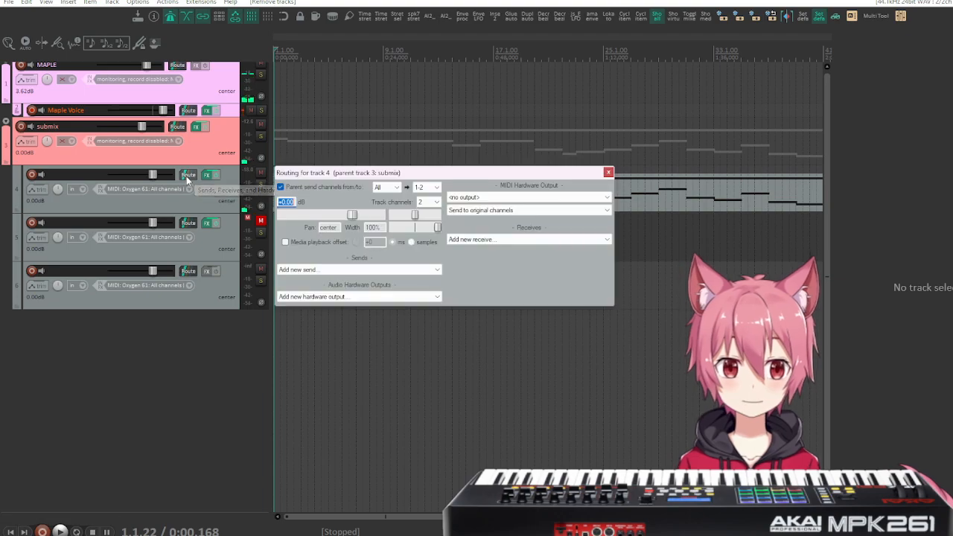
click(291, 243)
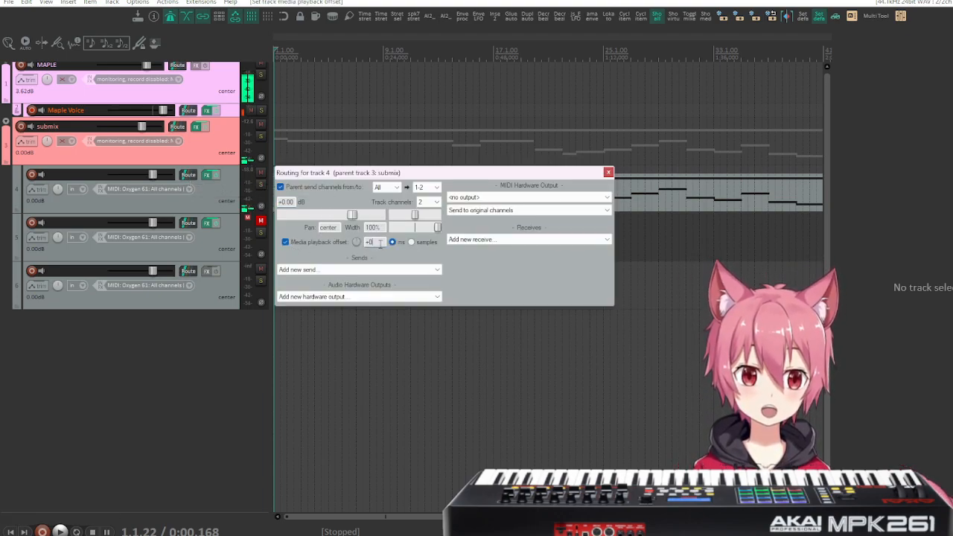
text(-)
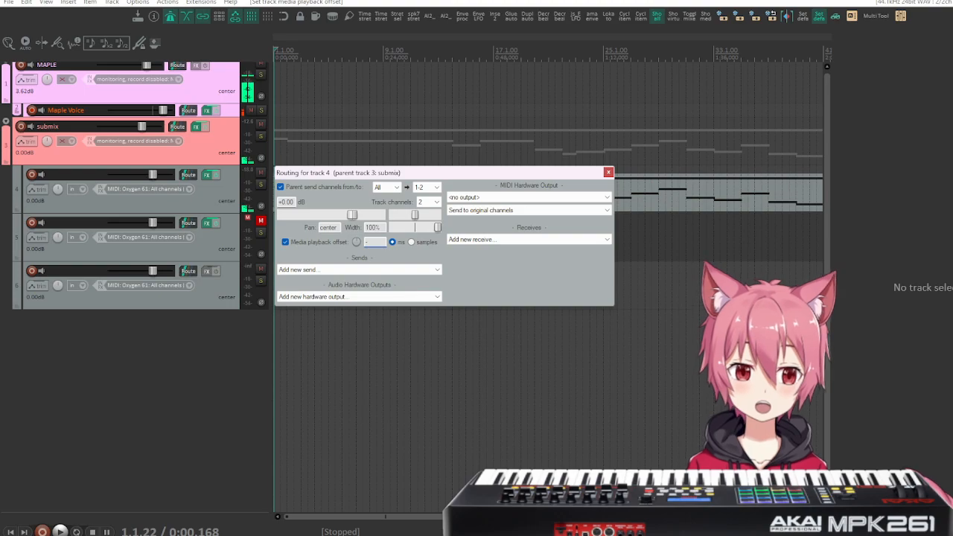
text(17)
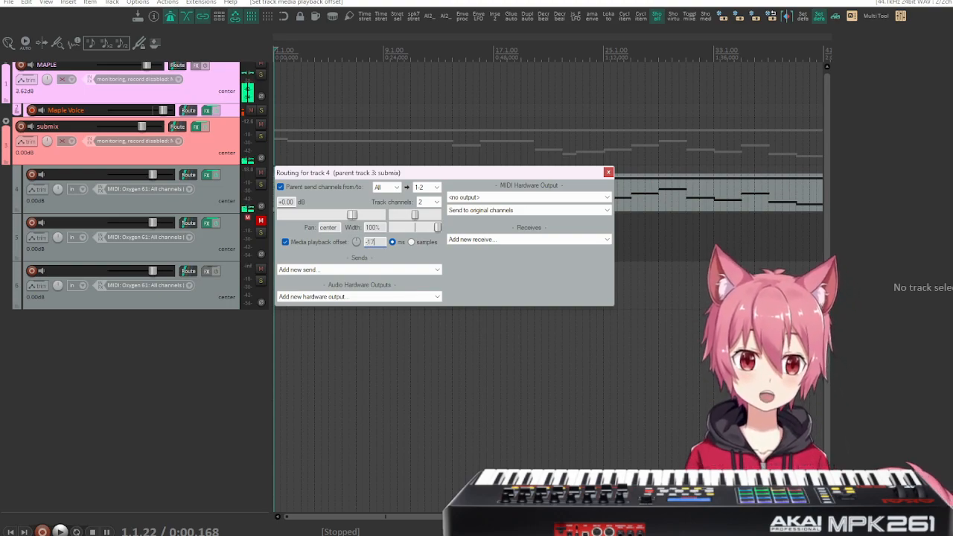
click(608, 172)
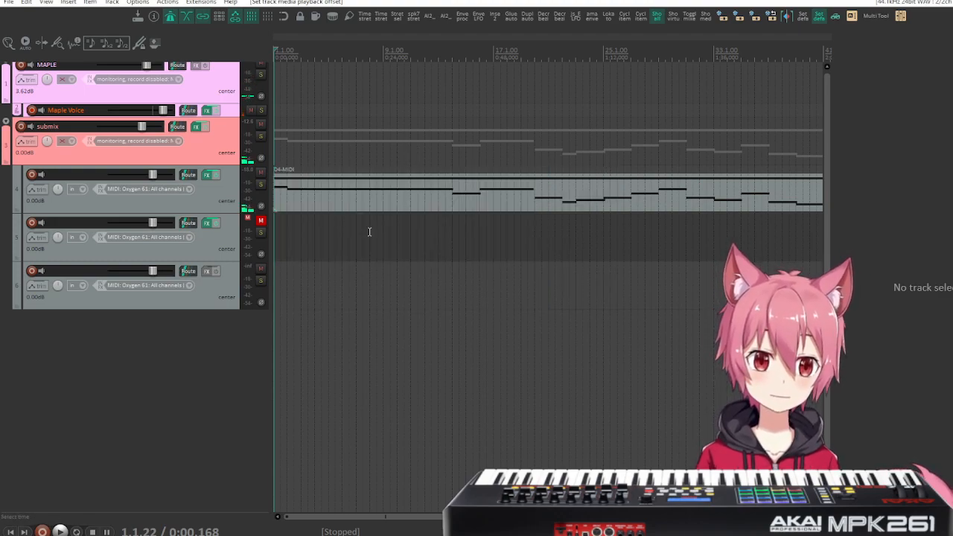
Turn snapping back on and move track 4's MIDI item to start at measure 3.
scroll(396, 256, up, 5)
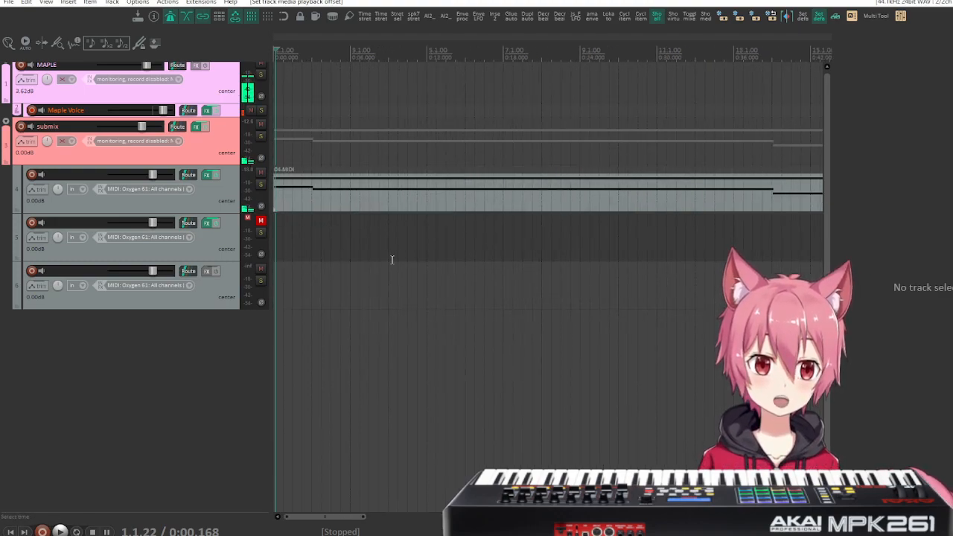
drag(382, 212, 463, 205)
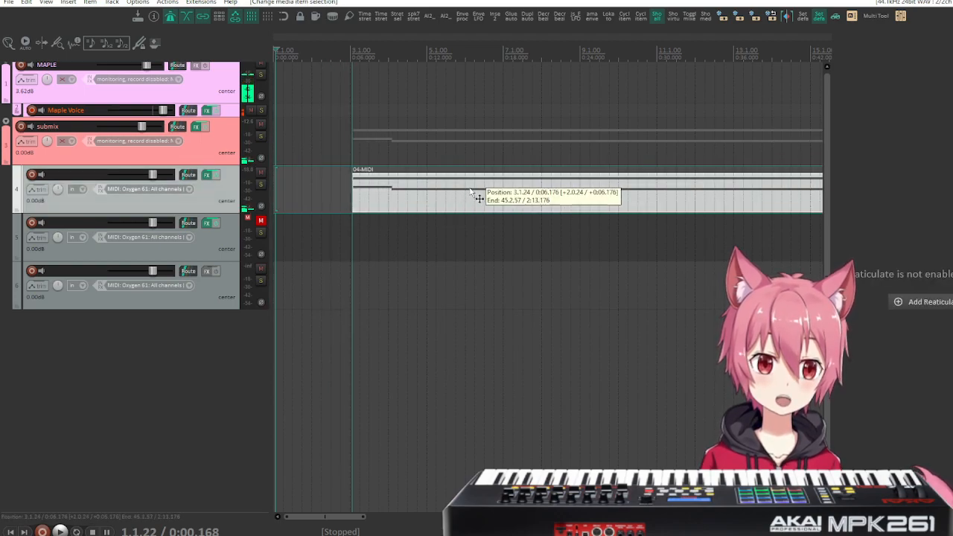
click(283, 17)
mouse_move(445, 195)
mouse_down()
mouse_move(455, 195)
mouse_move(440, 197)
mouse_up()
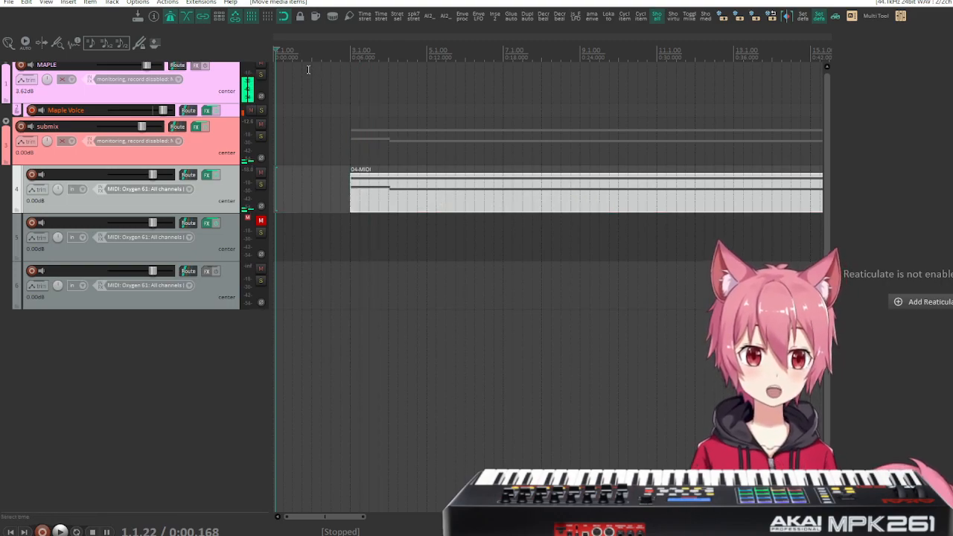
Play the start of the offset MIDI item repeatedly from measure 2, including from beat 4 at 2.4.00, to check its timing.
click(308, 69)
key(space)
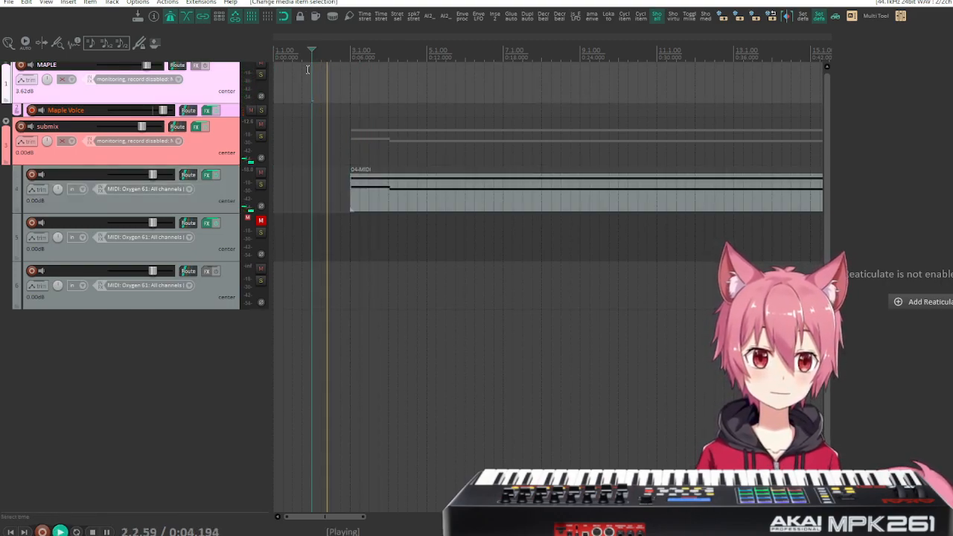
key(space)
click(341, 73)
key(space)
key(space)
key(space)
key(space)
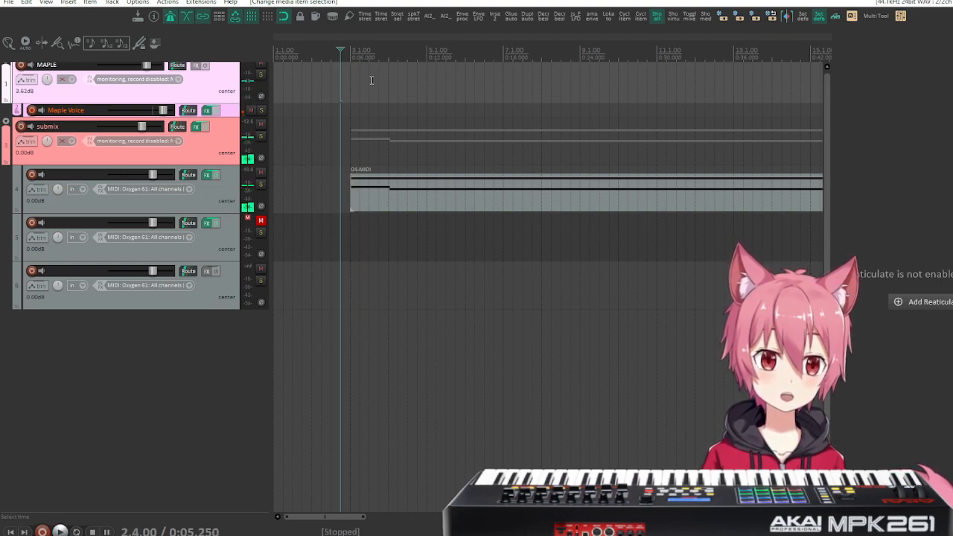
key(space)
Set track 4's media playback offset to -160 ms in its routing settings.
key(space)
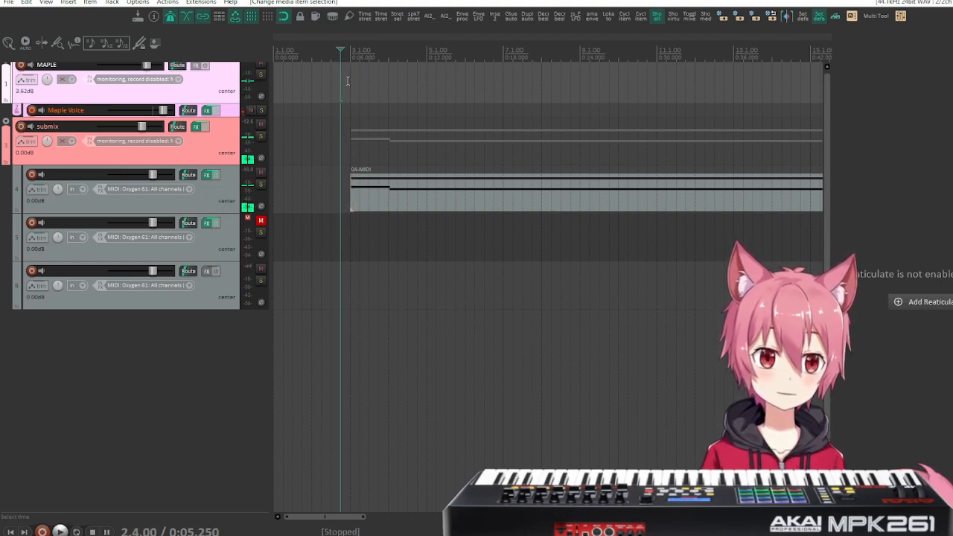
key(space)
key(space)
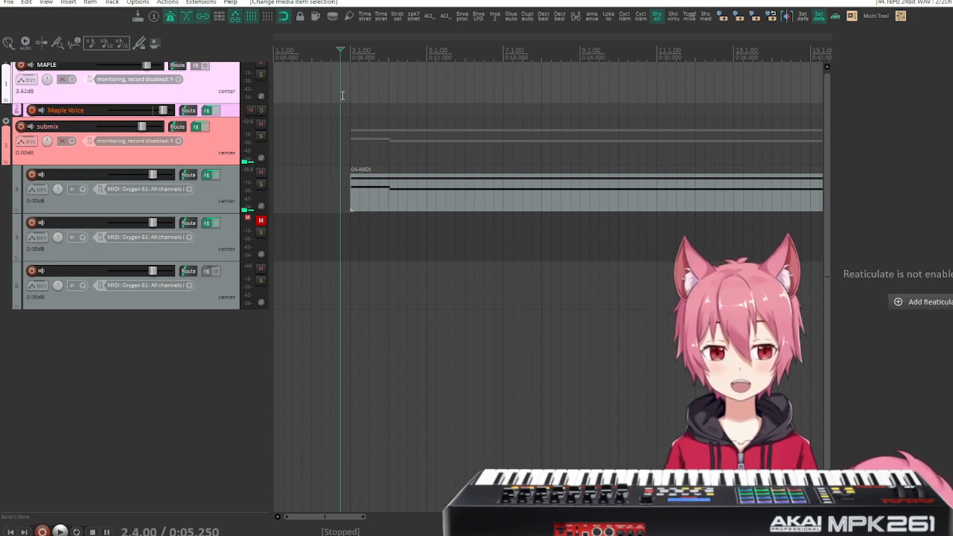
click(353, 180)
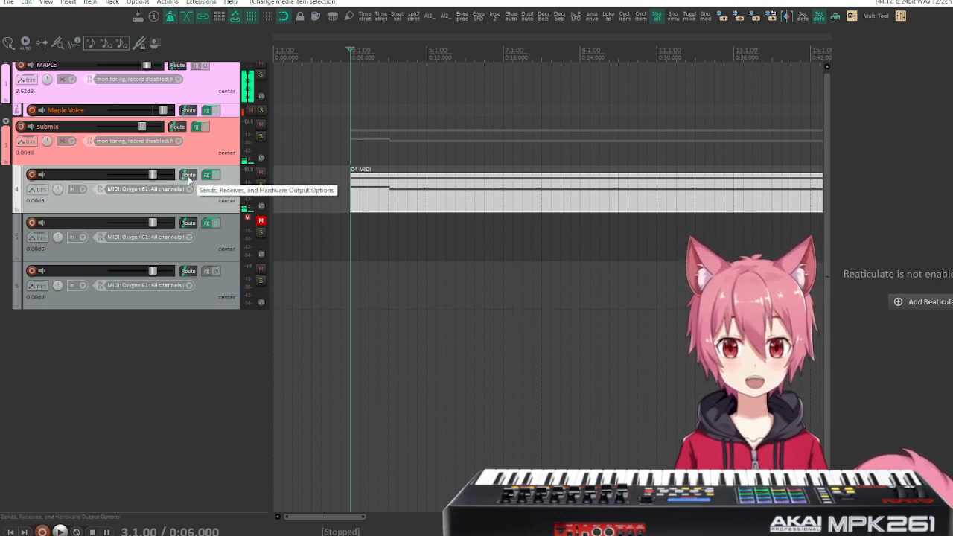
click(188, 175)
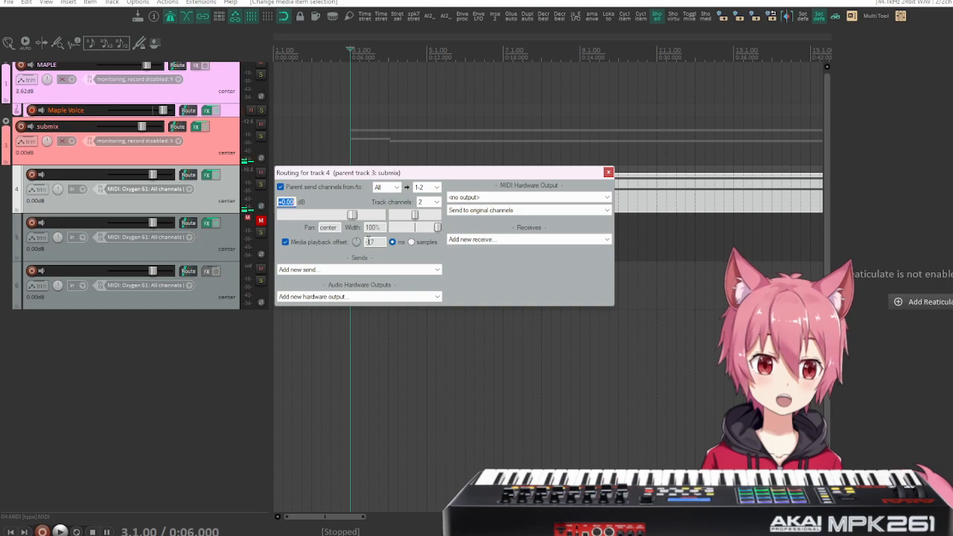
drag(367, 241, 380, 241)
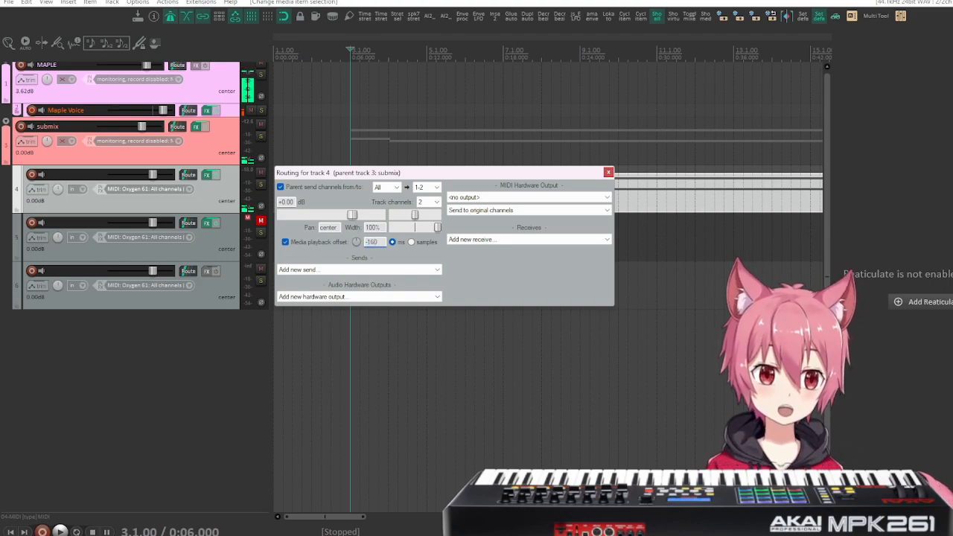
text(0)
Close track 4's routing and play the start of its MIDI item from 2.4.00 several times to check the -160 ms offset.
key(space)
key(space)
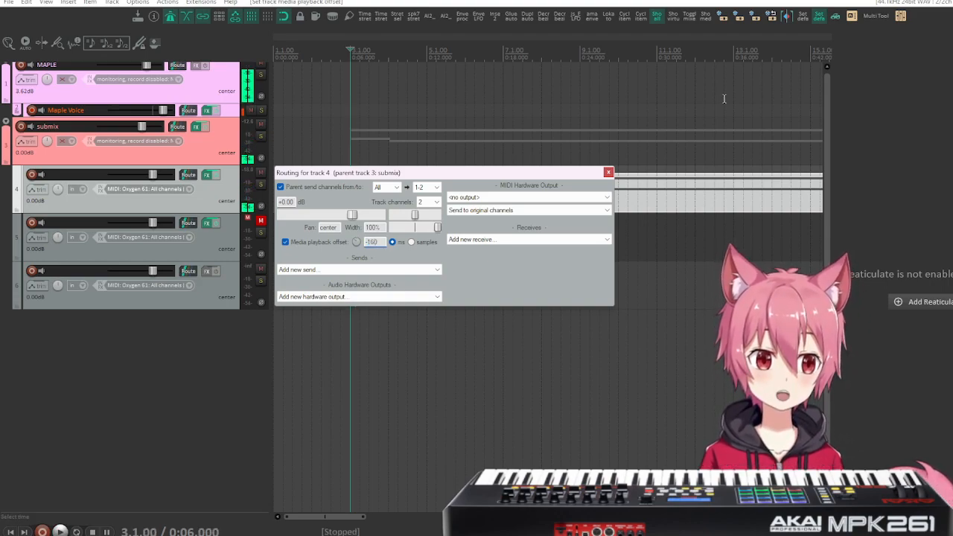
drag(503, 177, 491, 231)
click(341, 62)
key(space)
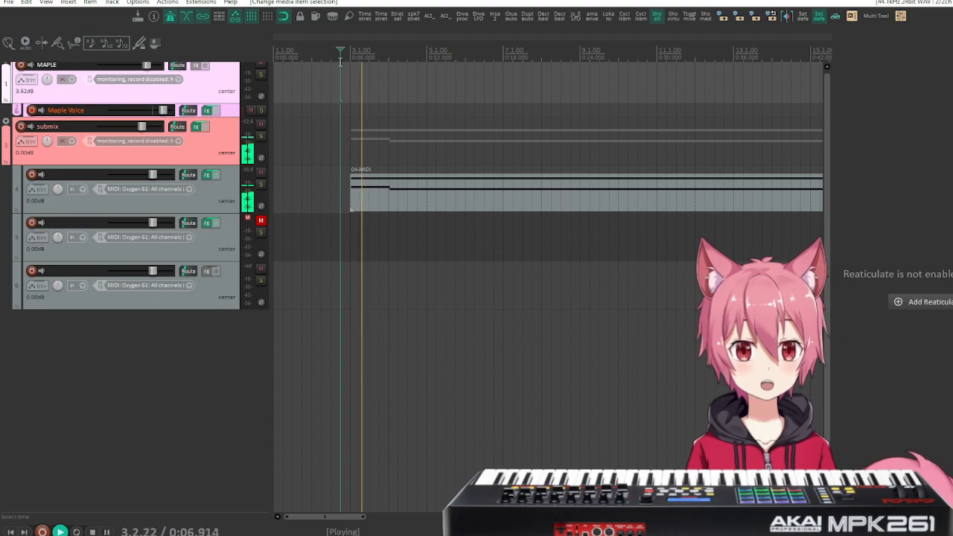
key(space)
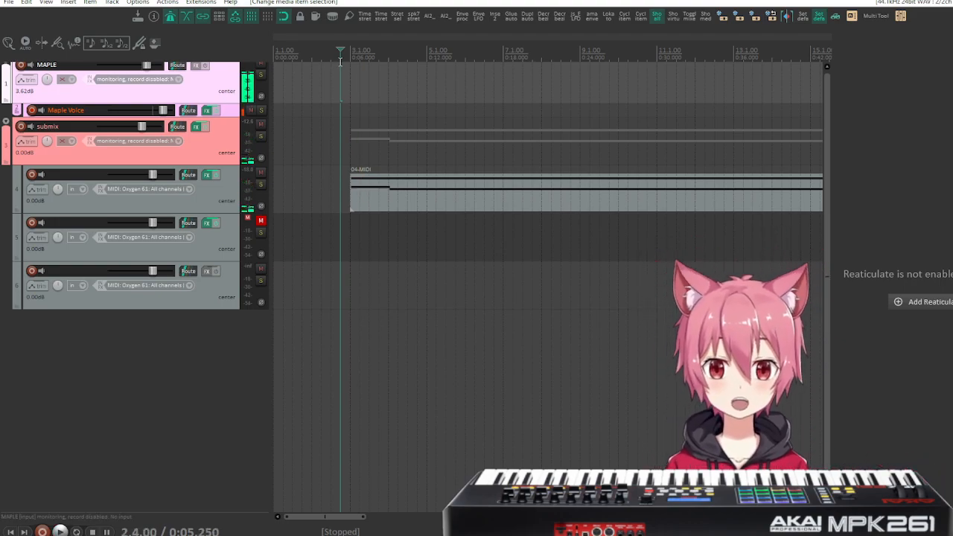
key(space)
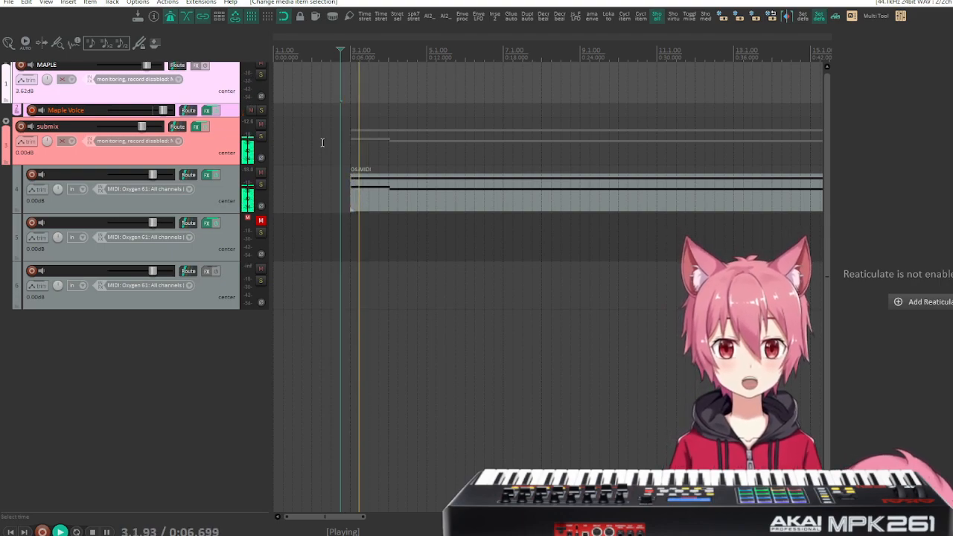
key(space)
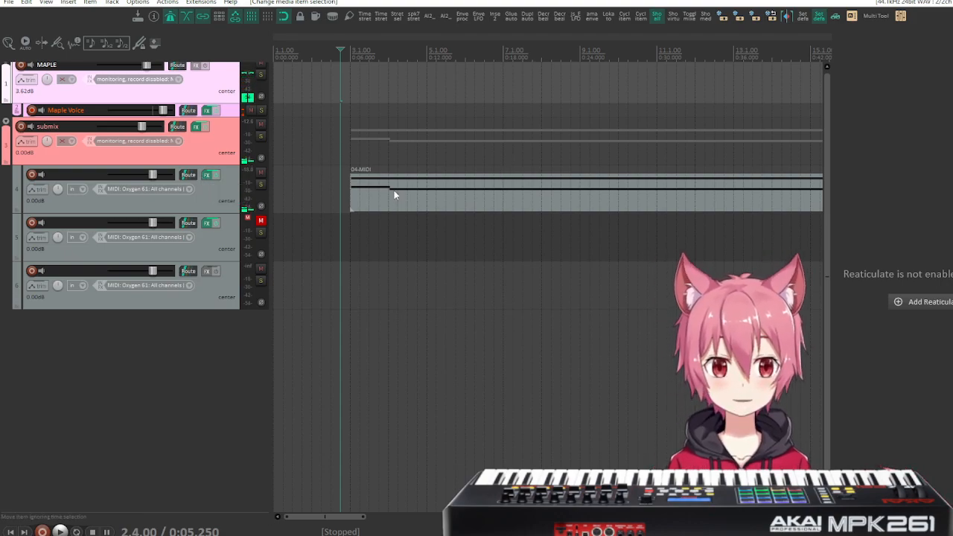
View track 4's Kontakt instrument briefly, close it, and play the MIDI item from 2.4.00 and from measure 14 to check the note changes.
click(209, 174)
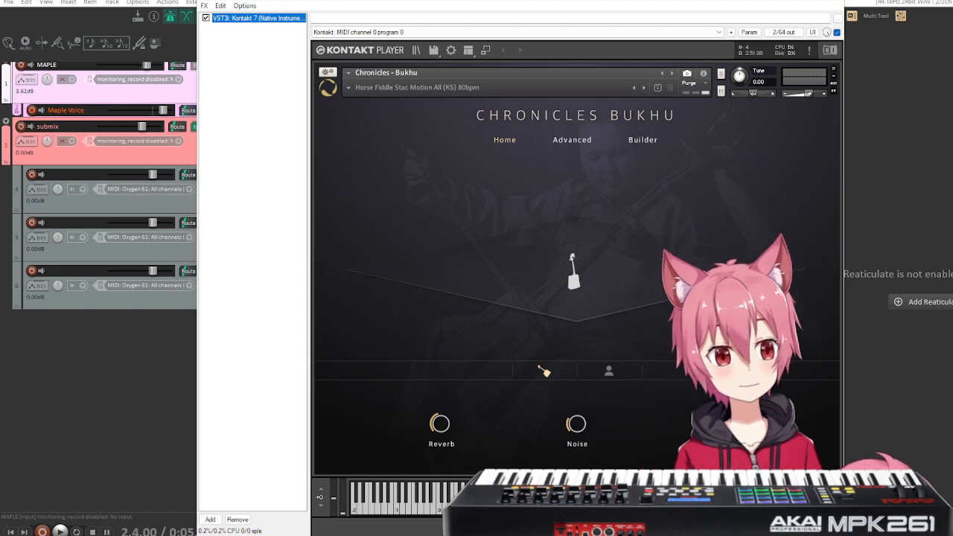
click(841, 2)
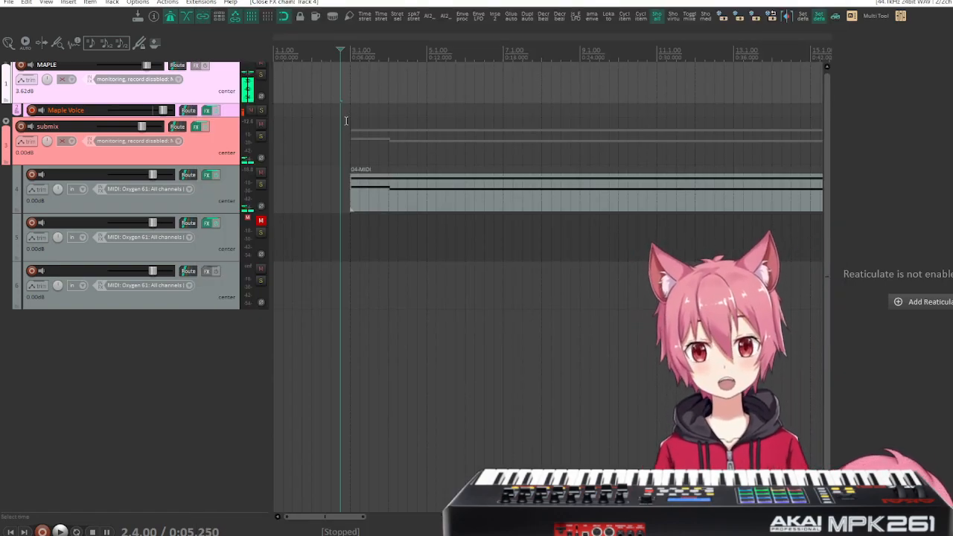
key(space)
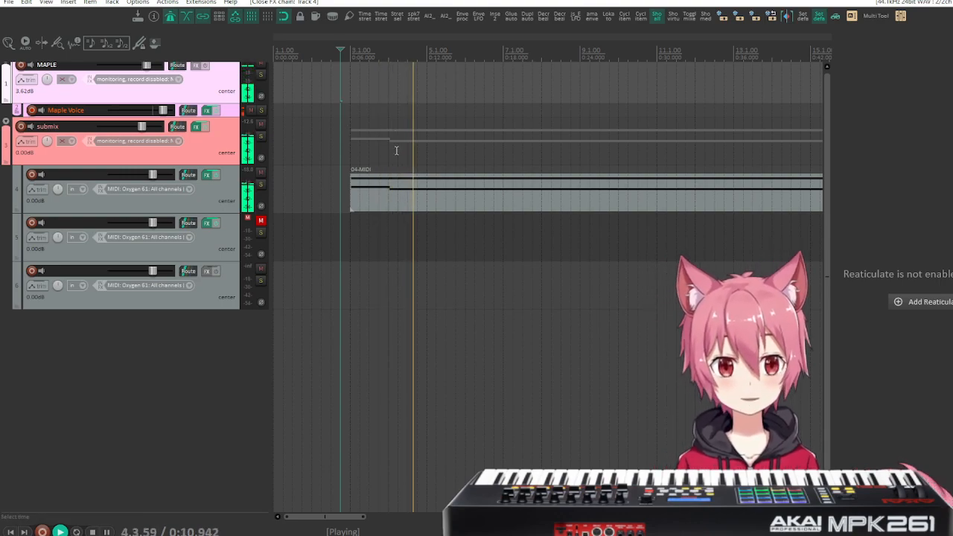
scroll(485, 219, right, 3)
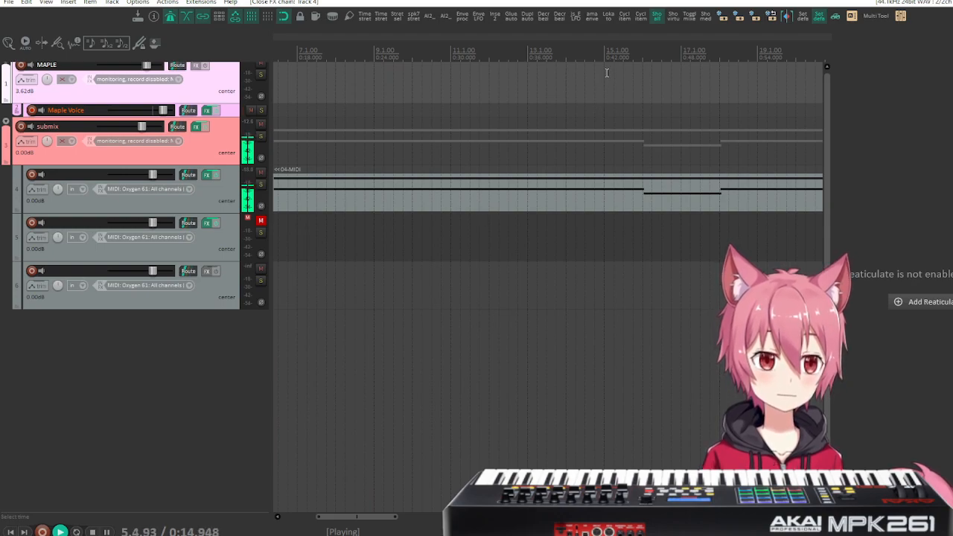
click(566, 55)
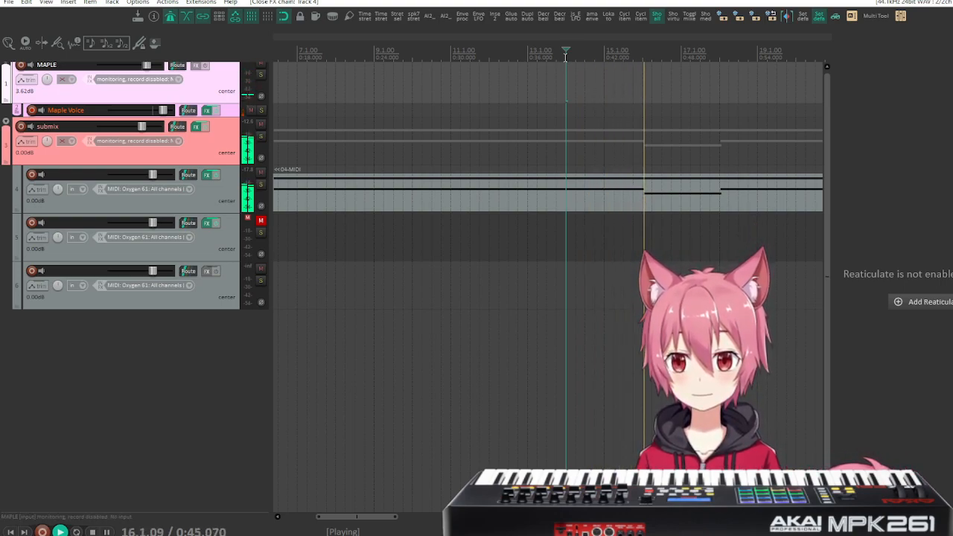
key(space)
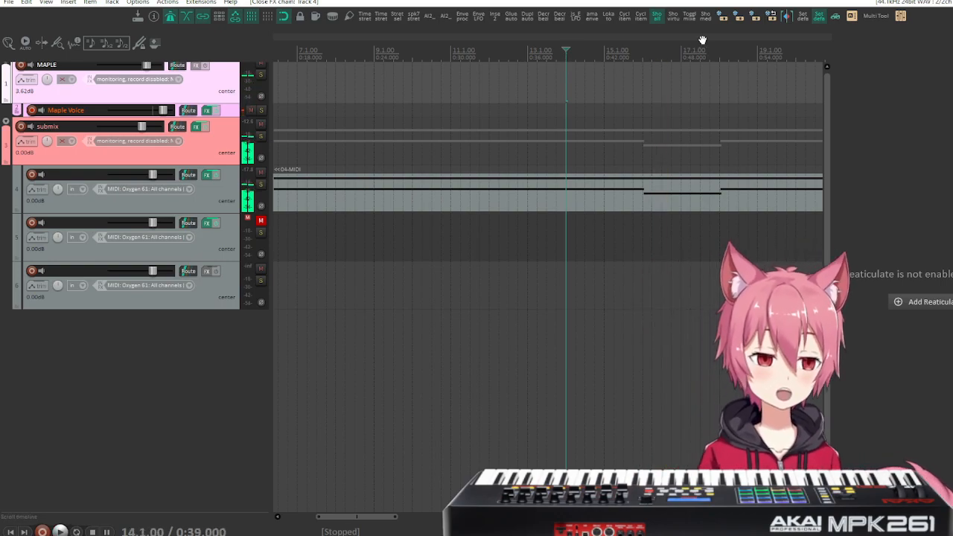
Open track 4's MIDI item for note editing around the note change at measure 16.
scroll(649, 192, right, 3)
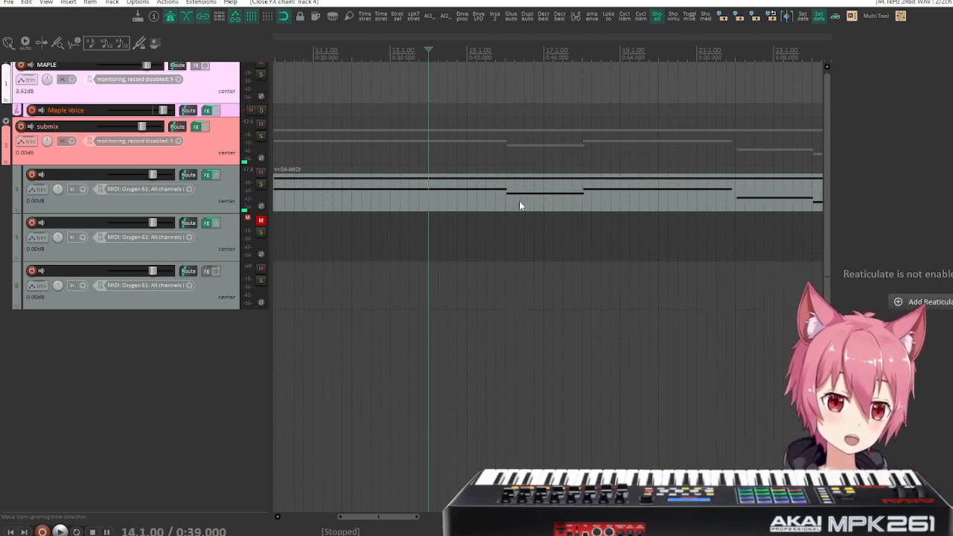
scroll(517, 203, up, 4)
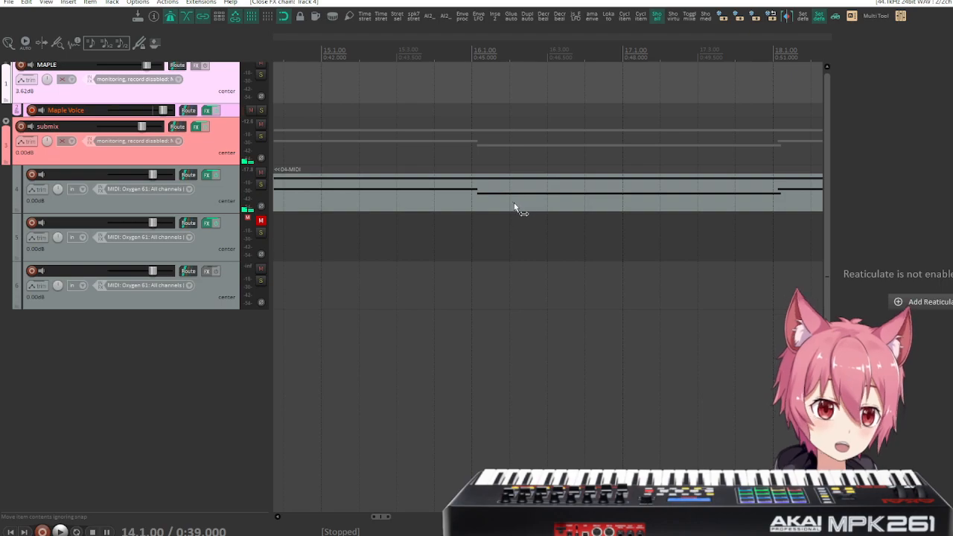
double_click(467, 197)
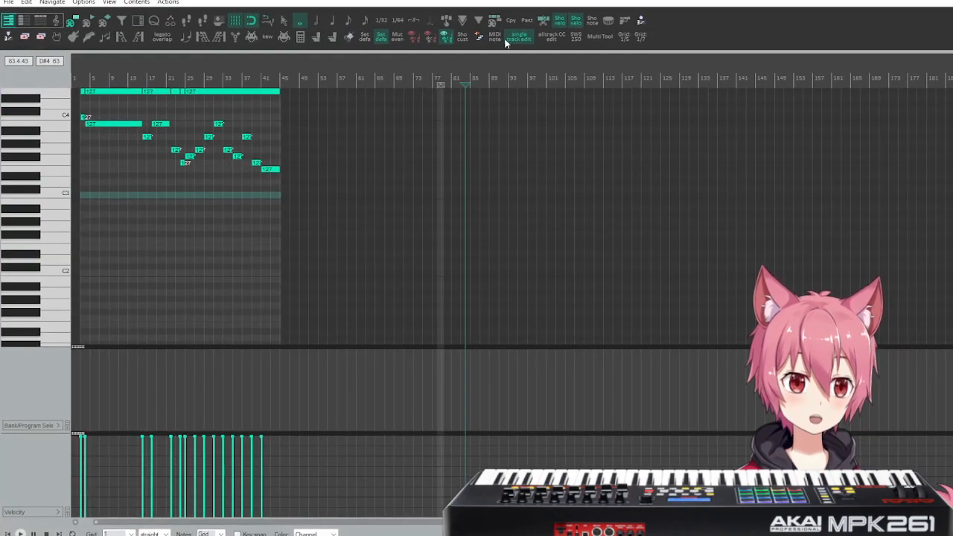
Make the melody notes at measures 24, 18, 22 and 4 start slightly earlier, extending the preceding note up to measure 22.
scroll(179, 182, right, 3)
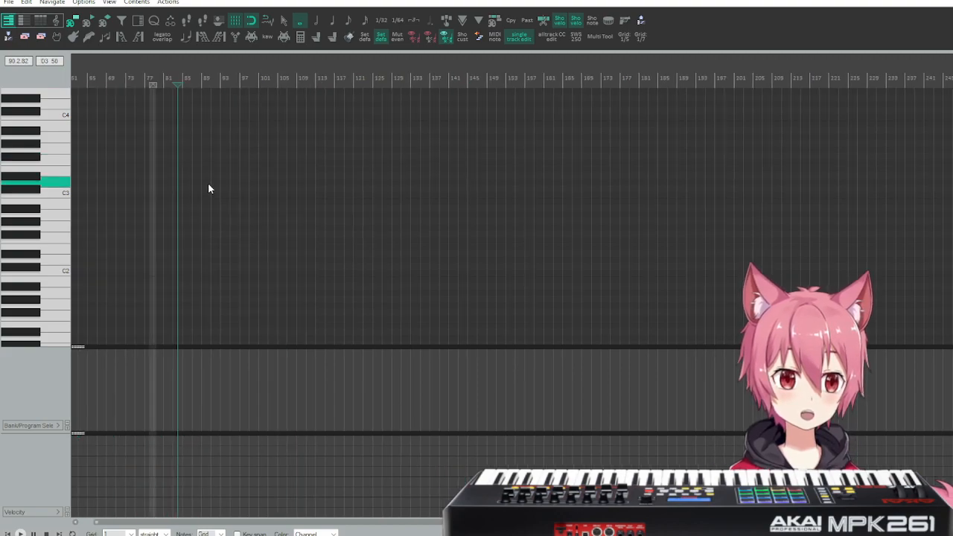
scroll(208, 183, up, 8)
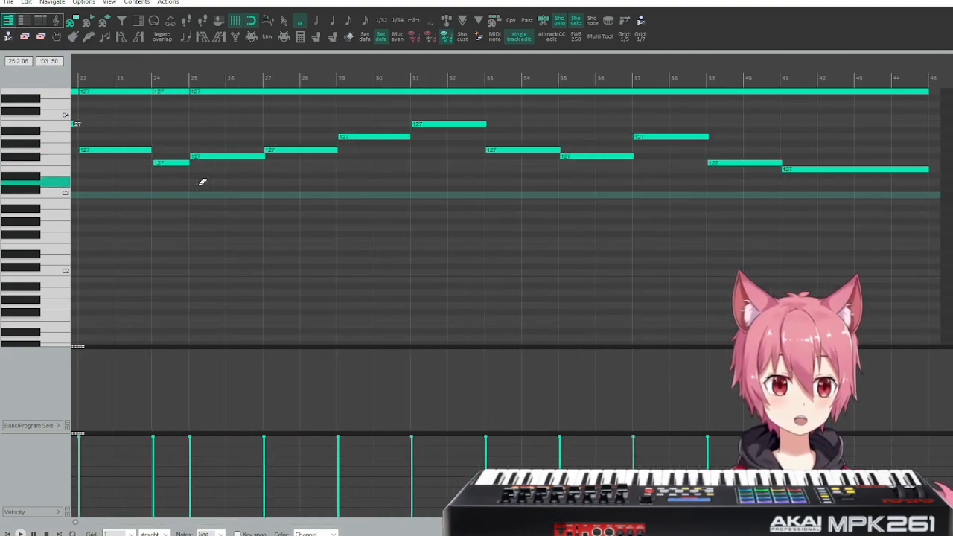
scroll(283, 189, up, 1)
scroll(354, 201, left, 3)
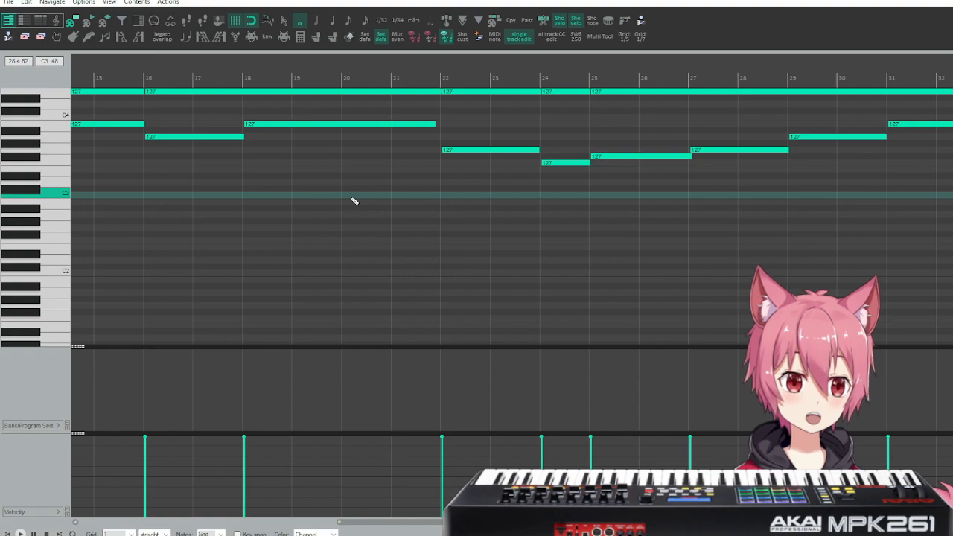
scroll(354, 201, right, 2)
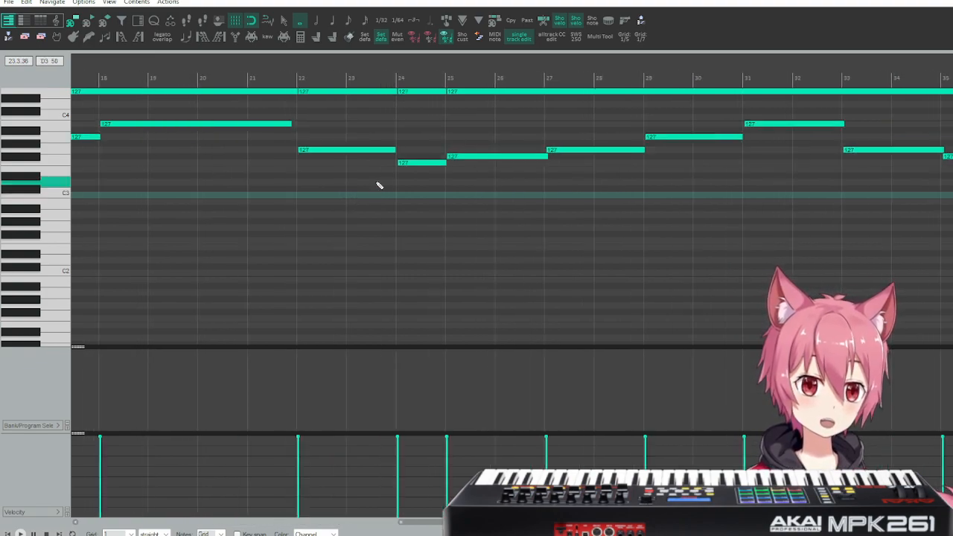
drag(400, 163, 395, 165)
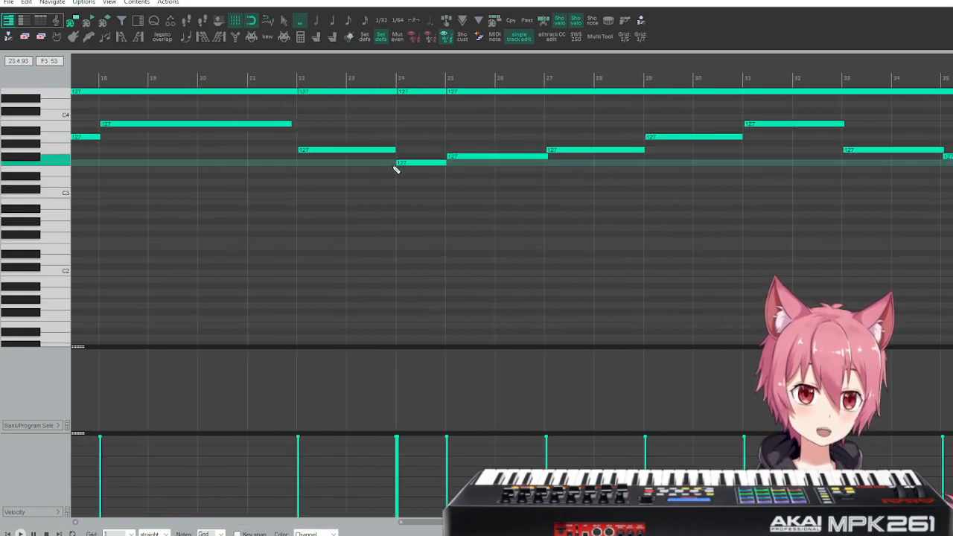
scroll(343, 196, left, 3)
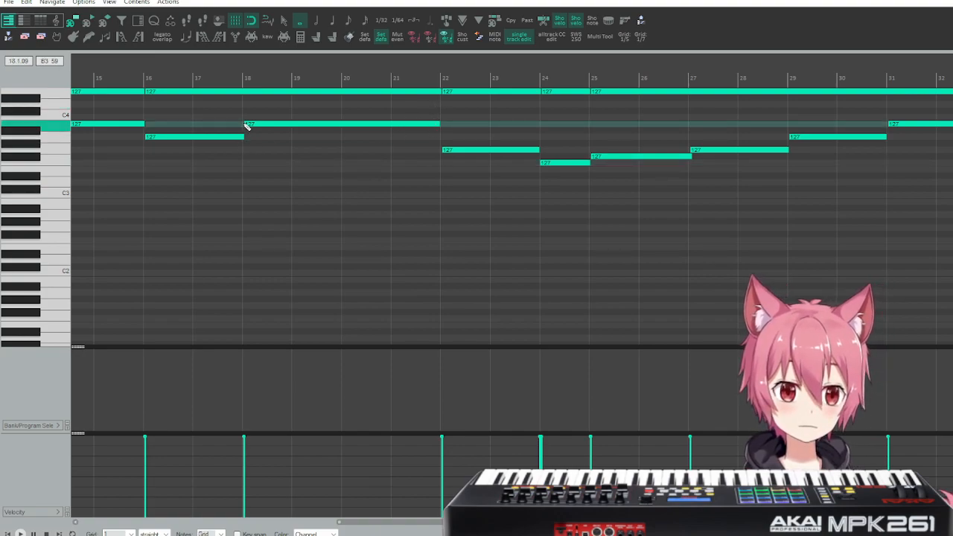
scroll(253, 171, up, 6)
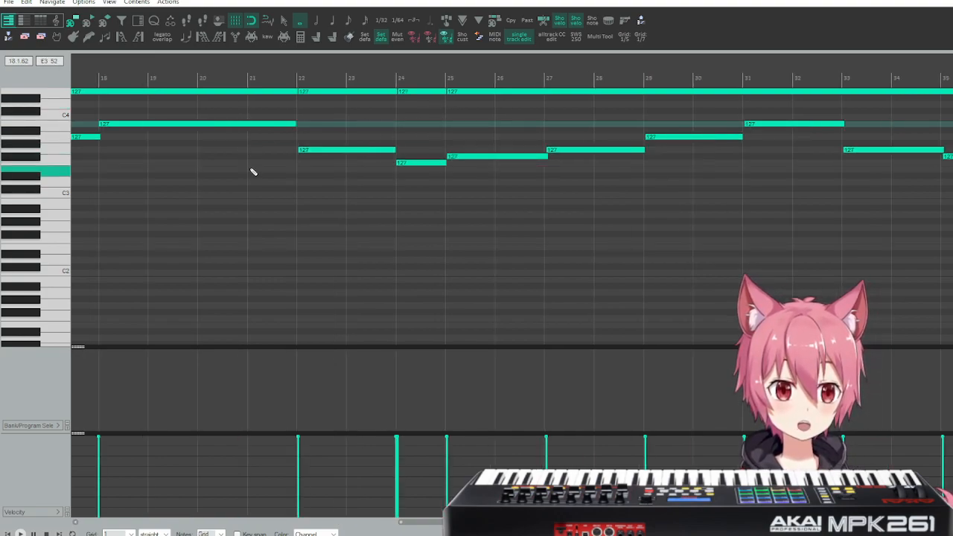
drag(382, 150, 380, 151)
scroll(437, 197, left, 15)
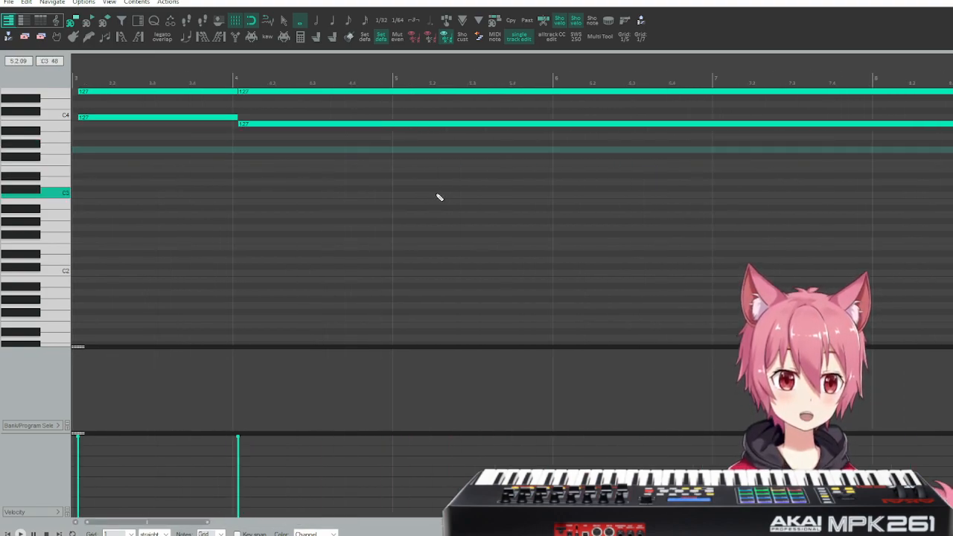
drag(256, 117, 257, 122)
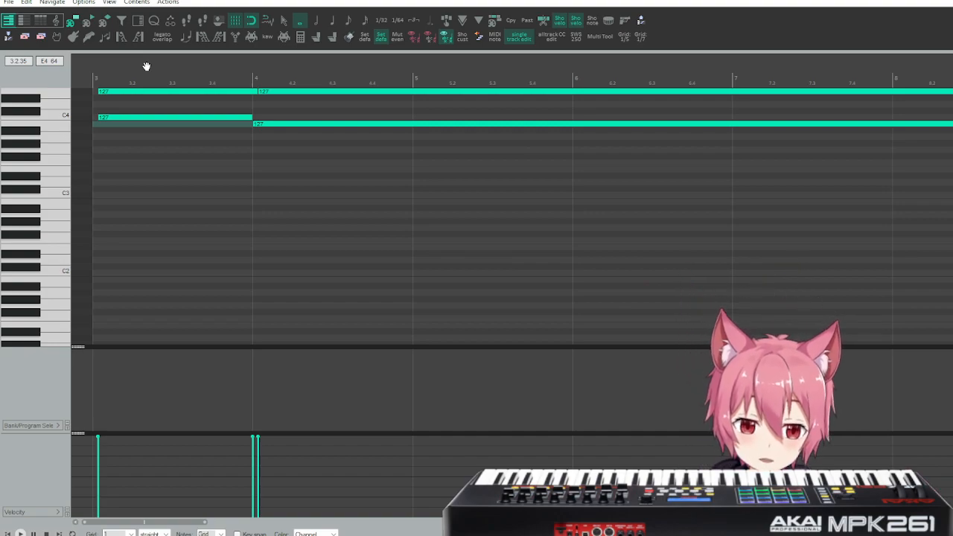
Shift all notes earlier so the first starts exactly at measure 3, and align the first melody note change with measure 4.
key(ctrl+a)
drag(154, 92, 150, 92)
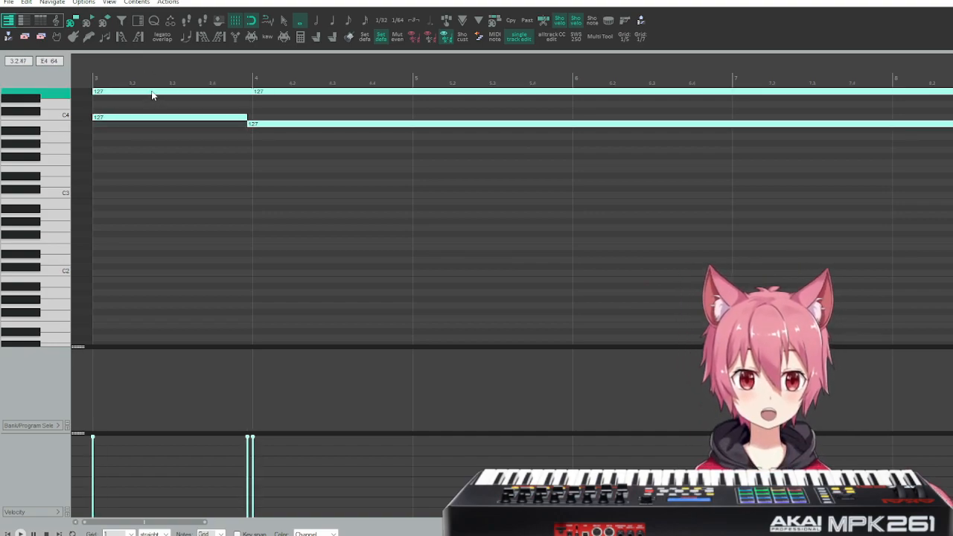
click(245, 159)
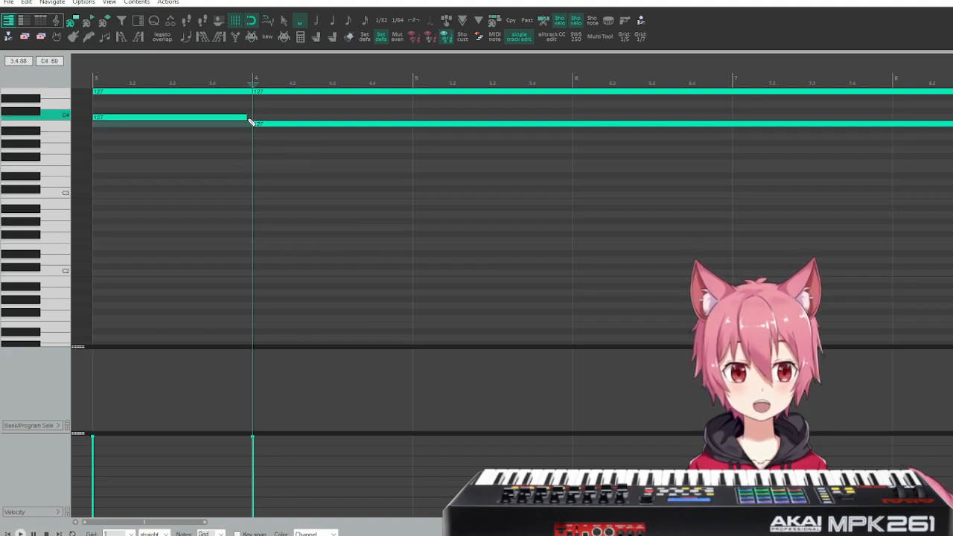
scroll(290, 143, right, 2)
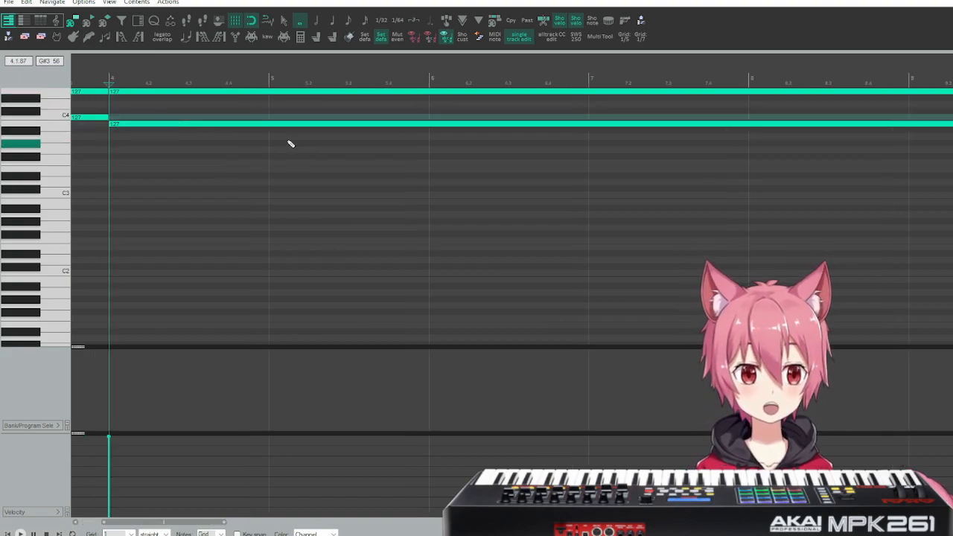
Align the melody note starts and the preceding note ends with the grid at measures 18 and 22.
scroll(290, 144, right, 20)
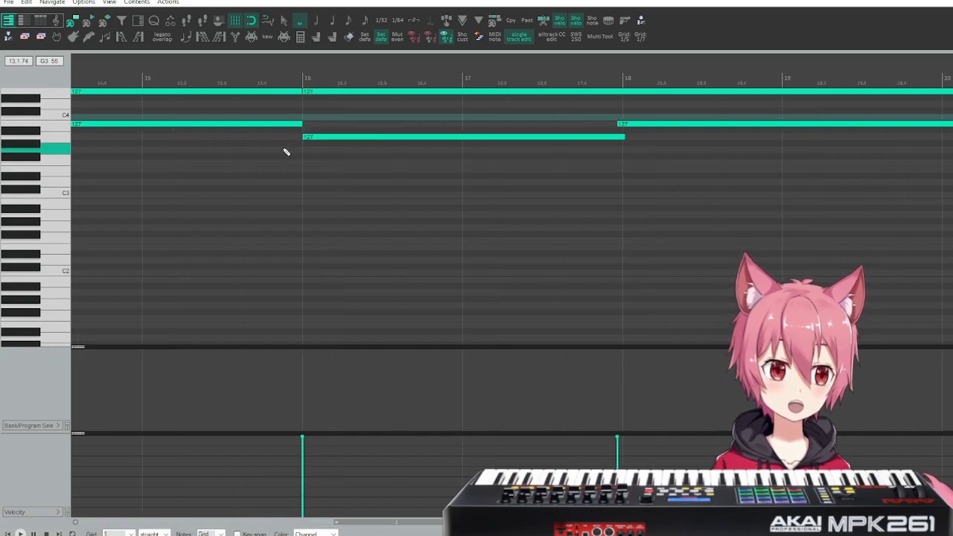
scroll(424, 171, right, 2)
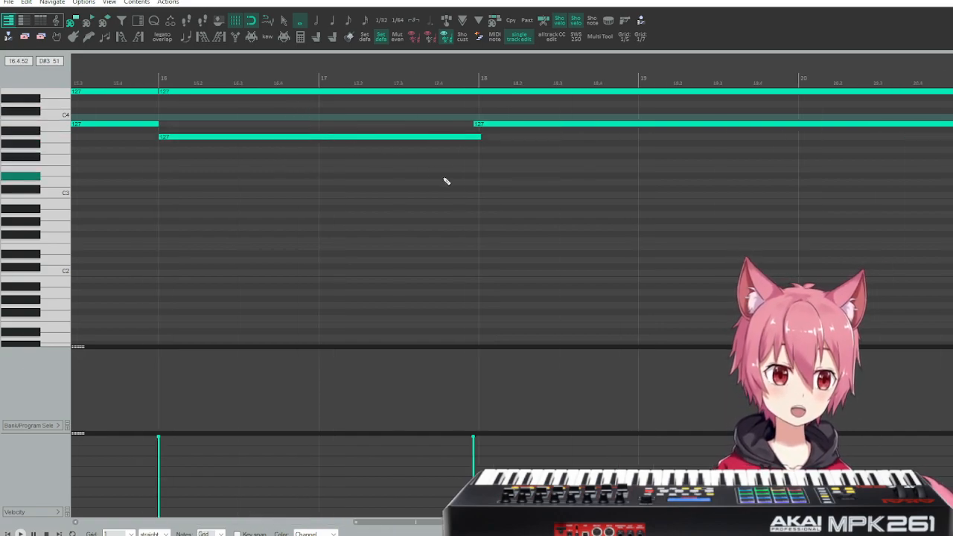
drag(473, 122, 478, 123)
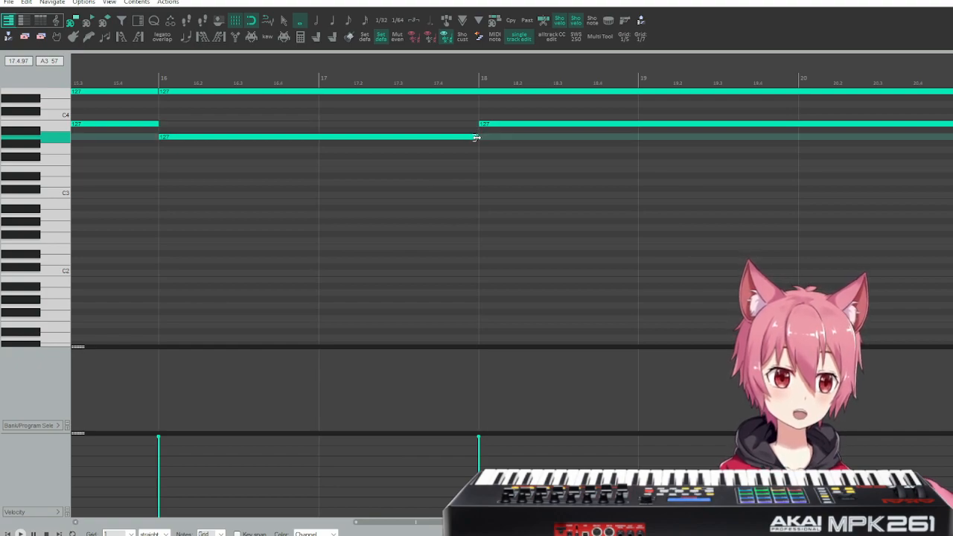
scroll(532, 191, right, 12)
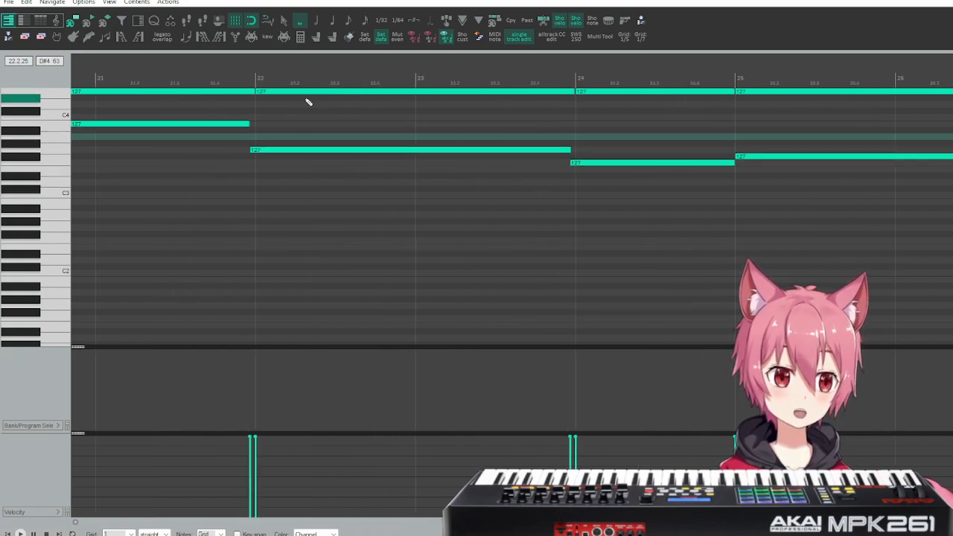
click(253, 126)
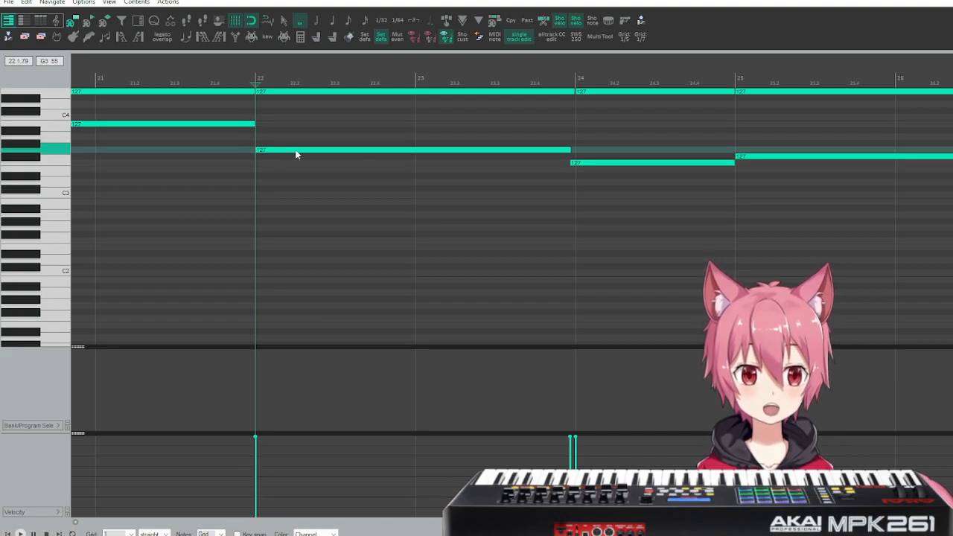
Align the note boundaries at measure 24 with the grid and snap the melody note ends to measures 27 and 31.
scroll(454, 185, right, 4)
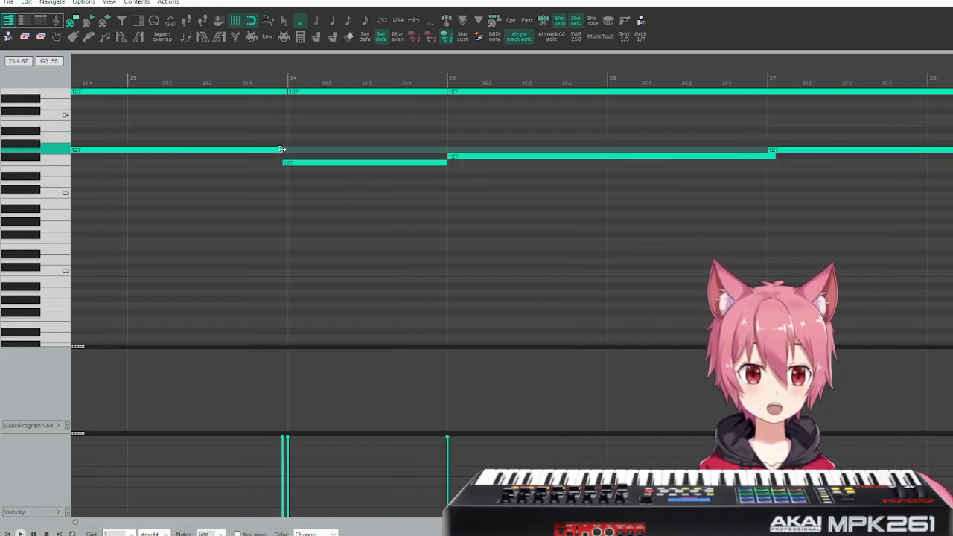
drag(283, 163, 286, 164)
scroll(451, 187, right, 5)
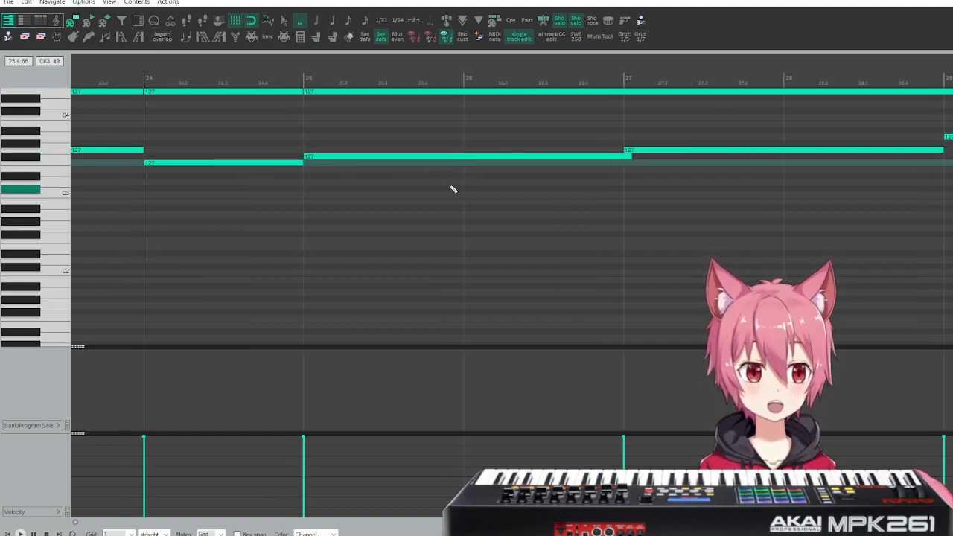
drag(344, 156, 336, 157)
scroll(599, 248, right, 5)
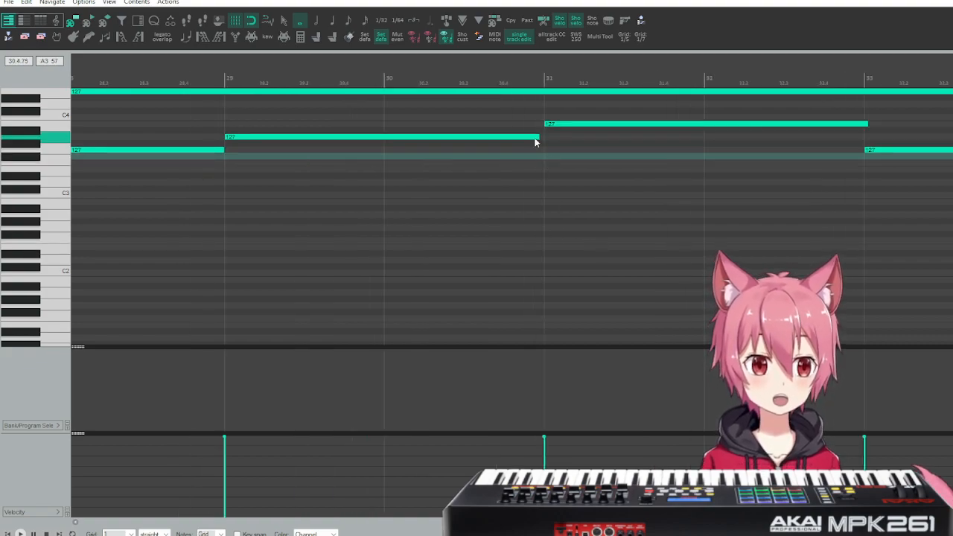
drag(534, 136, 536, 137)
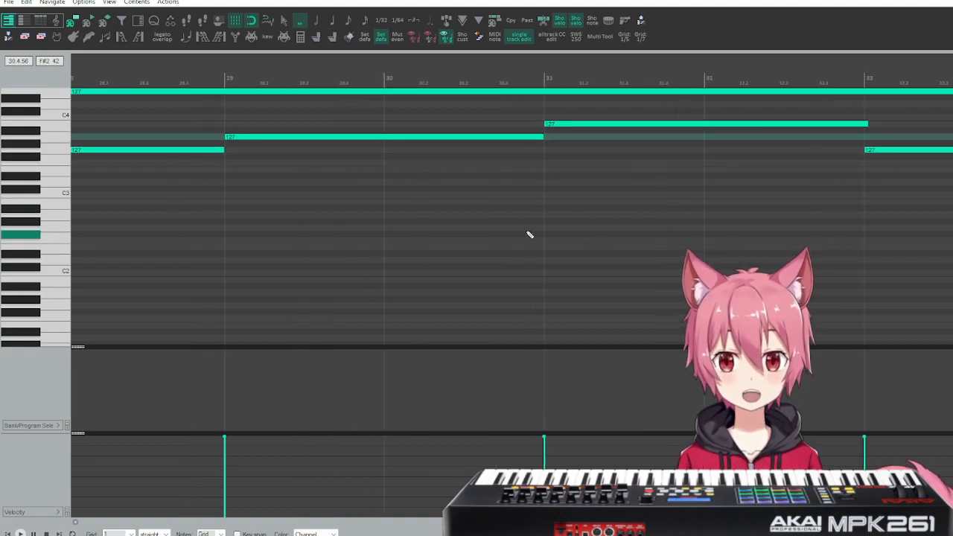
Trim the overlapping melody note ends to measures 33, 35, 37, 39 and 41, and return to the arrangement.
scroll(529, 233, right, 5)
scroll(527, 236, right, 2)
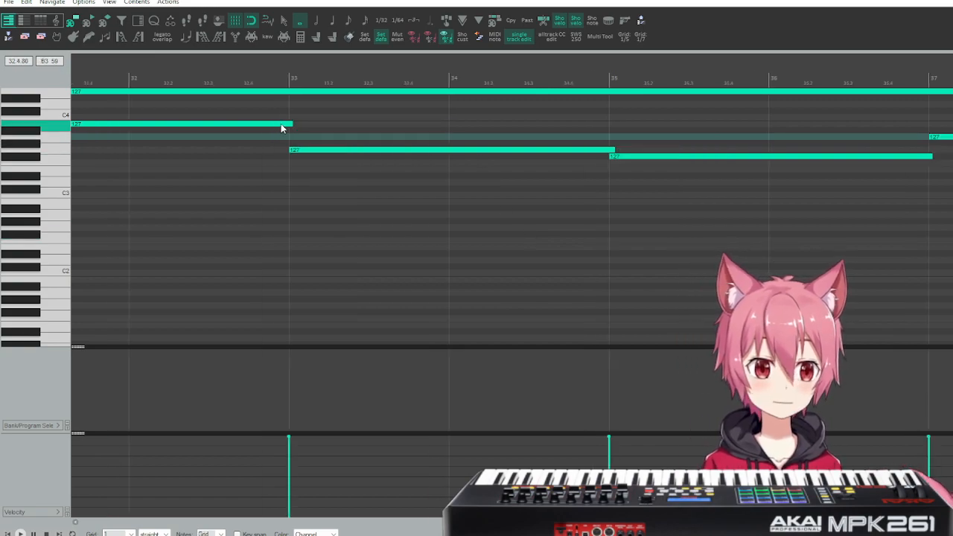
scroll(447, 192, right, 3)
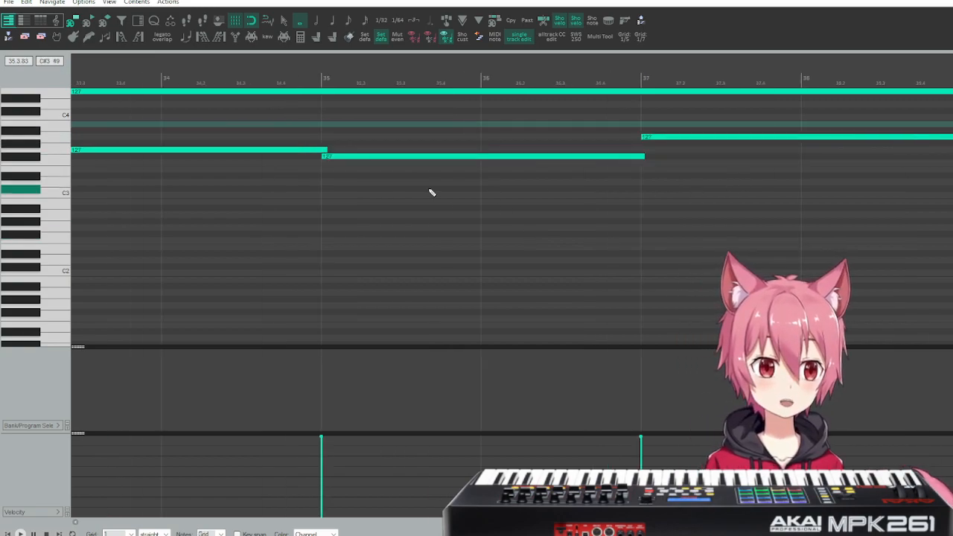
scroll(765, 195, right, 2)
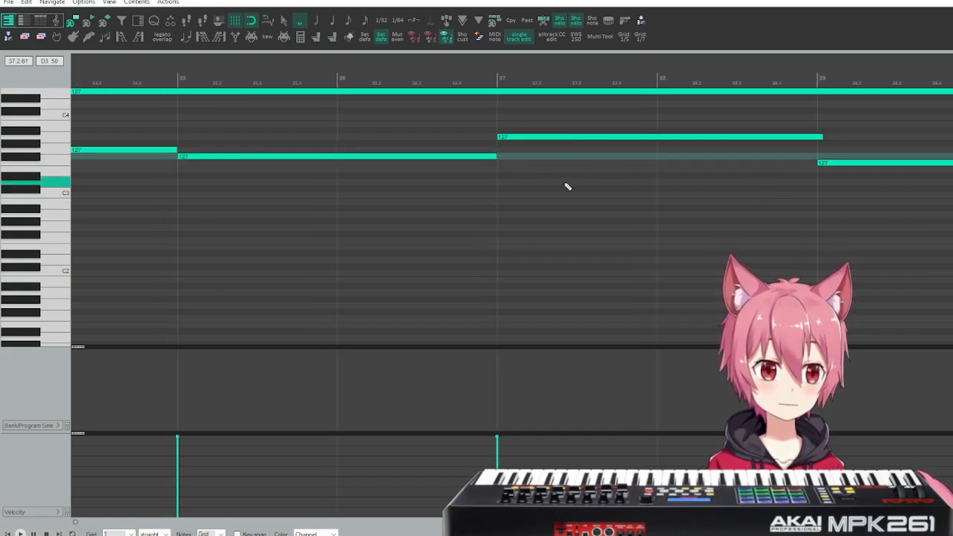
scroll(569, 186, right, 3)
scroll(572, 188, right, 3)
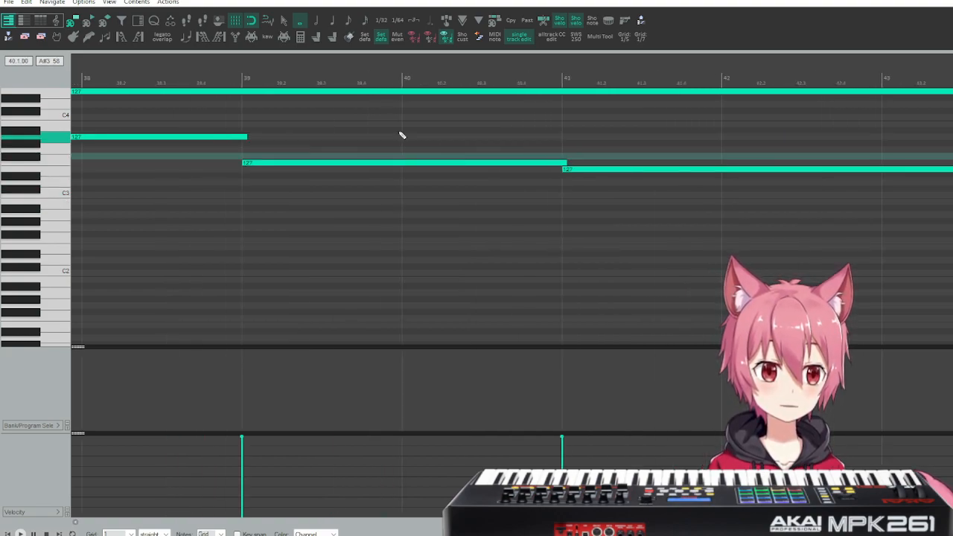
click(242, 138)
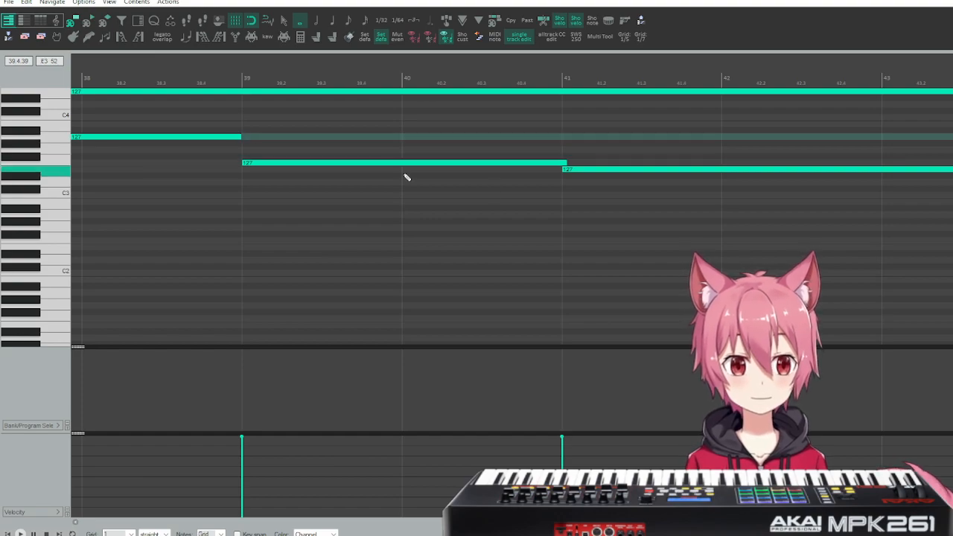
click(562, 164)
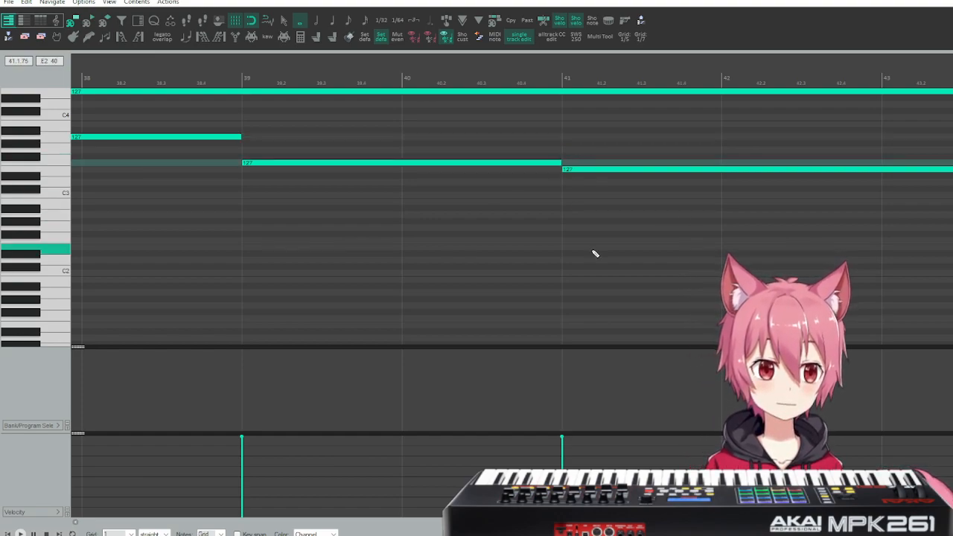
scroll(593, 253, right, 6)
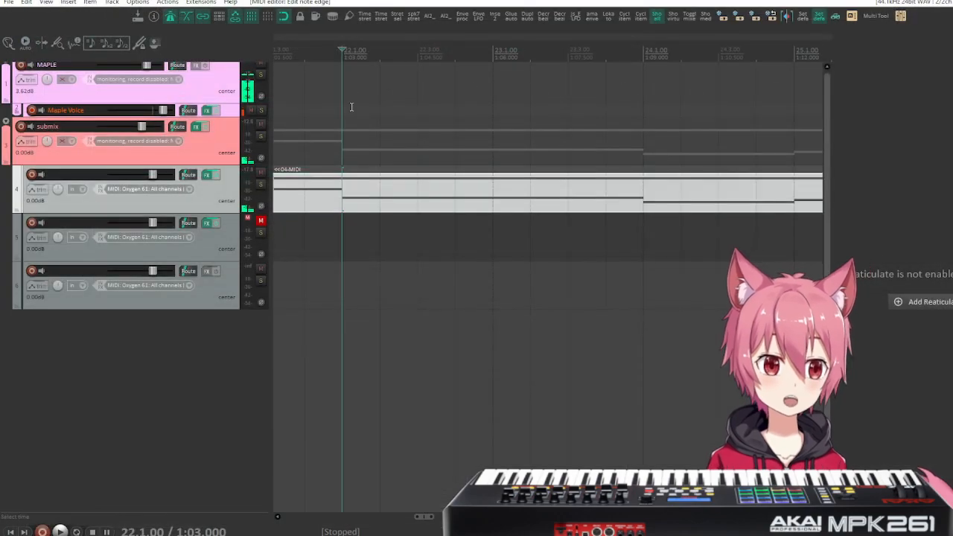
scroll(408, 165, left, 3)
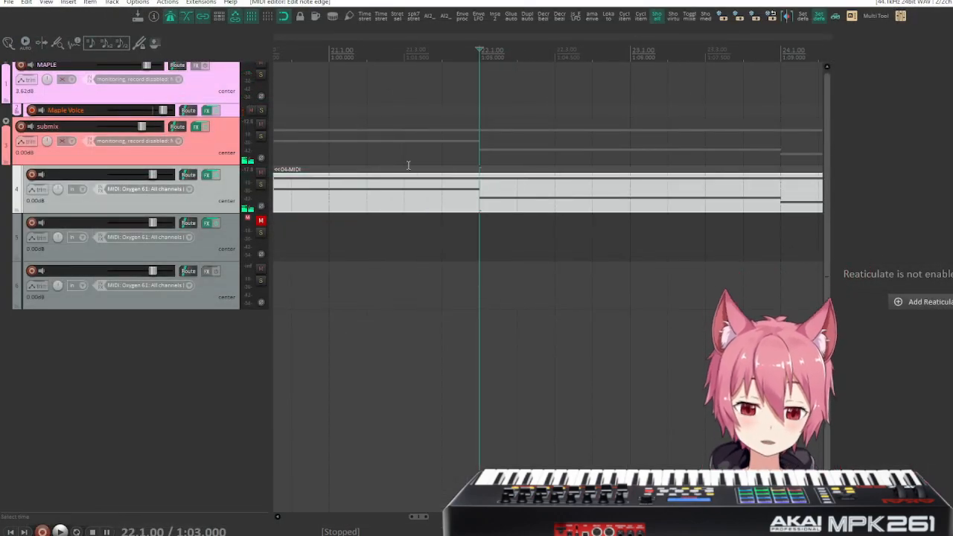
Play the beginning of track 4's MIDI item from measure 2 and again from 2.3 to hear the onset.
scroll(408, 166, down, 4)
scroll(408, 165, left, 10)
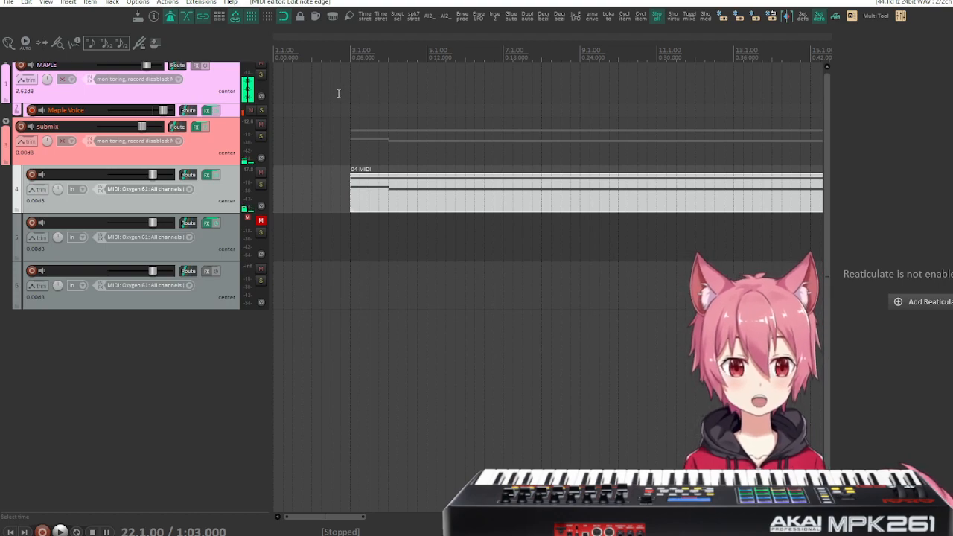
click(314, 84)
key(space)
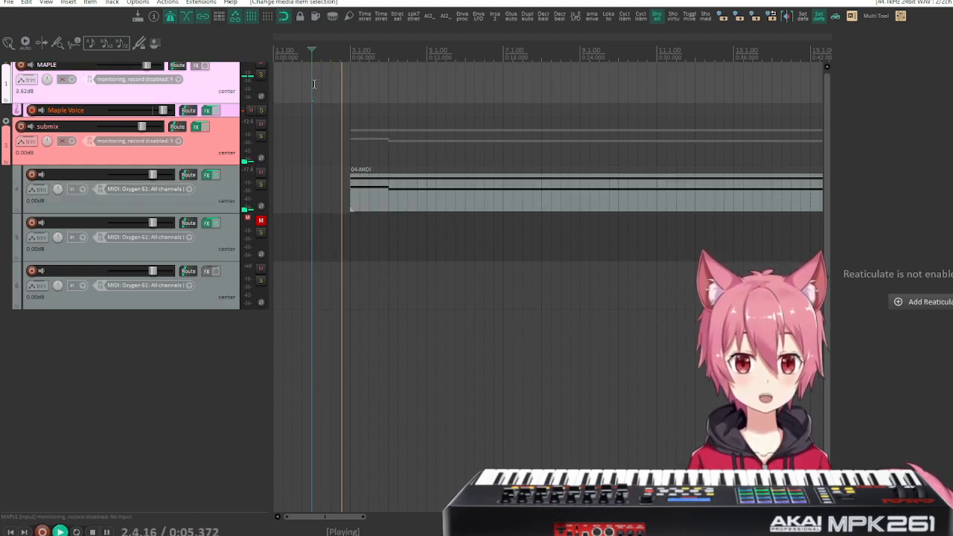
key(space)
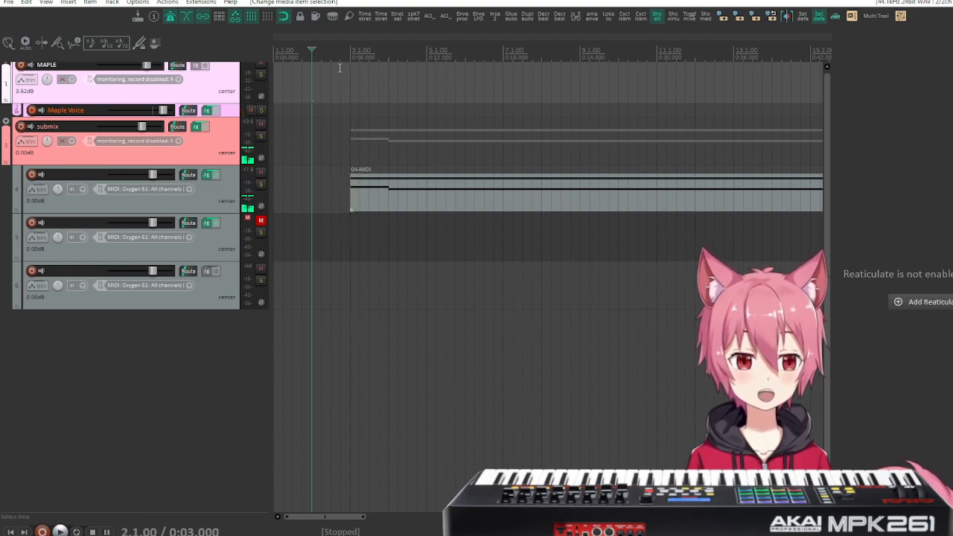
click(332, 60)
key(space)
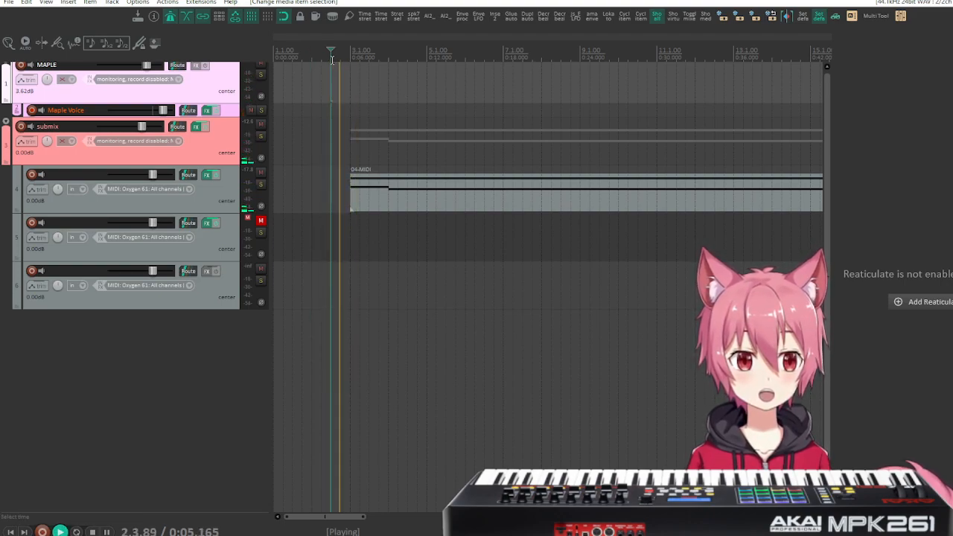
key(space)
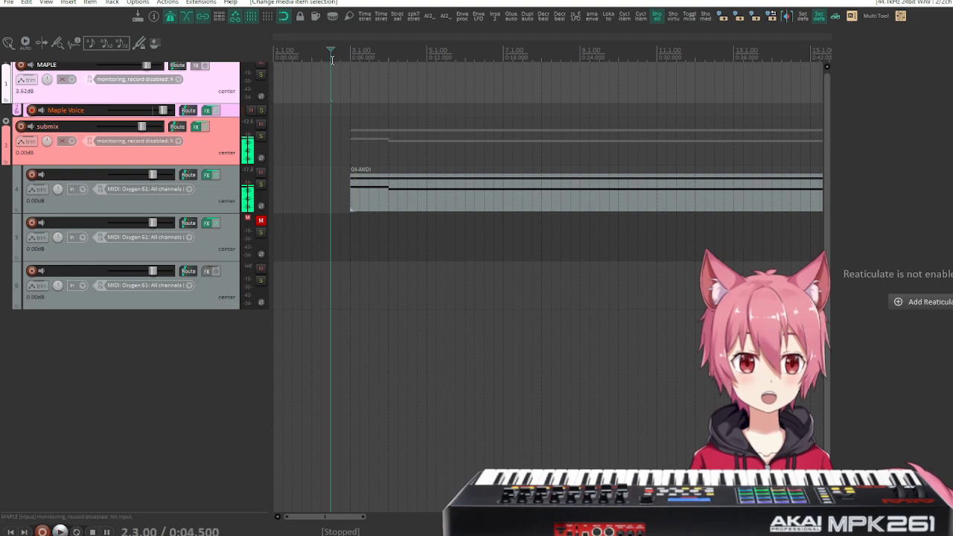
Move track 4's MIDI item to the start of the project and duplicate the track.
right_click(188, 224)
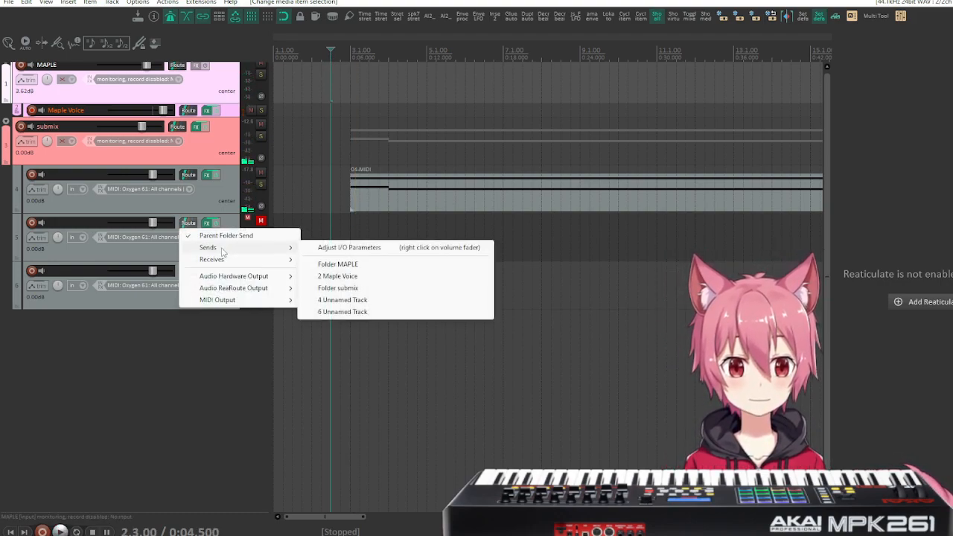
click(230, 182)
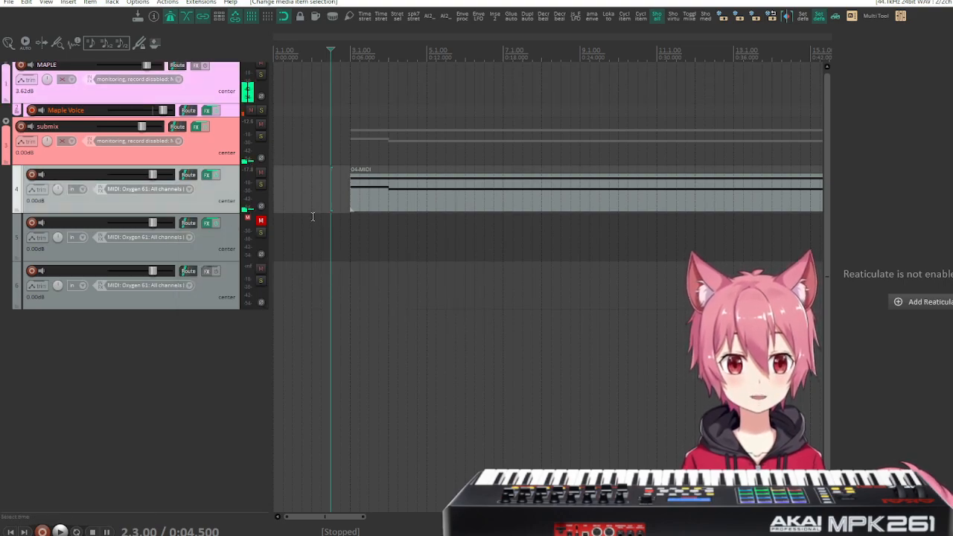
drag(460, 194, 252, 210)
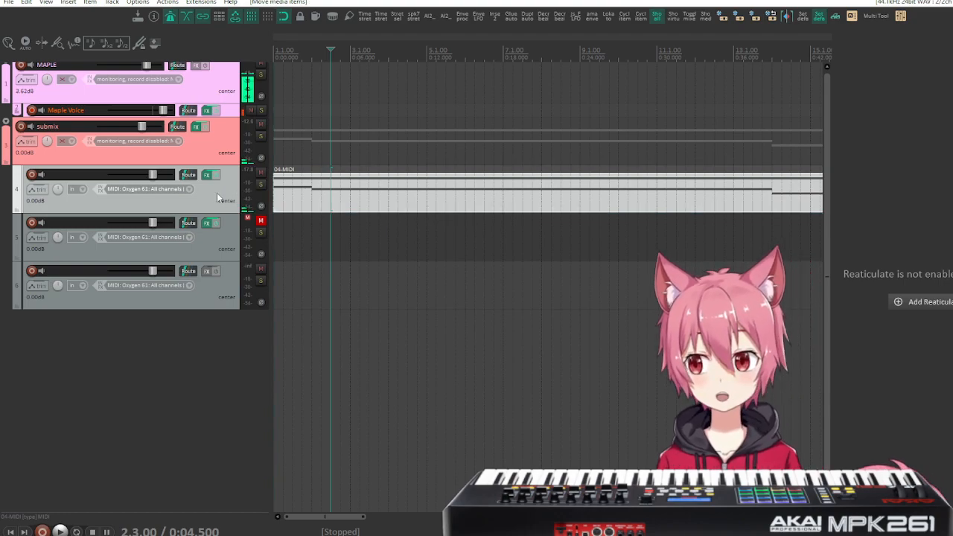
right_click(218, 193)
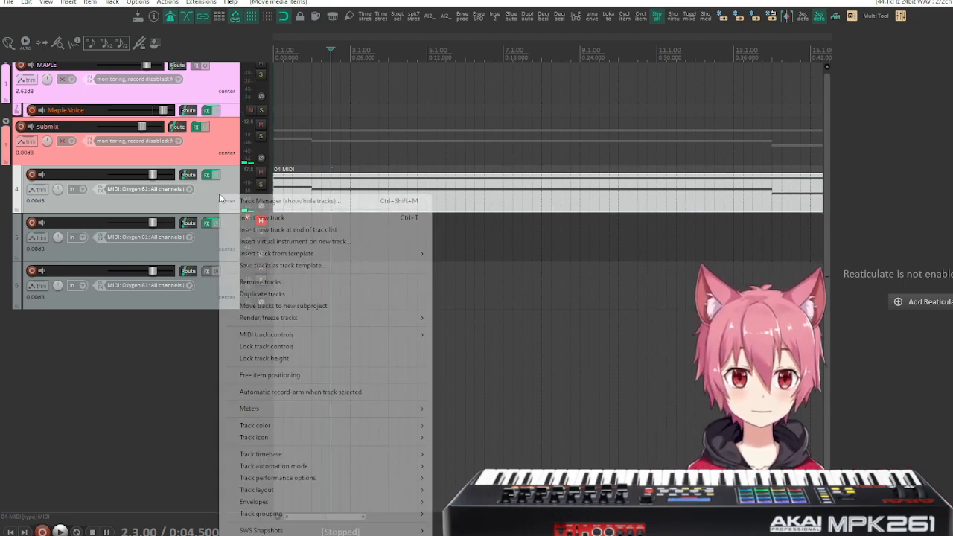
click(288, 293)
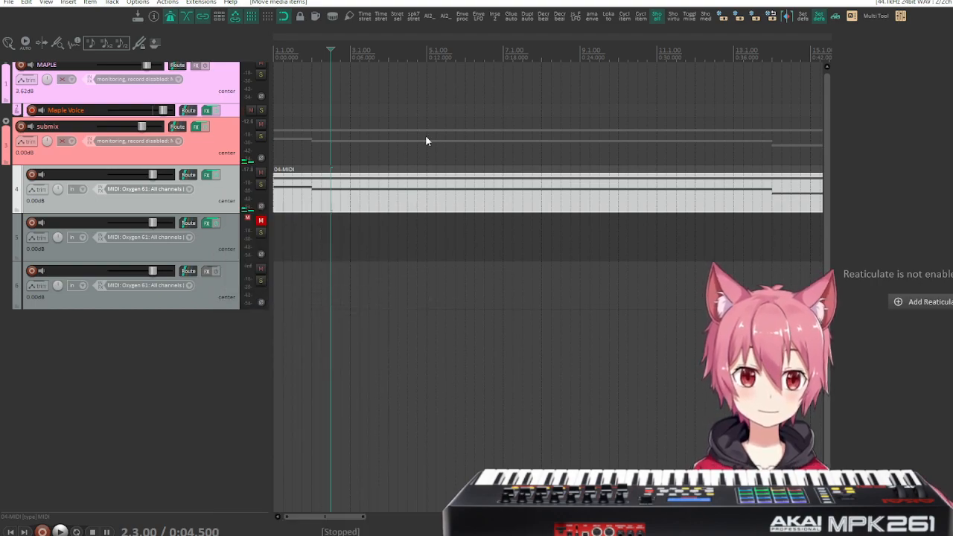
click(218, 191)
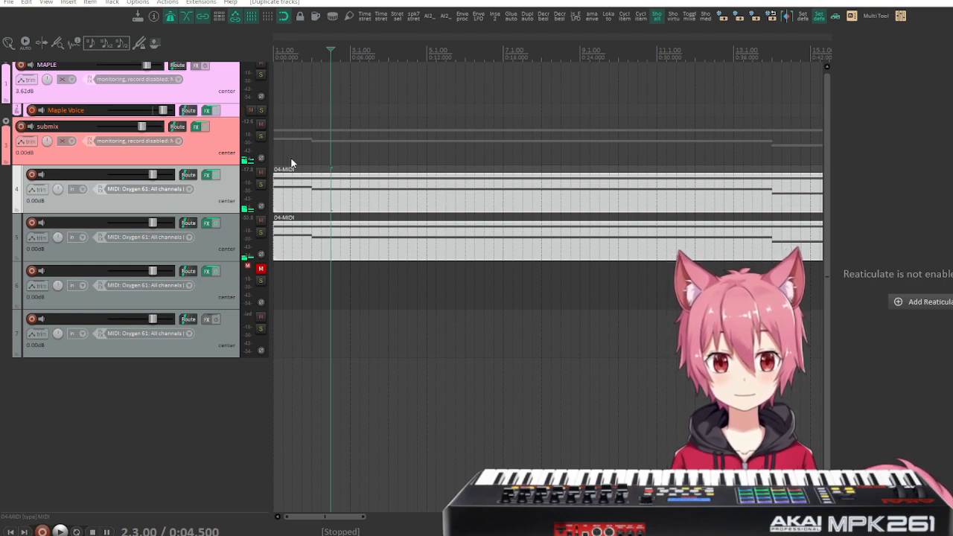
Freeze the original track 4 to audio and unlock its rendered item.
click(277, 171)
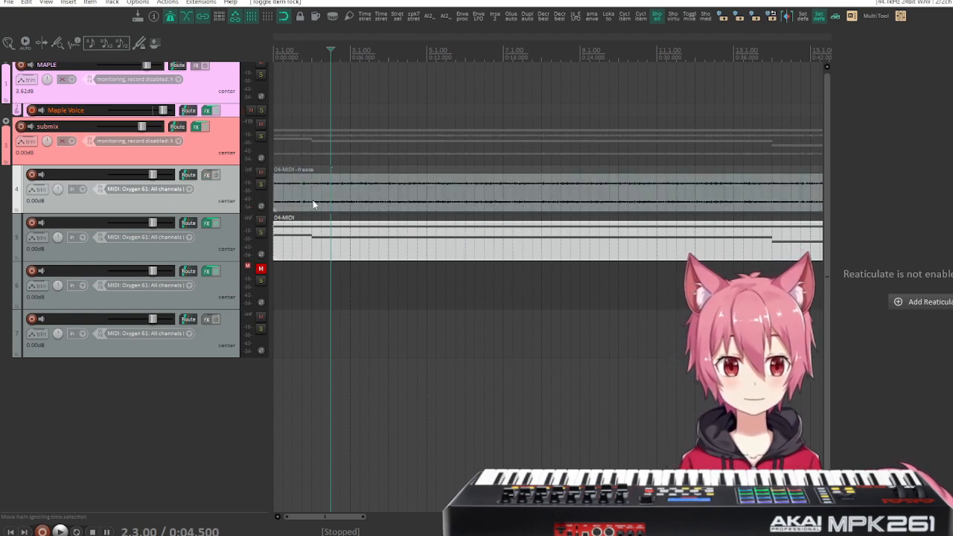
key(ctrl+c)
click(295, 190)
Turn off snapping and place the edit cursor on the frozen waveform's onset at about 0.069 s.
drag(286, 191, 531, 291)
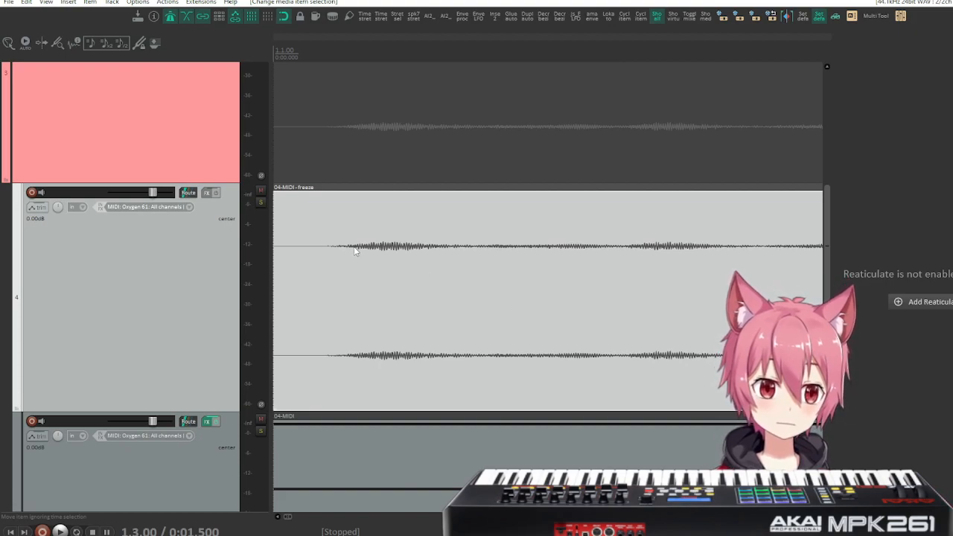
drag(354, 250, 296, 288)
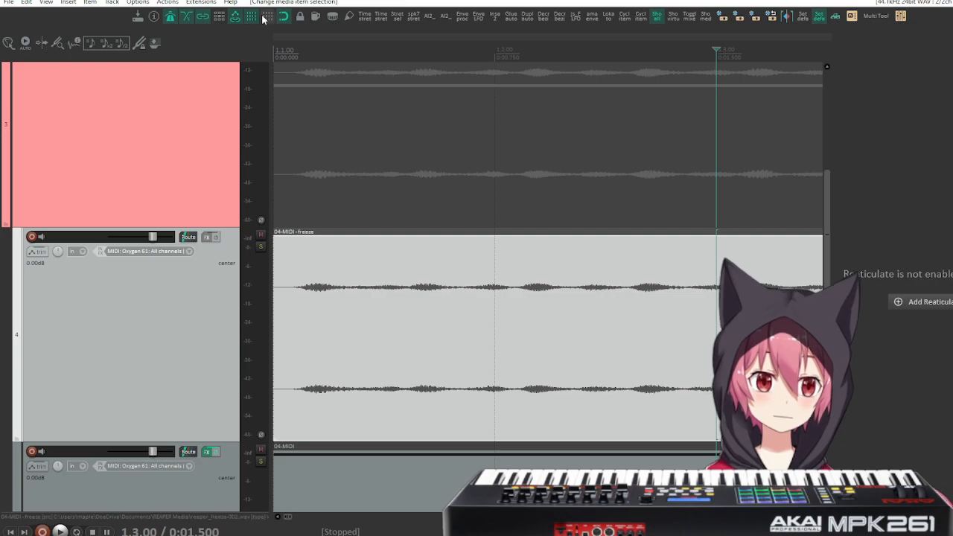
click(307, 70)
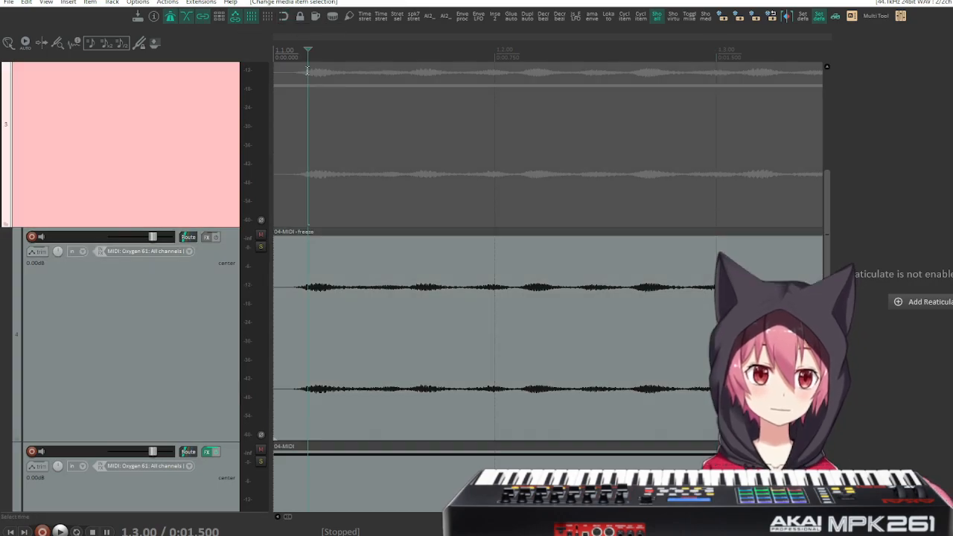
drag(309, 49, 295, 51)
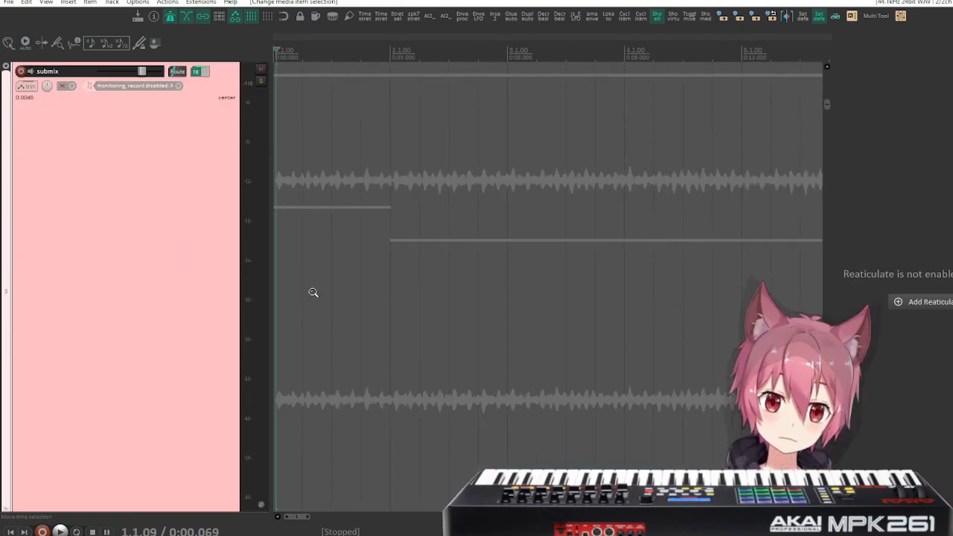
Remove the frozen track 4, keeping its MIDI duplicate.
drag(313, 291, 318, 134)
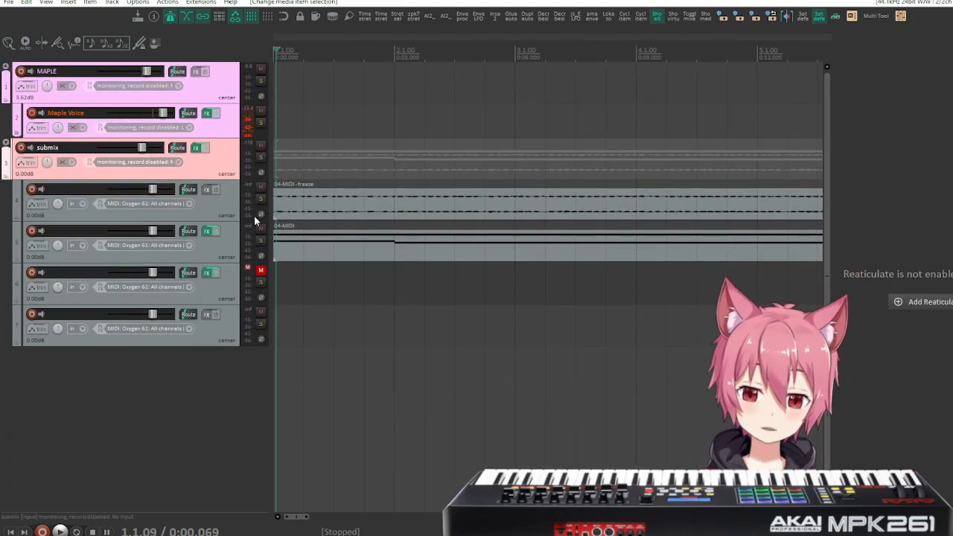
scroll(254, 216, down, 3)
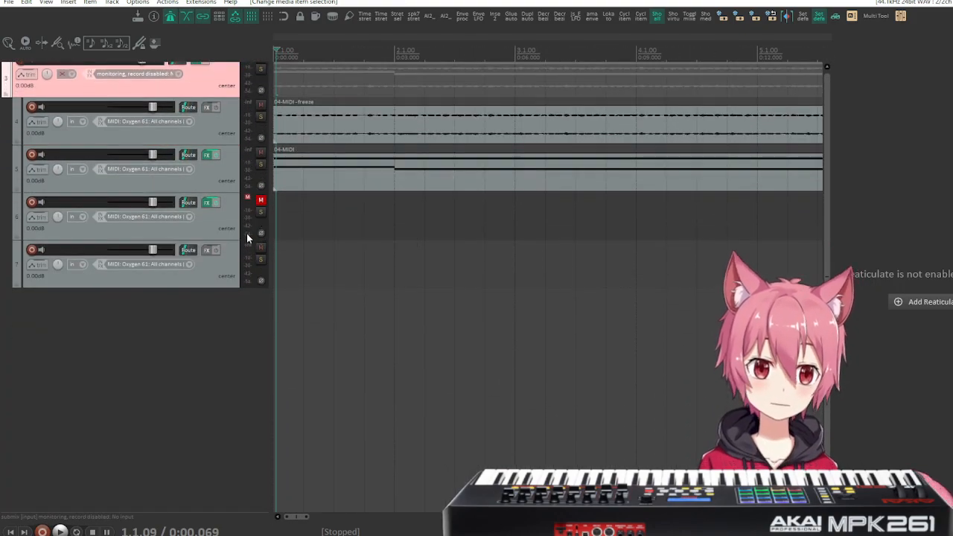
scroll(248, 231, up, 3)
click(206, 196)
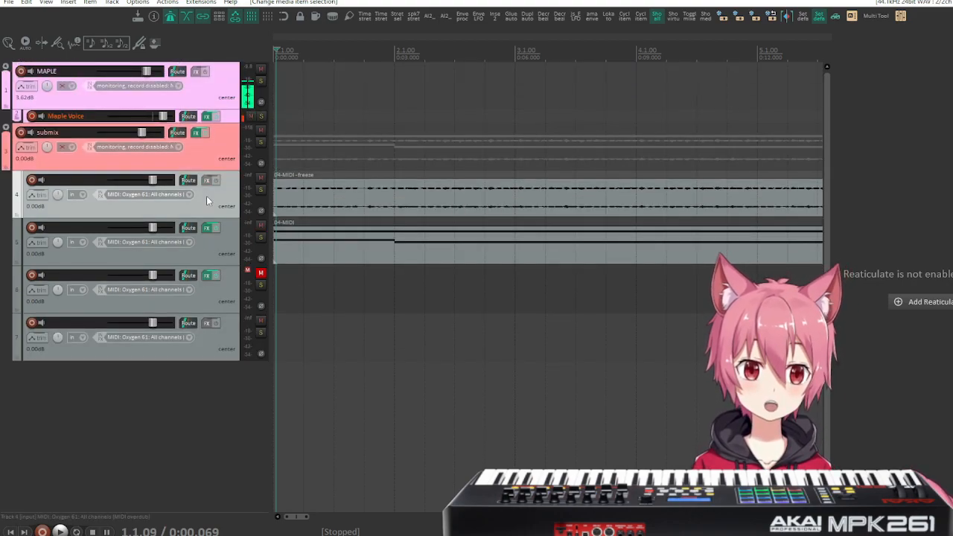
key(Delete)
key(Return)
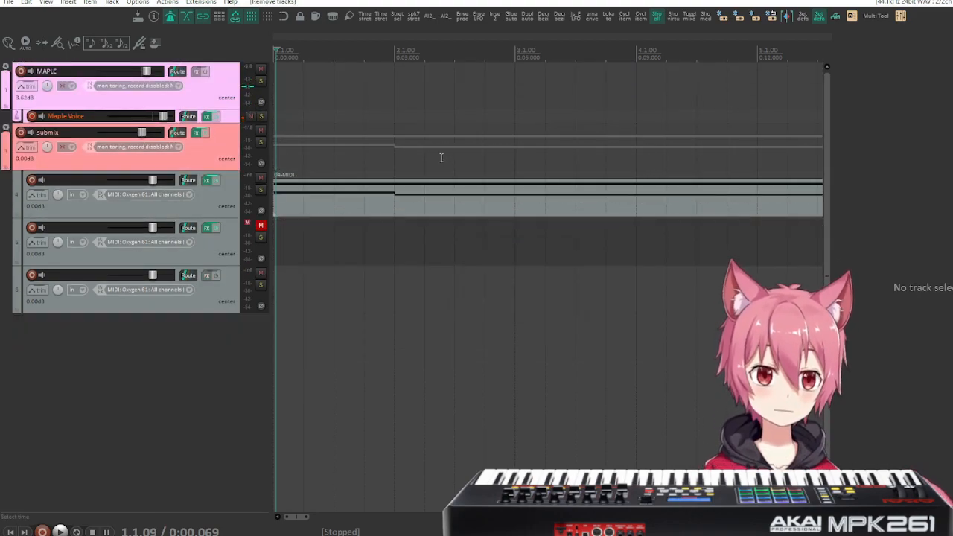
Enable a media playback offset of -70 ms on track 4 and move its MIDI item to start at measure 3.
click(190, 180)
click(164, 213)
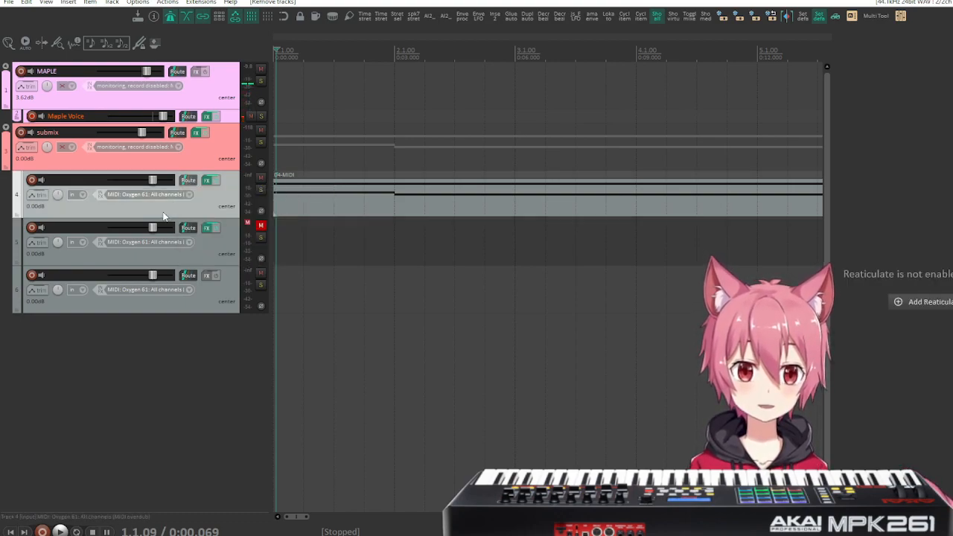
click(191, 180)
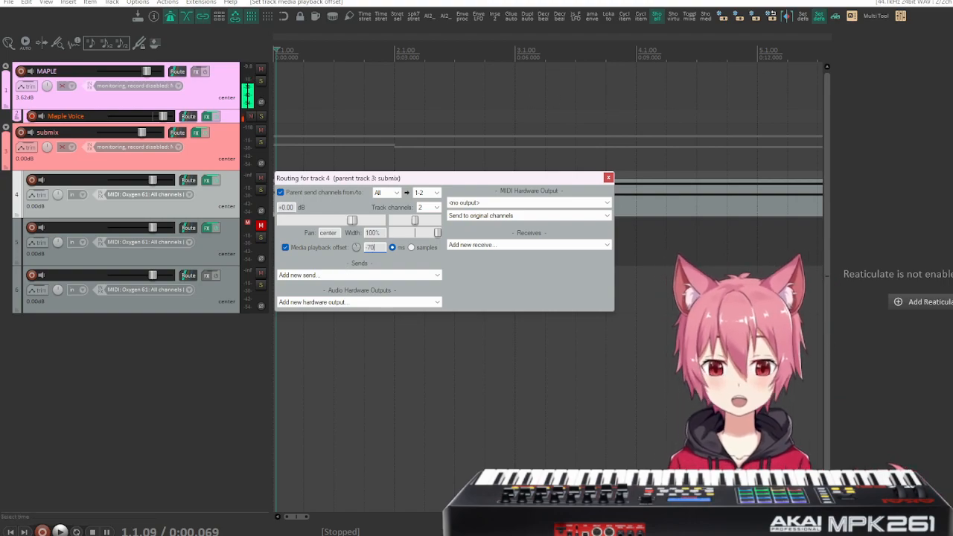
click(608, 179)
drag(399, 202, 623, 202)
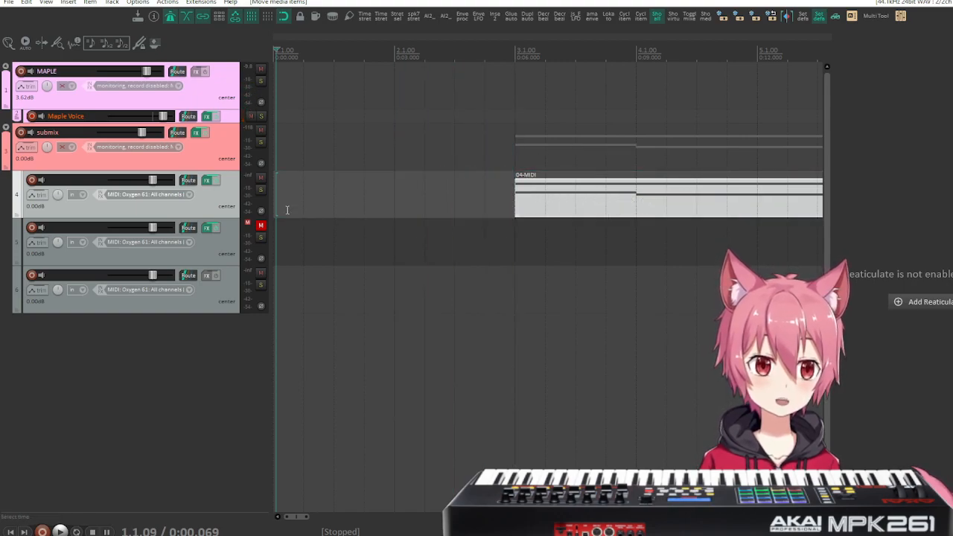
Place the edit cursor at measure 2 and play into the start of track 4's MIDI item to check its timing.
scroll(508, 241, down, 5)
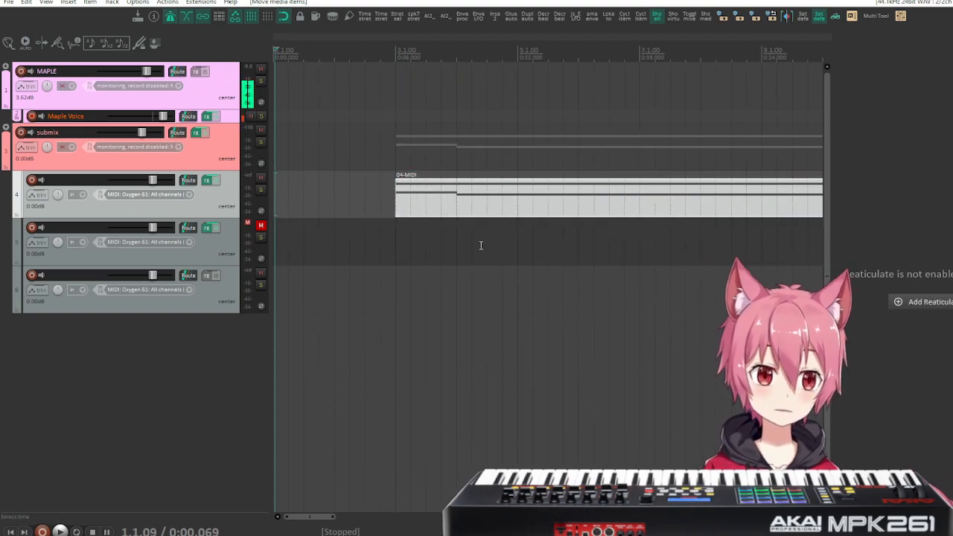
click(314, 59)
key(space)
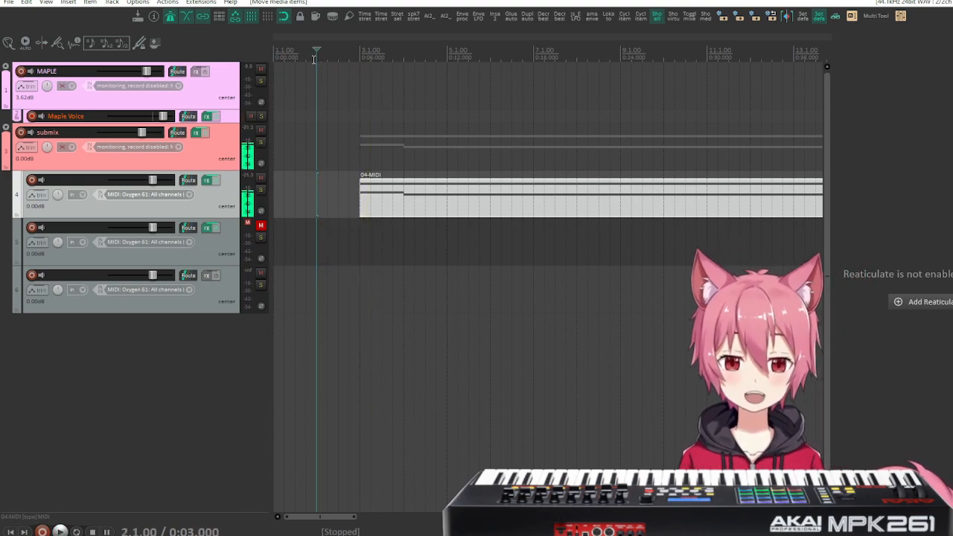
click(314, 60)
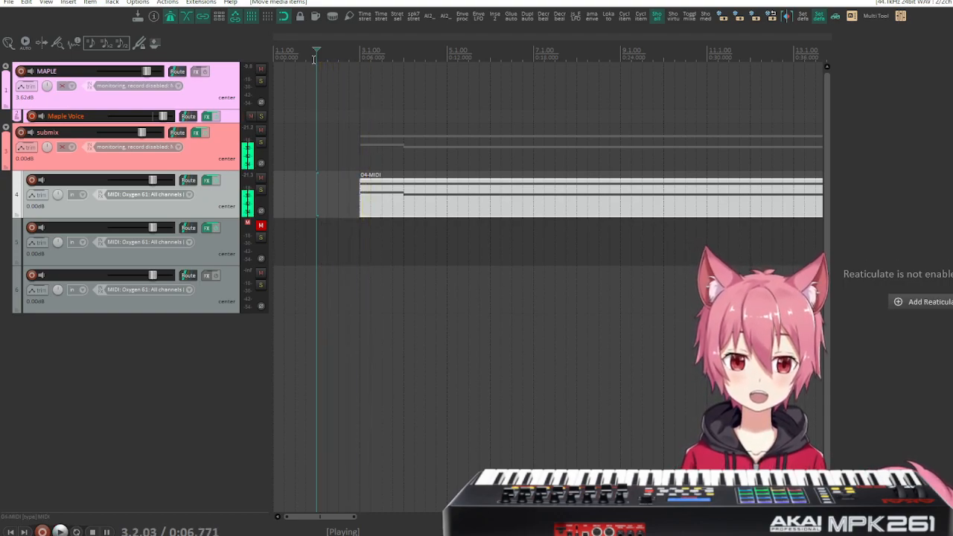
key(space)
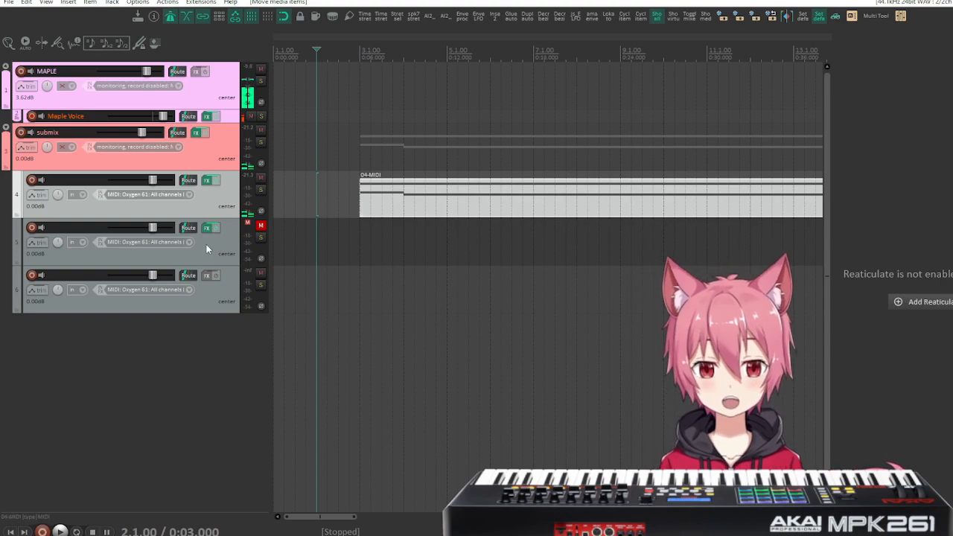
Set track 4's media playback offset to -60 ms and audition the item's entrance from measure 2.
click(187, 229)
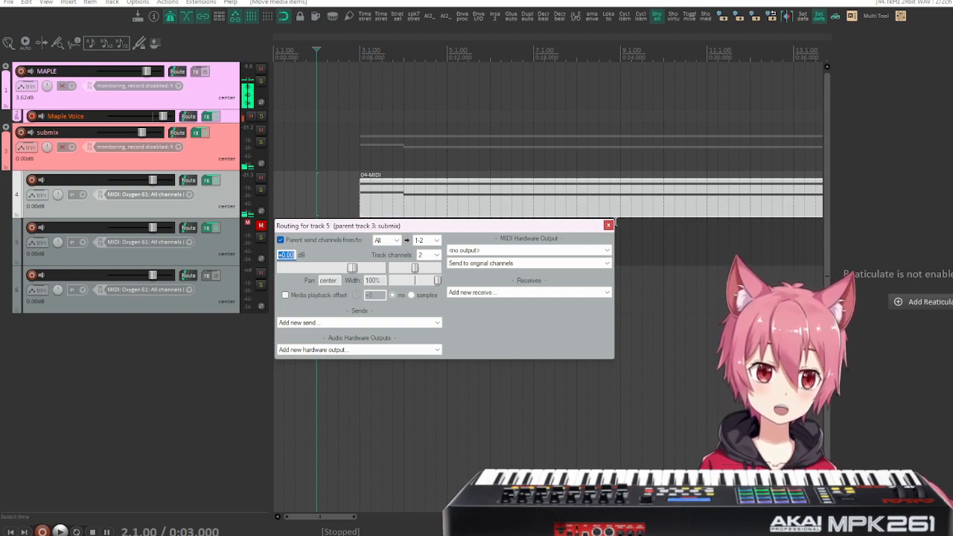
click(608, 225)
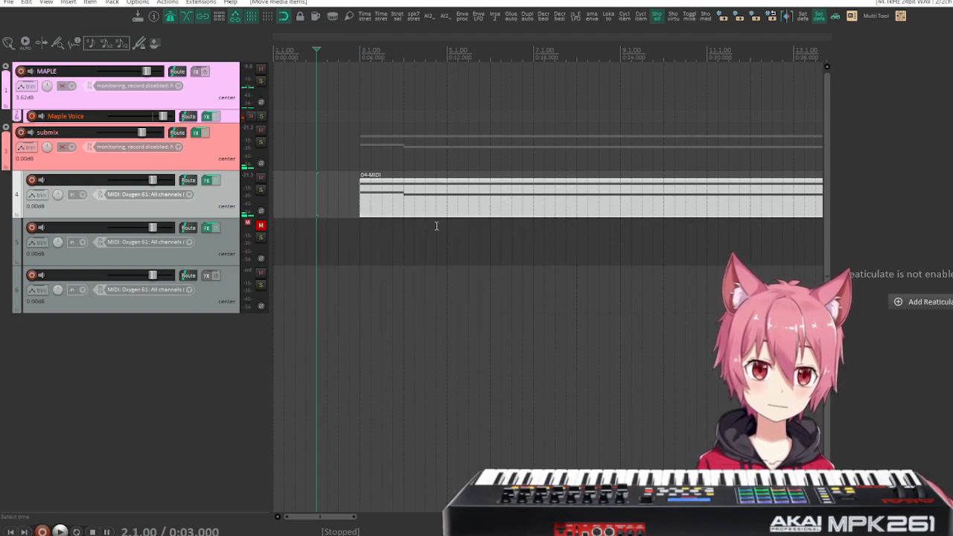
click(187, 181)
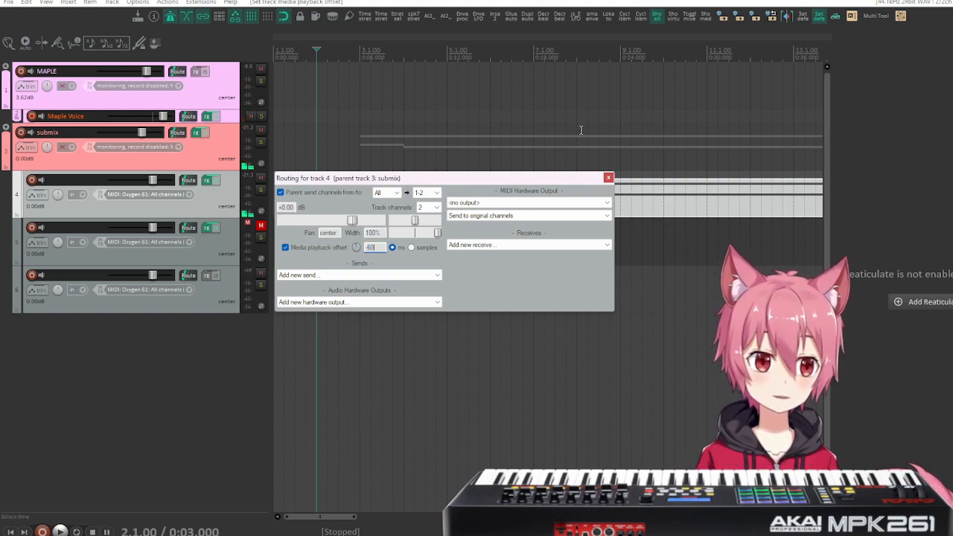
click(608, 179)
key(space)
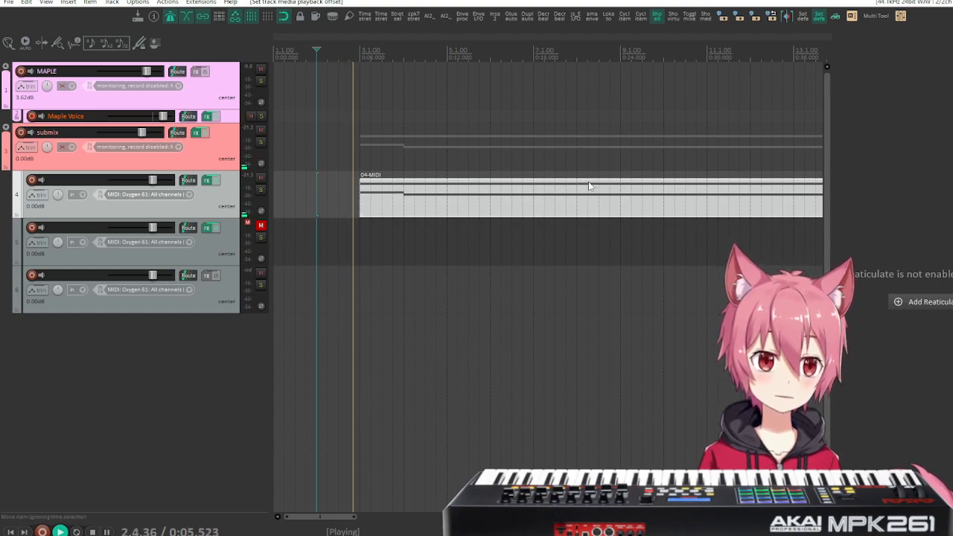
key(space)
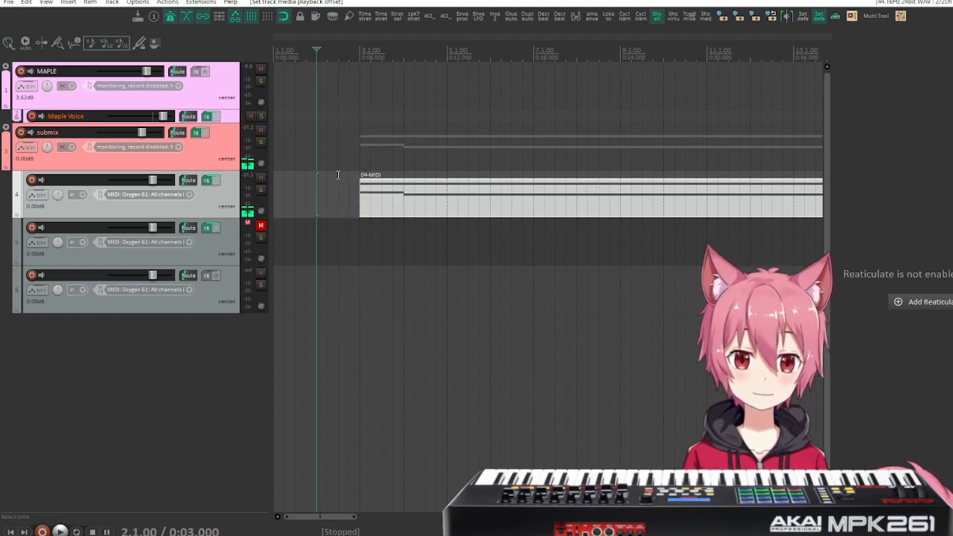
Change track 4's media playback offset to -65 ms and play the item's entrance again.
click(189, 180)
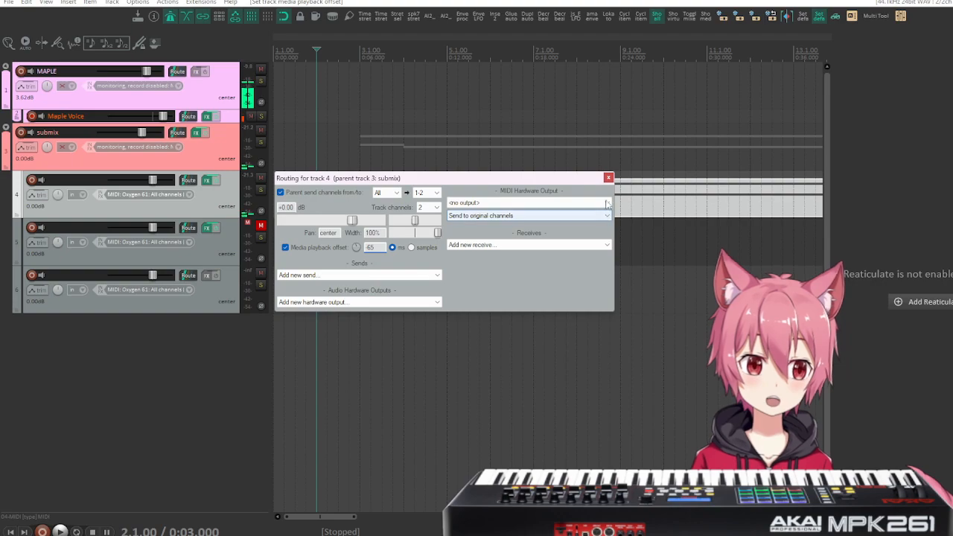
click(608, 178)
key(space)
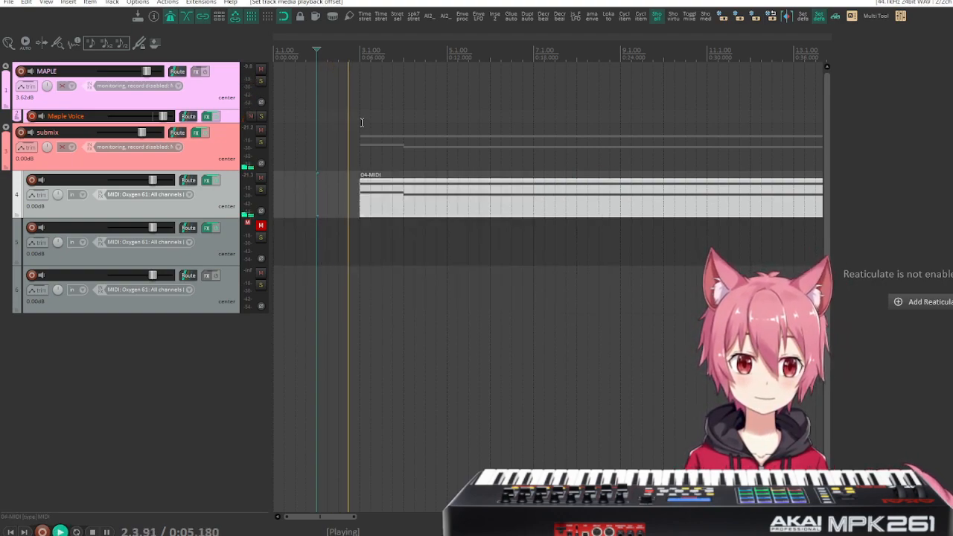
key(space)
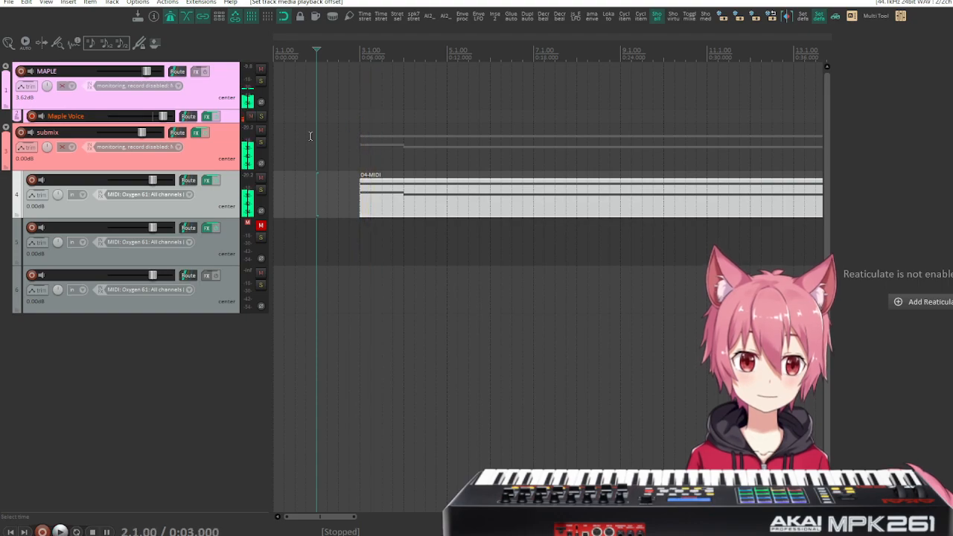
Try a media playback offset of -67 ms on track 4 and audition the item's entrance twice from measure 2.
click(189, 180)
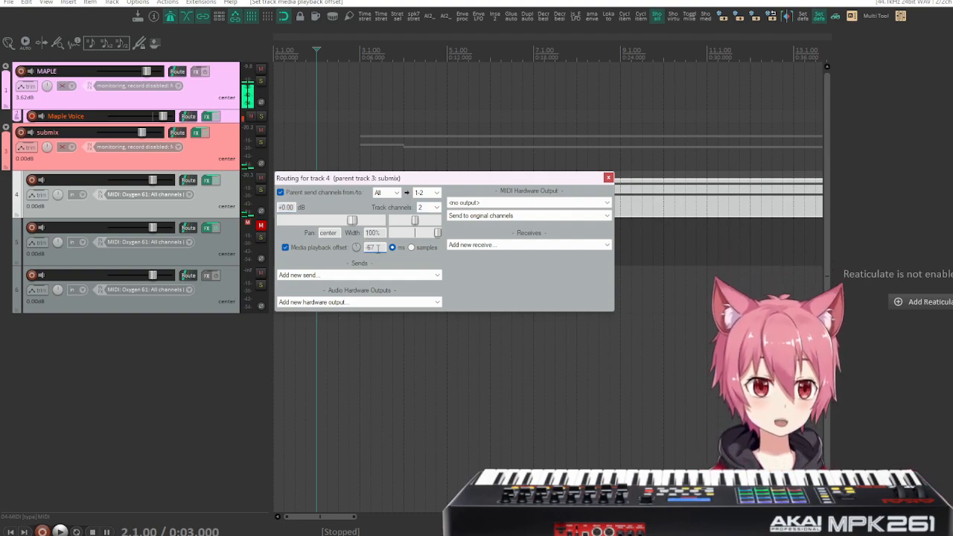
click(609, 179)
key(space)
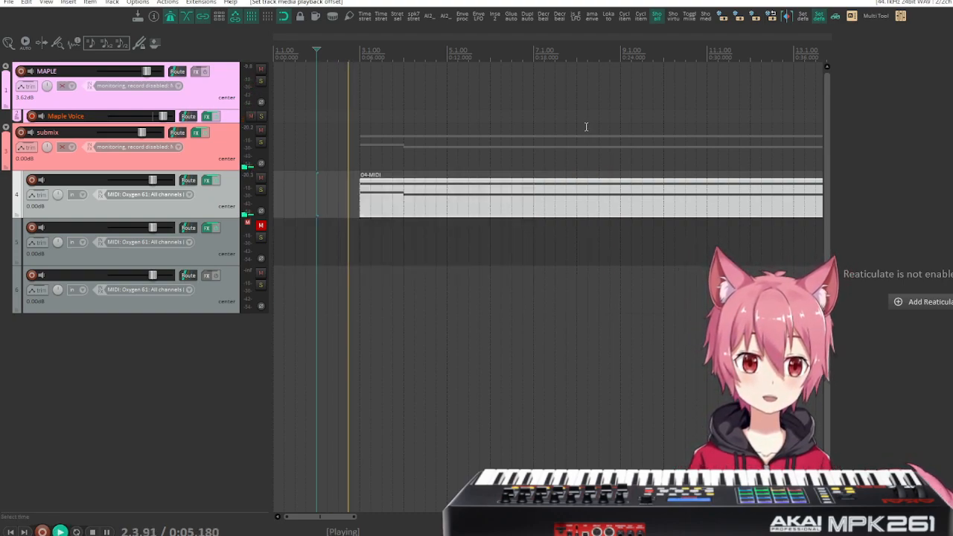
key(space)
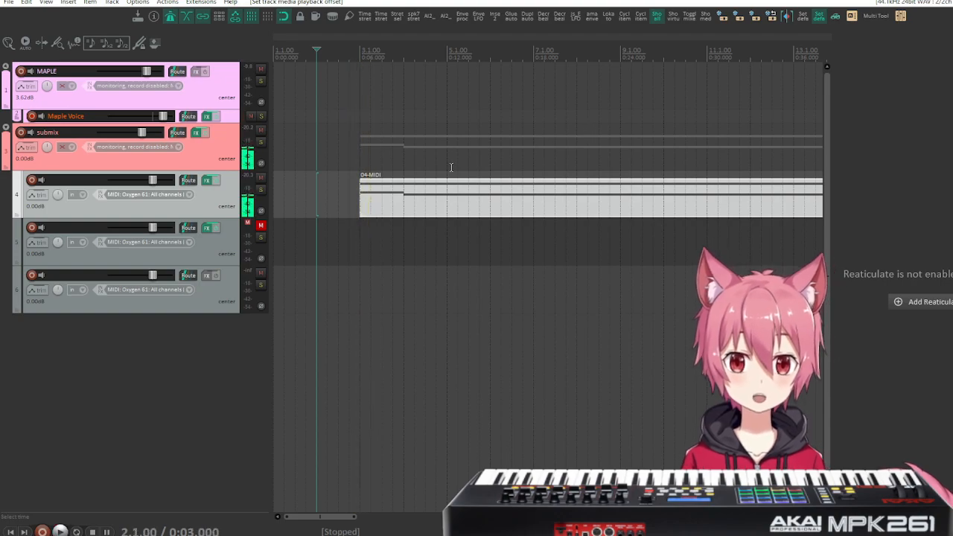
key(space)
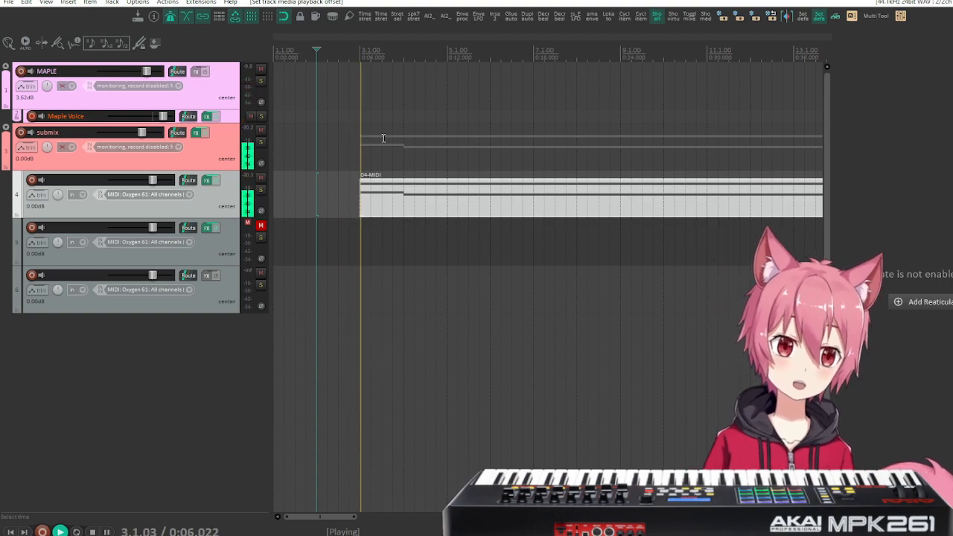
key(space)
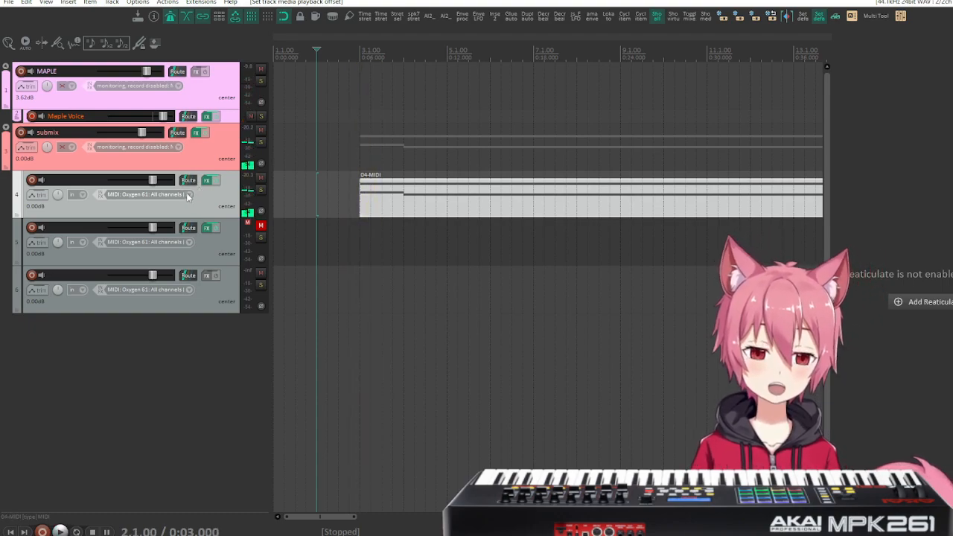
Set track 4's media playback offset to -68 ms and play the item from measure 2 to check its timing.
click(190, 180)
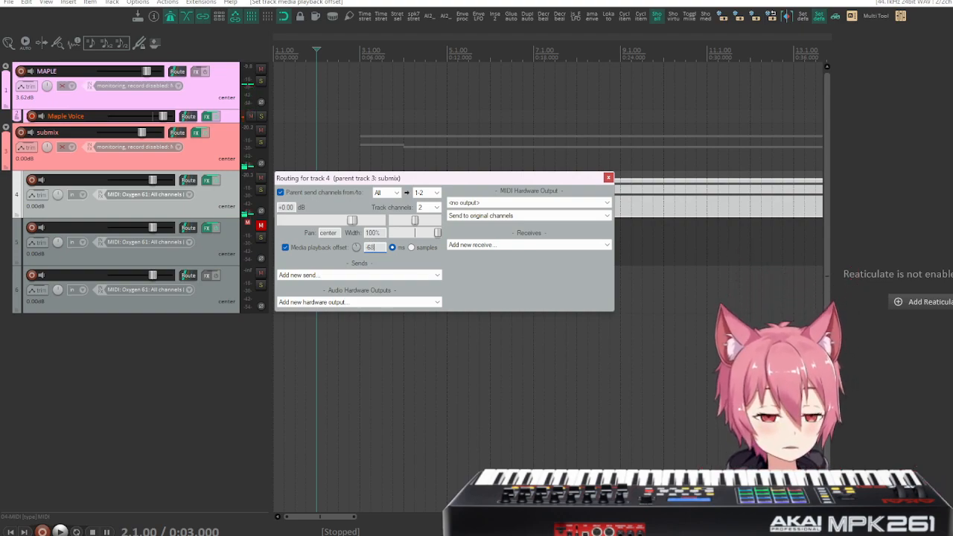
click(608, 177)
key(space)
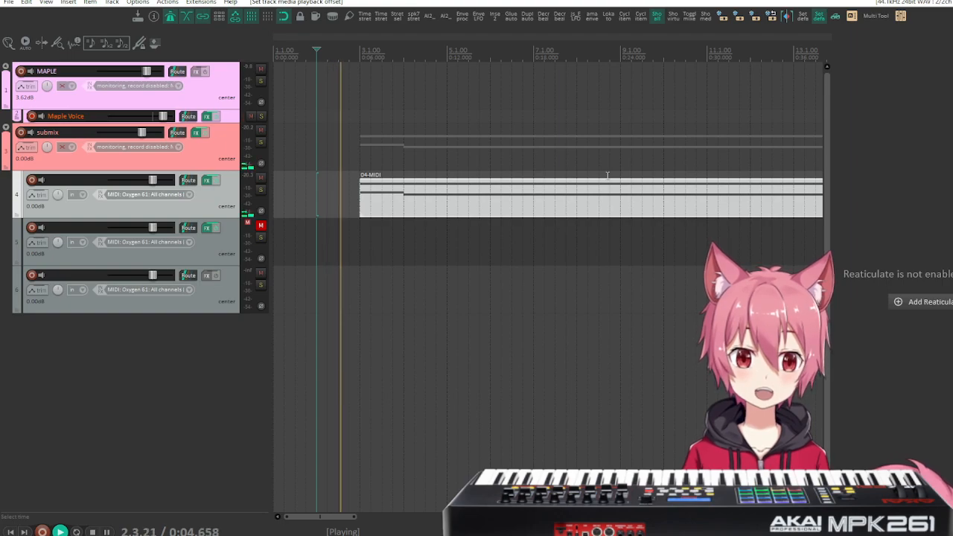
key(space)
key(space)
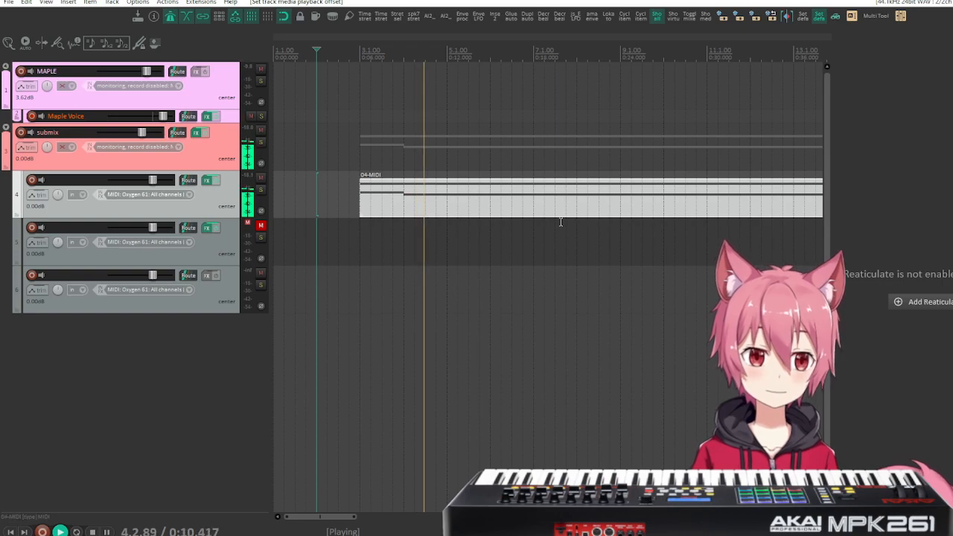
Play track 4 from measure 15 through the note change at measure 16, then replay that passage.
scroll(560, 223, up, 3)
scroll(559, 226, down, 3)
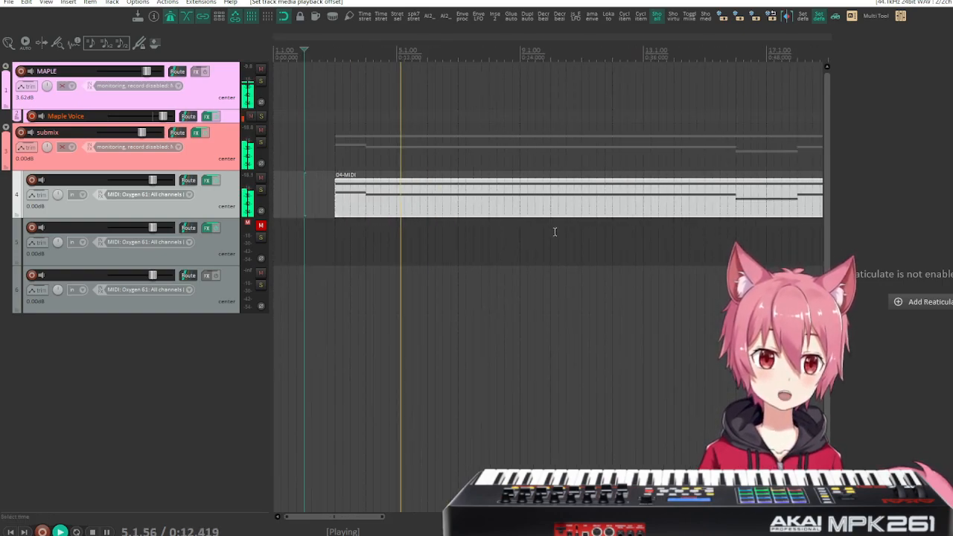
click(713, 65)
click(705, 66)
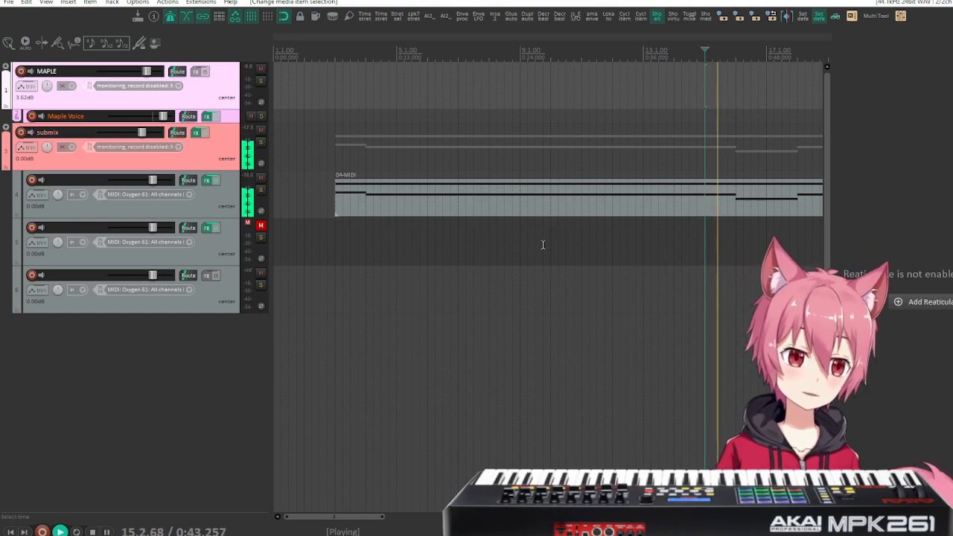
scroll(530, 266, right, 4)
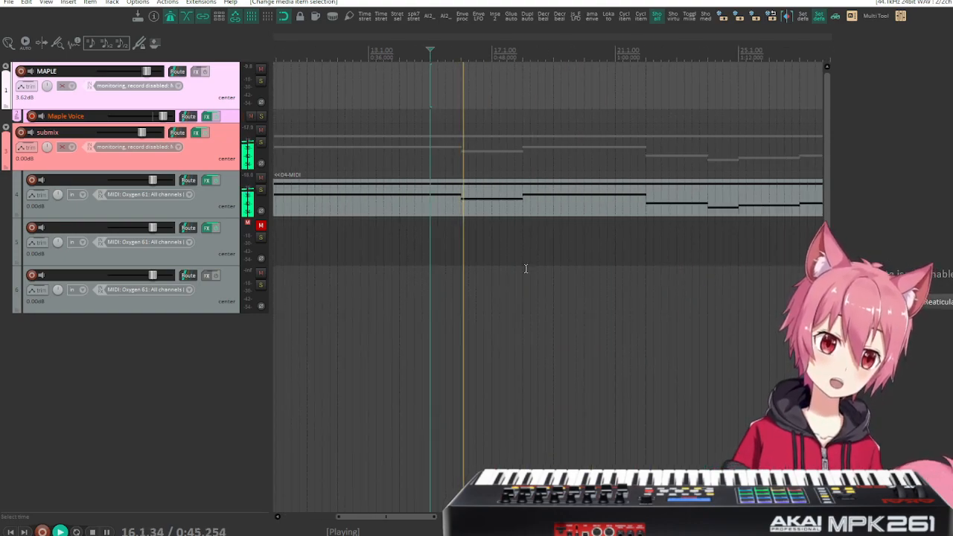
key(space)
key(space)
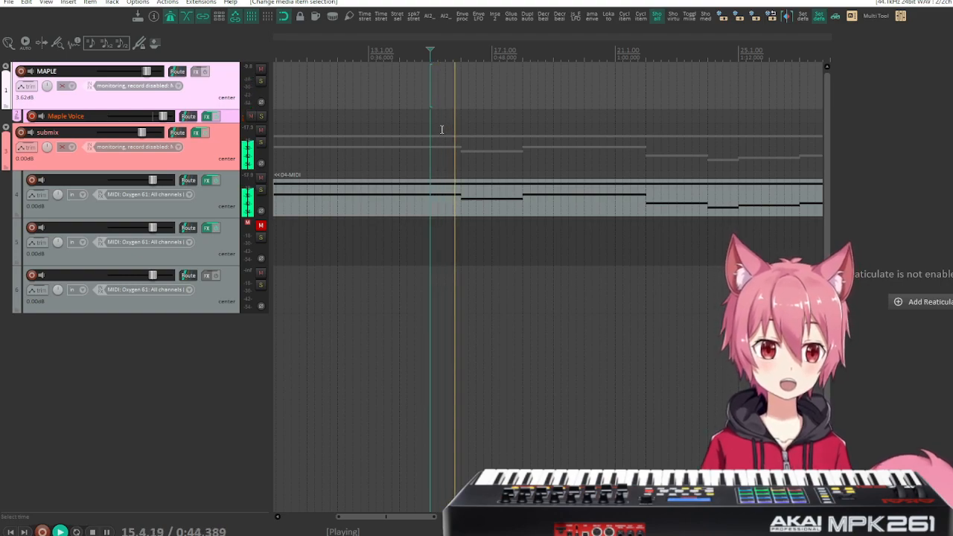
Place the edit cursor at measure 16 and examine the note alignment throughout track 4's MIDI item in the MIDI editor.
click(461, 202)
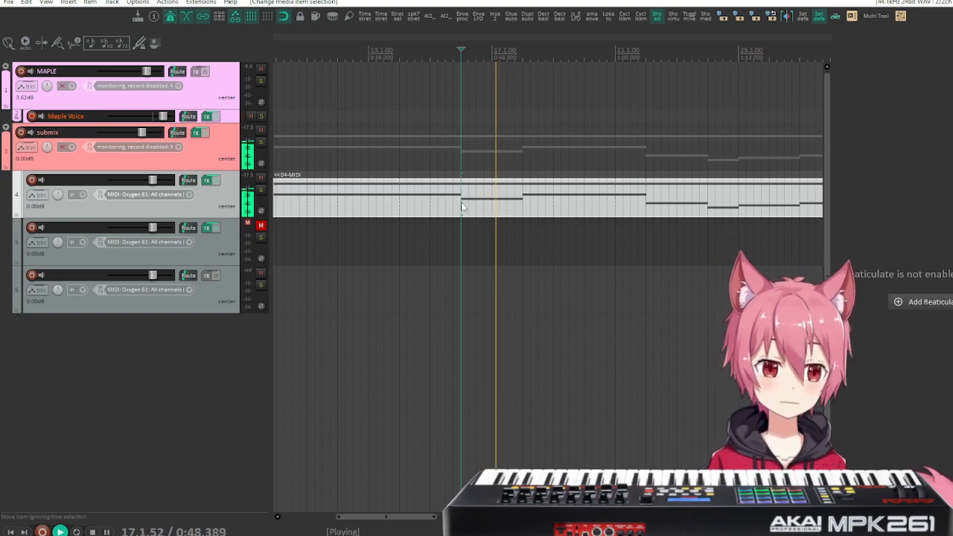
scroll(461, 202, up, 10)
scroll(462, 206, up, 3)
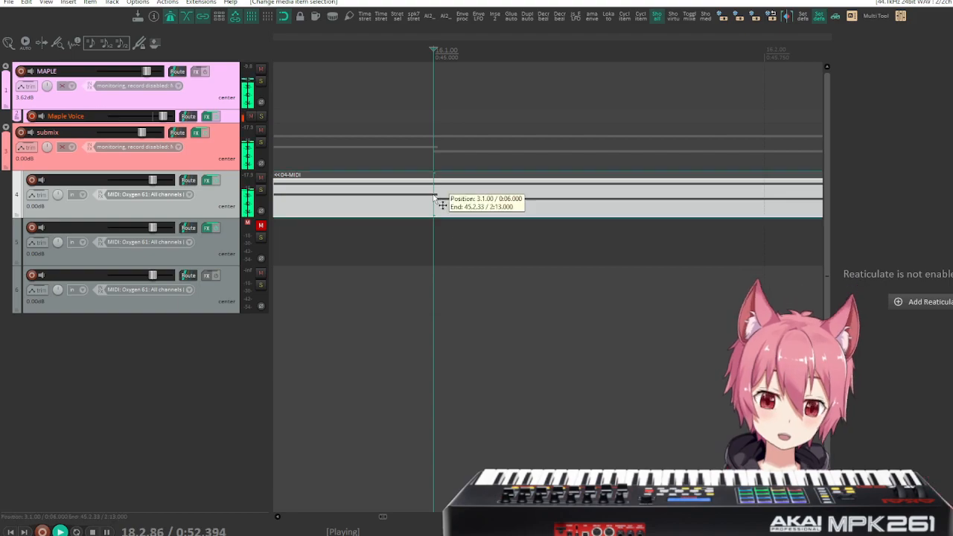
double_click(435, 198)
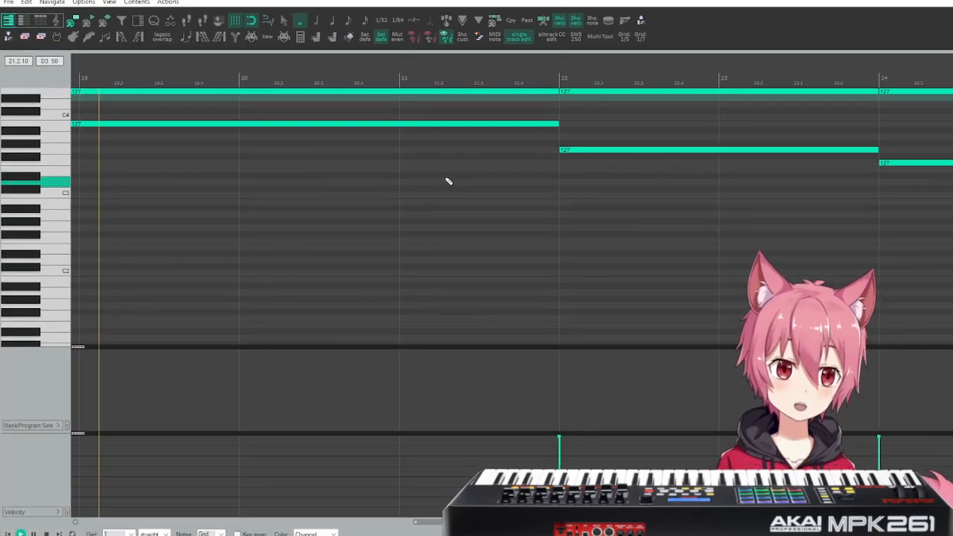
scroll(522, 176, left, 14)
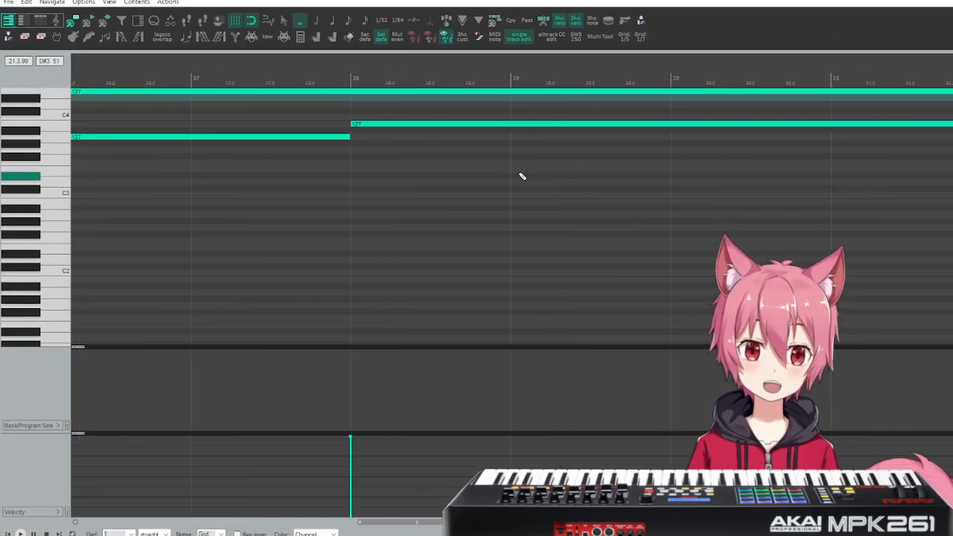
scroll(522, 176, left, 5)
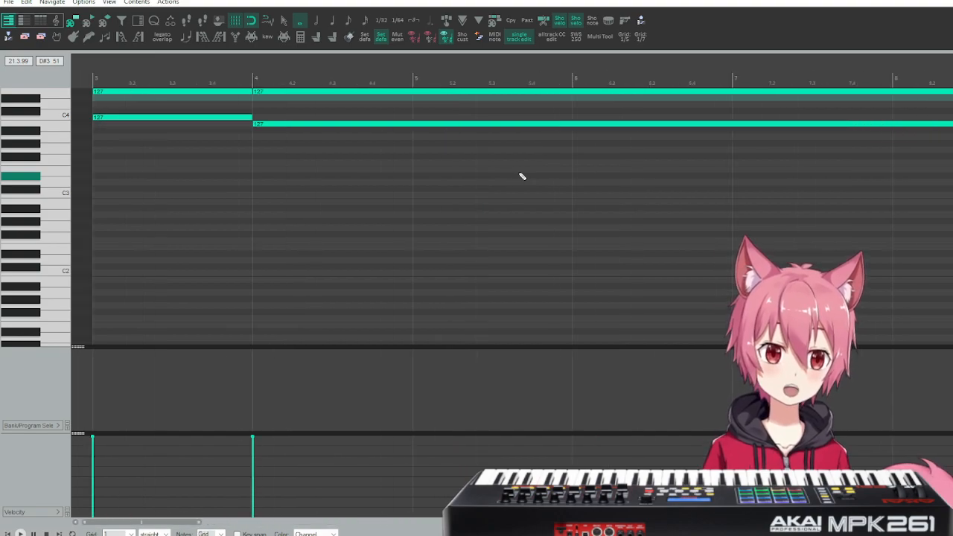
scroll(522, 177, right, 14)
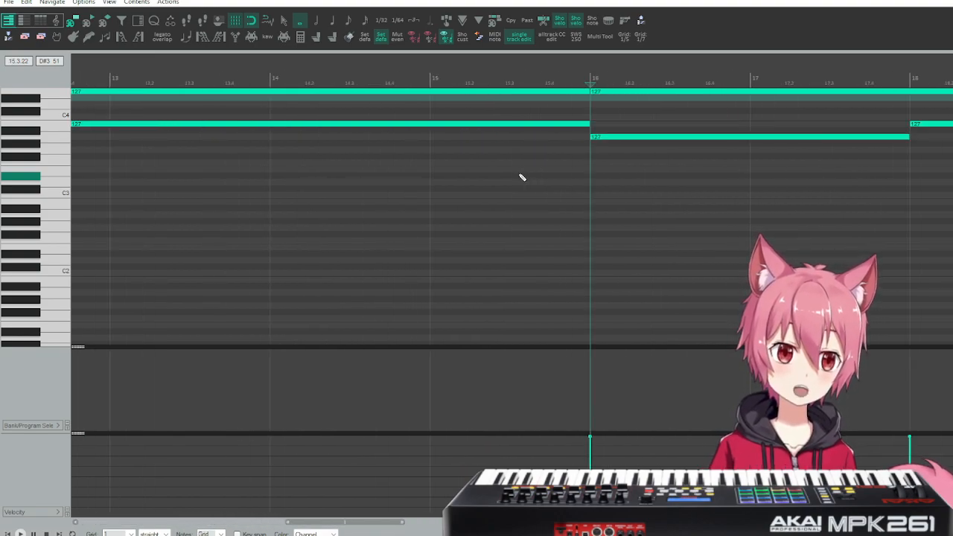
scroll(522, 177, right, 10)
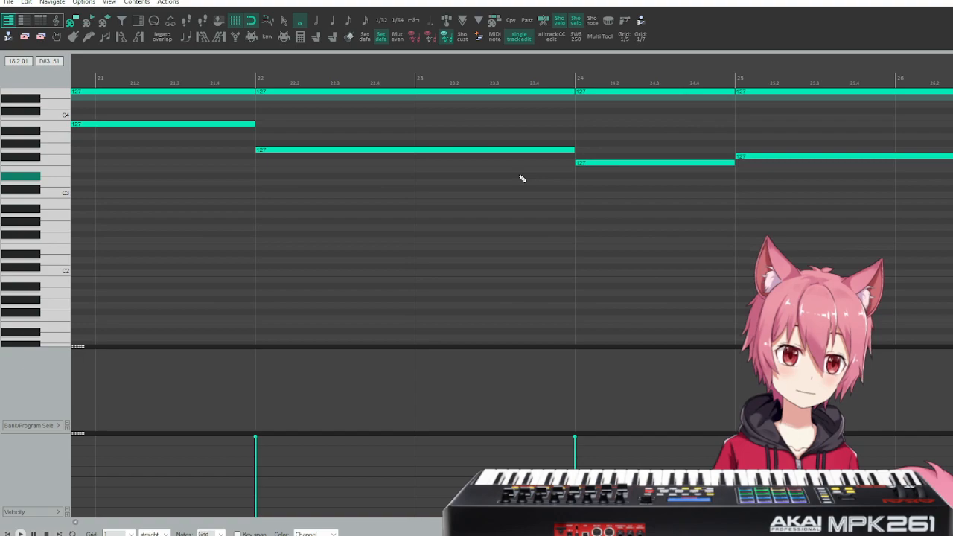
scroll(522, 179, right, 6)
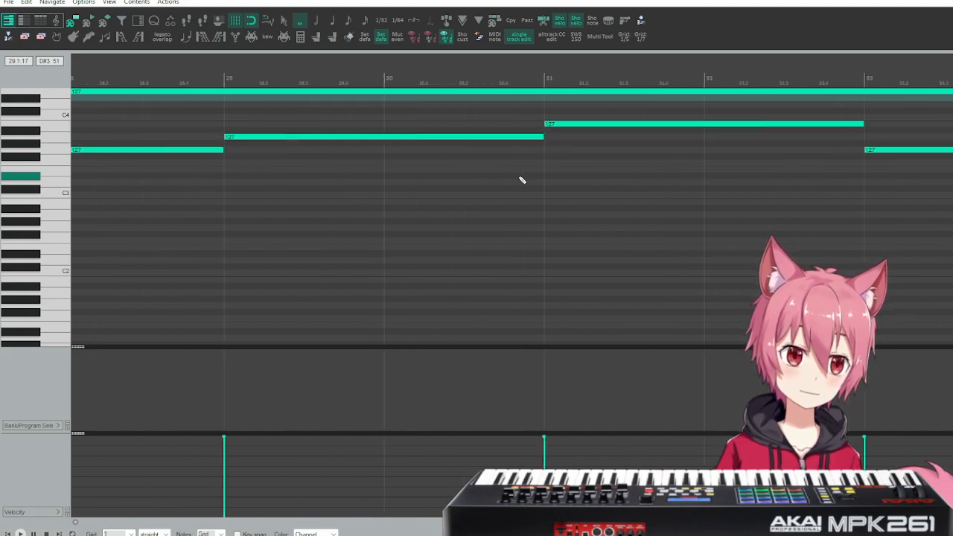
scroll(522, 179, right, 4)
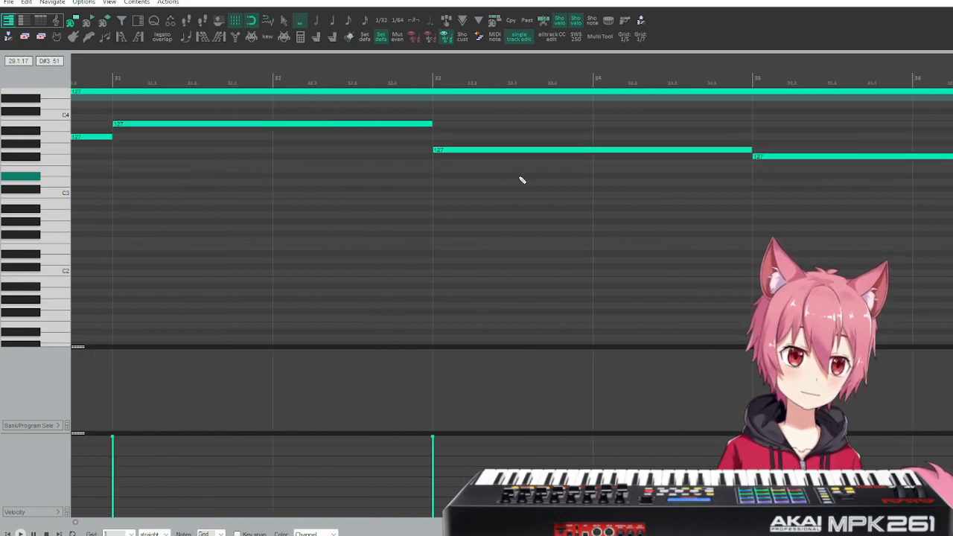
scroll(522, 180, right, 8)
scroll(522, 179, right, 9)
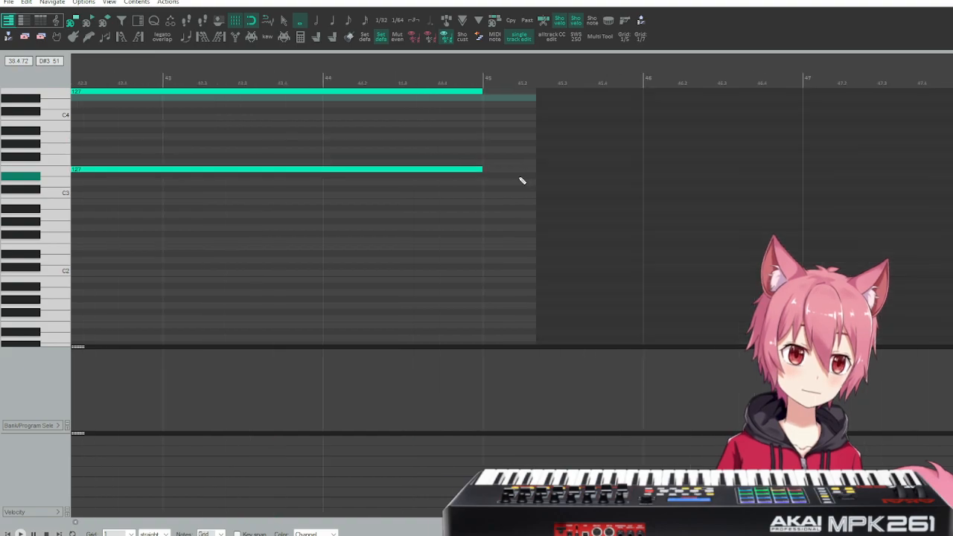
key(Escape)
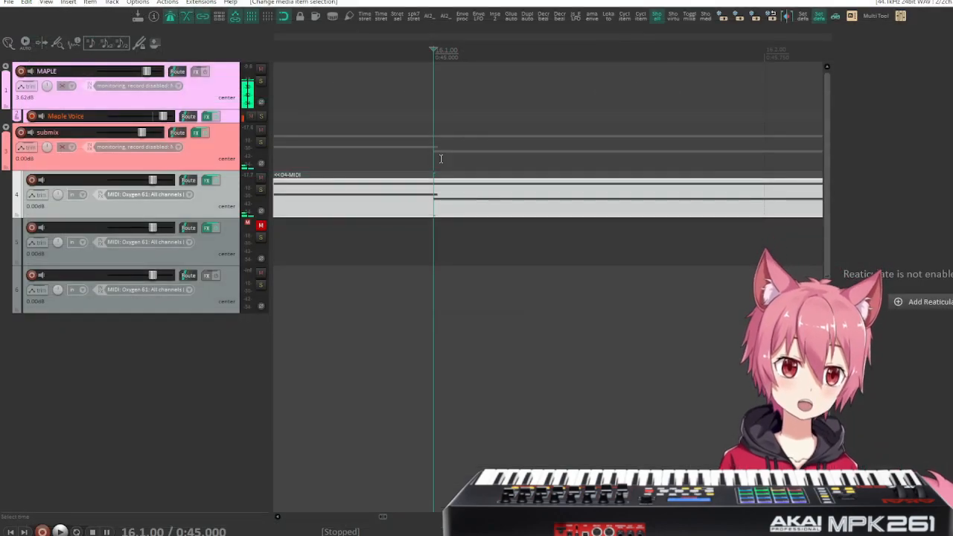
Examine the note overlap at measure 16 on track 4 up close and open the item in the MIDI editor.
scroll(464, 139, up, 5)
scroll(463, 138, up, 5)
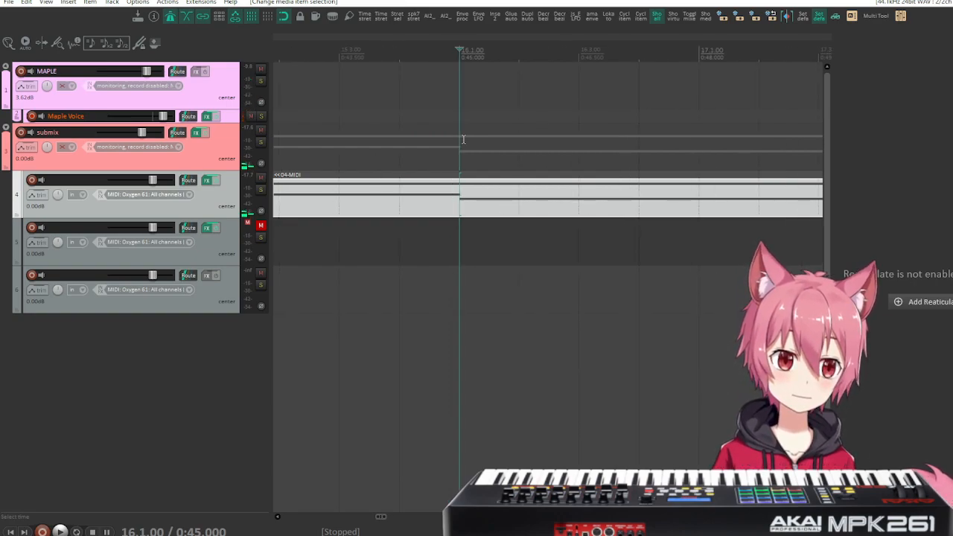
scroll(463, 140, up, 3)
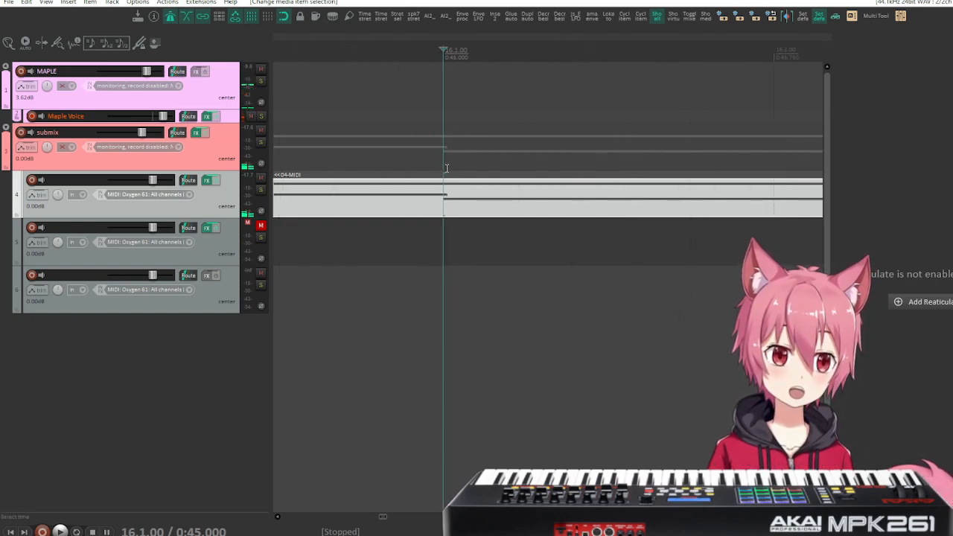
scroll(446, 168, up, 3)
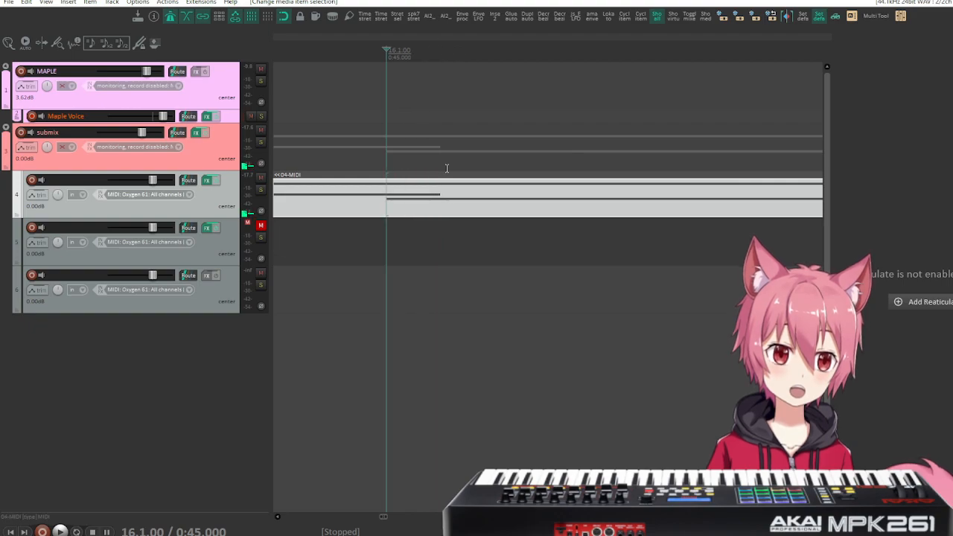
scroll(445, 175, down, 5)
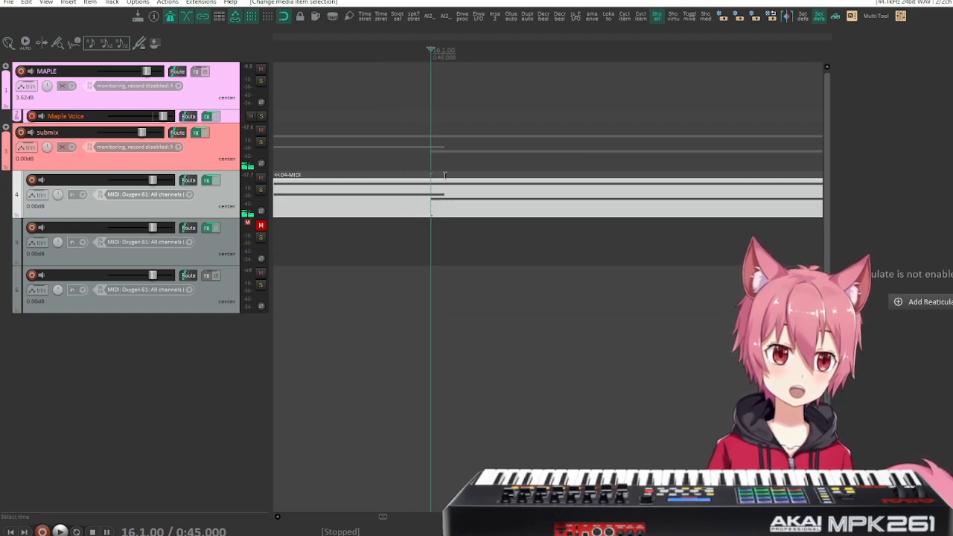
scroll(446, 182, down, 8)
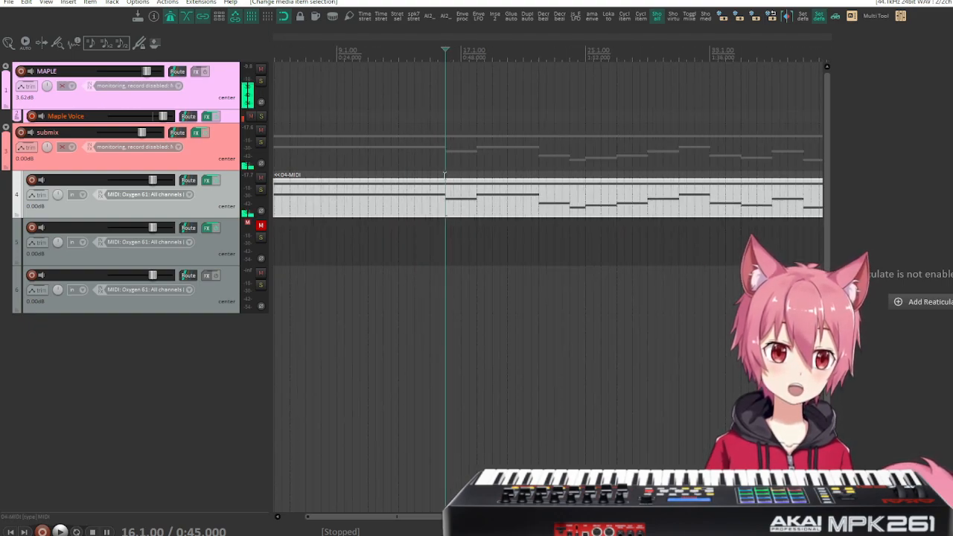
double_click(432, 201)
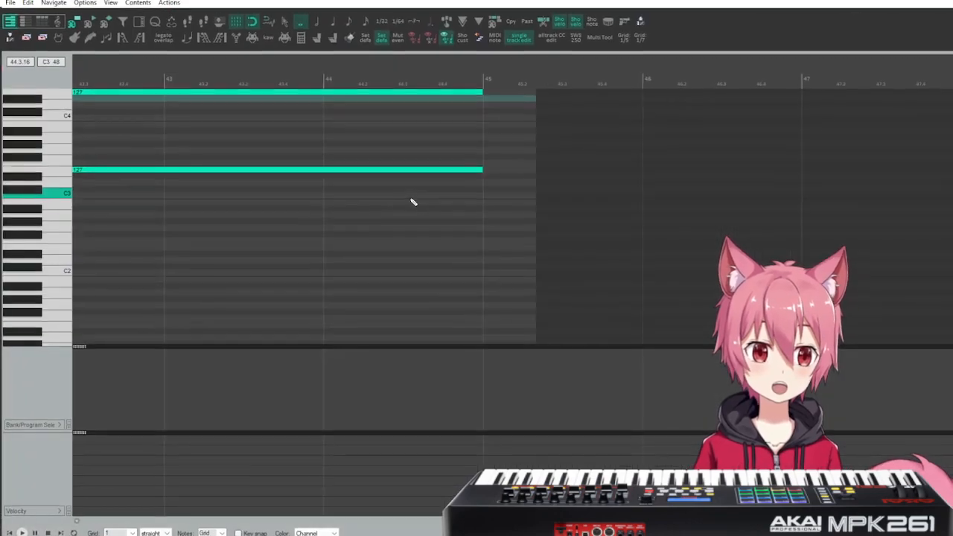
Place the edit cursor at measure 4 and examine the boundary between the C4 and B3 notes.
scroll(352, 209, up, 5)
scroll(352, 215, left, 5)
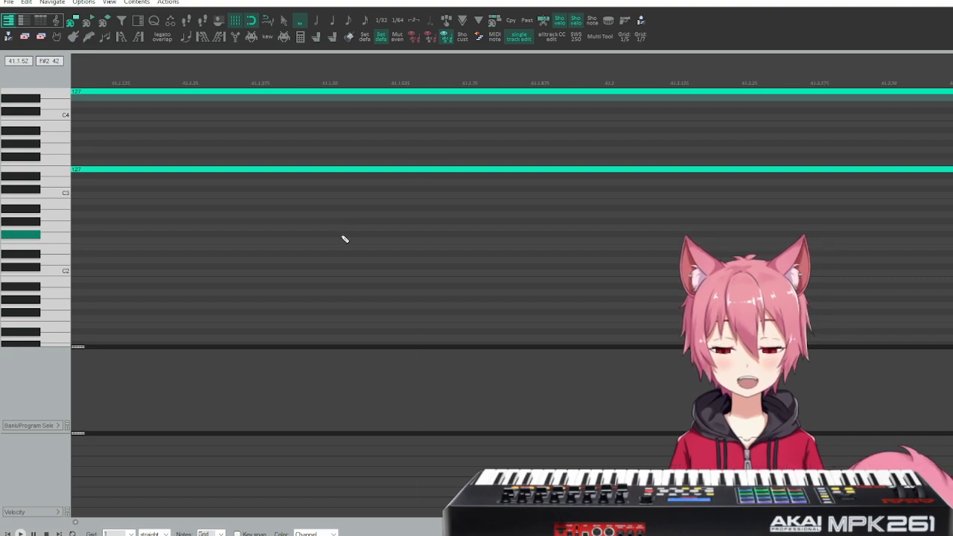
scroll(344, 239, left, 5)
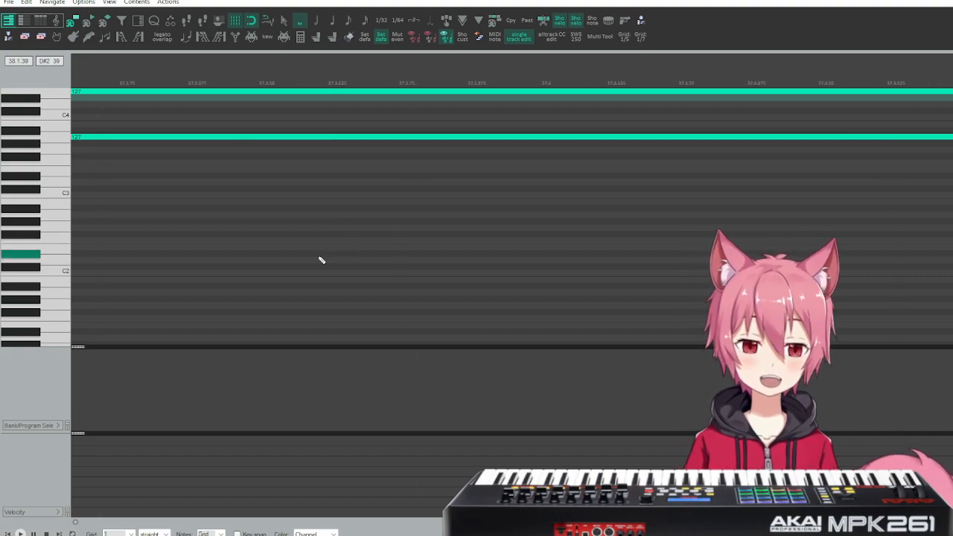
scroll(320, 260, left, 5)
scroll(325, 262, down, 10)
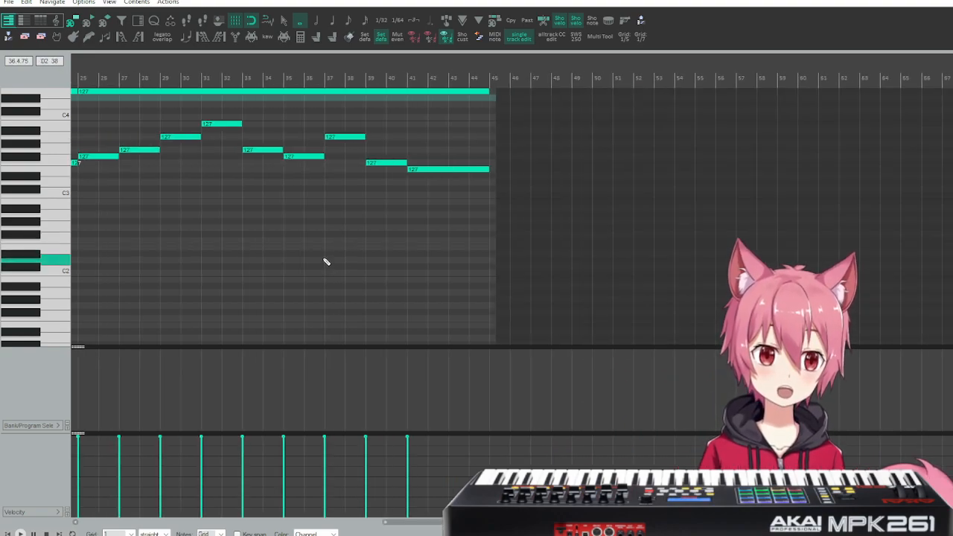
scroll(325, 262, left, 10)
click(111, 77)
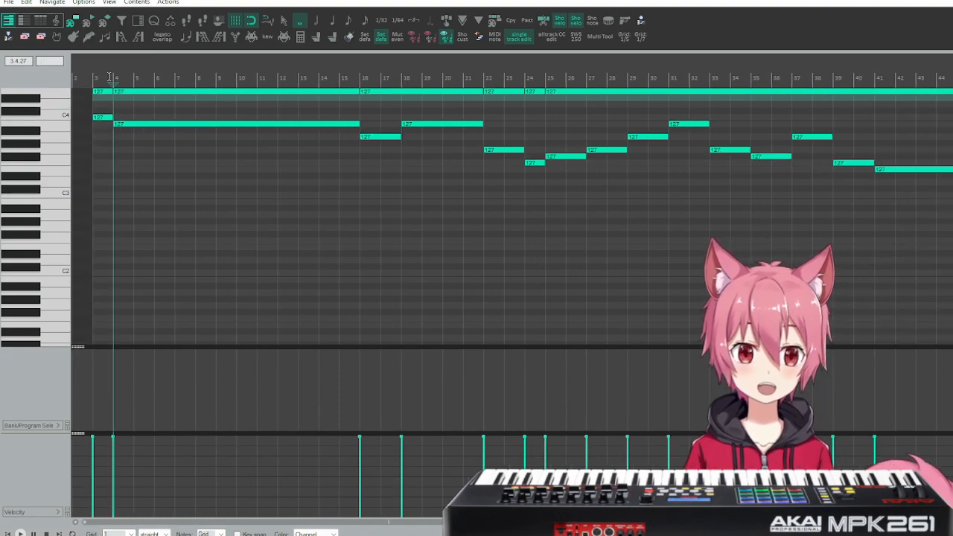
scroll(110, 78, up, 10)
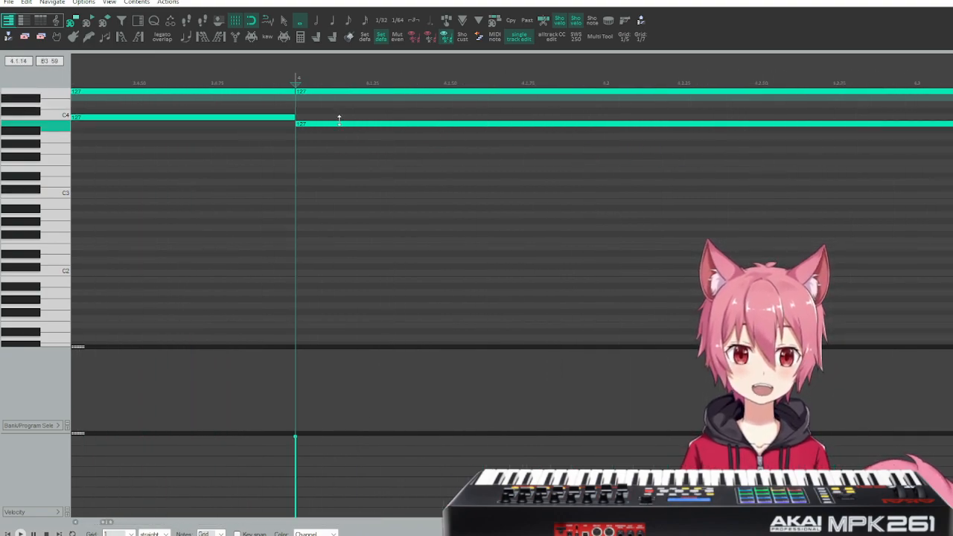
scroll(209, 156, up, 3)
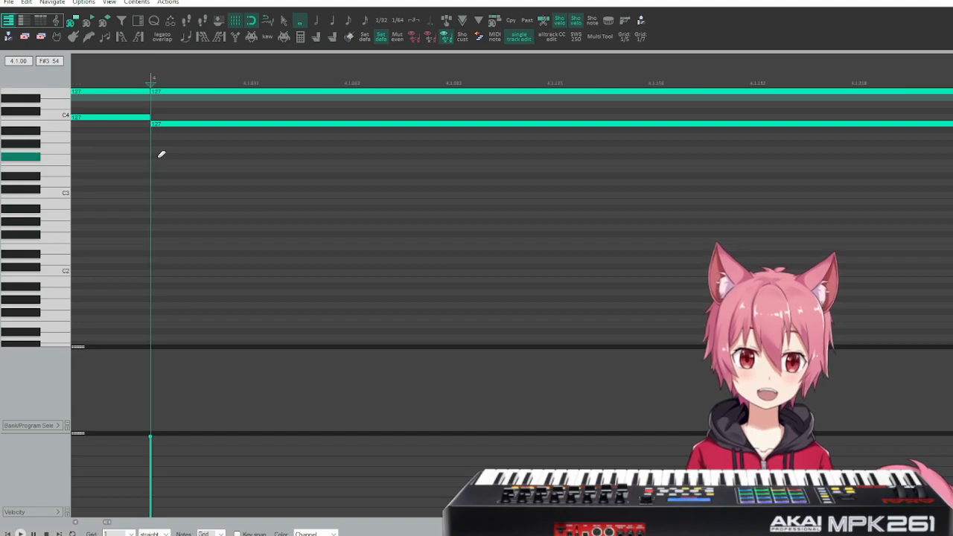
Place the edit cursor at measure 16 and trim the overlapping B3 note to end where the A3 note starts.
scroll(172, 151, down, 8)
click(301, 78)
scroll(303, 132, up, 6)
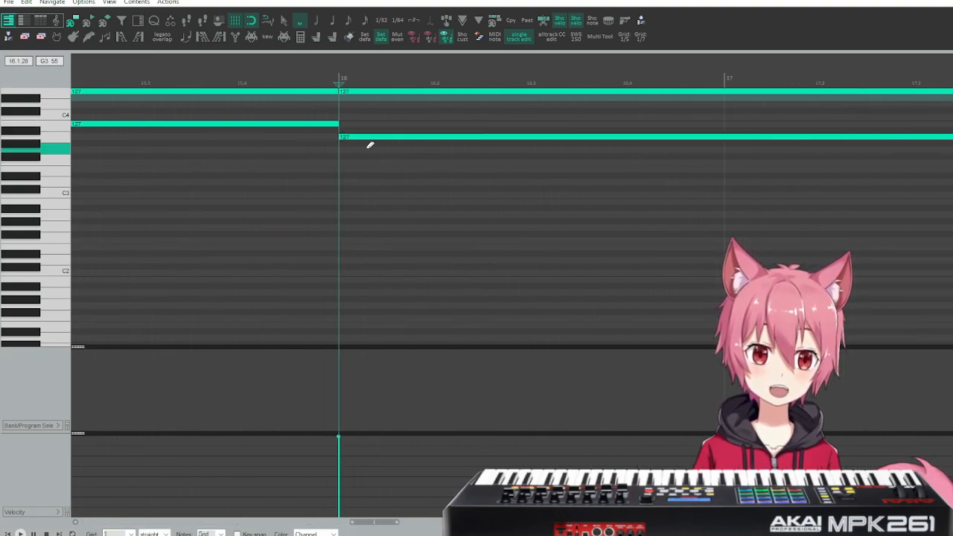
scroll(302, 151, up, 1)
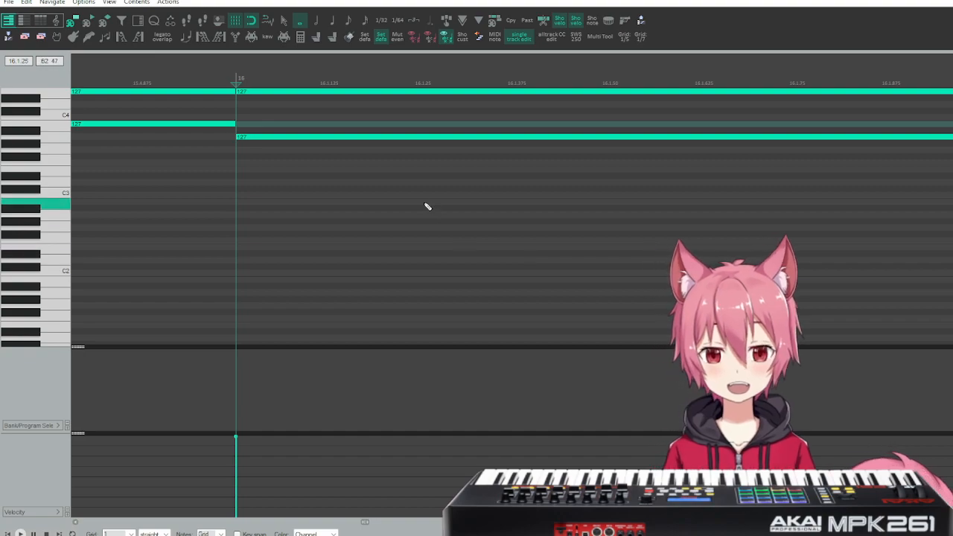
scroll(397, 129, down, 5)
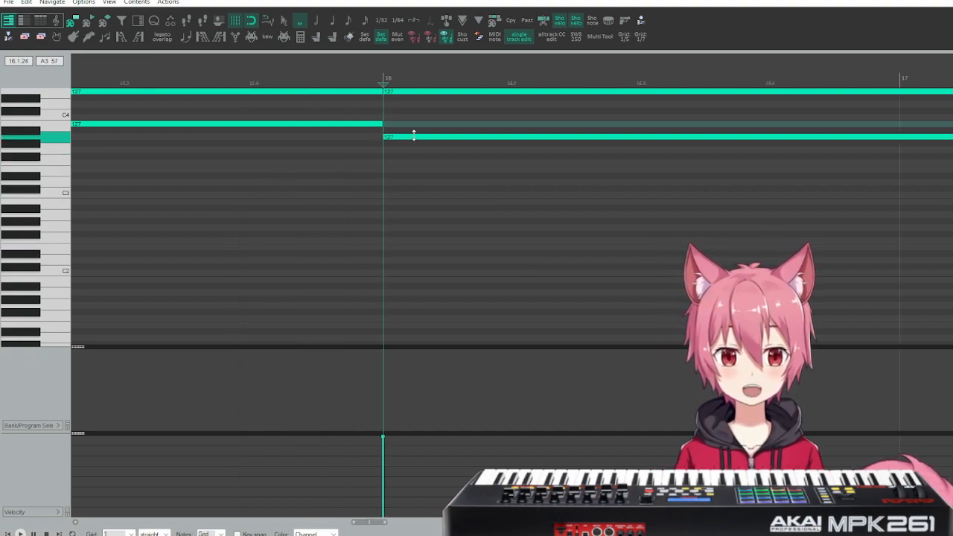
scroll(597, 157, down, 3)
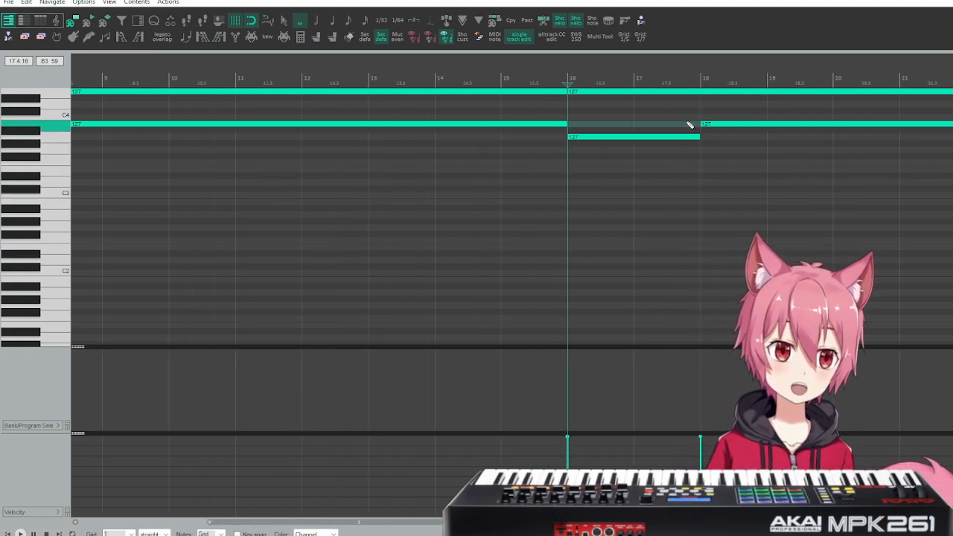
Place the edit cursor at measures 18 and 22 in turn and inspect each note change for overlaps.
click(701, 100)
scroll(688, 140, up, 4)
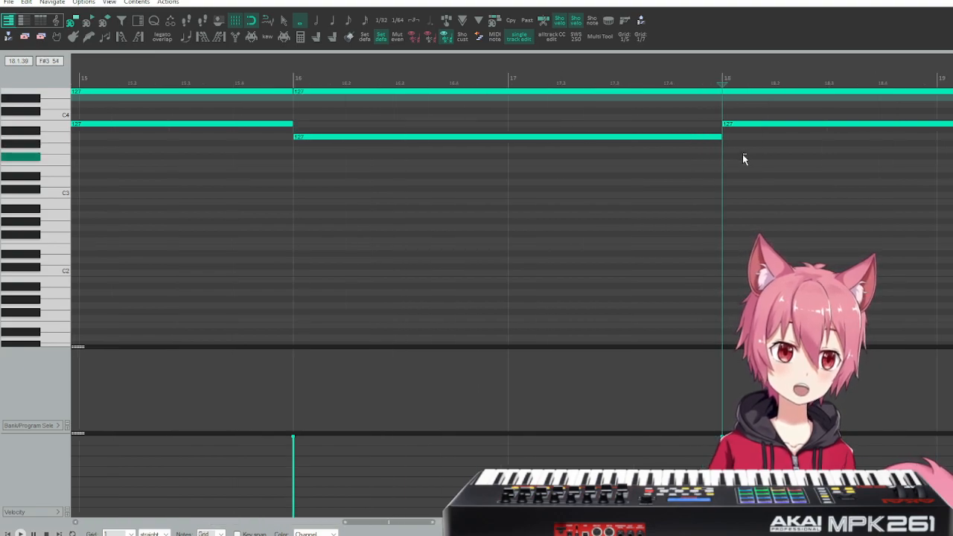
scroll(744, 163, up, 3)
scroll(445, 171, up, 4)
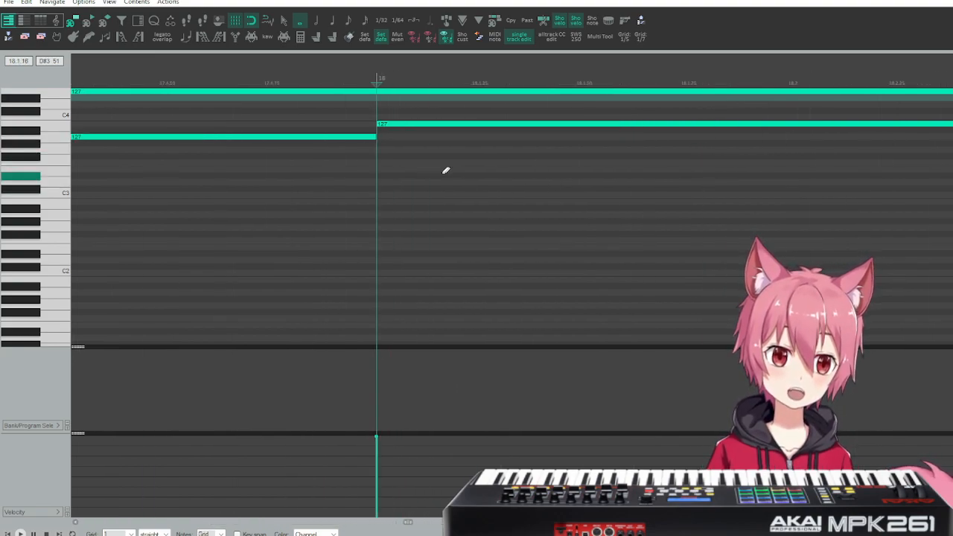
scroll(445, 170, down, 10)
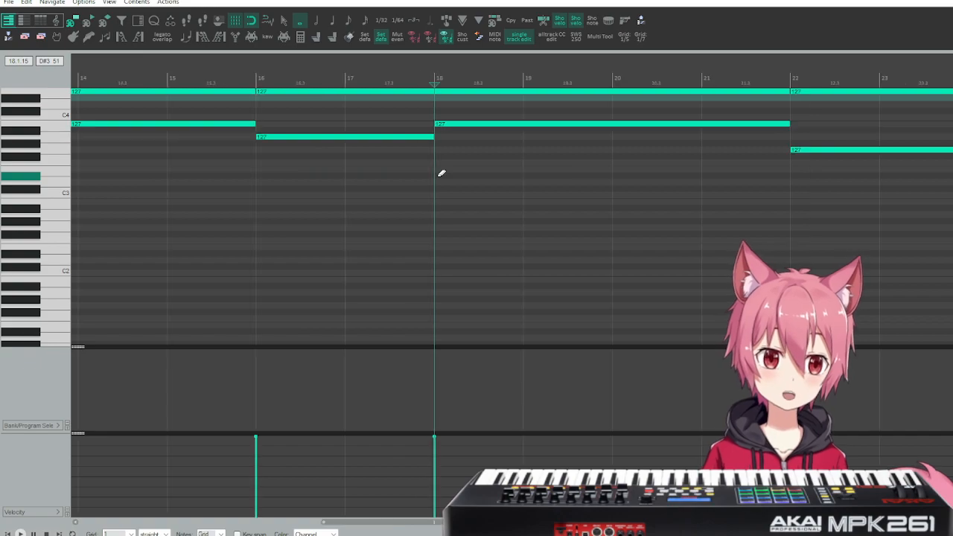
click(545, 100)
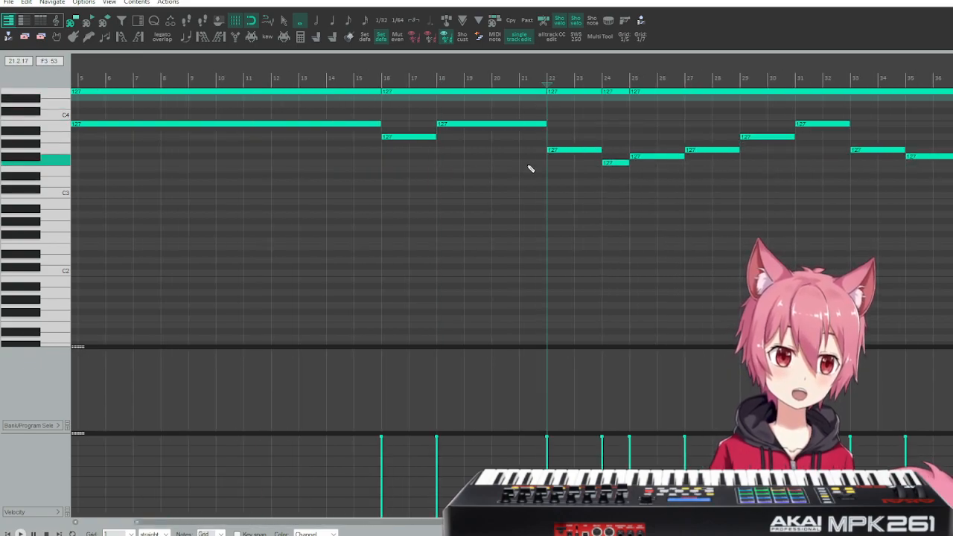
scroll(524, 169, right, 4)
scroll(260, 160, up, 6)
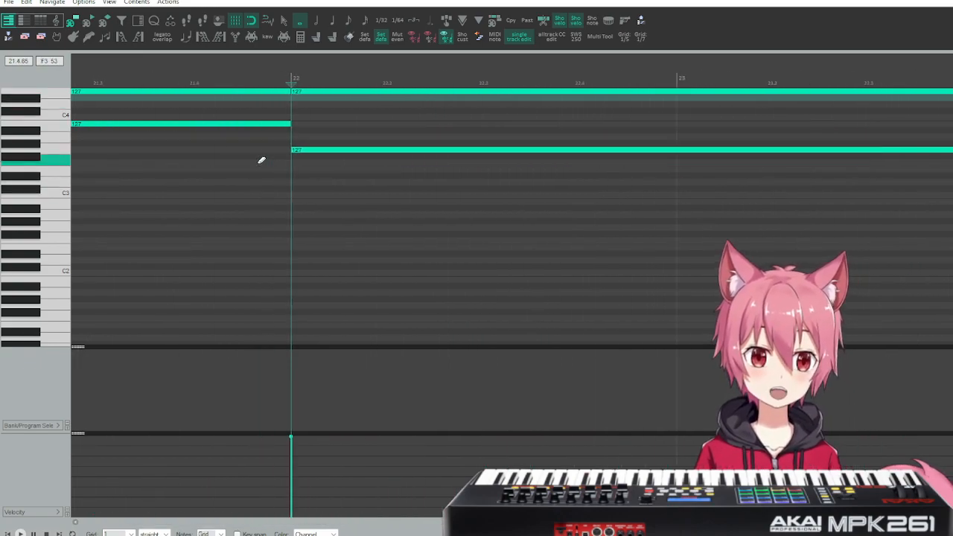
scroll(372, 181, down, 6)
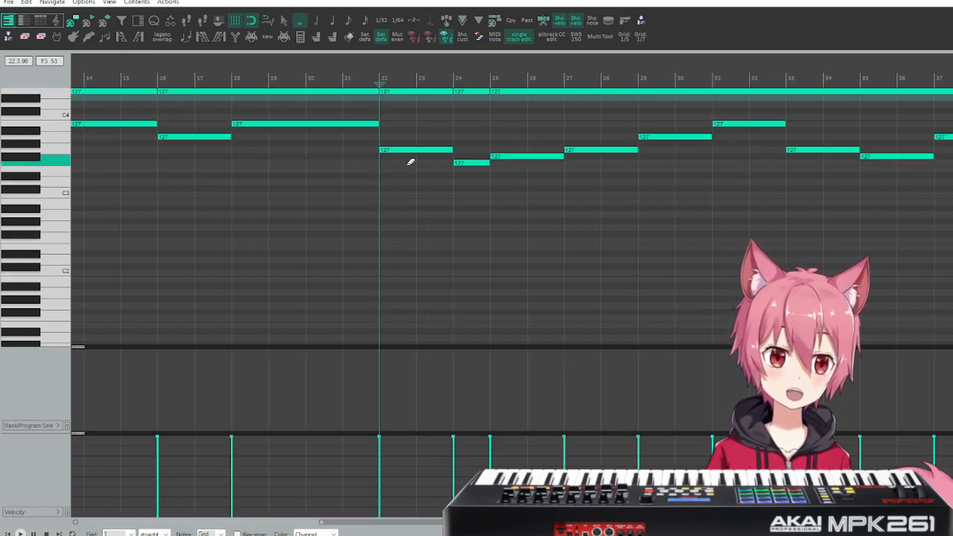
Go through the note changes at measures 24, 25, 27 and 29 and inspect each boundary against the edit cursor.
click(452, 161)
scroll(451, 165, up, 4)
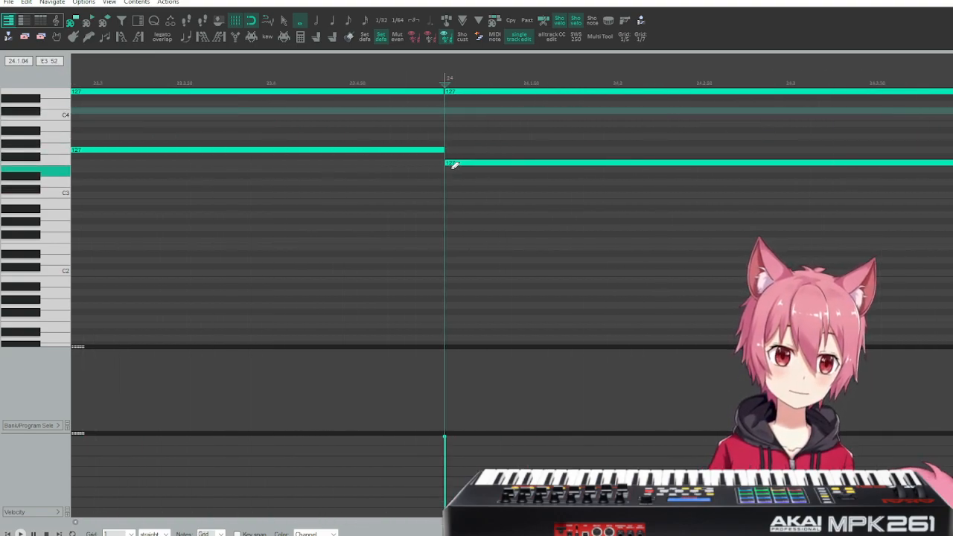
scroll(445, 168, down, 3)
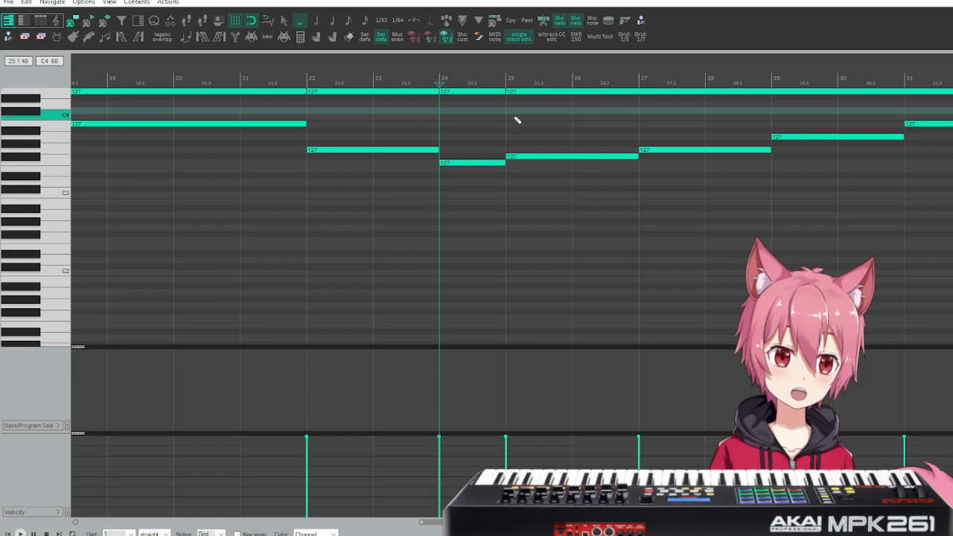
scroll(501, 166, up, 3)
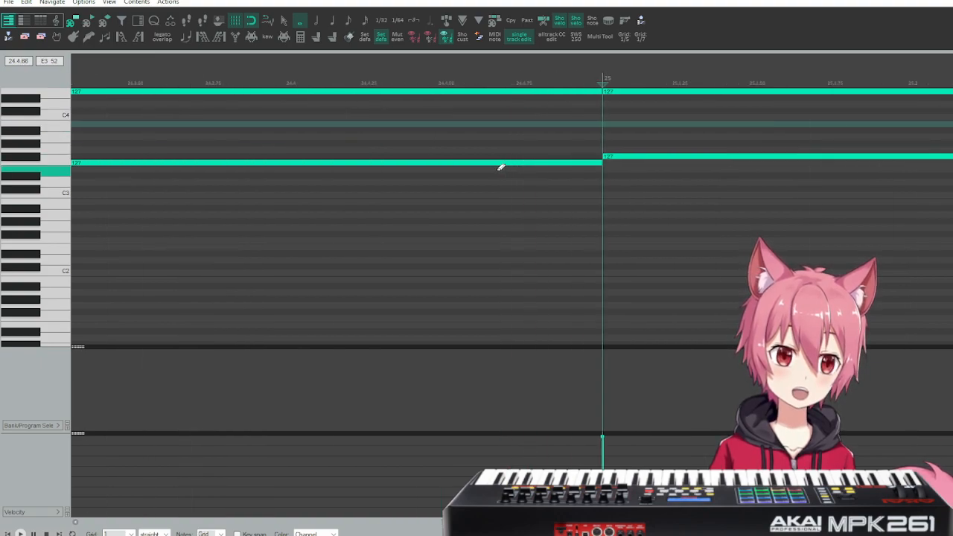
scroll(491, 170, down, 5)
click(565, 147)
scroll(563, 143, up, 6)
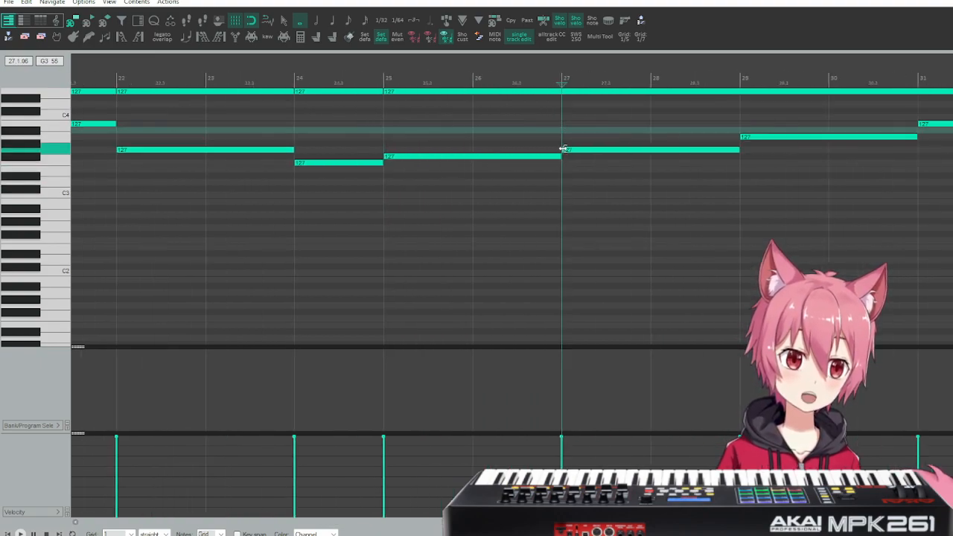
scroll(560, 143, down, 6)
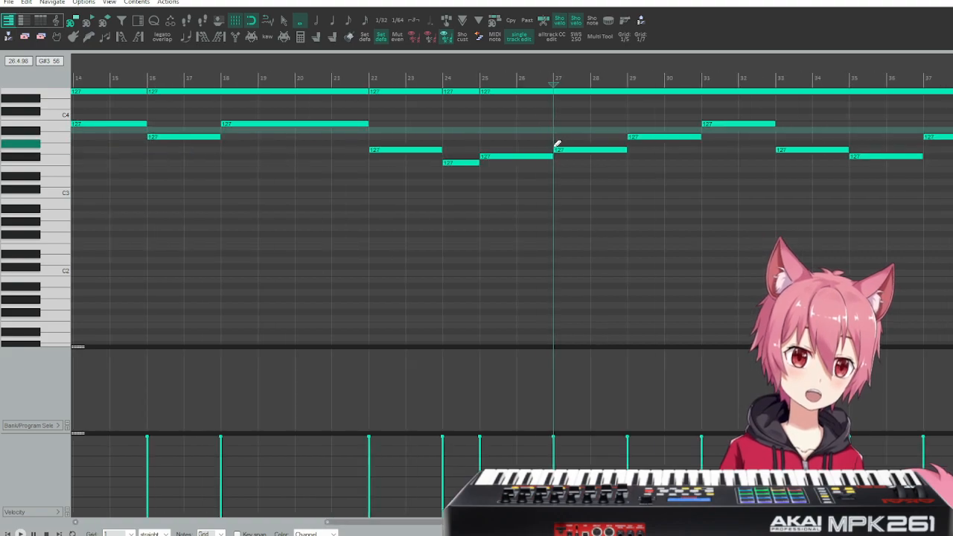
scroll(633, 137, up, 2)
click(625, 125)
scroll(627, 123, up, 3)
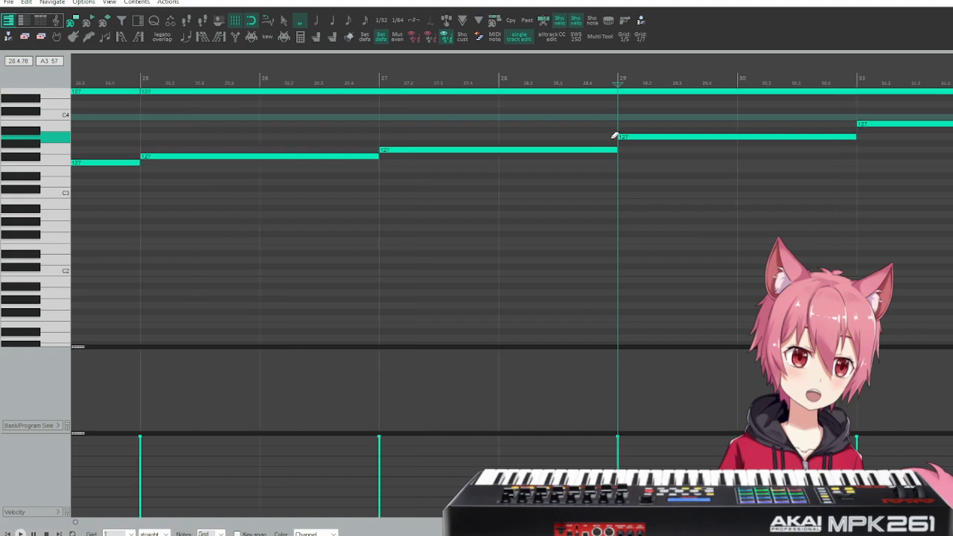
scroll(614, 136, down, 8)
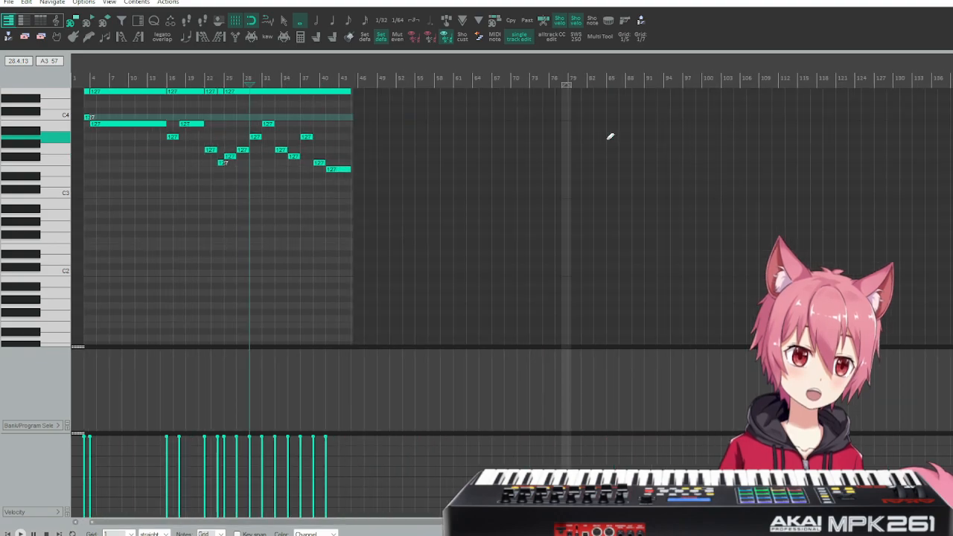
Inspect the note change at measure 31 and the final note ends at measure 45 for alignment.
click(265, 108)
scroll(264, 130, up, 8)
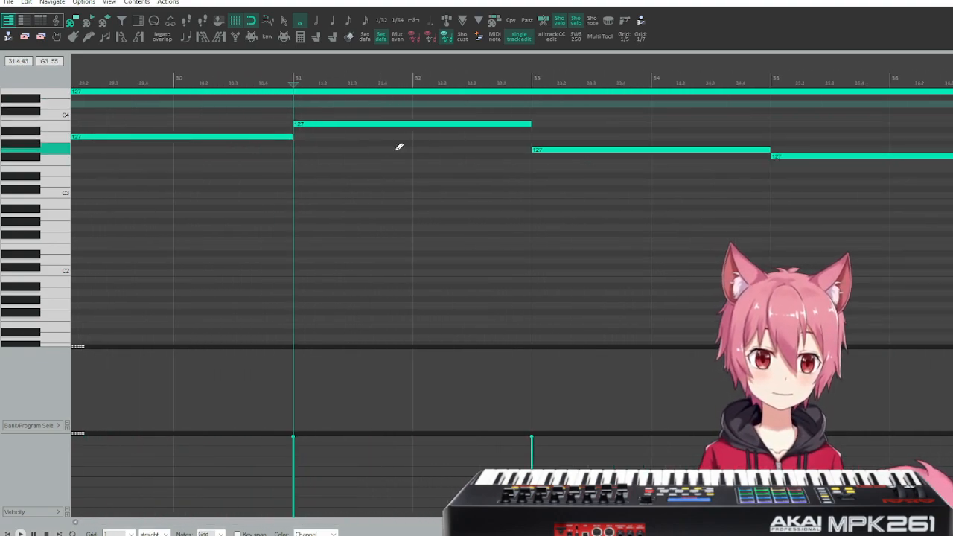
scroll(298, 171, up, 3)
scroll(386, 168, down, 3)
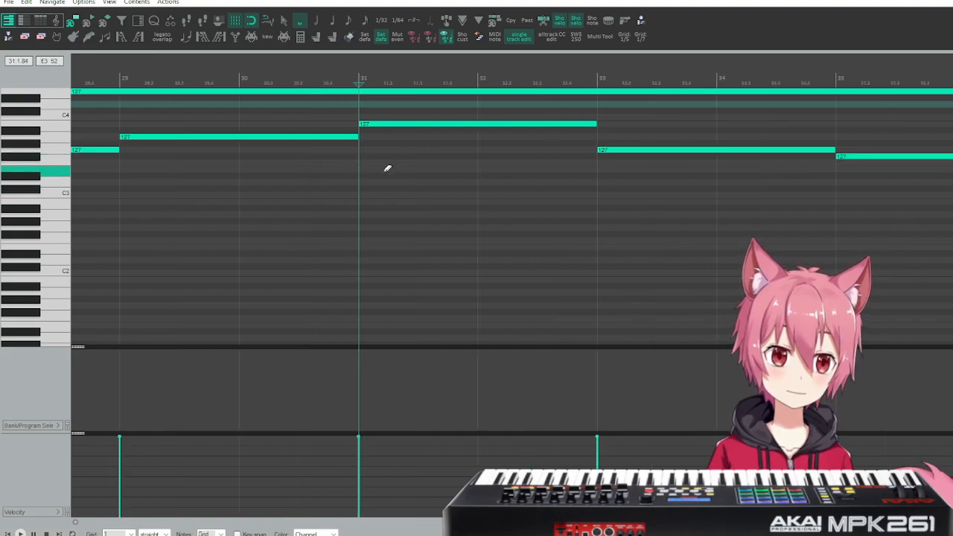
scroll(489, 171, up, 5)
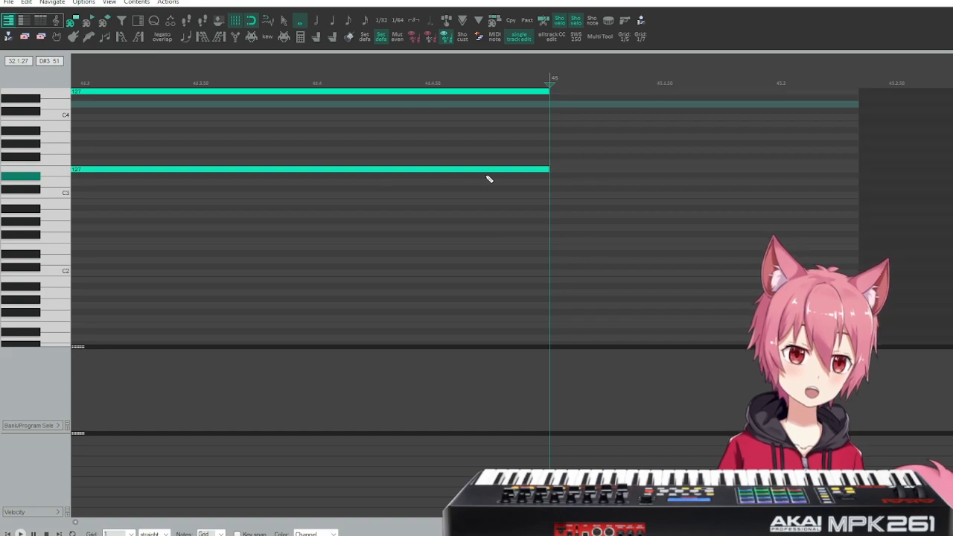
scroll(526, 235, down, 10)
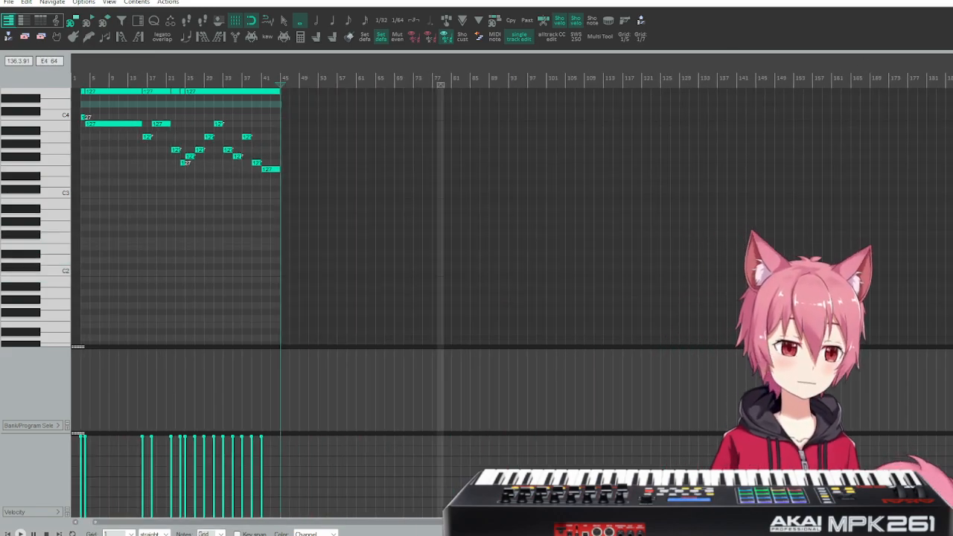
Close the MIDI editor and play the arrangement from measure 14 through the note change at measure 16.
key(Escape)
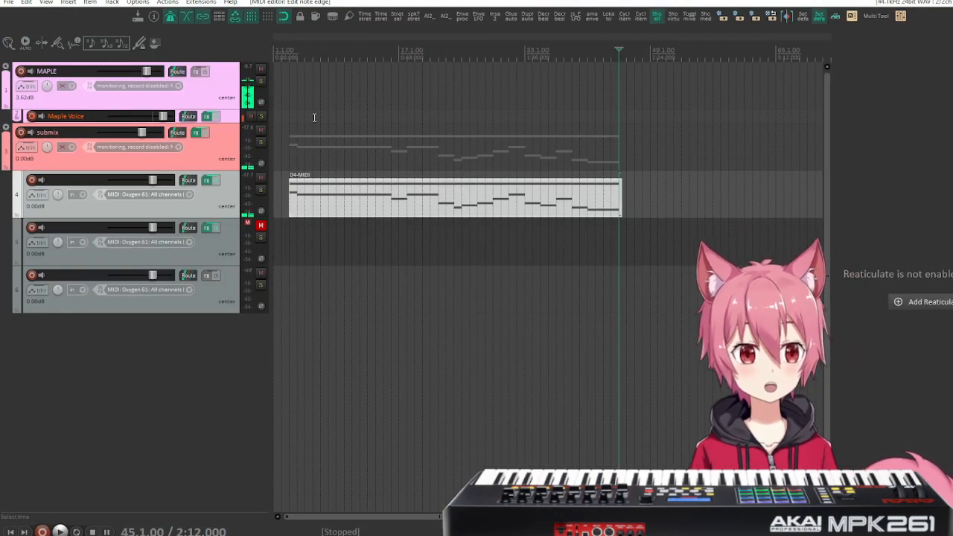
click(374, 127)
key(space)
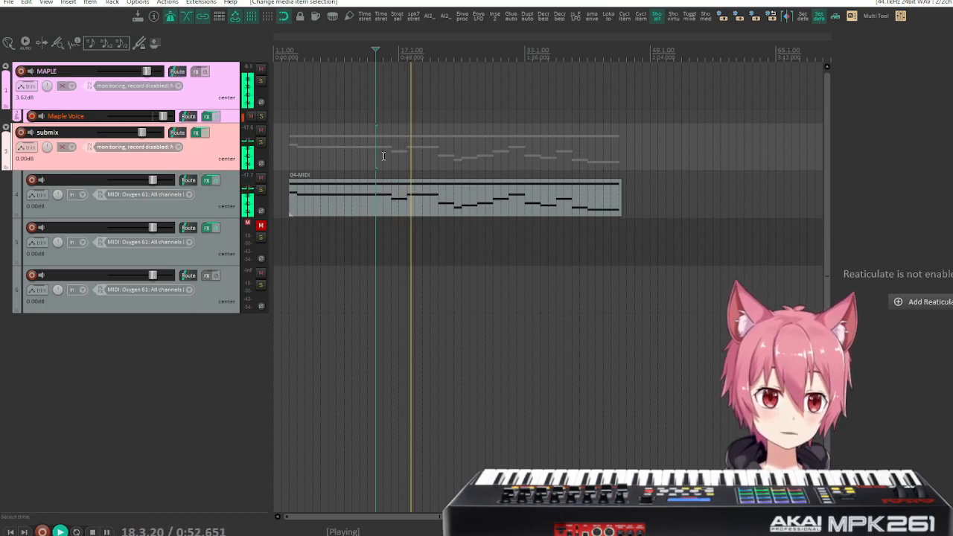
Reopen the MIDI item on track 4 and inspect the note boundary at measure 16 up close for any gap or overlap.
click(365, 90)
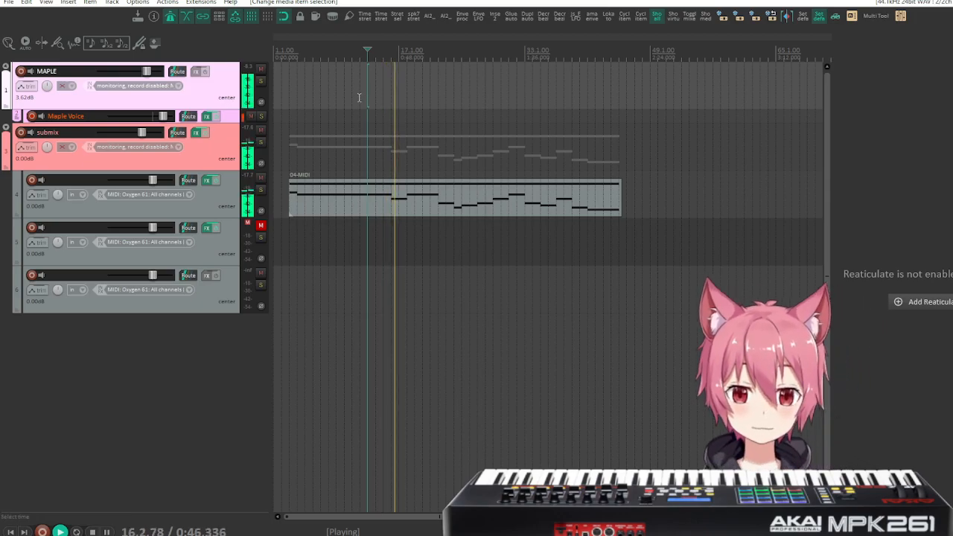
double_click(390, 207)
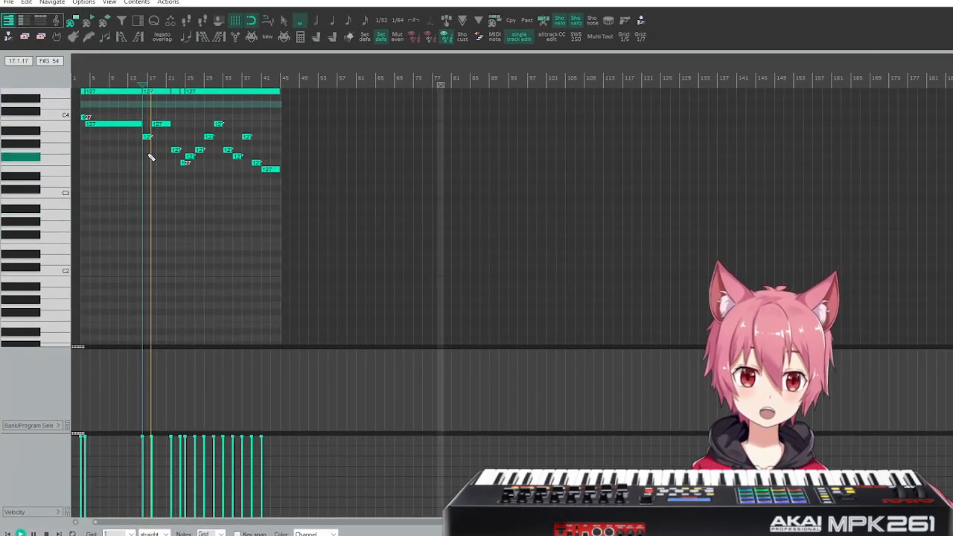
scroll(147, 151, up, 2)
scroll(148, 147, up, 8)
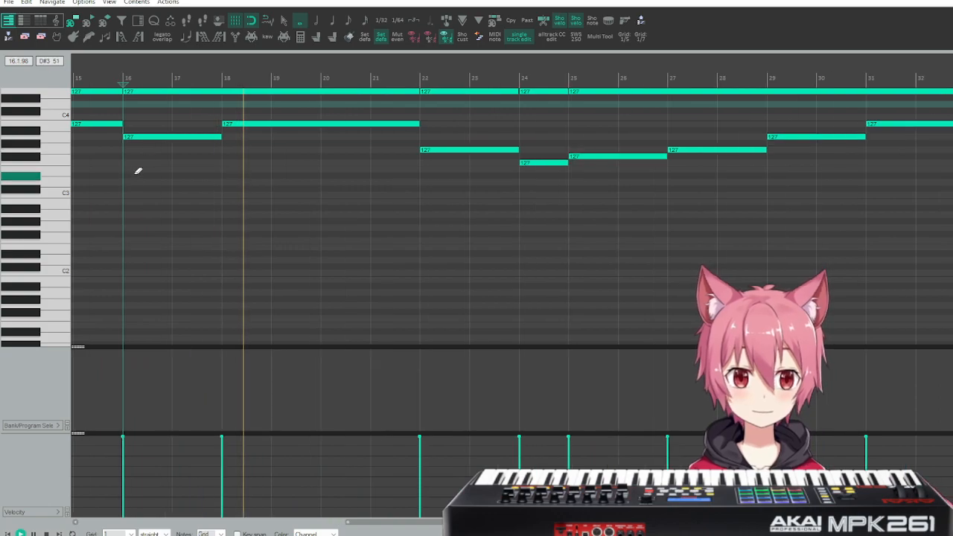
scroll(481, 177, up, 10)
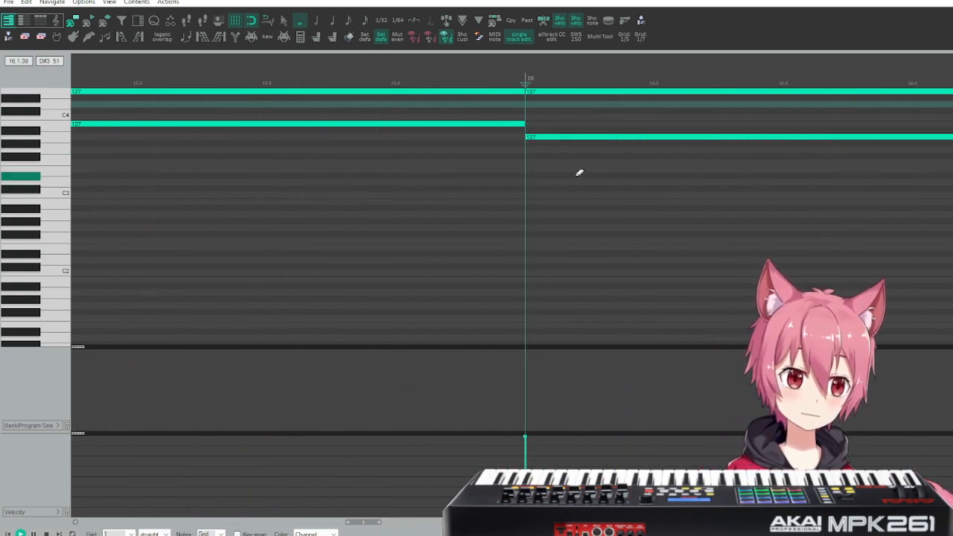
scroll(513, 191, up, 6)
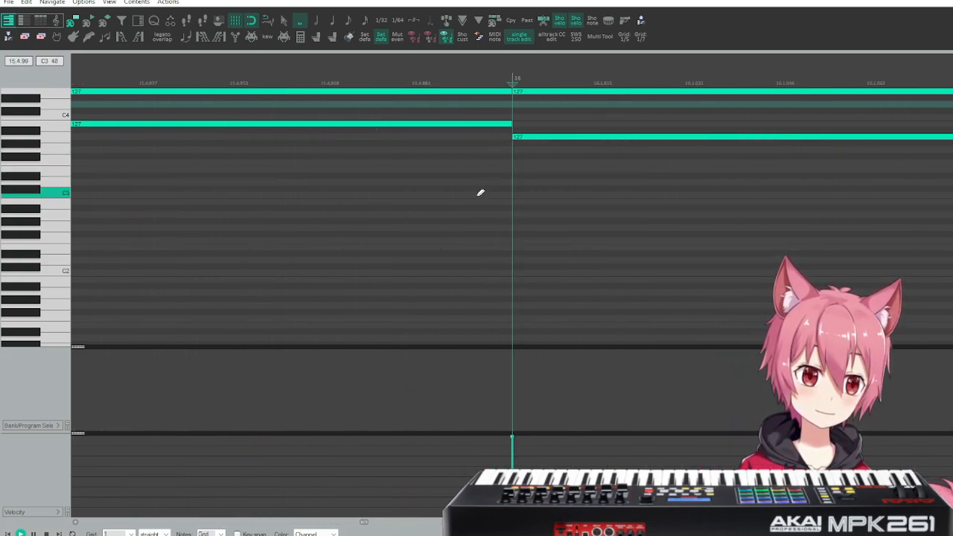
scroll(531, 163, up, 3)
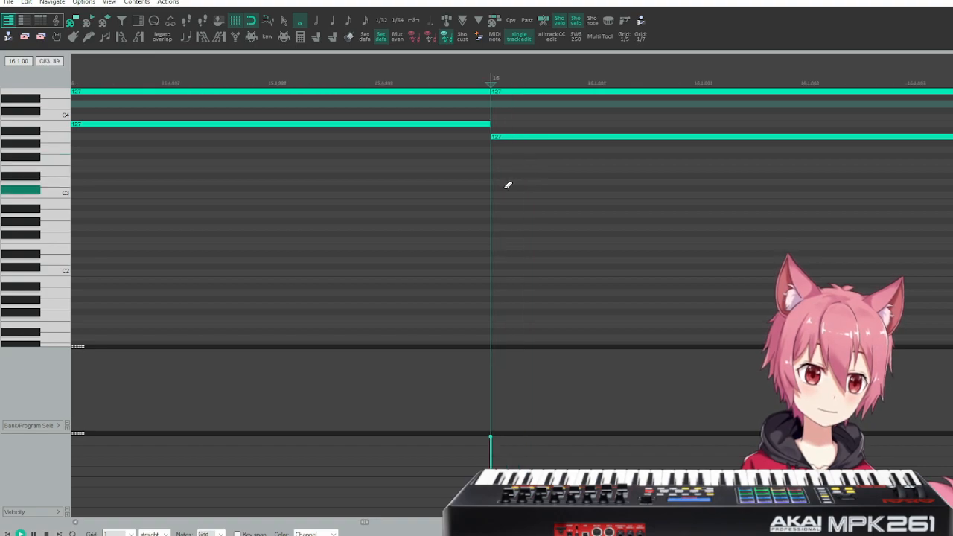
scroll(506, 186, up, 2)
scroll(505, 180, down, 5)
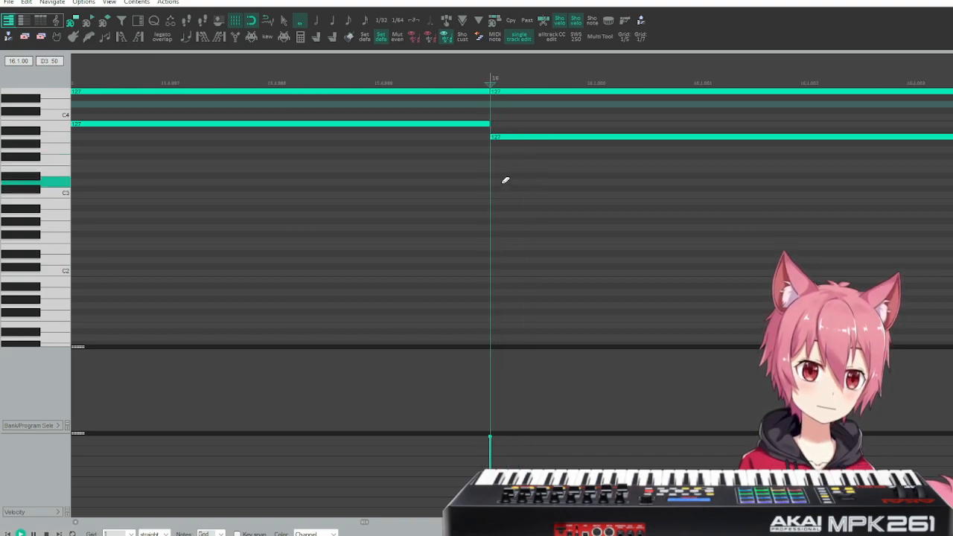
scroll(485, 185, down, 10)
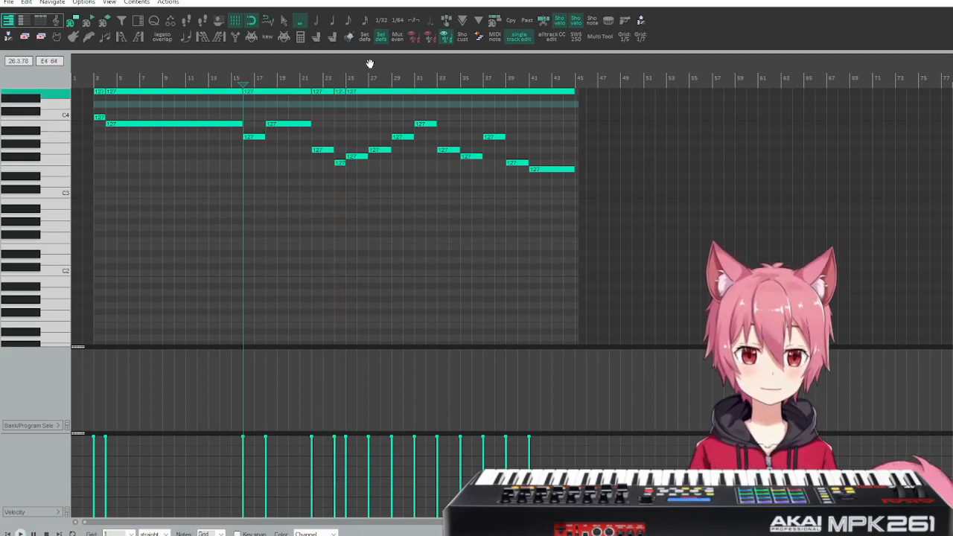
Play from measure 15 through the note change at measure 16, comparing a small gap with the first note ending exactly on the boundary.
click(230, 77)
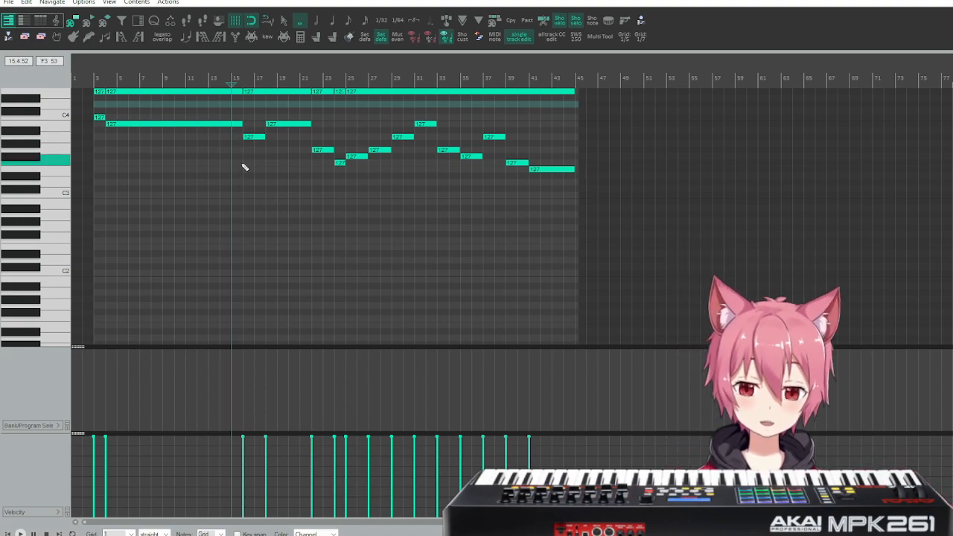
scroll(241, 164, up, 5)
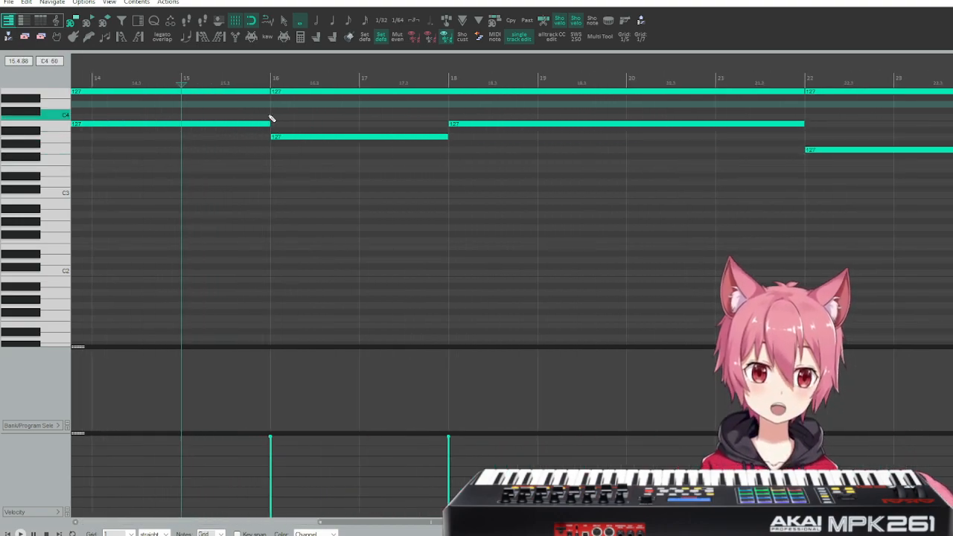
scroll(284, 66, up, 2)
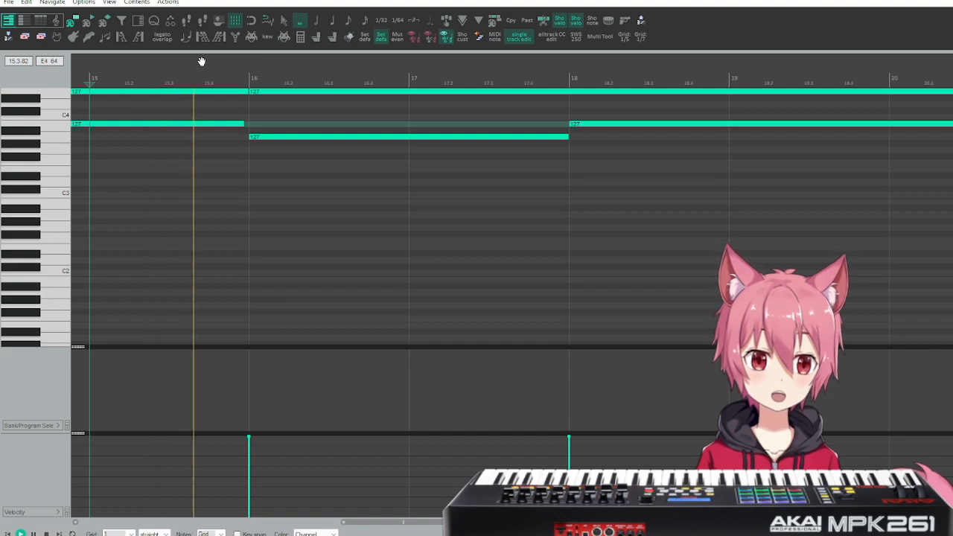
key(space)
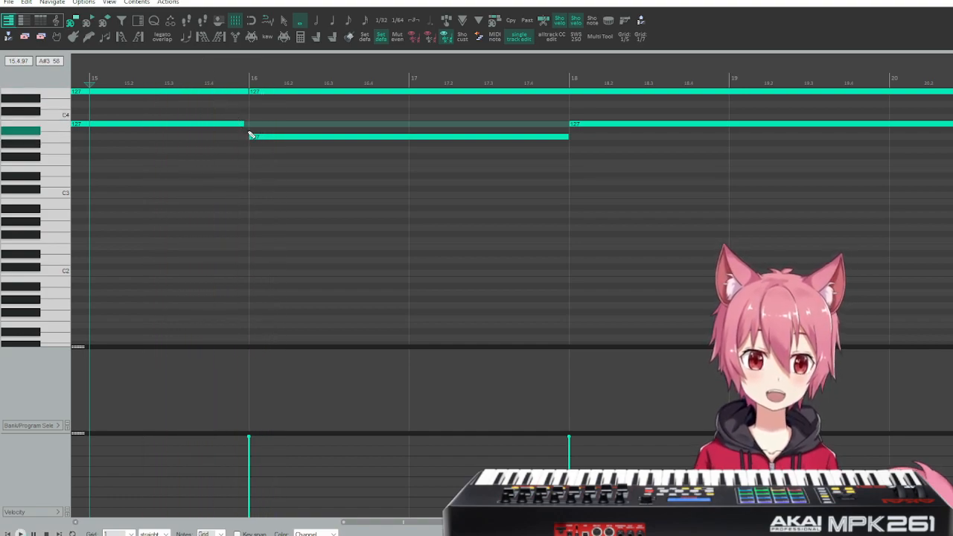
key(space)
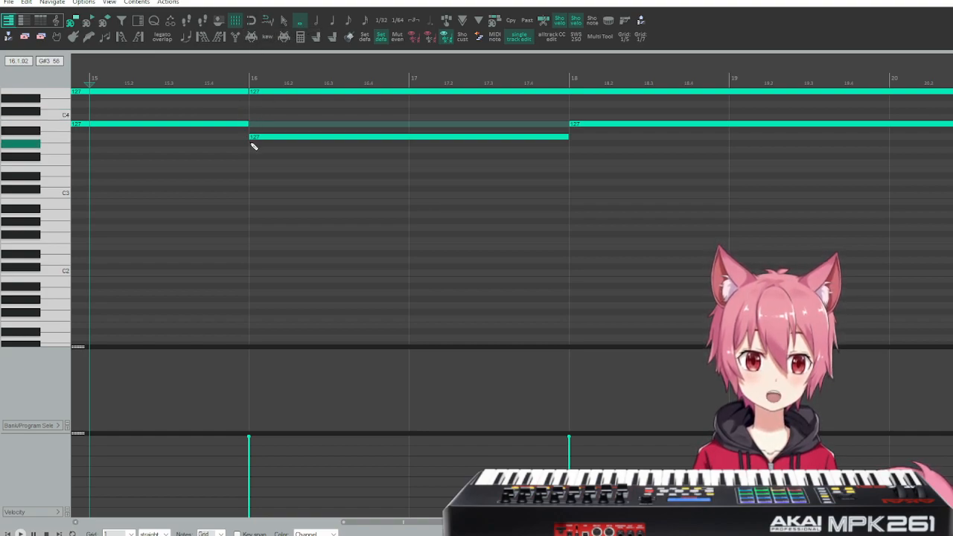
key(space)
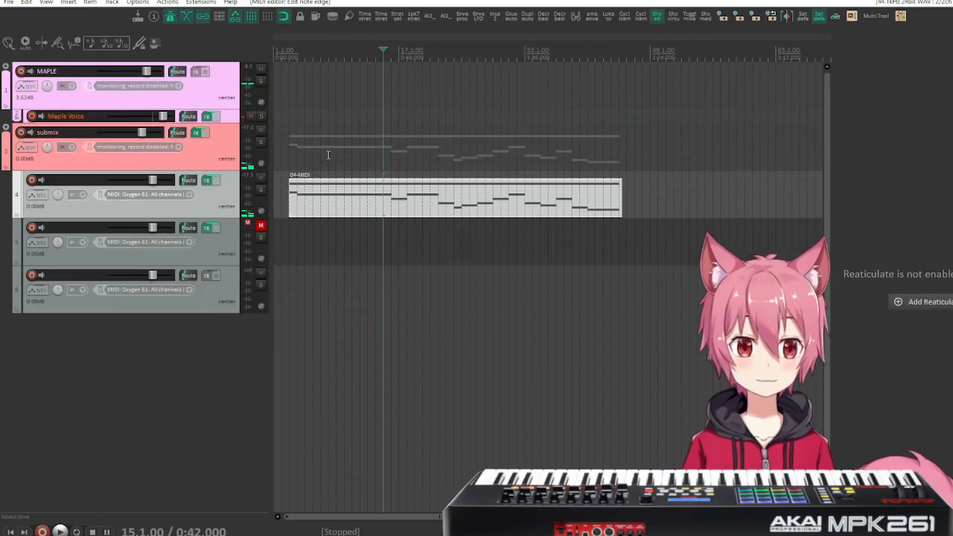
Place the edit cursor at measure 3 and briefly play the arrangement from there.
click(290, 123)
key(space)
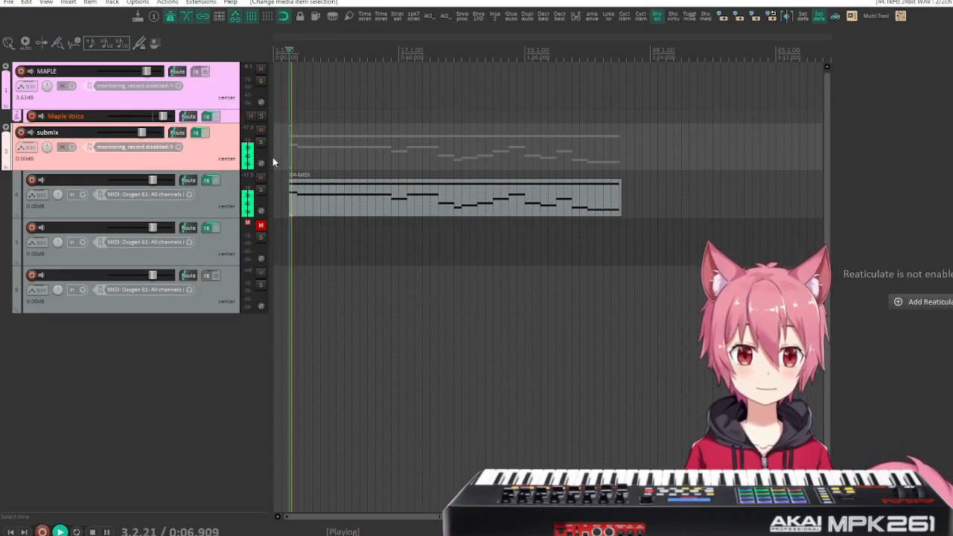
key(space)
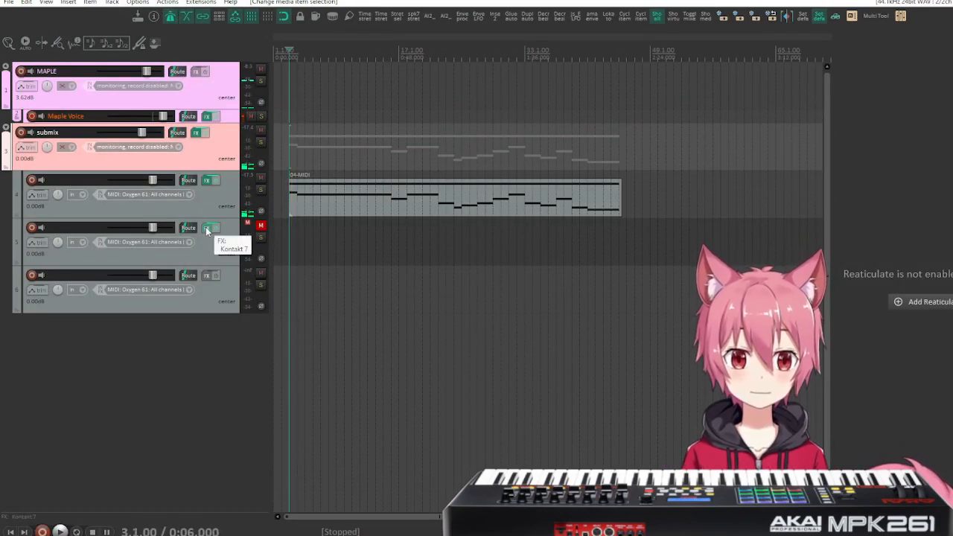
Open Kontakt on track 5 and load the "Horse Fiddle Sus Motion All (VEL) 80bpm" preset in Chronicles - Bukhu.
click(208, 229)
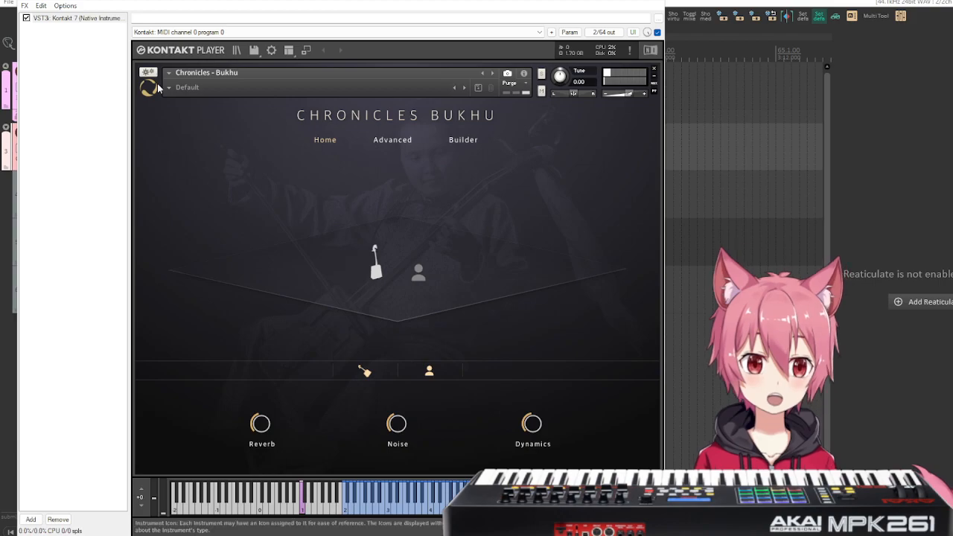
click(182, 87)
mouse_move(201, 116)
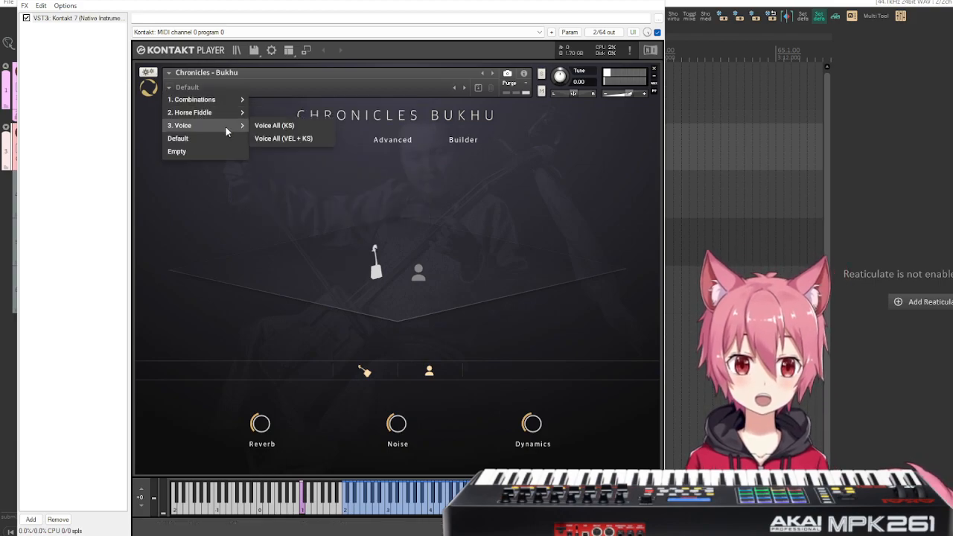
mouse_move(238, 106)
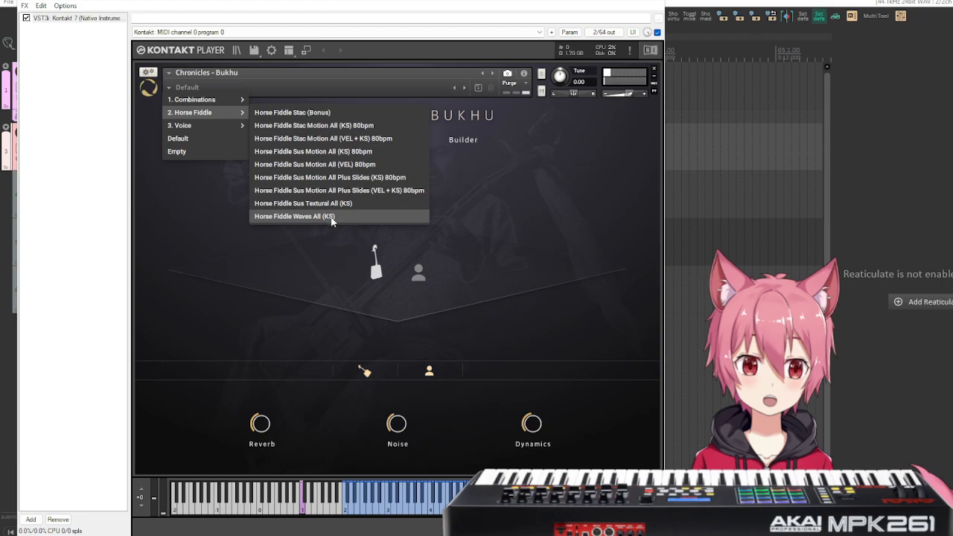
click(357, 164)
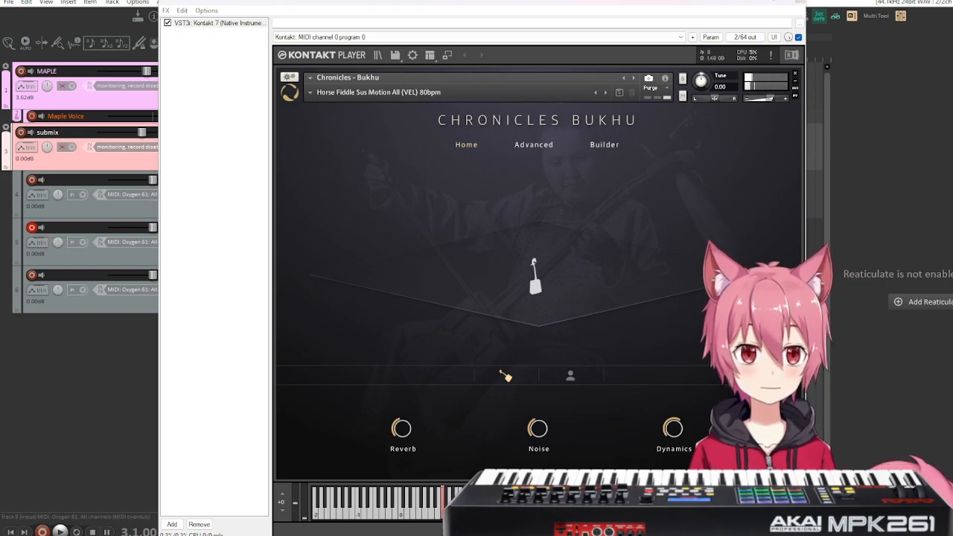
Unmute track 5 and reposition its plugin window over the arrangement.
drag(170, 2, 358, 12)
click(260, 224)
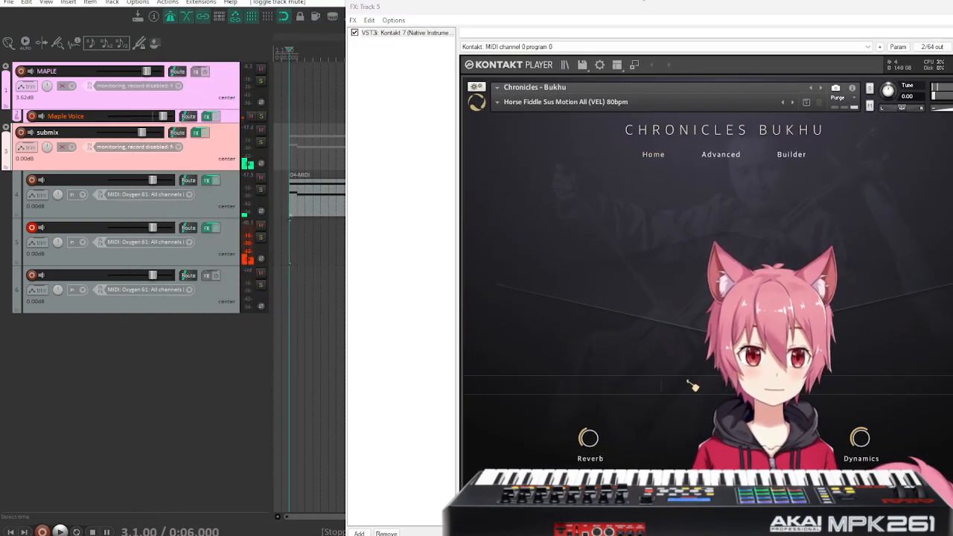
drag(637, 11, 493, 9)
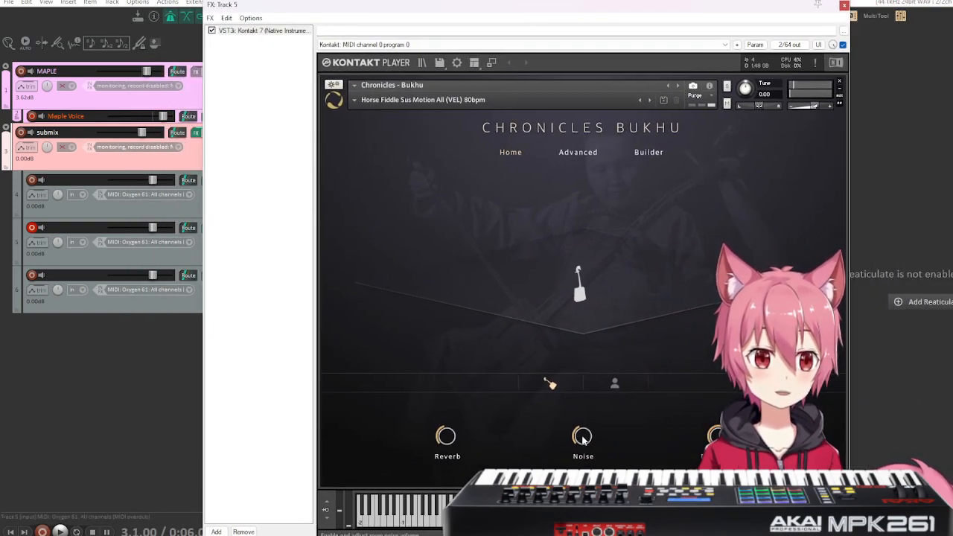
drag(787, 10, 885, 36)
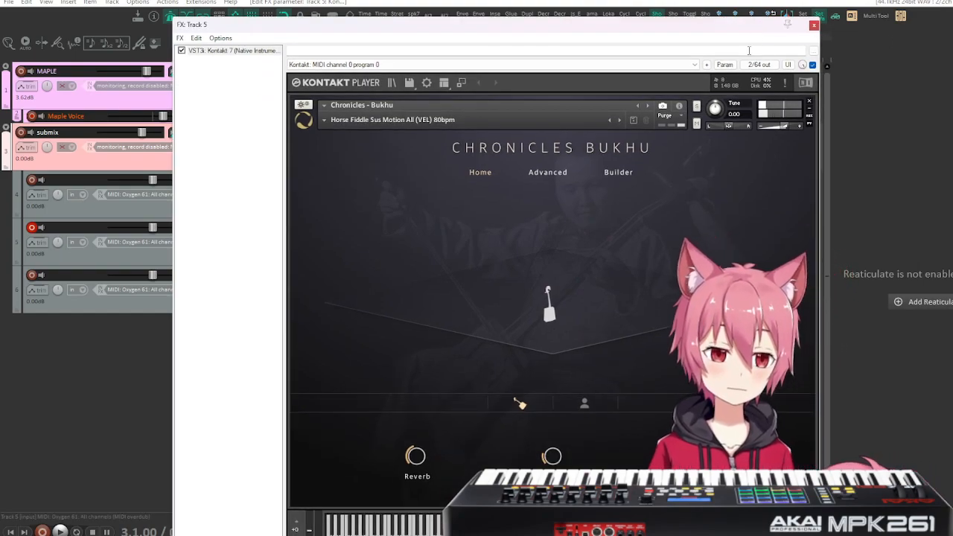
Show the instrument's Builder page and reset all velocities of the horse fiddle articulations.
click(618, 171)
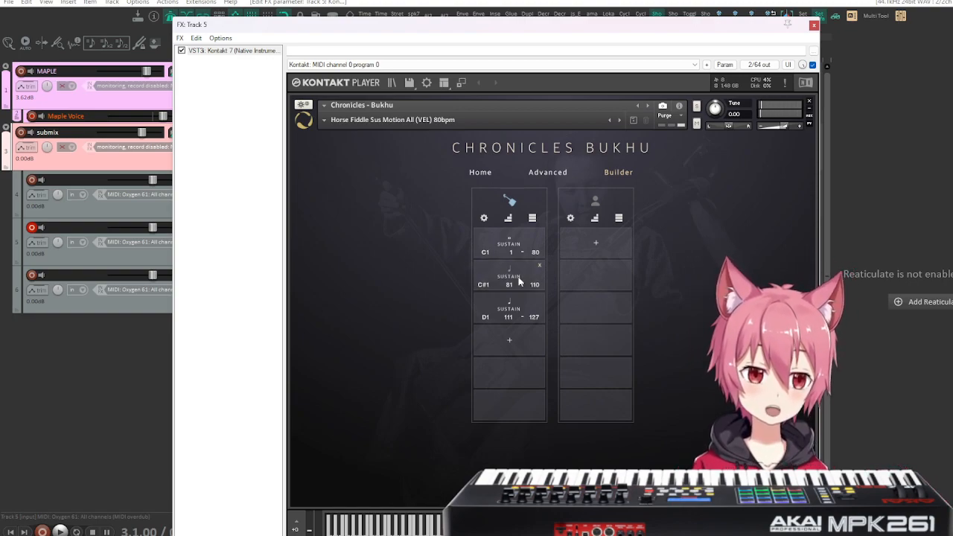
click(484, 218)
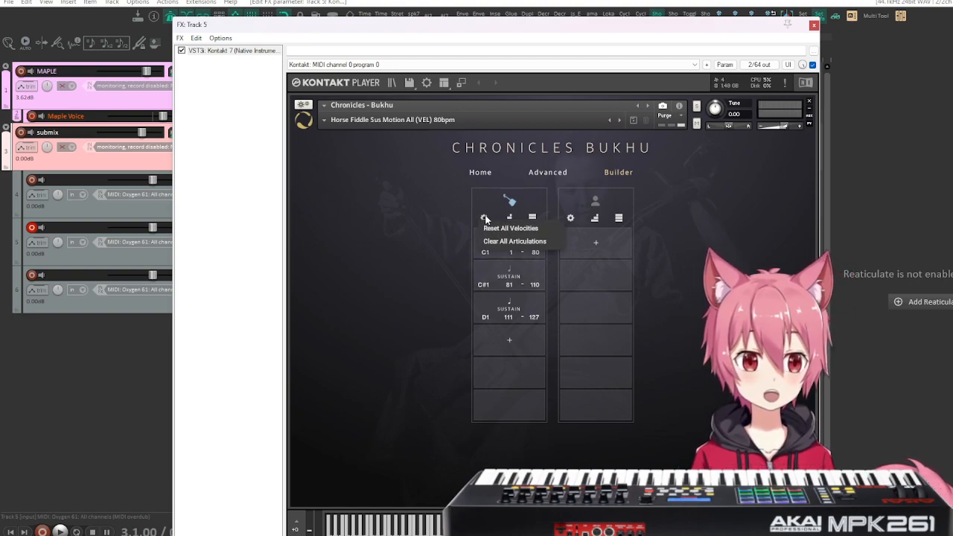
click(505, 227)
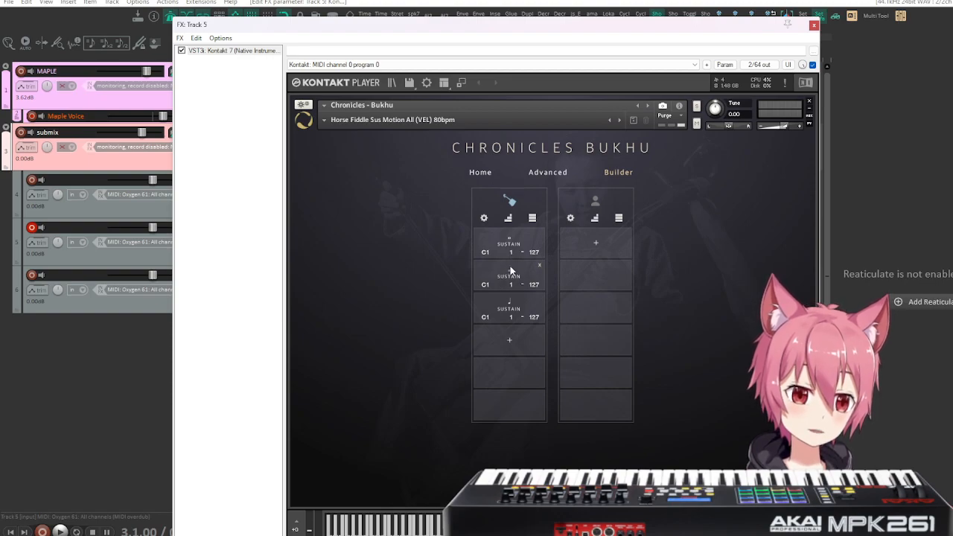
Set the lower velocity limit of the second and third horse fiddle sustains to 80.
double_click(511, 319)
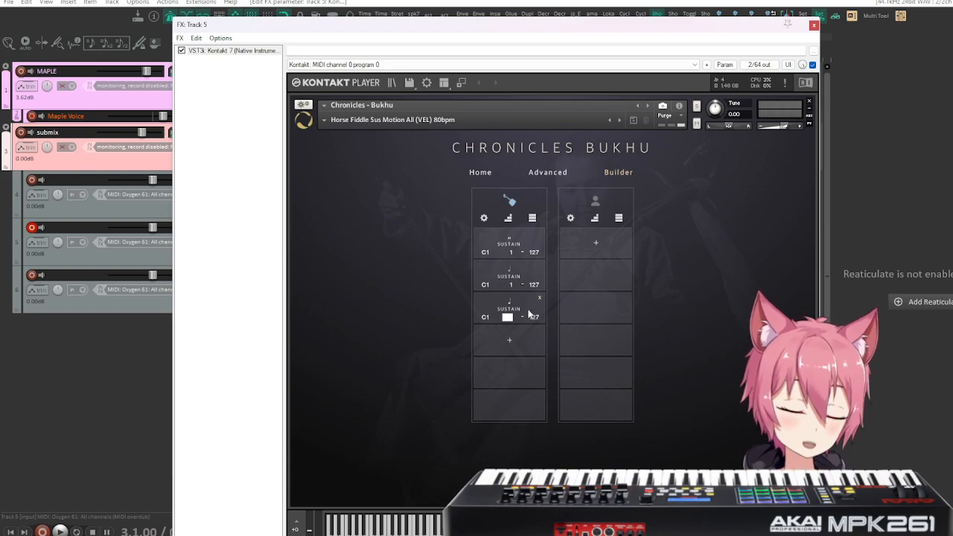
text(80)
key(Return)
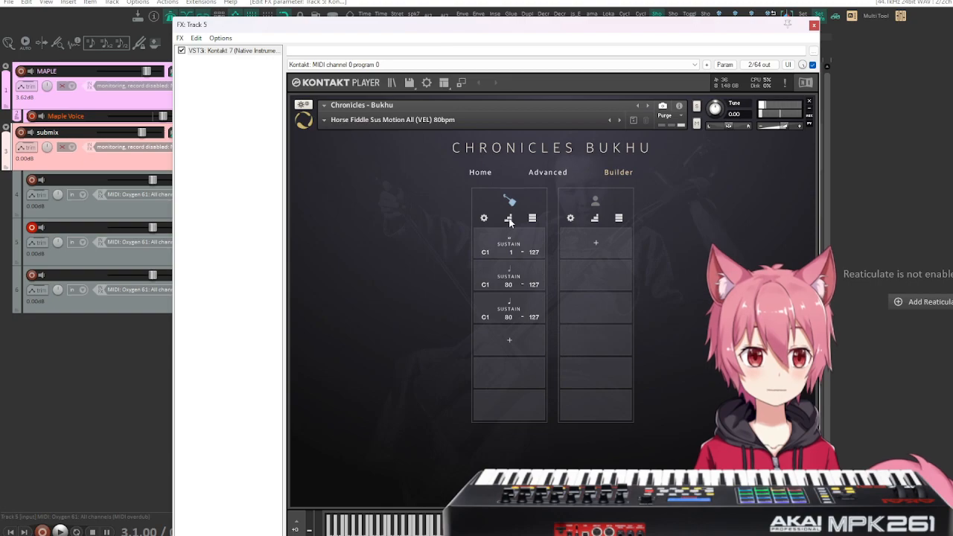
Assign keyswitch C#1 to the second and third horse fiddle sustains and select the three articulations in turn.
click(509, 218)
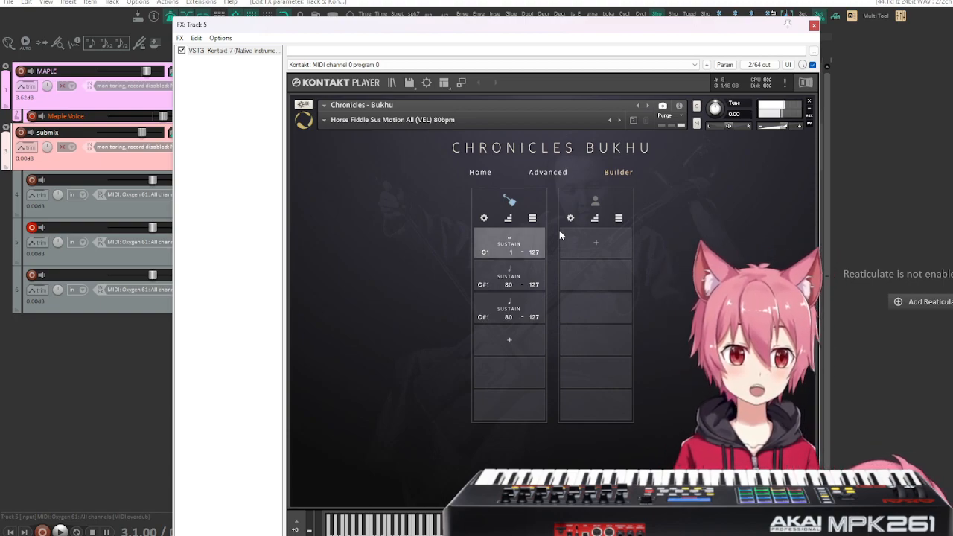
click(519, 240)
click(519, 282)
click(513, 307)
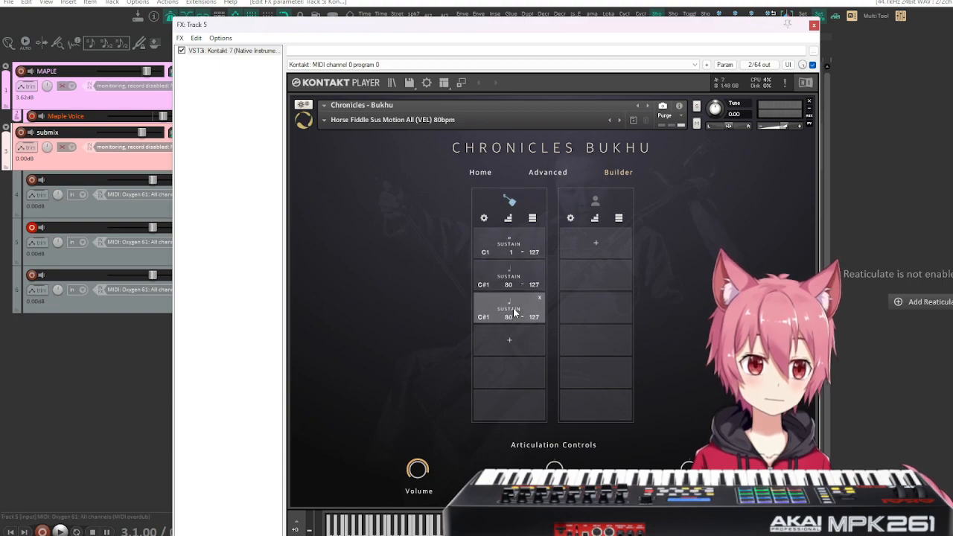
click(513, 244)
click(510, 276)
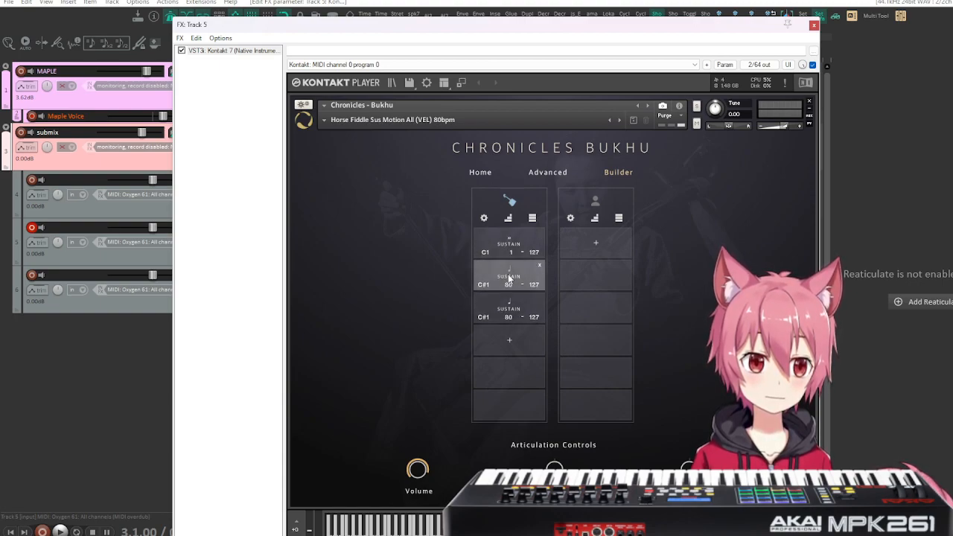
click(420, 309)
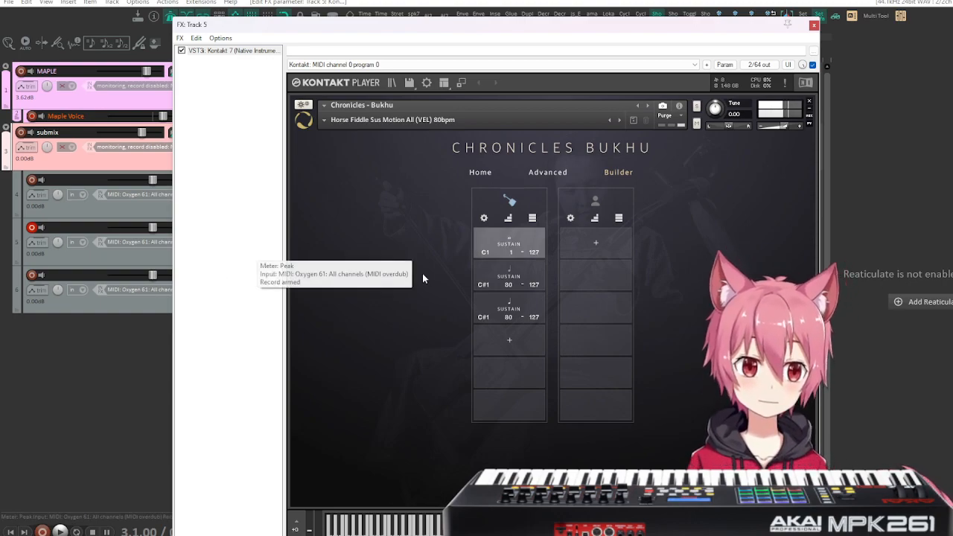
Set the lower velocity limit of the second and third horse fiddle sustains to 1.
double_click(509, 291)
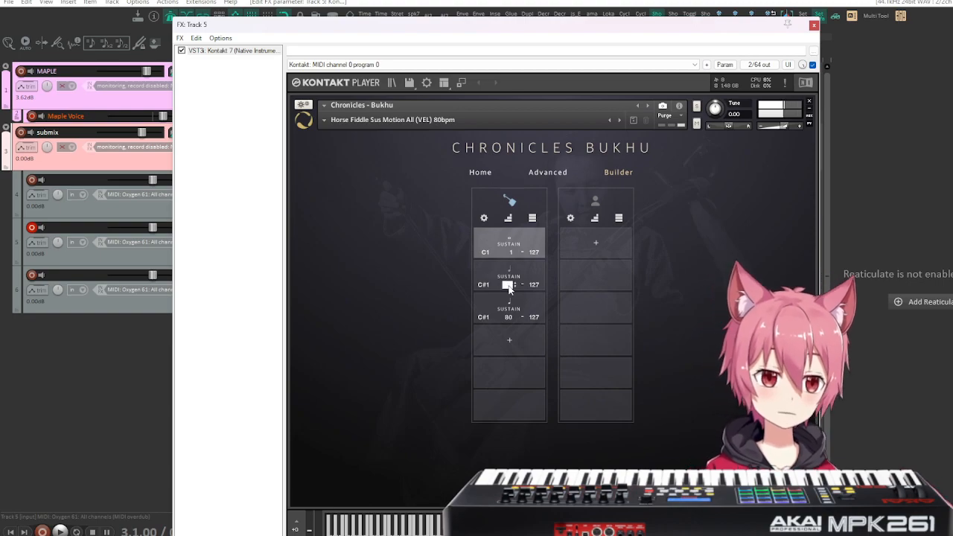
text(1)
key(Return)
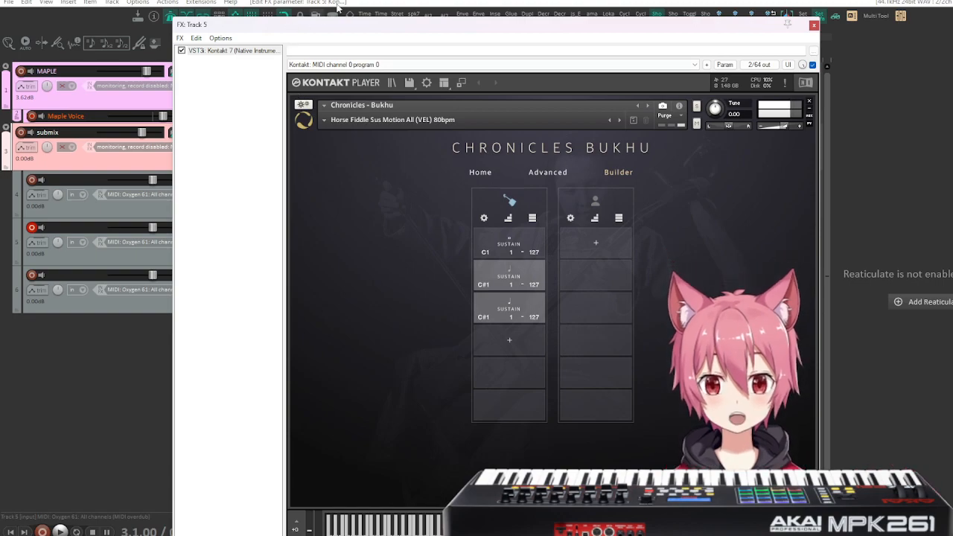
Close track 5's plugin window and play the arrangement from measure 3.
click(815, 26)
key(space)
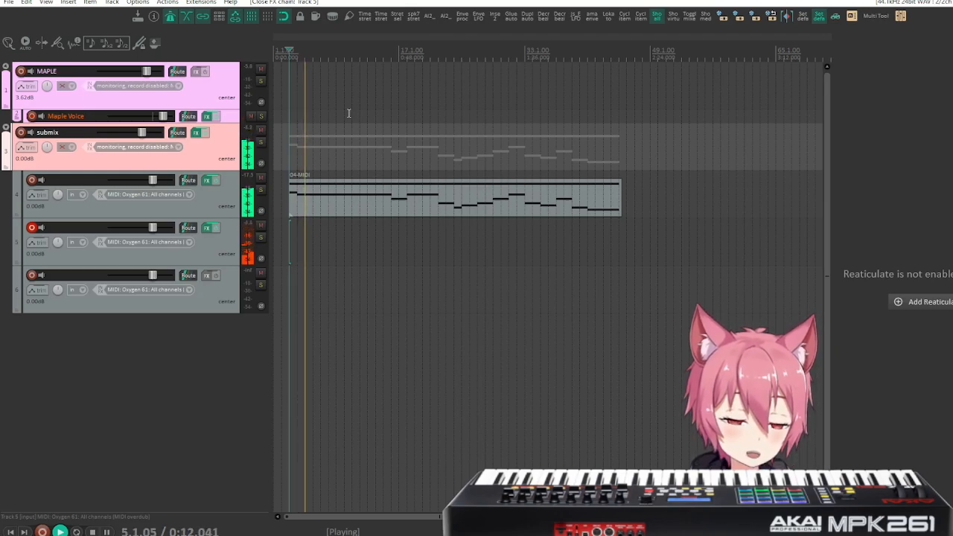
Stop playback and record a held two-note part on track 5 from measure 49 to about measure 62.
key(space)
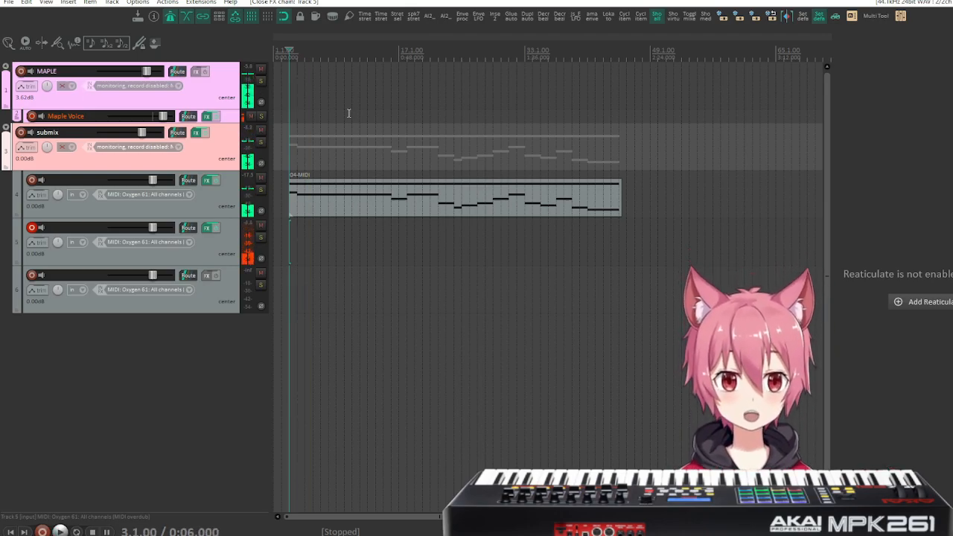
click(650, 56)
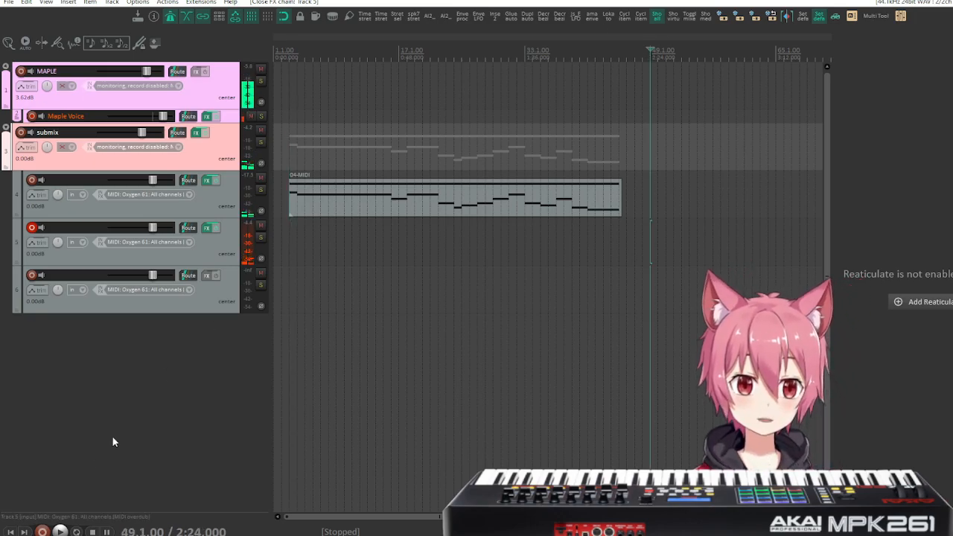
click(42, 531)
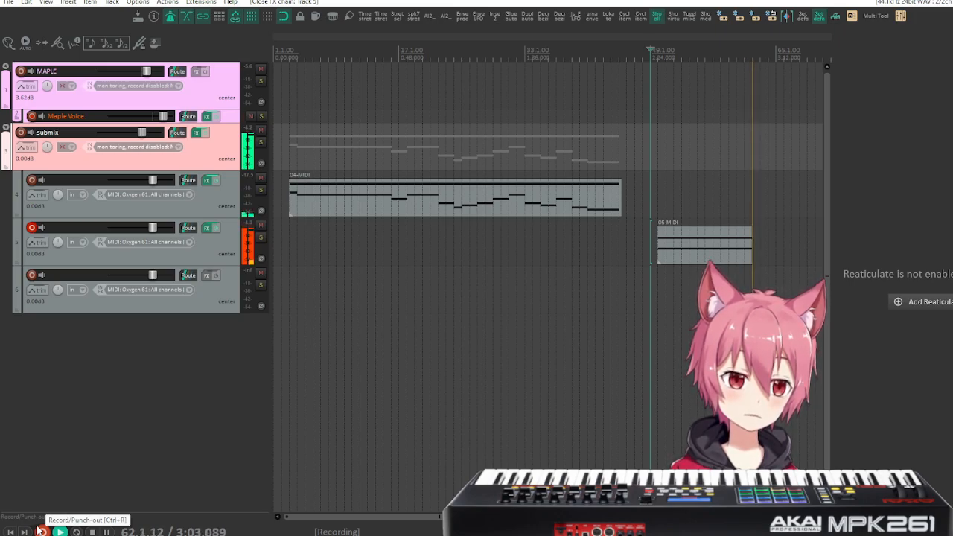
click(41, 531)
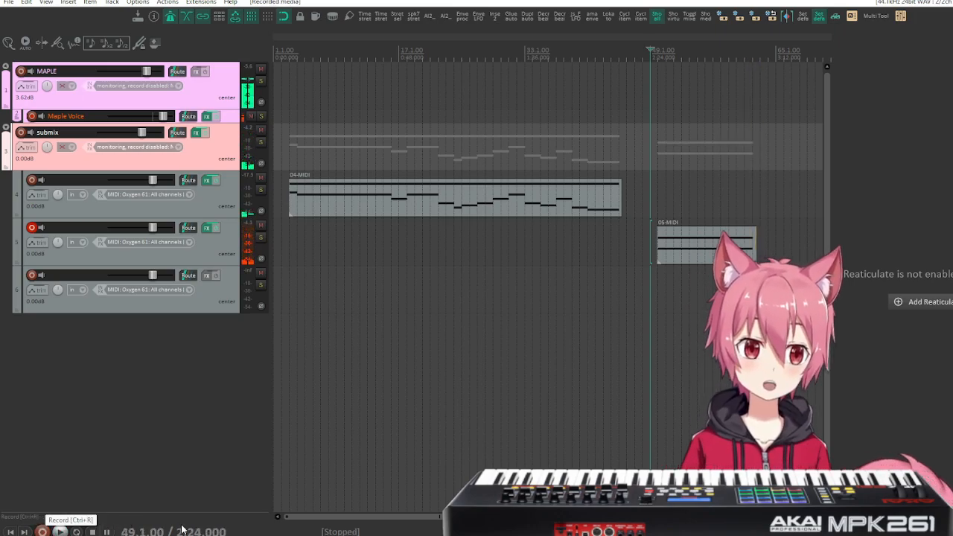
Move the recorded item on track 5 to start at measure 49 and open it in the MIDI editor.
scroll(678, 264, up, 4)
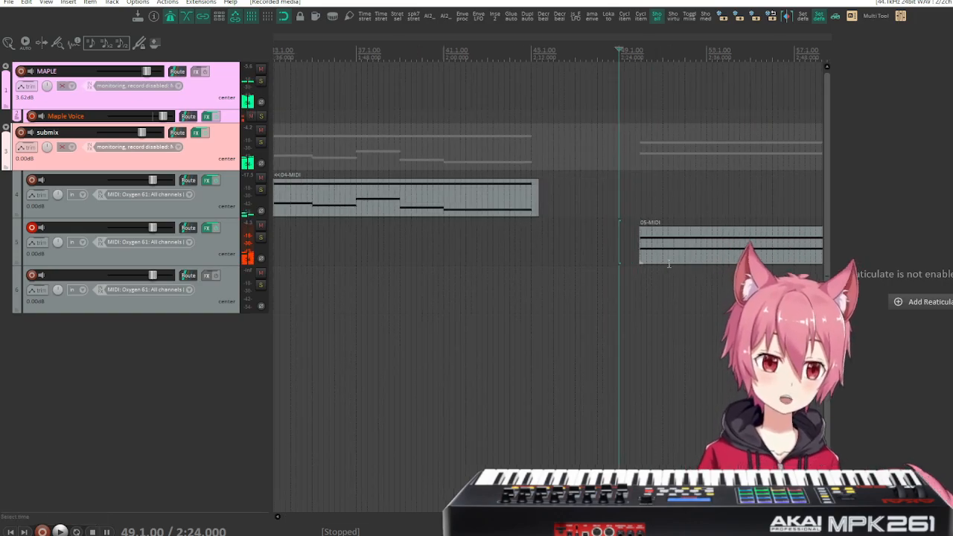
drag(665, 250, 588, 249)
double_click(587, 245)
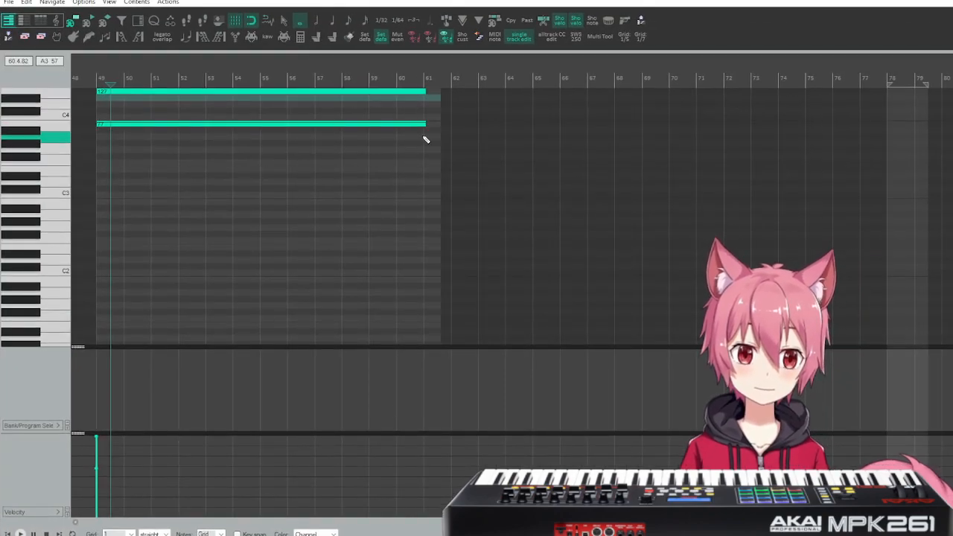
Shorten both held notes so they end at measure 61.
scroll(424, 134, up, 4)
scroll(424, 134, up, 1)
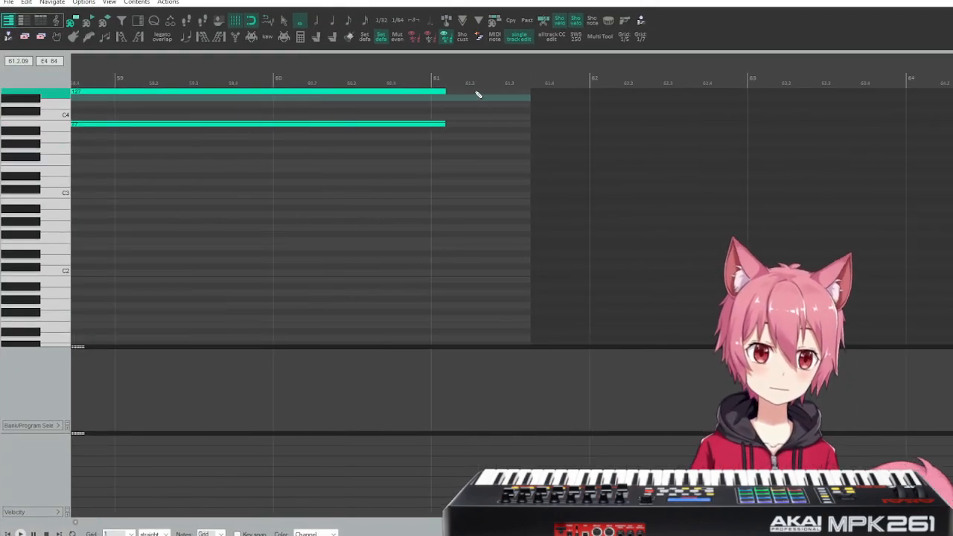
right_click(443, 129)
click(447, 124)
drag(443, 125, 431, 127)
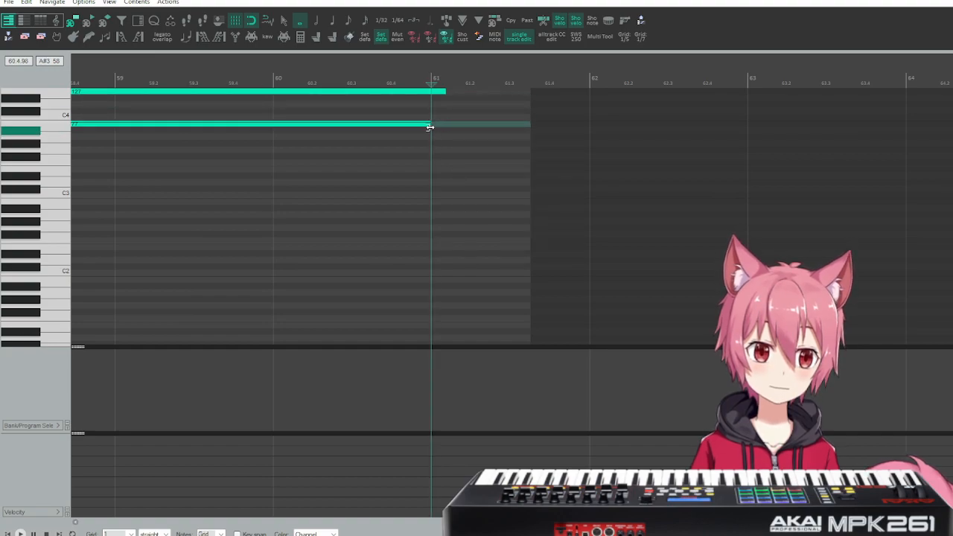
drag(442, 94, 431, 95)
Align the starts of both held notes to measure 49, set their velocities to 127 and close the MIDI editor.
scroll(407, 118, left, 8)
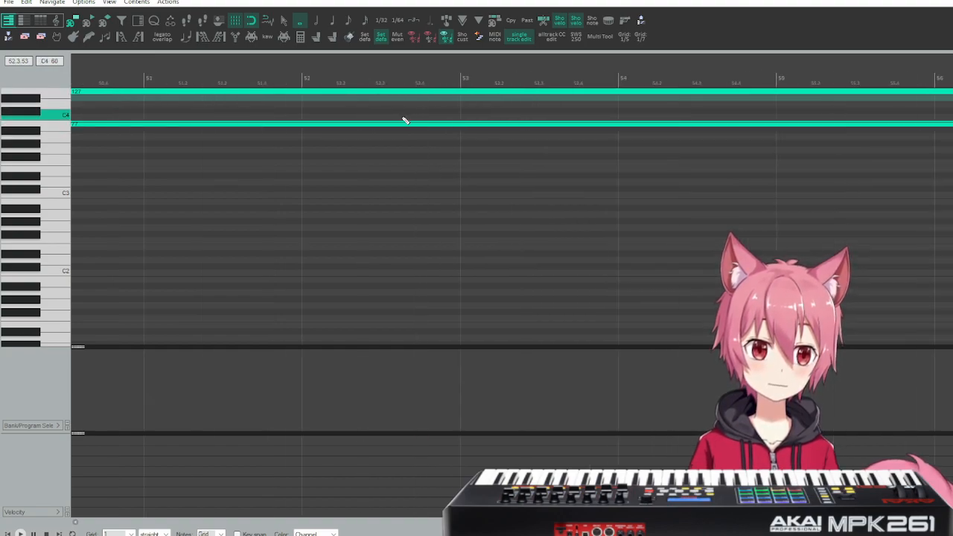
scroll(358, 130, right, 1)
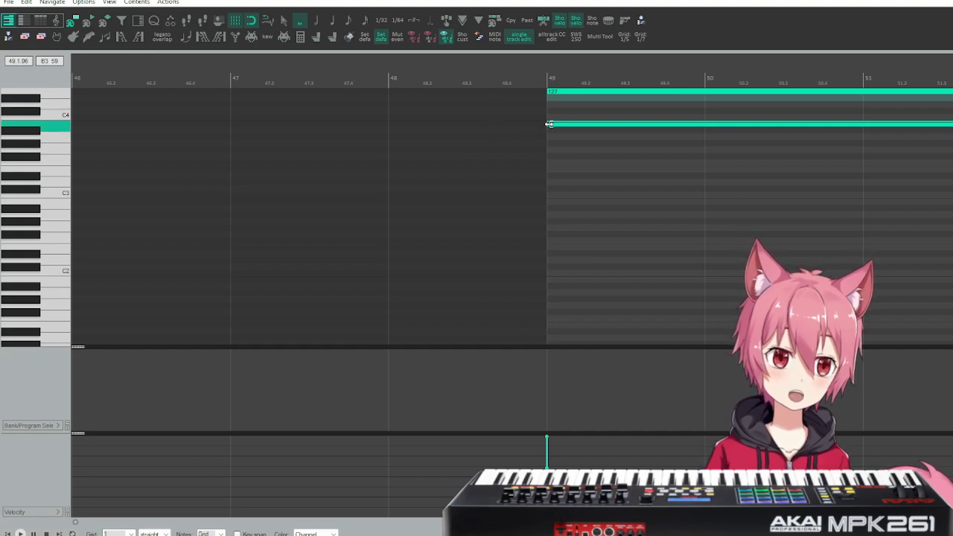
drag(549, 91, 540, 122)
scroll(606, 100, left, 1)
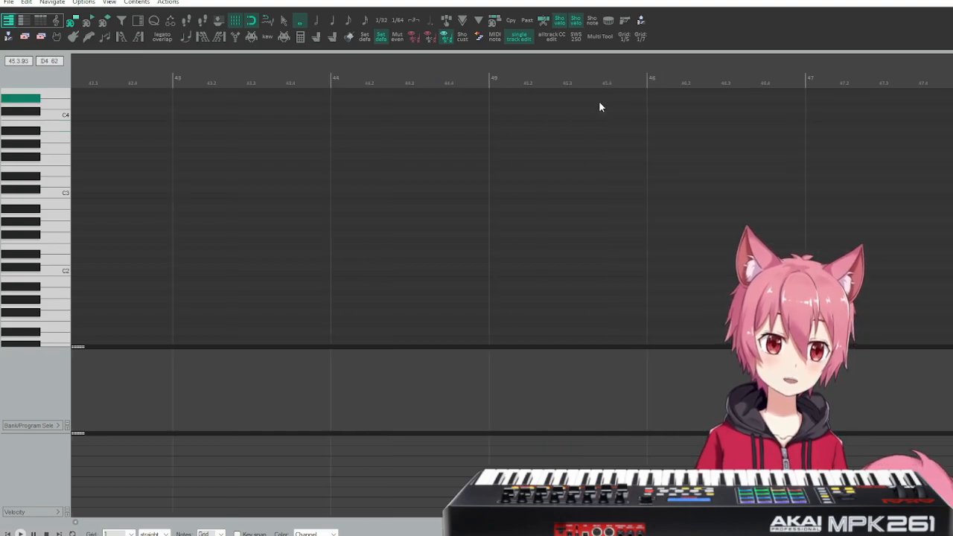
scroll(604, 100, right, 2)
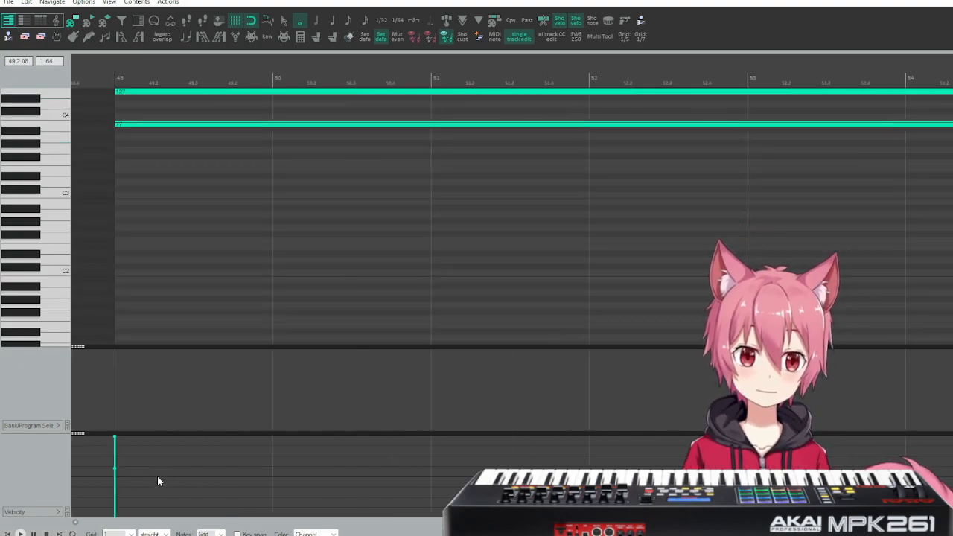
drag(137, 485, 112, 359)
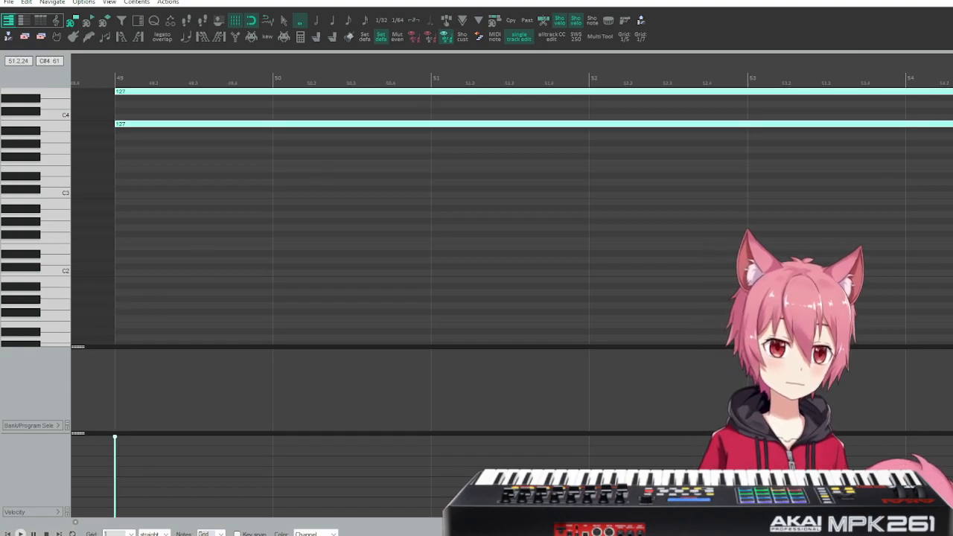
key(Escape)
Play the held-note part on track 5 twice from measure 48.
scroll(365, 252, left, 8)
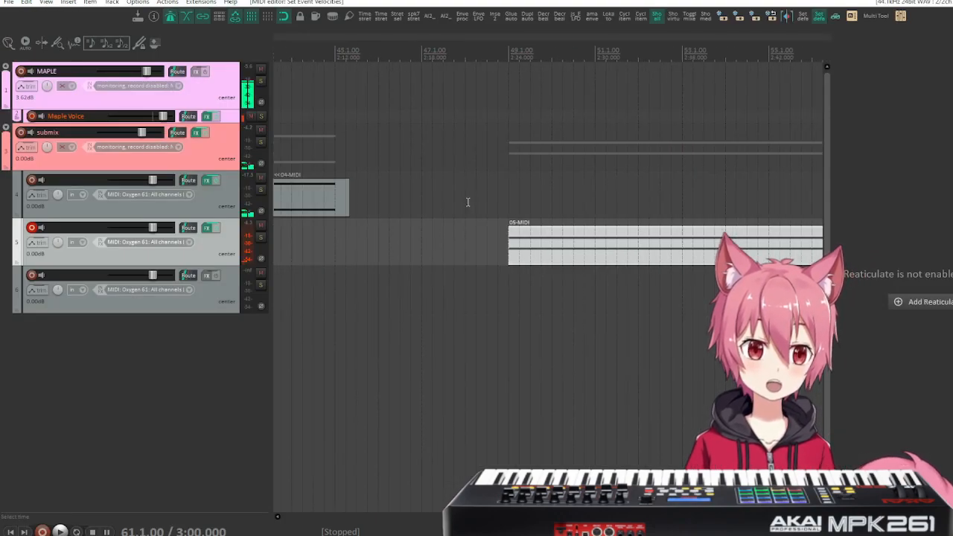
click(466, 175)
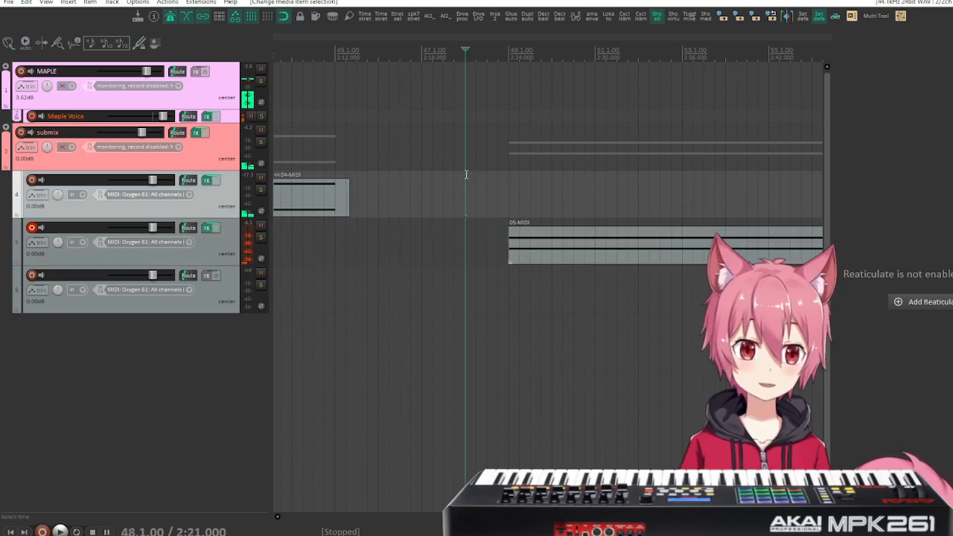
key(space)
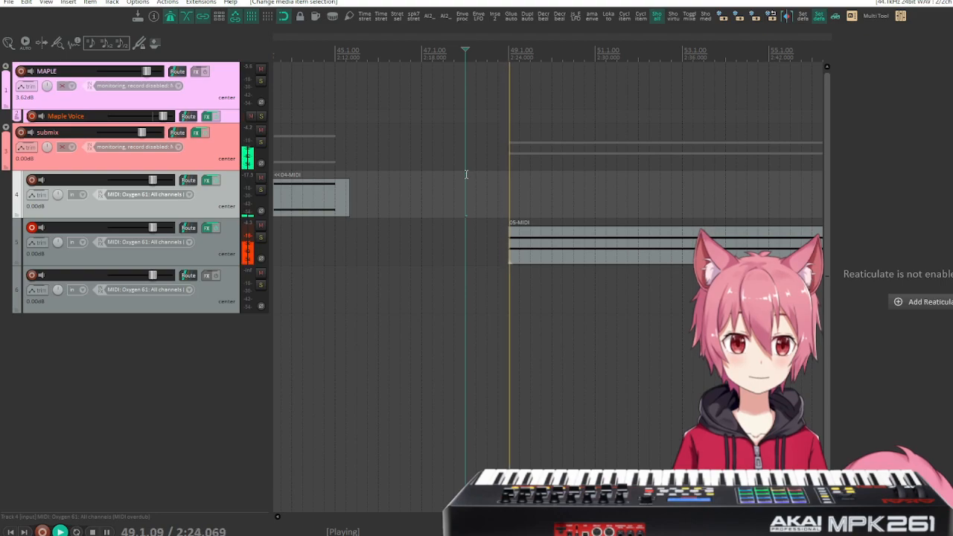
key(space)
key(space)
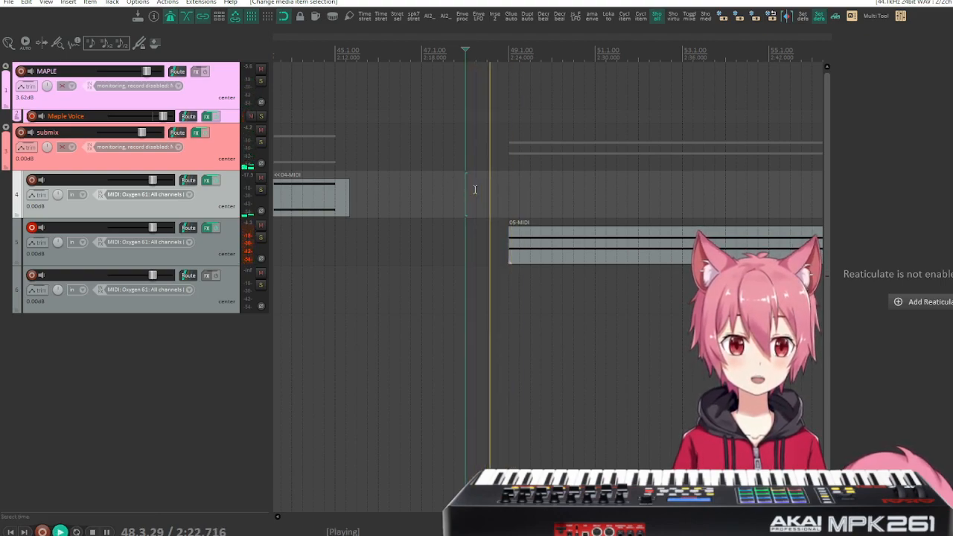
key(space)
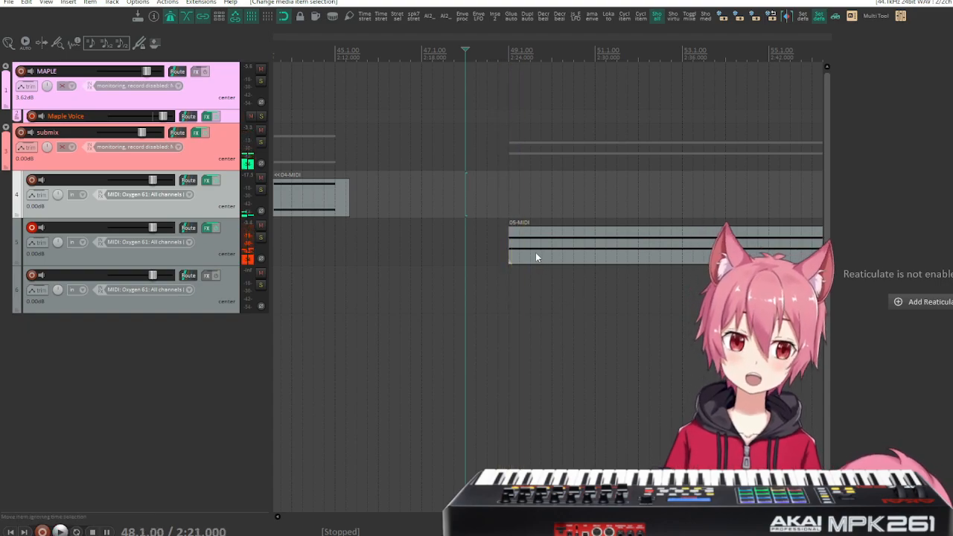
Extend the start of the track 5 item back by half a measure and play from measure 48.
drag(510, 245, 489, 246)
key(space)
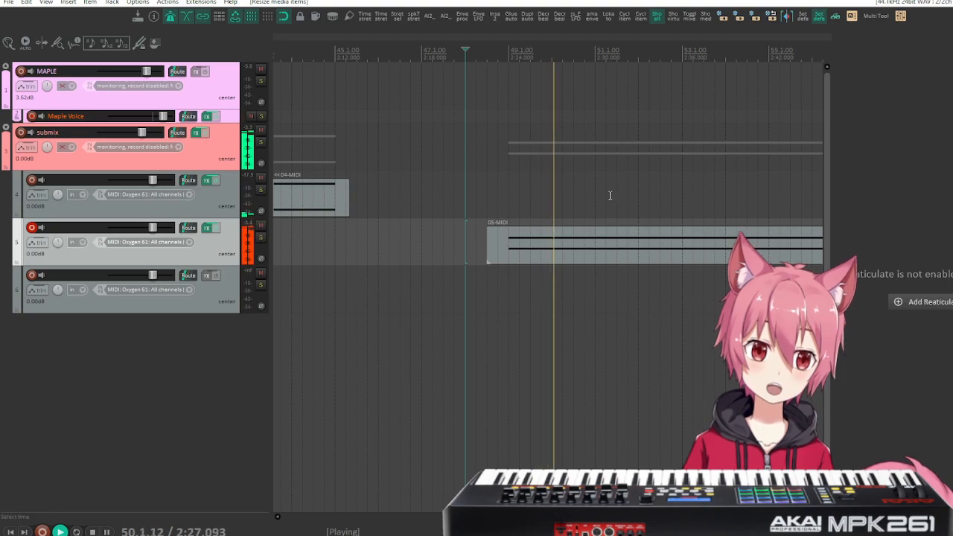
key(space)
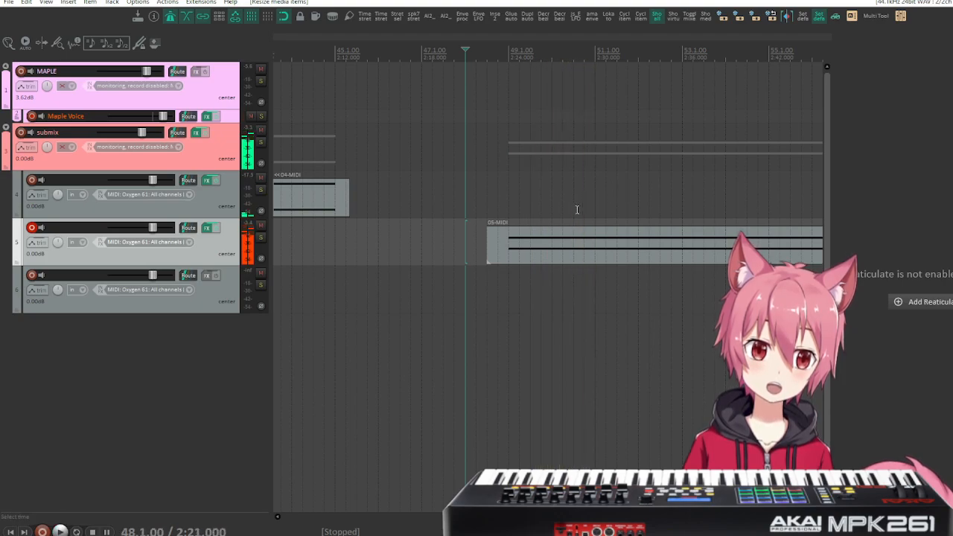
Try delaying the lower held note slightly past measure 49 with snapping off, and play both notes.
double_click(510, 239)
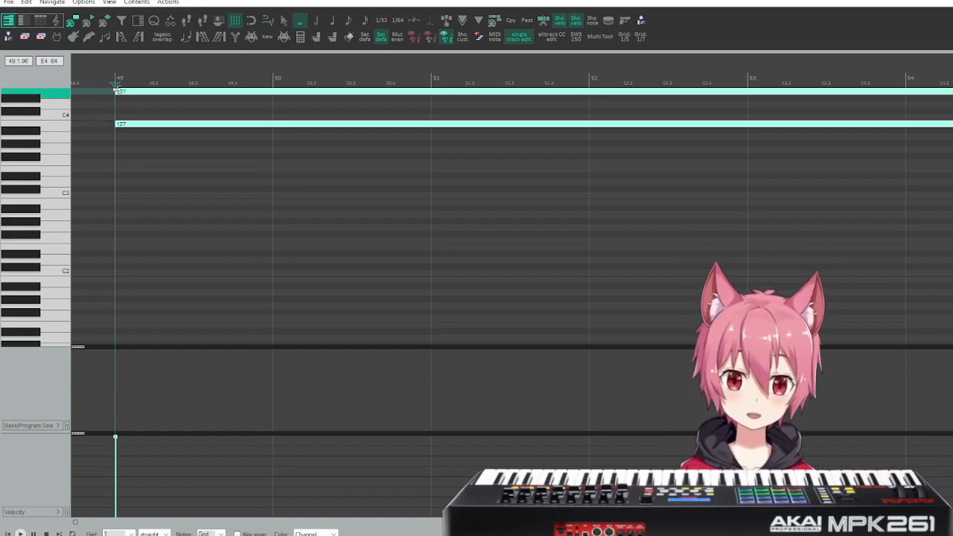
click(143, 142)
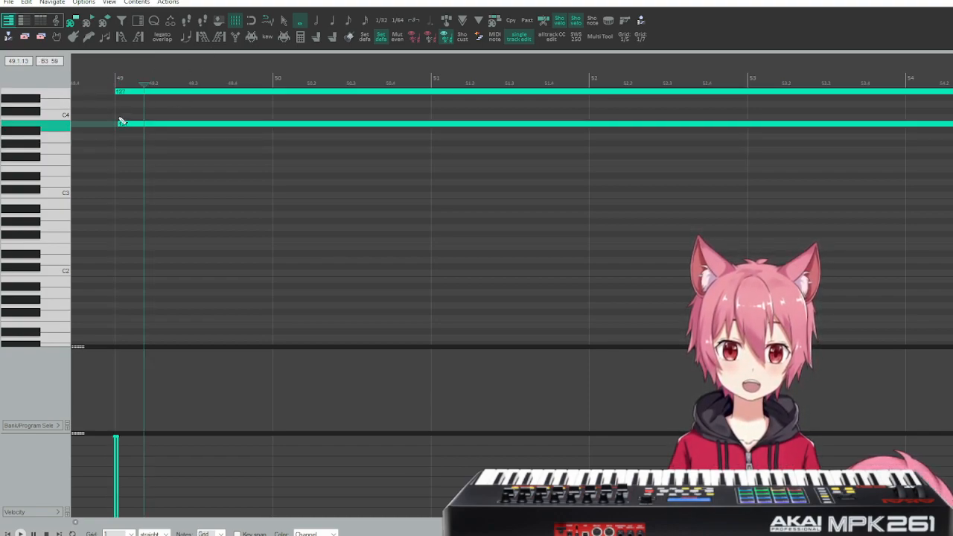
click(102, 77)
key(space)
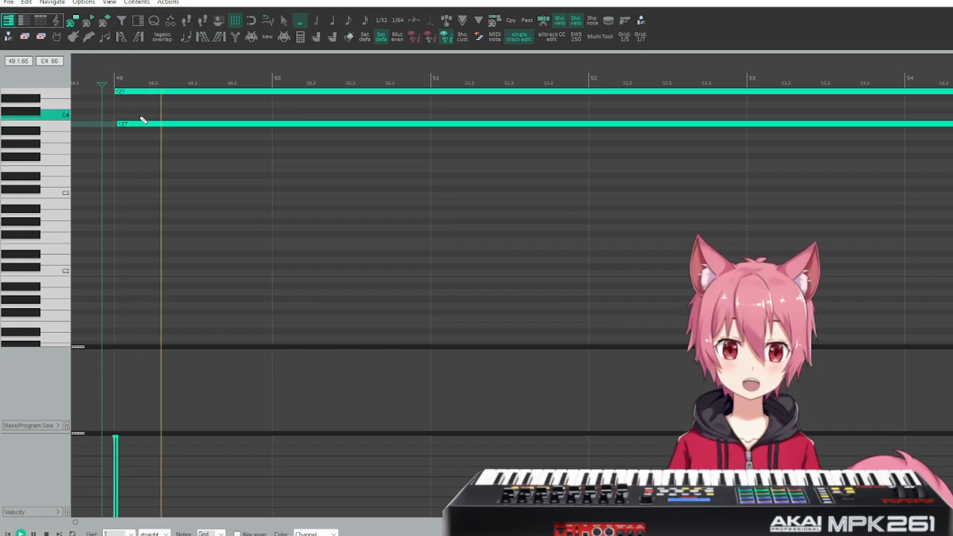
key(space)
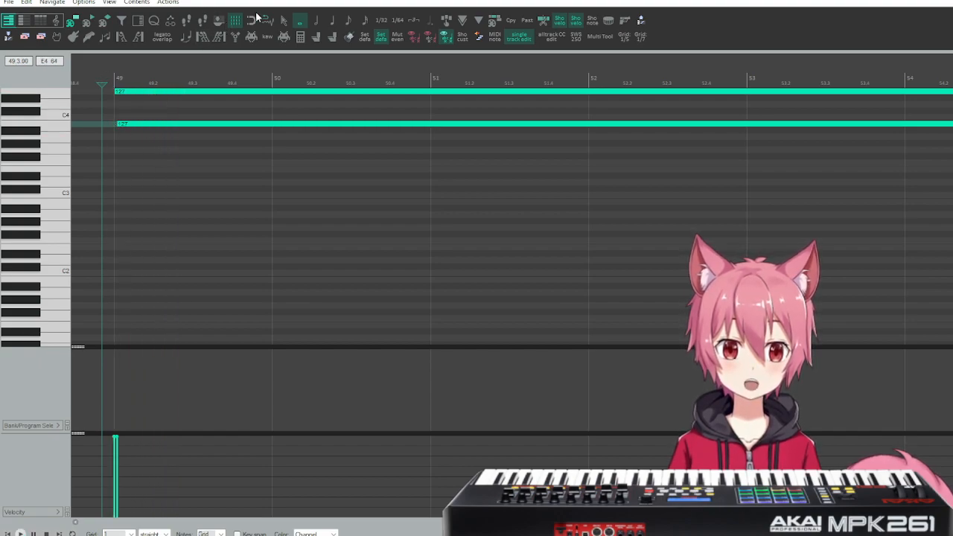
Realign the lower held note to measure 49 with snapping on, play both notes and close the MIDI editor.
key(space)
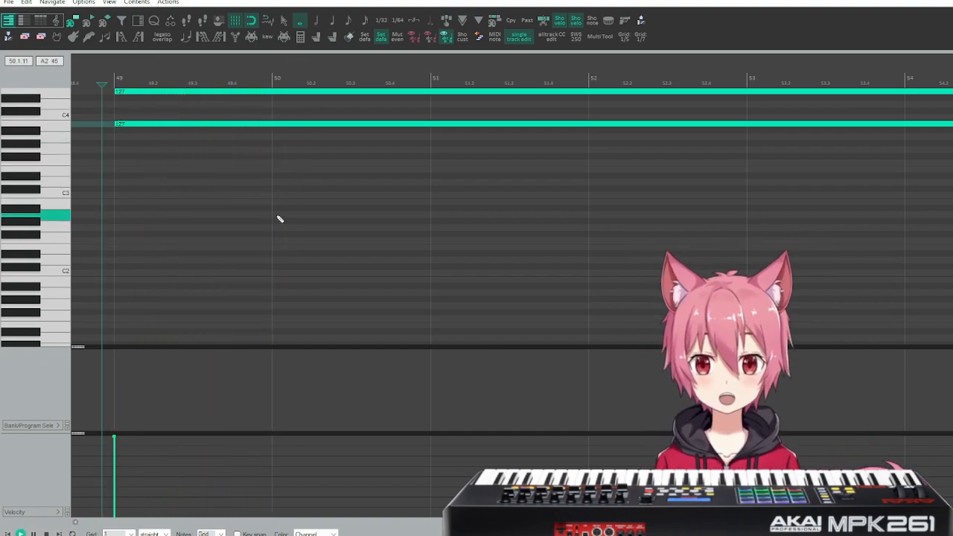
key(space)
scroll(417, 212, down, 3)
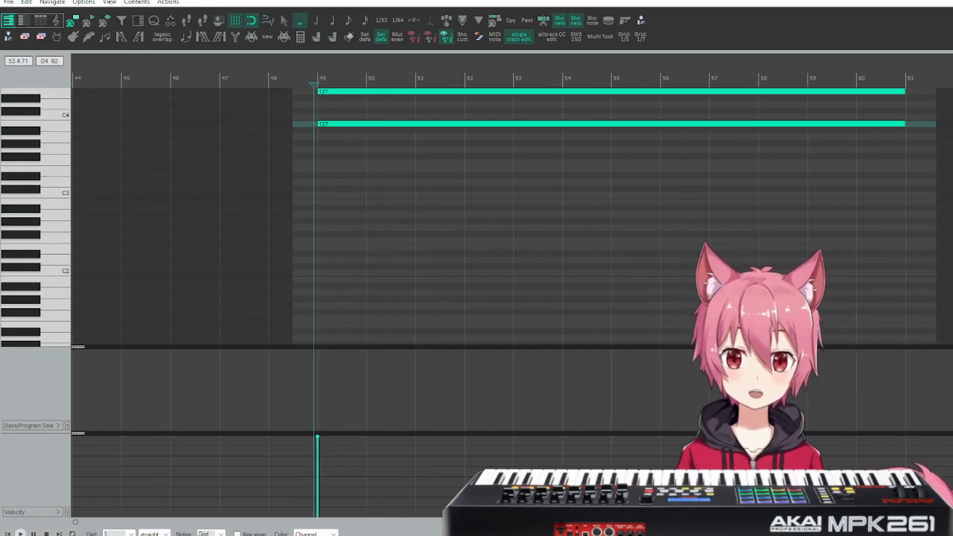
key(Escape)
key(space)
key(space)
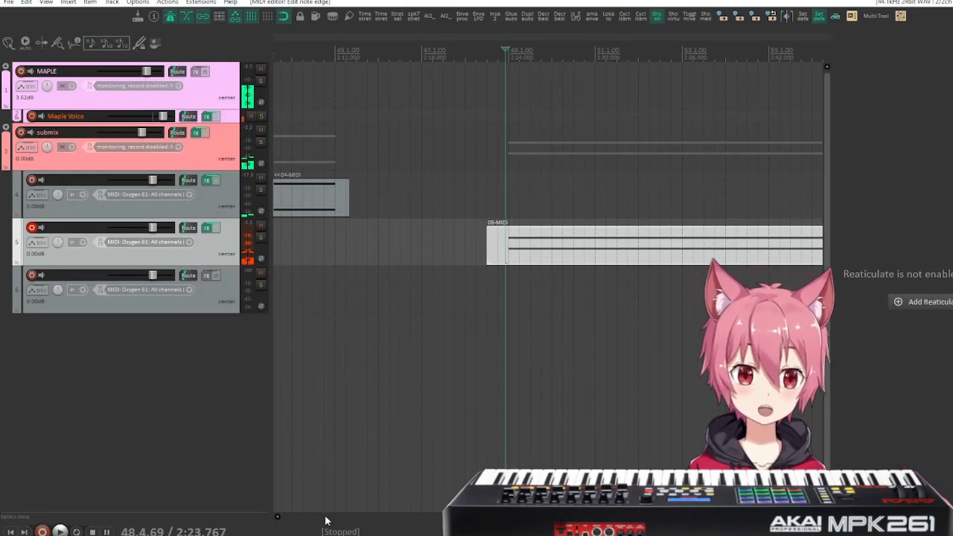
Show the mixer, copy Kontakt 7 from track 5 to track 6, and duplicate track 6.
key(ctrl+m)
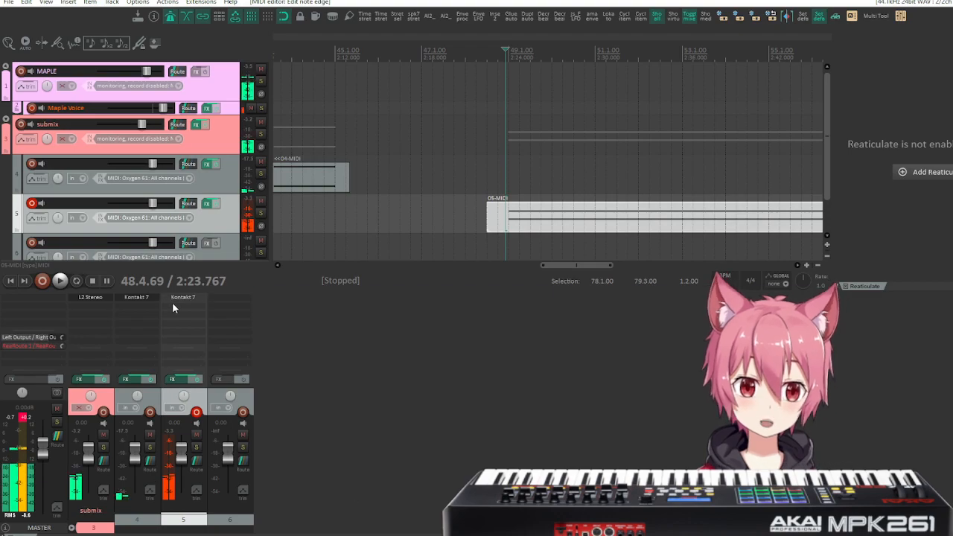
drag(186, 301, 216, 296)
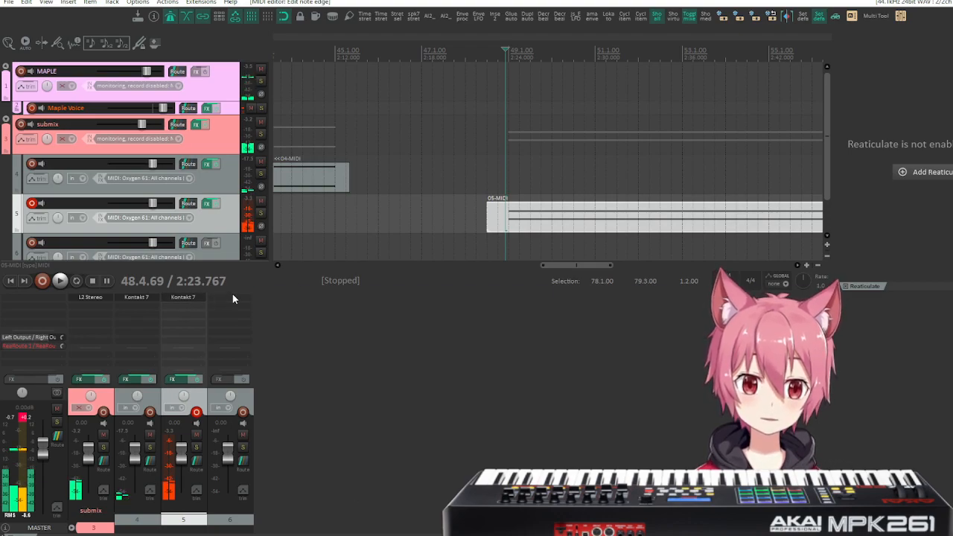
click(243, 409)
right_click(243, 409)
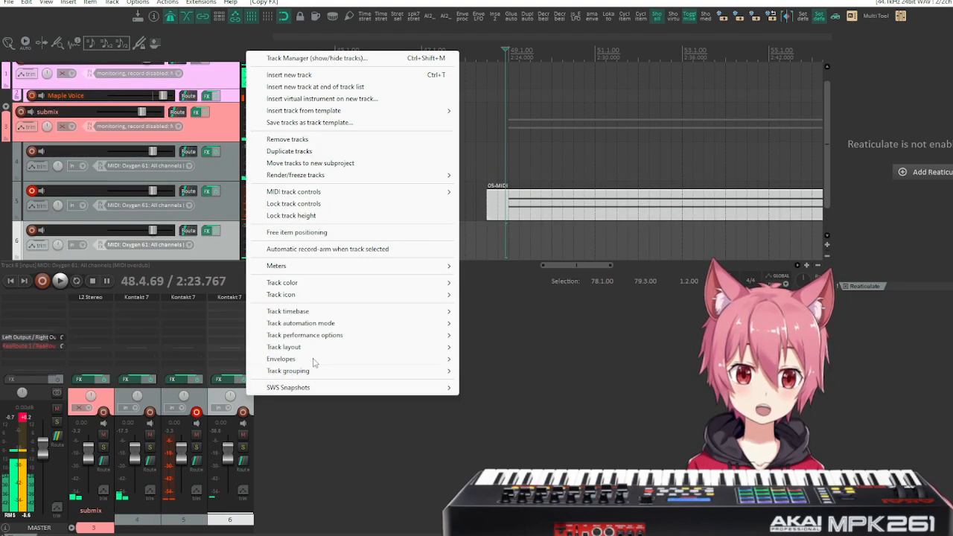
click(328, 155)
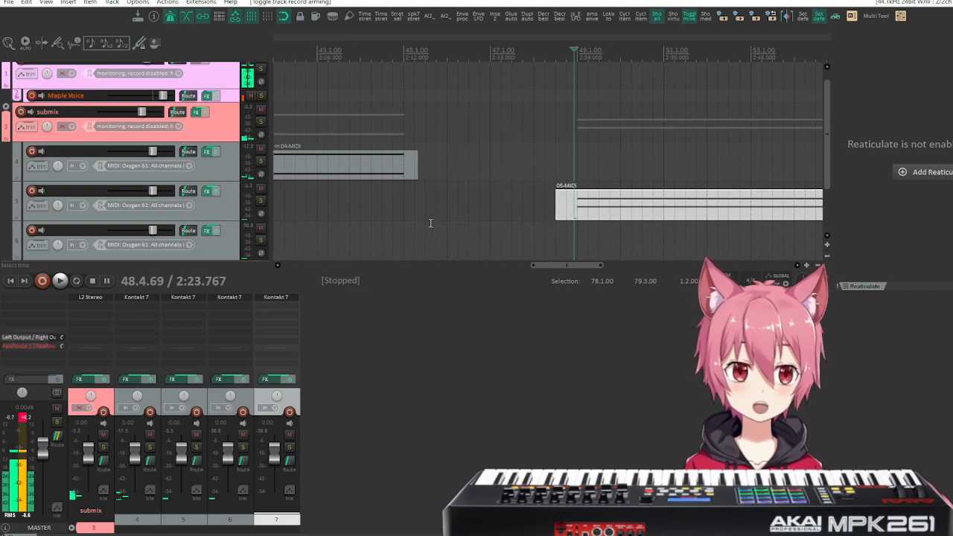
Play the held notes briefly and move the track 5 MIDI item to the start of the project.
key(space)
key(space)
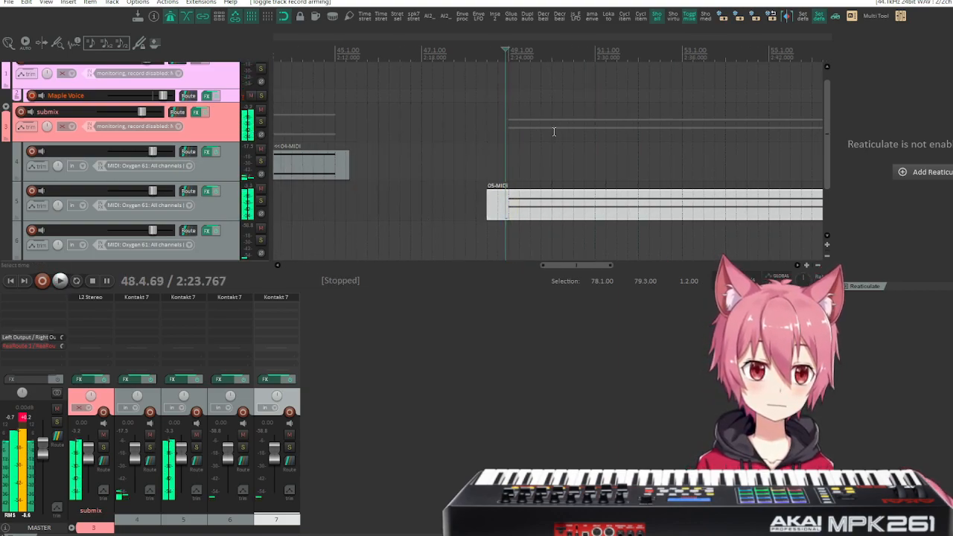
click(512, 207)
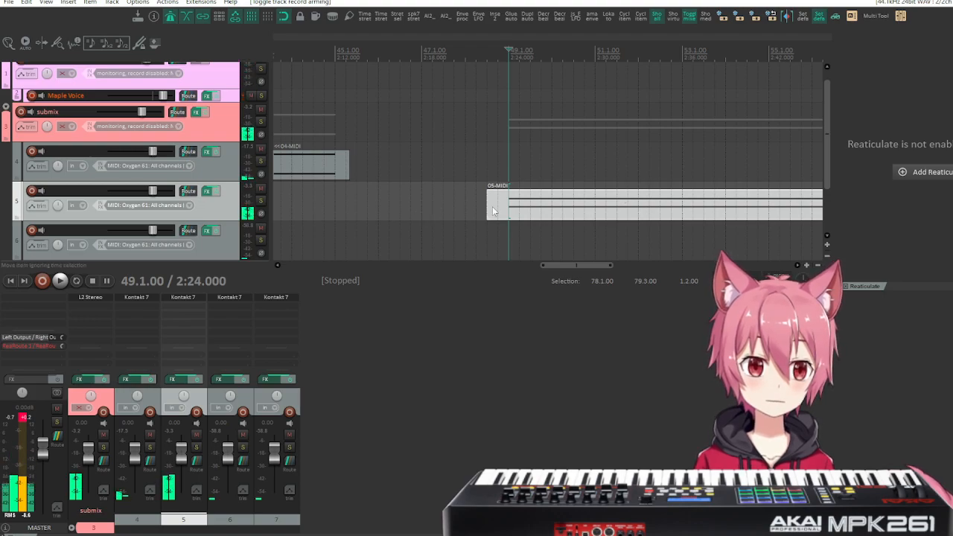
drag(488, 206, 159, 211)
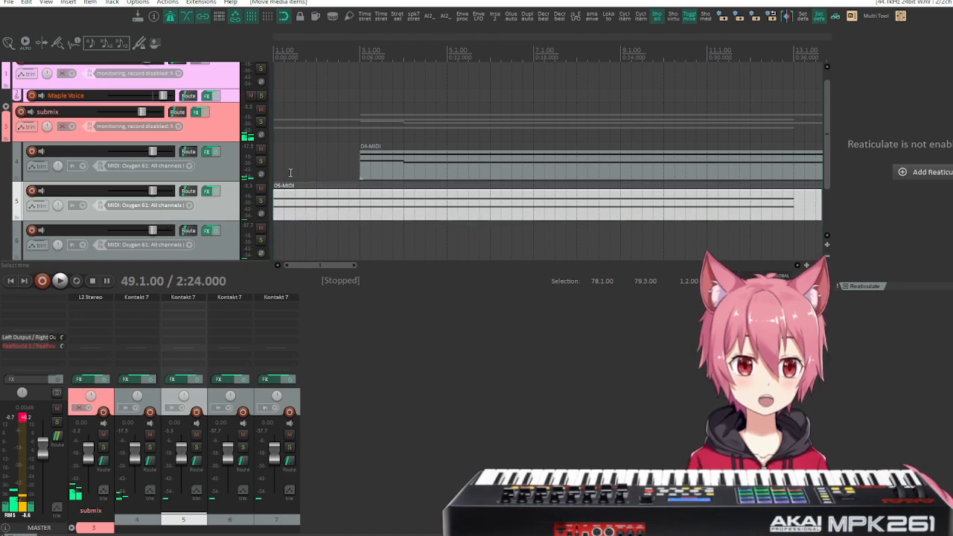
Duplicate track 5 with its MIDI item and freeze the original track to audio.
right_click(230, 201)
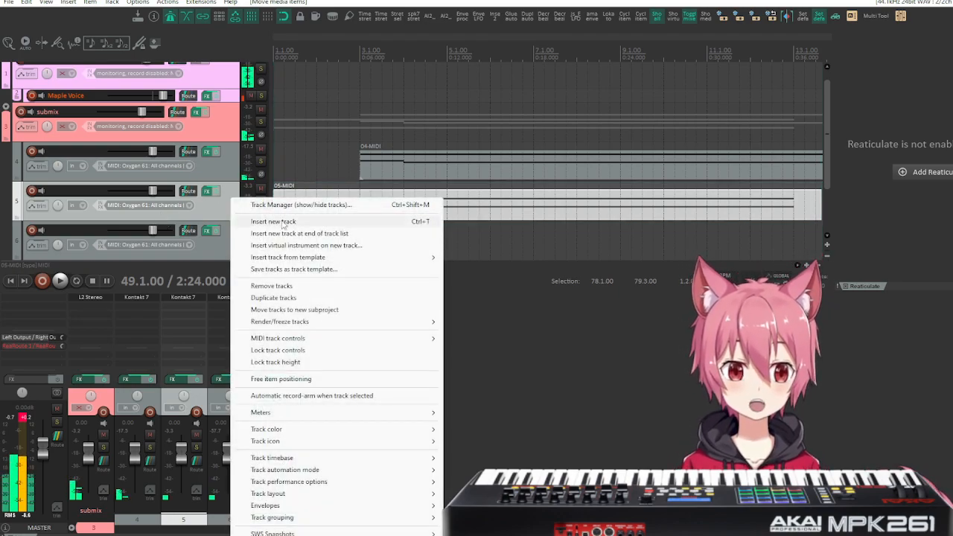
click(297, 299)
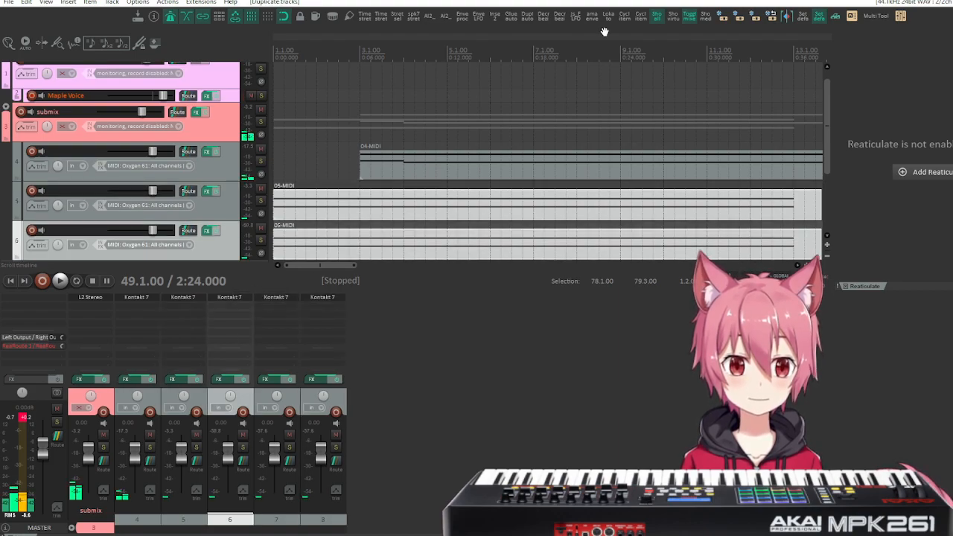
click(231, 212)
click(306, 245)
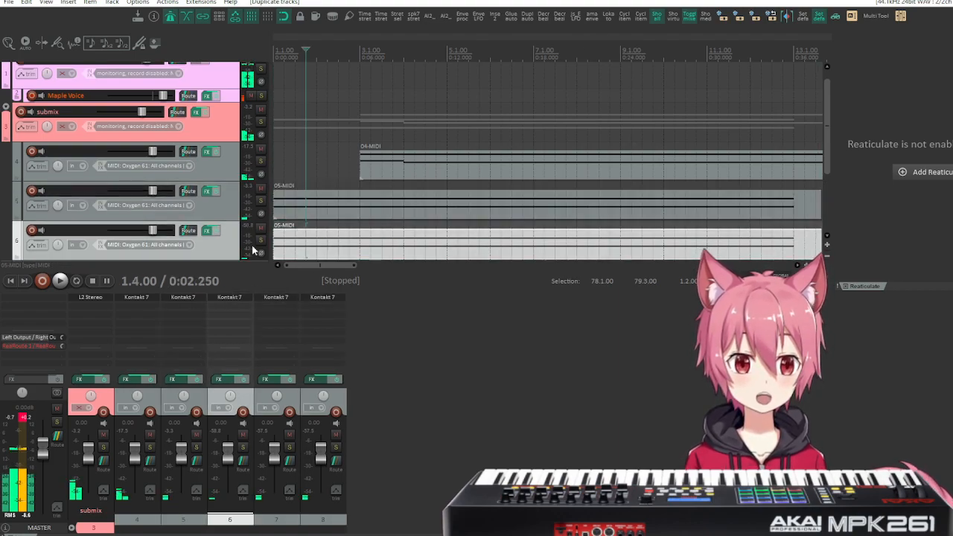
click(228, 198)
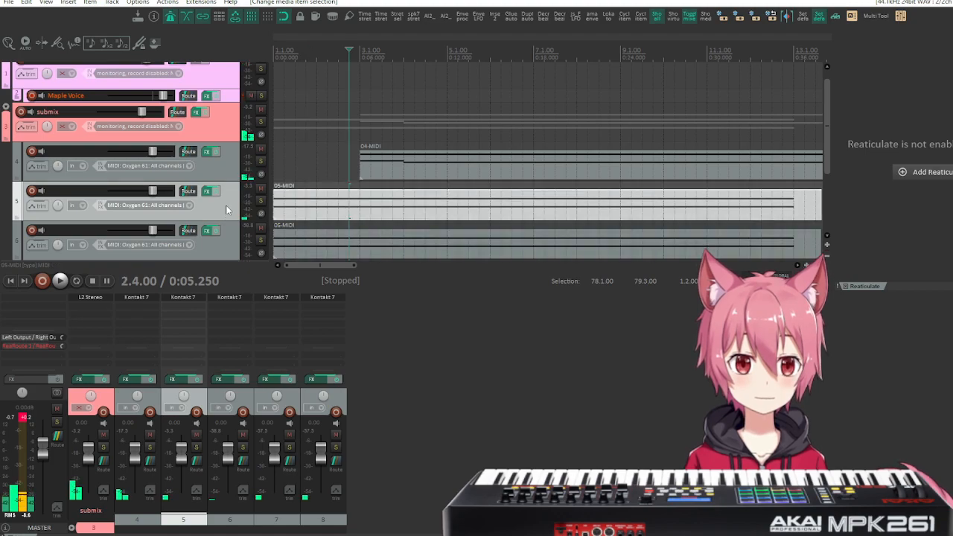
click(738, 17)
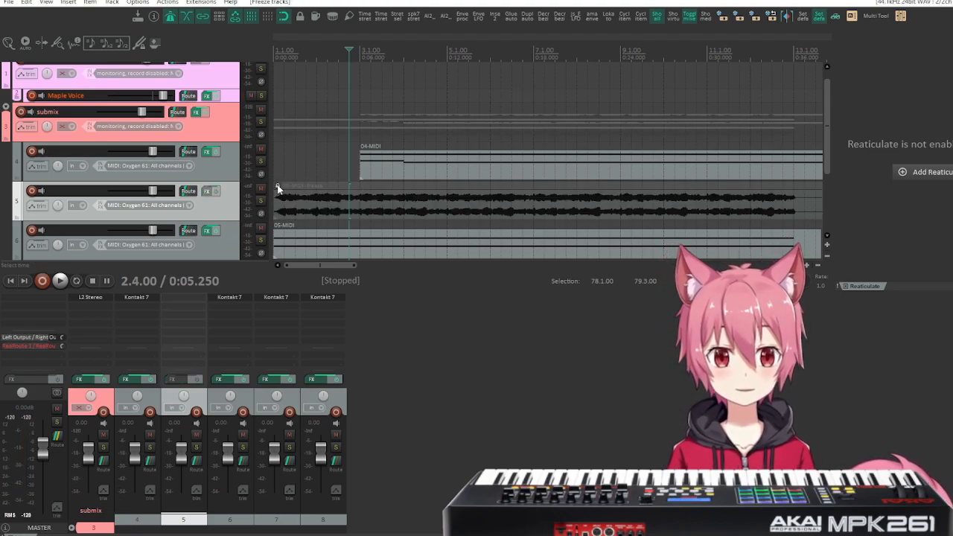
click(277, 187)
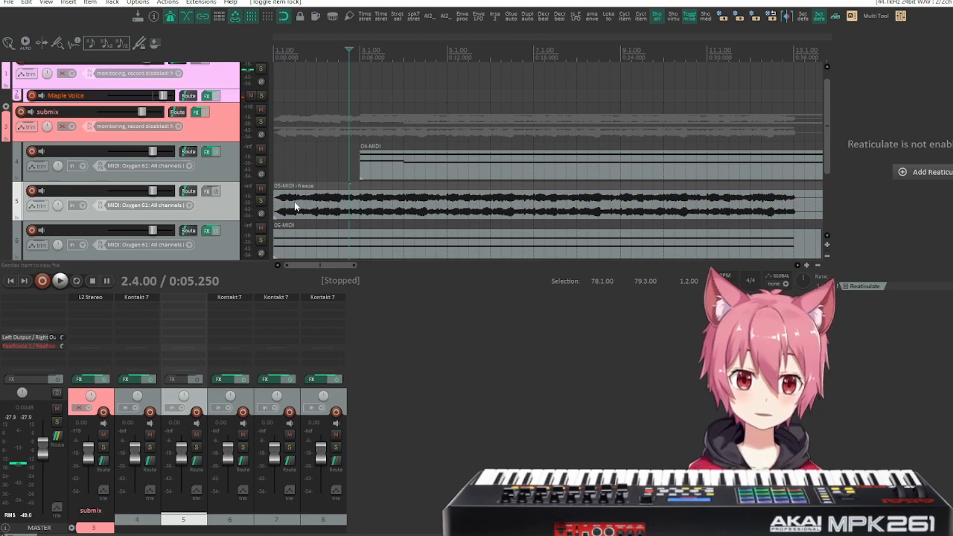
Examine the attack at the start of track 5's frozen waveform, playing it briefly and measuring the initial delay with snapping off.
drag(292, 208, 513, 159)
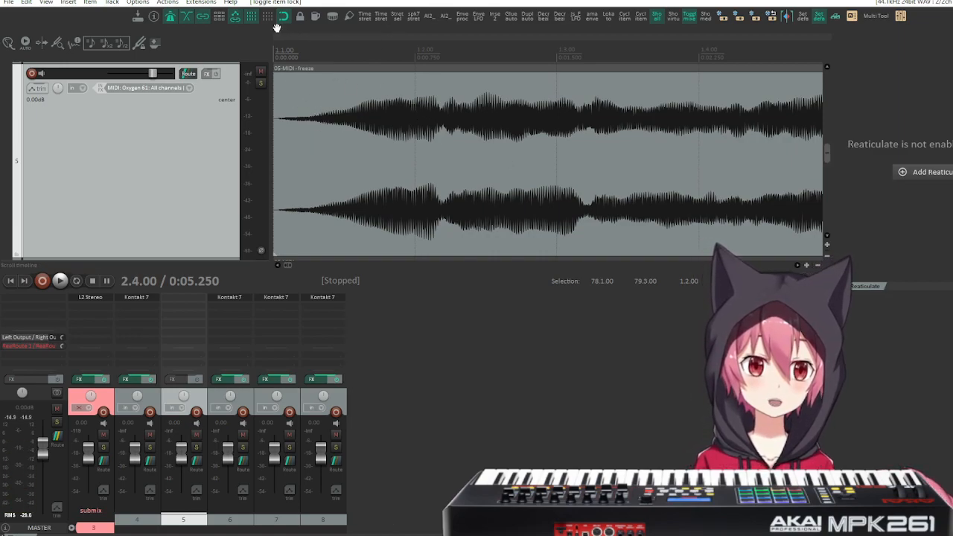
mouse_move(338, 96)
mouse_down()
mouse_move(513, 162)
mouse_move(549, 164)
mouse_move(483, 169)
mouse_up()
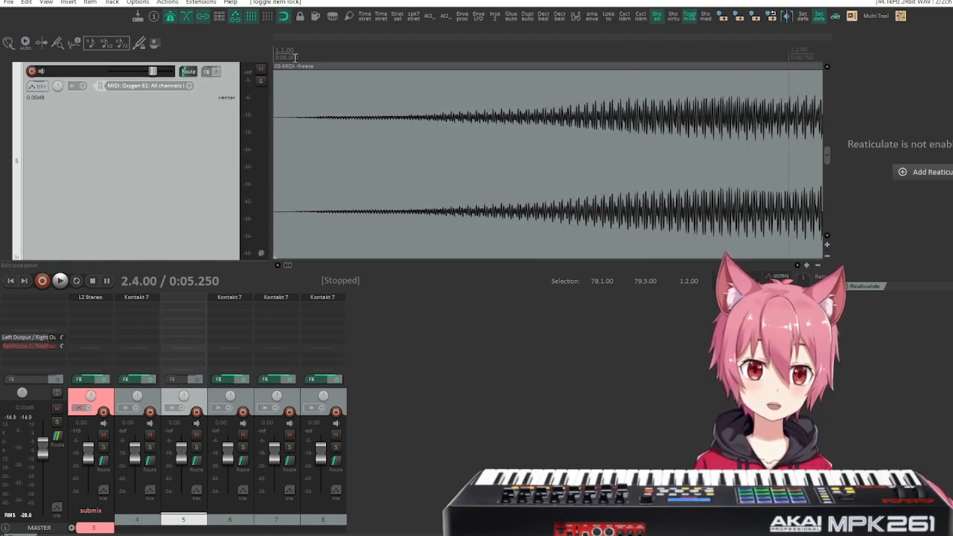
key(space)
key(space)
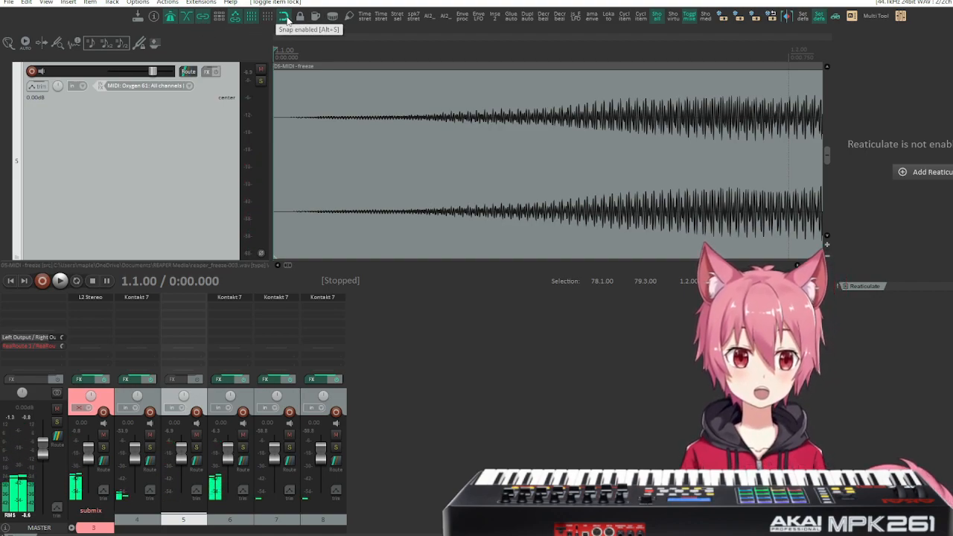
click(283, 16)
click(304, 50)
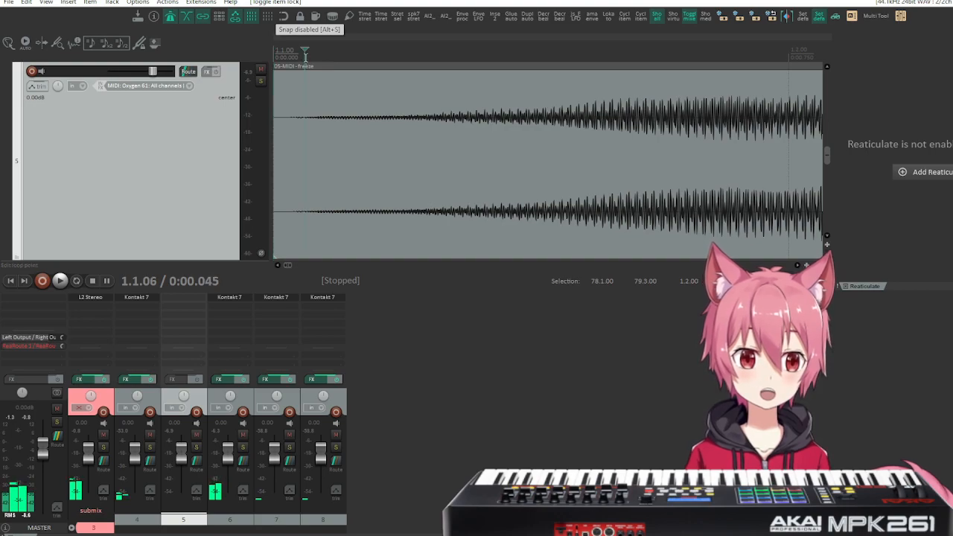
drag(301, 50, 305, 50)
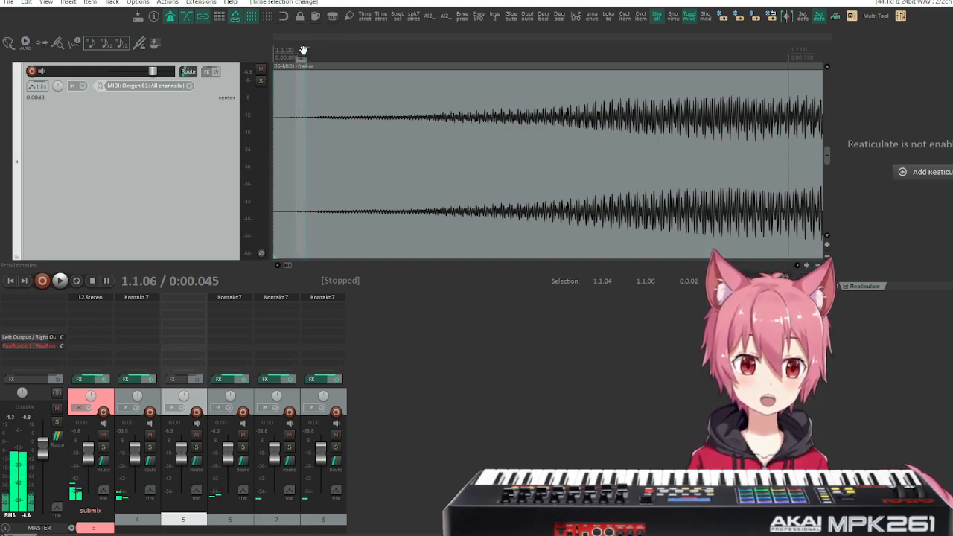
drag(287, 56, 288, 56)
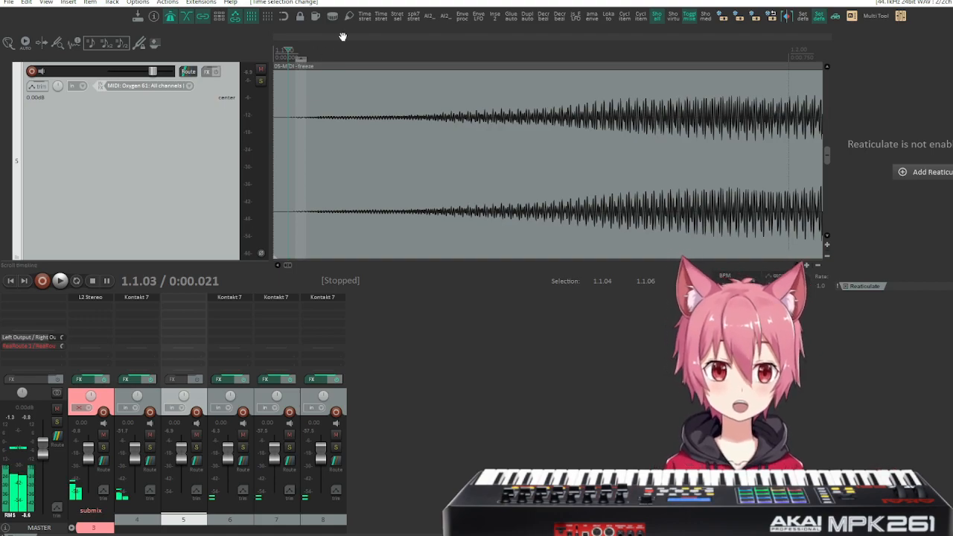
Remove the frozen track 5 from the project.
scroll(275, 160, down, 4)
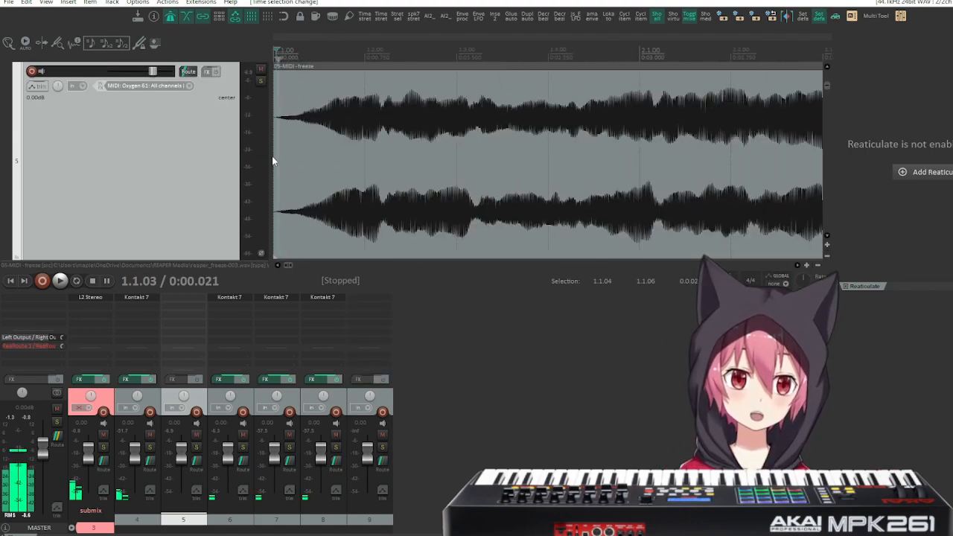
scroll(278, 164, down, 8)
scroll(277, 155, up, 1)
scroll(277, 158, up, 5)
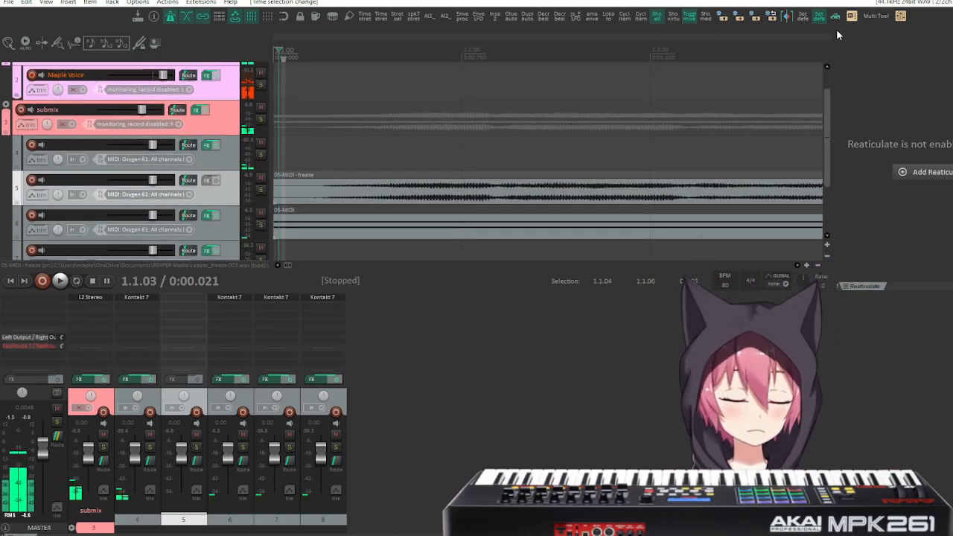
key(Delete)
key(Return)
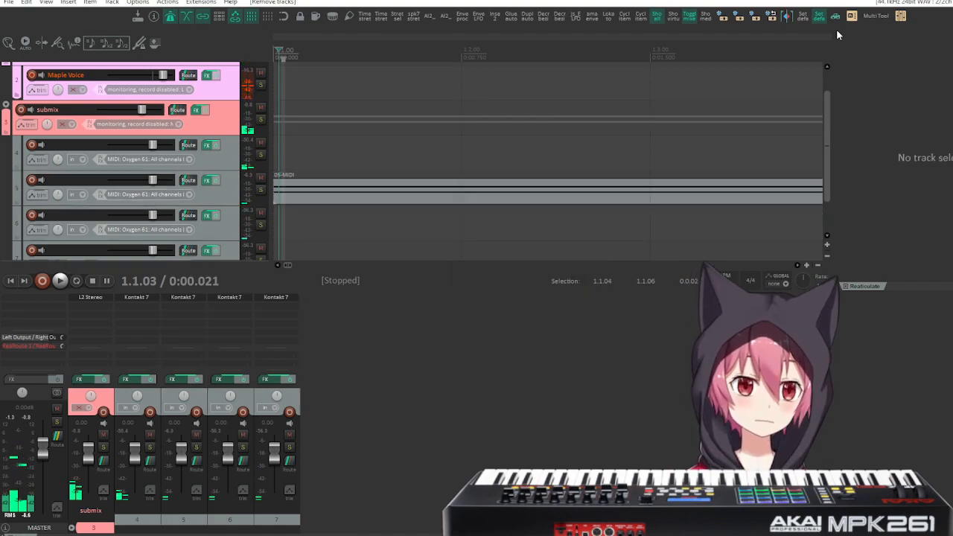
Enable track 5's media playback offset in its routing settings and set it to -20 ms.
scroll(316, 160, right, 10)
scroll(321, 166, right, 3)
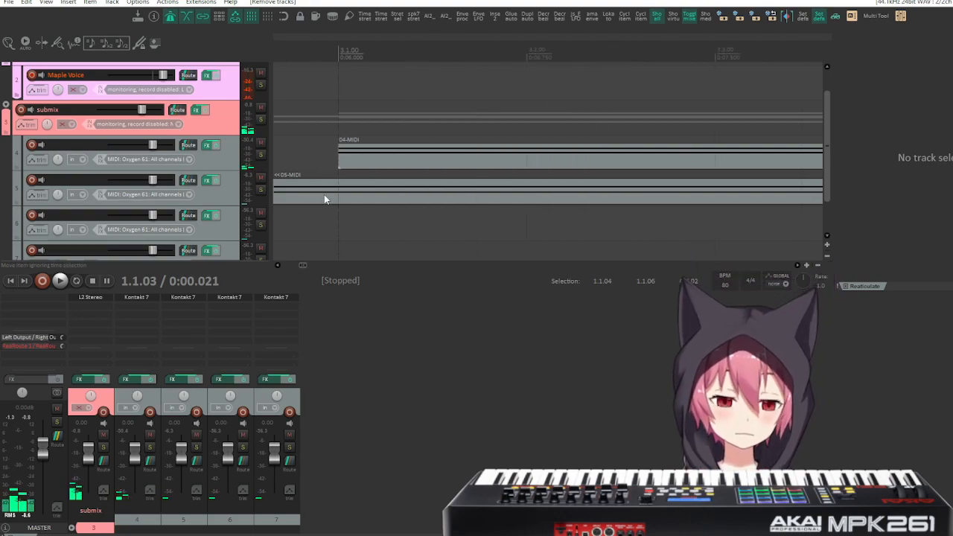
scroll(324, 194, down, 8)
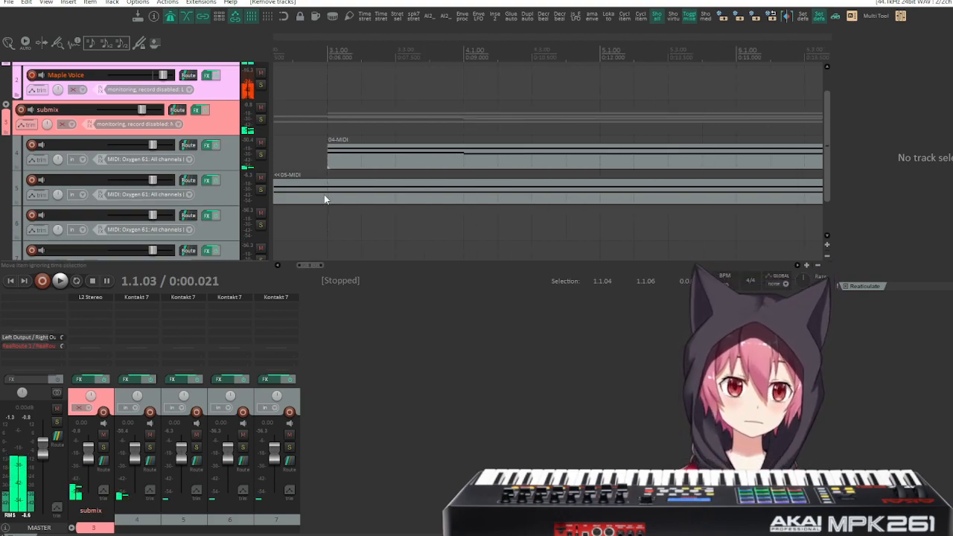
click(189, 180)
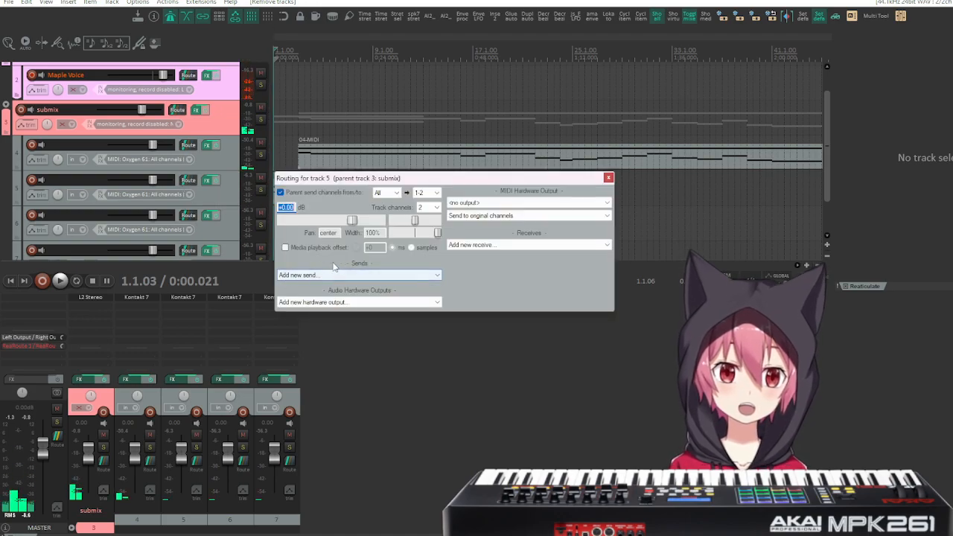
click(288, 247)
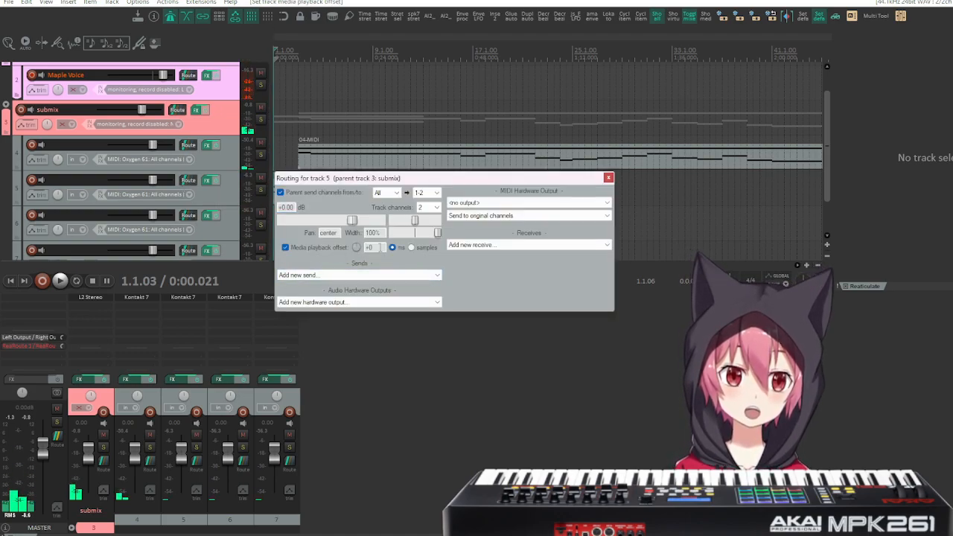
text(-20)
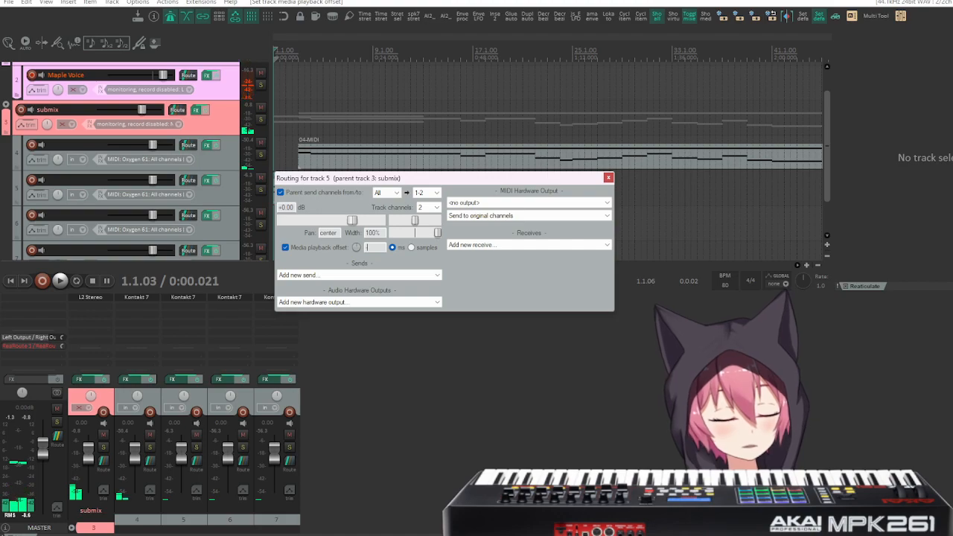
click(609, 178)
Move the track 5 MIDI item back to measure 49, aligning it with snapping turned on.
scroll(583, 186, down, 5)
click(301, 207)
drag(302, 207, 516, 207)
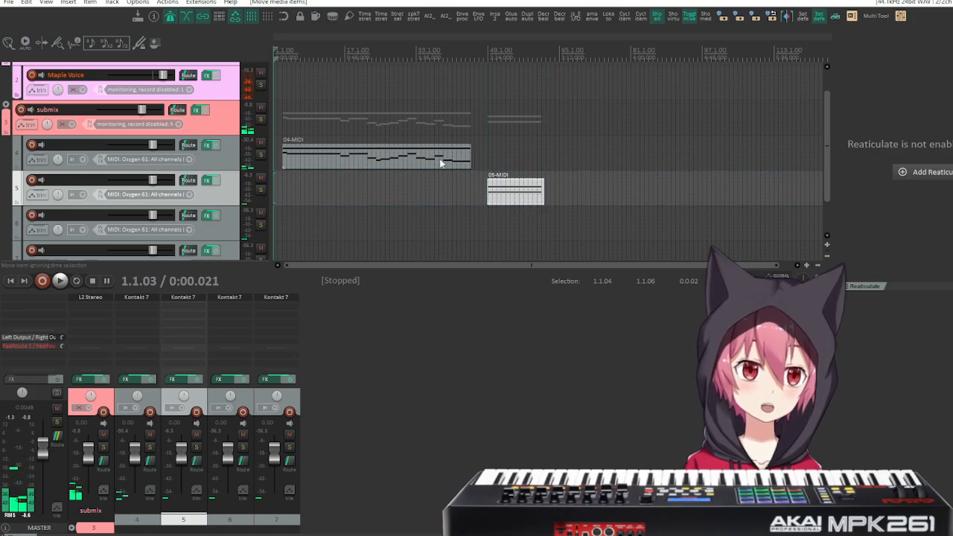
click(283, 17)
scroll(428, 160, up, 4)
mouse_move(750, 198)
mouse_down()
mouse_move(782, 200)
mouse_move(763, 203)
mouse_up()
Play the held notes from 48.3.00 to hear track 5 with its playback offset.
click(682, 149)
key(space)
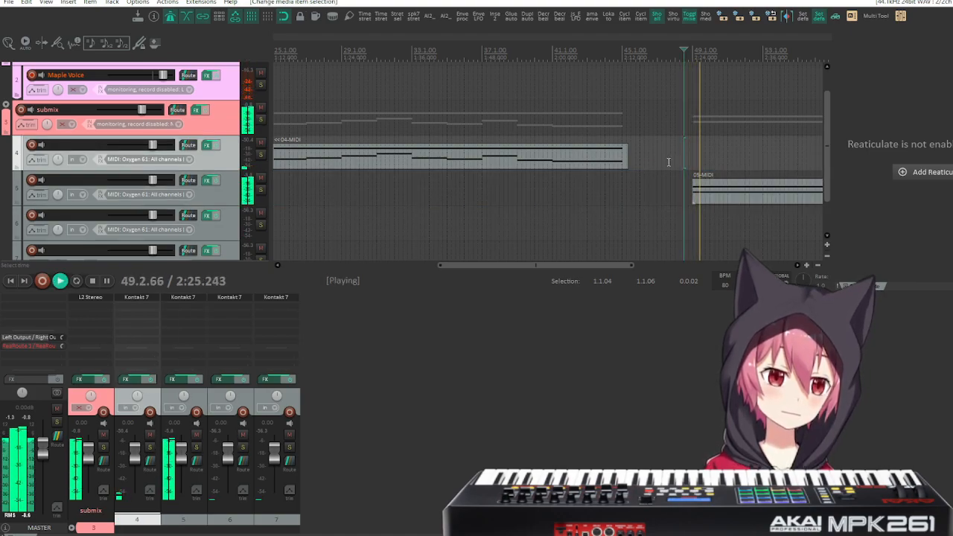
key(space)
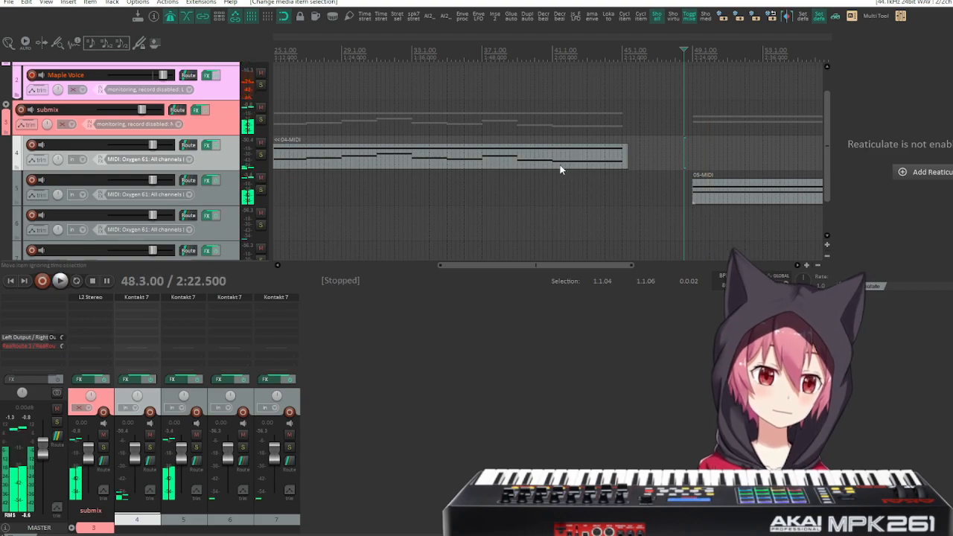
Open Kontakt 7 on track 6 and load the Default snapshot of Chronicles - Bukhu.
scroll(553, 164, left, 3)
scroll(554, 164, left, 10)
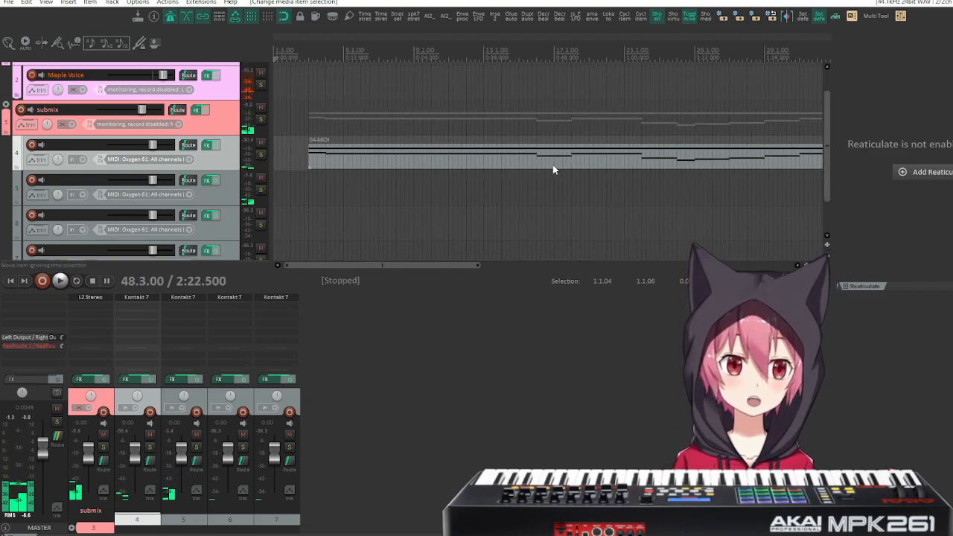
scroll(139, 187, down, 1)
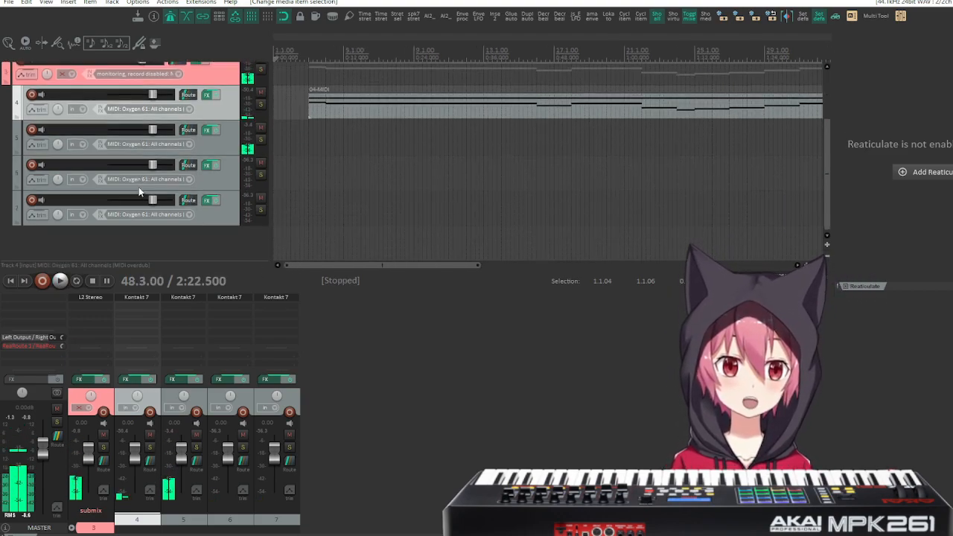
click(210, 167)
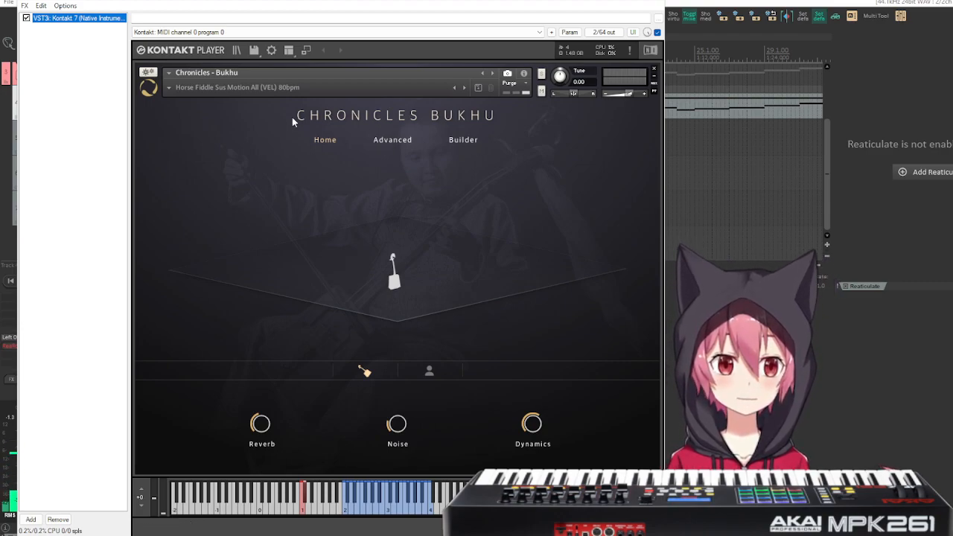
click(170, 87)
click(201, 138)
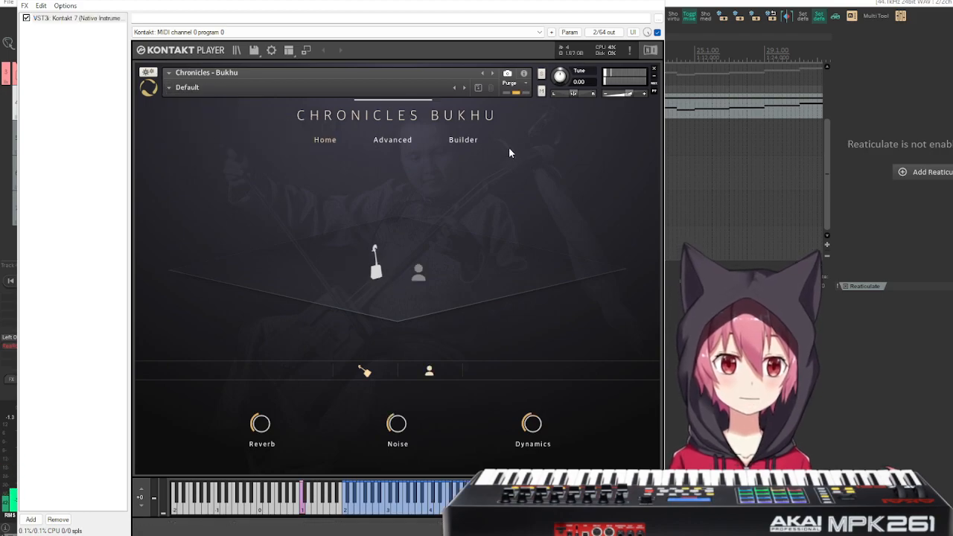
Assign successive keyswitches from C1 to E1 to the fiddle articulations in the Builder, and arm track 6 for recording.
mouse_move(401, 433)
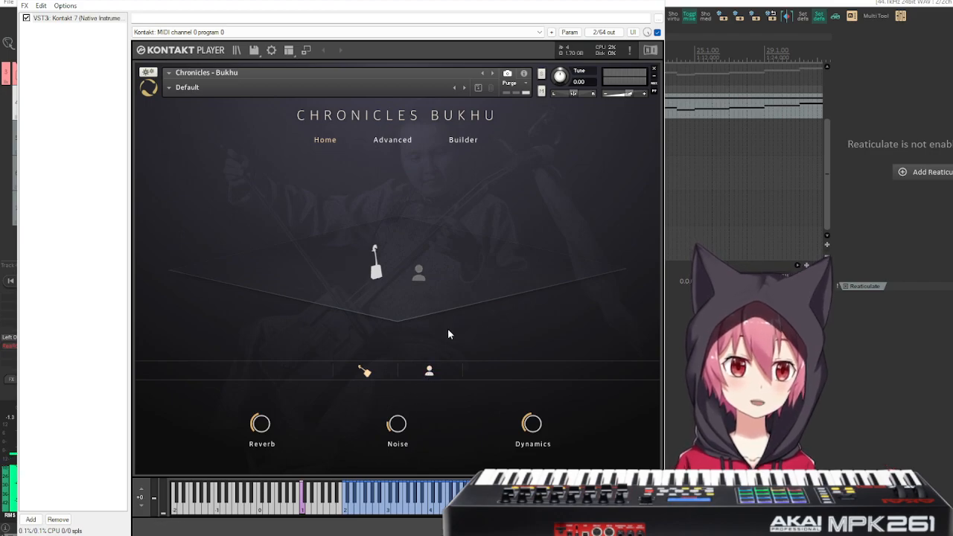
click(465, 139)
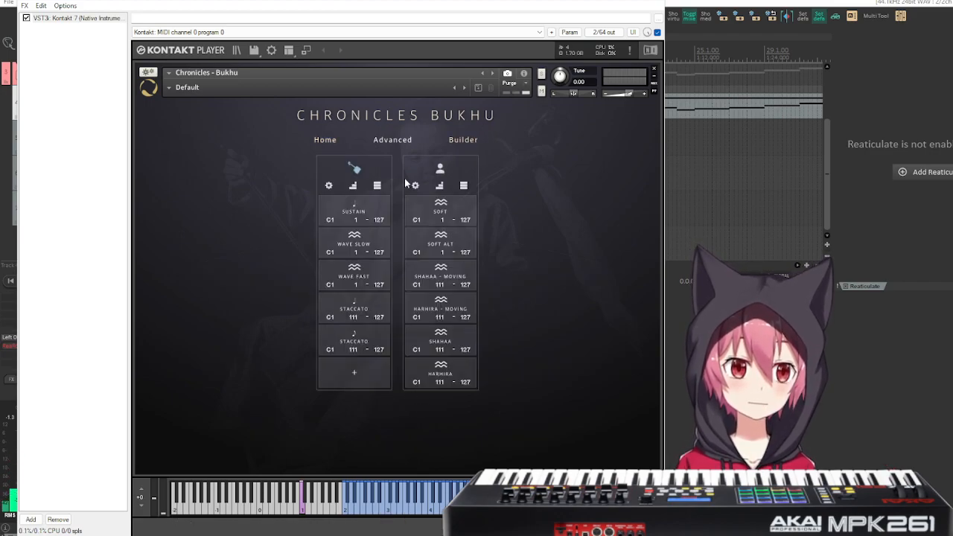
click(354, 185)
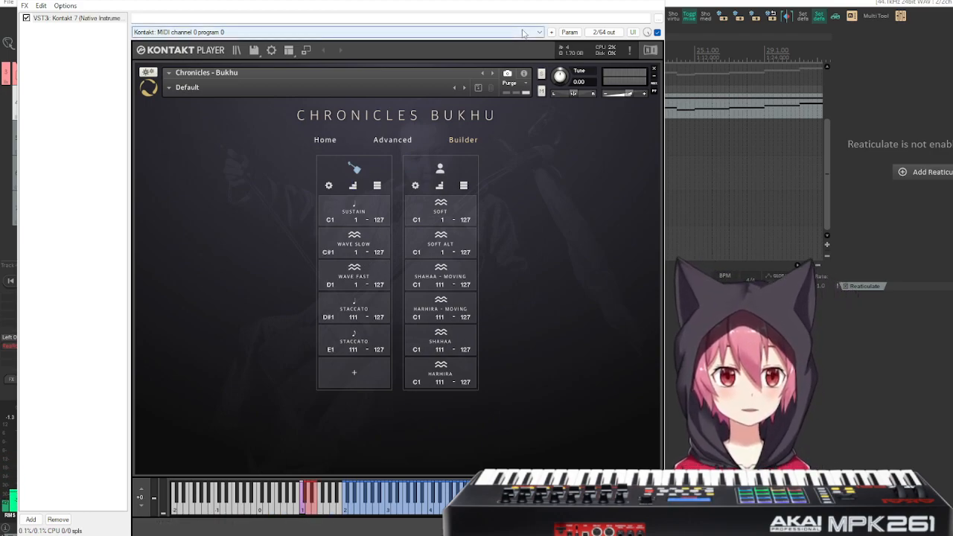
drag(361, 1, 494, 0)
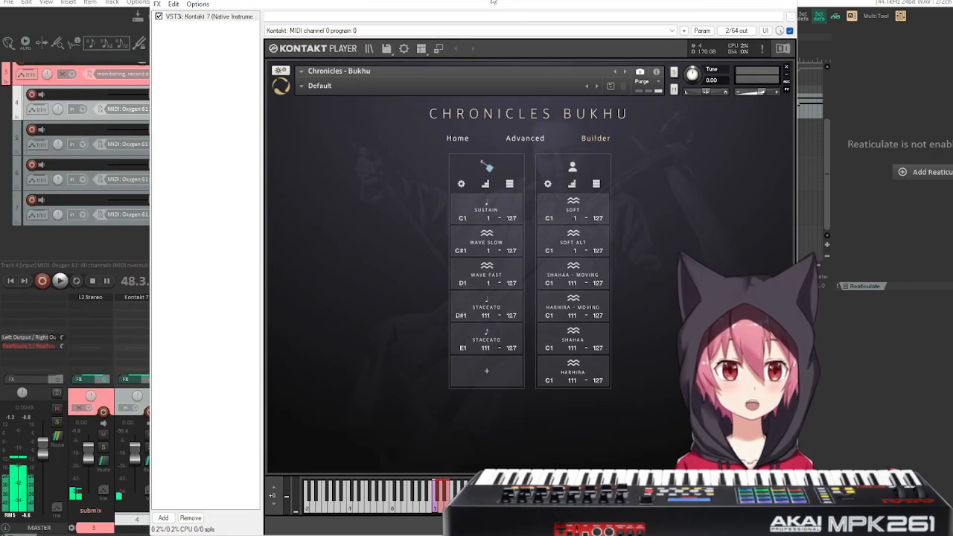
click(31, 165)
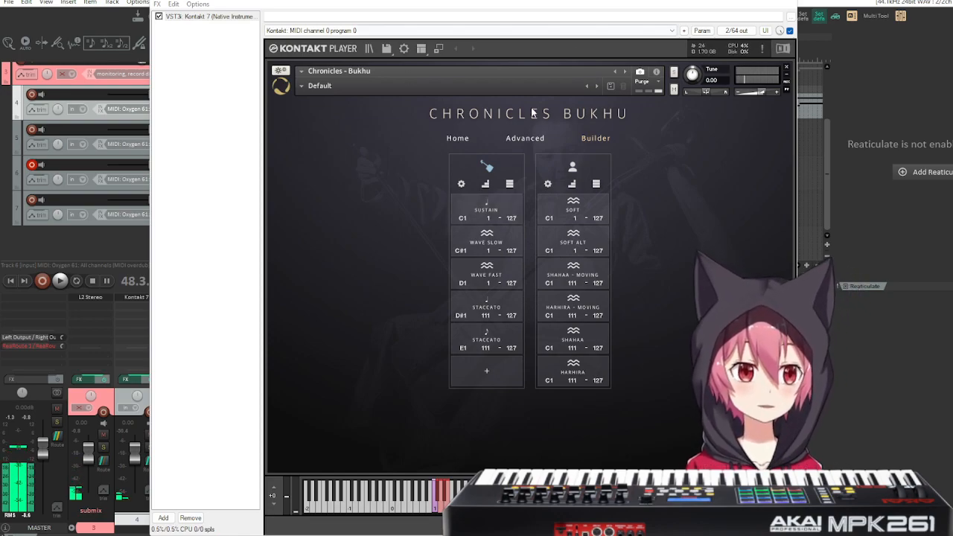
Clear all articulations from the fiddle column in the Builder and open its empty articulation palette for editing.
click(461, 184)
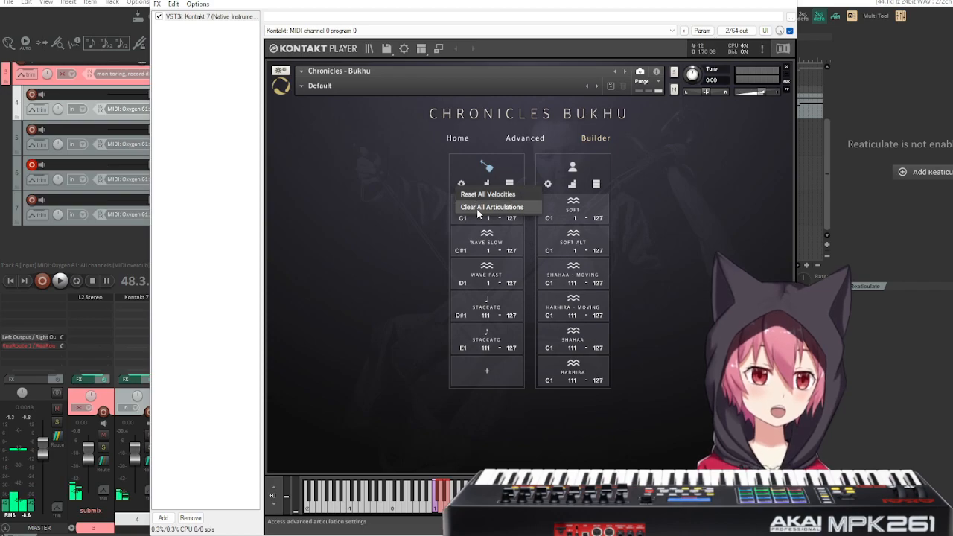
click(478, 207)
click(480, 216)
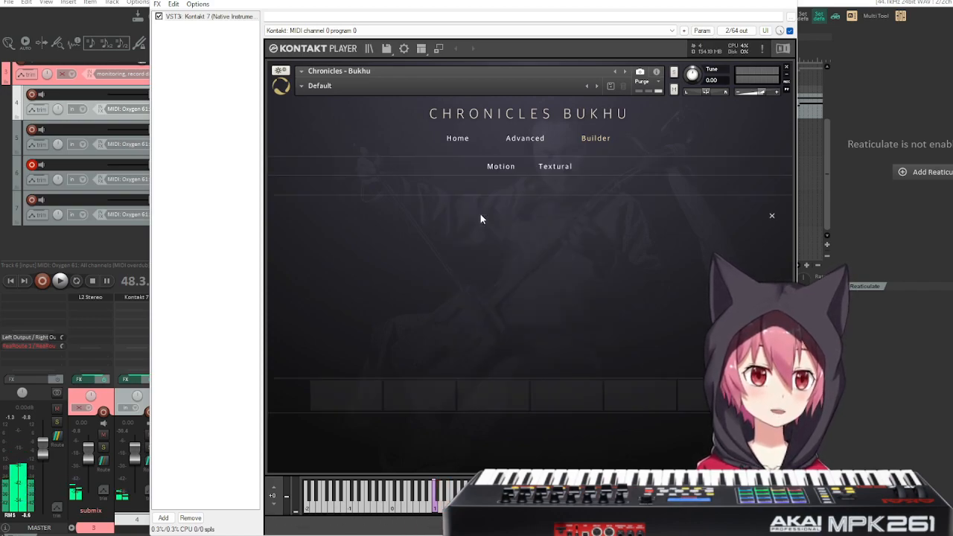
Add the textural sustain articulations Short Slow and Short Fast to the first two slots of the fiddle palette.
click(570, 166)
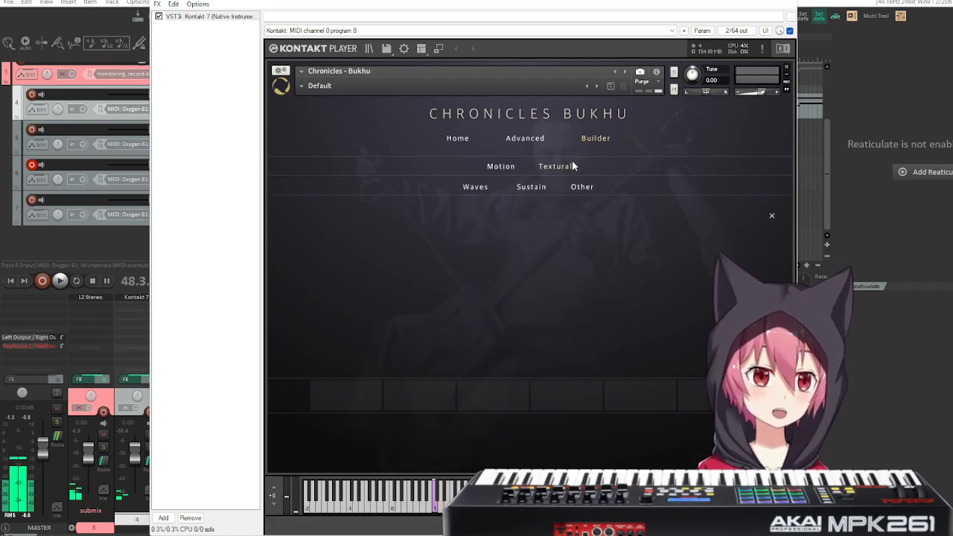
click(538, 188)
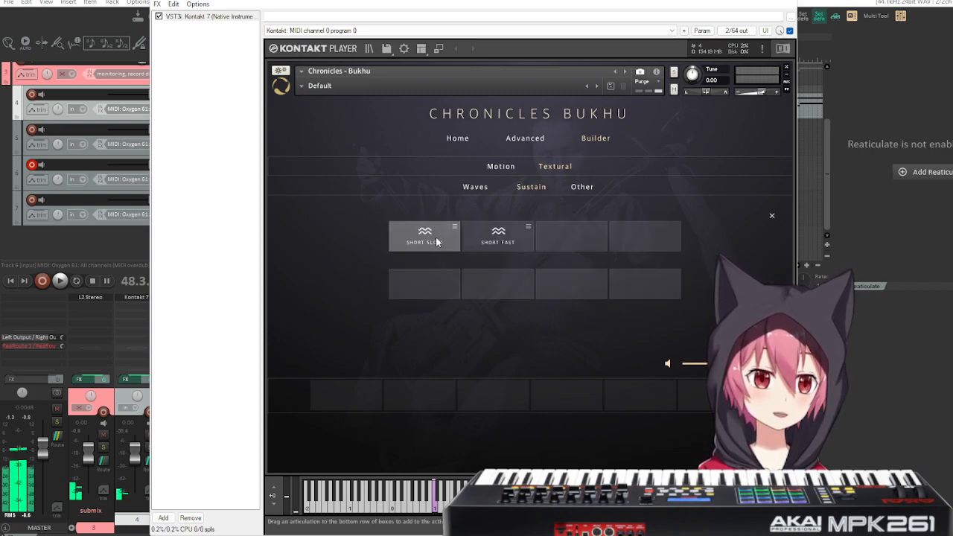
drag(437, 242, 328, 402)
drag(493, 244, 419, 394)
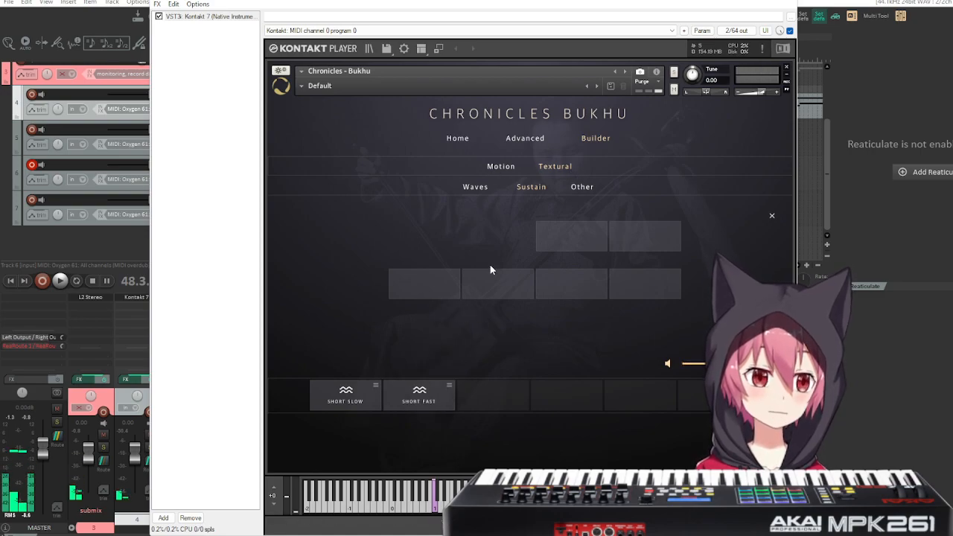
Fill the following palette slots with the textural articulations Slide Down, Slide Up and Wave Fast.
click(587, 187)
drag(420, 243, 490, 394)
drag(514, 246, 566, 394)
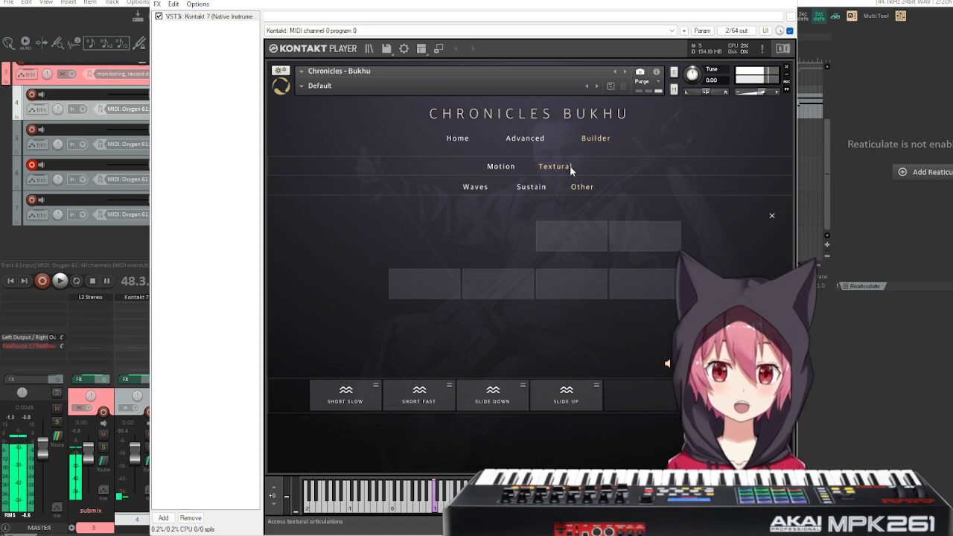
click(476, 188)
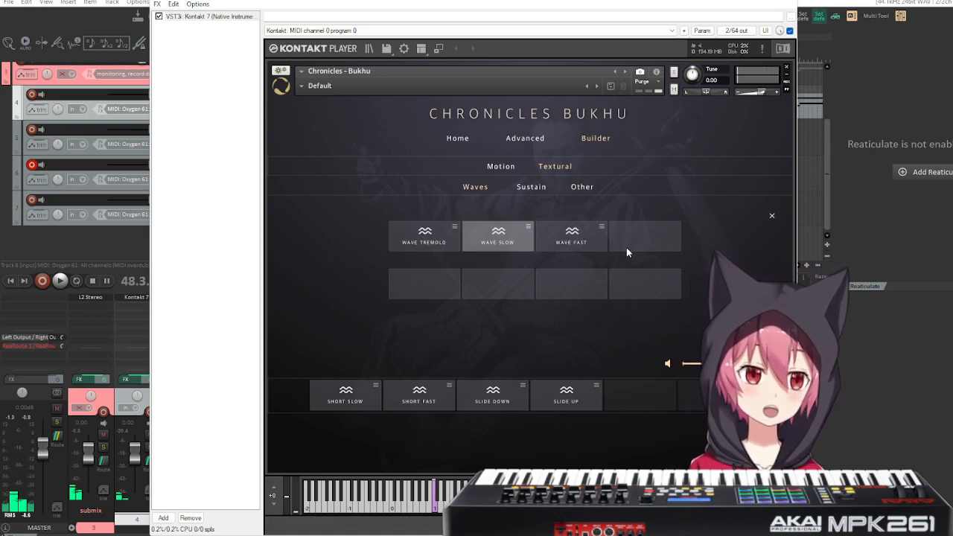
click(568, 237)
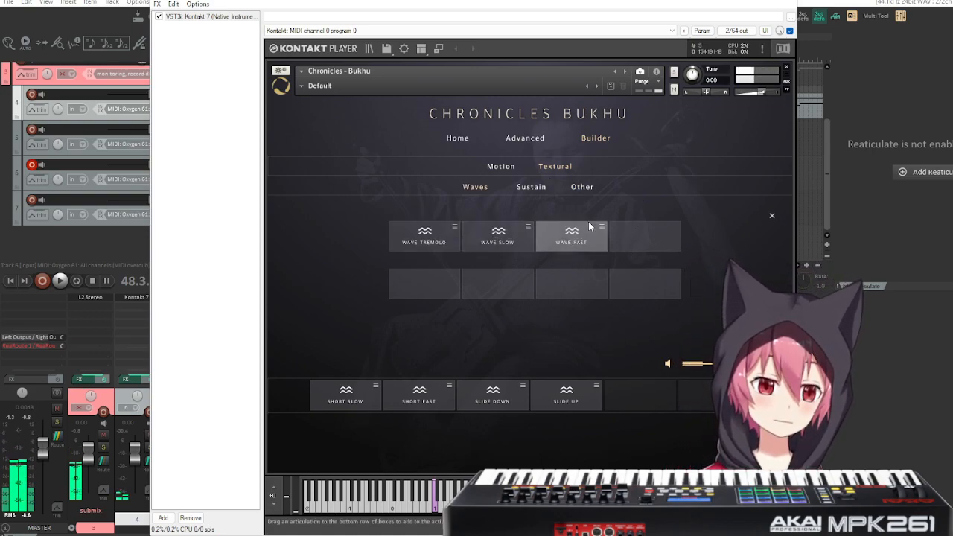
drag(570, 236, 630, 393)
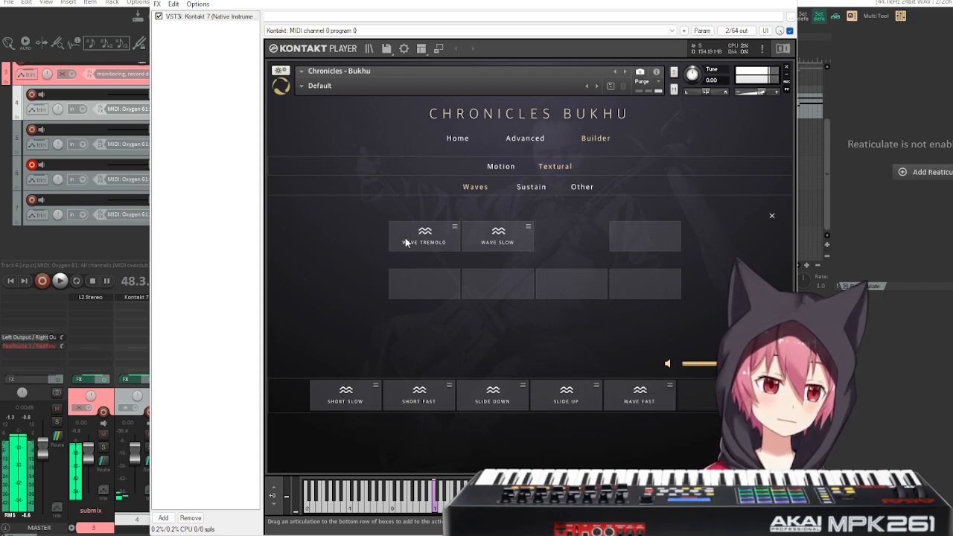
click(504, 166)
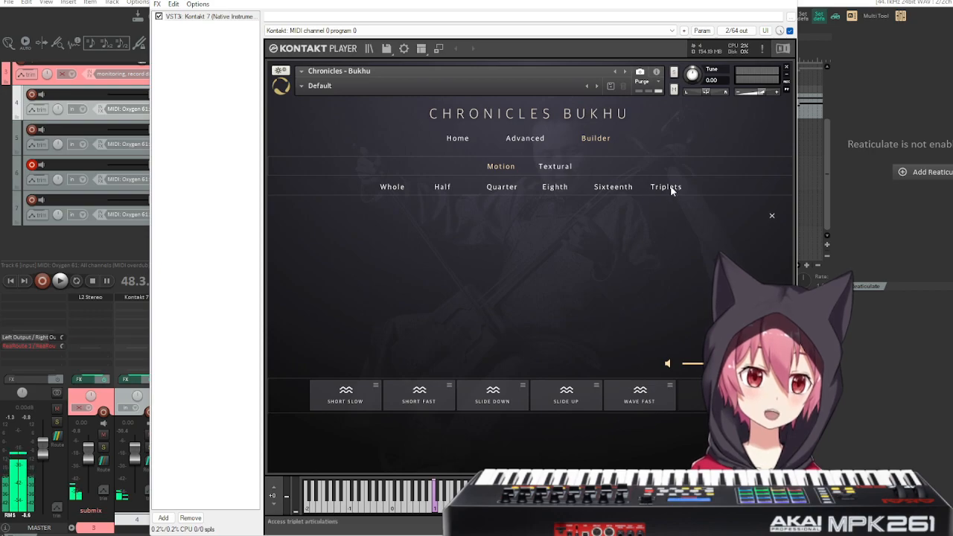
click(556, 165)
click(504, 167)
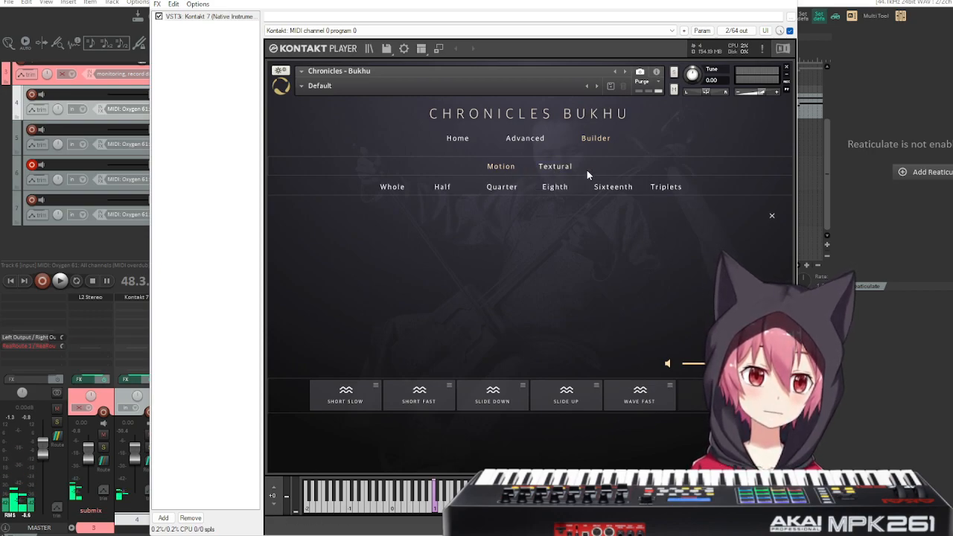
click(562, 167)
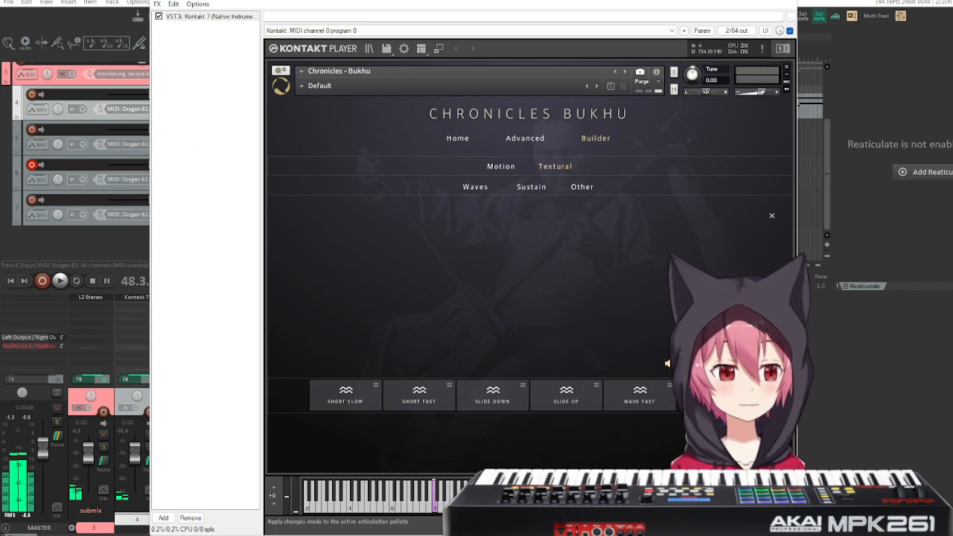
Apply the new fiddle articulation palette and assign its five articulations successive keyswitches from C0 to E0.
click(772, 396)
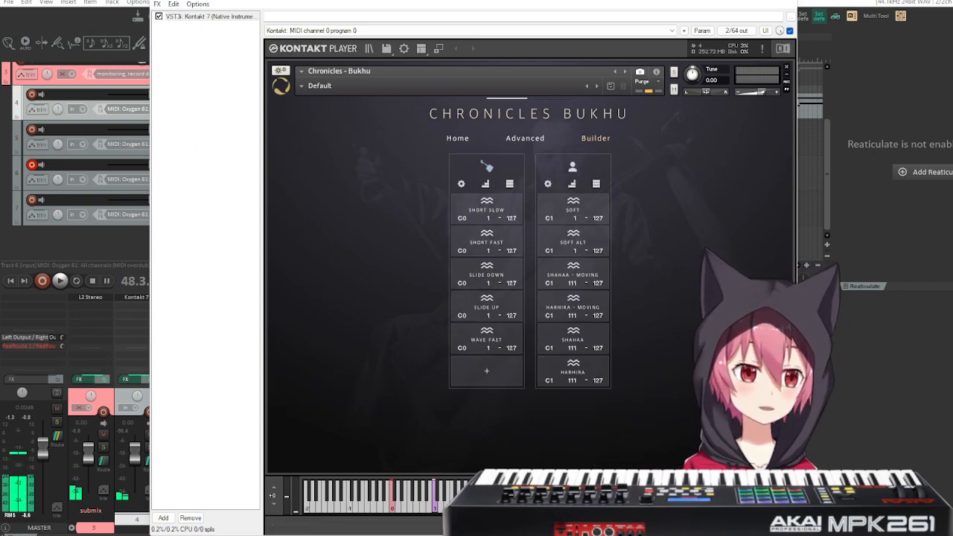
click(485, 185)
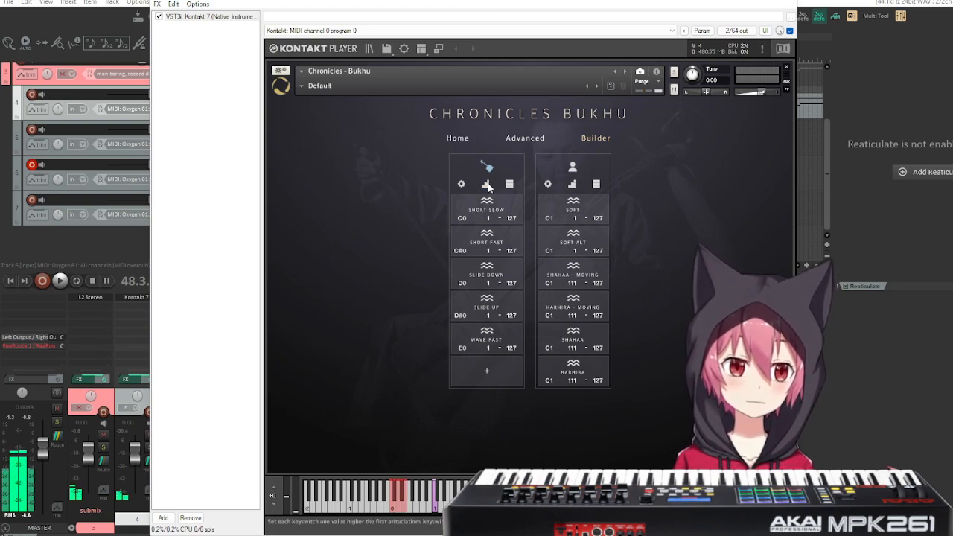
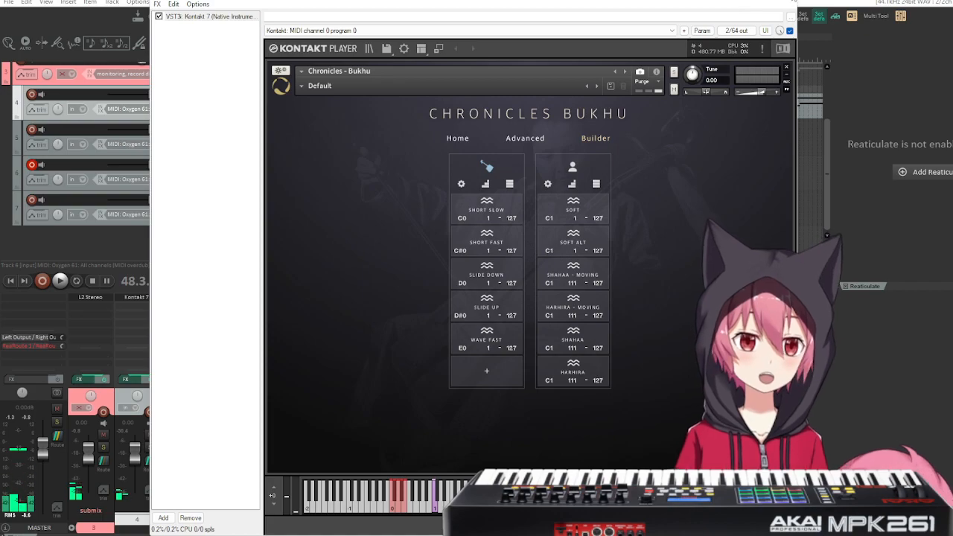
Reopen the Kontakt instrument on track 6 and show its Home page.
click(792, 1)
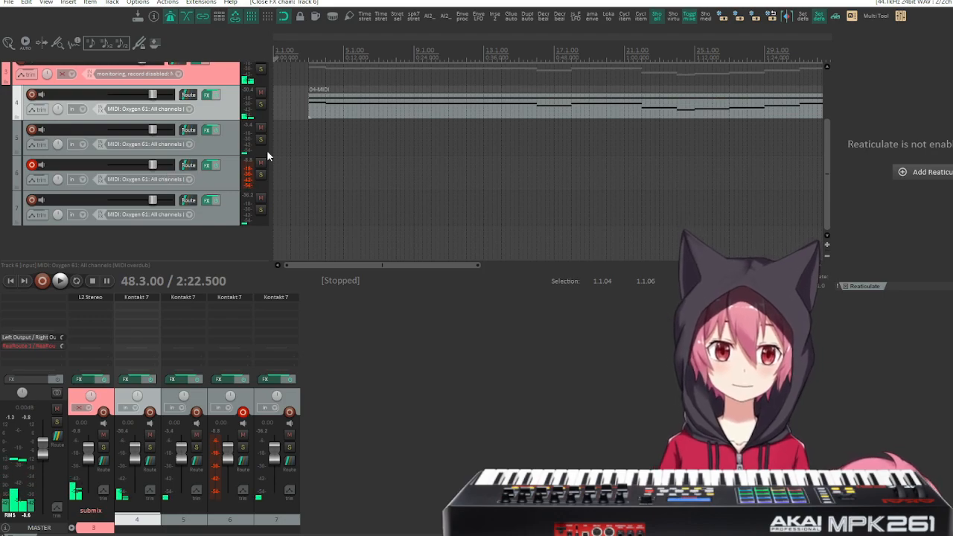
click(207, 172)
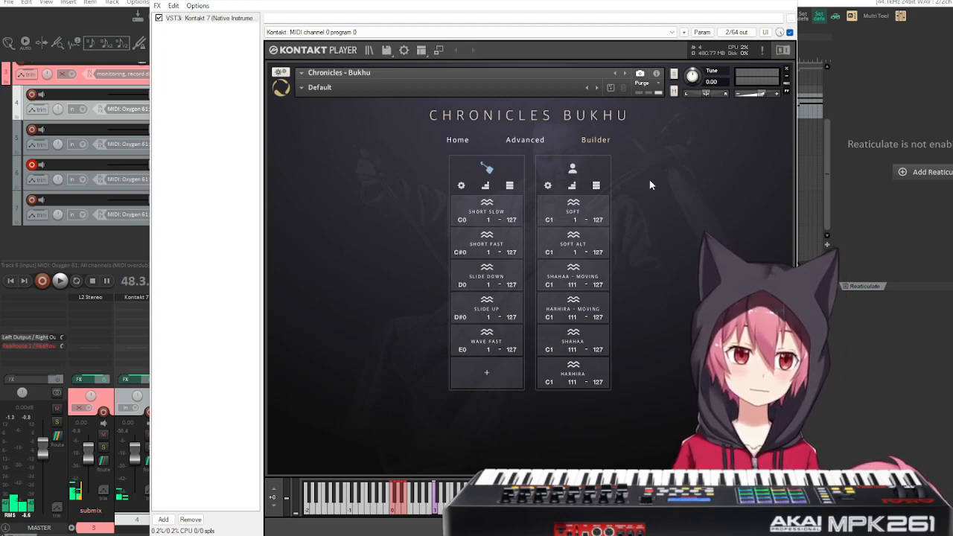
click(763, 51)
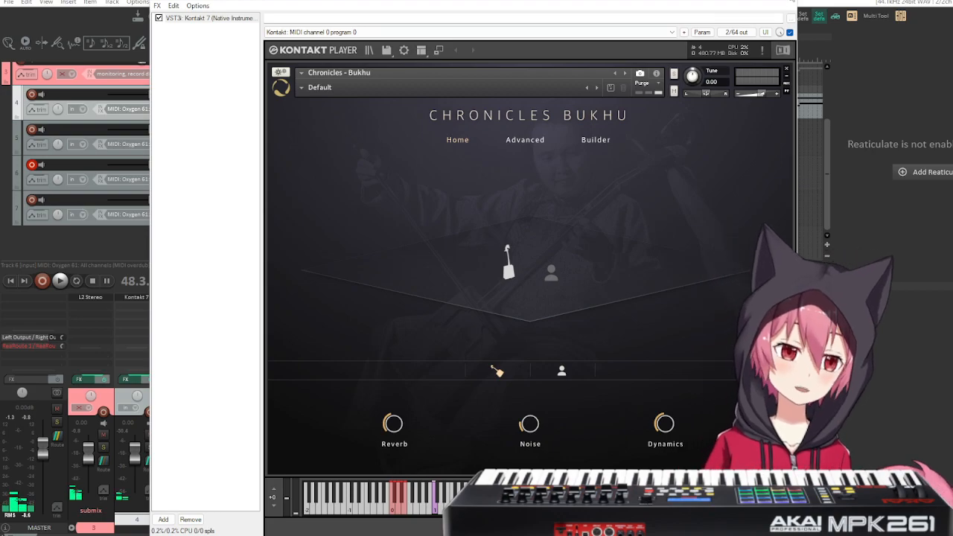
Close the instrument window and briefly play the arrangement from measure 8.3.
click(785, 1)
click(402, 72)
key(space)
key(space)
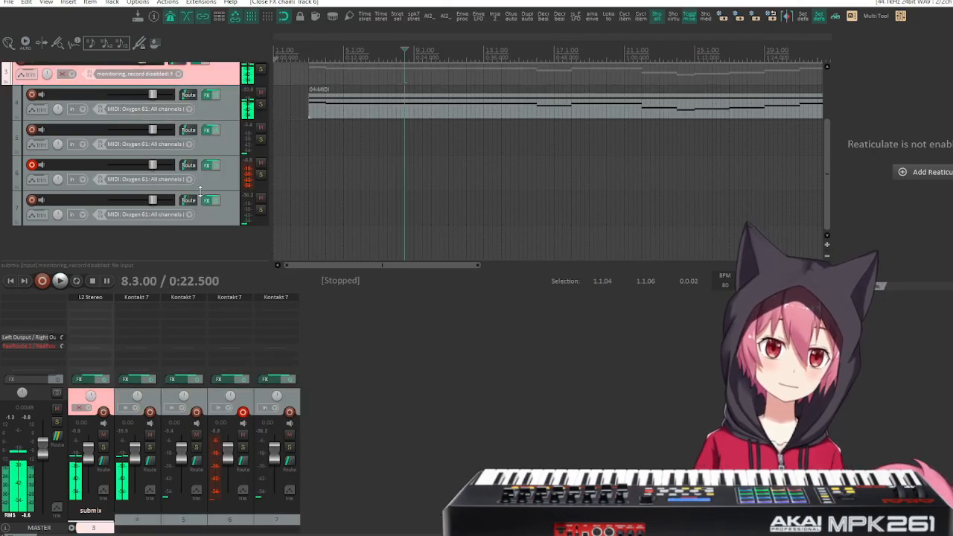
Open the track 6 Kontakt window clear of the track list and show the Builder page.
click(219, 299)
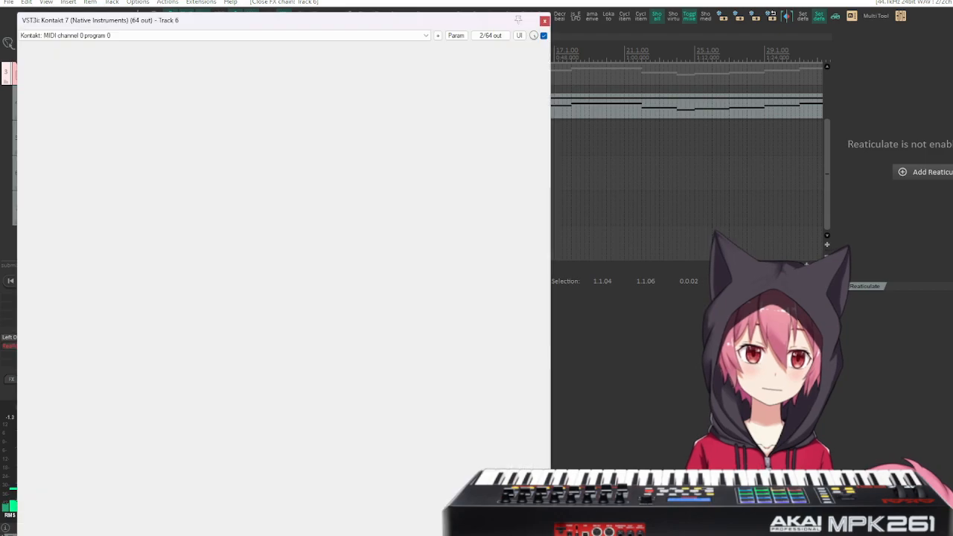
drag(333, 27, 600, 42)
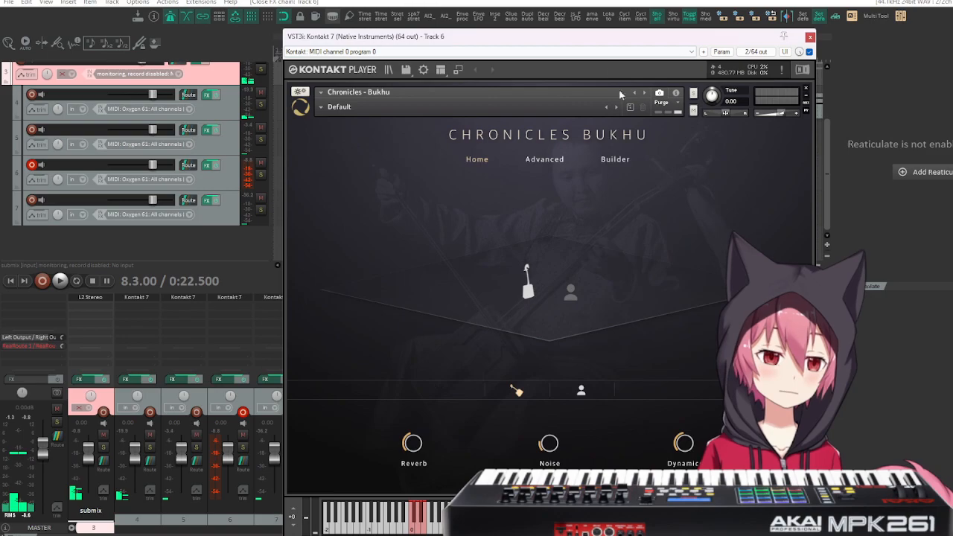
click(218, 218)
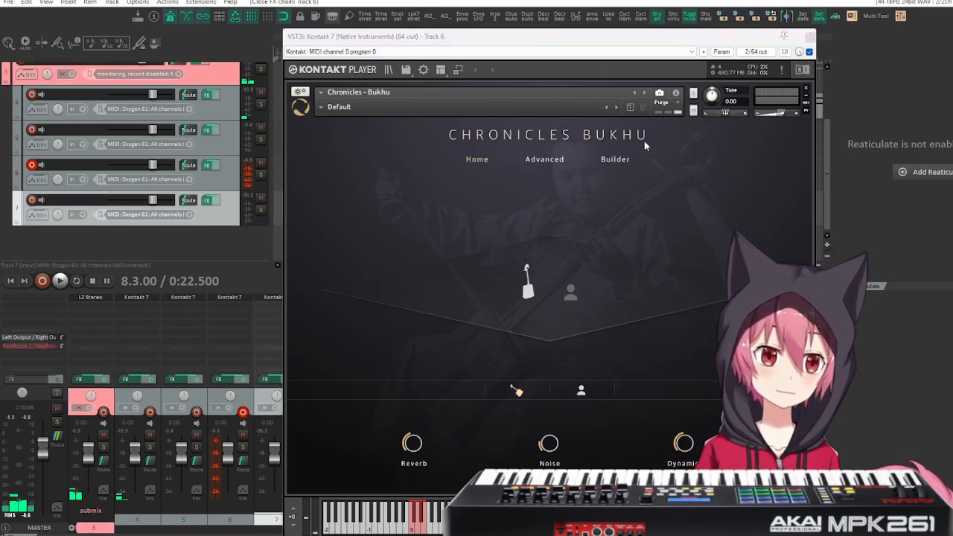
click(617, 159)
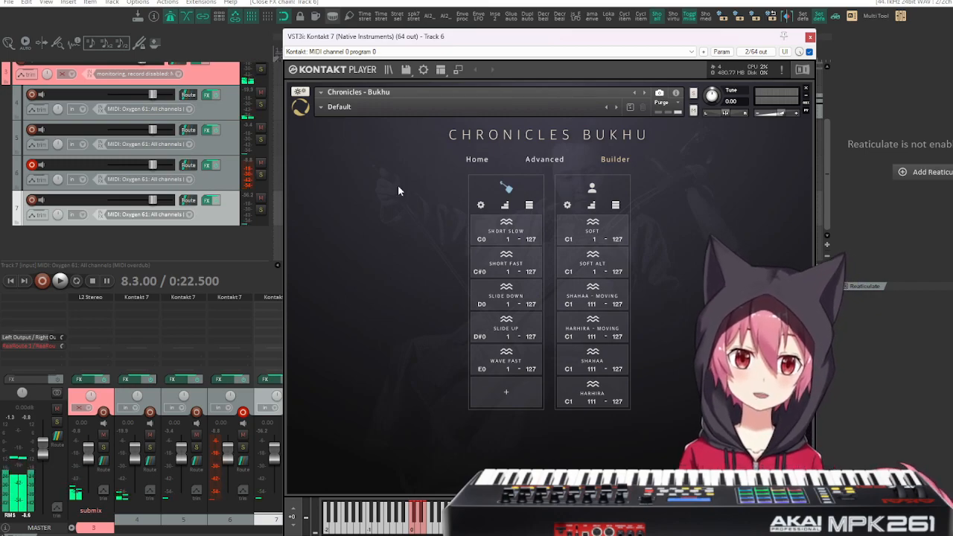
Remove Chronicles - Bukhu from track 6's Kontakt without saving and load a fresh copy from the Bukhu library.
click(218, 184)
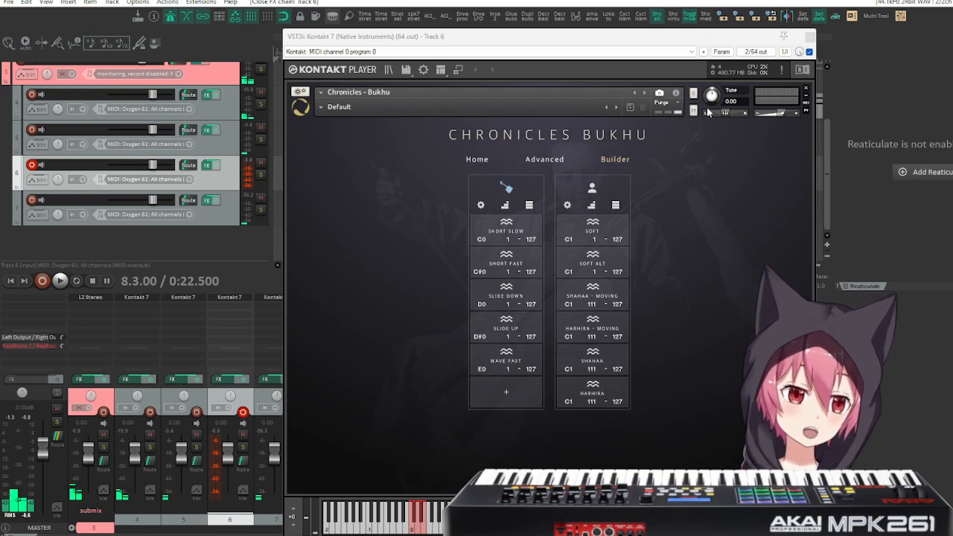
click(805, 91)
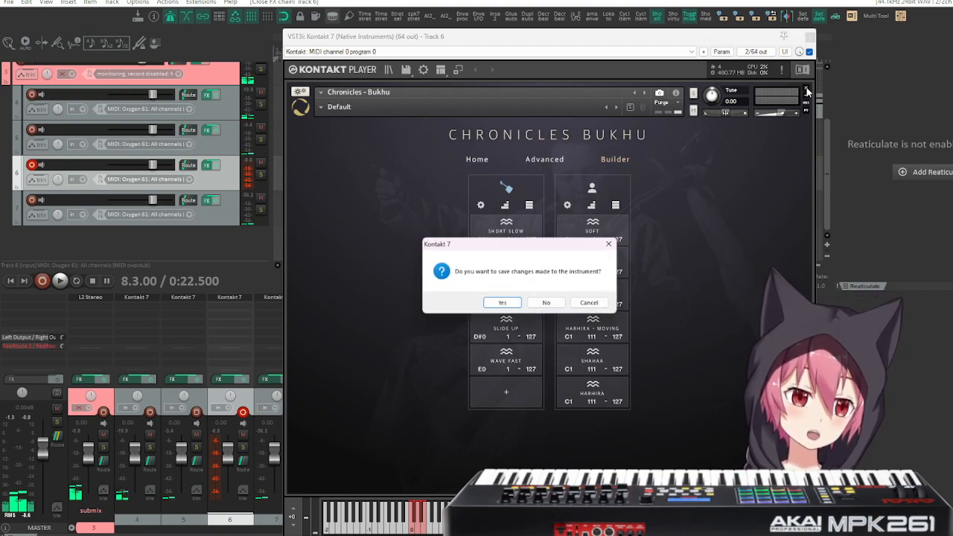
click(552, 302)
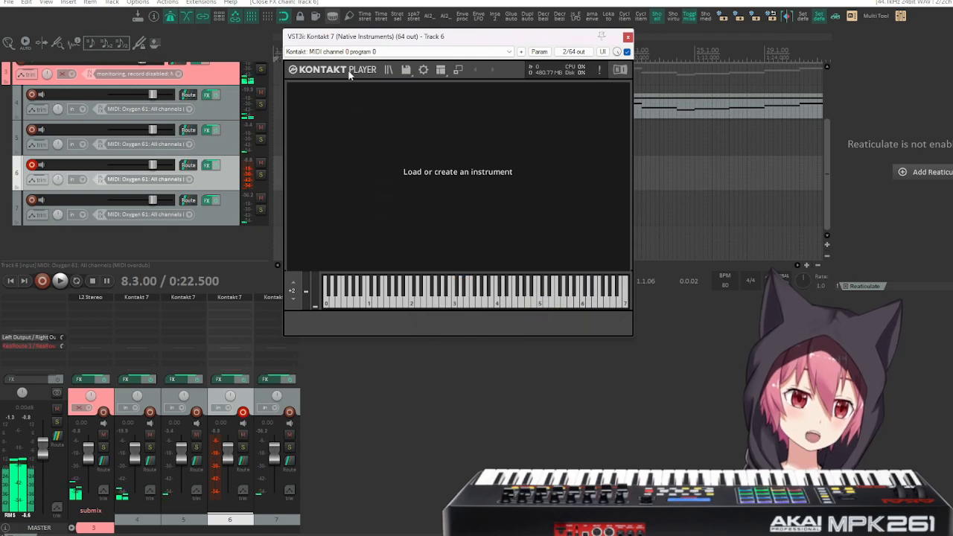
click(457, 70)
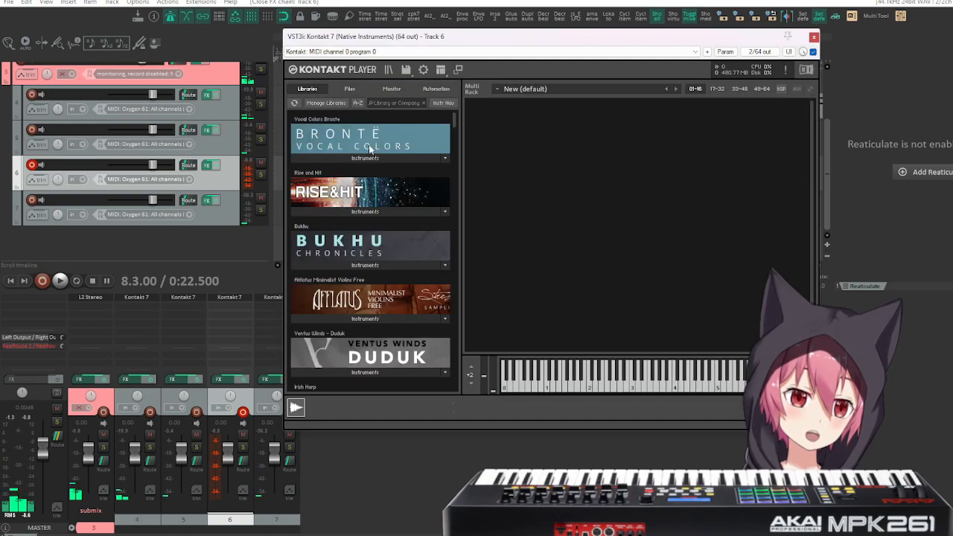
click(367, 266)
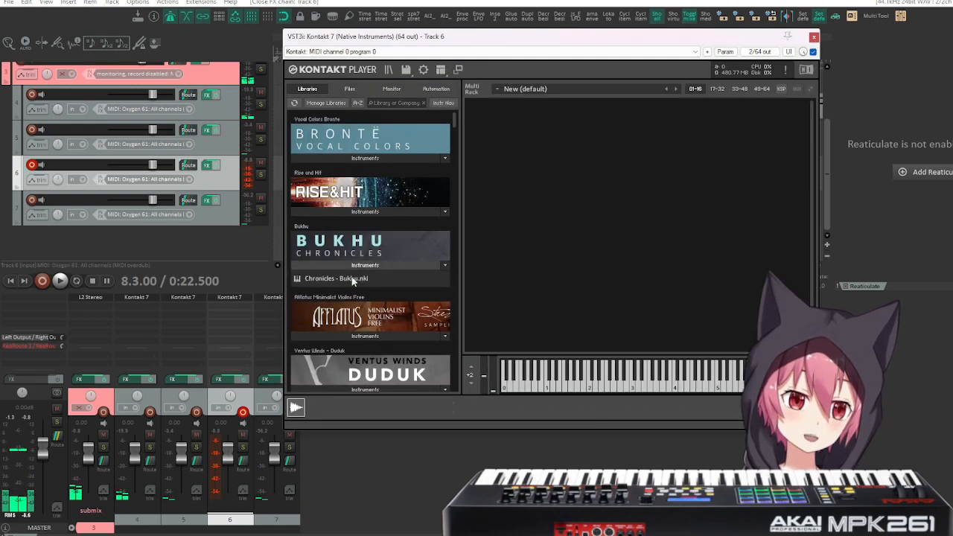
click(457, 70)
Set the room noise level to -28.0 dB and turn off the voice section on the Home page.
mouse_move(548, 431)
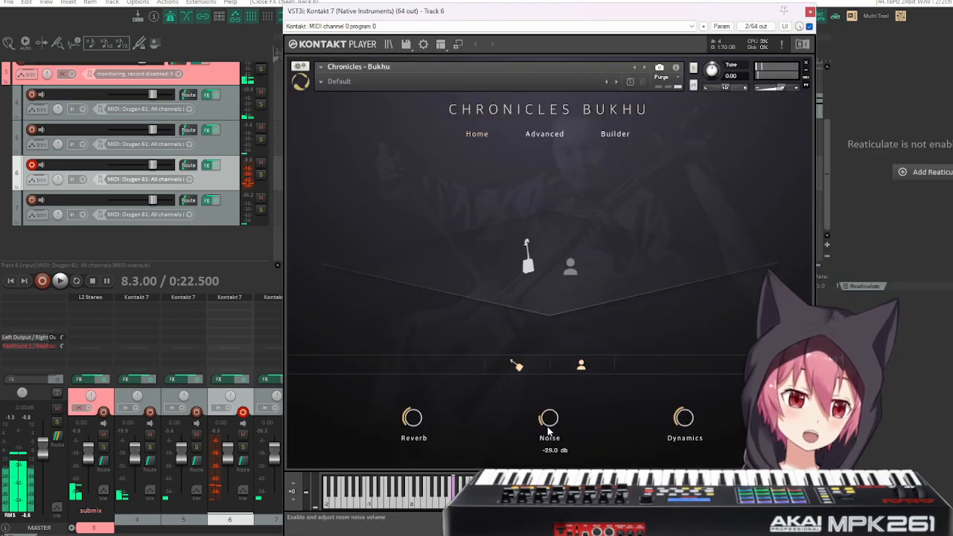
drag(548, 431, 584, 313)
click(623, 134)
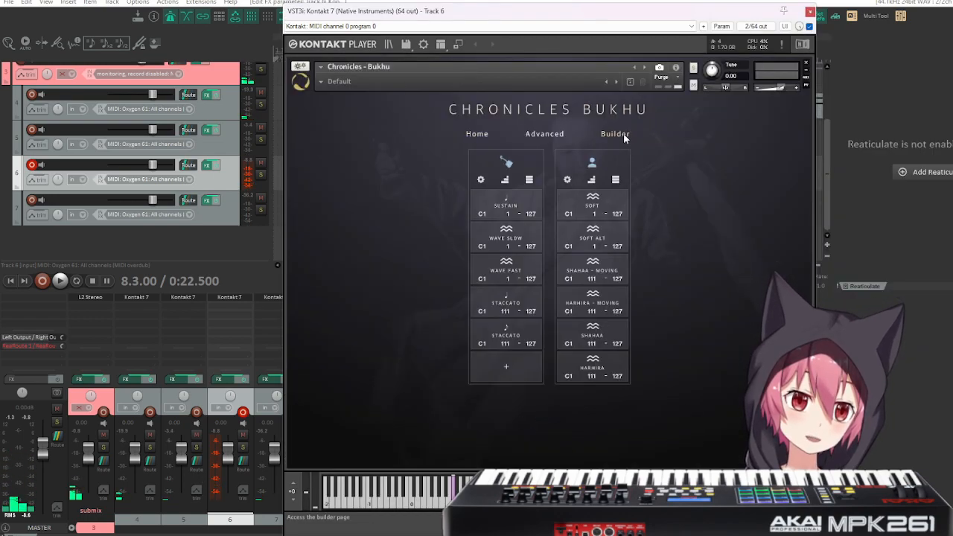
click(552, 135)
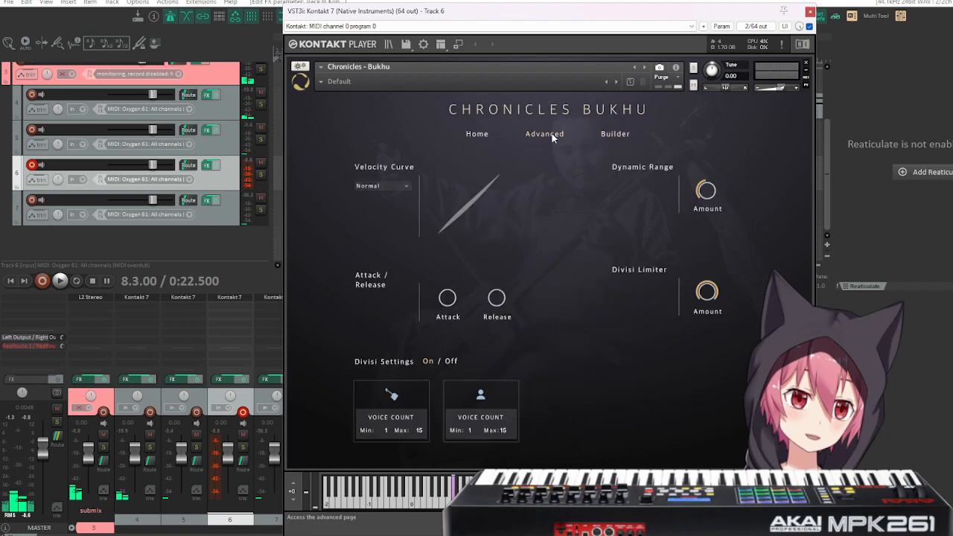
click(484, 136)
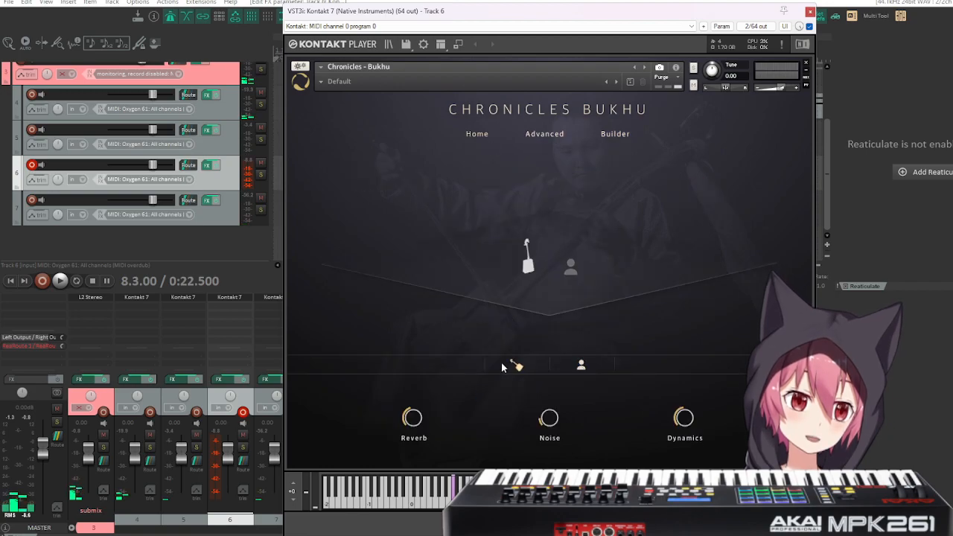
Clear the default articulations from the fiddle column in the Builder and open its empty textural palette.
click(608, 134)
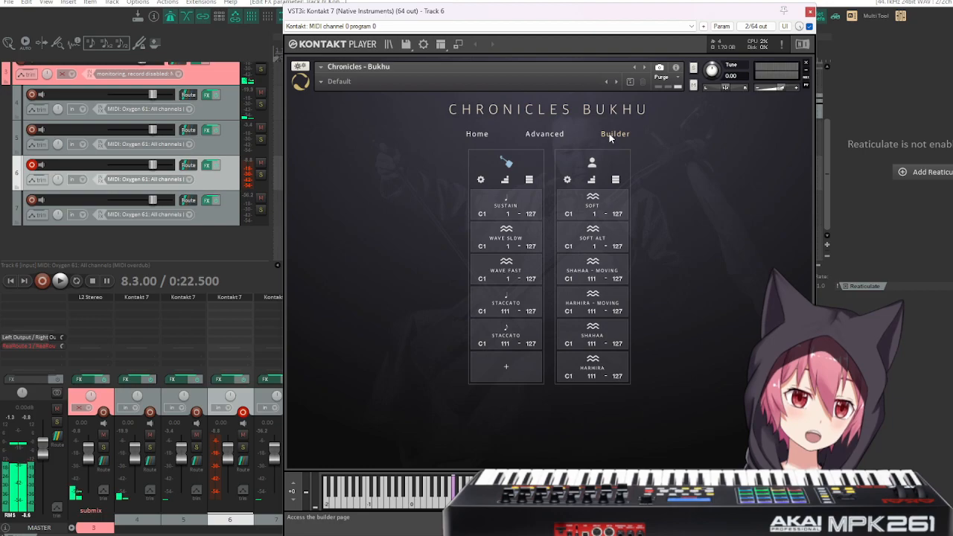
click(505, 180)
click(495, 204)
click(507, 198)
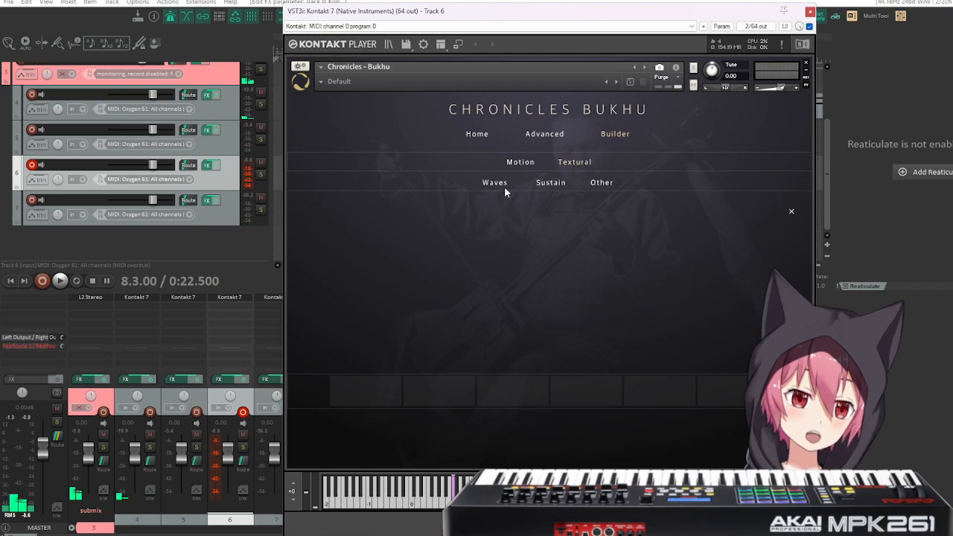
Place the textural sustain articulations Short Slow and Short Fast in the first two palette slots.
click(557, 182)
drag(438, 247, 395, 384)
drag(514, 237, 439, 384)
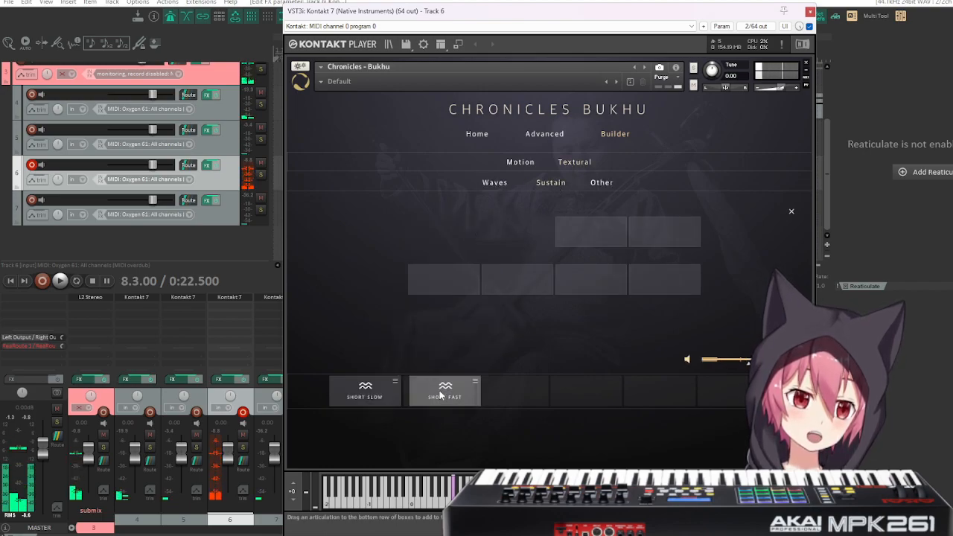
Add the textural articulations Slide Down and Slide Up to the third and fourth palette slots.
click(601, 182)
drag(471, 237, 513, 384)
drag(518, 234, 585, 383)
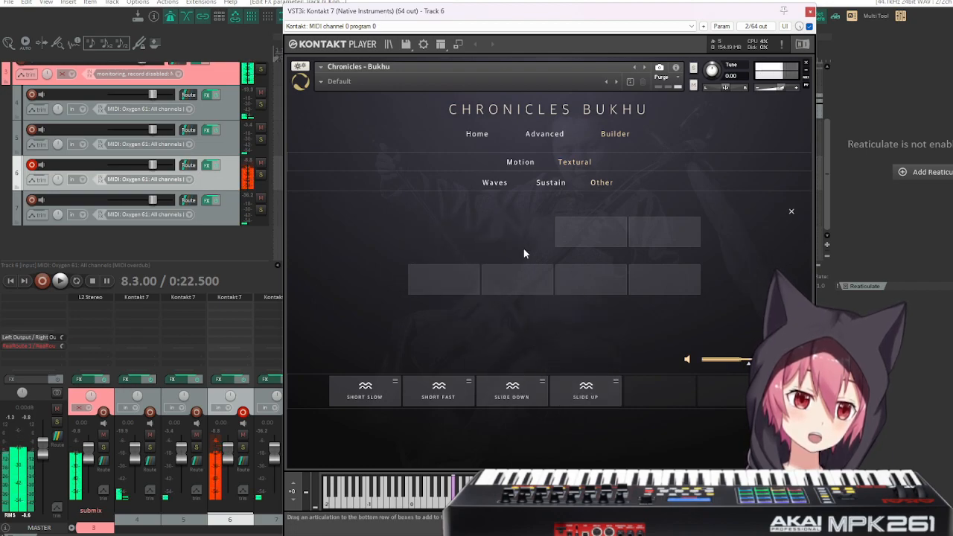
Add Wave Fast to the fifth slot and apply the fiddle palette with successive keyswitches from C0 to E0.
click(488, 183)
drag(603, 237, 670, 395)
click(615, 134)
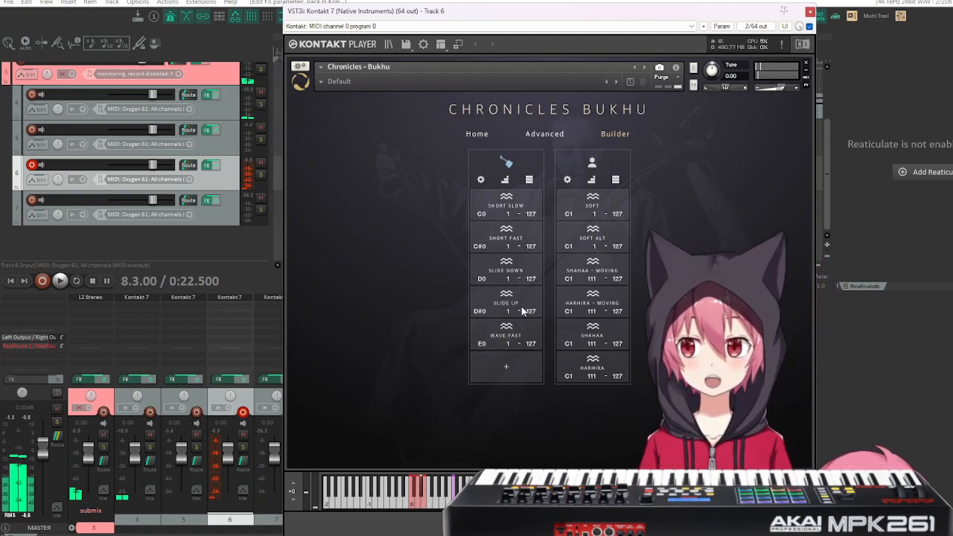
Inspect the individual articulation controls of Wave Fast, Slide Up, Slide Down and Short Fast.
click(502, 335)
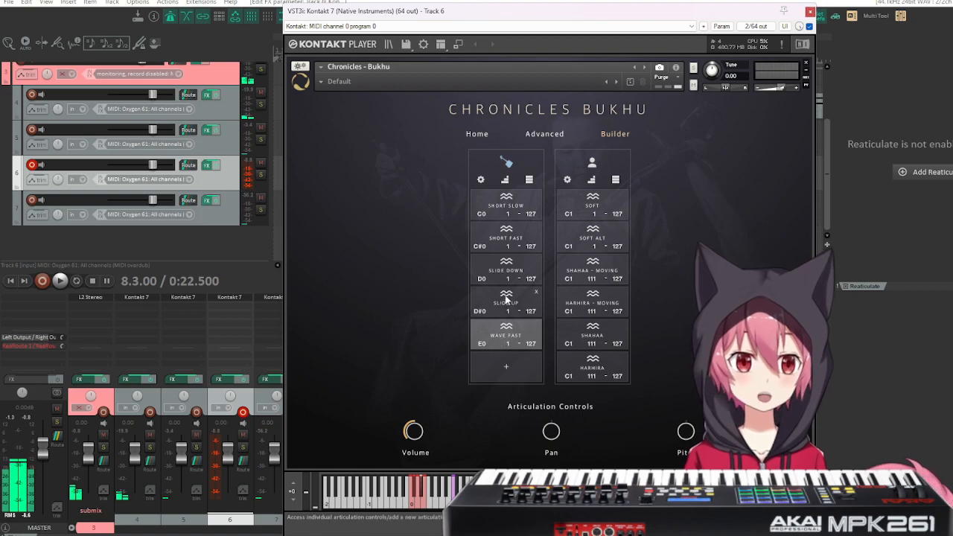
click(505, 298)
click(510, 273)
click(508, 239)
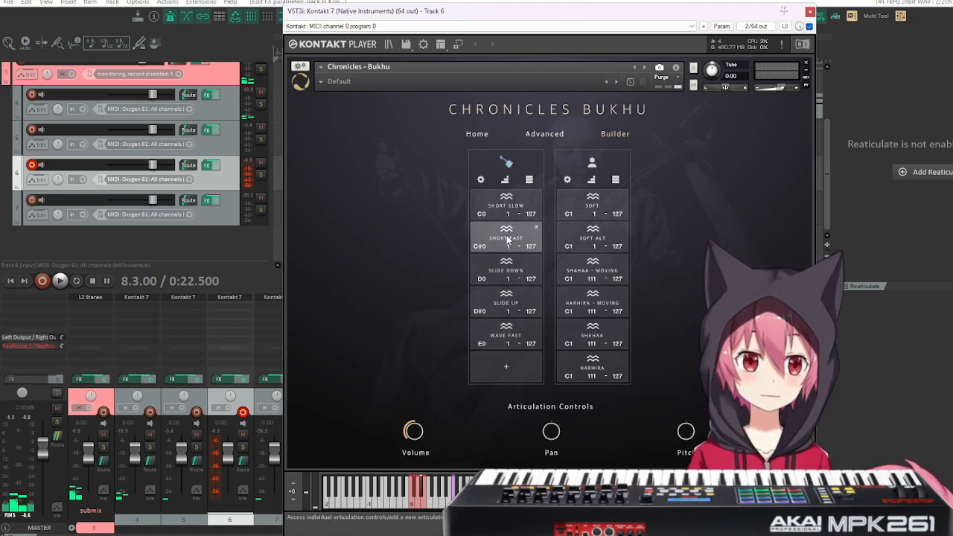
Balance the fiddle articulation volumes, with Short Slow at 2.9 dB, Short Fast at 4.3 dB and Slide Down at 11.1 dB.
click(503, 198)
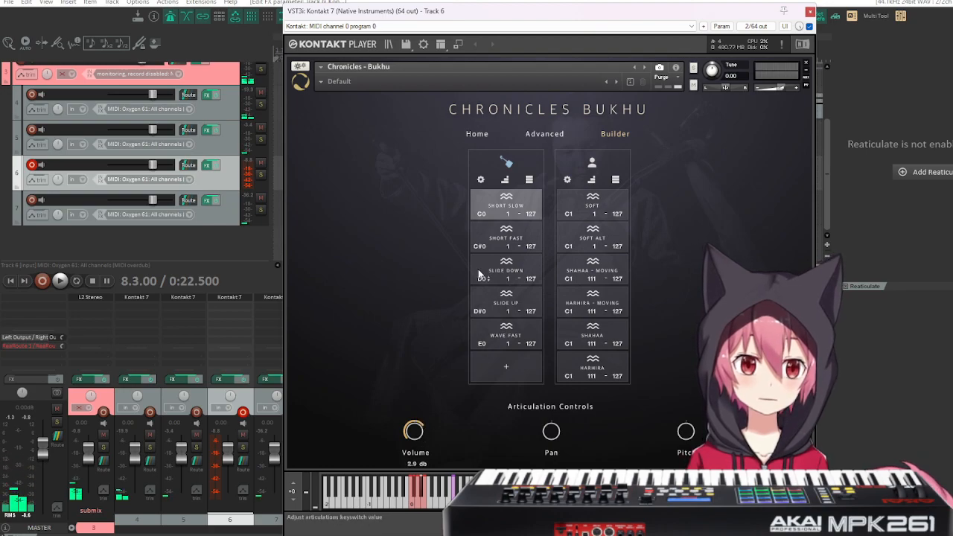
click(519, 237)
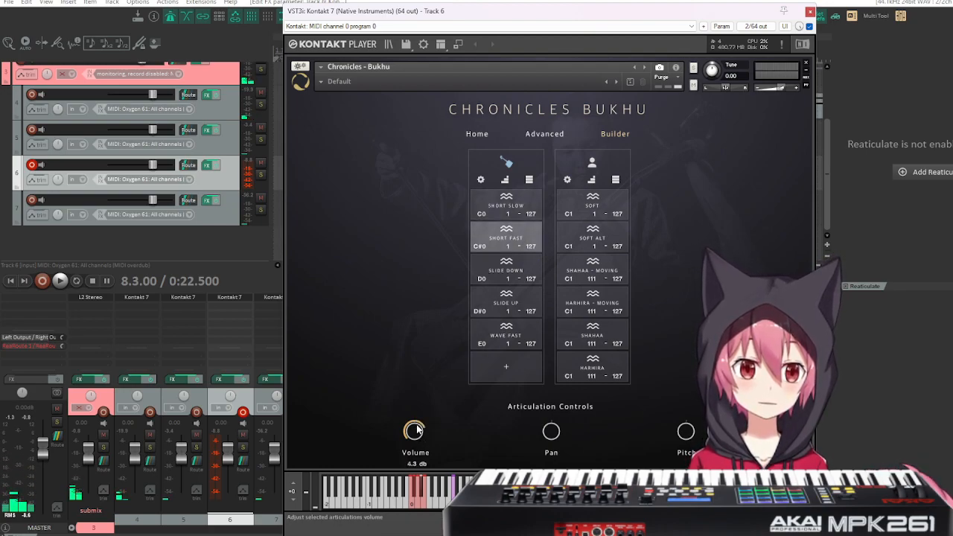
click(507, 278)
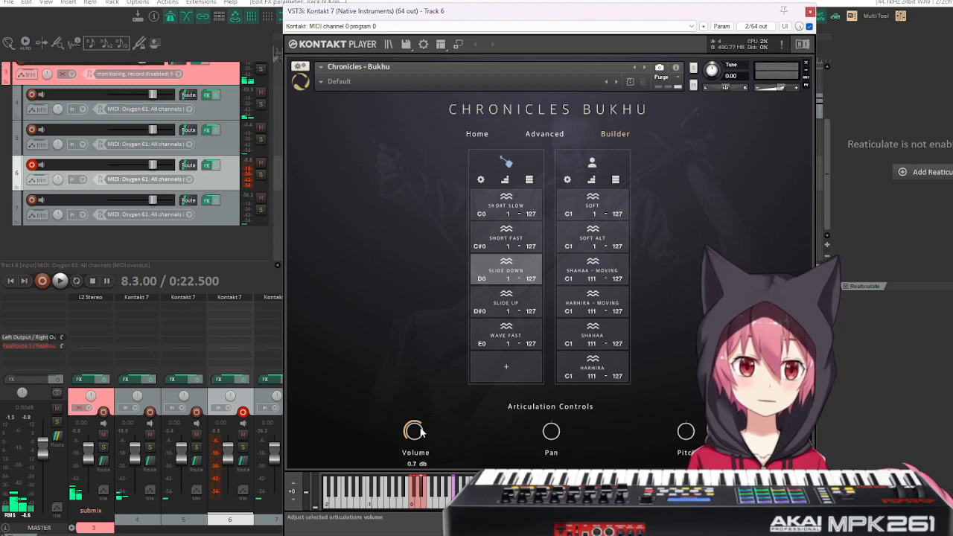
click(495, 310)
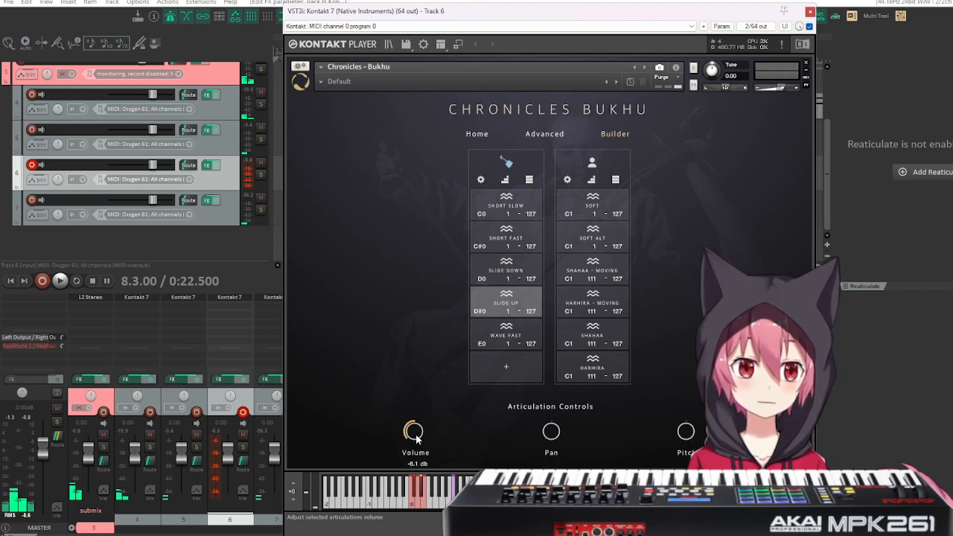
click(509, 280)
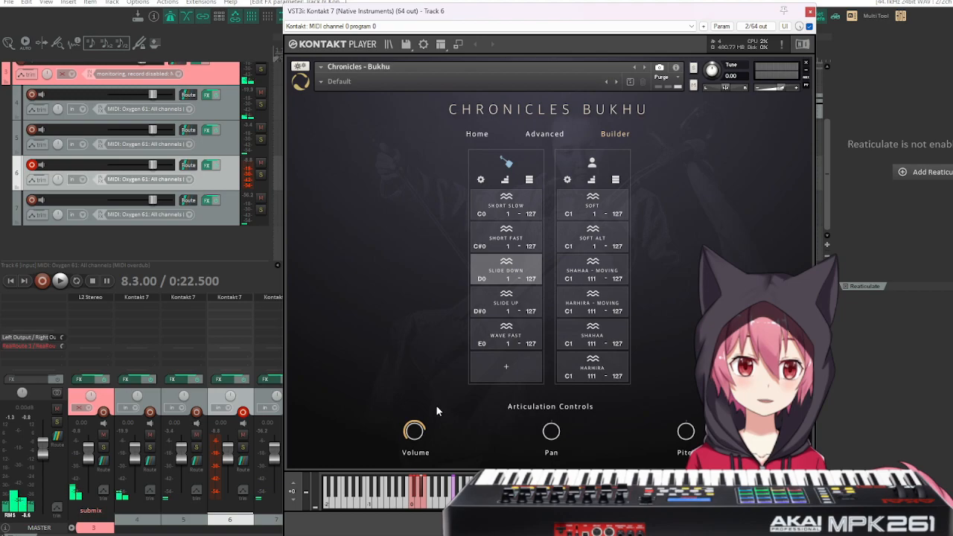
click(499, 339)
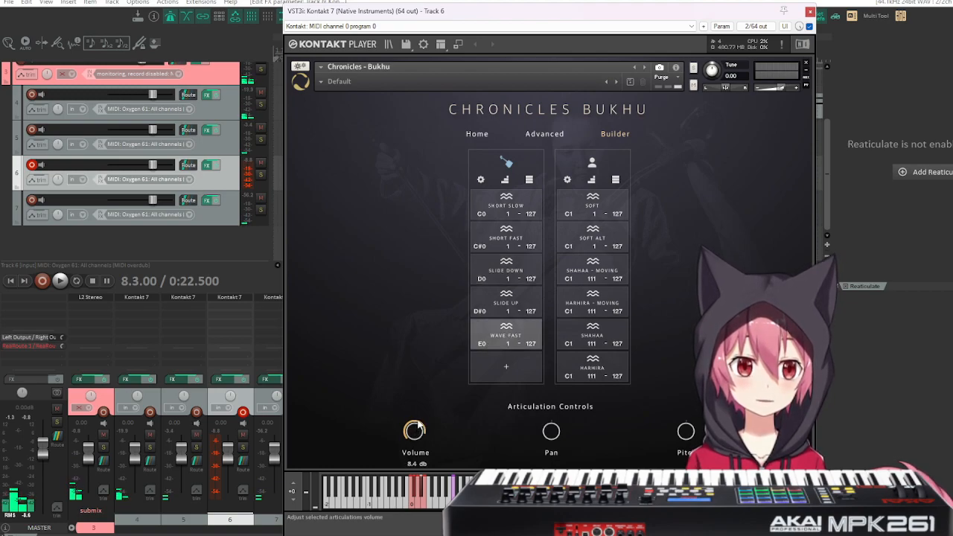
click(514, 334)
click(810, 12)
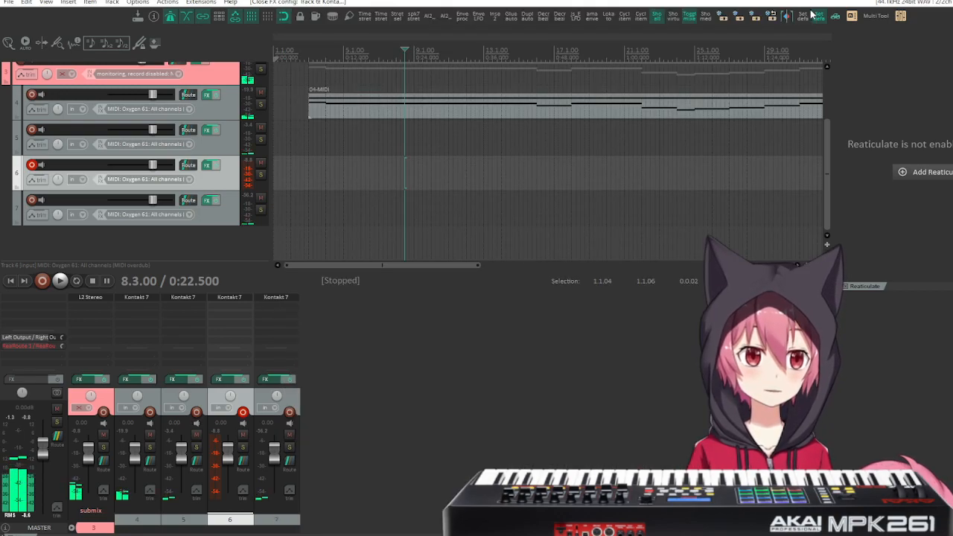
Play the arrangement from measure 2.3, just before the first MIDI item on track 4.
click(301, 66)
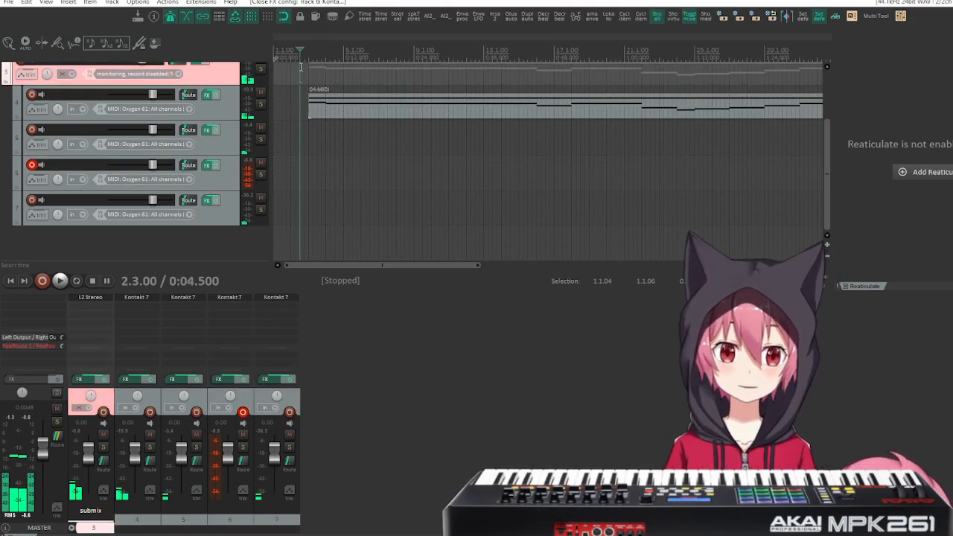
key(space)
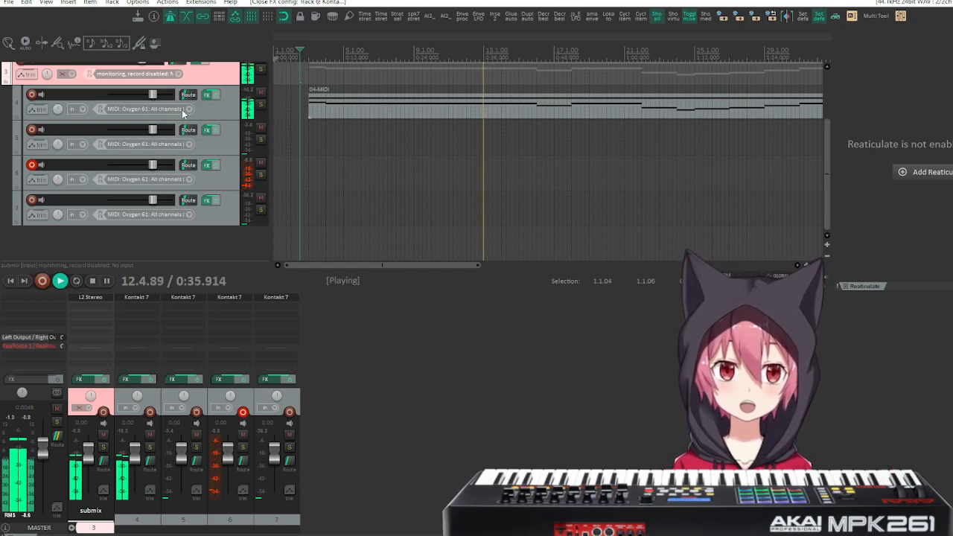
Lower track 4's volume to -2.60 dB during playback and jump playback to the start of the 05-MIDI item.
drag(153, 96, 149, 97)
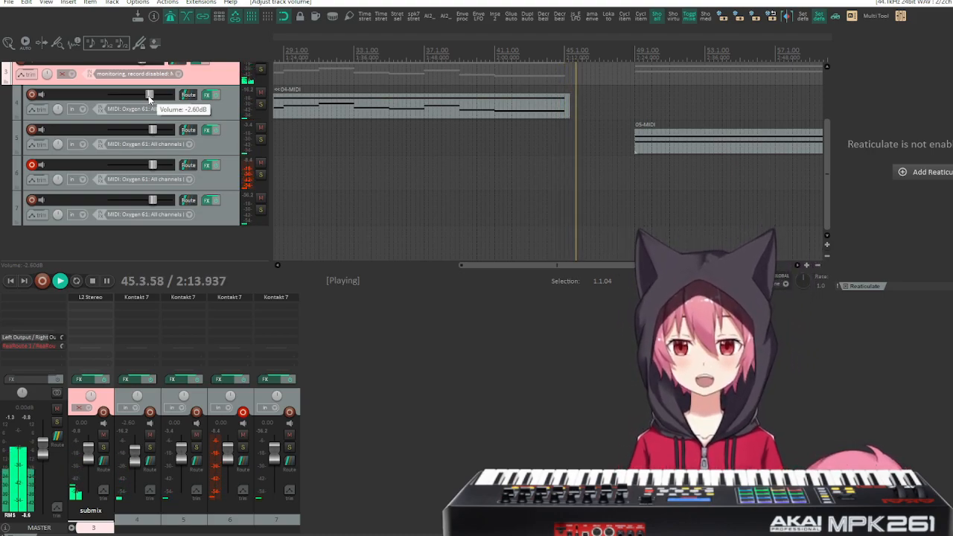
click(634, 52)
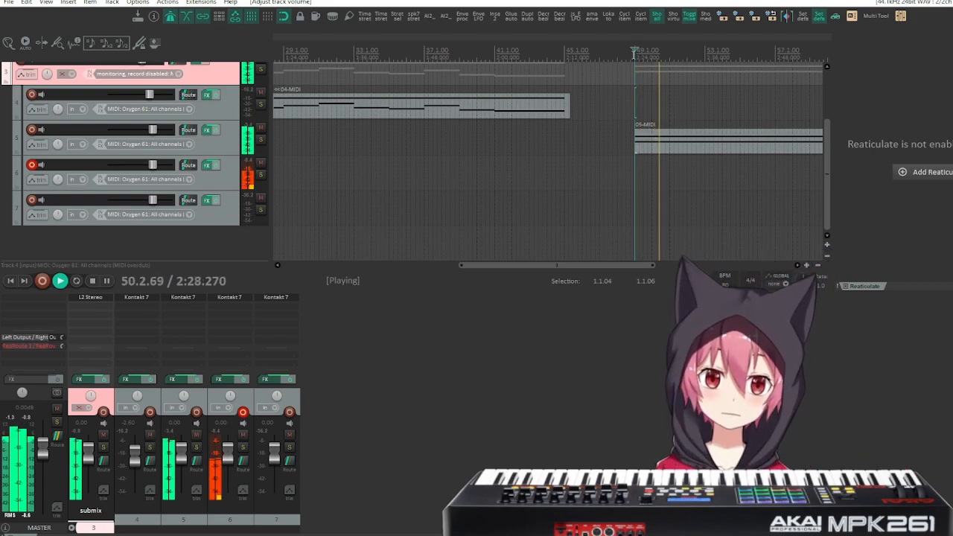
Lower track 5's volume to -8.21 dB during playback.
drag(153, 134, 145, 144)
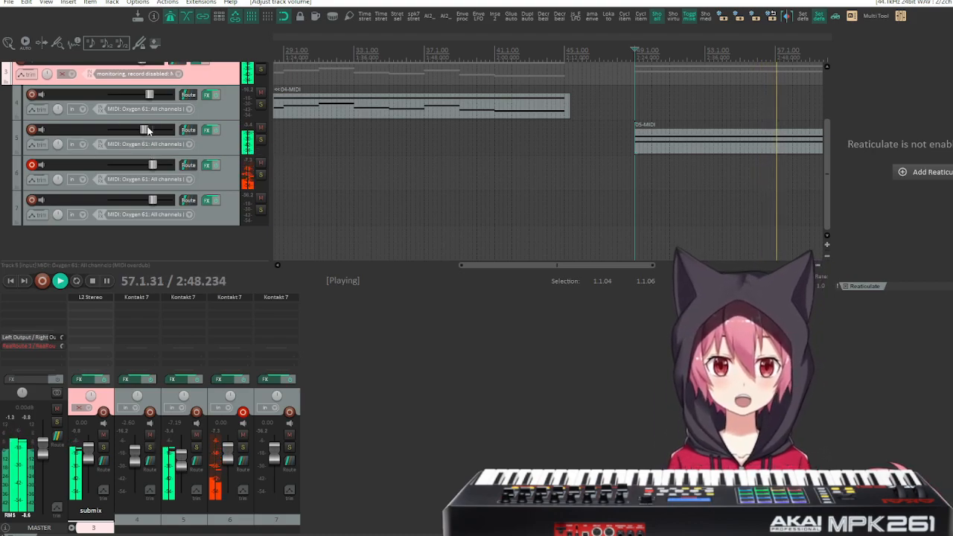
drag(146, 129, 144, 130)
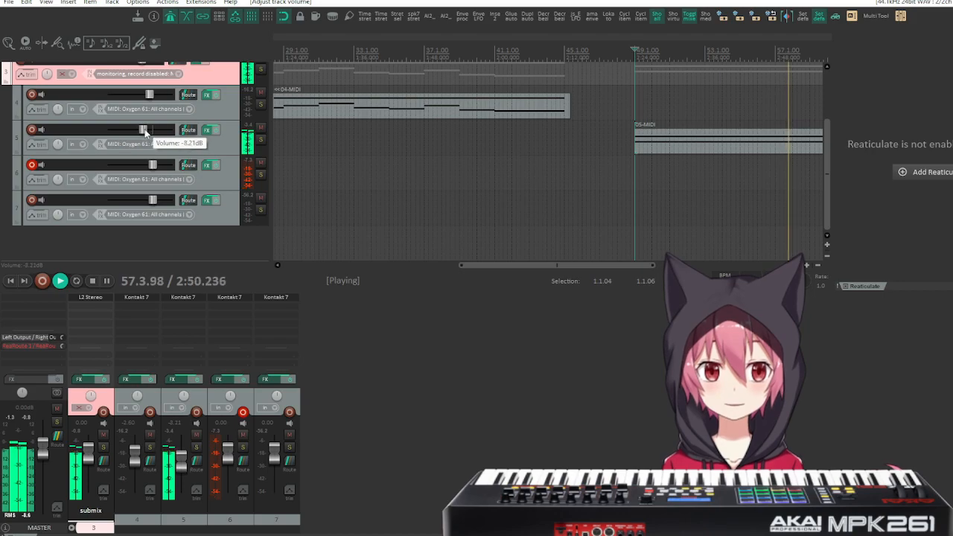
Record a MIDI part on track 6 over the 05-MIDI item, from measure 48.2 to about measure 62.
click(621, 55)
click(43, 281)
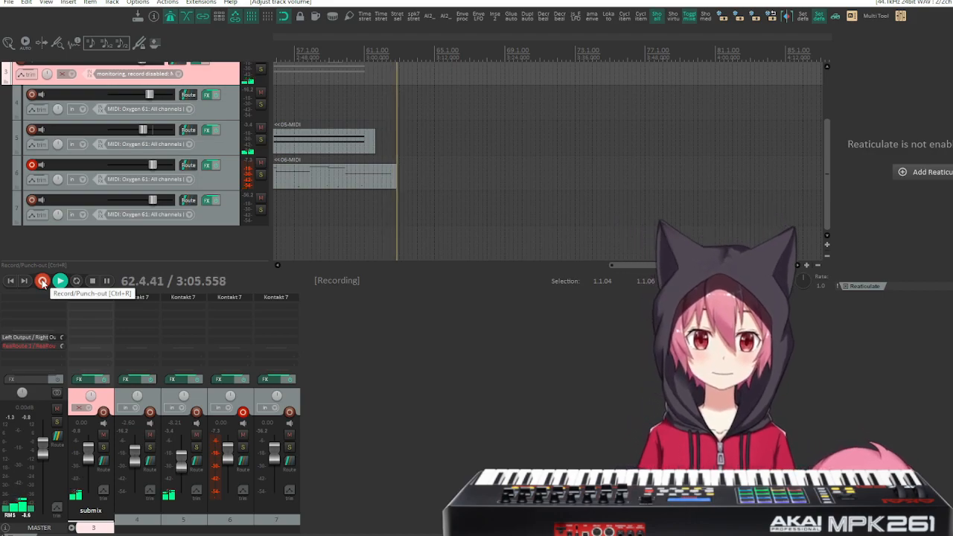
click(41, 281)
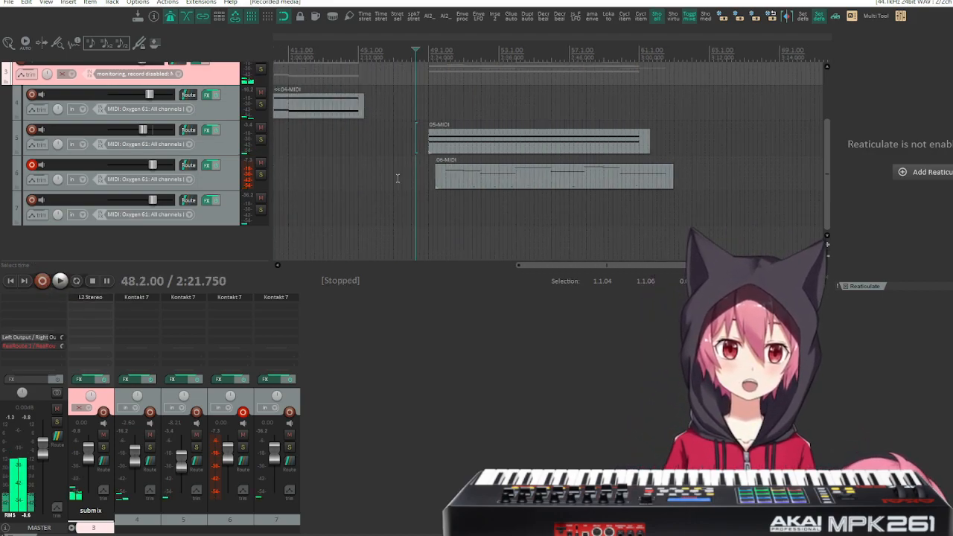
Arm track 7 for recording and load the Default preset in its Chronicles - Bukhu instrument, checking its articulations in the Builder.
key(space)
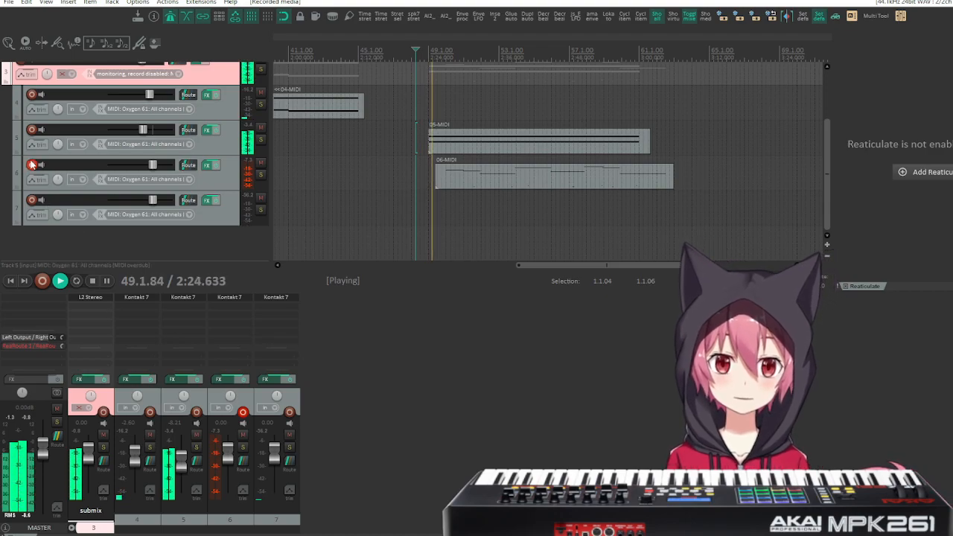
click(31, 200)
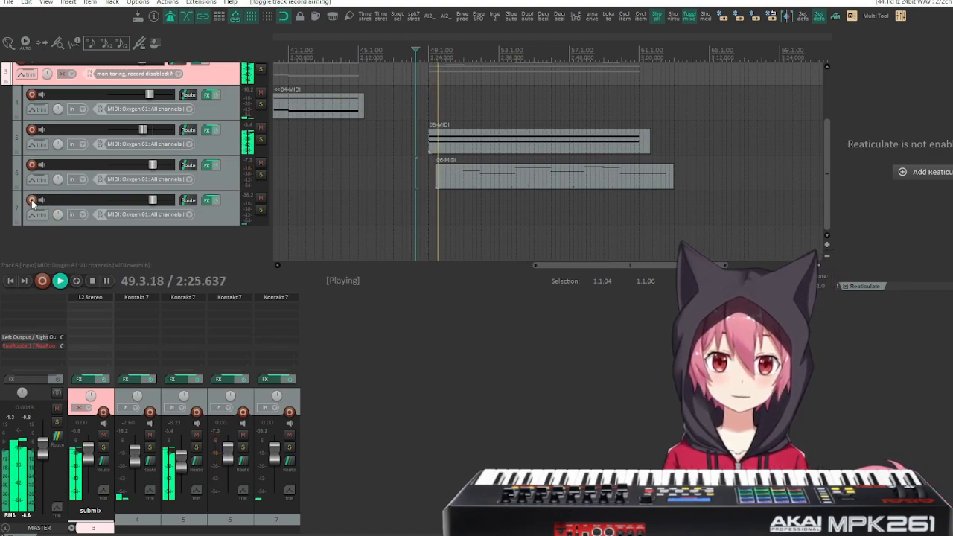
click(210, 200)
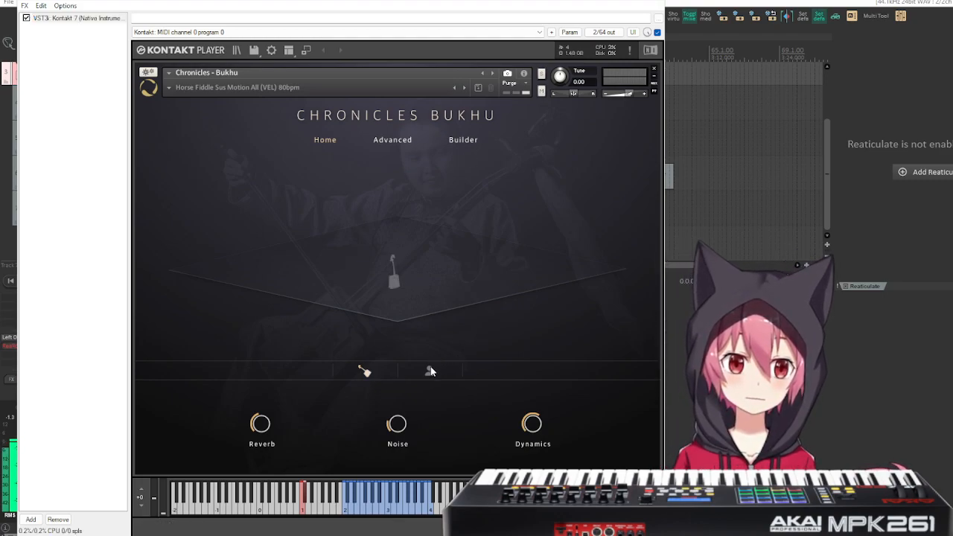
click(179, 88)
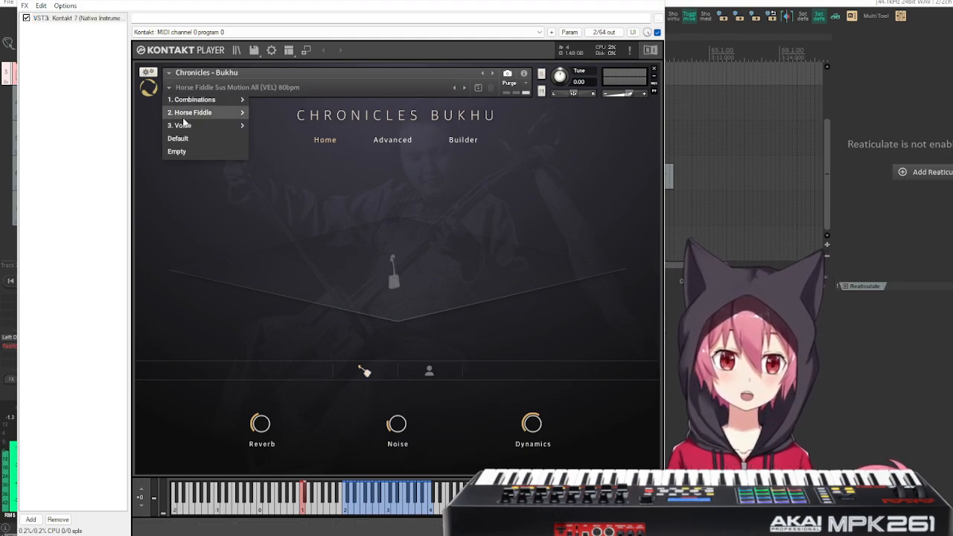
click(195, 139)
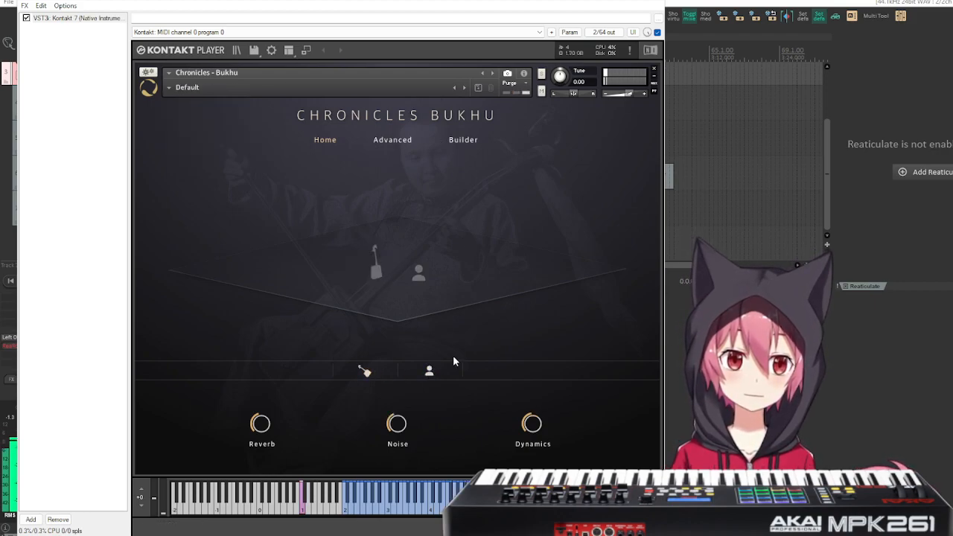
click(462, 140)
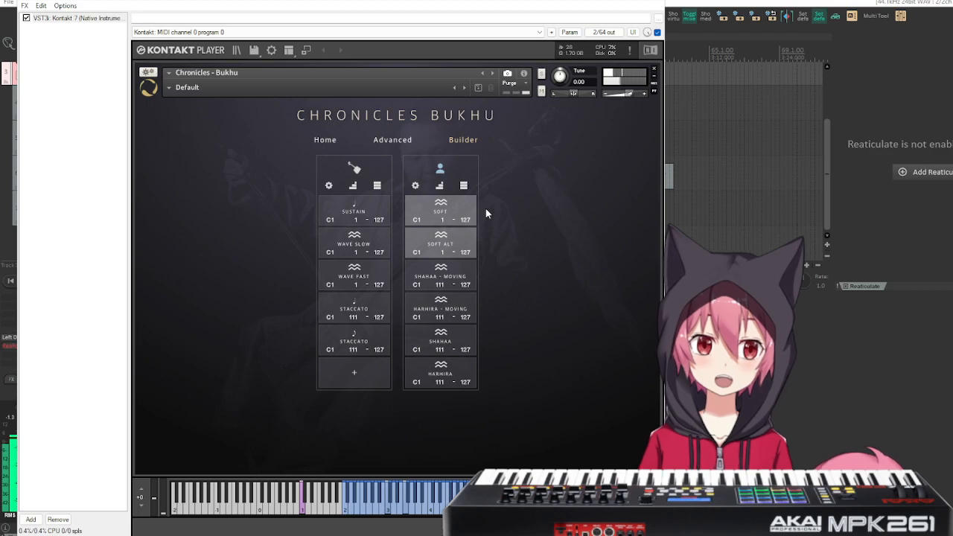
click(661, 3)
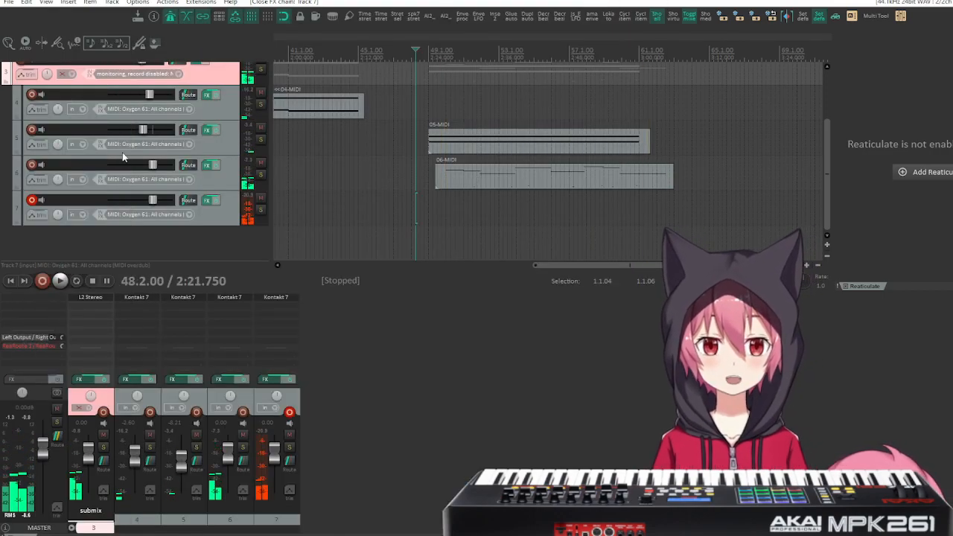
Add a new track with no record input and move it directly below the submix track.
click(178, 243)
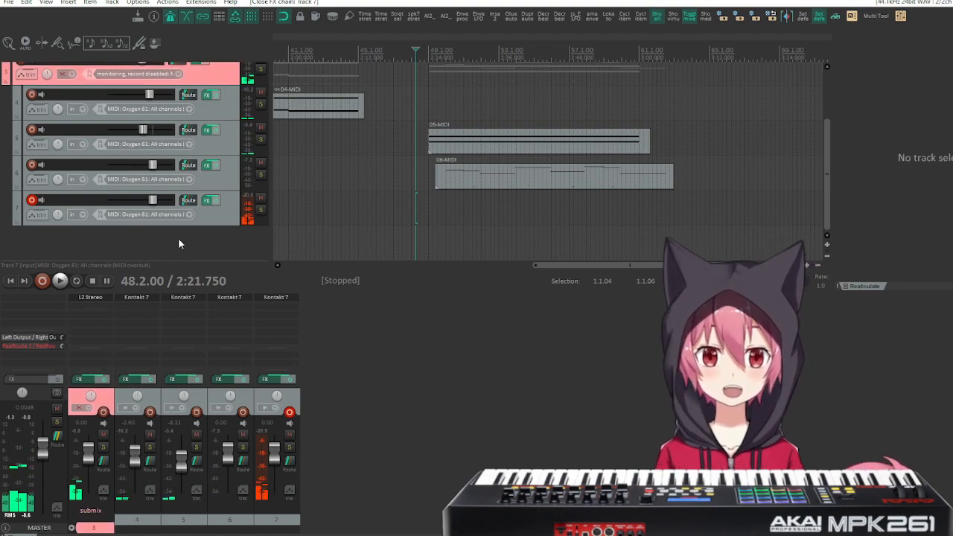
double_click(177, 243)
click(184, 245)
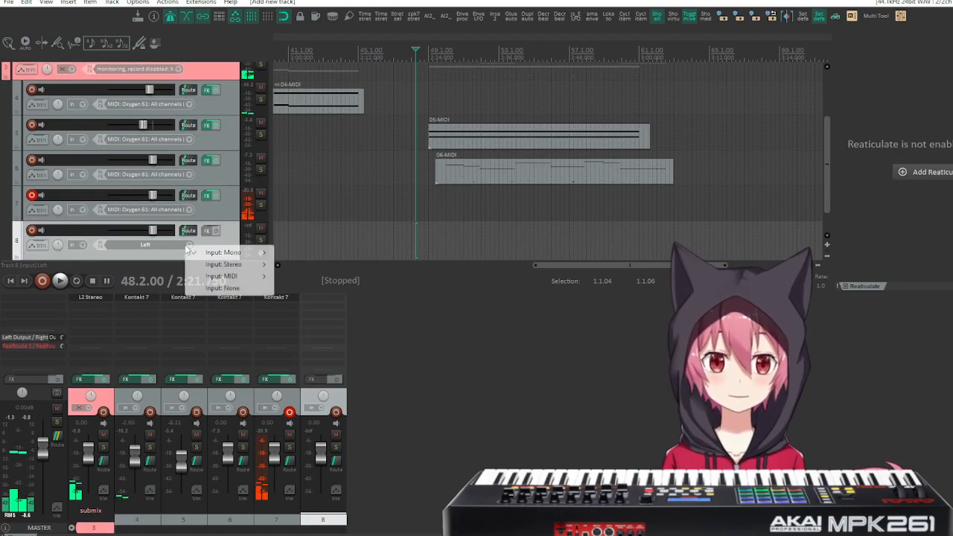
click(222, 289)
drag(213, 237, 138, 105)
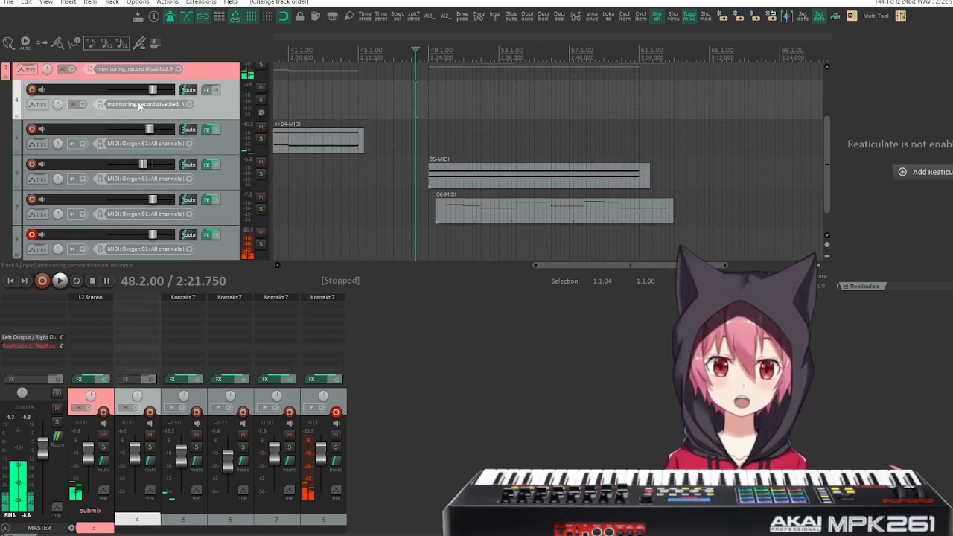
Make the new track 4 a folder that ends at track 7, leaving armed track 8 outside it.
click(18, 113)
scroll(190, 225, down, 1)
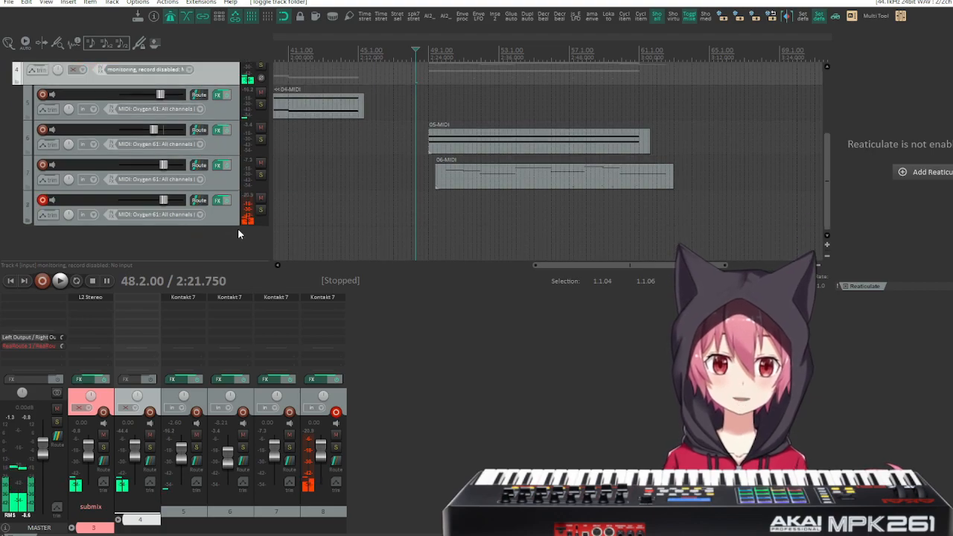
click(28, 188)
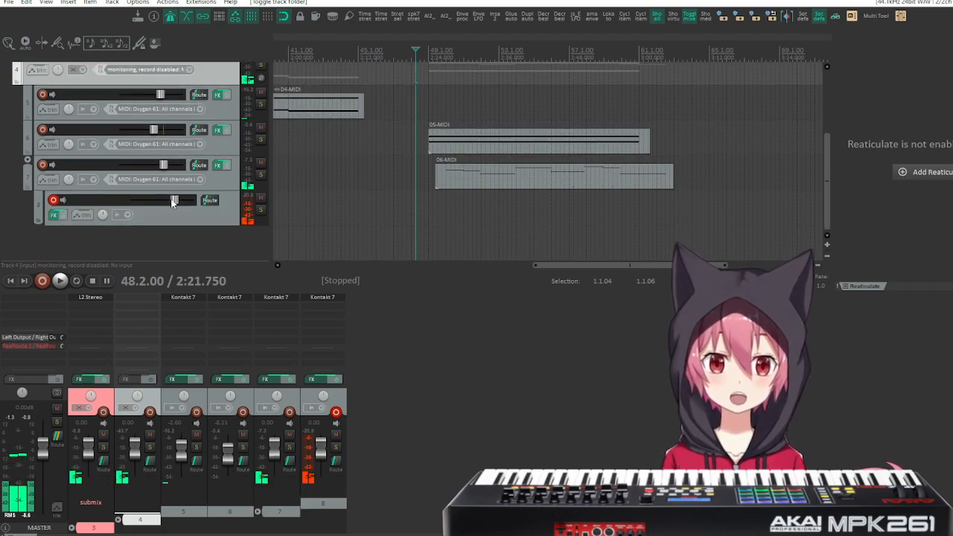
click(29, 192)
scroll(117, 144, up, 1)
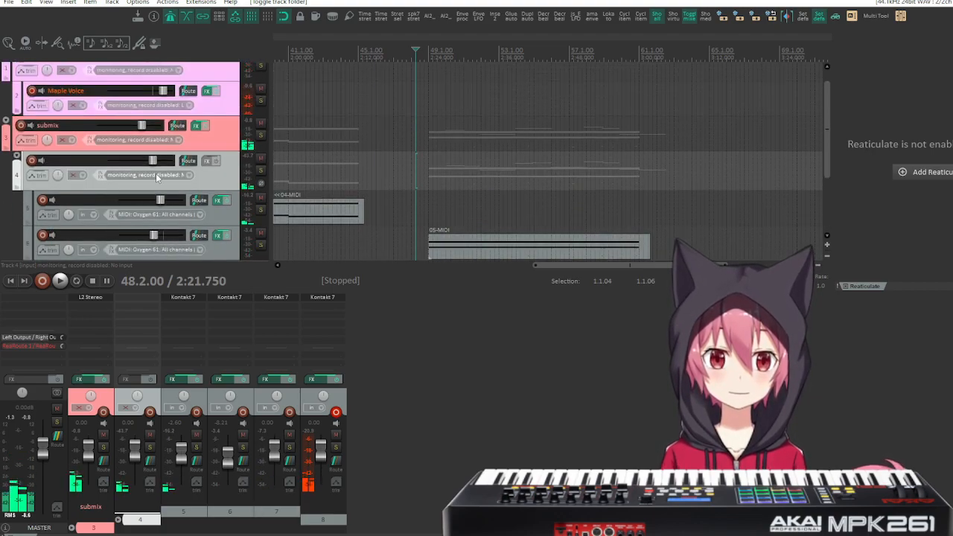
Play from measure 48.2 and lower folder track 4's volume to -7.72 dB.
drag(155, 88, 147, 95)
key(space)
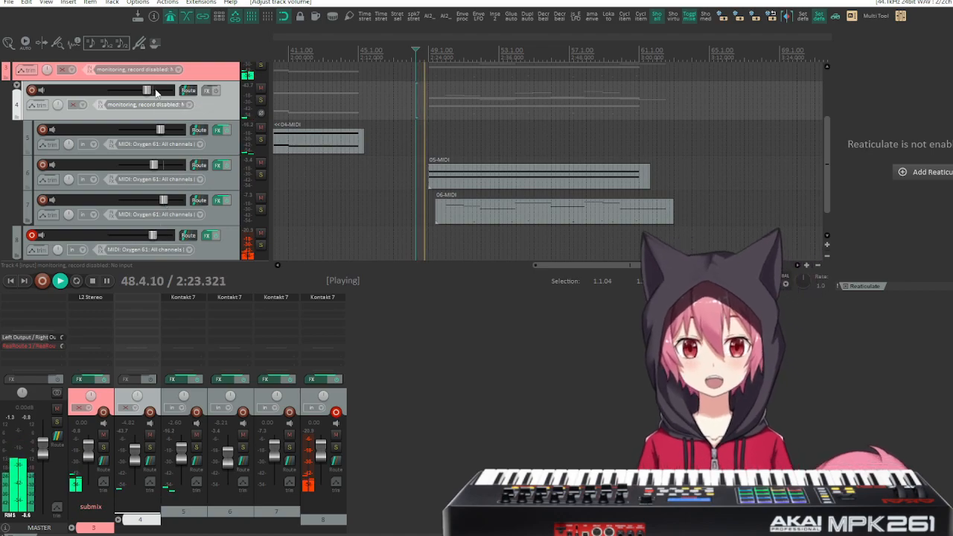
drag(149, 92, 148, 92)
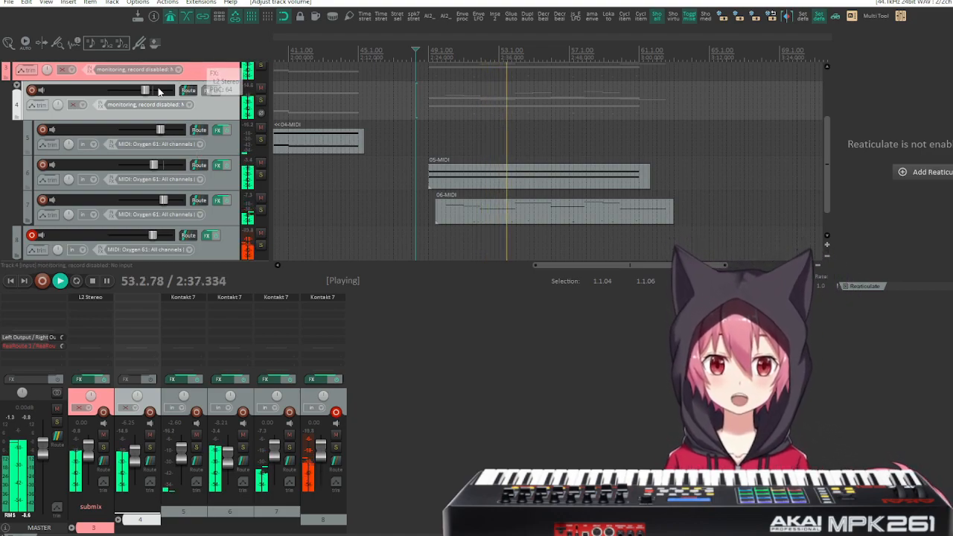
mouse_move(146, 92)
drag(146, 92, 144, 96)
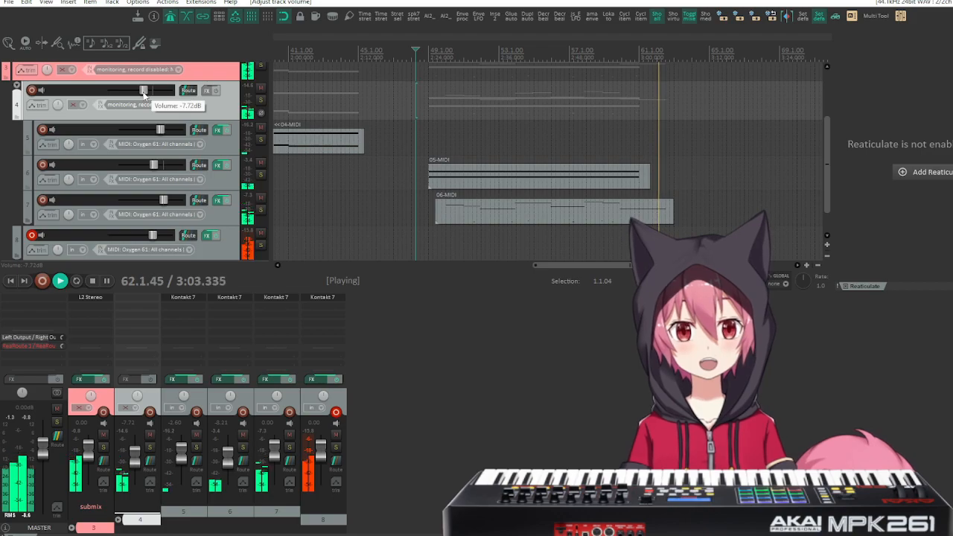
Replay the section from measure 48.2 to check the balance of the folder tracks against track 8.
scroll(143, 92, down, 1)
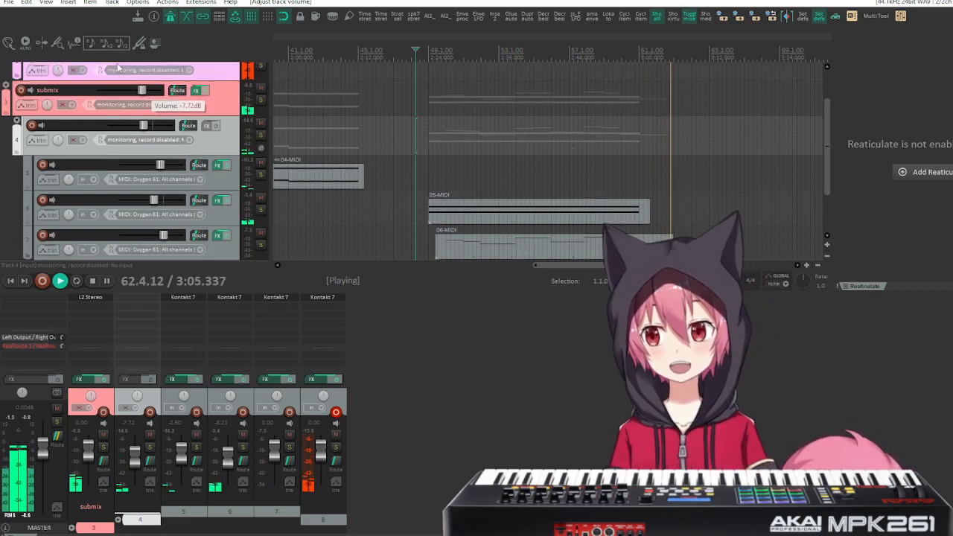
key(space)
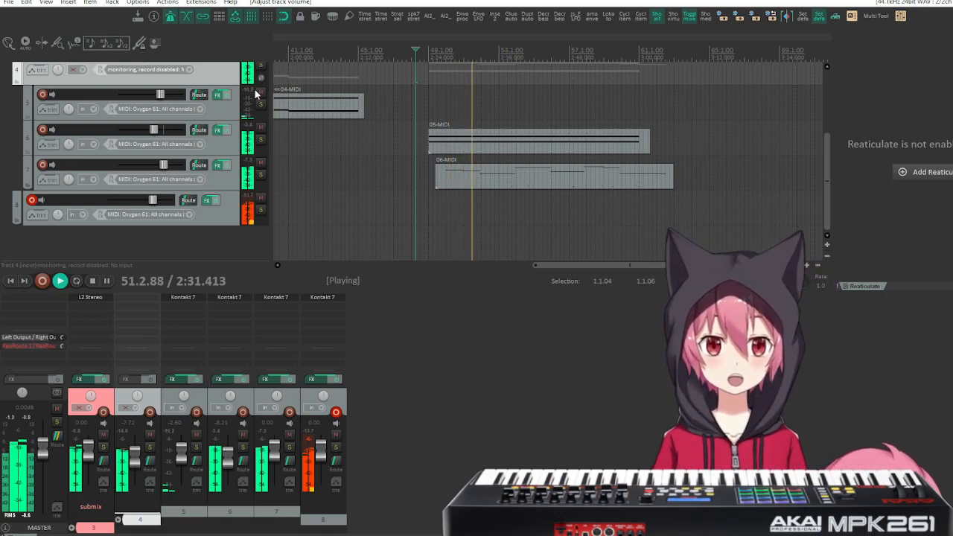
scroll(130, 166, up, 2)
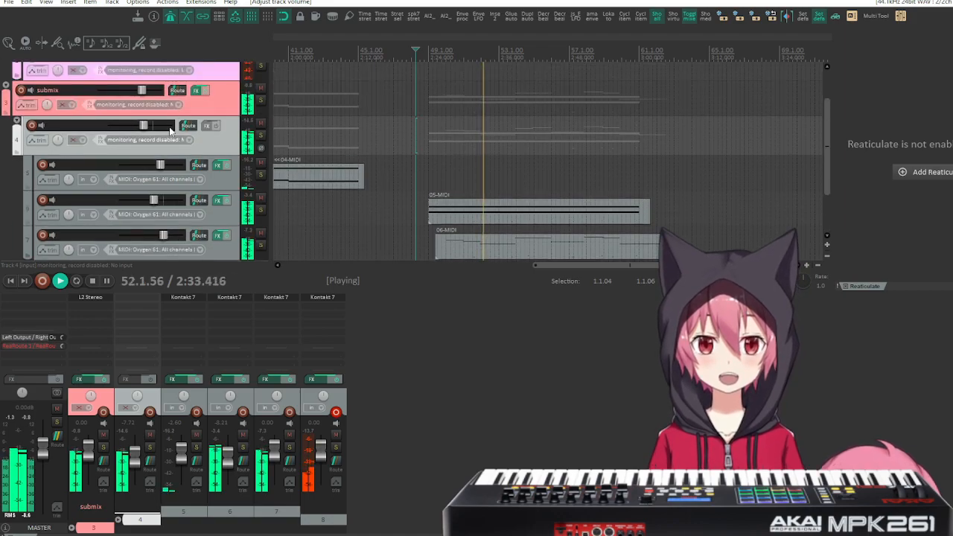
mouse_move(146, 128)
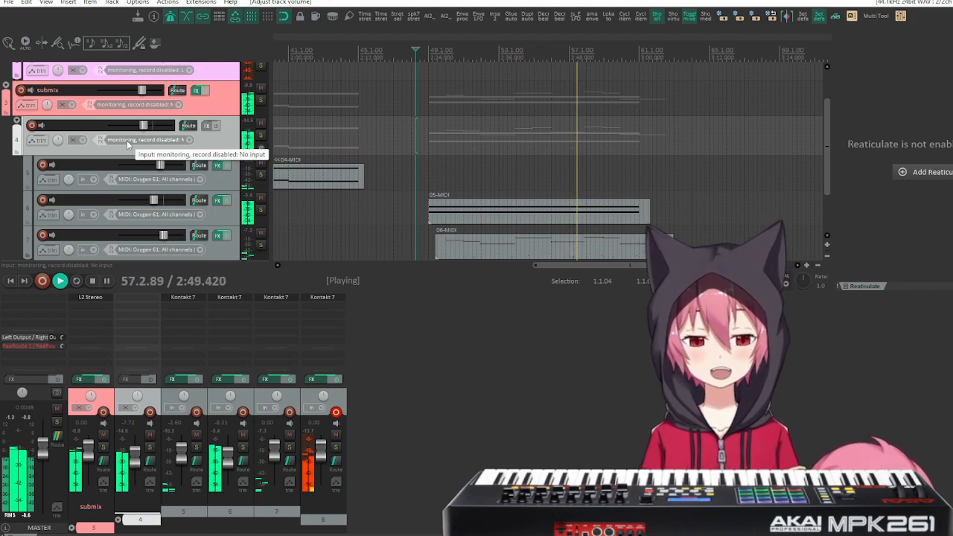
Move playback to the start of the 04-MIDI item at measure 3 and turn off the metronome.
scroll(479, 143, left, 8)
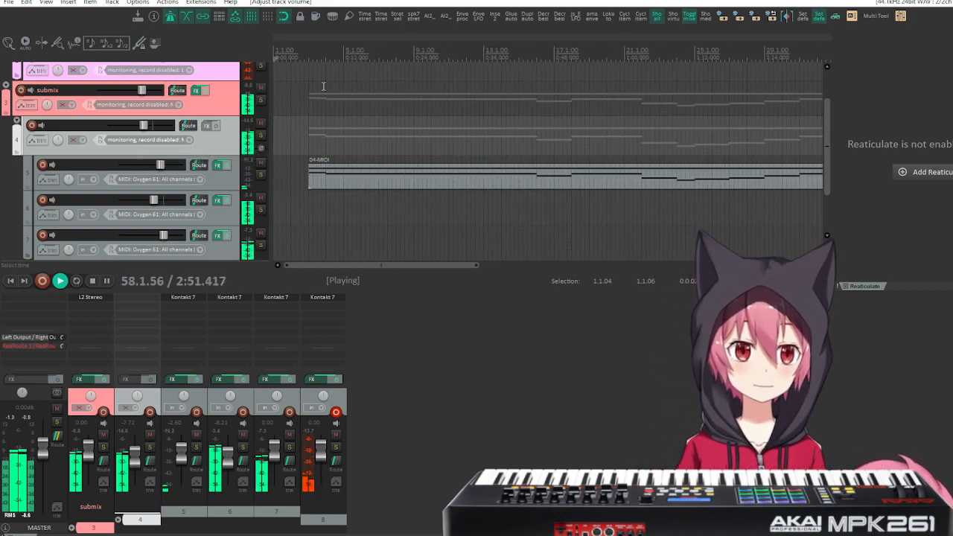
click(309, 85)
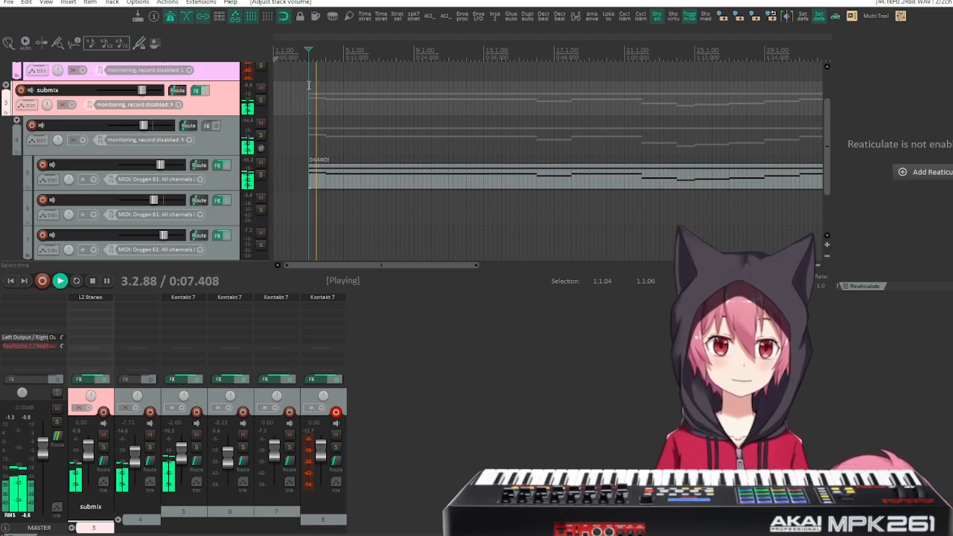
click(169, 17)
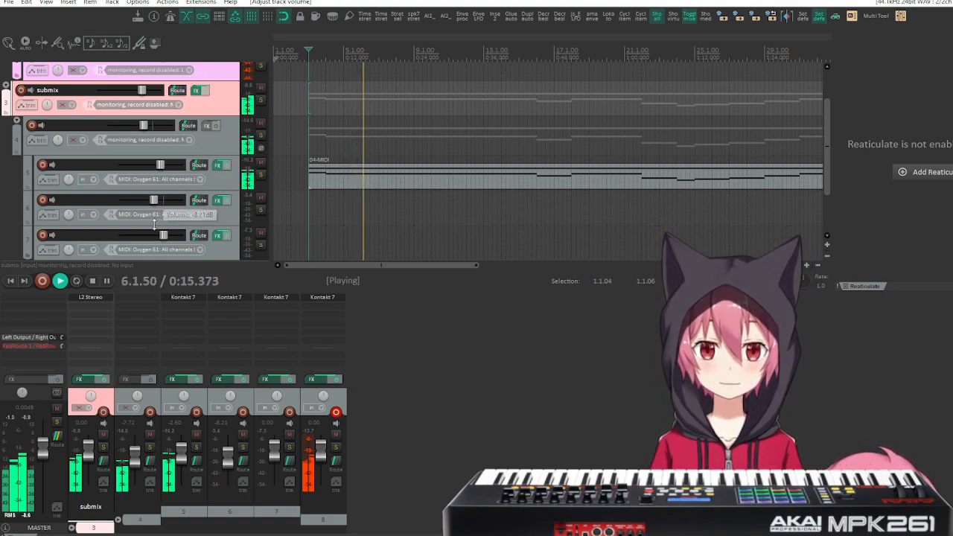
Set folder track 4's volume to -2.65 dB and lower track 8's volume to -5.68 dB.
drag(141, 127, 150, 125)
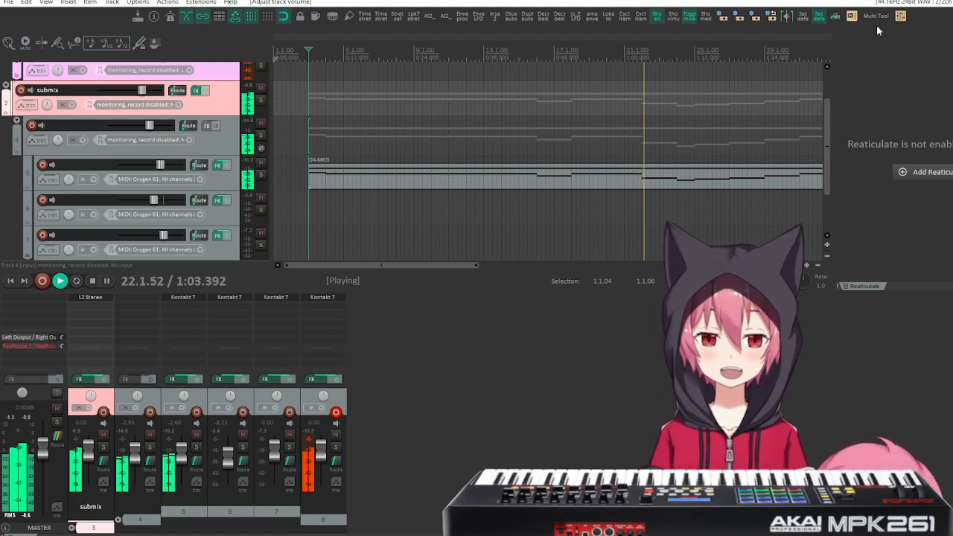
drag(328, 439, 324, 458)
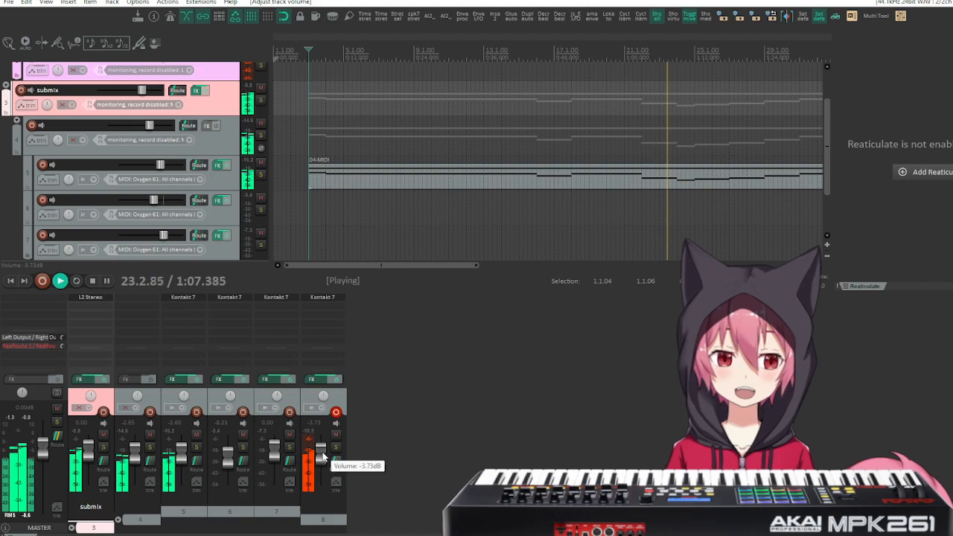
drag(321, 452, 323, 462)
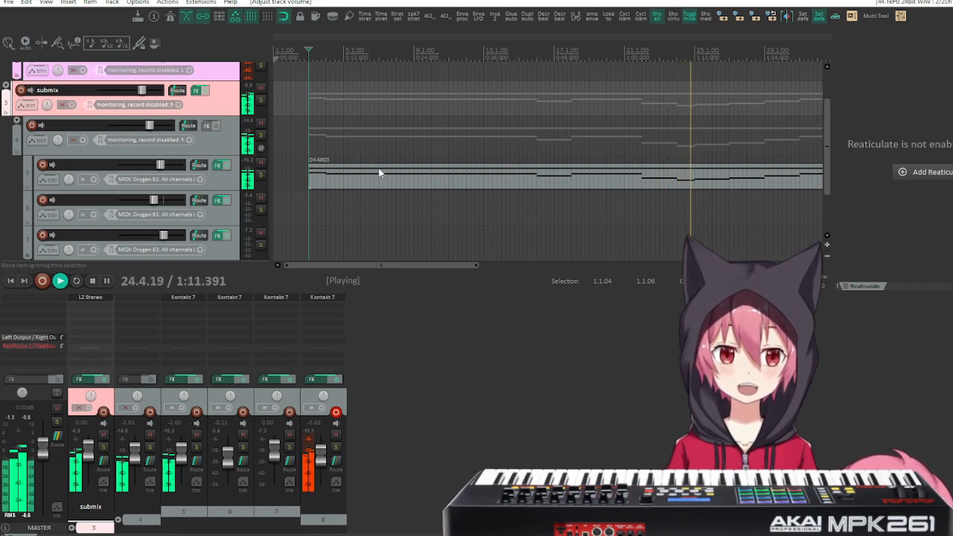
click(43, 281)
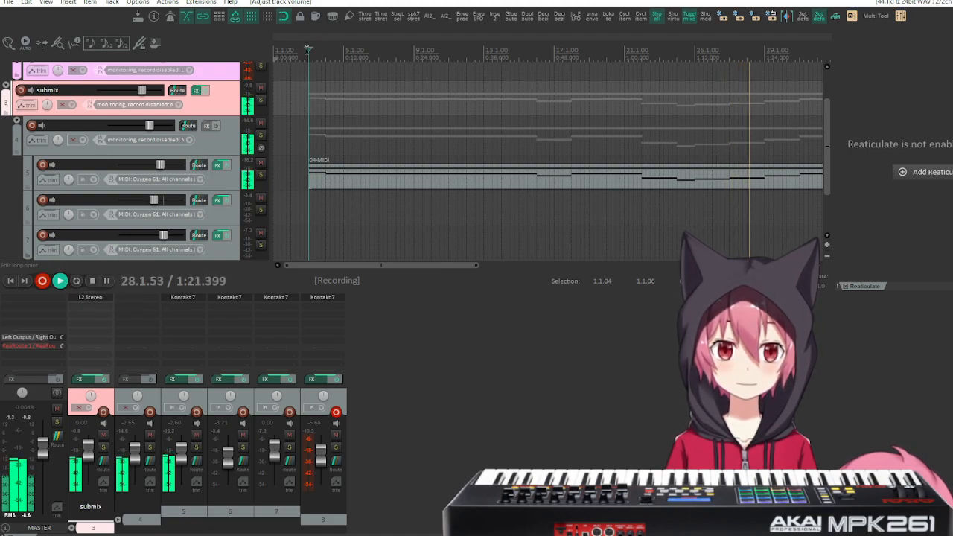
key(space)
key(space)
key(space)
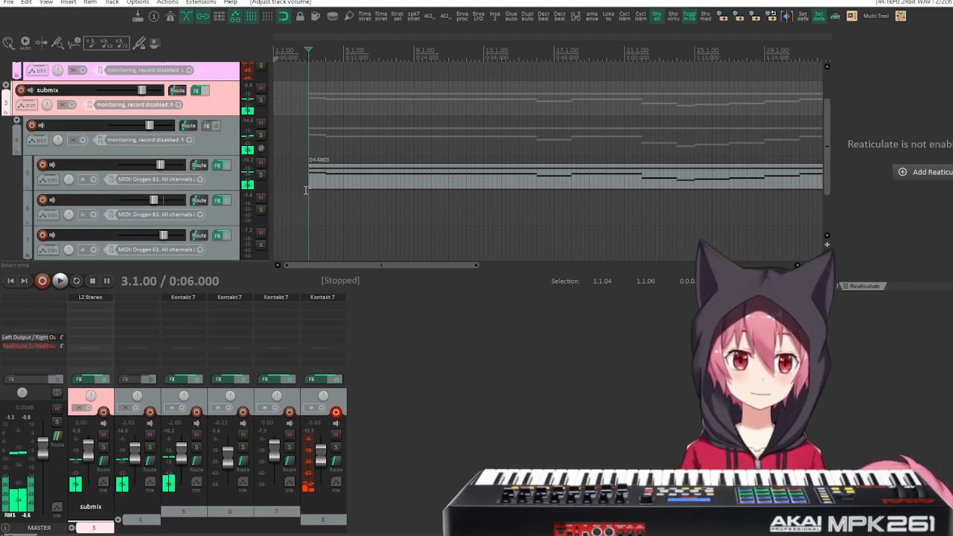
Record a MIDI part on track 8 over the 04-MIDI item, from measure 3 to about measure 31.
click(43, 280)
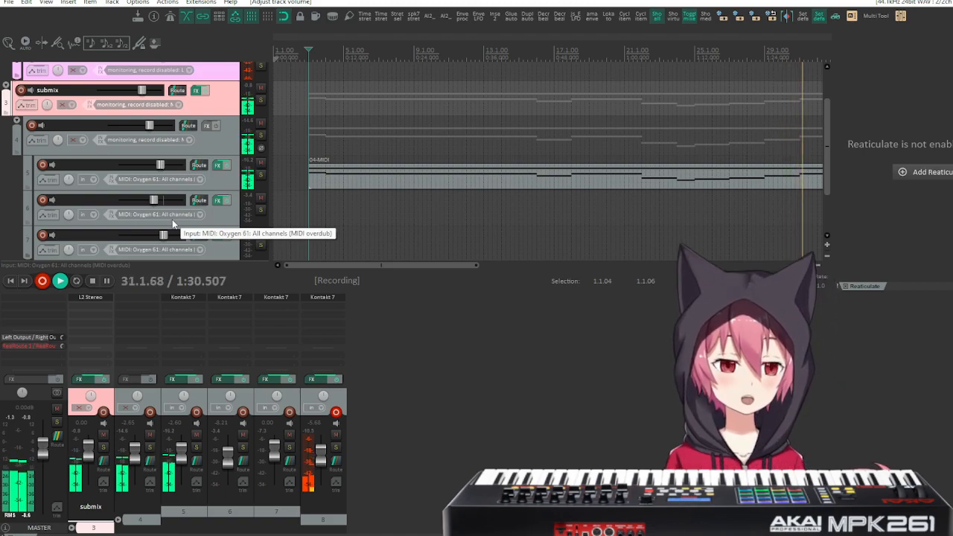
key(space)
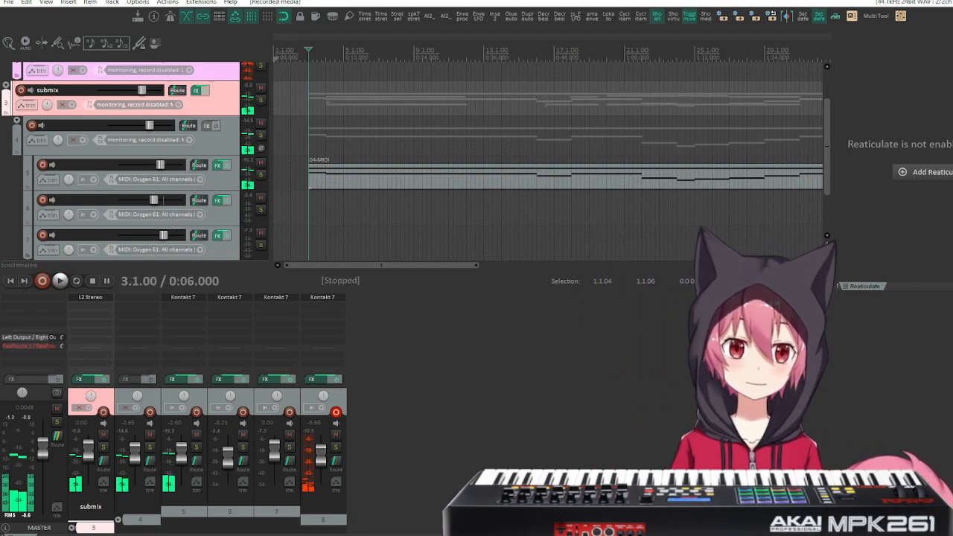
scroll(176, 214, down, 2)
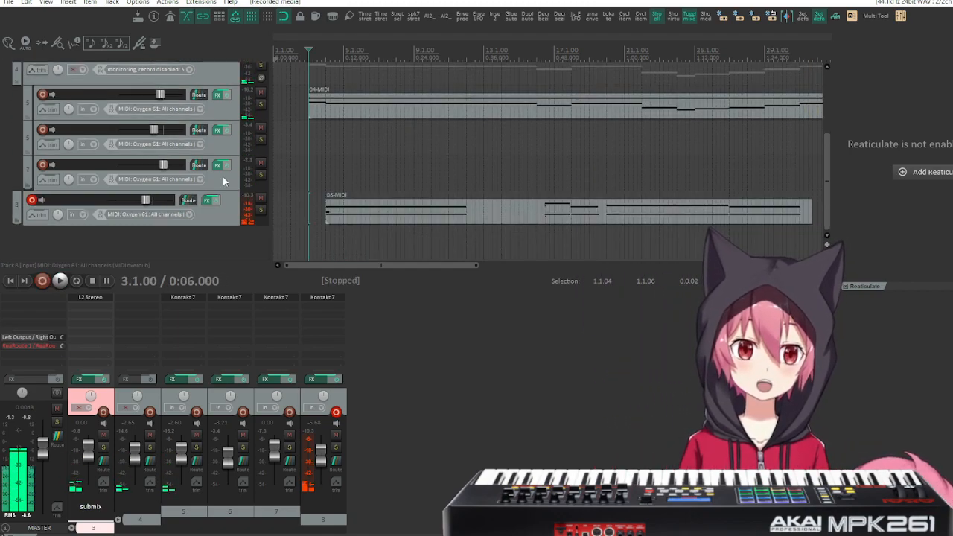
Disarm track 8 for recording and arm track 7 instead.
scroll(377, 194, right, 1)
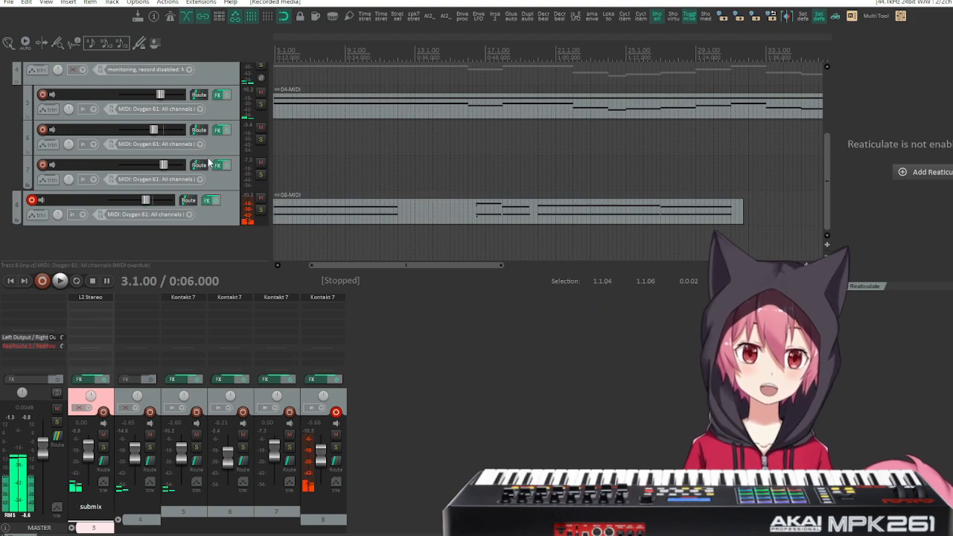
scroll(218, 165, up, 1)
click(31, 235)
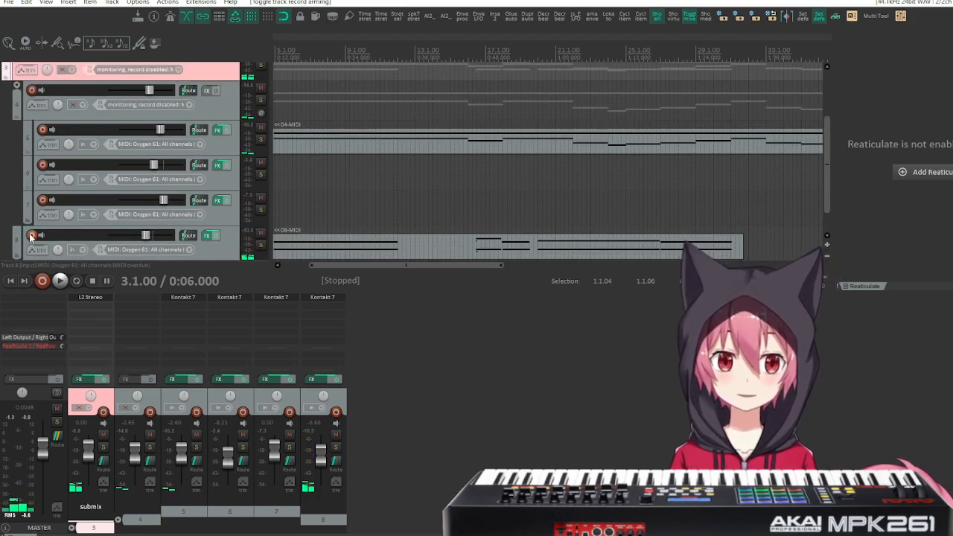
click(43, 200)
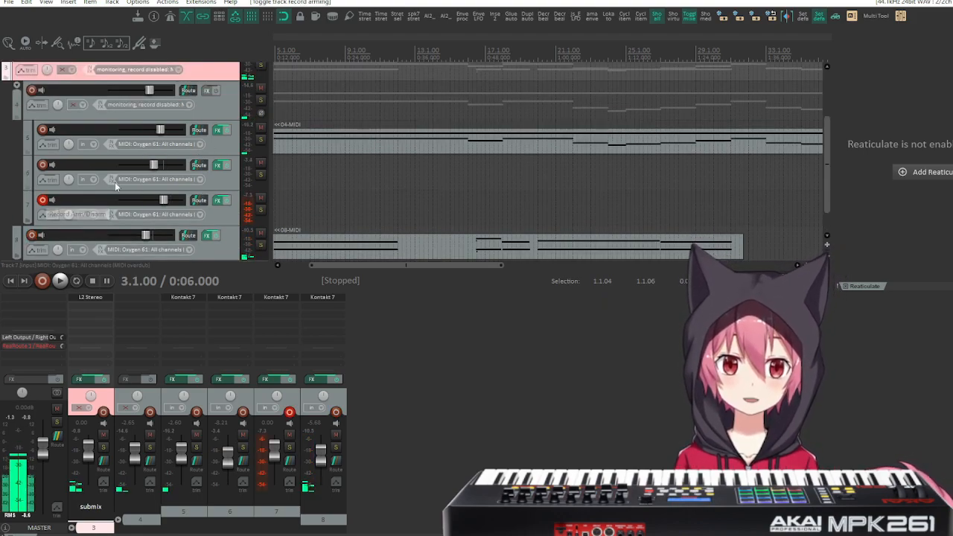
Play the section from measure 3 to about measure 27 and set track 7's volume to +3.23 dB.
scroll(354, 136, left, 1)
key(space)
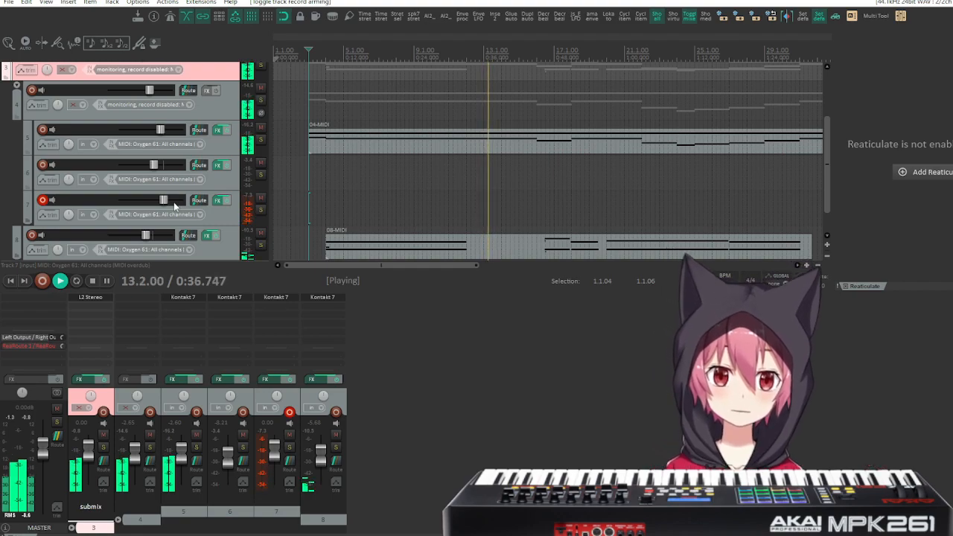
drag(164, 203, 170, 202)
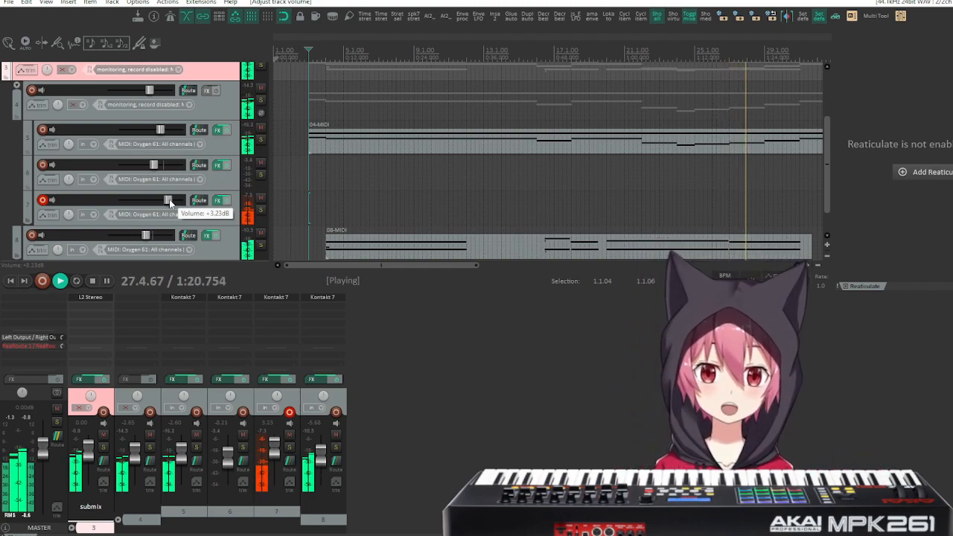
key(space)
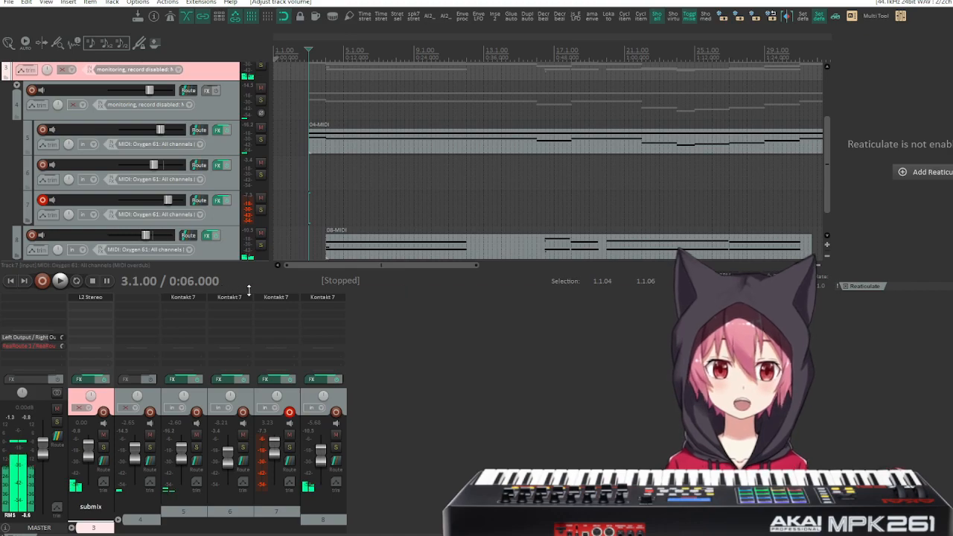
Hide the mixer to show all tracks in the arrangement, and look over the items up to measure 49.
key(ctrl+m)
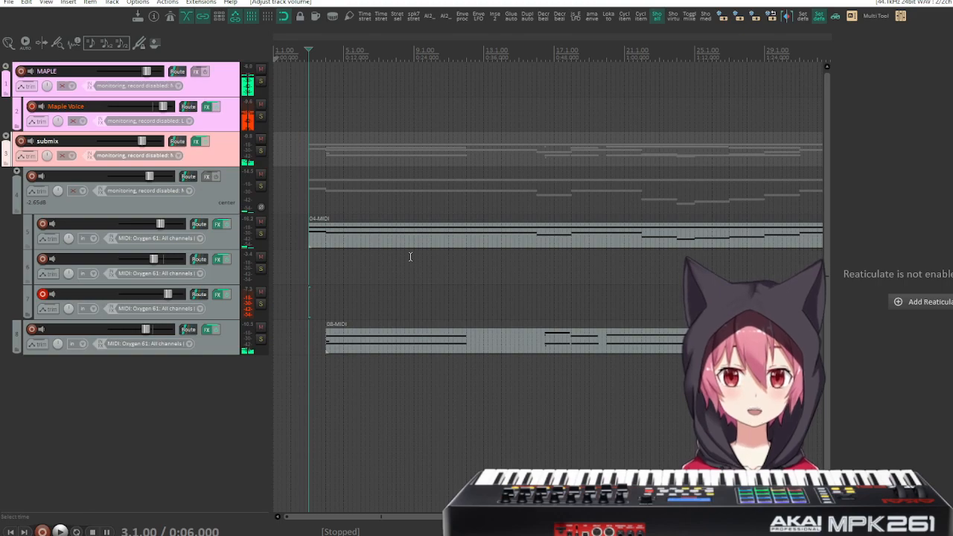
scroll(555, 262, right, 10)
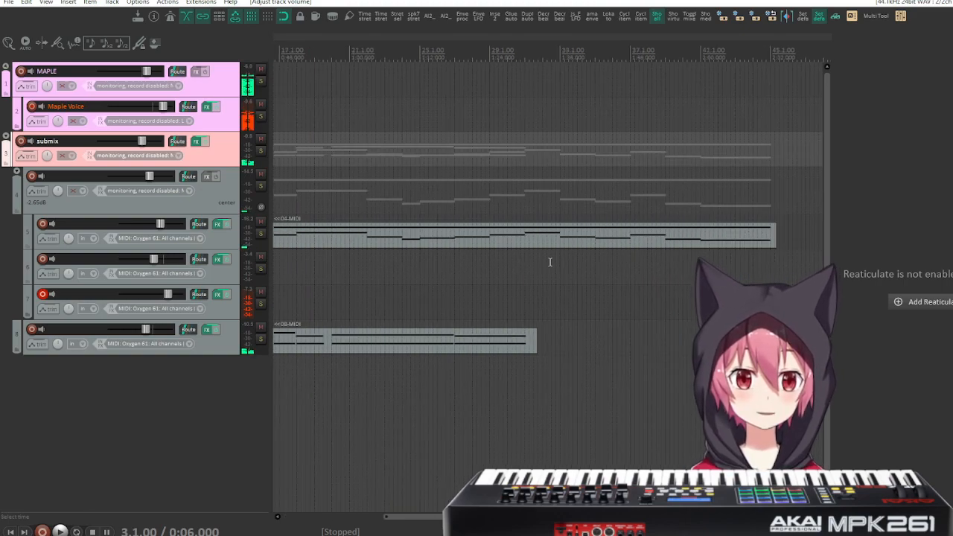
scroll(533, 274, left, 10)
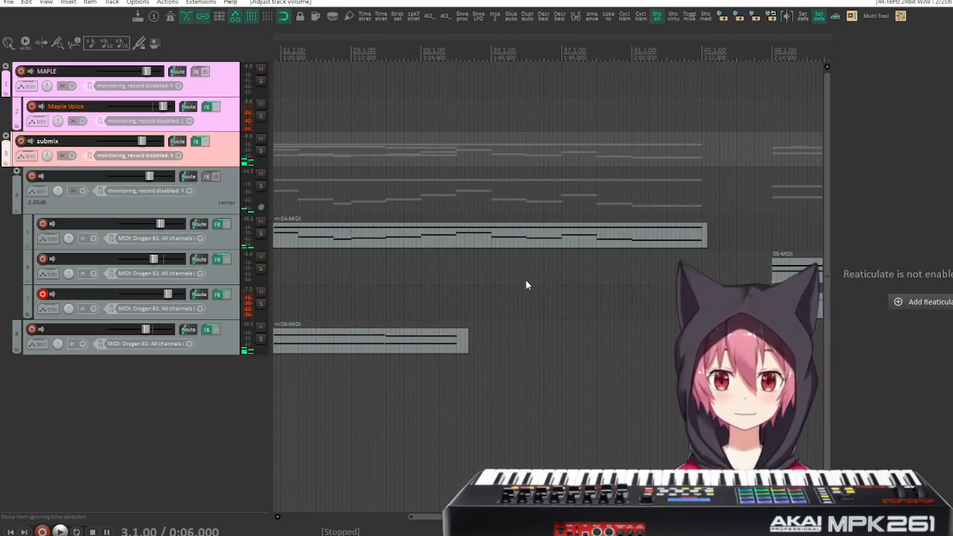